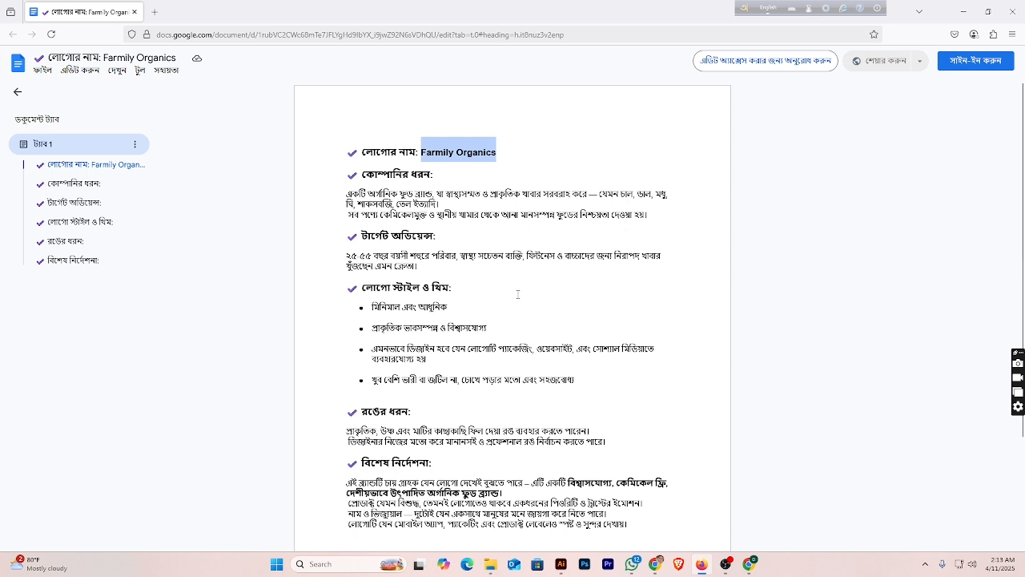
# - Switch to Pinterest in Chrome and download the Fresh food typography logo image from the organic food logo results
pyautogui.scroll(-1, 518, 296)
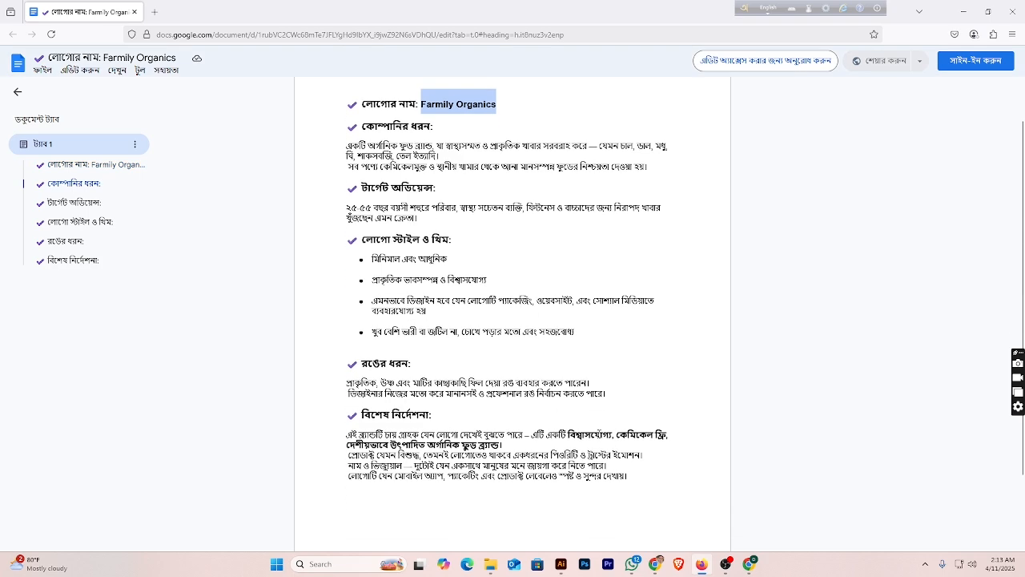
pyautogui.click(655, 564)
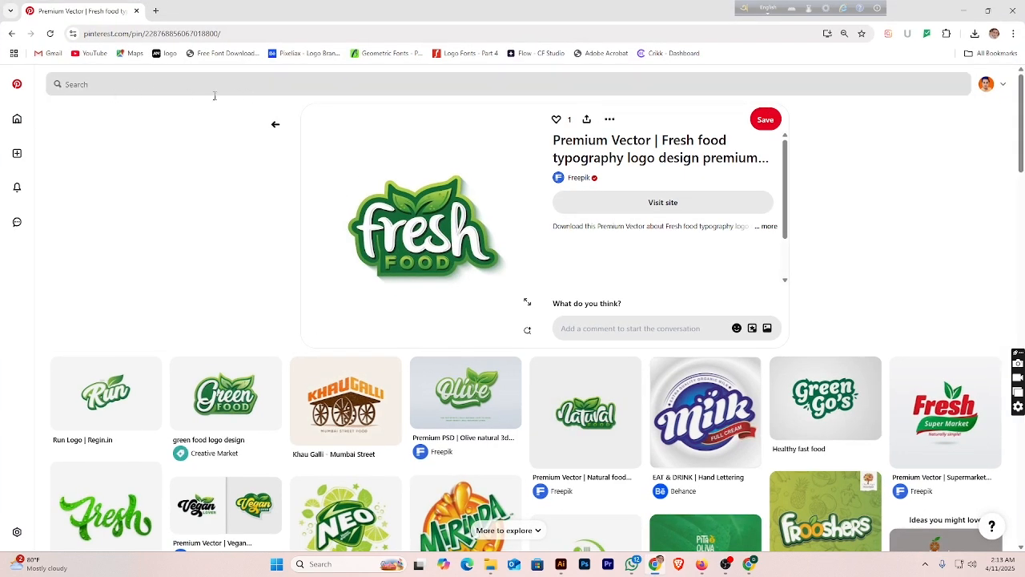
pyautogui.click(11, 34)
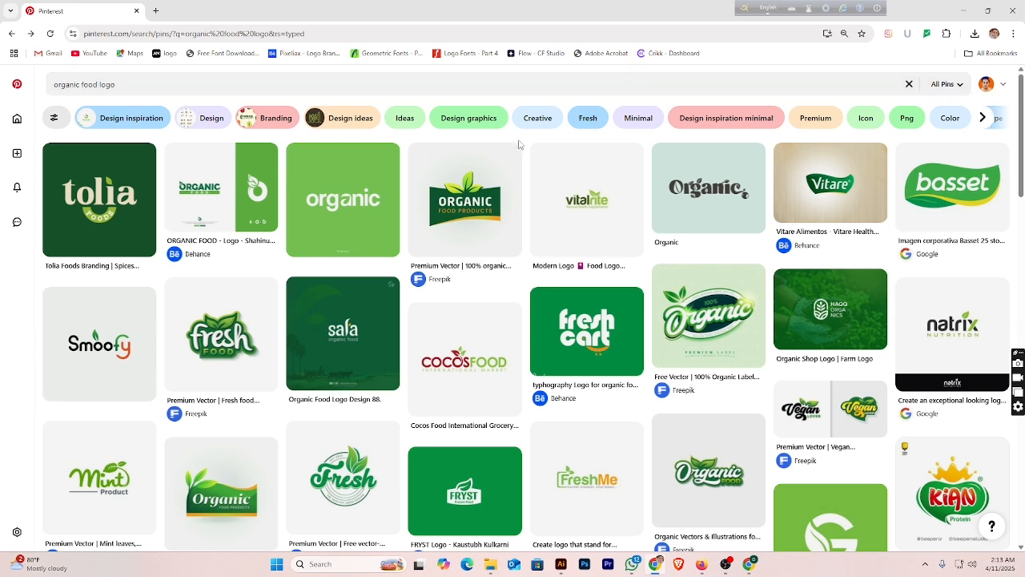
pyautogui.click(229, 332)
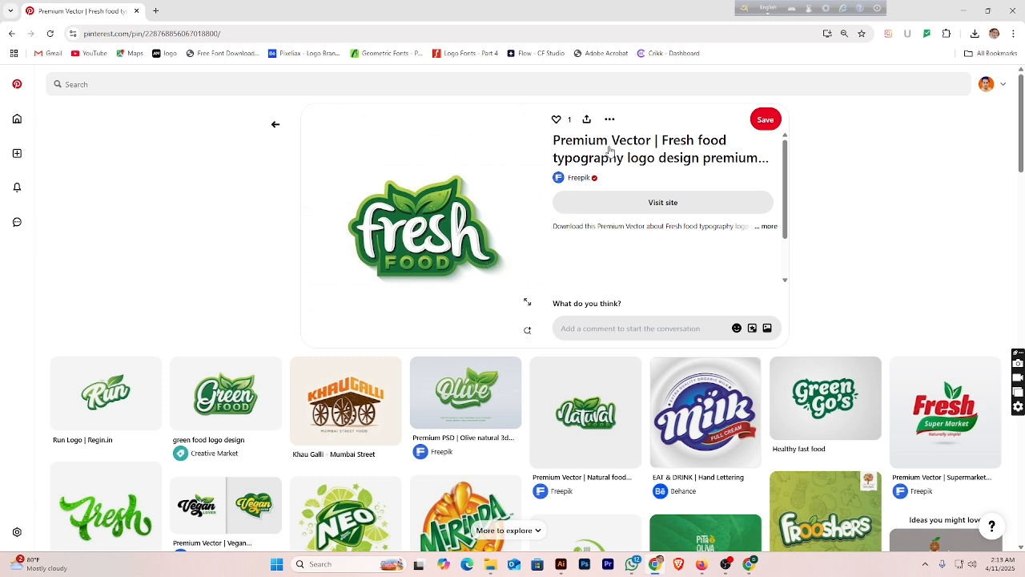
pyautogui.click(612, 120)
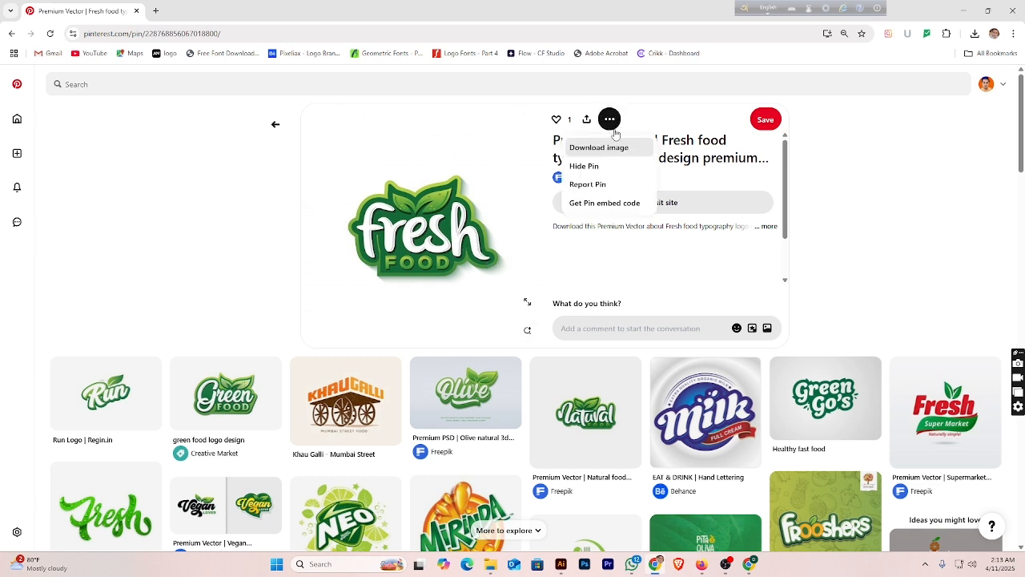
pyautogui.click(615, 151)
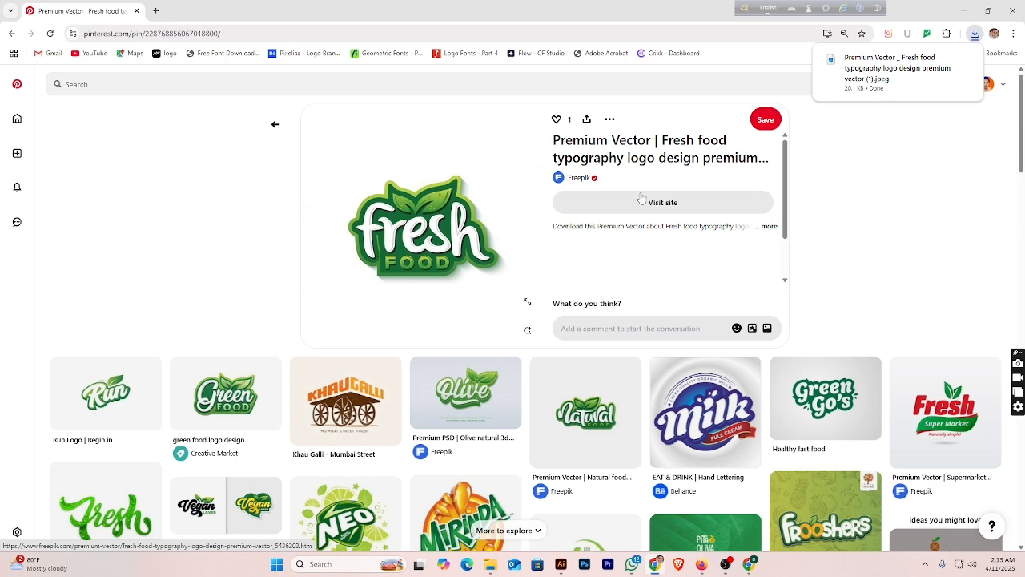
# - Open the downloaded Fresh food logo's folder and place the image on the artboard in Illustrator
pyautogui.scroll(-2, 391, 340)
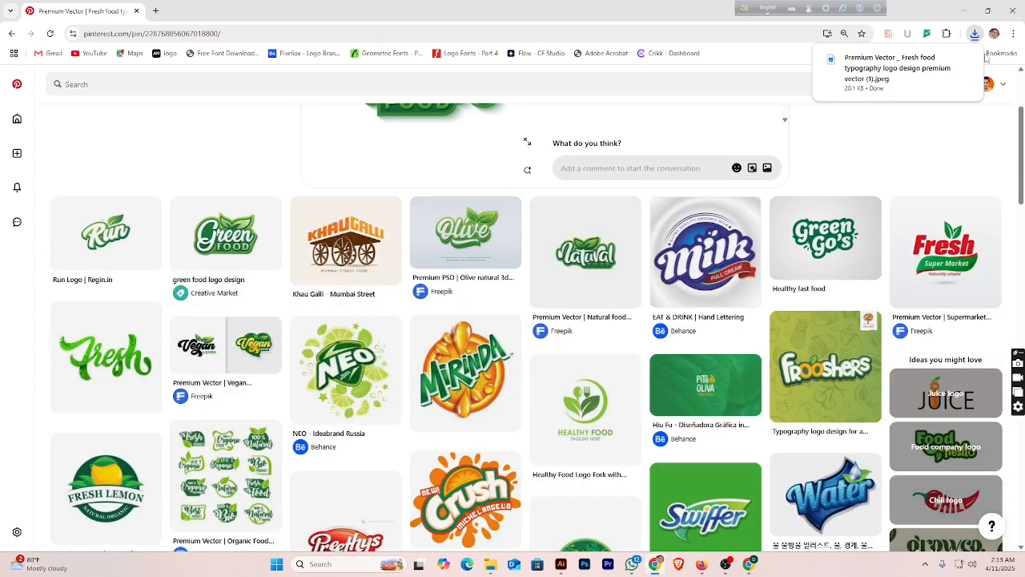
pyautogui.click(946, 60)
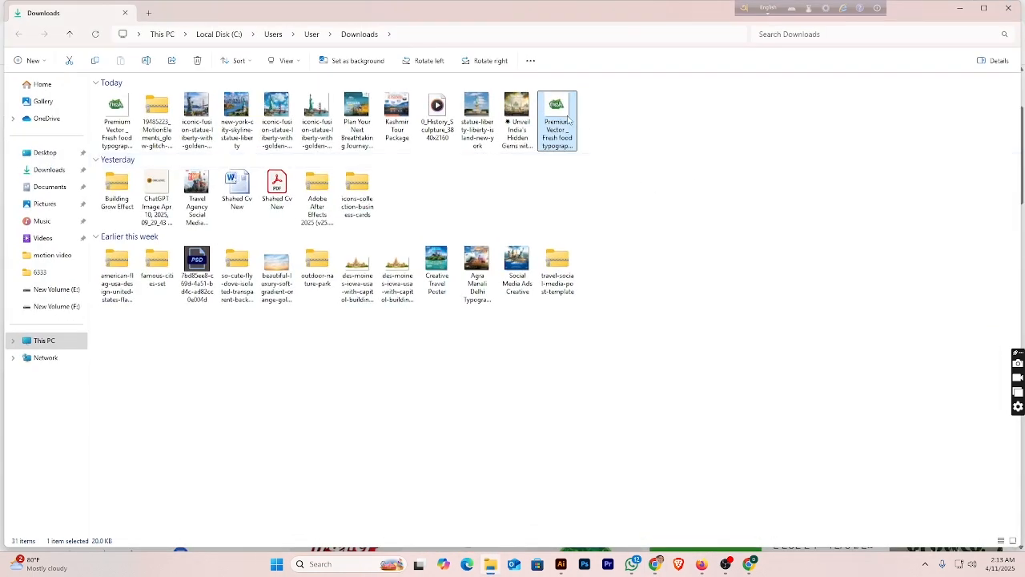
pyautogui.moveTo(564, 122); pyautogui.dragTo(457, 330)
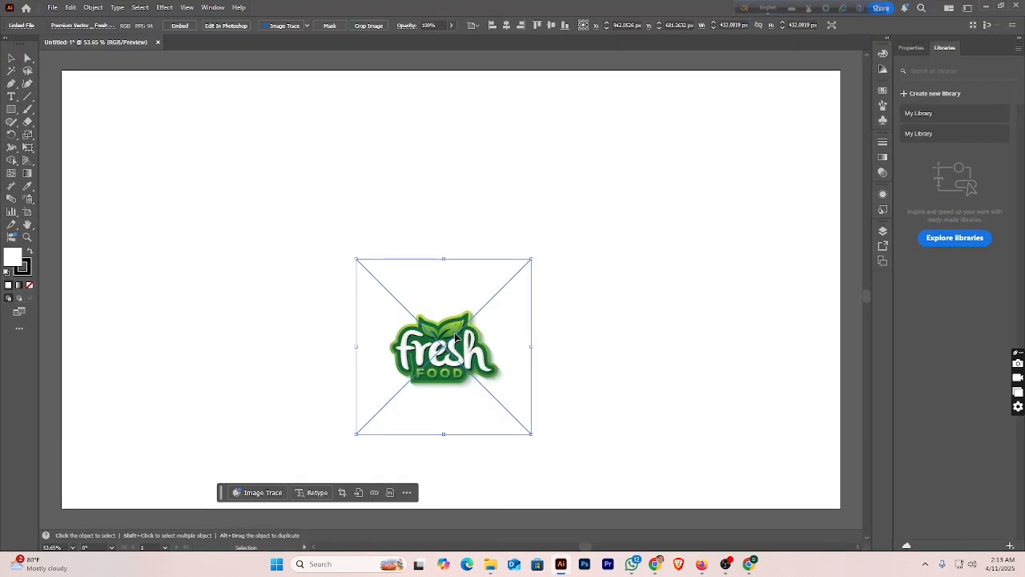
# - Enlarge the Fresh food reference image to about 703 px square, position it at the artboard's left edge, and deselect it
pyautogui.moveTo(406, 346); pyautogui.dragTo(246, 248)
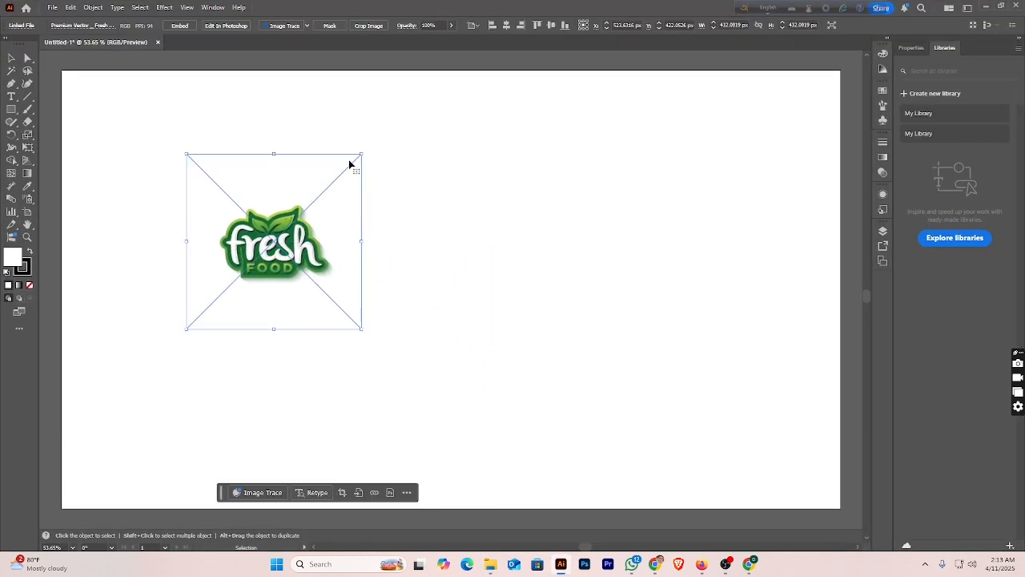
pyautogui.moveTo(361, 153); pyautogui.dragTo(416, 98)
pyautogui.moveTo(314, 292); pyautogui.dragTo(244, 297)
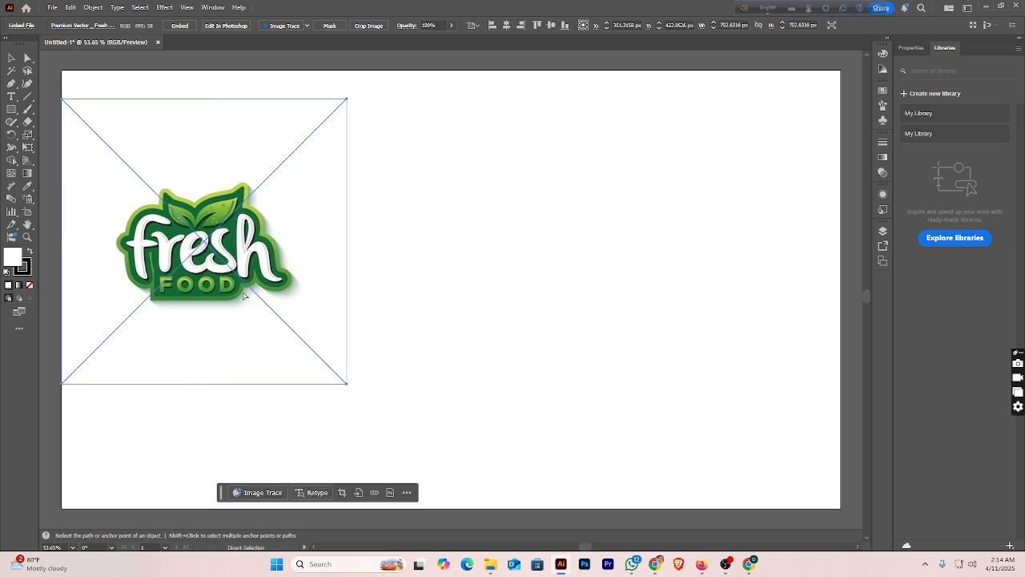
pyautogui.hotkey('ctrl', 'shift', 'a')
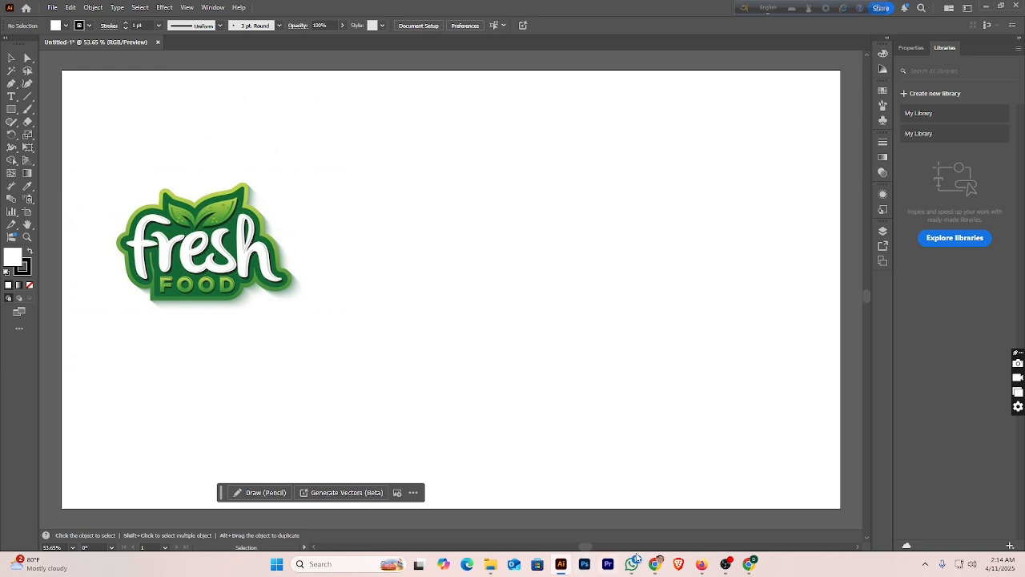
# - Copy the name Farmily Organics from the brief in Firefox and paste it as text beside the reference logo in Illustrator
pyautogui.click(702, 564)
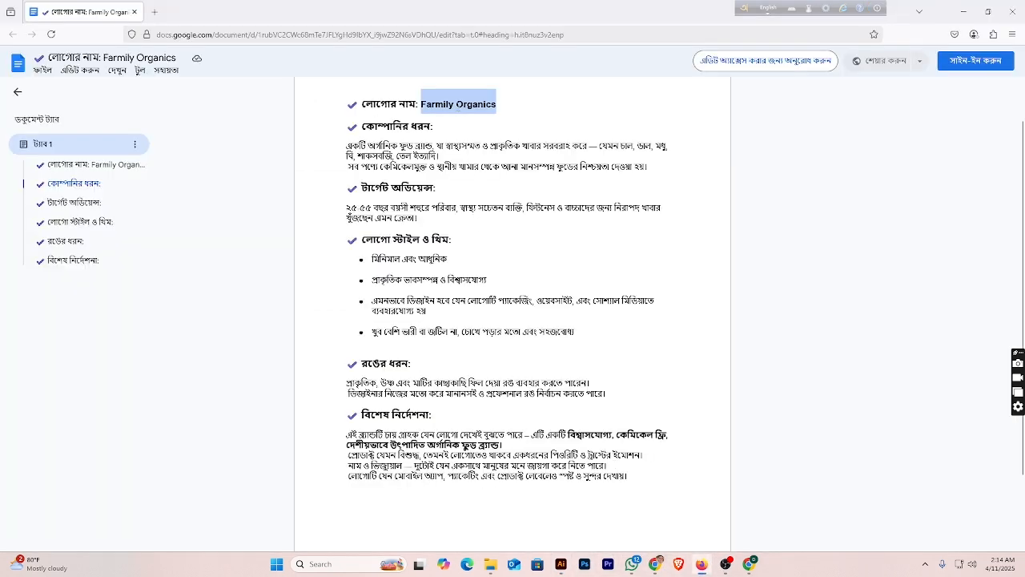
pyautogui.rightClick(449, 107)
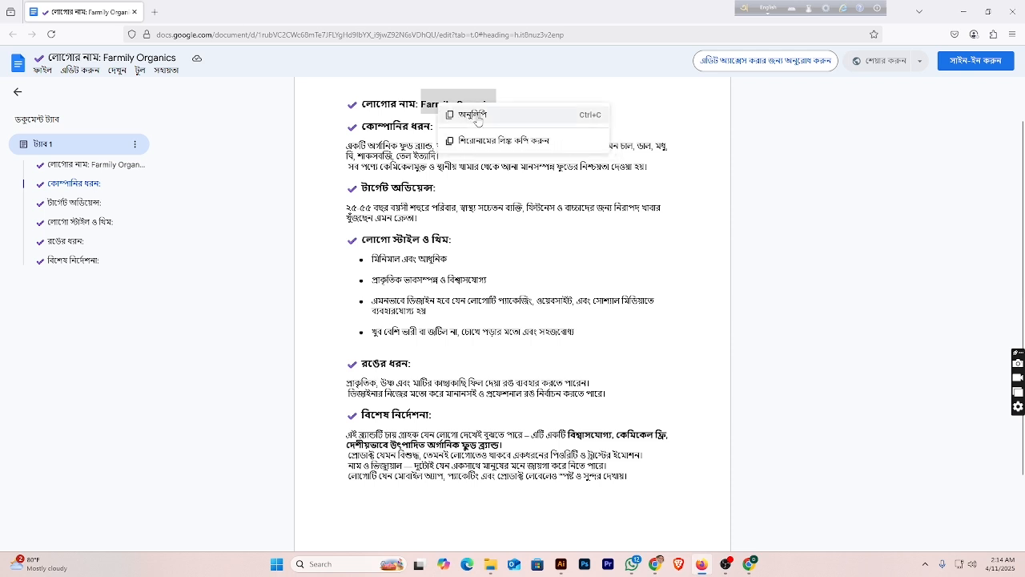
pyautogui.click(478, 119)
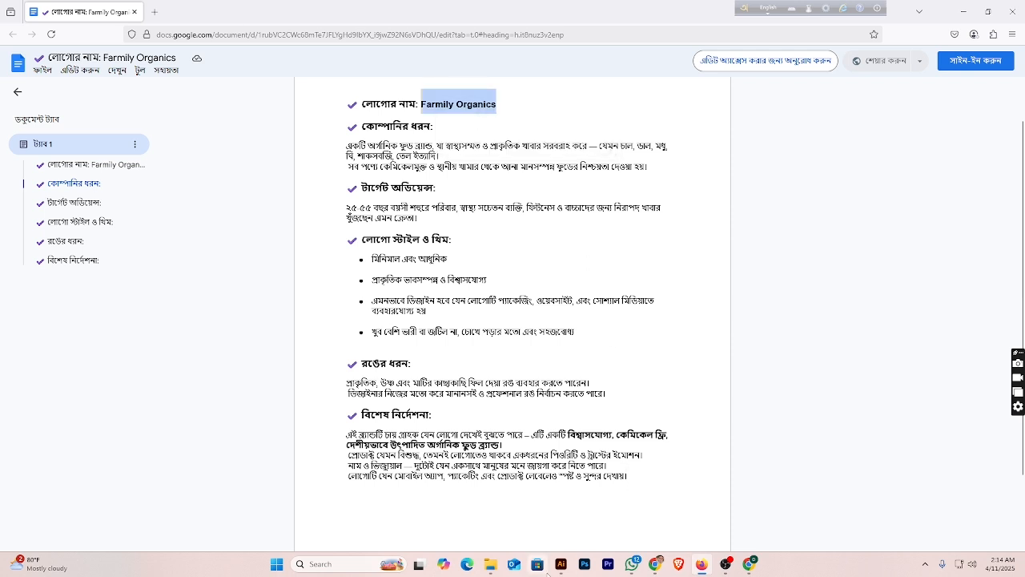
pyautogui.click(560, 564)
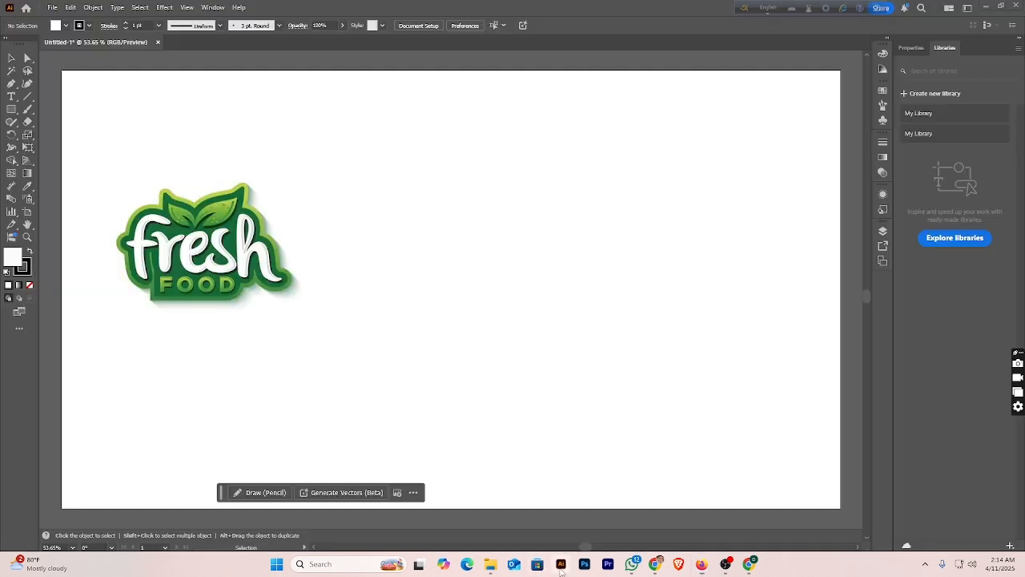
pyautogui.click(12, 96)
pyautogui.moveTo(415, 232); pyautogui.dragTo(415, 233)
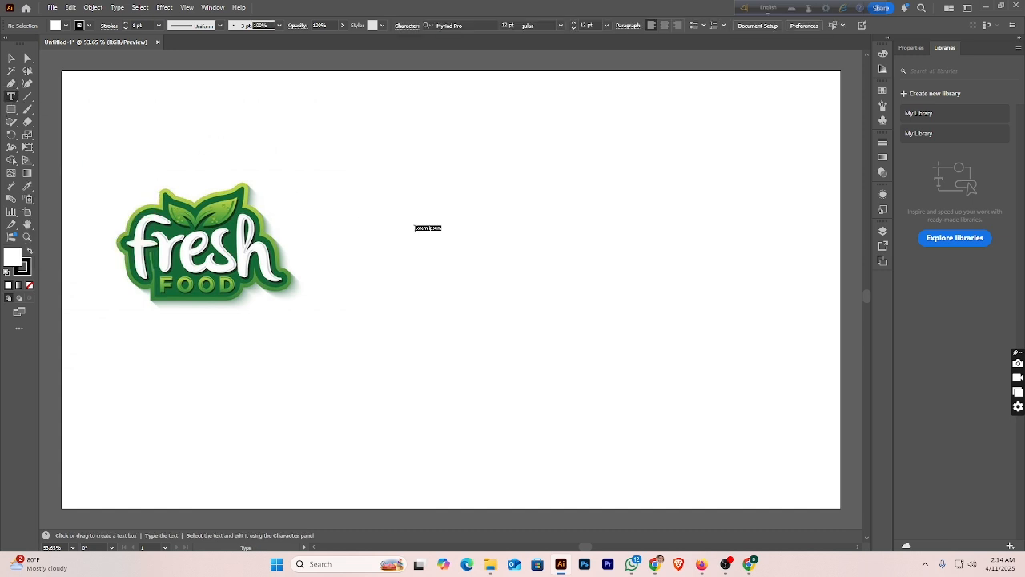
pyautogui.hotkey('ctrl', 'v')
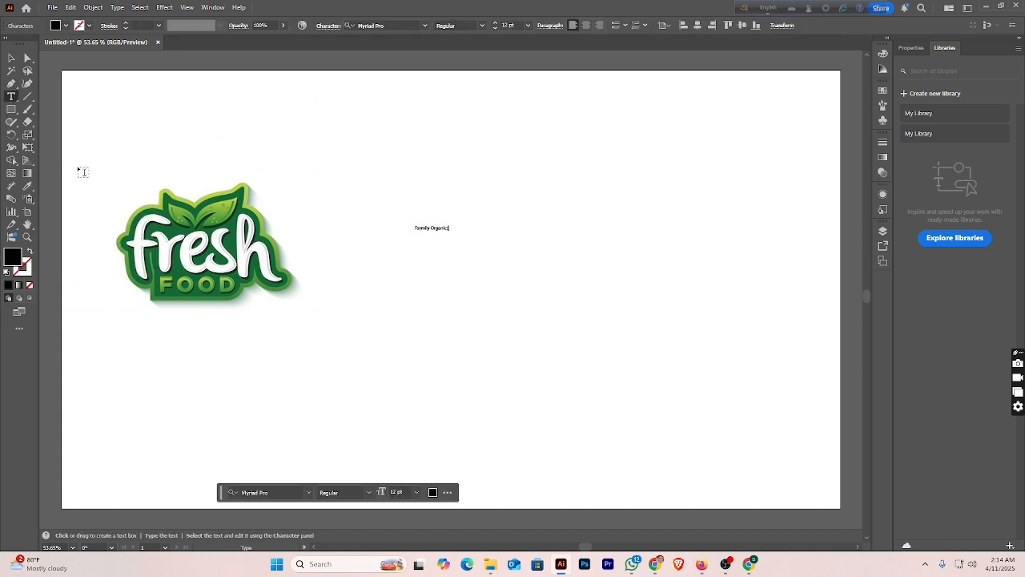
# - Scale the Farmily Organics text up to about 133 pt and place it in the open area beside the reference logo
pyautogui.click(11, 58)
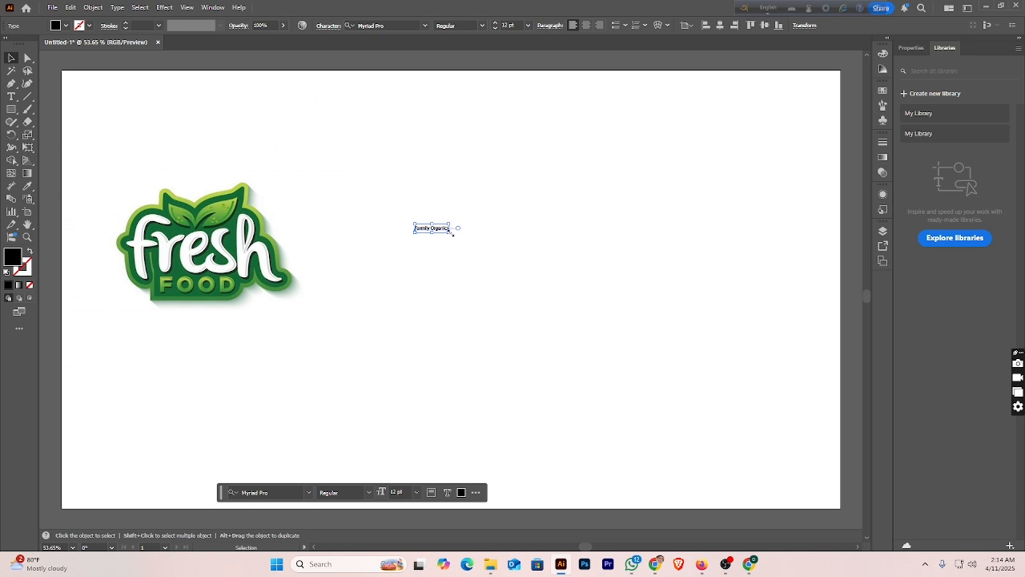
pyautogui.moveTo(450, 233); pyautogui.dragTo(620, 272)
pyautogui.moveTo(533, 242); pyautogui.dragTo(591, 274)
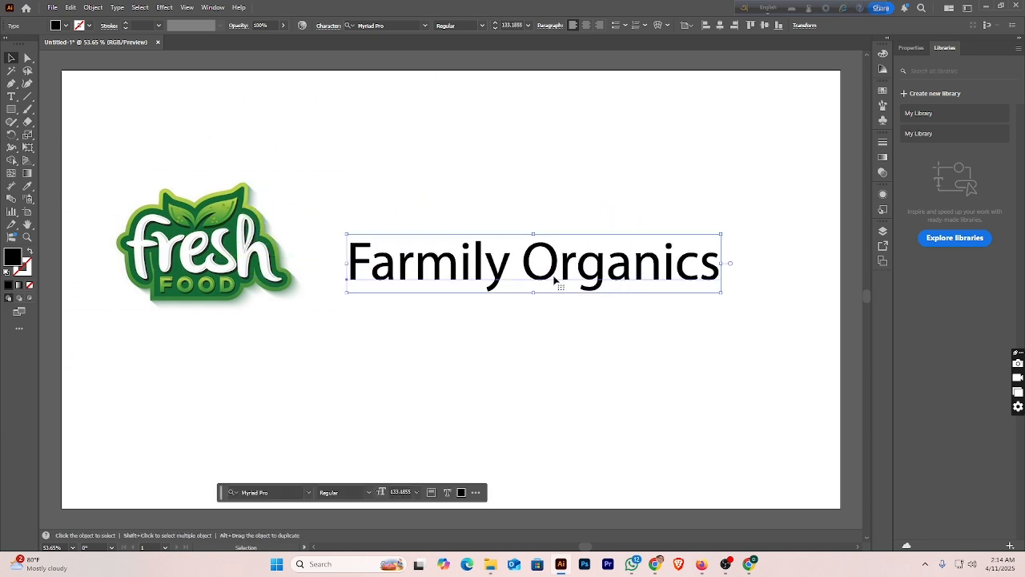
# - Cut the word Farmily out of the Farmily Organics text object, leaving Organics on its own
pyautogui.tripleClick(506, 270)
pyautogui.click(505, 270)
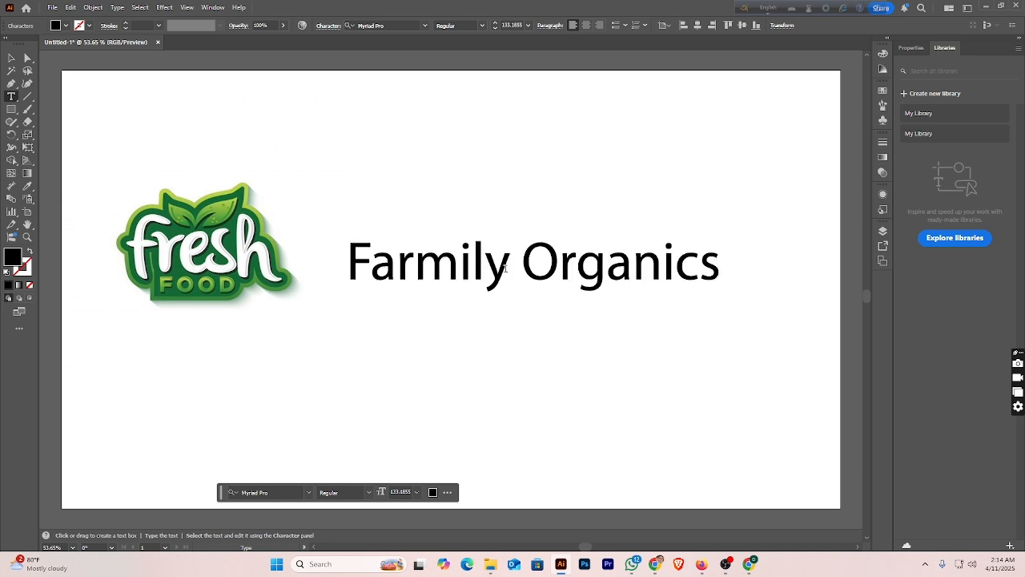
pyautogui.moveTo(505, 270); pyautogui.dragTo(327, 284)
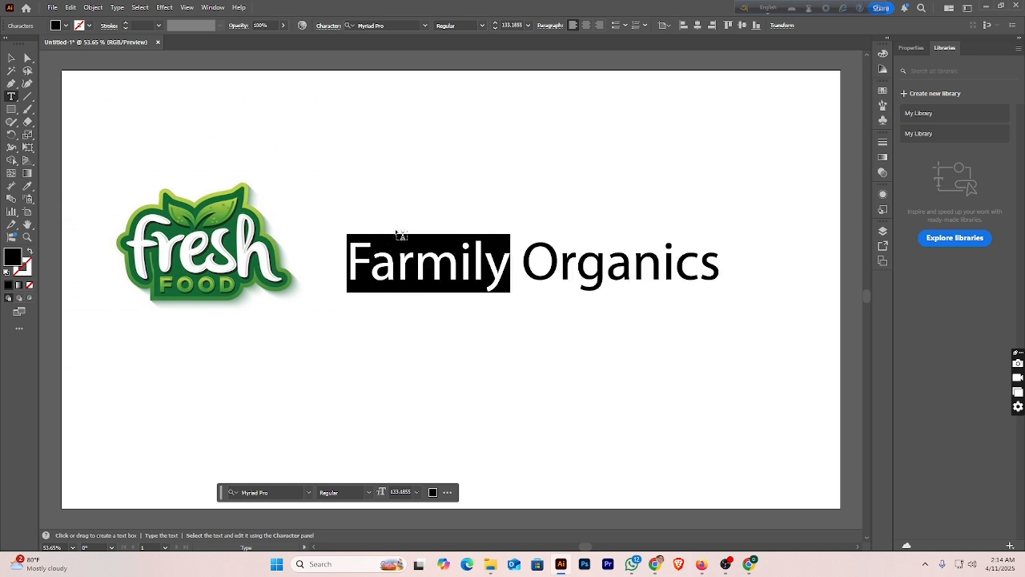
pyautogui.press('Escape')
pyautogui.press('BackSpace')
pyautogui.press('Escape')
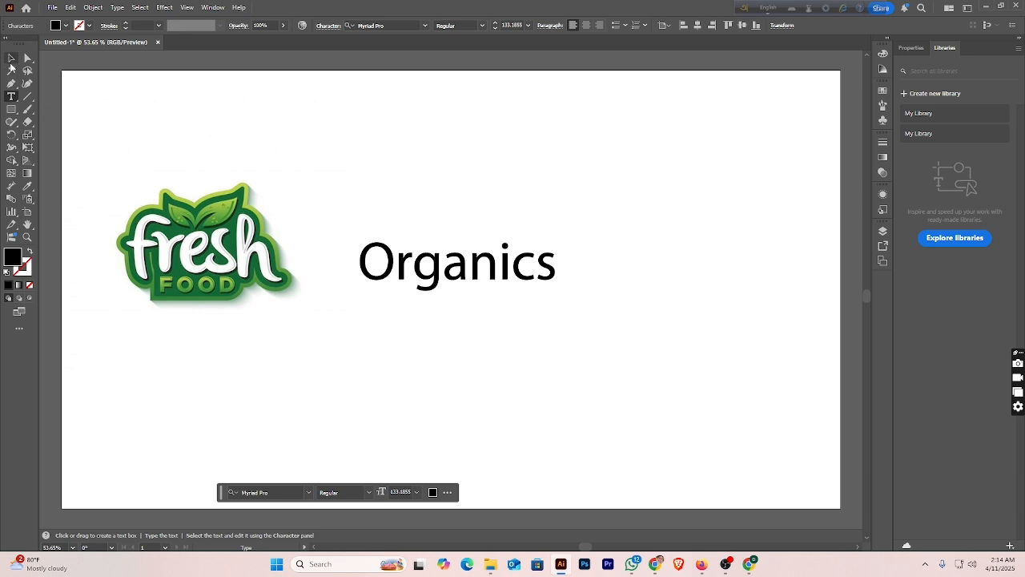
# - Move Organics to the artboard's lower right area and paste Farmily as a separate text object directly above it
pyautogui.moveTo(417, 272); pyautogui.dragTo(613, 394)
pyautogui.click(633, 309)
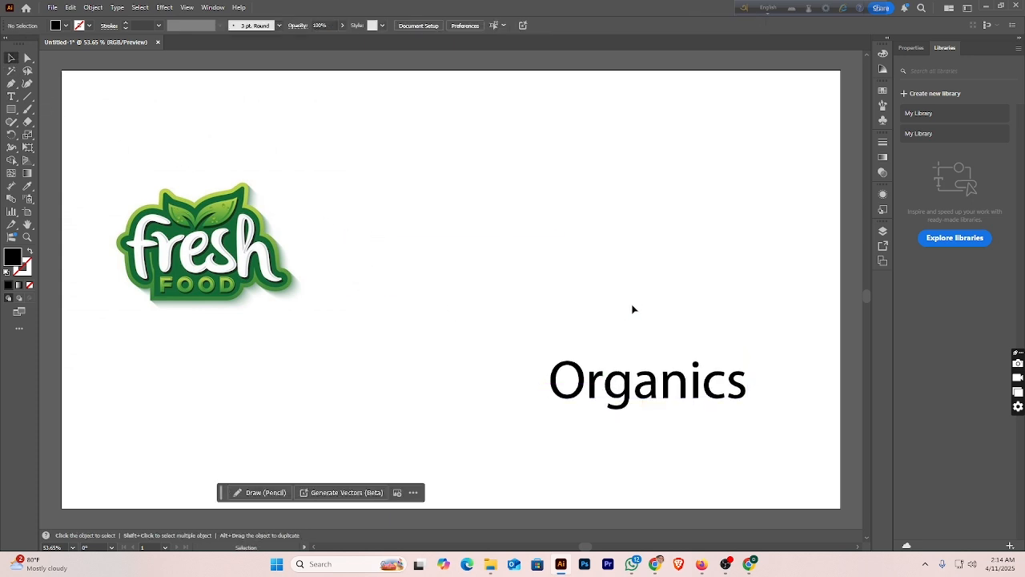
pyautogui.hotkey('ctrl', 'v')
pyautogui.moveTo(513, 293); pyautogui.dragTo(729, 310)
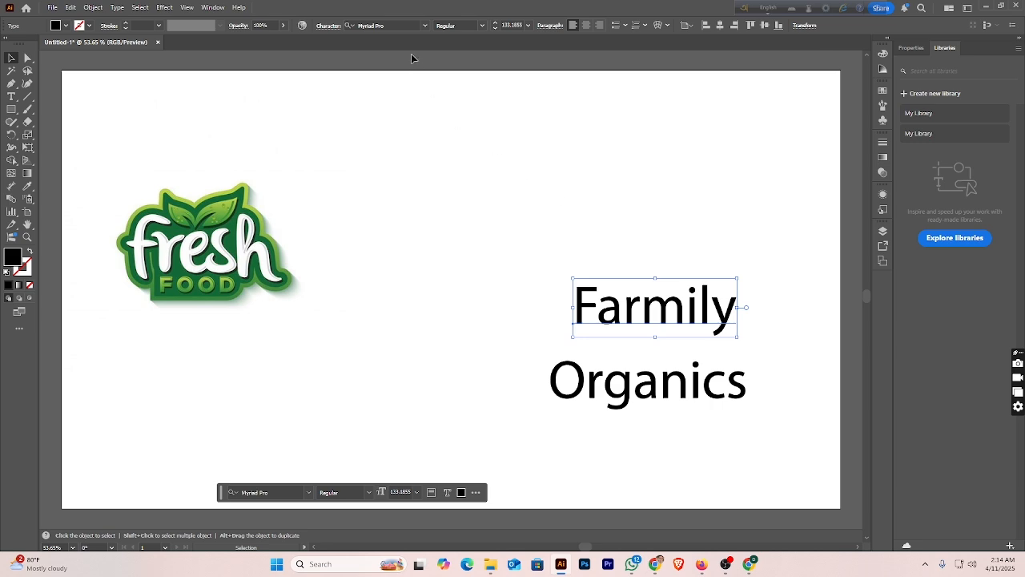
# - Browse the font previews for the word Farmily and set it in Forever Grateful
pyautogui.click(427, 27)
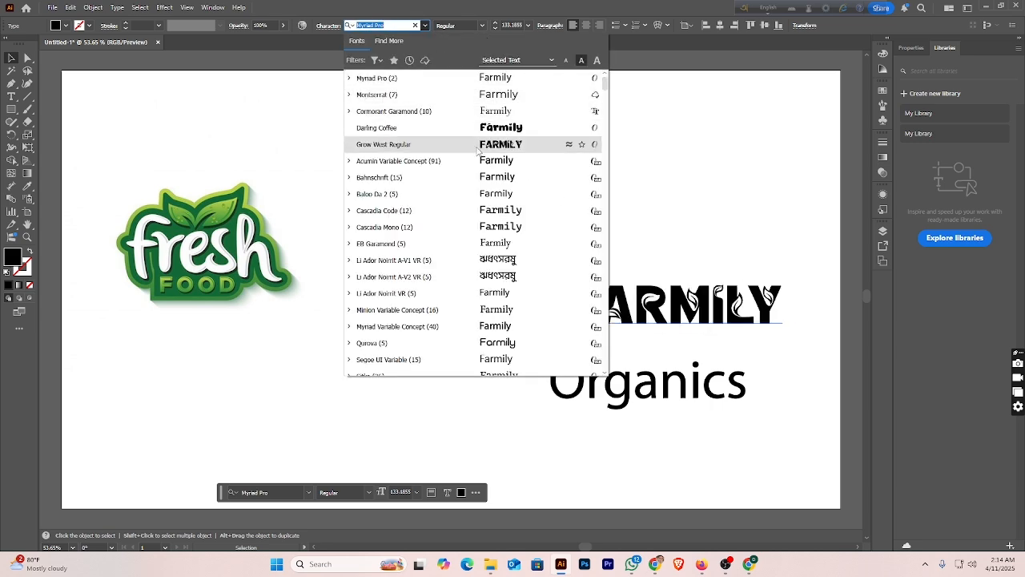
pyautogui.scroll(-10, 481, 160)
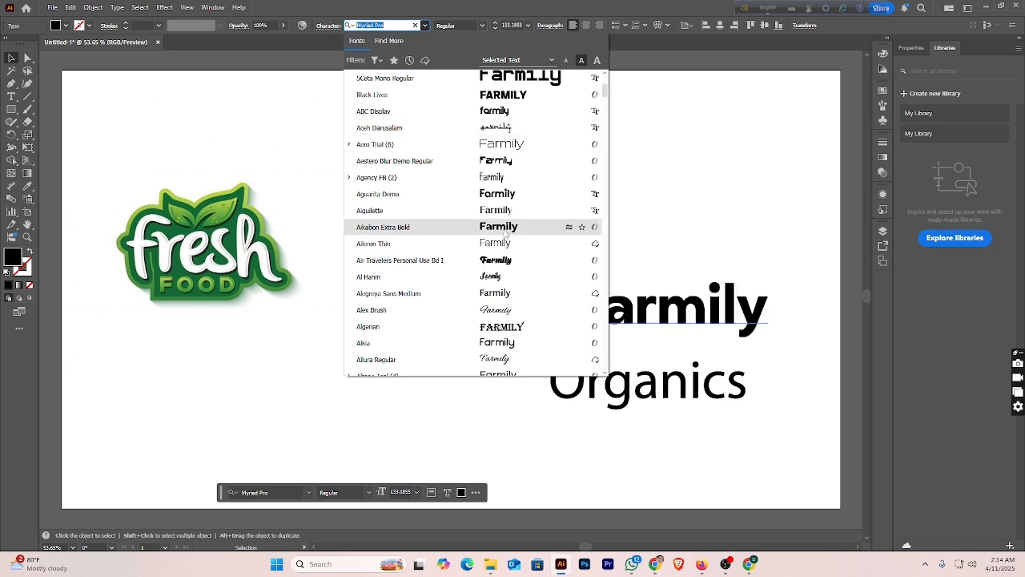
pyautogui.scroll(-3, 510, 270)
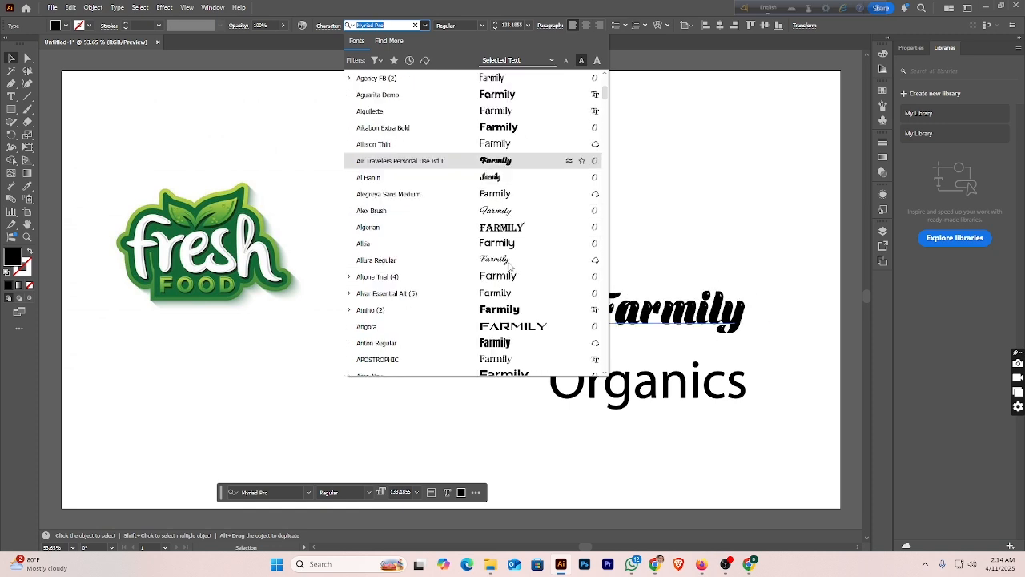
pyautogui.scroll(-3, 510, 270)
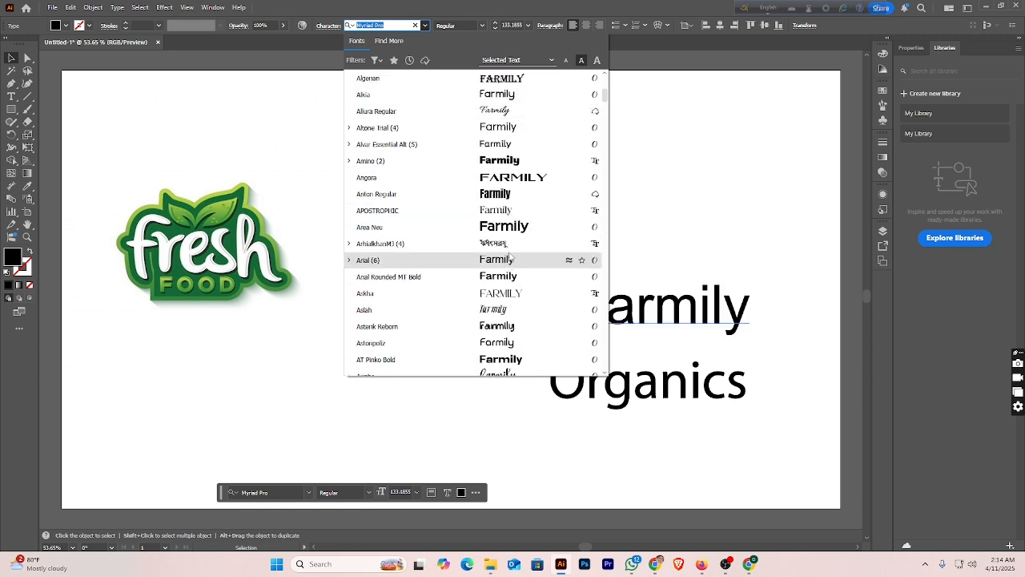
pyautogui.scroll(-1, 513, 244)
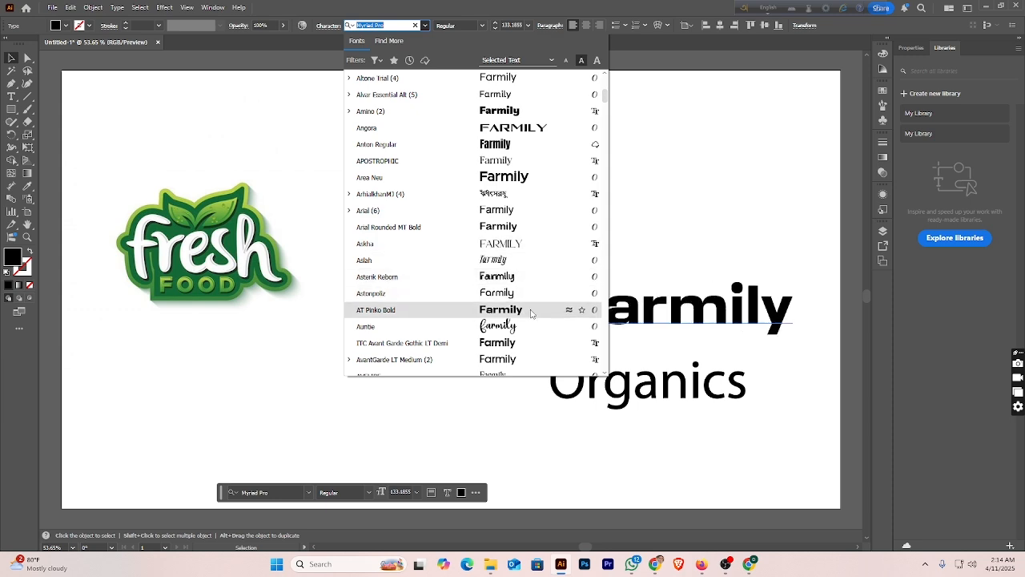
pyautogui.scroll(-3, 531, 313)
pyautogui.scroll(-4, 528, 310)
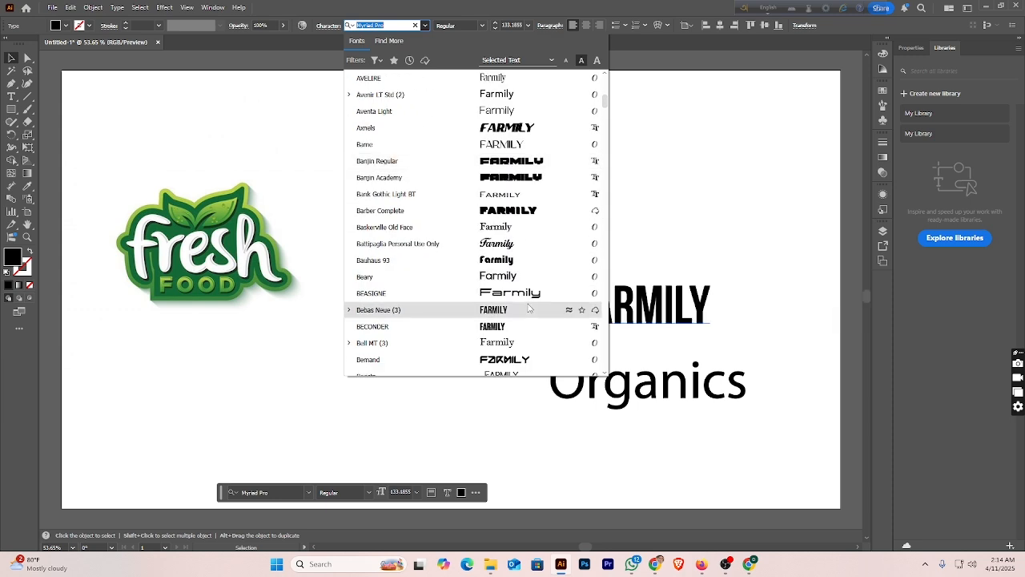
pyautogui.scroll(-5, 529, 309)
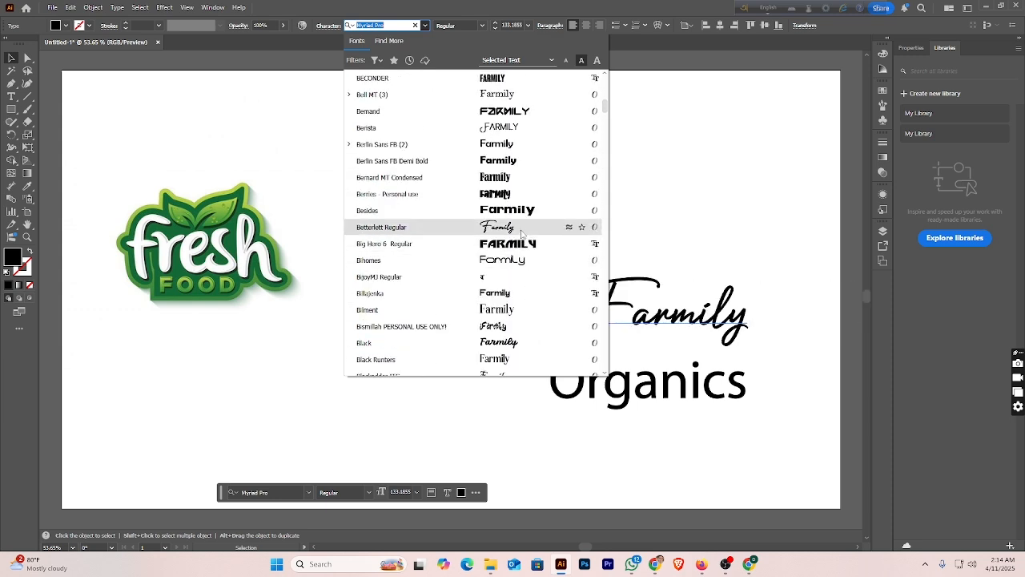
pyautogui.scroll(-10, 521, 231)
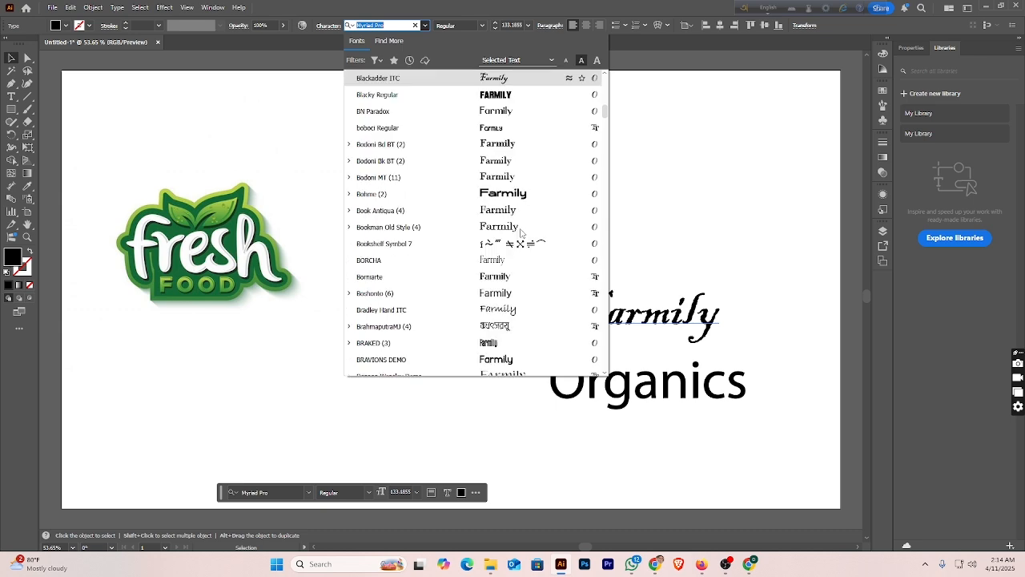
pyautogui.scroll(-1, 521, 232)
pyautogui.scroll(-1, 519, 237)
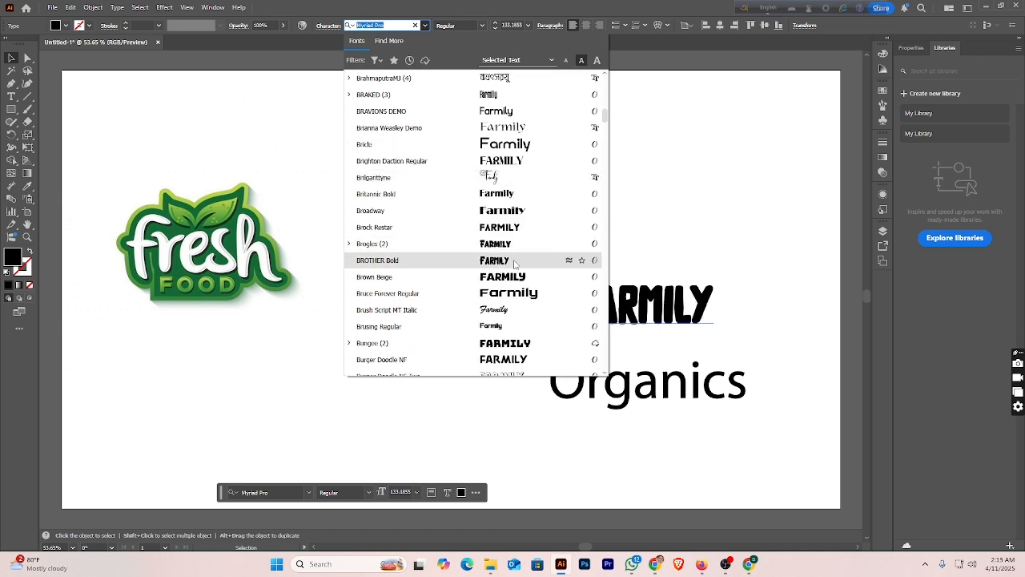
pyautogui.scroll(-1, 515, 265)
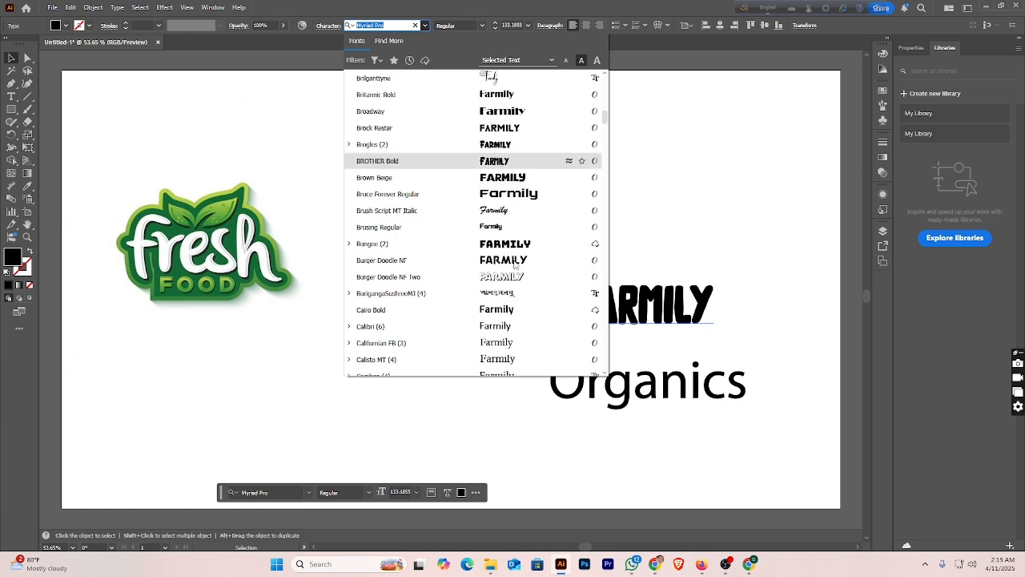
pyautogui.scroll(-1, 515, 265)
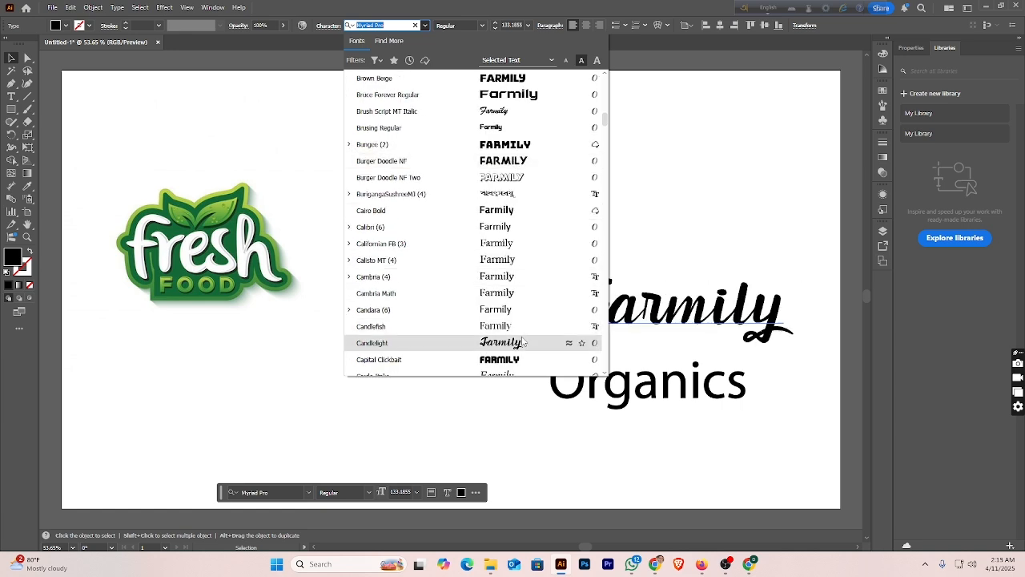
pyautogui.scroll(-5, 523, 337)
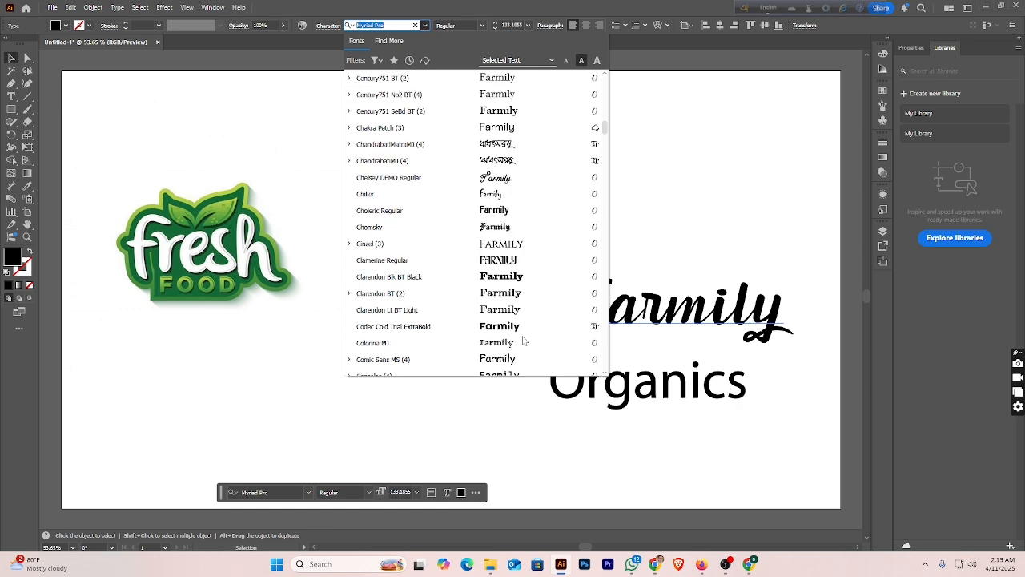
pyautogui.scroll(-5, 525, 328)
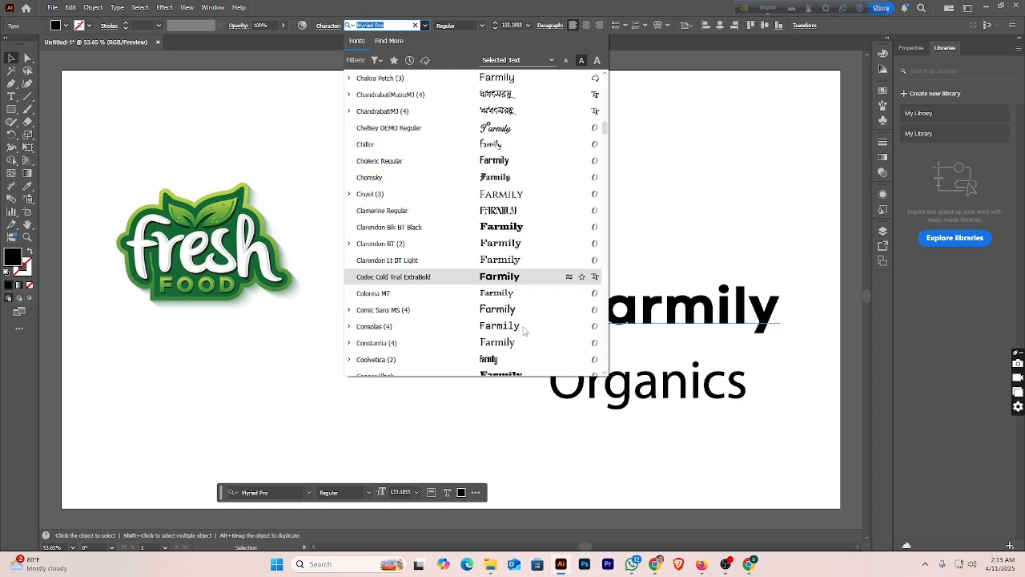
pyautogui.scroll(-1, 527, 324)
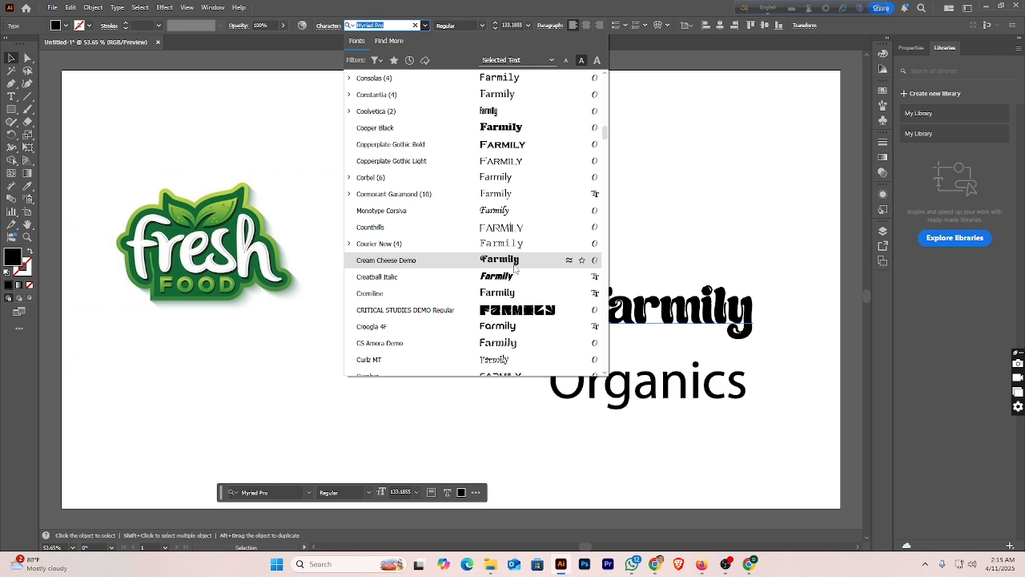
pyautogui.scroll(-2, 515, 268)
pyautogui.scroll(-2, 515, 268)
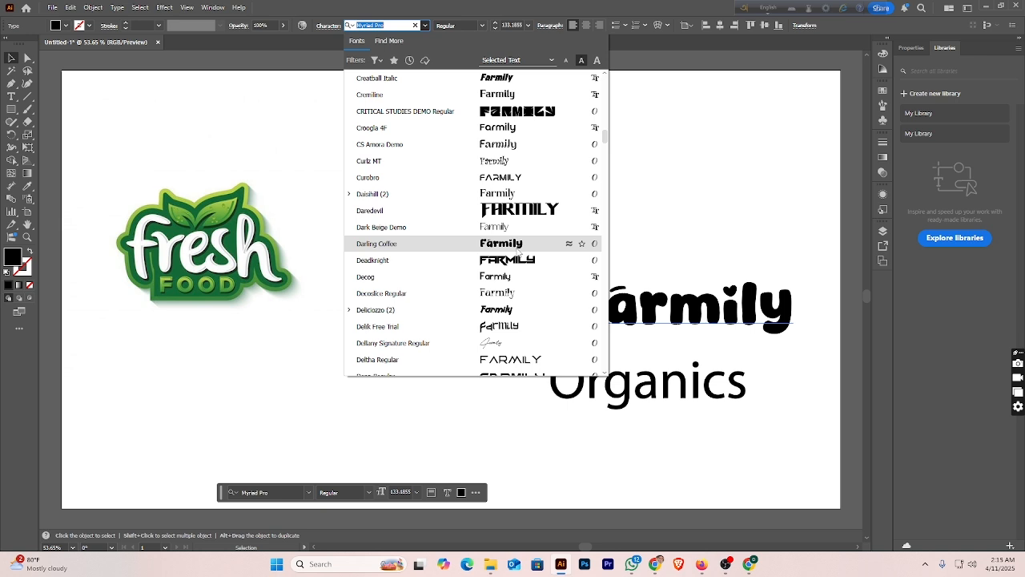
pyautogui.scroll(-3, 519, 253)
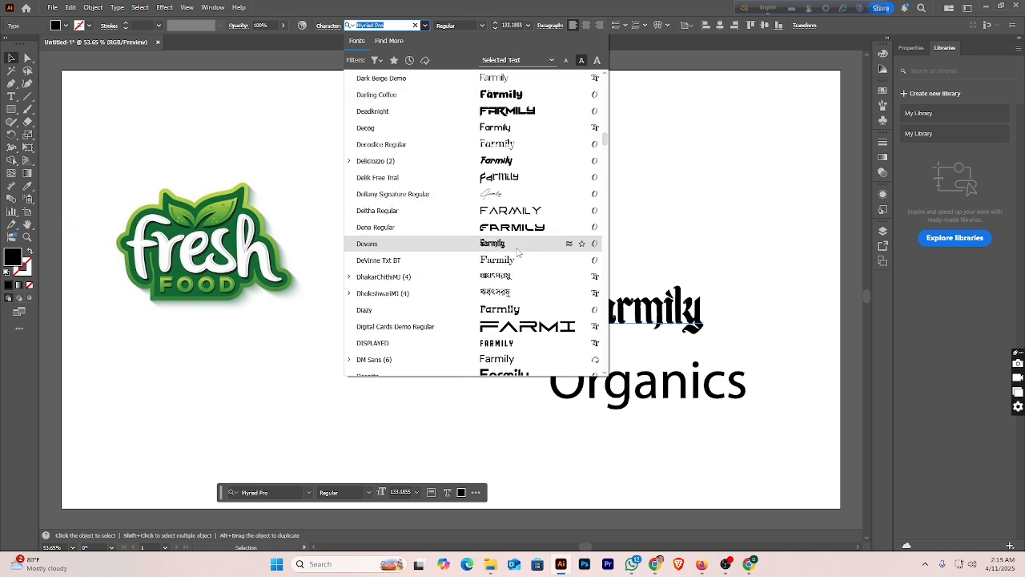
pyautogui.scroll(-3, 518, 252)
pyautogui.scroll(-2, 519, 254)
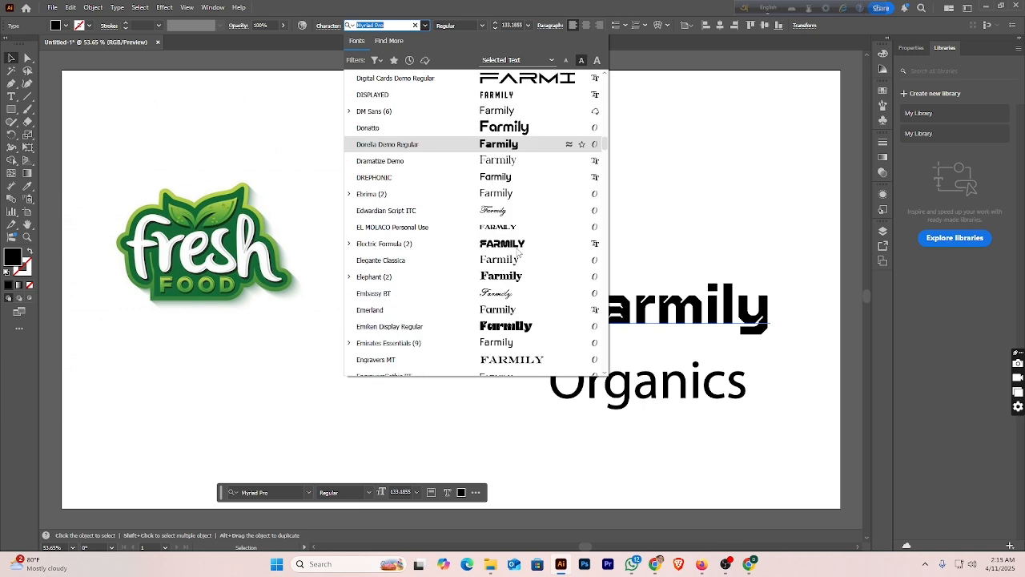
pyautogui.scroll(-2, 519, 253)
pyautogui.scroll(-3, 526, 301)
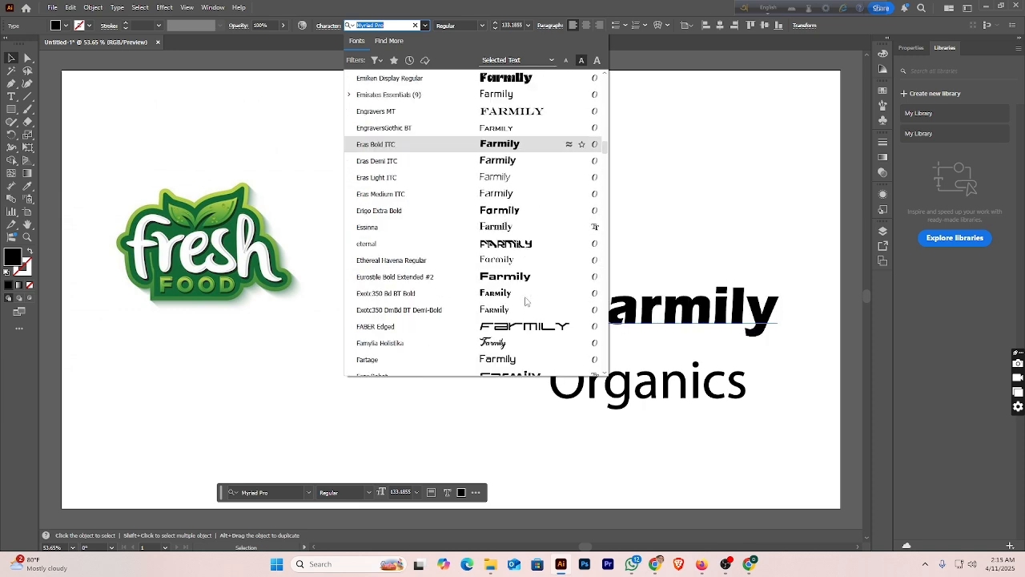
pyautogui.scroll(-3, 527, 302)
pyautogui.scroll(-3, 526, 302)
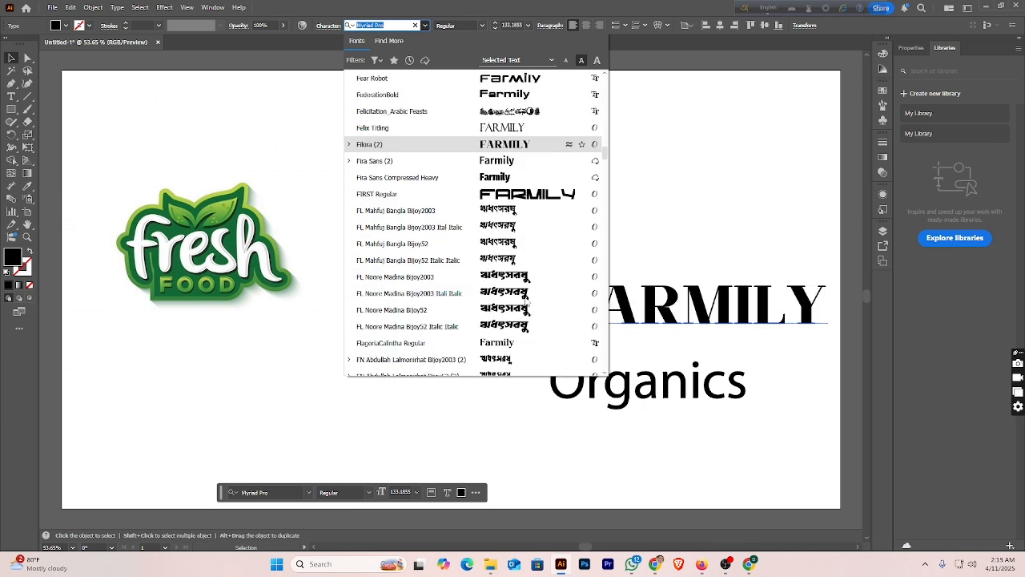
pyautogui.scroll(-10, 526, 302)
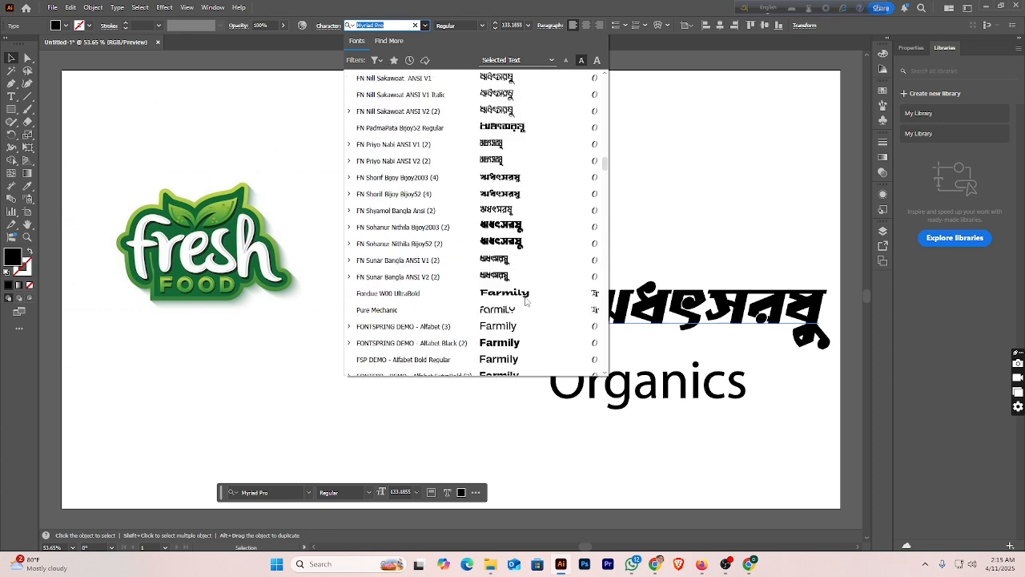
pyautogui.scroll(-6, 526, 302)
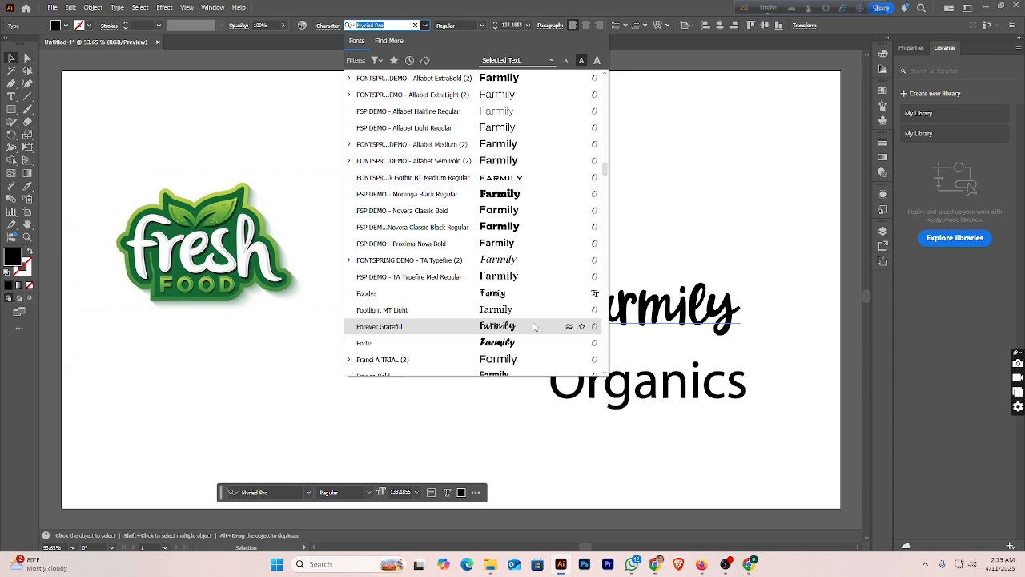
pyautogui.click(534, 326)
# - Move Farmily up beside the reference logo and scale it up to about 266 pt
pyautogui.click(709, 309)
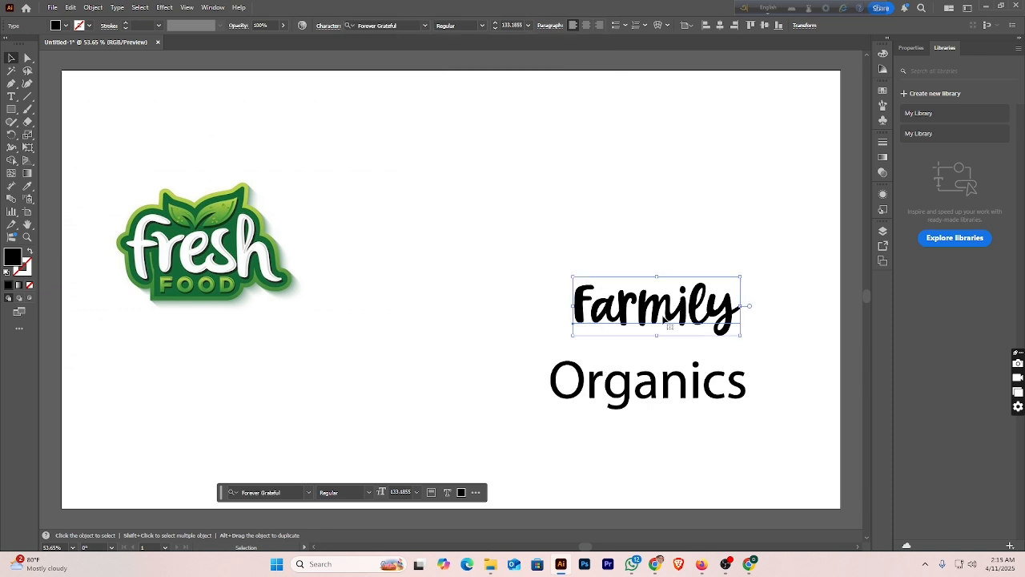
pyautogui.moveTo(709, 309); pyautogui.dragTo(623, 206)
pyautogui.moveTo(533, 282); pyautogui.dragTo(611, 267)
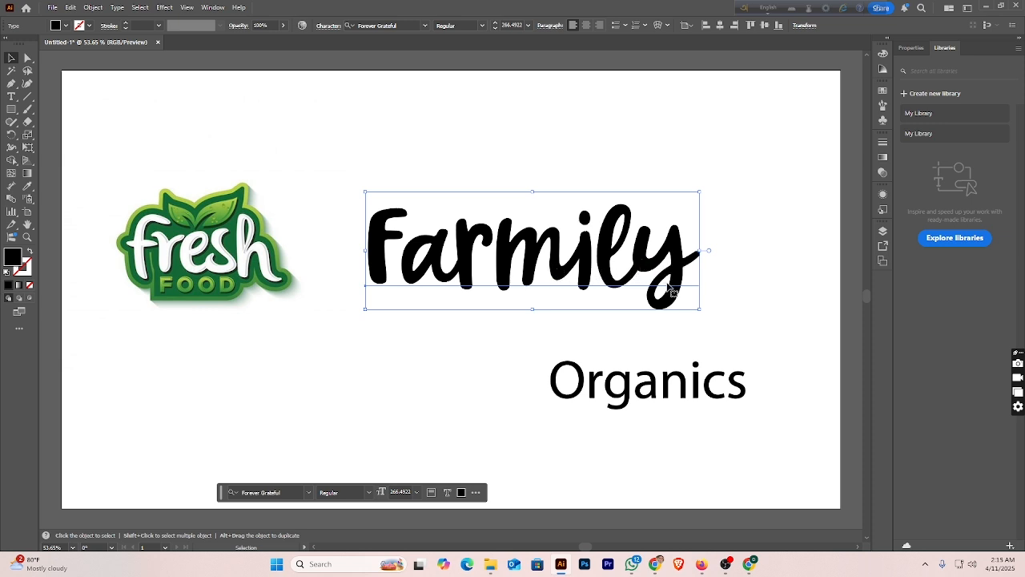
pyautogui.moveTo(667, 289); pyautogui.dragTo(657, 285)
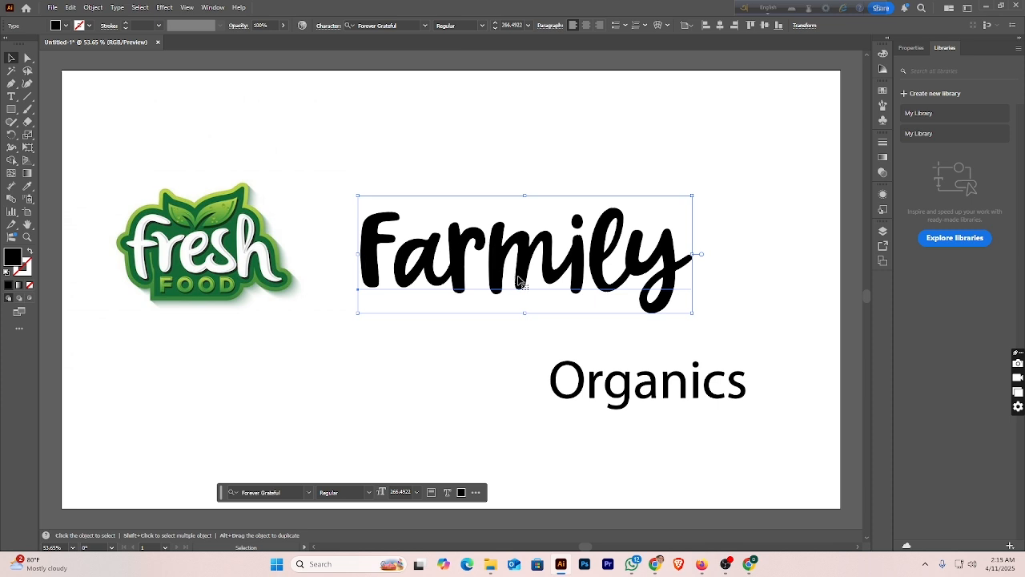
# - Set Organics in Myriad Variable Concept Semibold SemiExtended and place it directly beneath Farmily, roughly centred
pyautogui.click(639, 393)
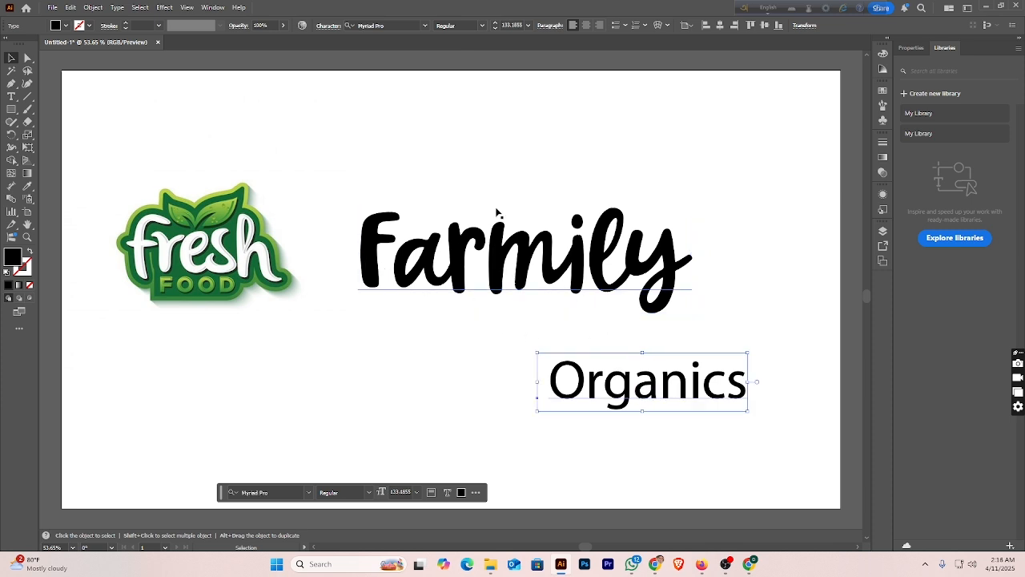
pyautogui.click(425, 26)
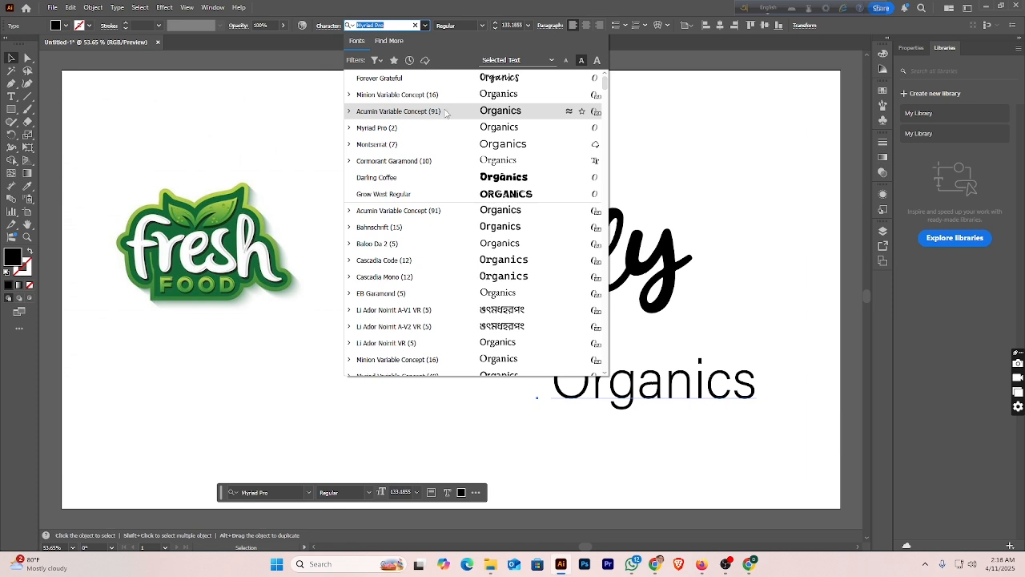
pyautogui.scroll(-2, 450, 161)
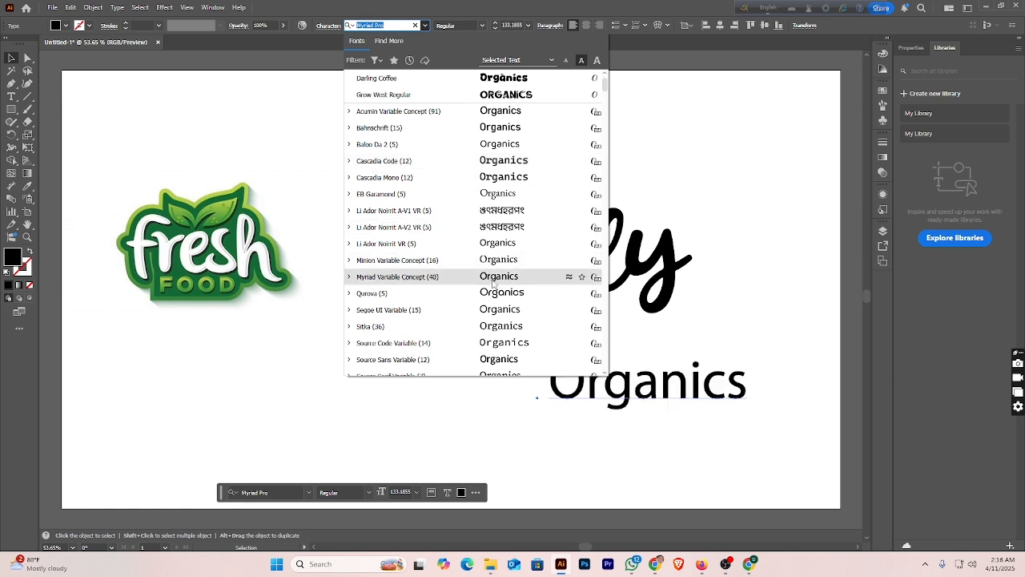
pyautogui.click(350, 277)
pyautogui.scroll(-3, 352, 281)
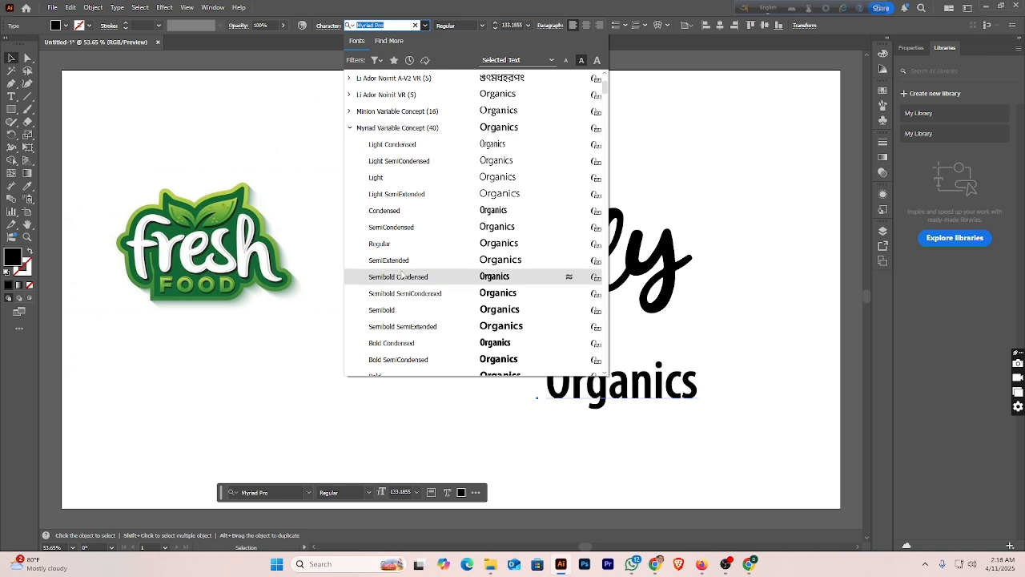
pyautogui.click(458, 326)
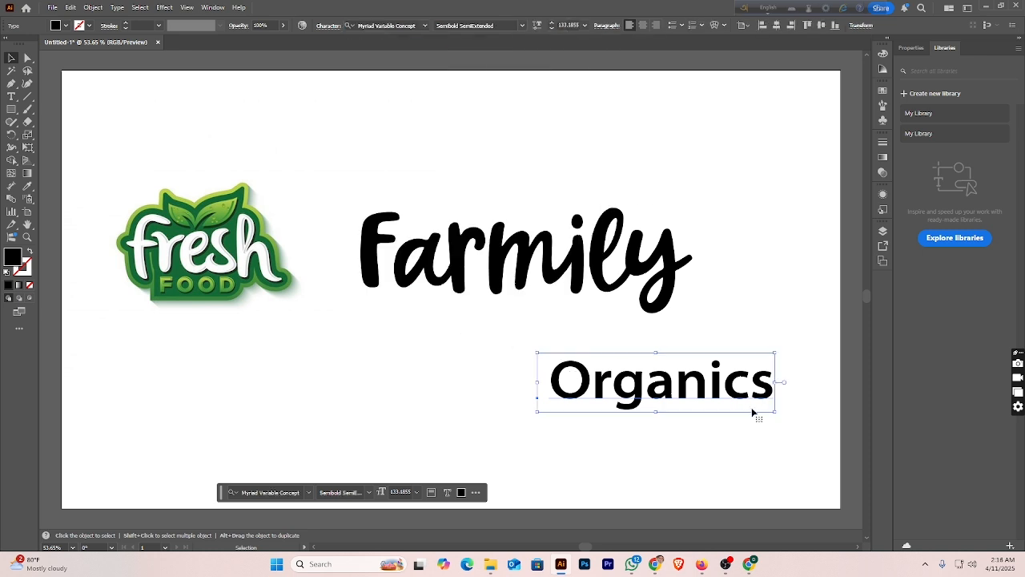
pyautogui.moveTo(725, 395)
pyautogui.mouseDown()
pyautogui.moveTo(612, 348)
pyautogui.moveTo(608, 330)
pyautogui.moveTo(589, 341)
pyautogui.mouseUp()
pyautogui.click(587, 404)
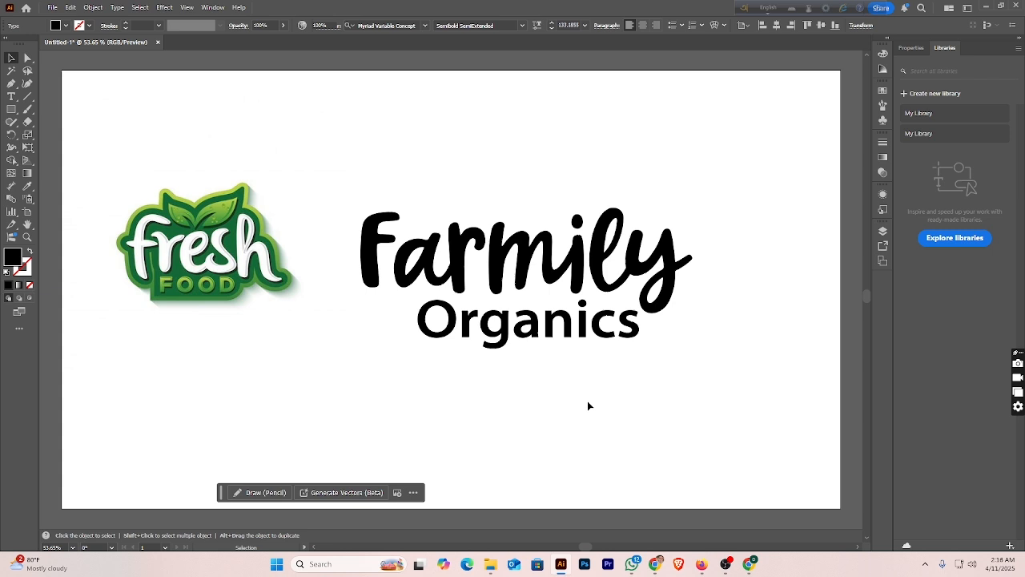
# - Convert the Farmily text to outlines and leave the resulting letter group selected
pyautogui.click(469, 254)
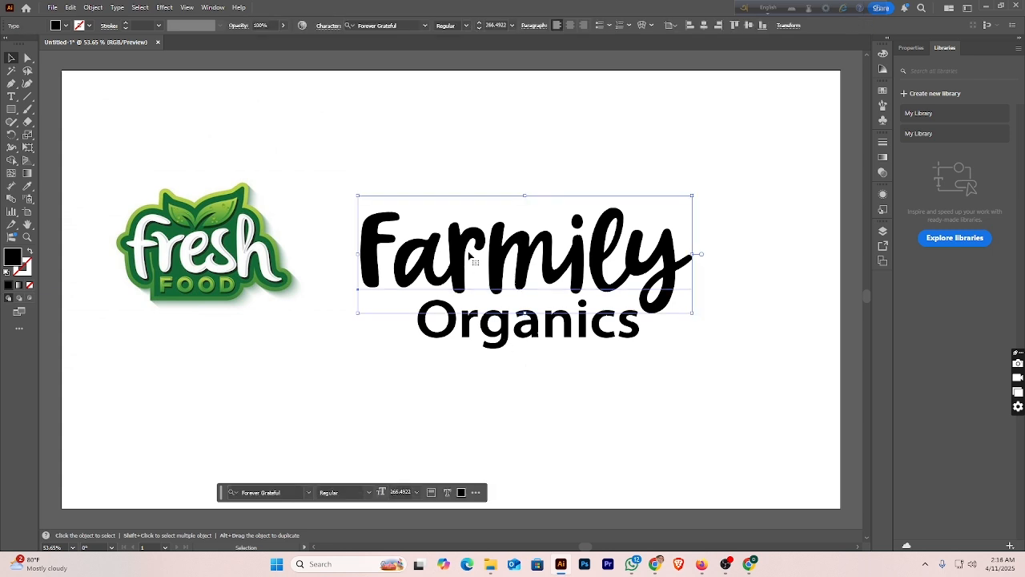
pyautogui.rightClick(470, 255)
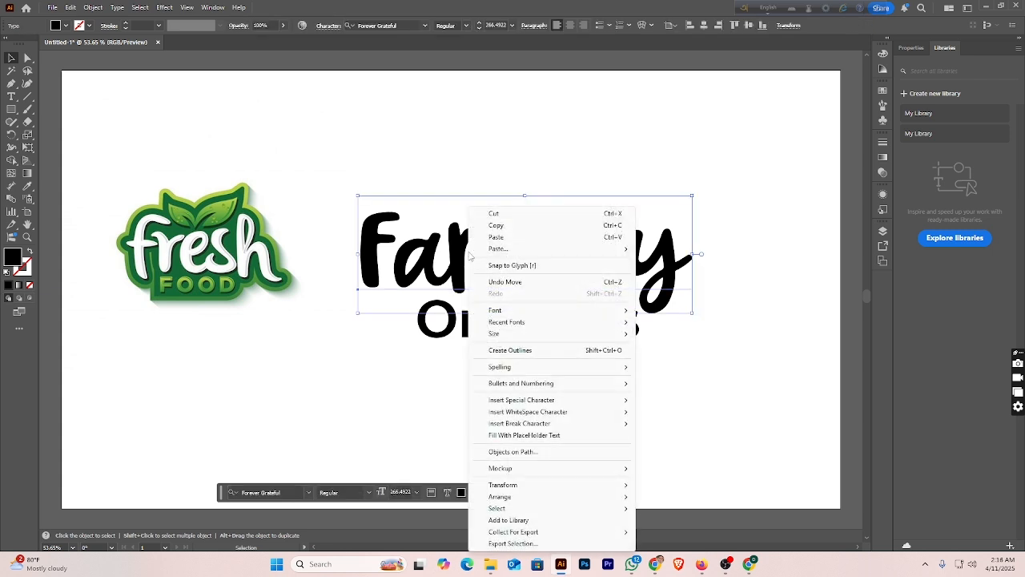
pyautogui.click(530, 352)
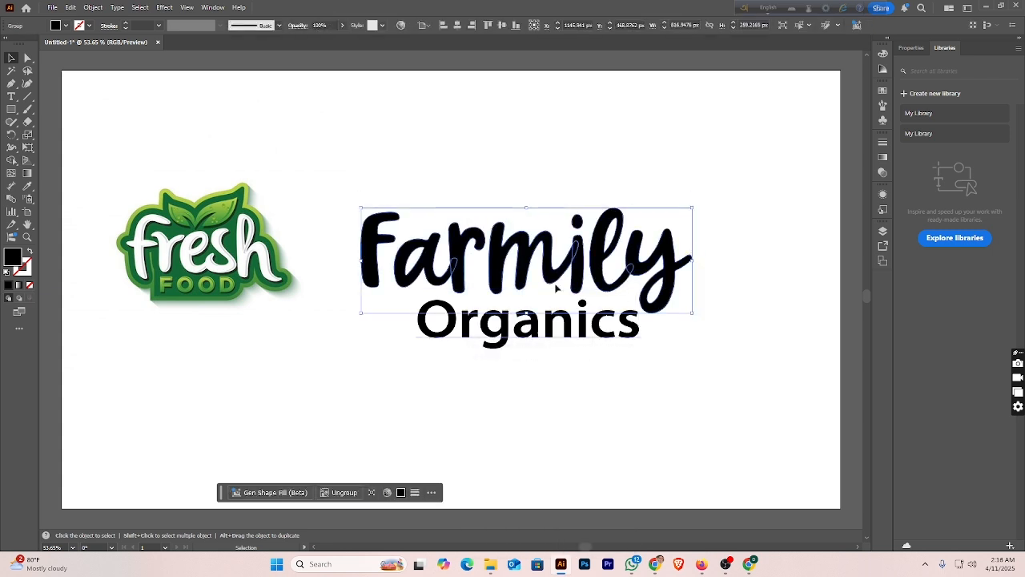
pyautogui.click(466, 186)
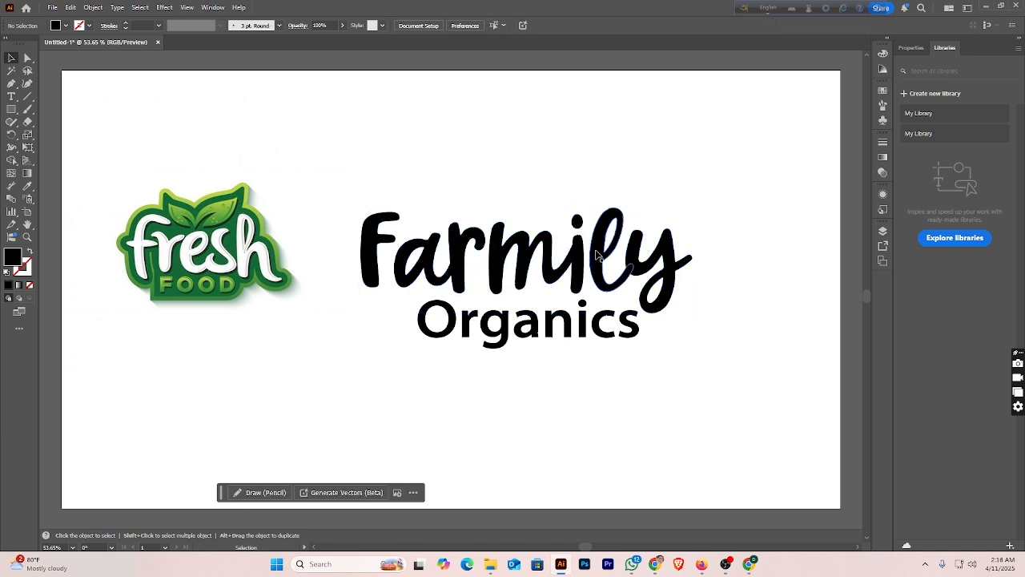
pyautogui.click(570, 265)
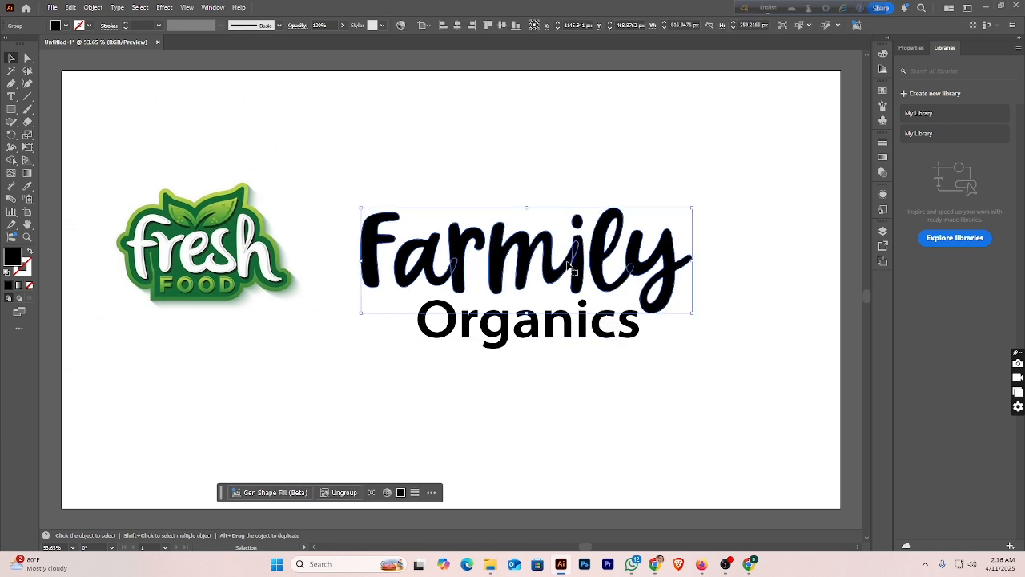
# - Unite the outlined Farmily letters into one shape with the Pathfinder and deselect them
pyautogui.moveTo(344, 181); pyautogui.dragTo(700, 280)
pyautogui.click(168, 9)
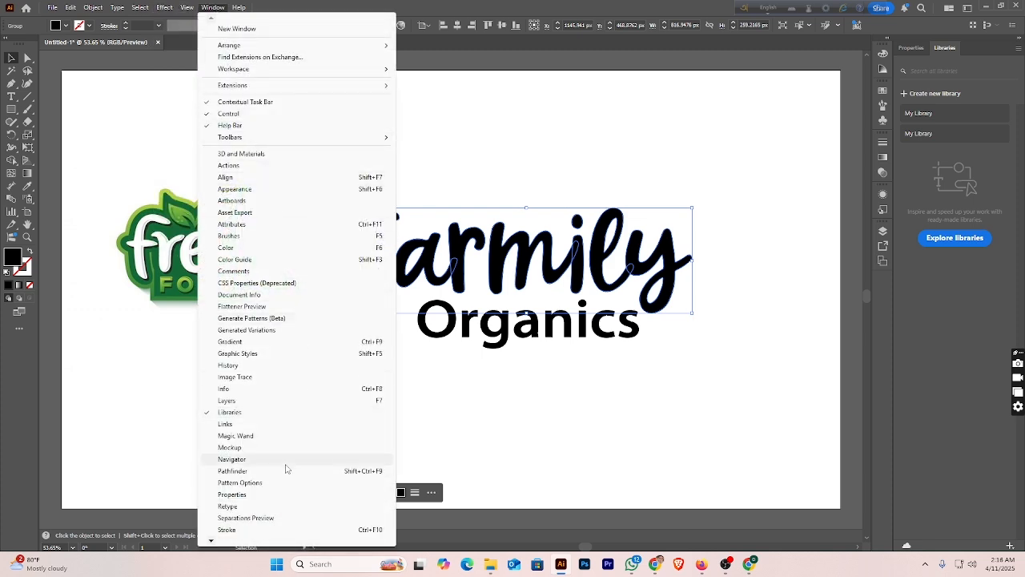
pyautogui.click(234, 470)
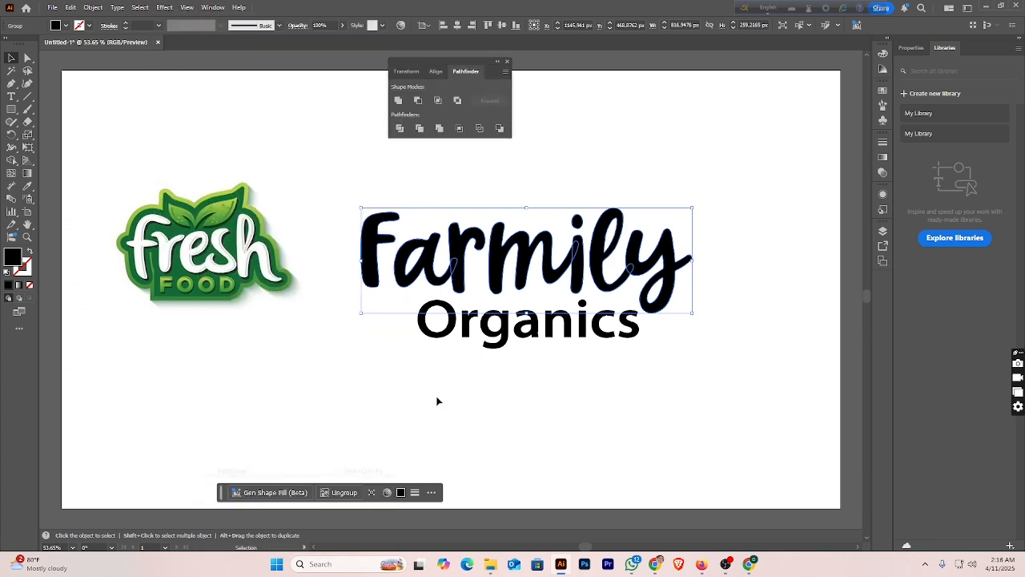
pyautogui.click(399, 101)
pyautogui.click(582, 199)
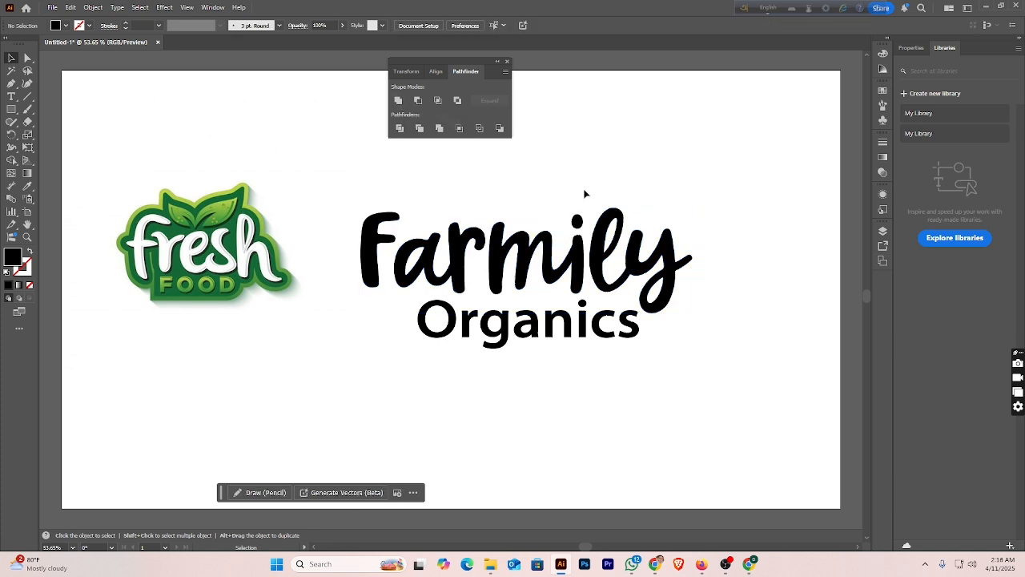
# - Convert the Organics text to outlines and leave nothing selected
pyautogui.click(581, 329)
pyautogui.rightClick(580, 329)
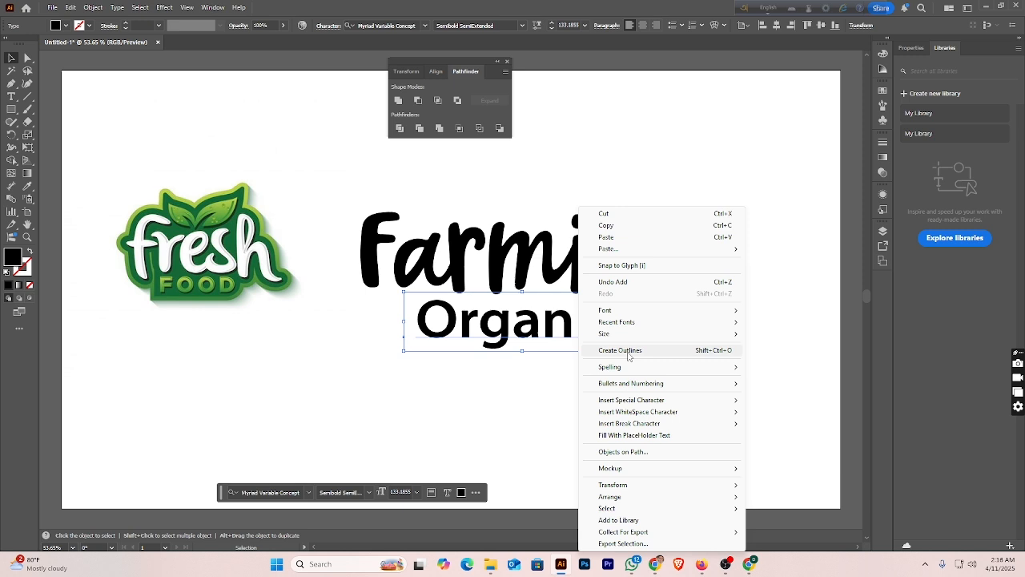
pyautogui.click(628, 353)
pyautogui.click(597, 379)
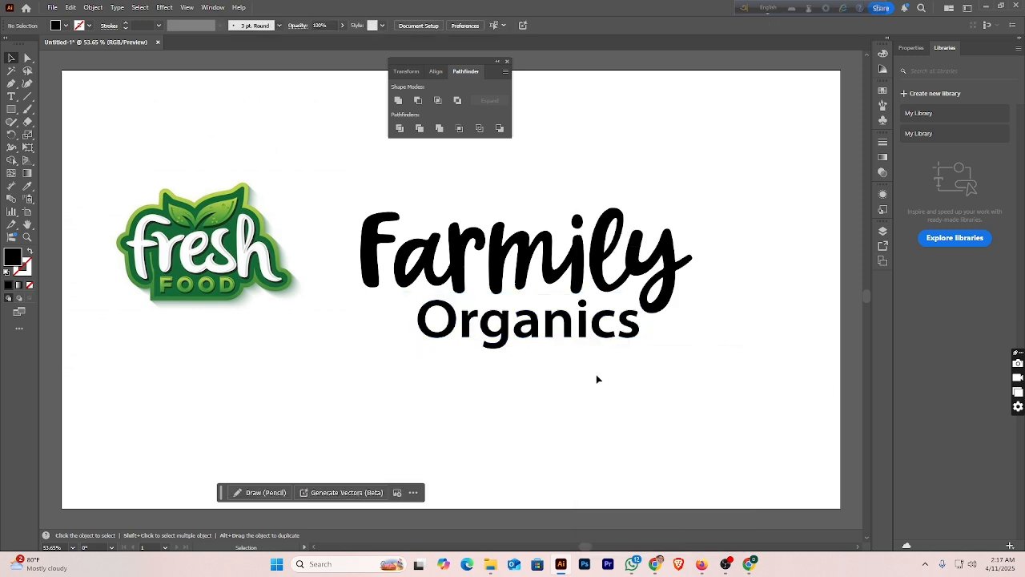
pyautogui.click(545, 267)
pyautogui.click(551, 394)
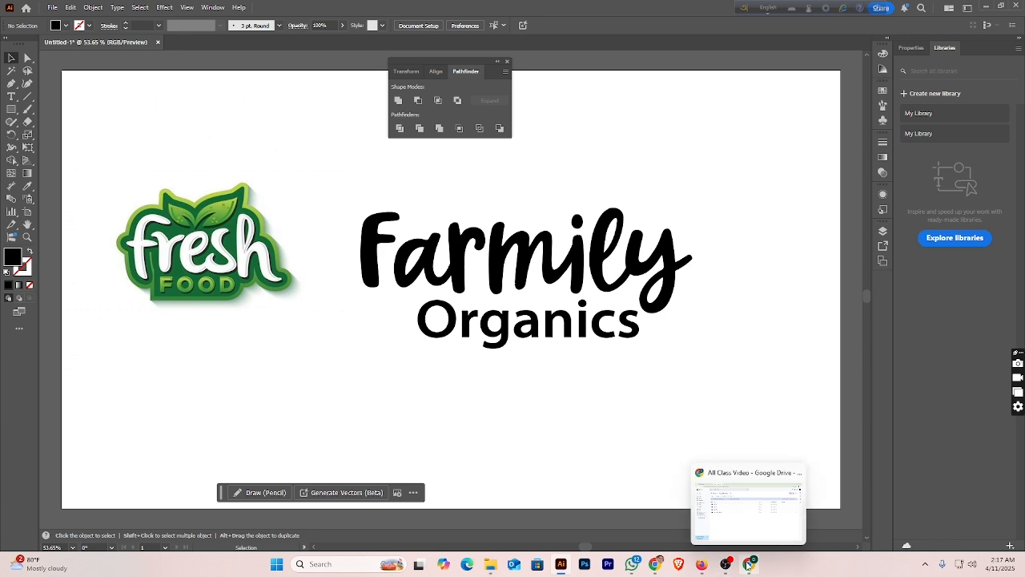
# - Clear the open windows away, start Chrome with the ABS Creative profile and open the Freepik site
pyautogui.click(986, 10)
pyautogui.click(963, 11)
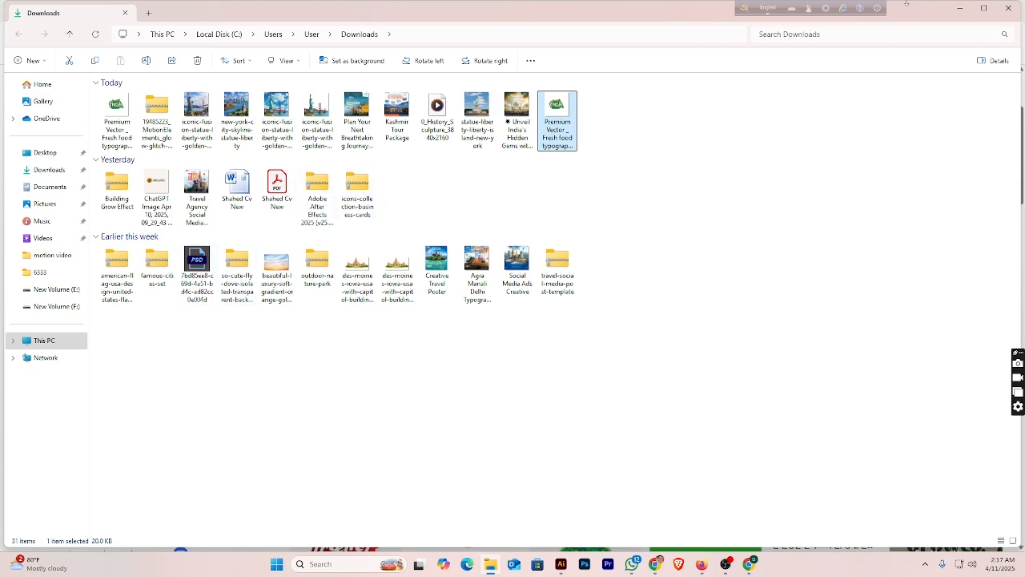
pyautogui.click(954, 11)
pyautogui.click(962, 11)
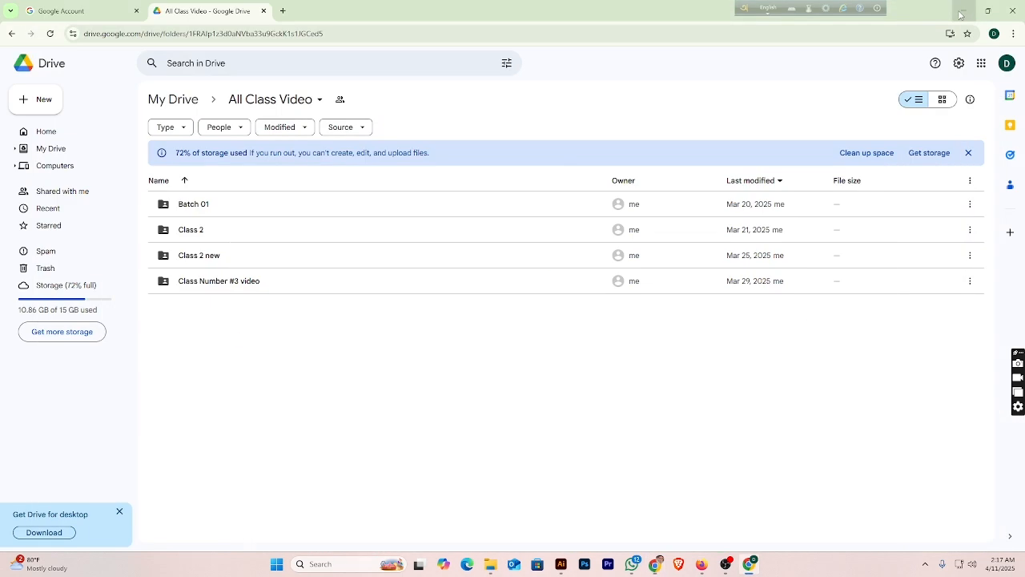
pyautogui.click(962, 11)
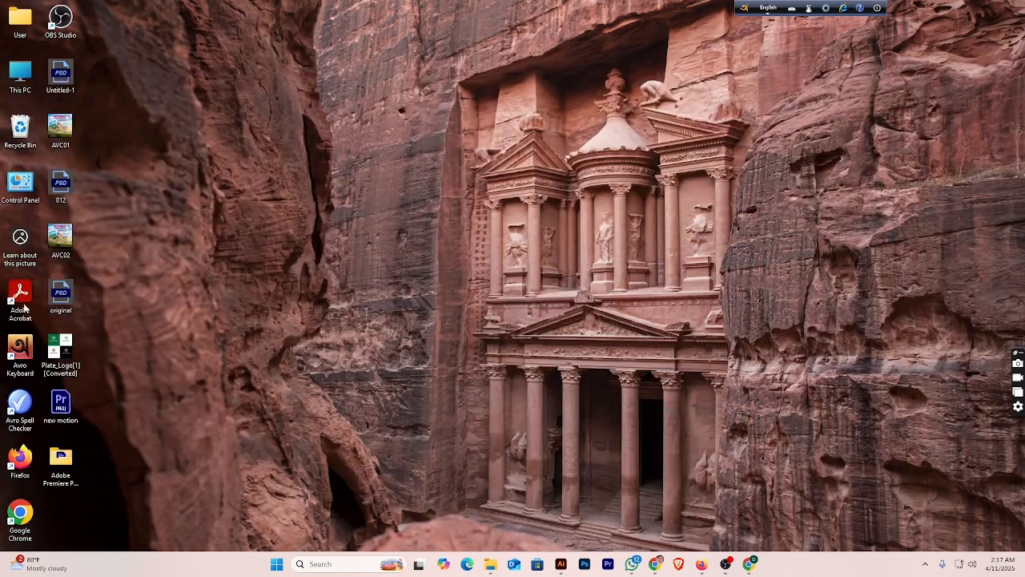
pyautogui.doubleClick(22, 521)
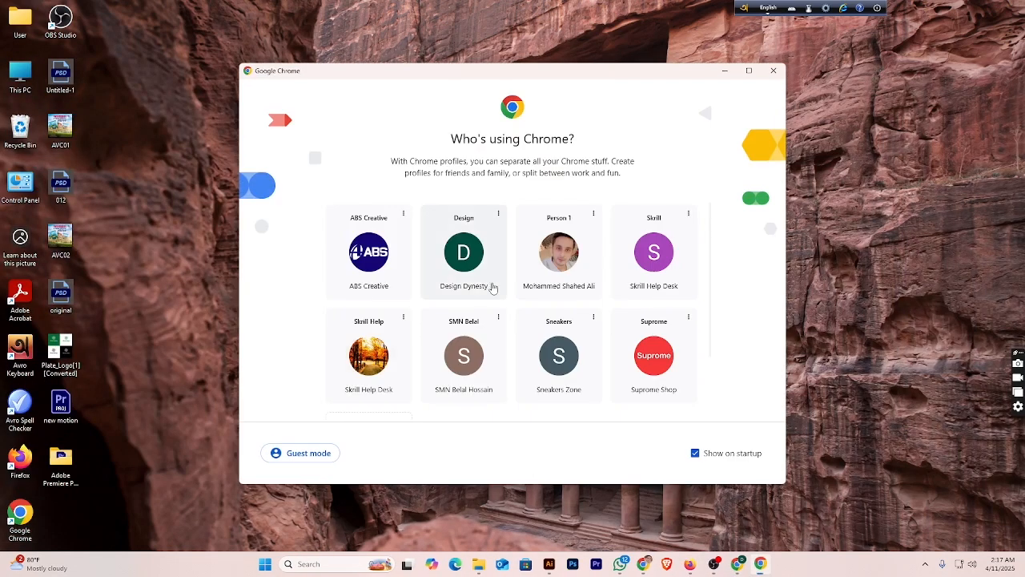
pyautogui.click(382, 262)
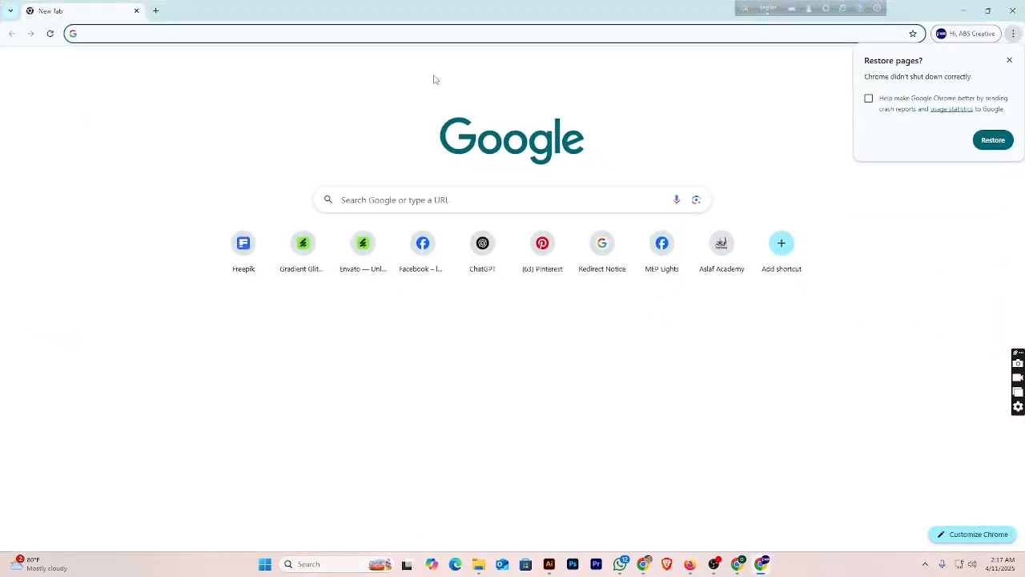
pyautogui.click(245, 245)
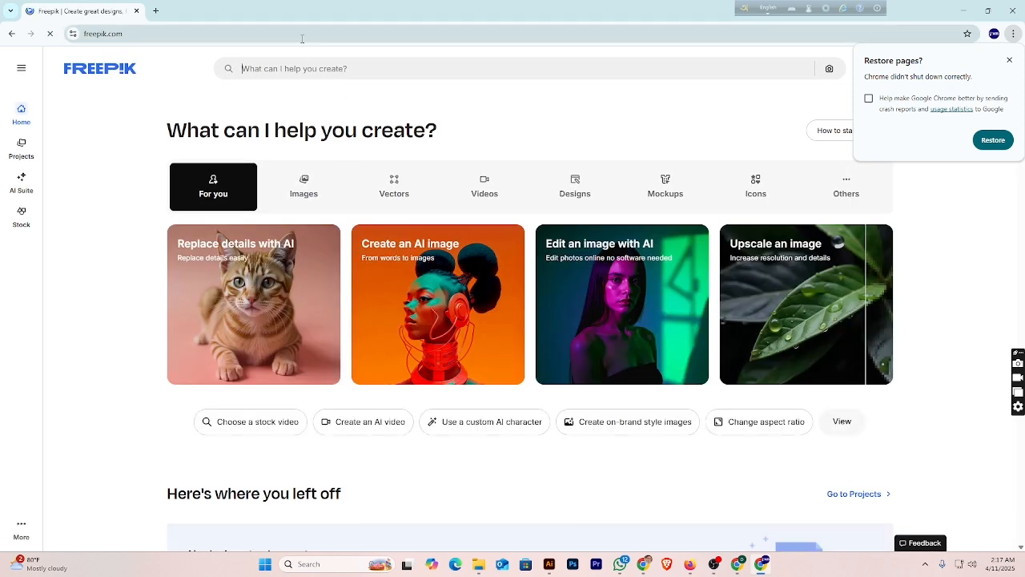
# - Search Freepik for "leaf logo" and look through the results for a usable leaf graphic
pyautogui.click(319, 68)
pyautogui.write('lea')
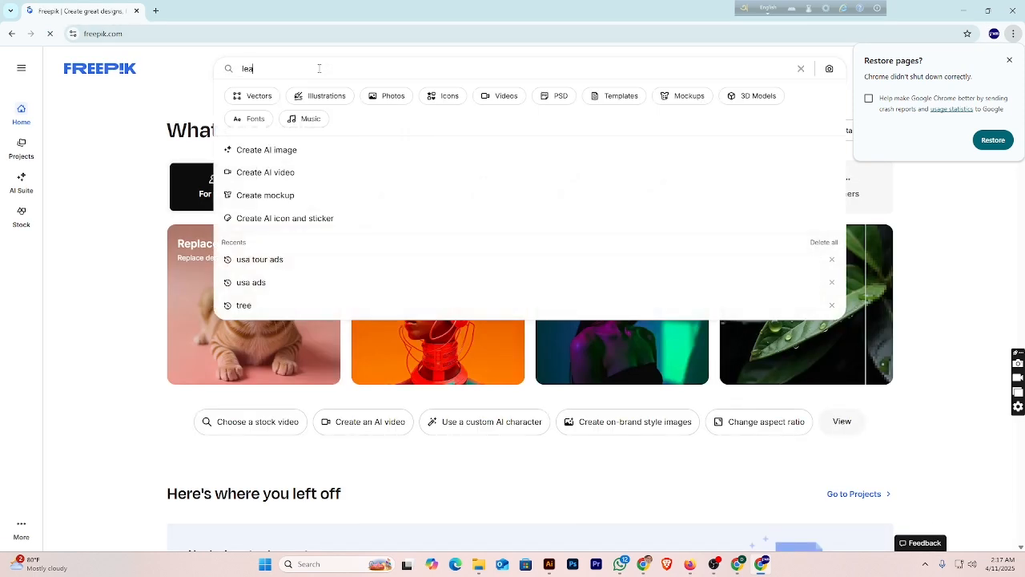
pyautogui.write('f log')
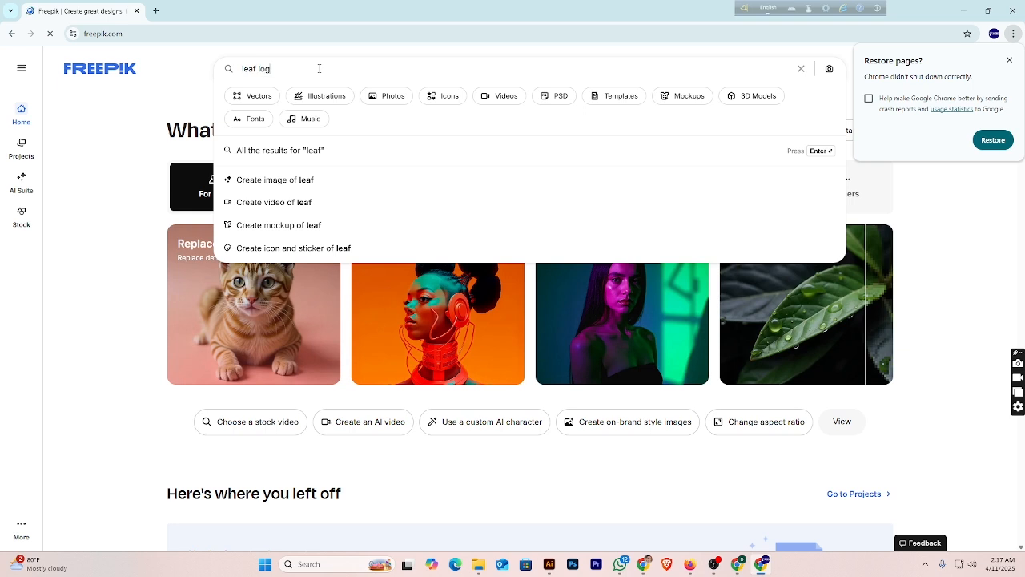
pyautogui.write('o')
pyautogui.press('Return')
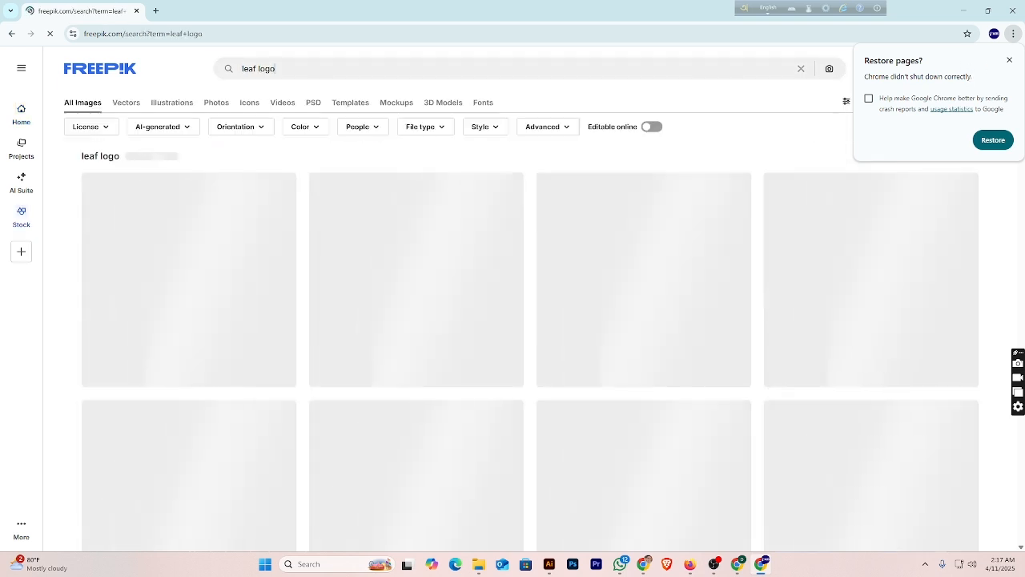
pyautogui.scroll(-10, 567, 261)
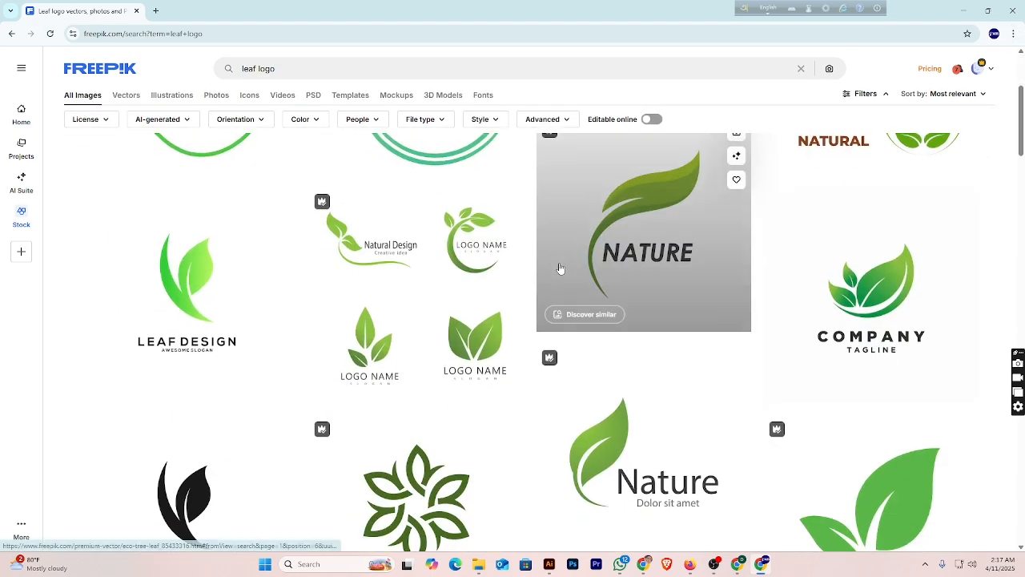
pyautogui.scroll(-10, 563, 271)
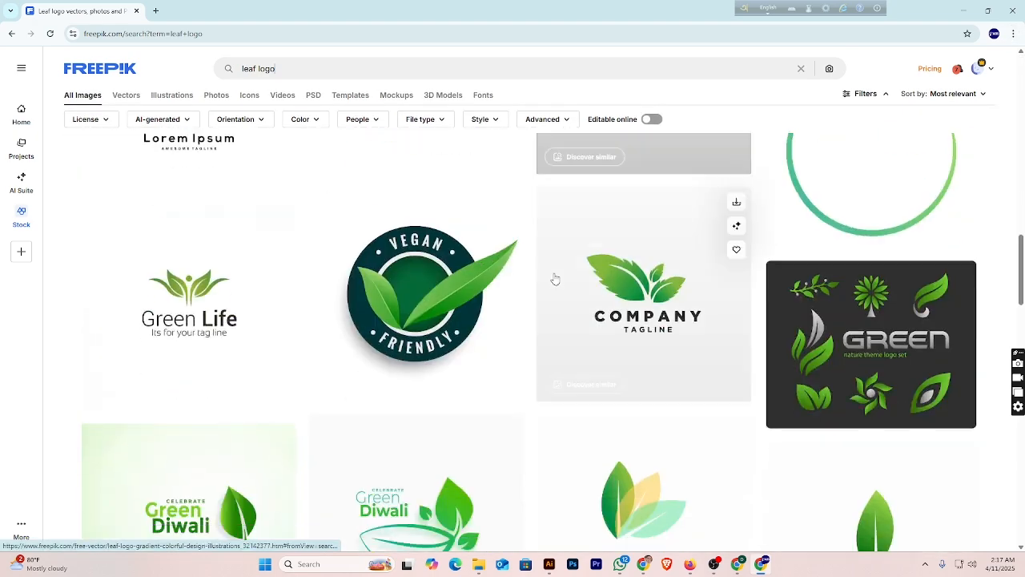
pyautogui.scroll(5, 433, 264)
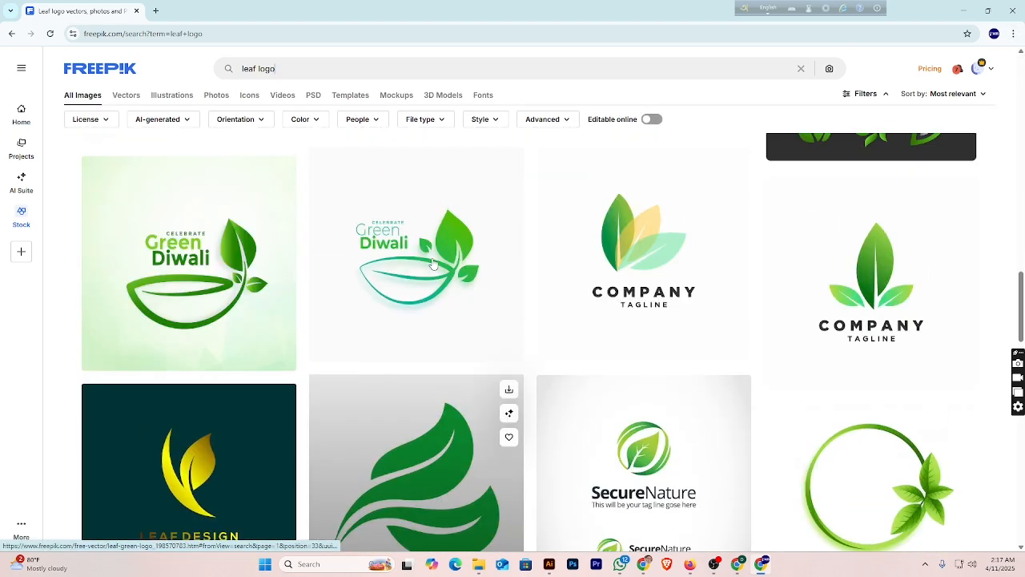
# - Search Freepik for "leaf" instead and download the natural green leaf icon vector template with its grid of small leaf icons
pyautogui.scroll(1, 408, 288)
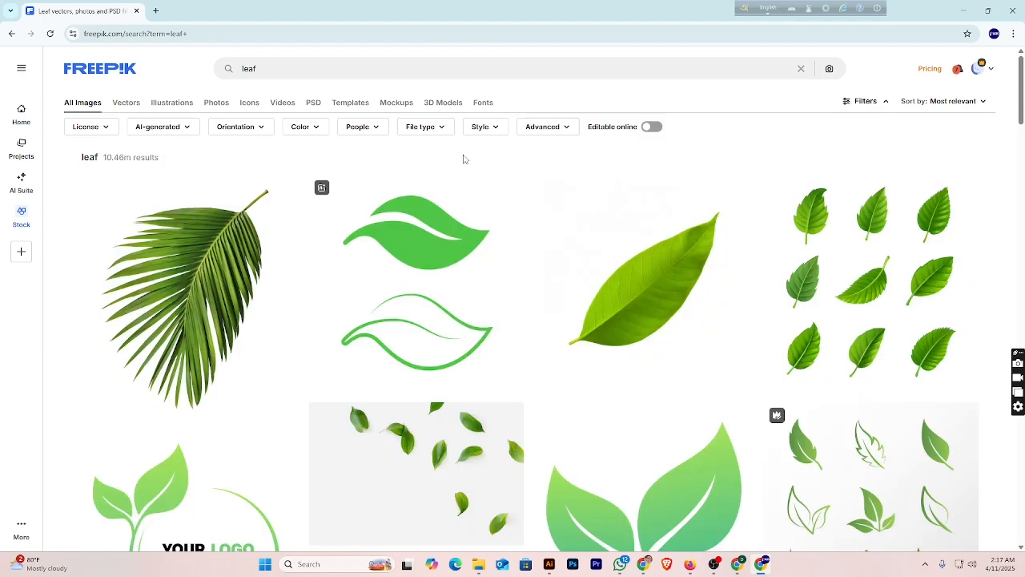
pyautogui.scroll(-6, 390, 233)
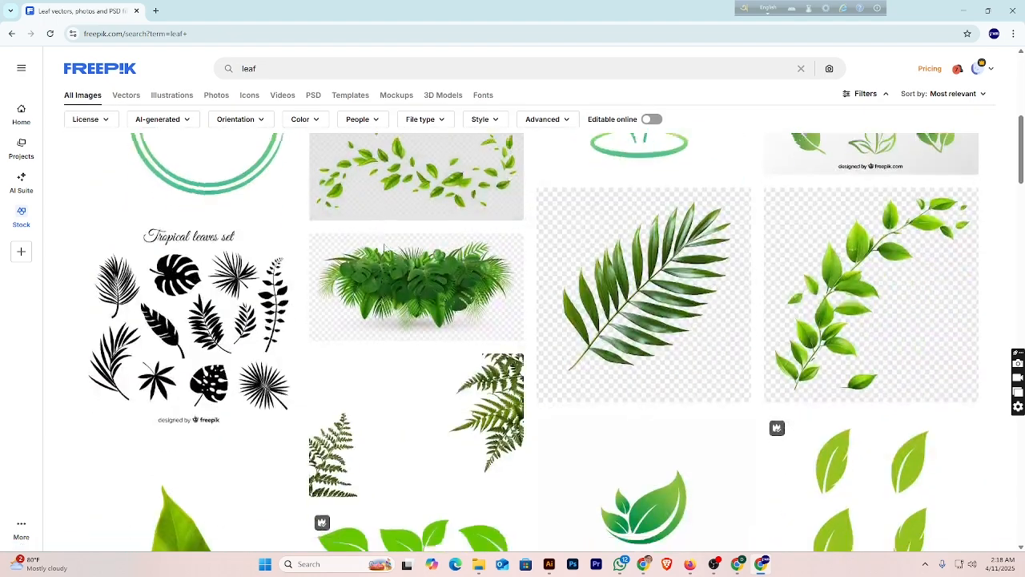
pyautogui.scroll(-5, 385, 248)
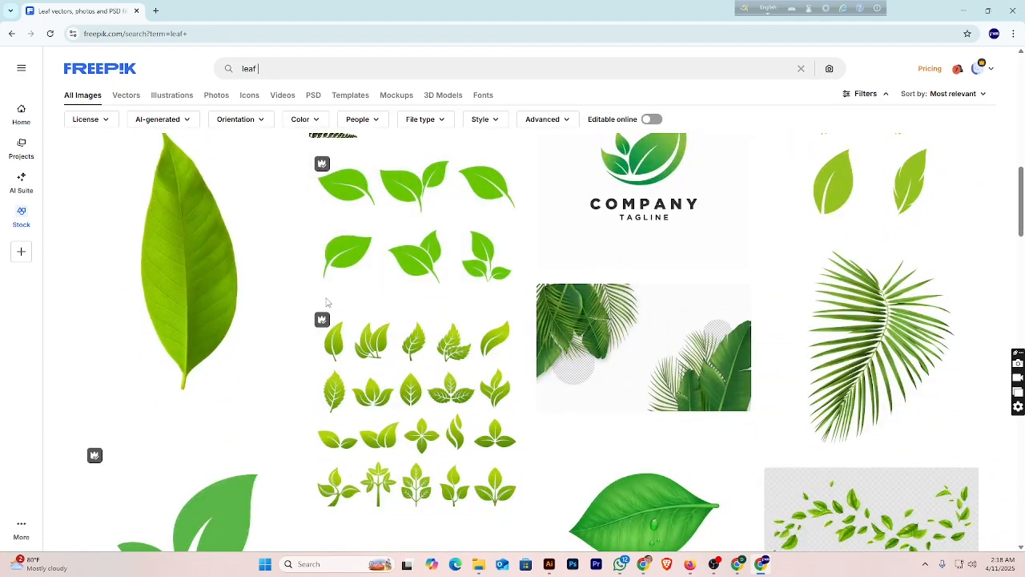
pyautogui.scroll(-12, 327, 303)
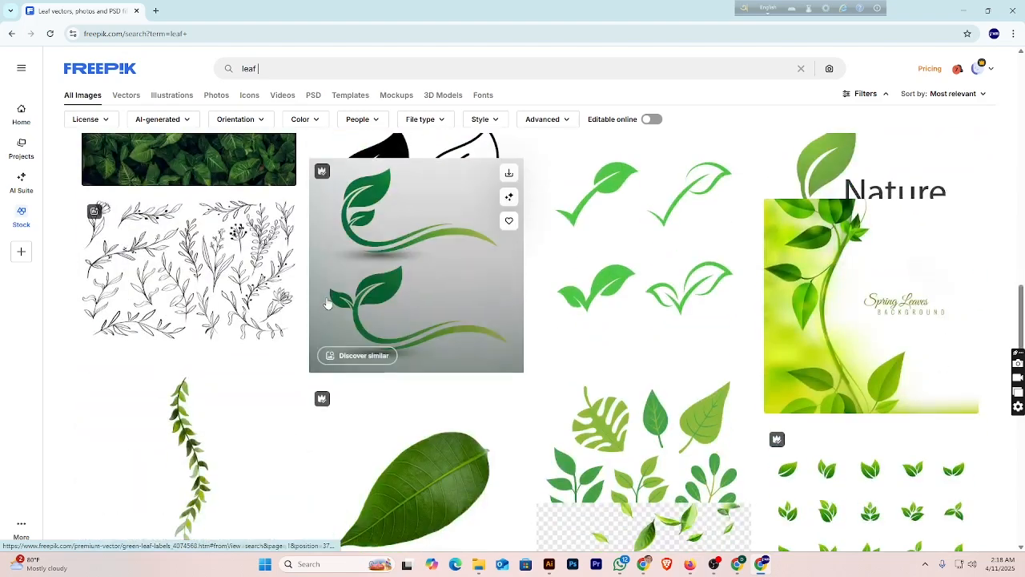
pyautogui.scroll(-2, 327, 303)
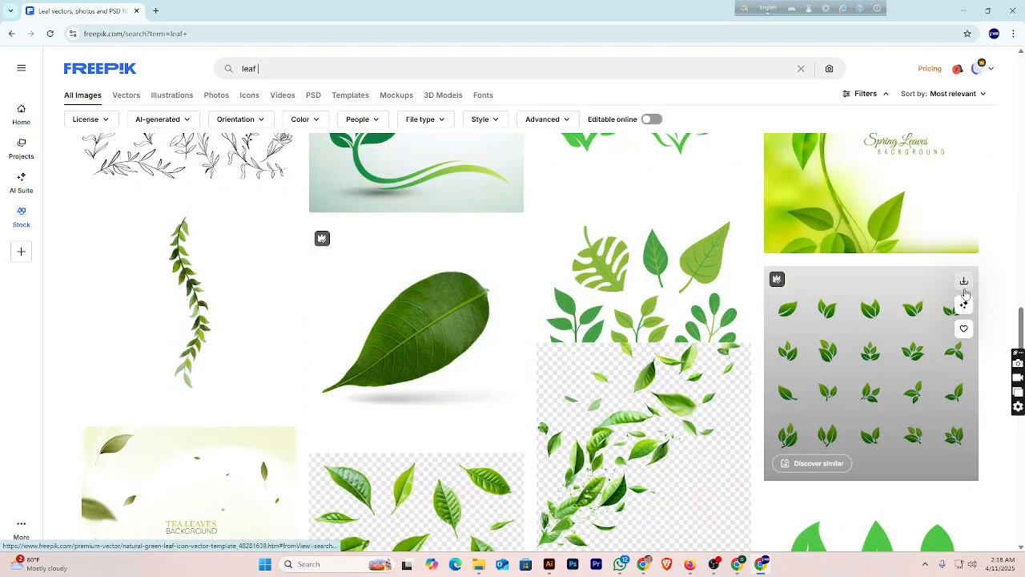
pyautogui.click(965, 286)
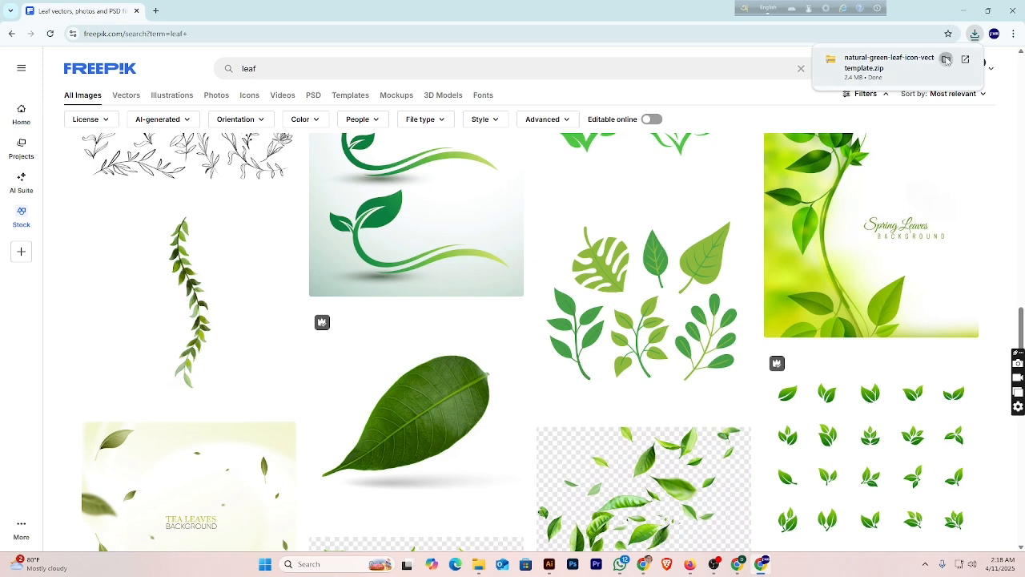
# - Open the sig_leaf_24 EPS from the downloaded archive in Illustrator, retaining the 9-slice scaling option for symbols
pyautogui.click(946, 60)
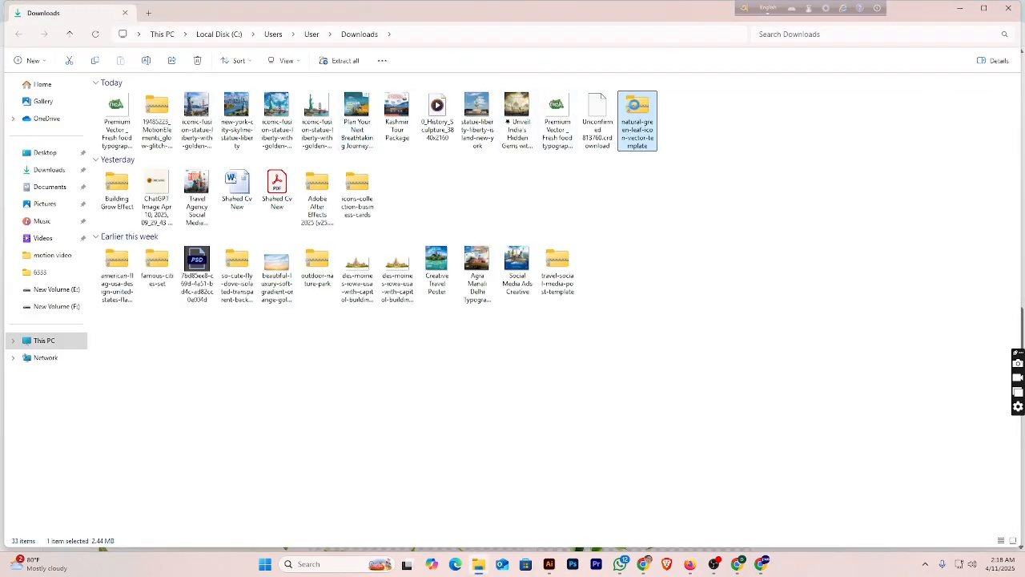
pyautogui.doubleClick(631, 117)
pyautogui.doubleClick(131, 96)
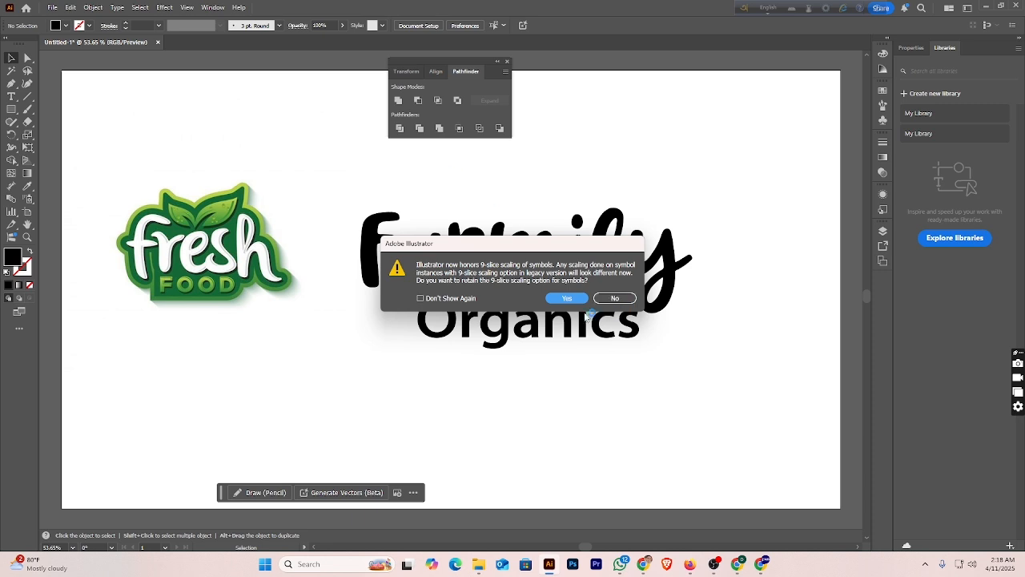
pyautogui.click(571, 300)
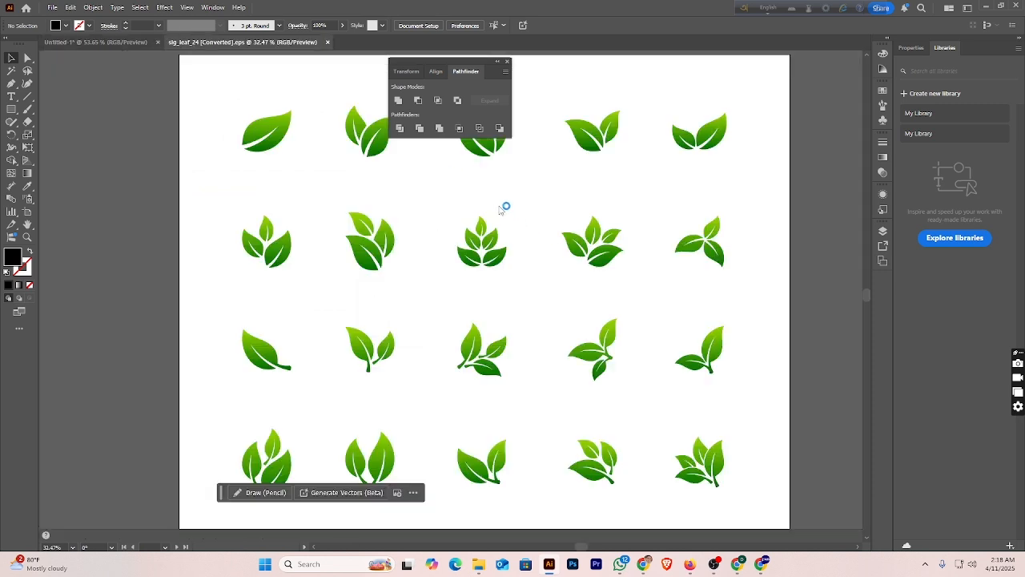
# - Ungroup the leaf icons and bring the two-leaf sprout from the first row into the logo document, enlarged above the m and i of Farmily
pyautogui.moveTo(594, 137)
pyautogui.mouseDown()
pyautogui.moveTo(499, 159)
pyautogui.moveTo(625, 148)
pyautogui.moveTo(611, 143)
pyautogui.mouseUp()
pyautogui.rightClick(611, 143)
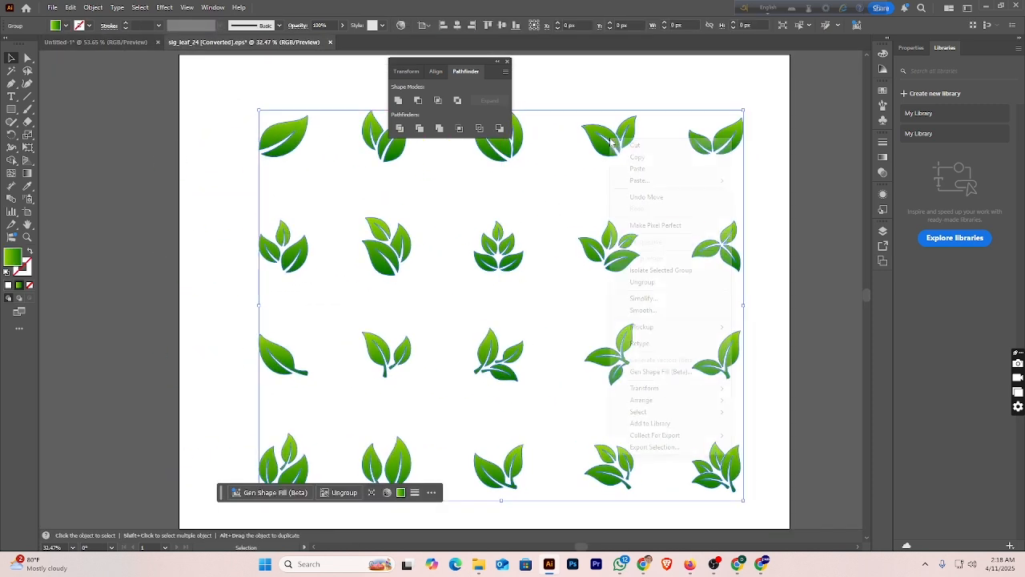
pyautogui.click(649, 282)
pyautogui.moveTo(611, 138); pyautogui.dragTo(568, 197)
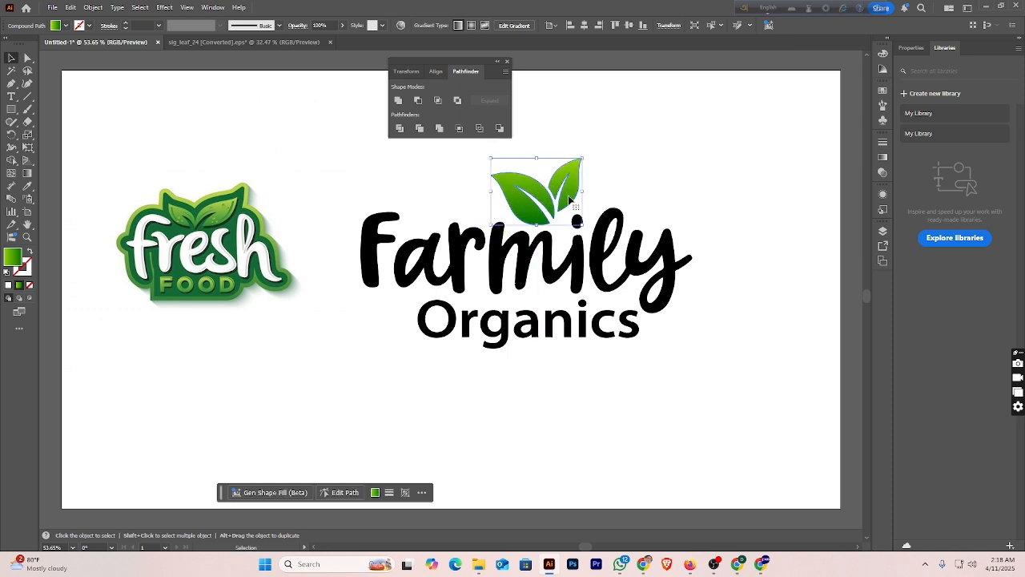
pyautogui.click(654, 189)
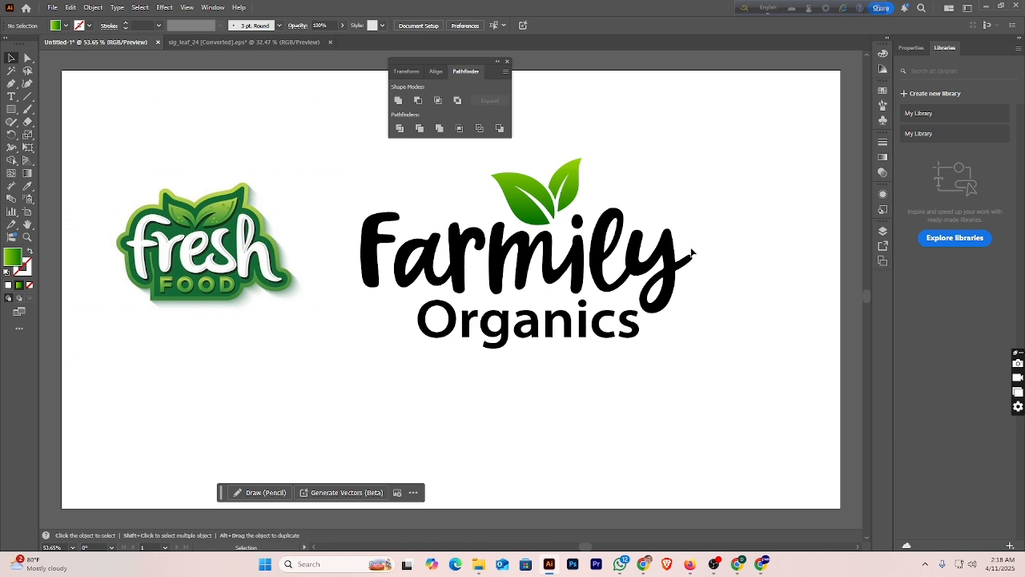
# - Scale the sprout, Farmily and Organics together down to about 390 px wide and move them just below the artboard
pyautogui.click(586, 249)
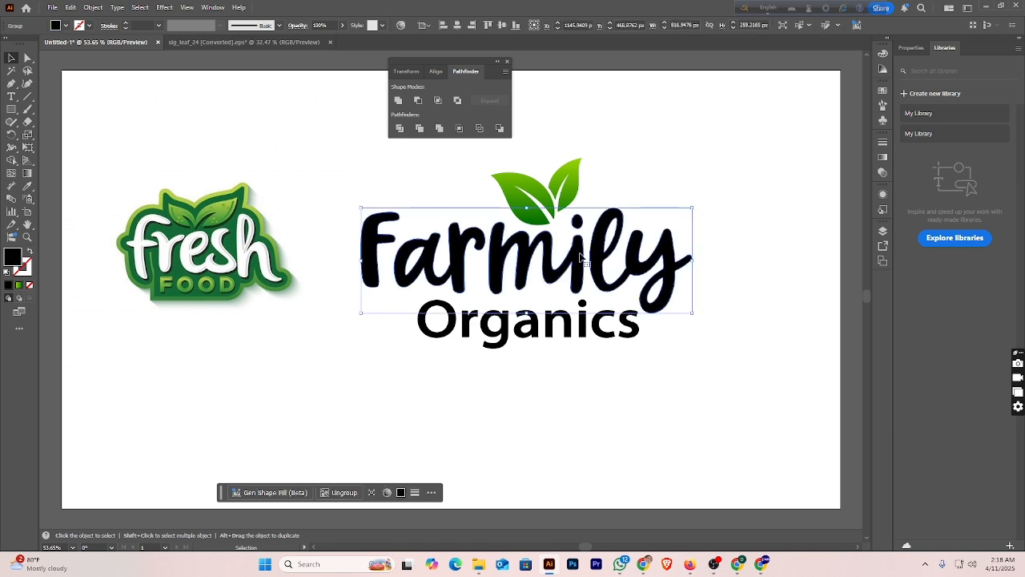
pyautogui.scroll(-3, 571, 354)
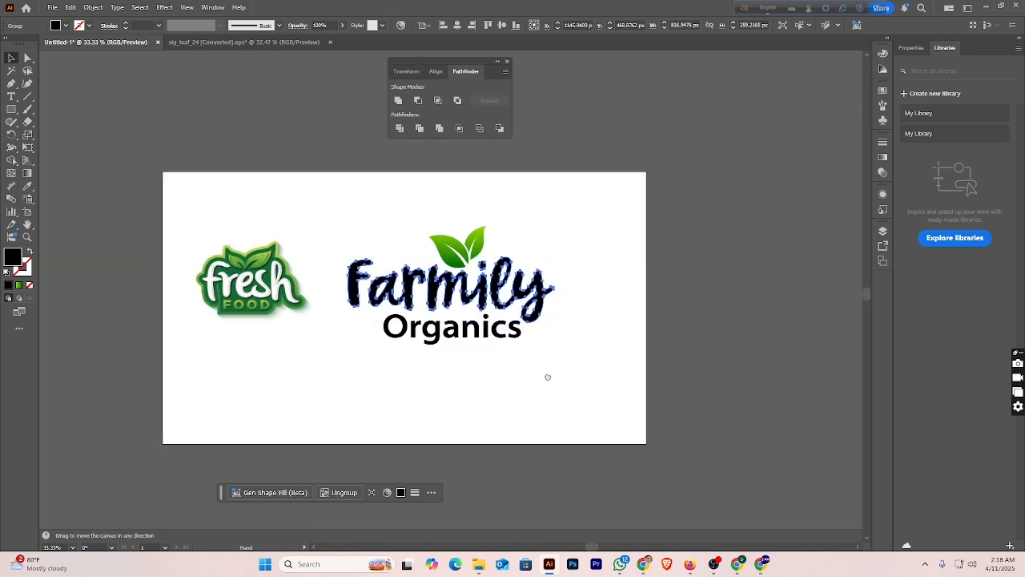
pyautogui.moveTo(548, 377); pyautogui.dragTo(596, 302)
pyautogui.moveTo(444, 310); pyautogui.dragTo(559, 187)
pyautogui.moveTo(529, 226); pyautogui.dragTo(504, 433)
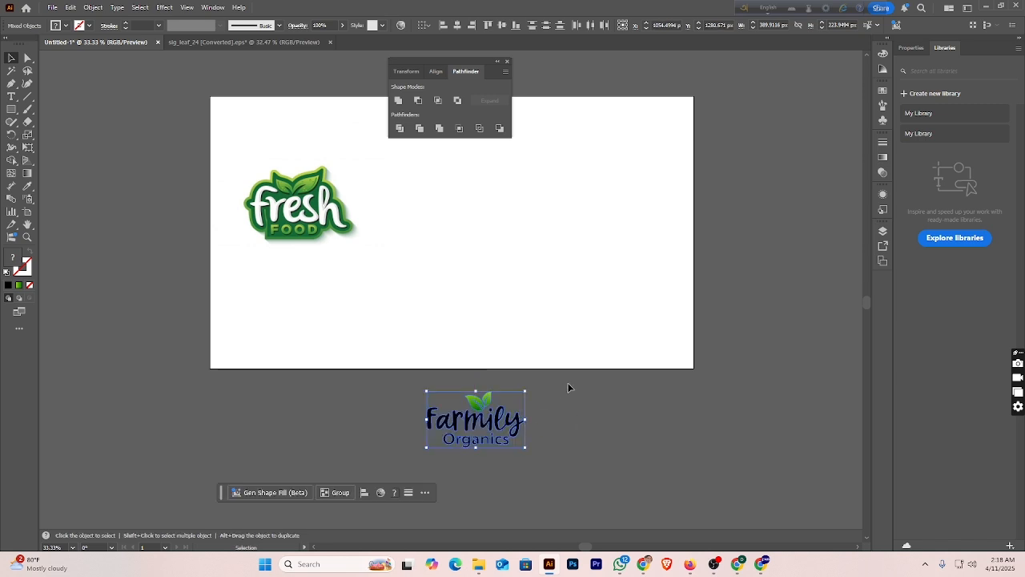
# - Unlock all objects and move the Fresh Food reference image off the artboard, beside the small Farmily Organics logo
pyautogui.click(559, 368)
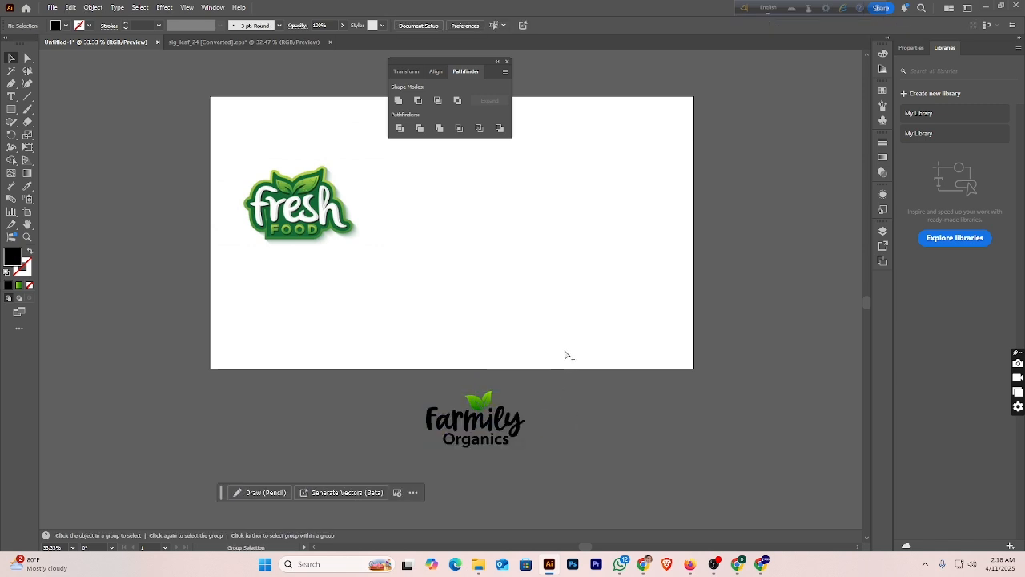
pyautogui.hotkey('ctrl', 'alt', '2')
pyautogui.moveTo(298, 227); pyautogui.dragTo(269, 457)
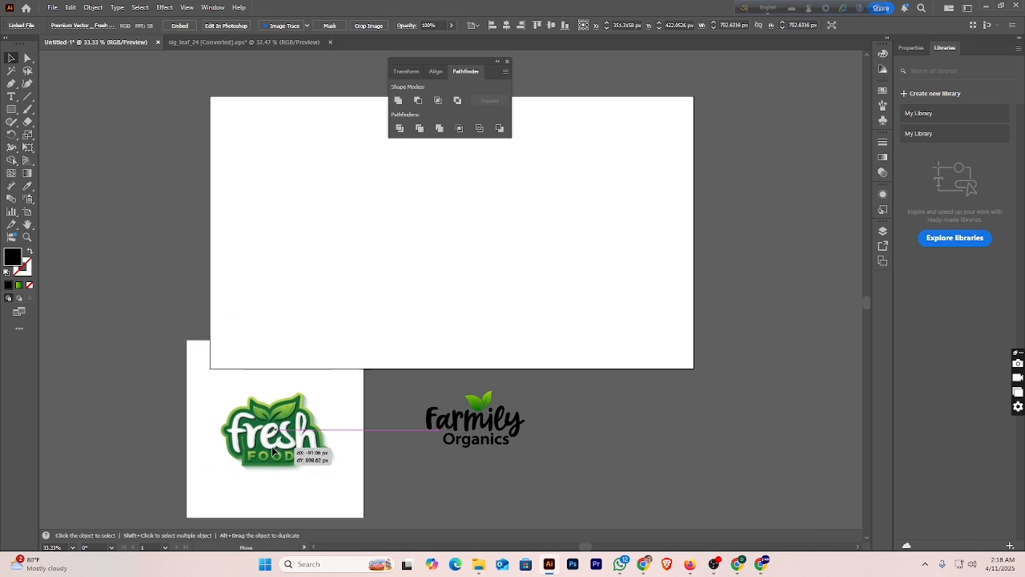
# - Move the small Farmily Organics logo with its sprout closer to the Fresh Food reference image
pyautogui.moveTo(607, 480); pyautogui.dragTo(496, 373)
pyautogui.hotkey('ctrl', '=')
pyautogui.hotkey('ctrl', '=')
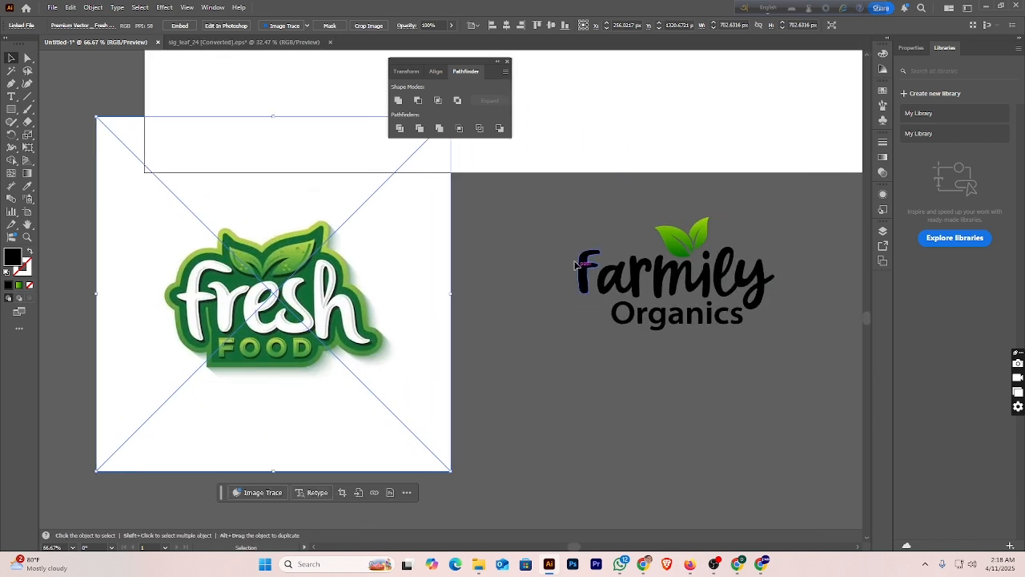
pyautogui.click(773, 310)
pyautogui.moveTo(750, 281); pyautogui.dragTo(679, 318)
pyautogui.click(344, 352)
pyautogui.hotkey('ctrl', 'shift', 'a')
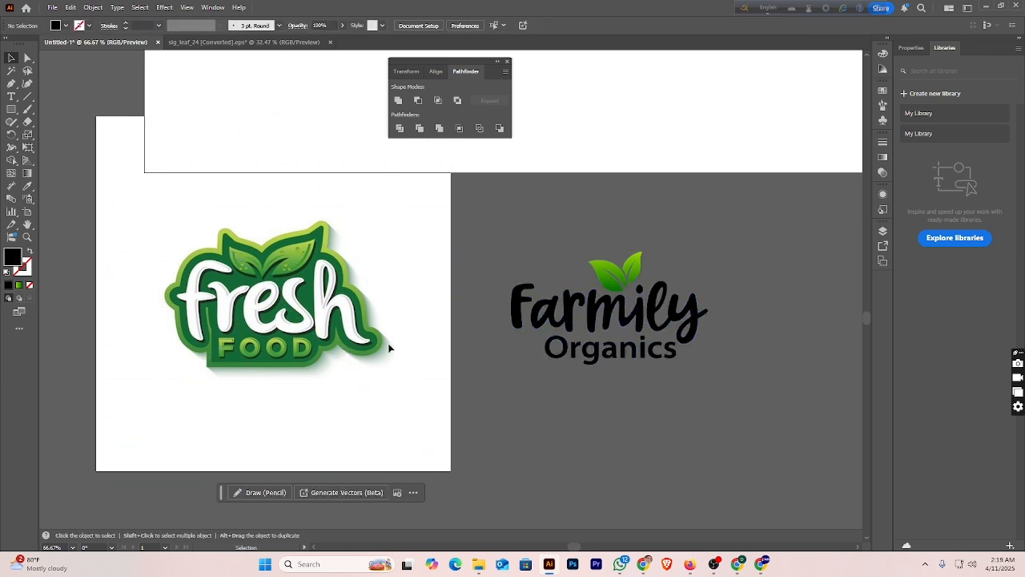
# - Fill the Farmily lettering with white sampled from the Fresh Food reference image using the Eyedropper
pyautogui.click(541, 319)
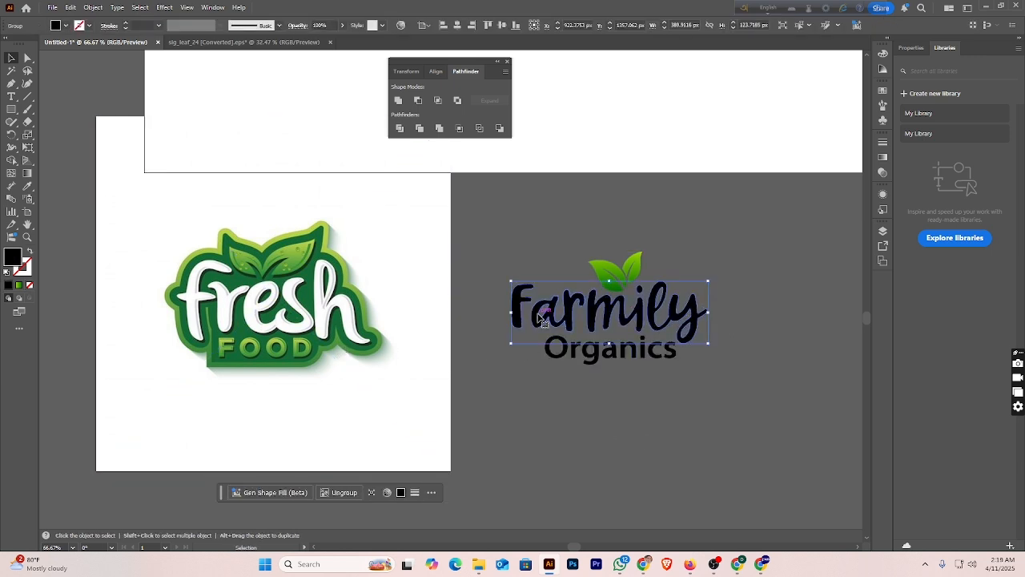
pyautogui.click(27, 185)
pyautogui.click(338, 226)
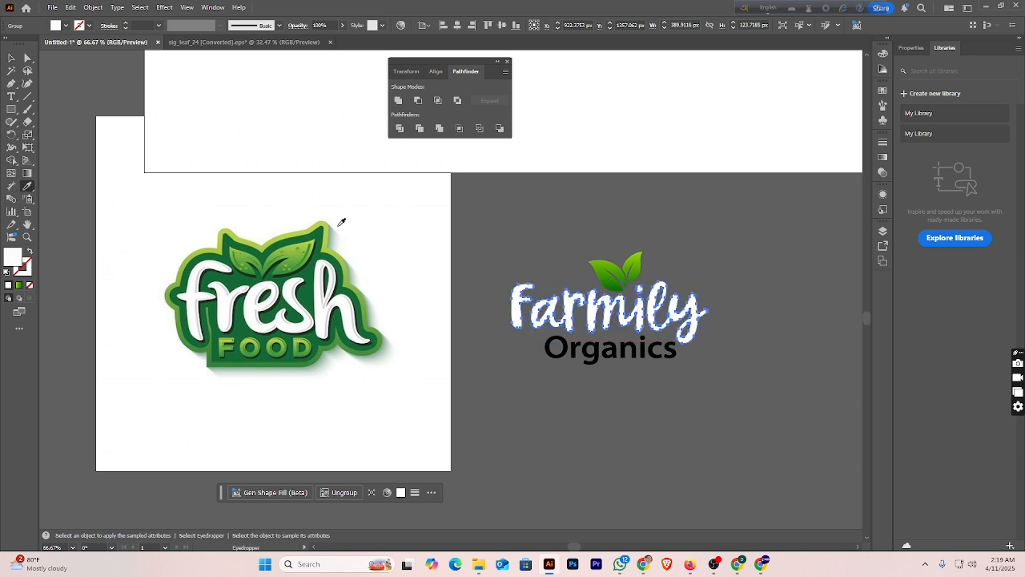
pyautogui.click(11, 58)
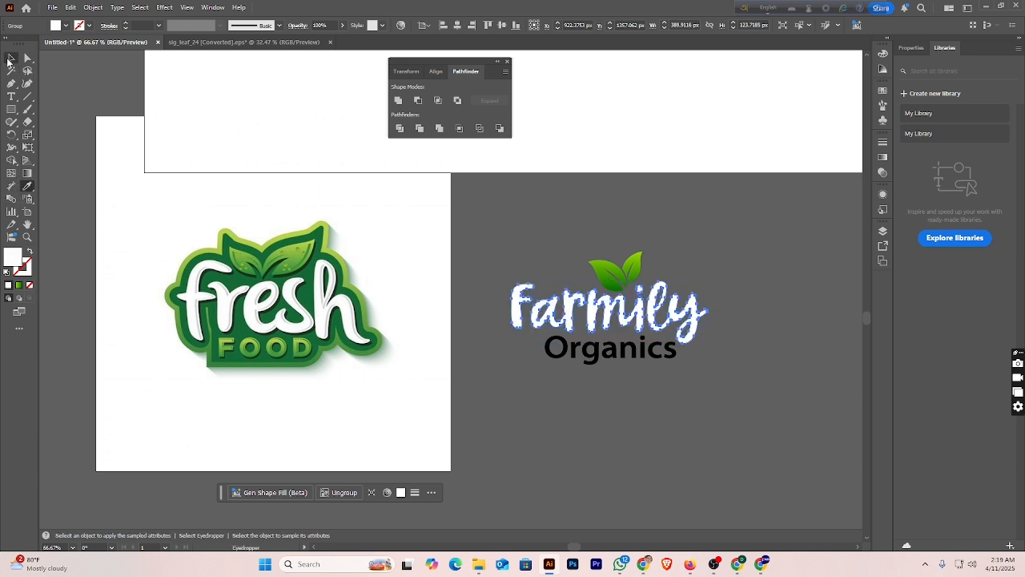
pyautogui.click(533, 248)
# - Apply the sprout's green gradient to the Organics lettering with the Eyedropper
pyautogui.click(637, 355)
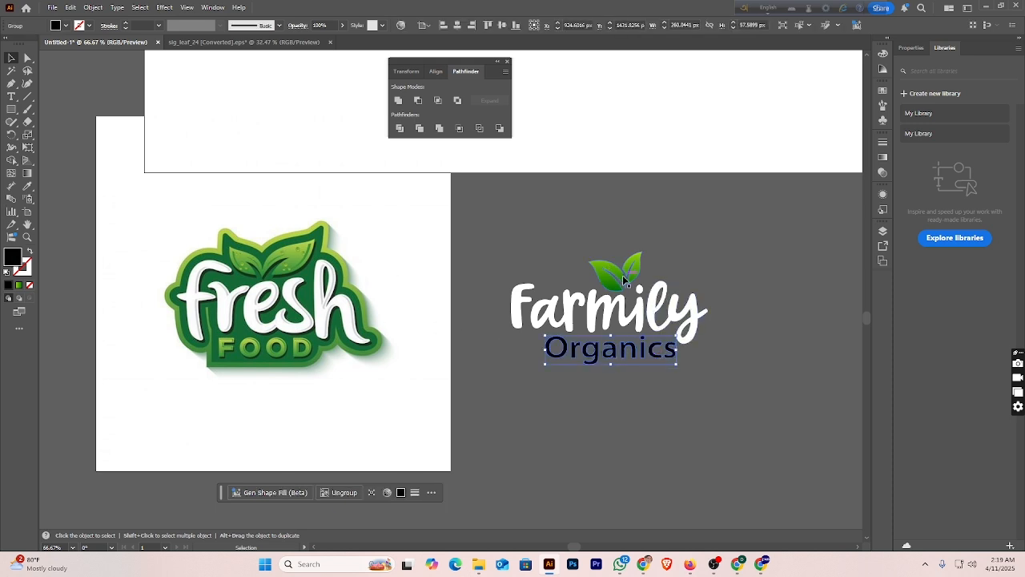
pyautogui.click(26, 186)
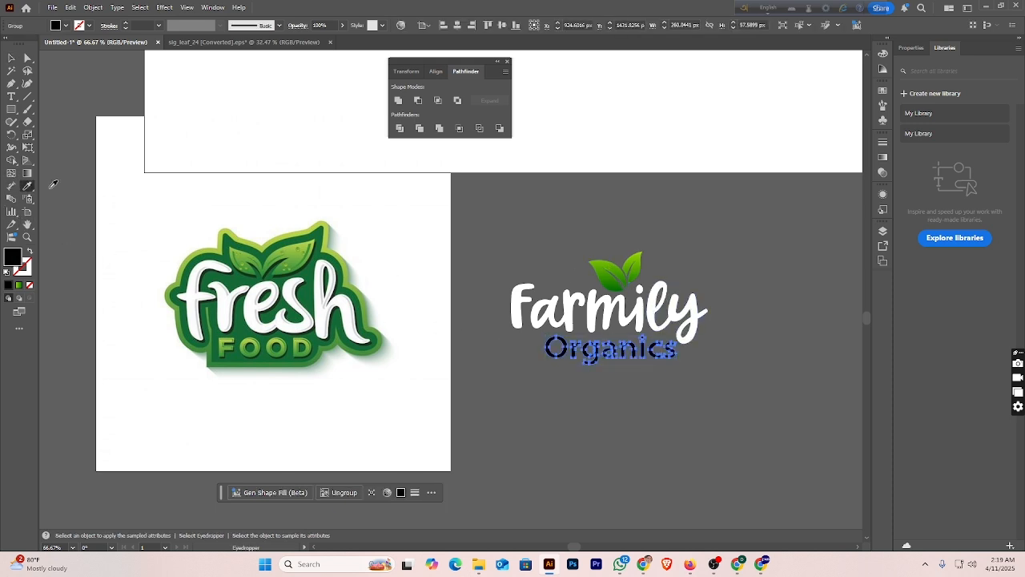
pyautogui.click(609, 265)
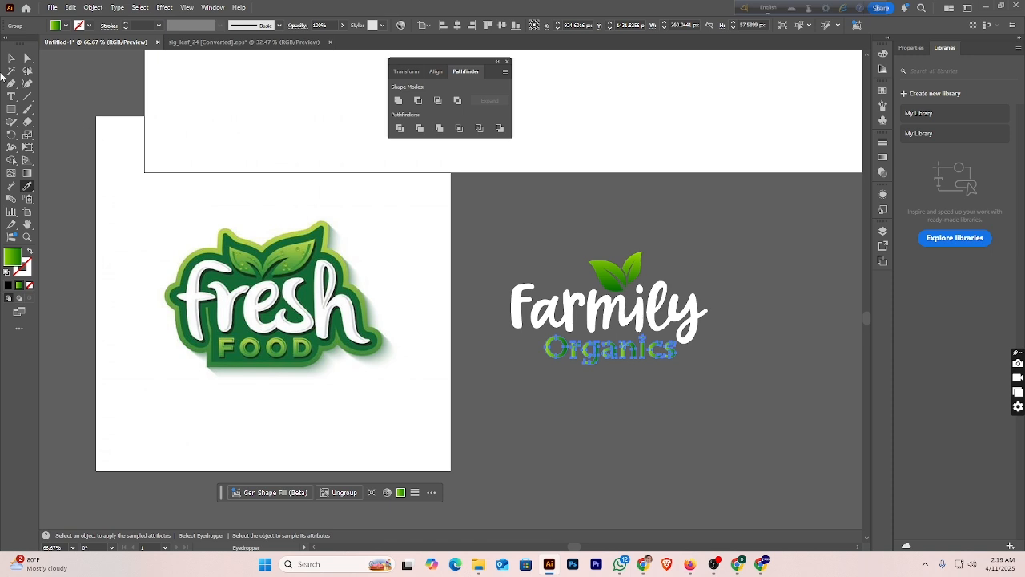
pyautogui.click(11, 59)
# - Redraw the Organics gradient vertically across all letters, from light green above to dark green below
pyautogui.click(27, 173)
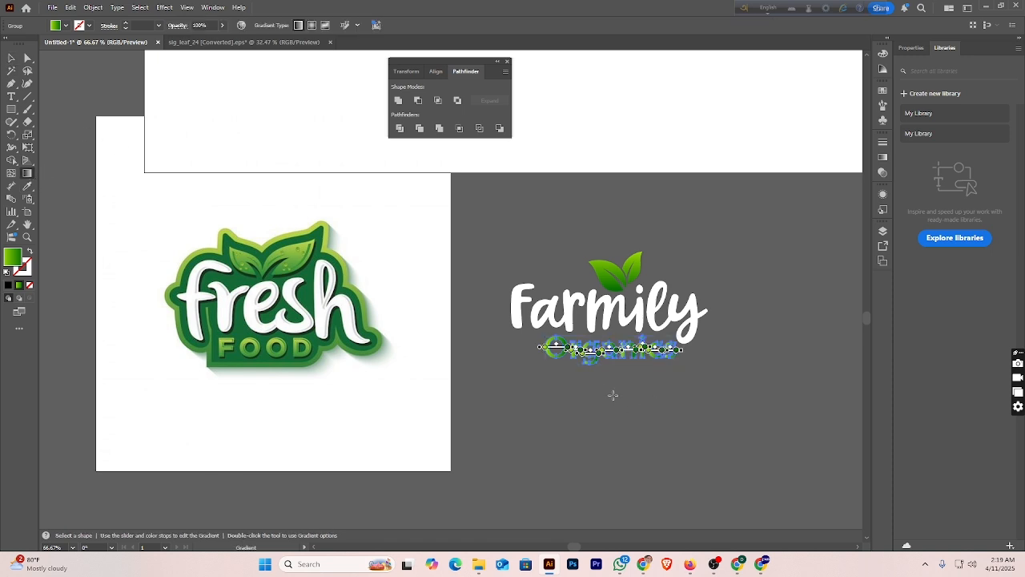
pyautogui.moveTo(612, 320); pyautogui.dragTo(612, 391)
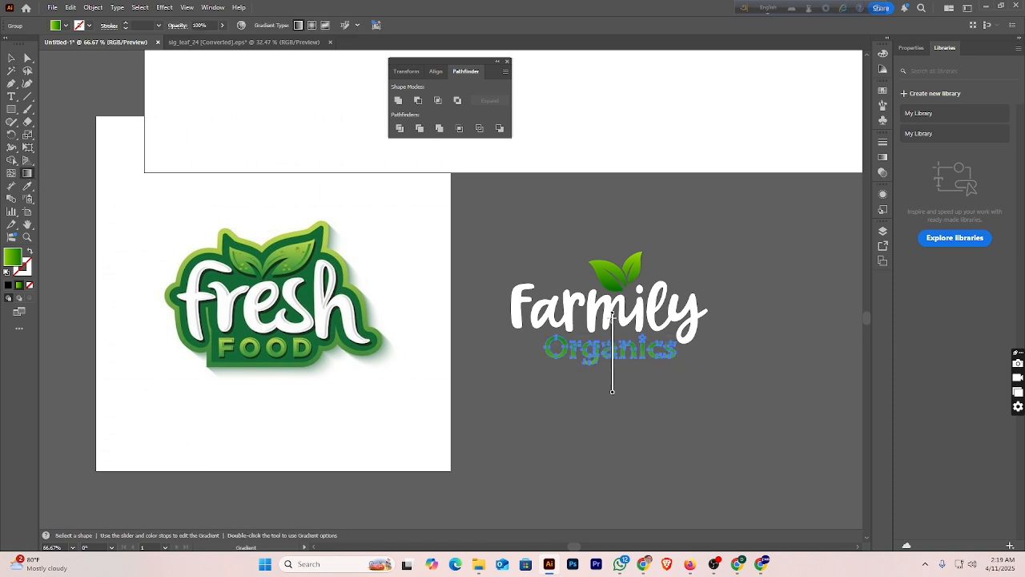
pyautogui.moveTo(613, 294); pyautogui.dragTo(612, 382)
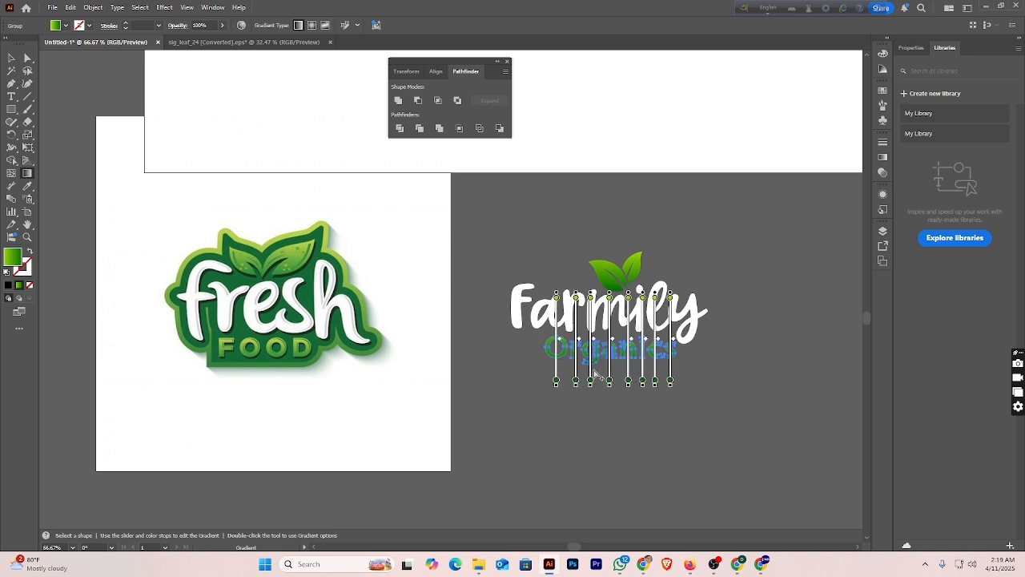
pyautogui.click(11, 58)
pyautogui.click(759, 312)
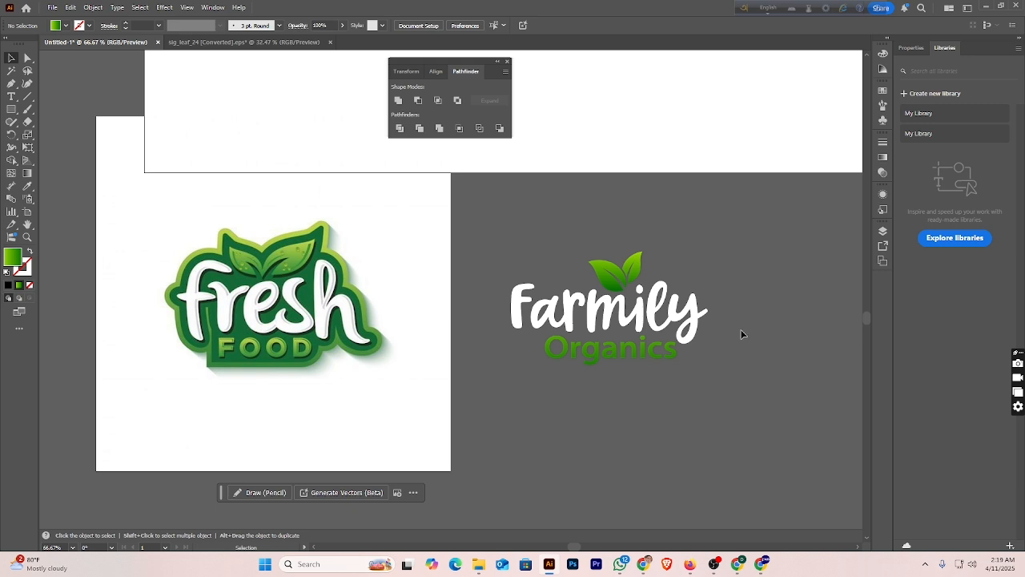
pyautogui.click(608, 318)
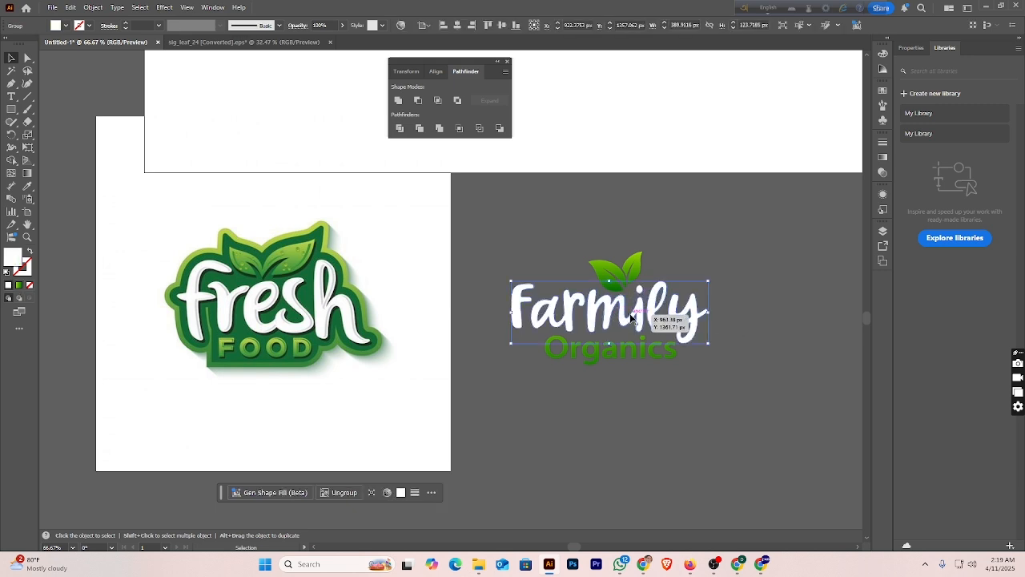
pyautogui.press('a')
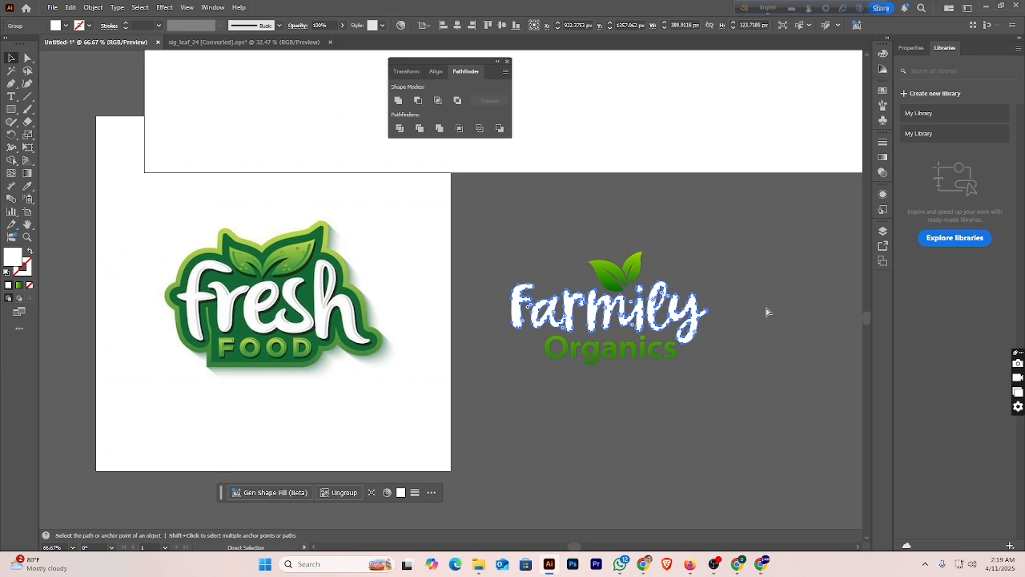
pyautogui.press('v')
pyautogui.click(766, 307)
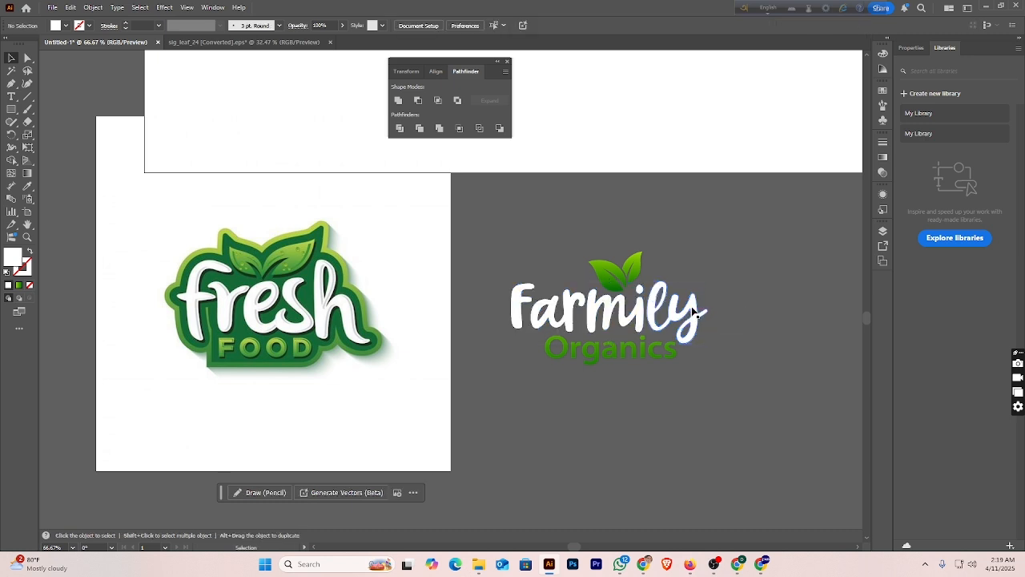
pyautogui.click(692, 307)
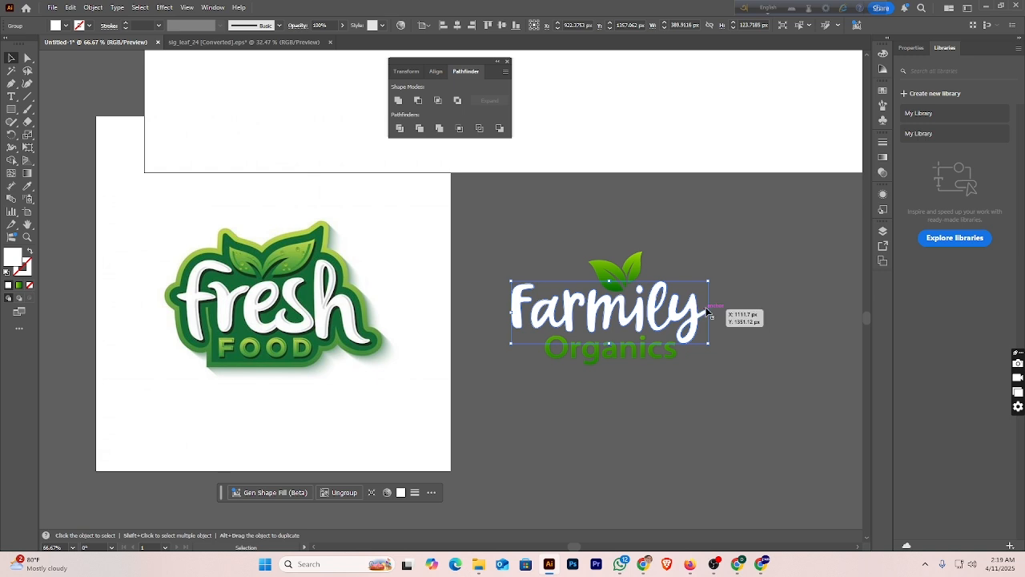
pyautogui.press('a')
pyautogui.click(708, 311)
pyautogui.press('v')
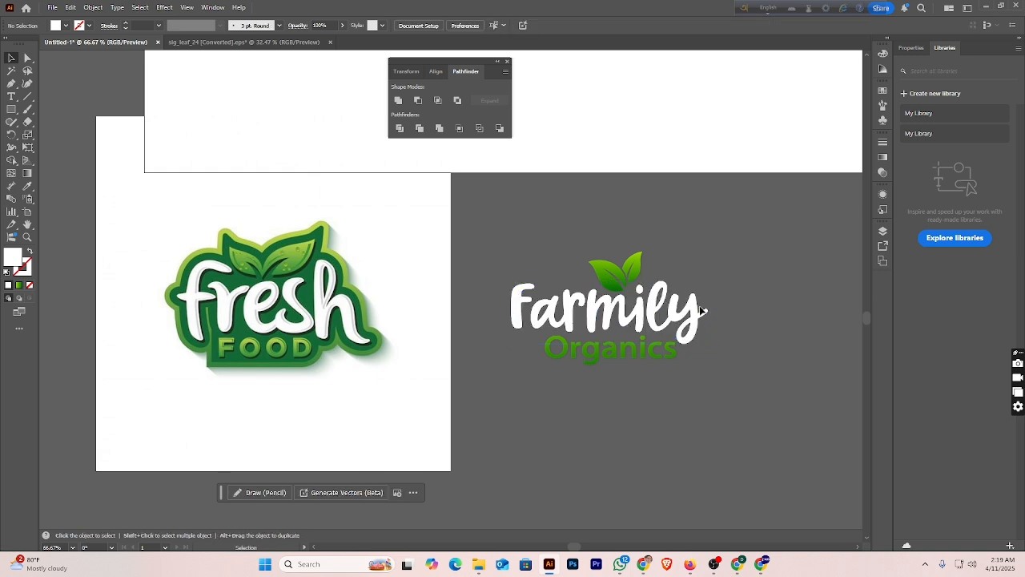
# - Outline the Farmily lettering with a white Touch Calligraphic brush stroke at 3 pt
pyautogui.click(691, 314)
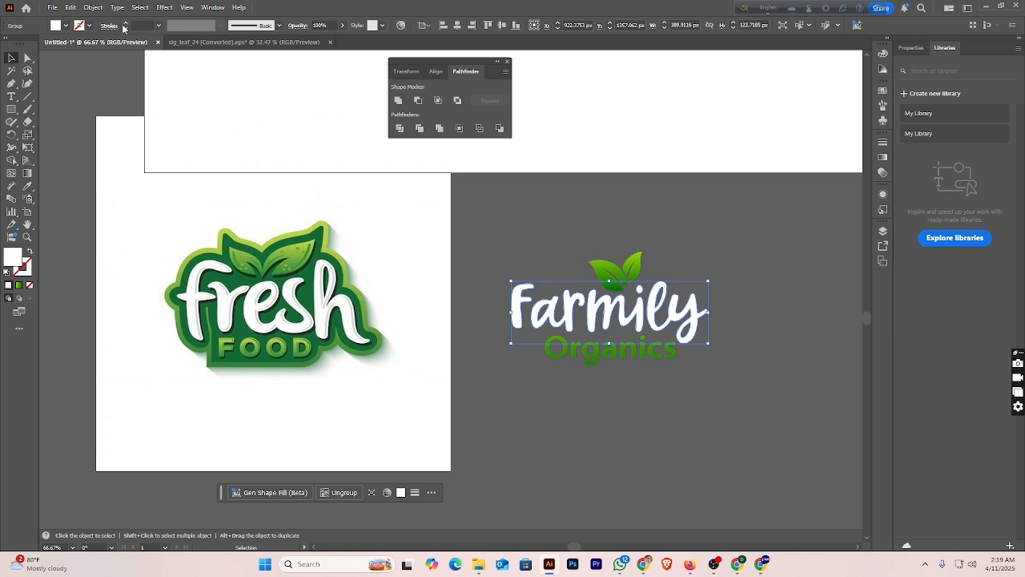
pyautogui.click(280, 30)
pyautogui.click(236, 49)
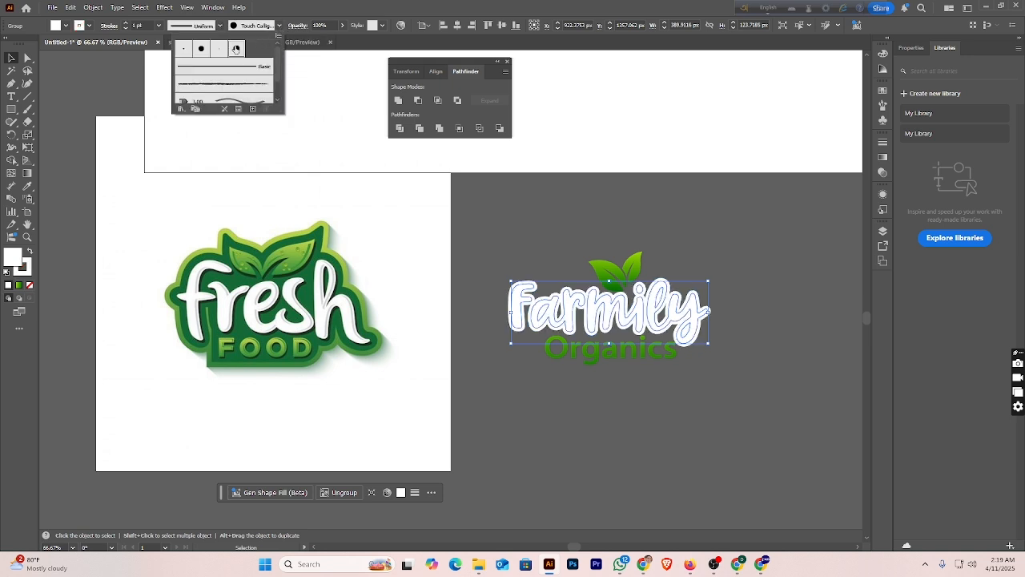
pyautogui.click(126, 26)
pyautogui.click(126, 26)
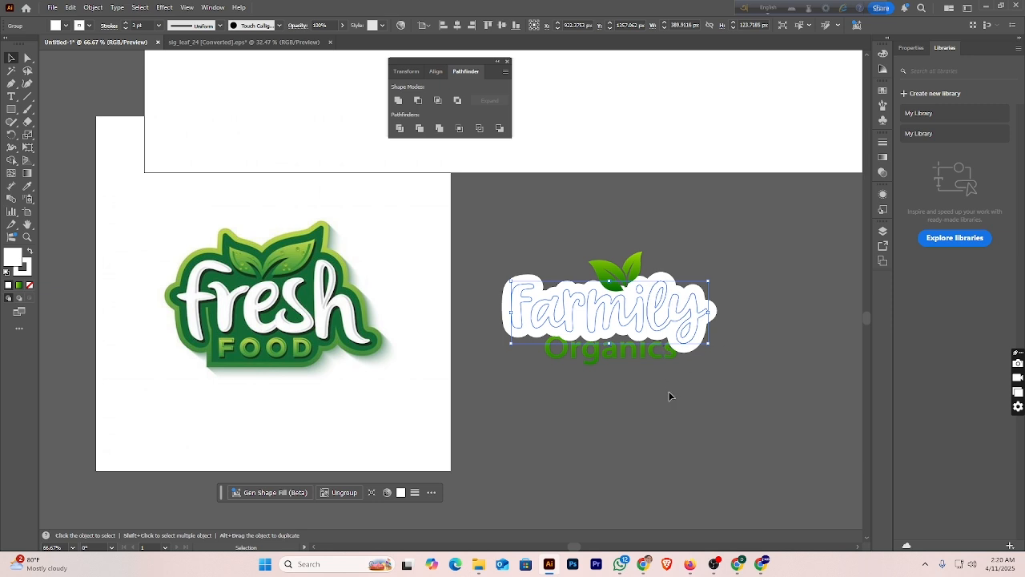
# - Paste a copy of the Organics lettering in front and bring Organics to the front, above the white-outlined Farmily
pyautogui.click(660, 369)
pyautogui.click(657, 351)
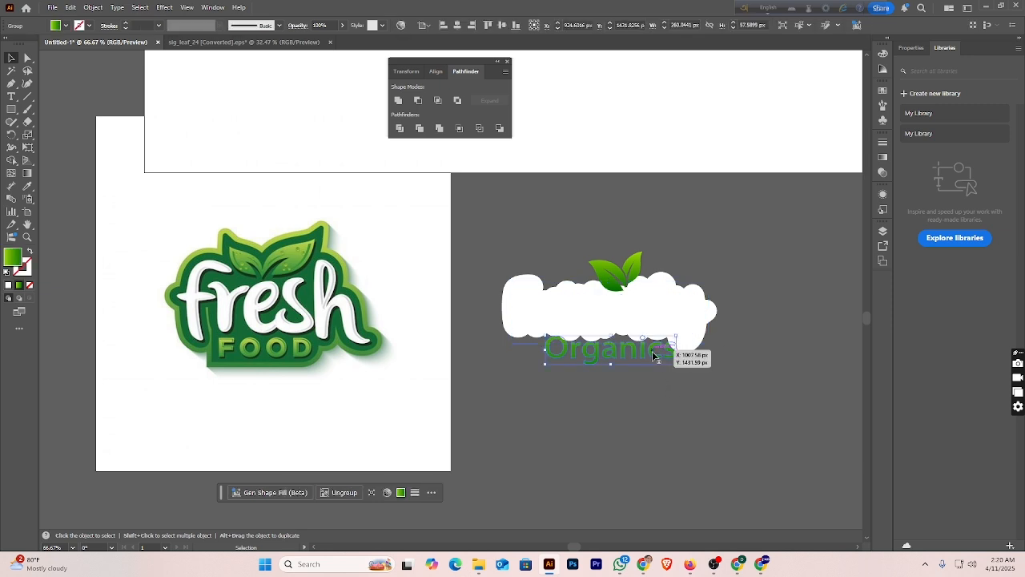
pyautogui.press('a')
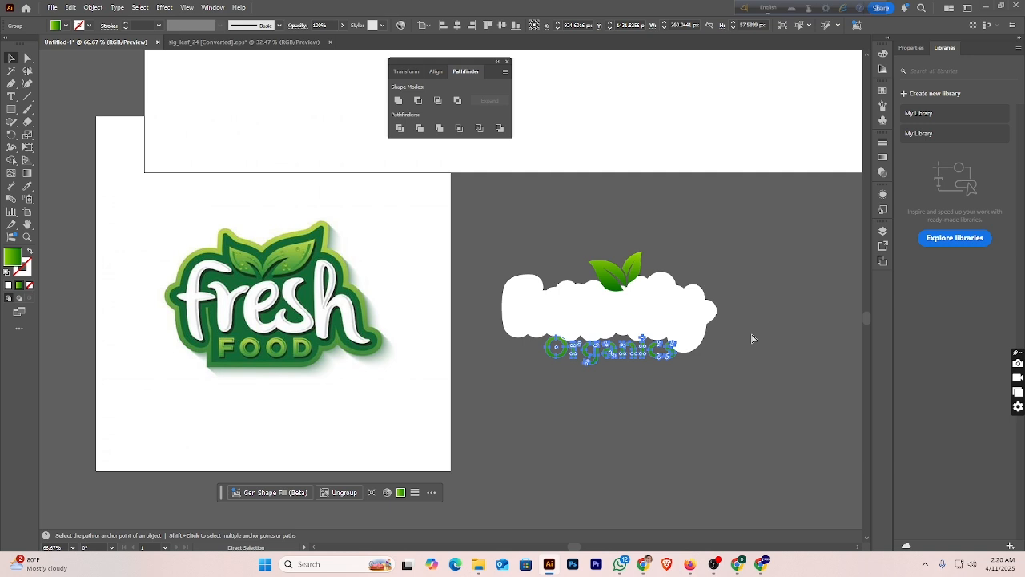
pyautogui.press('v')
pyautogui.click(751, 333)
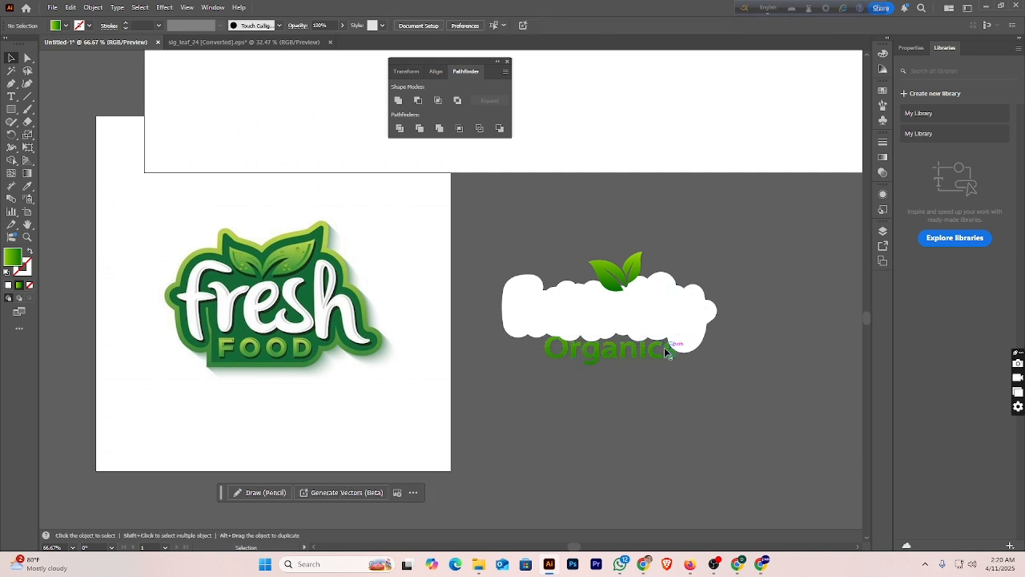
pyautogui.click(642, 346)
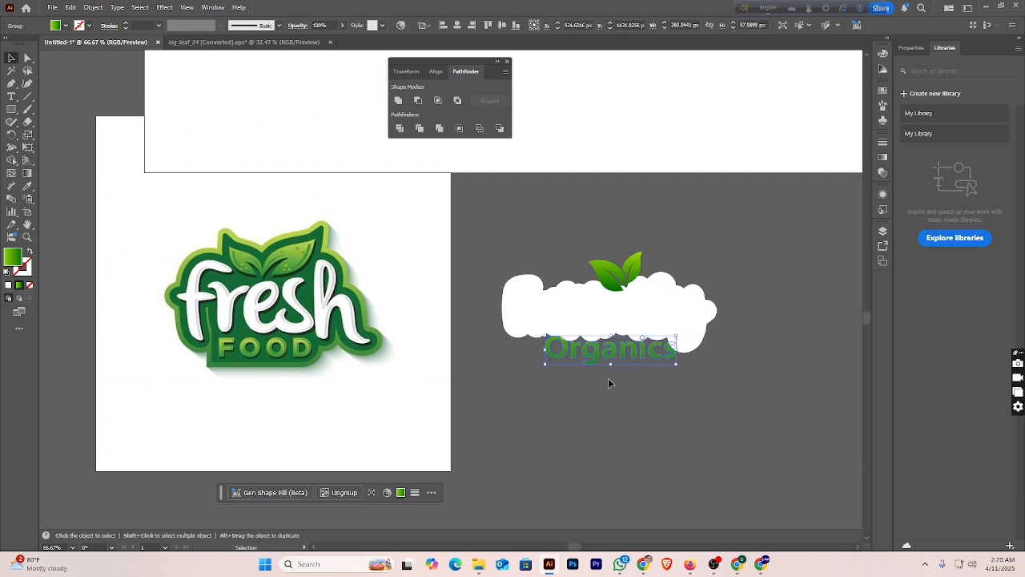
pyautogui.click(577, 387)
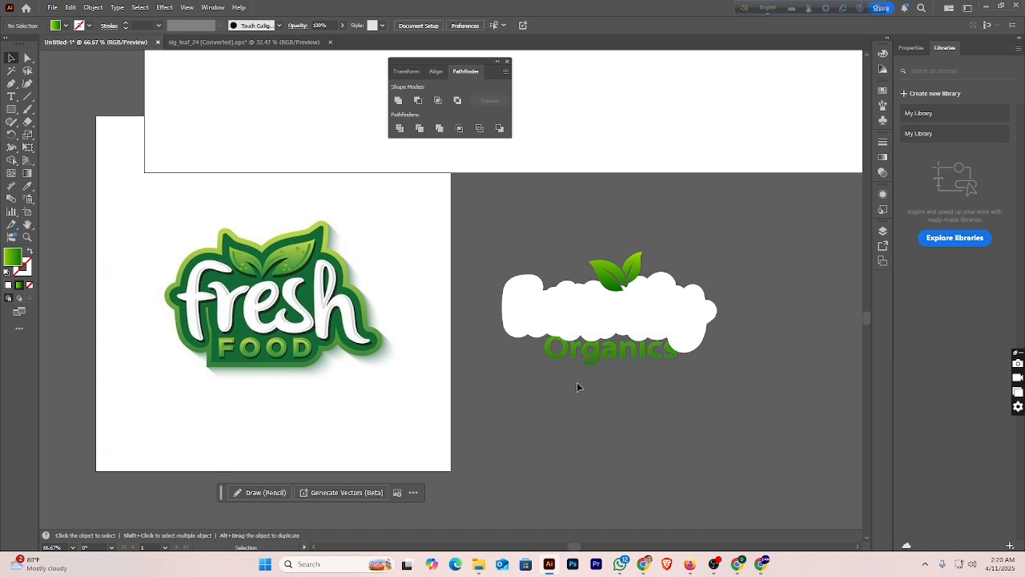
pyautogui.click(625, 351)
pyautogui.rightClick(627, 353)
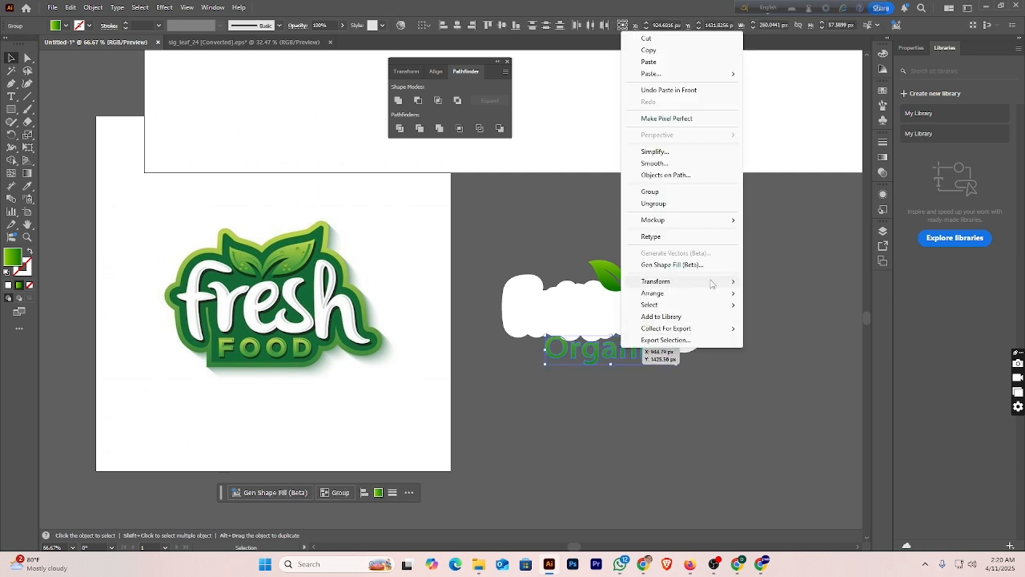
pyautogui.moveTo(721, 294)
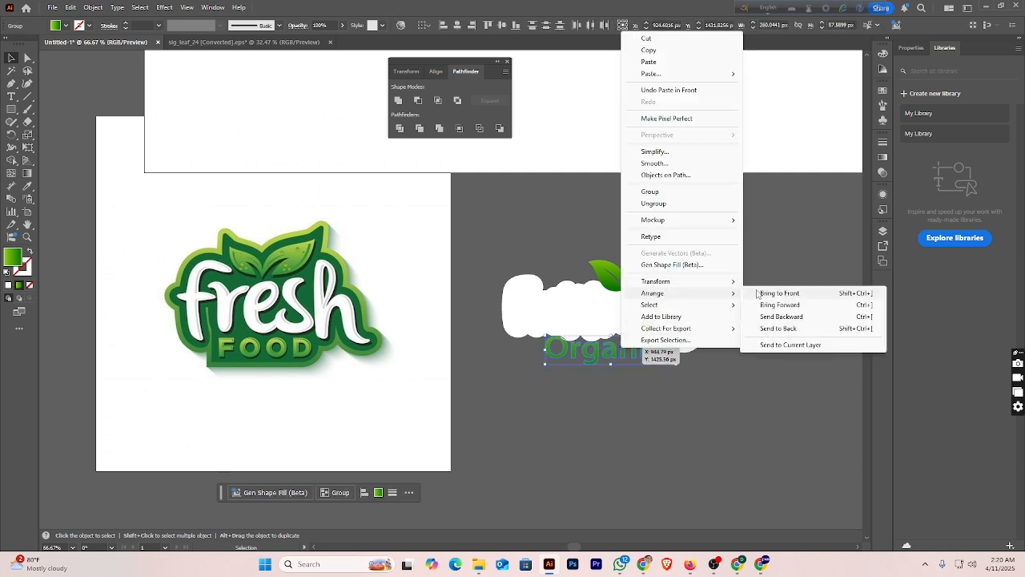
pyautogui.click(757, 295)
pyautogui.click(699, 379)
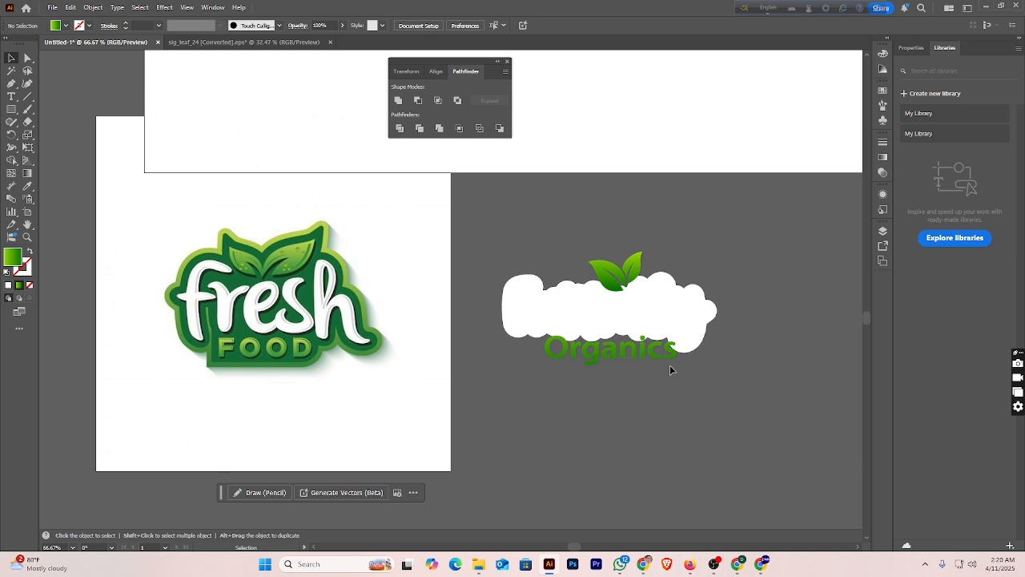
# - Outline the Organics lettering with a white Touch Calligraphic brush stroke at 2 pt
pyautogui.click(640, 354)
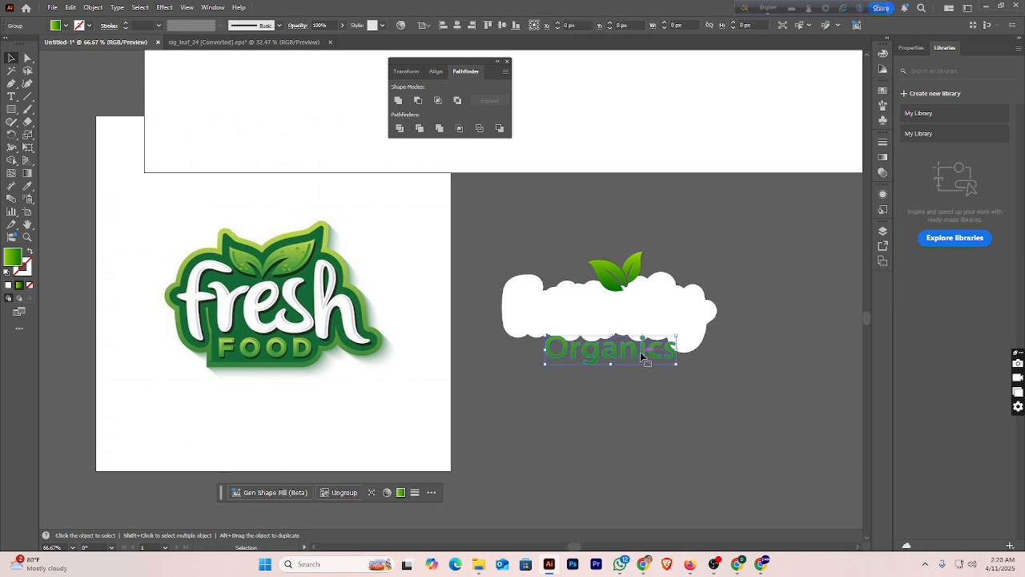
pyautogui.press('a')
pyautogui.click(650, 363)
pyautogui.press('v')
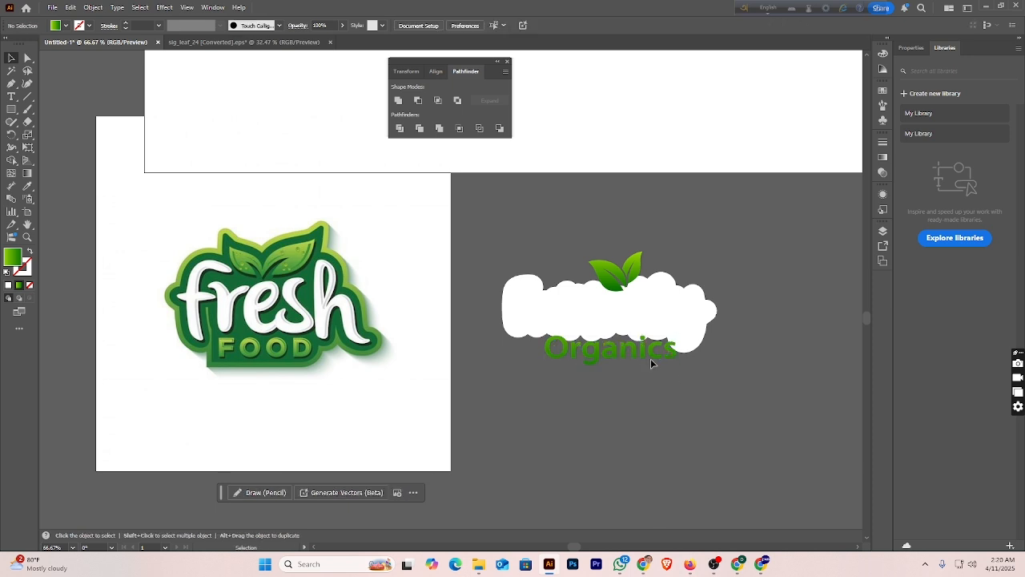
pyautogui.click(644, 350)
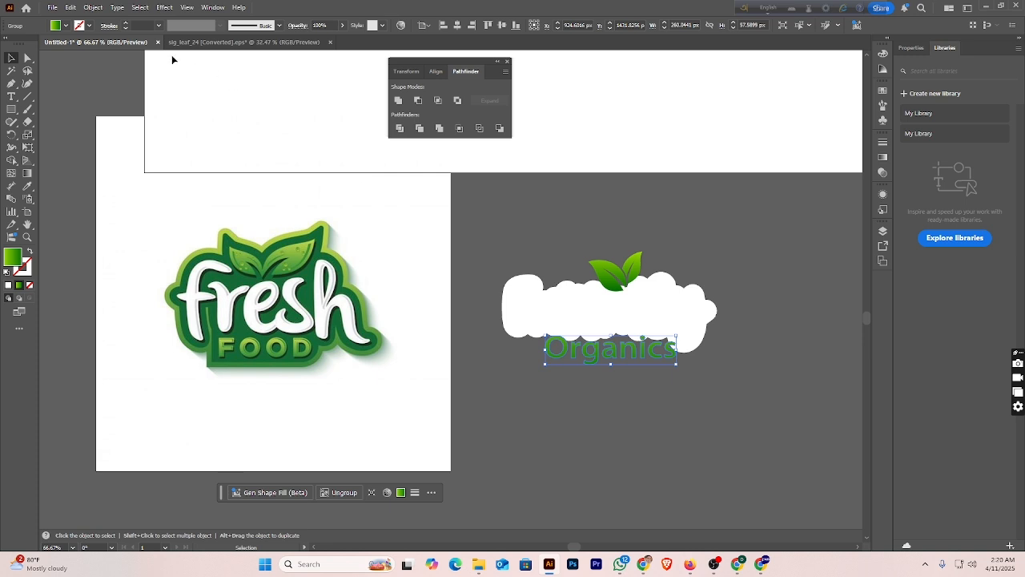
pyautogui.click(280, 26)
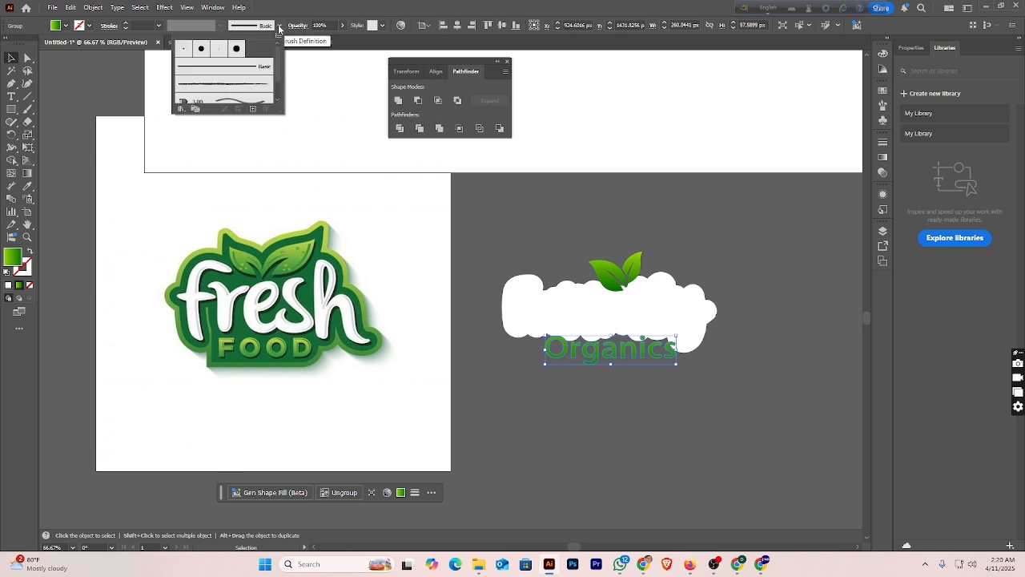
pyautogui.click(236, 50)
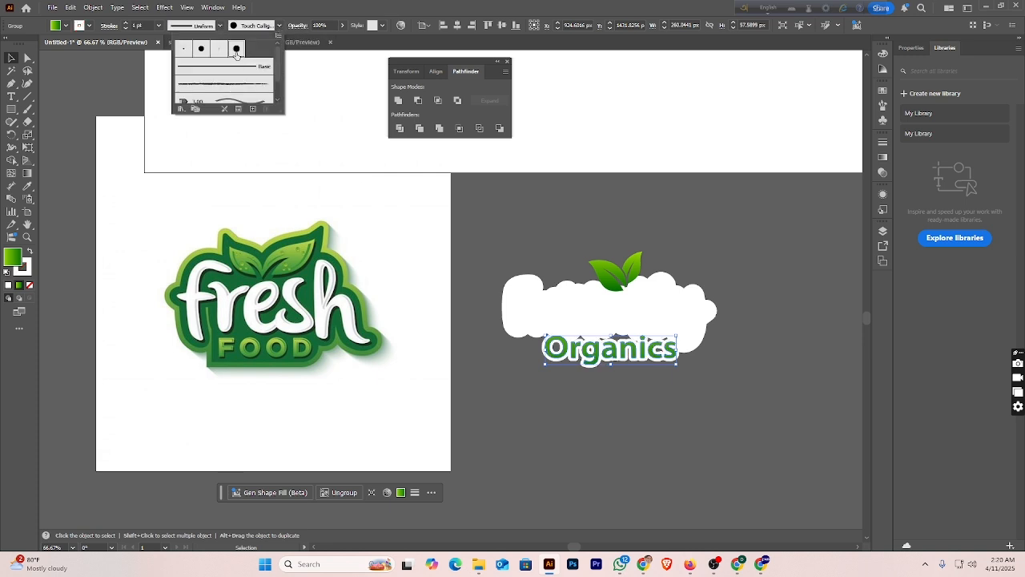
pyautogui.click(126, 24)
pyautogui.click(125, 24)
pyautogui.click(125, 25)
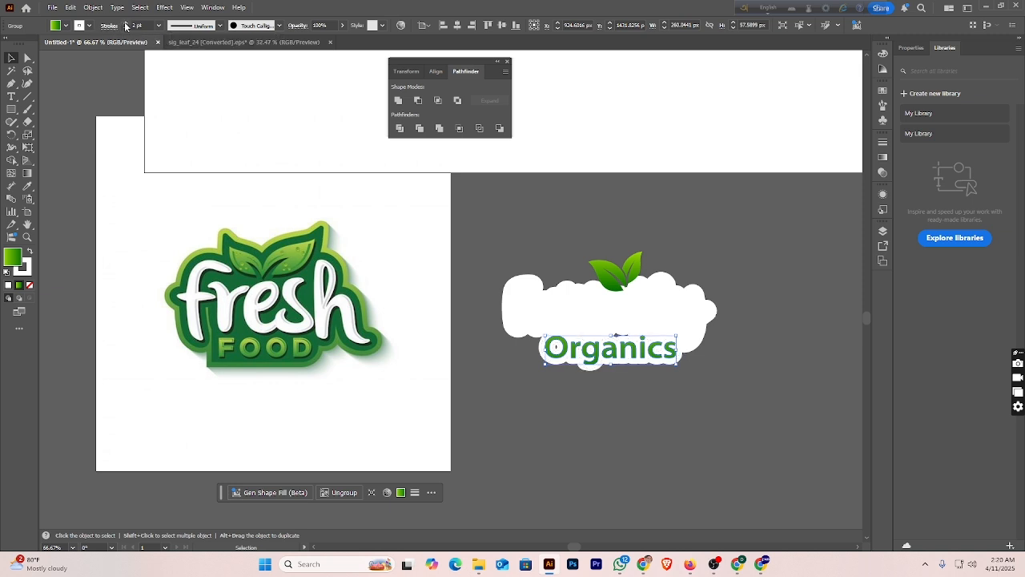
pyautogui.click(596, 389)
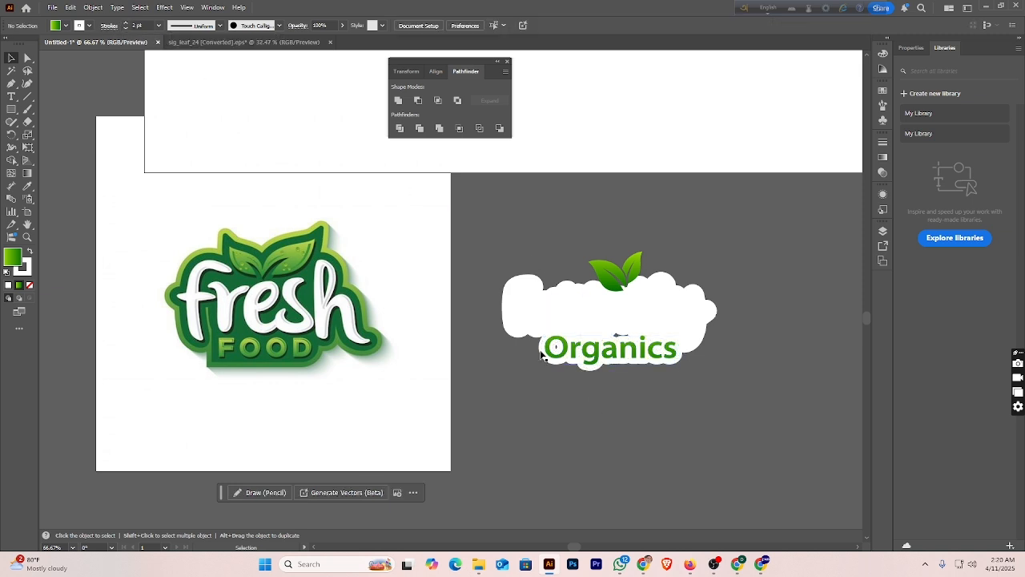
# - Select the white-outlined copies of the Farmily and Organics lettering together
pyautogui.click(504, 320)
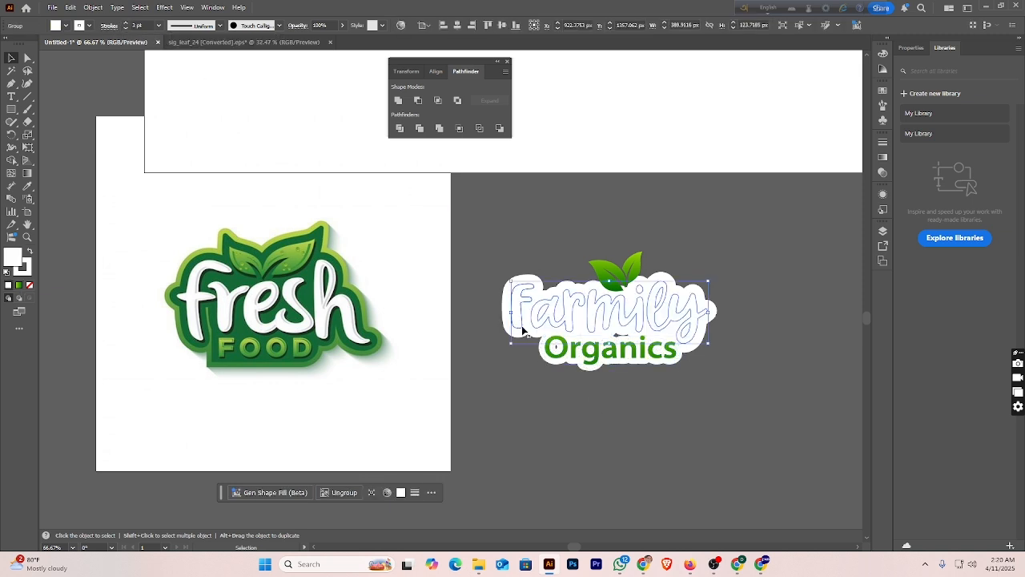
pyautogui.keyDown('shift'); pyautogui.click(574, 365); pyautogui.keyUp('shift')
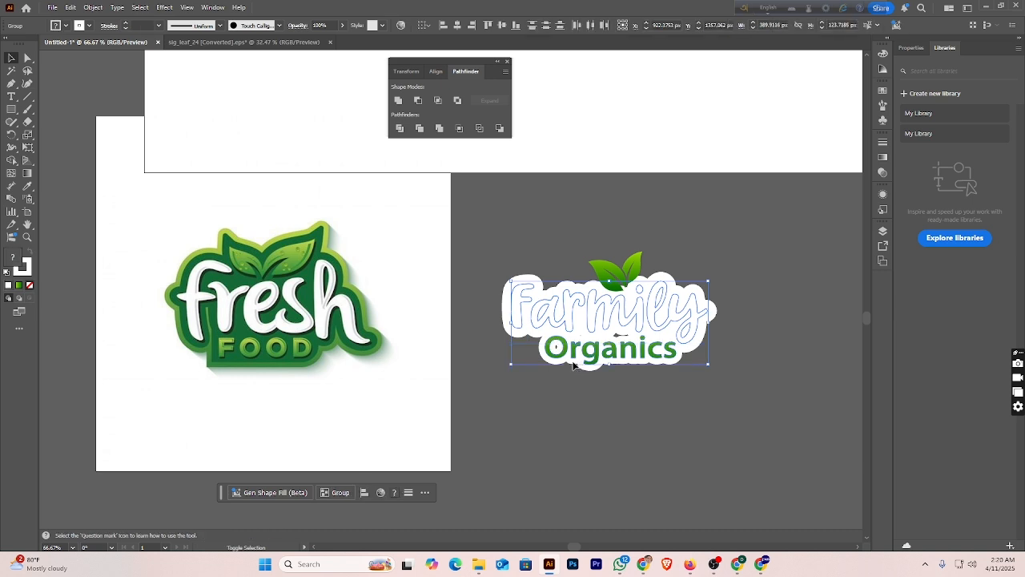
pyautogui.click(28, 185)
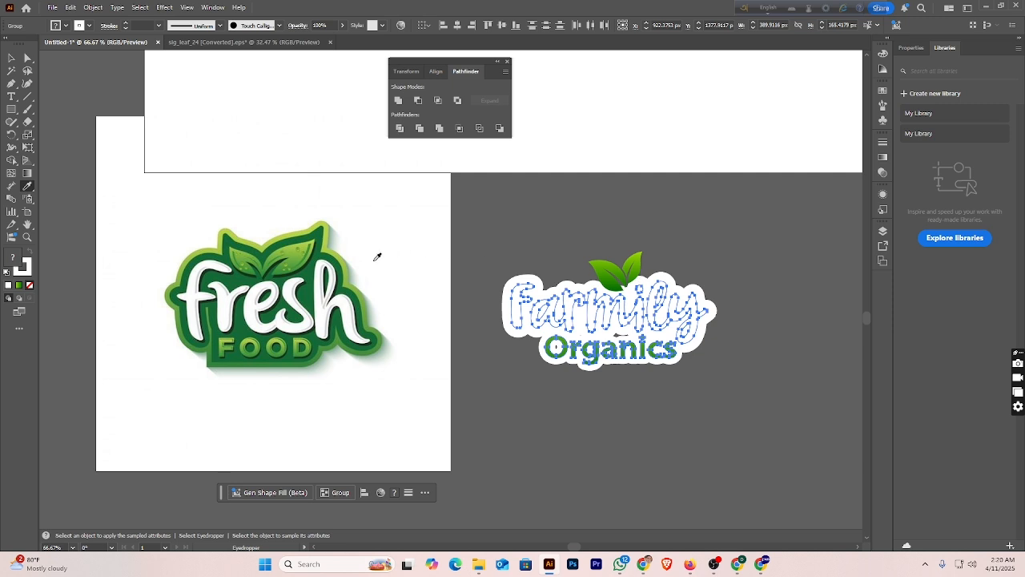
pyautogui.click(330, 256)
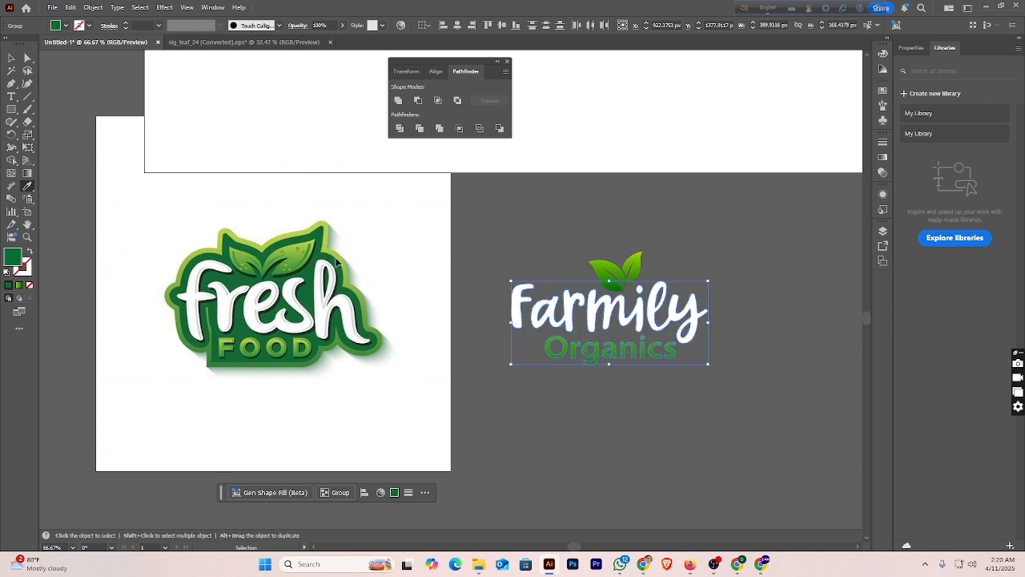
pyautogui.hotkey('ctrl', 'z')
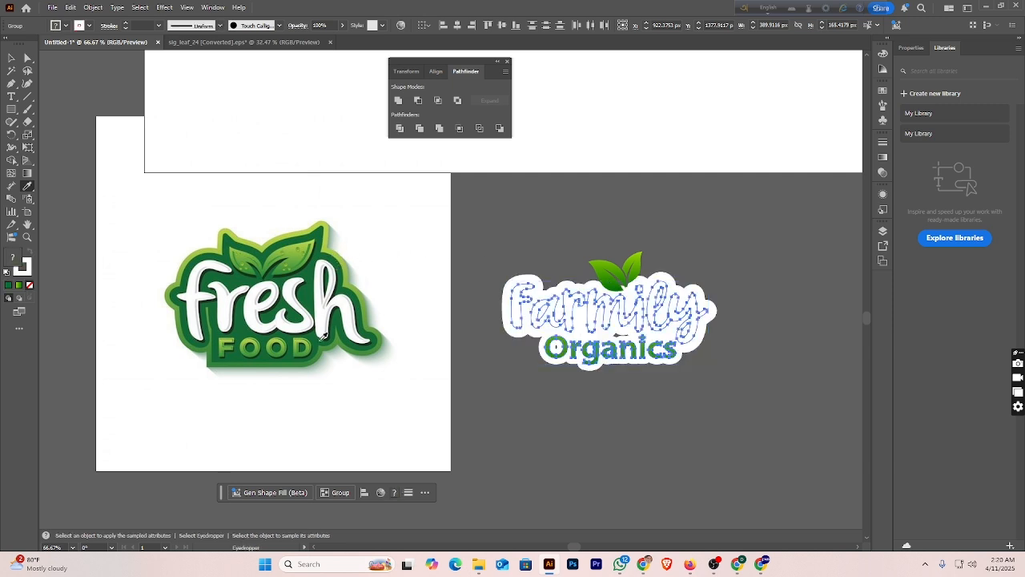
# - Set the stroke colour of the outlined Farmily and Organics lettering to a dark green swatch
pyautogui.click(88, 27)
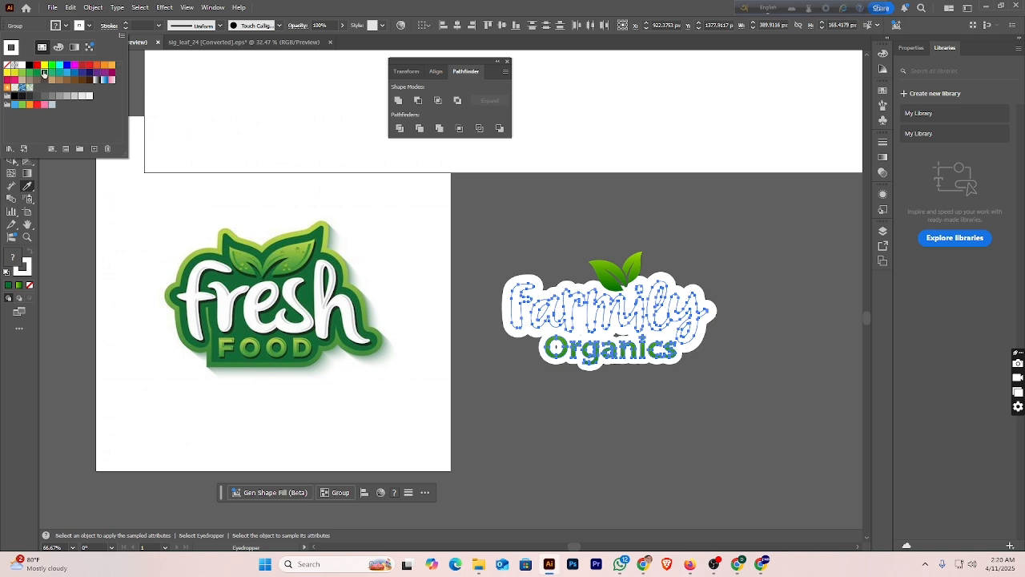
pyautogui.click(44, 72)
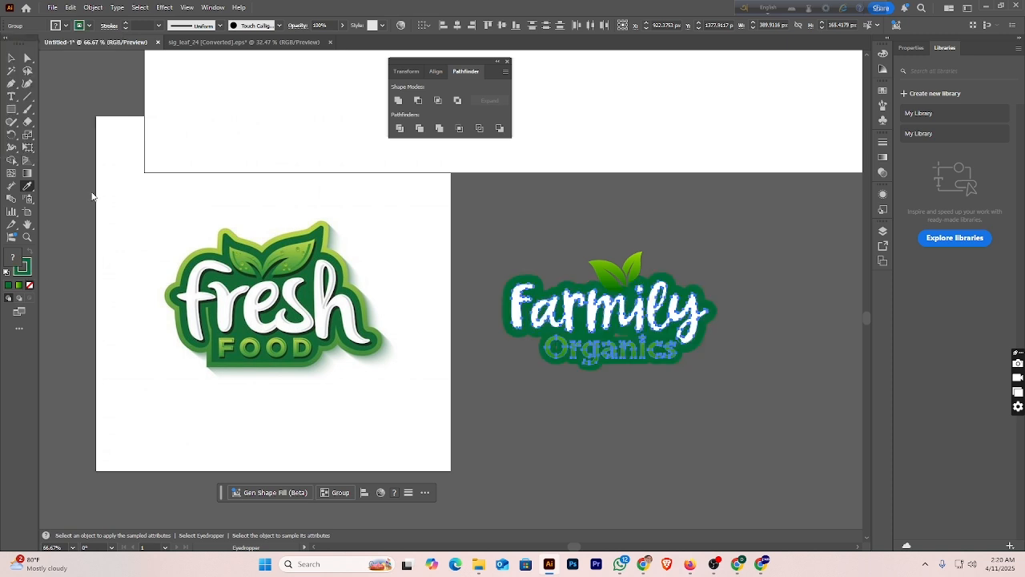
pyautogui.click(11, 57)
pyautogui.click(580, 239)
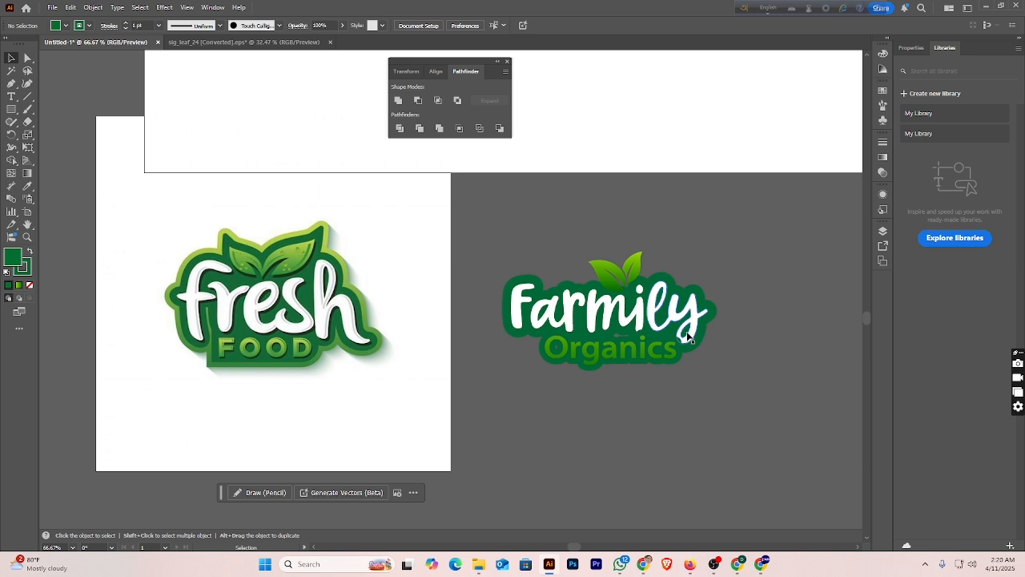
pyautogui.click(617, 271)
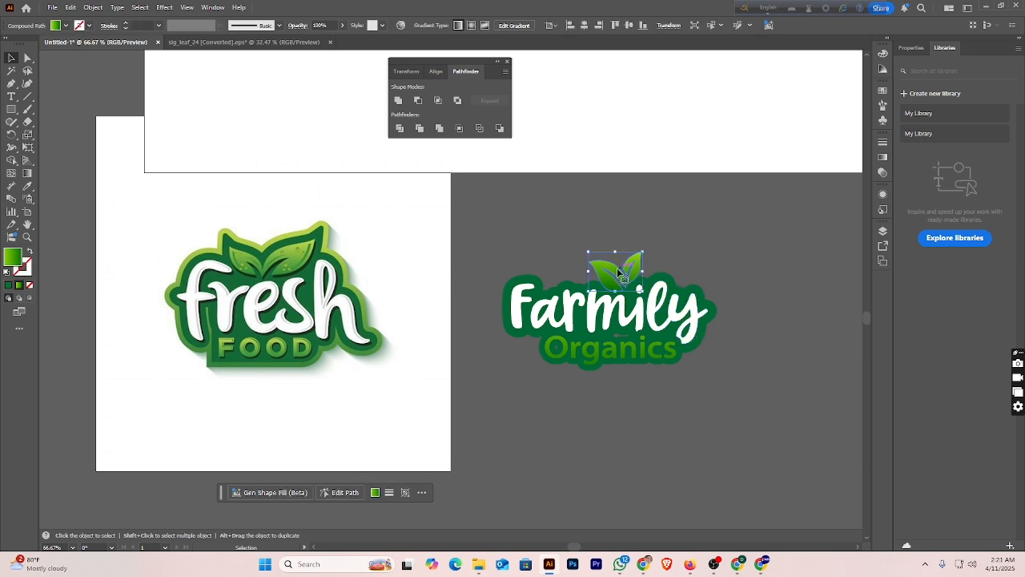
pyautogui.press('a')
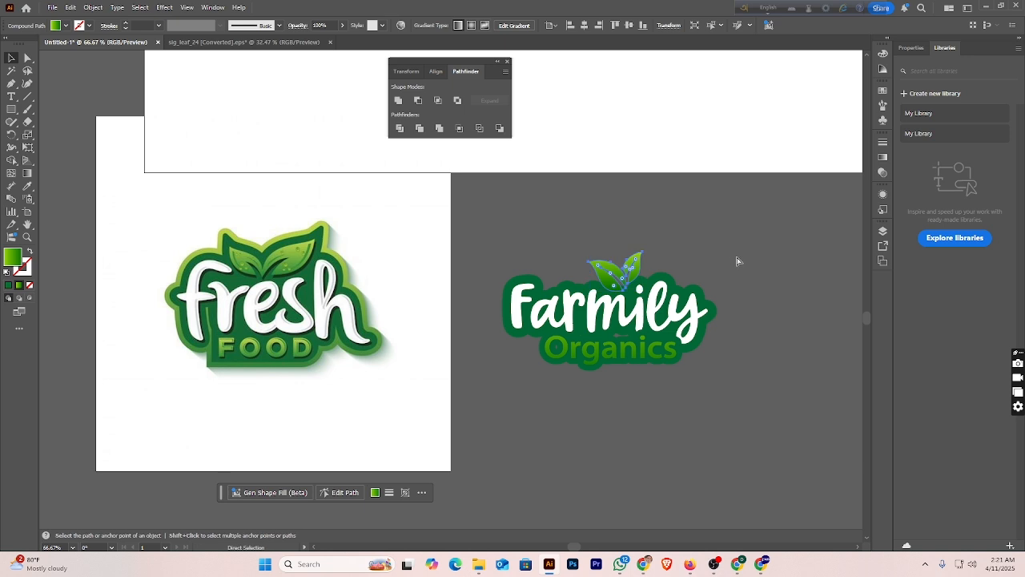
pyautogui.press('v')
pyautogui.click(664, 250)
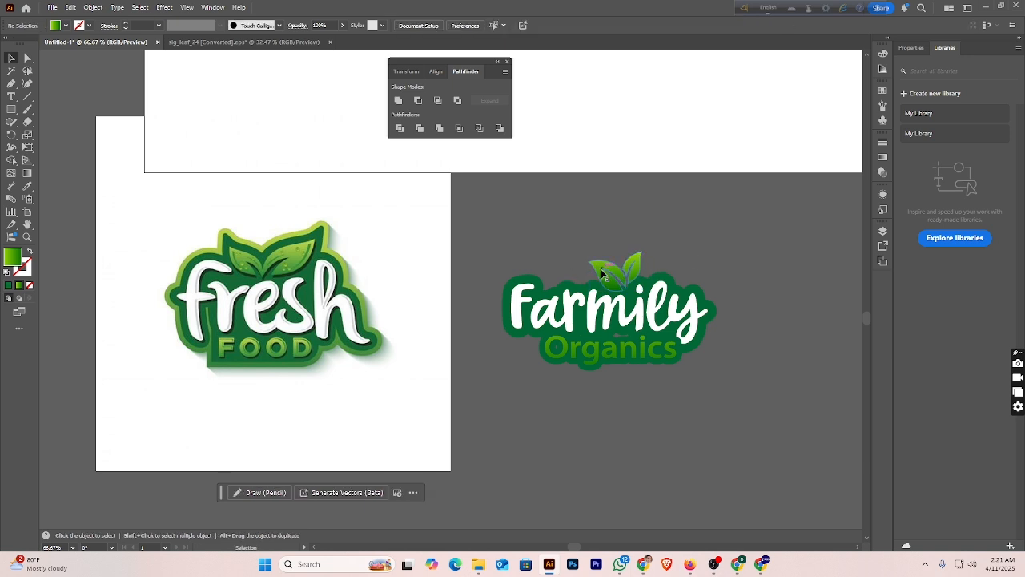
# - Outline the leaf sprout with a dark green Touch Calligraphic brush stroke at 2 pt
pyautogui.click(601, 270)
pyautogui.press('a')
pyautogui.click(602, 257)
pyautogui.press('v')
pyautogui.click(600, 261)
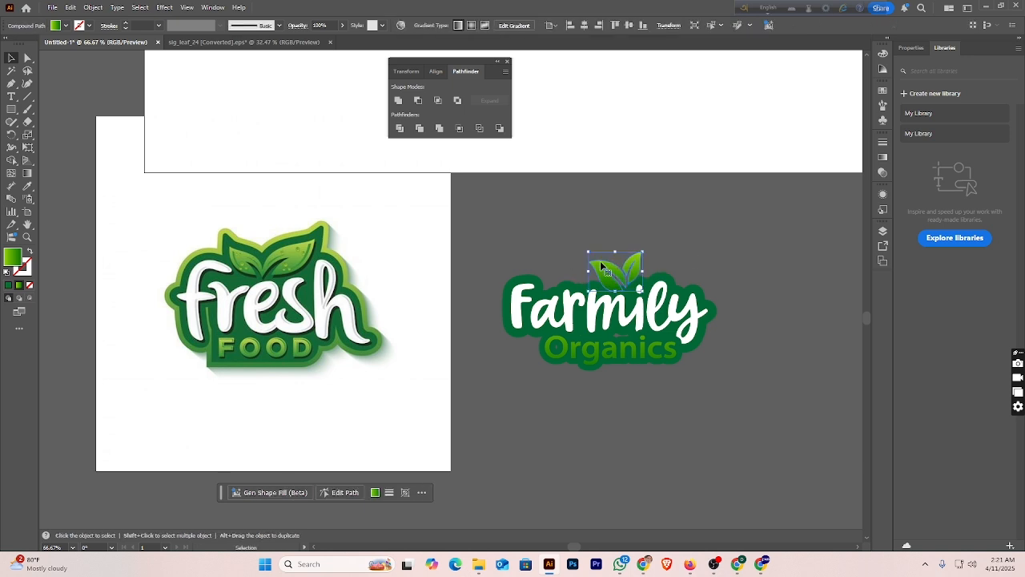
pyautogui.click(280, 26)
pyautogui.click(237, 49)
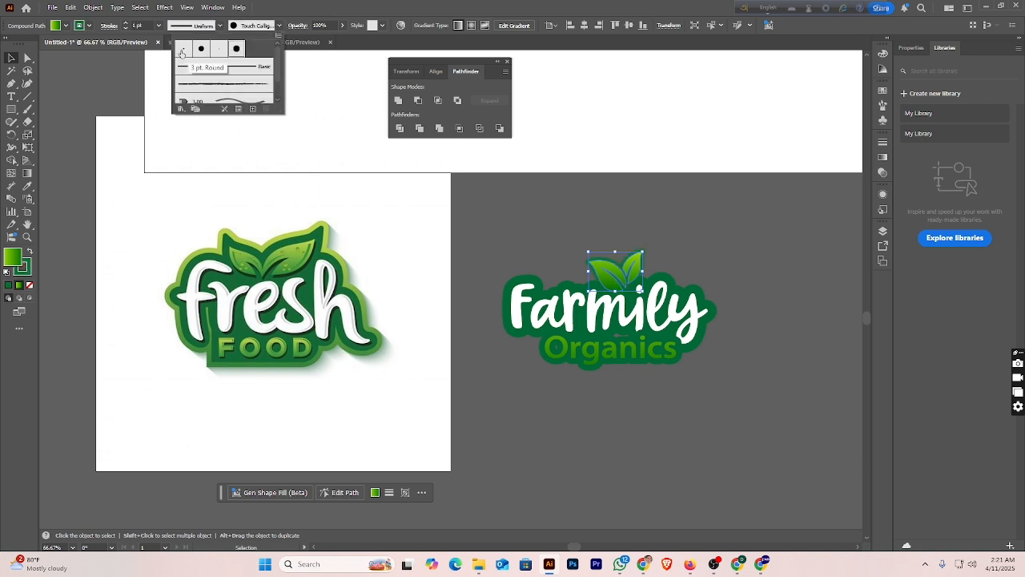
pyautogui.click(126, 26)
pyautogui.click(125, 25)
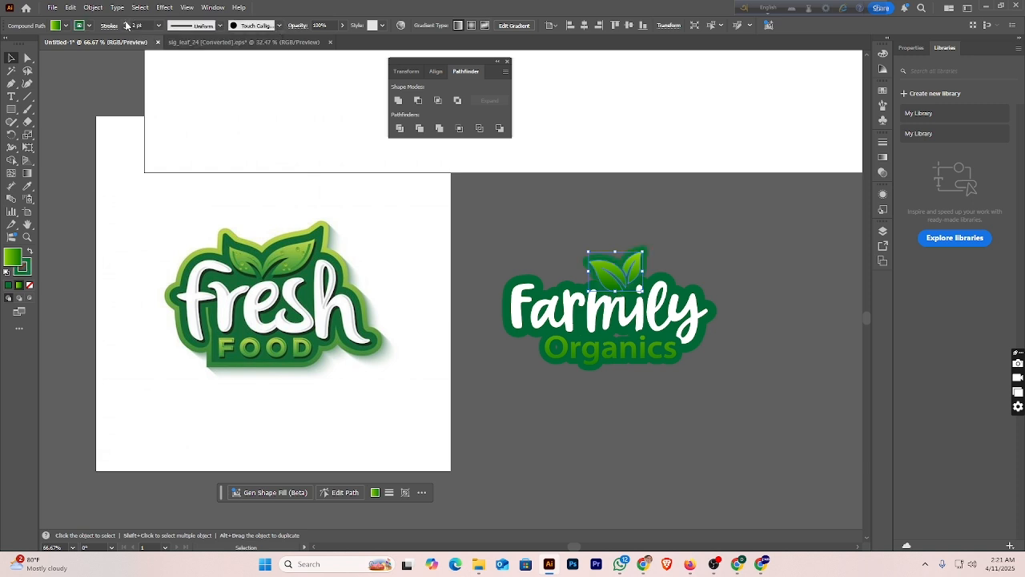
pyautogui.click(657, 219)
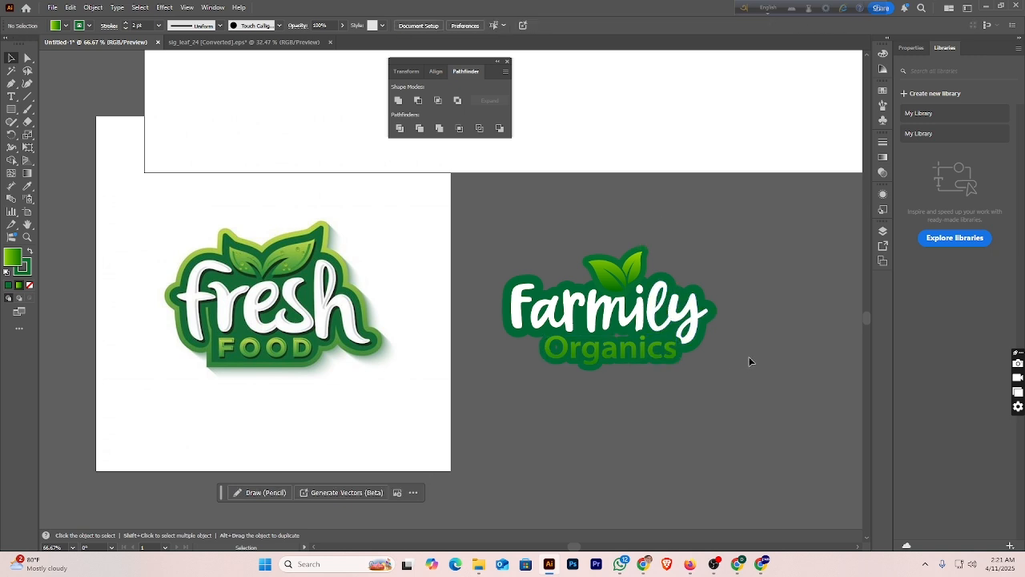
# - Lock the Fresh Food reference image
pyautogui.hotkey('ctrl', 'a')
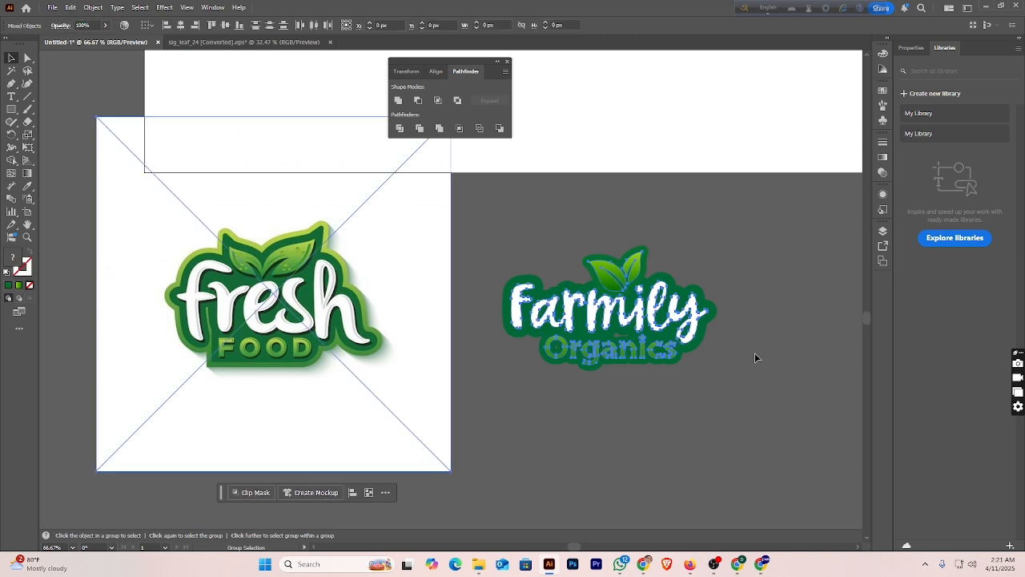
pyautogui.click(755, 352)
pyautogui.click(373, 315)
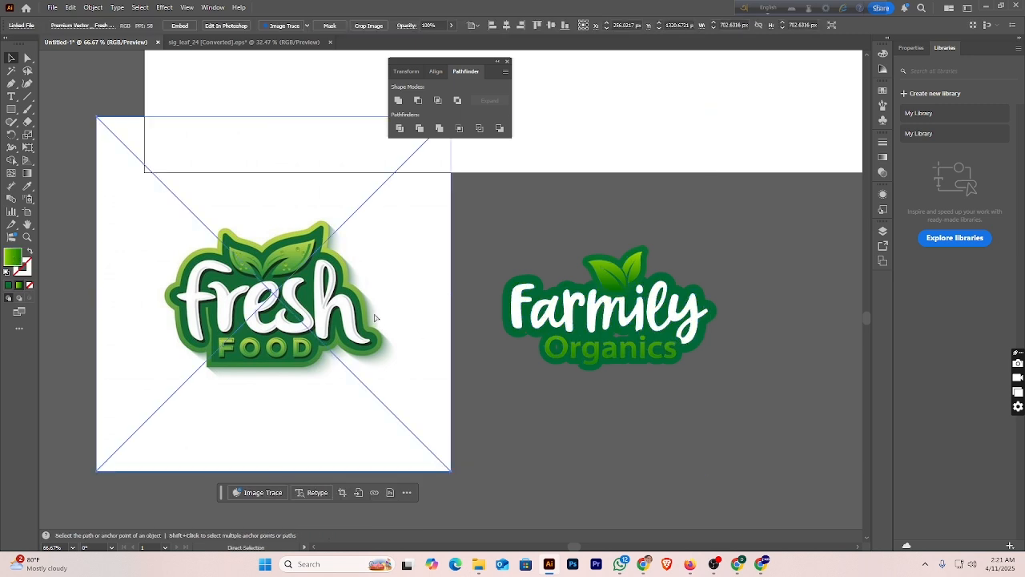
pyautogui.hotkey('ctrl', '2')
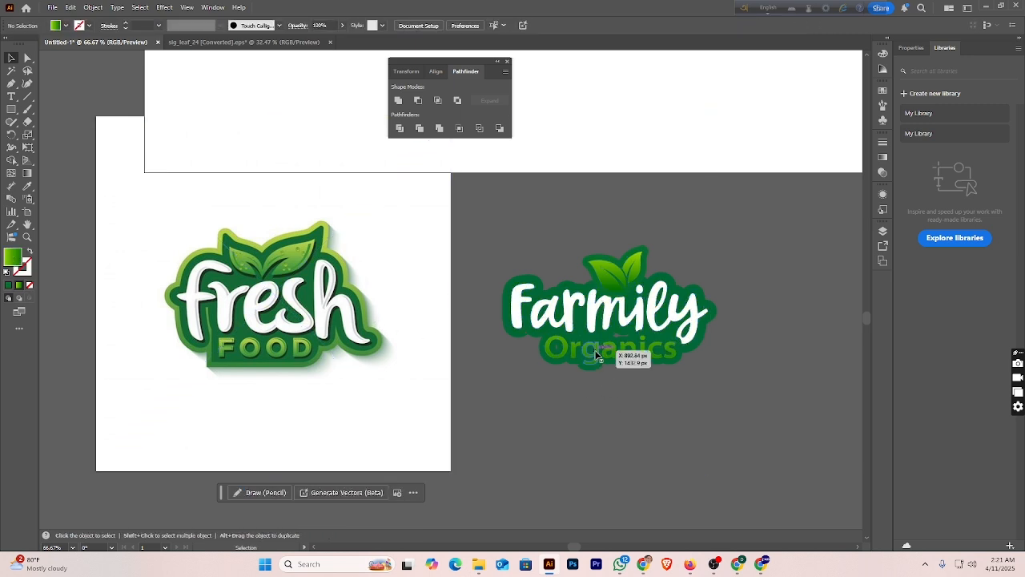
# - Bring the white Farmily lettering without a stroke to the front
pyautogui.click(595, 353)
pyautogui.click(611, 282)
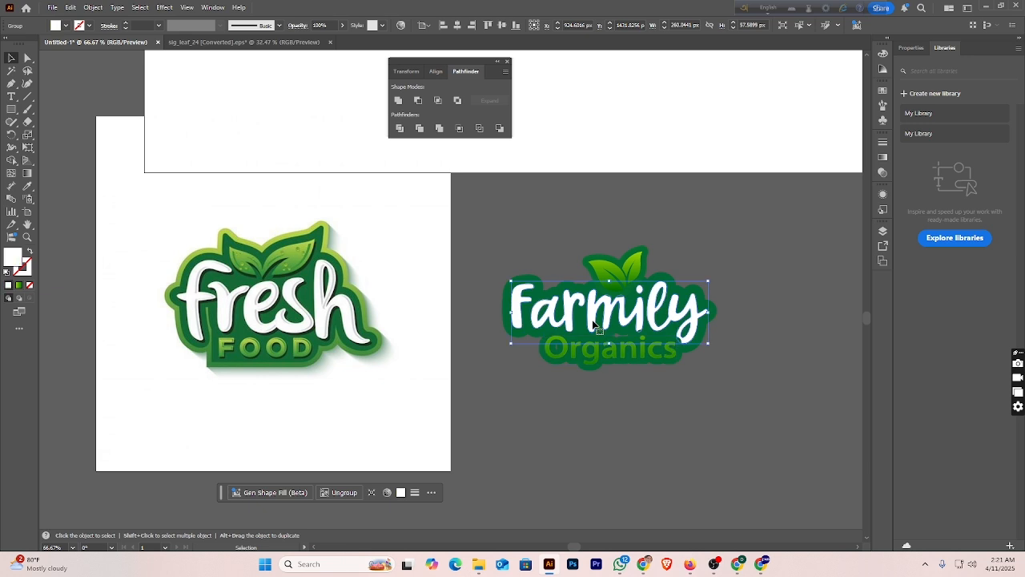
pyautogui.rightClick(673, 322)
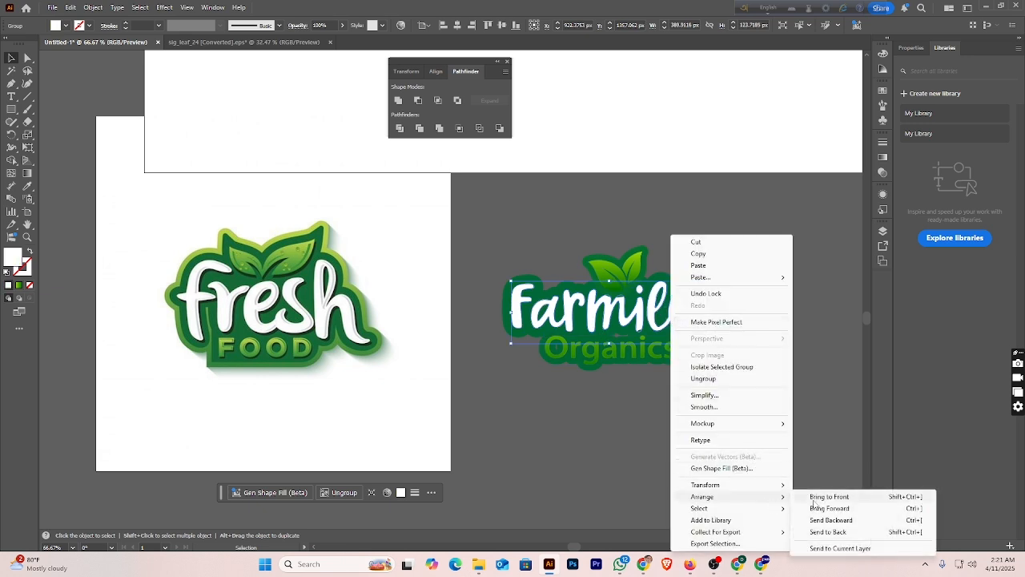
pyautogui.click(816, 497)
pyautogui.click(805, 444)
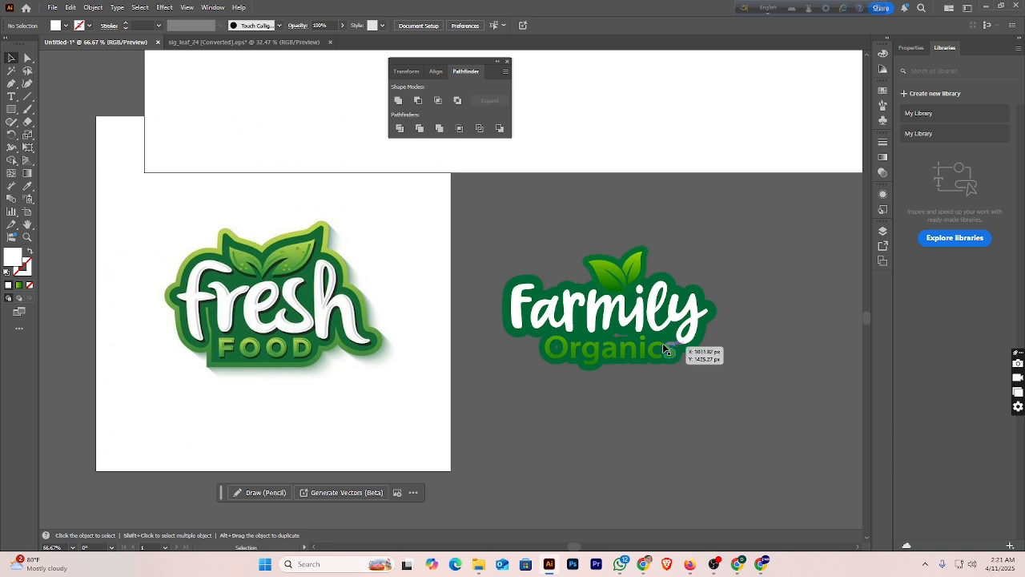
# - Lock the front, unstroked copies of the Farmily lettering, Organics lettering and leaf sprout together
pyautogui.click(588, 270)
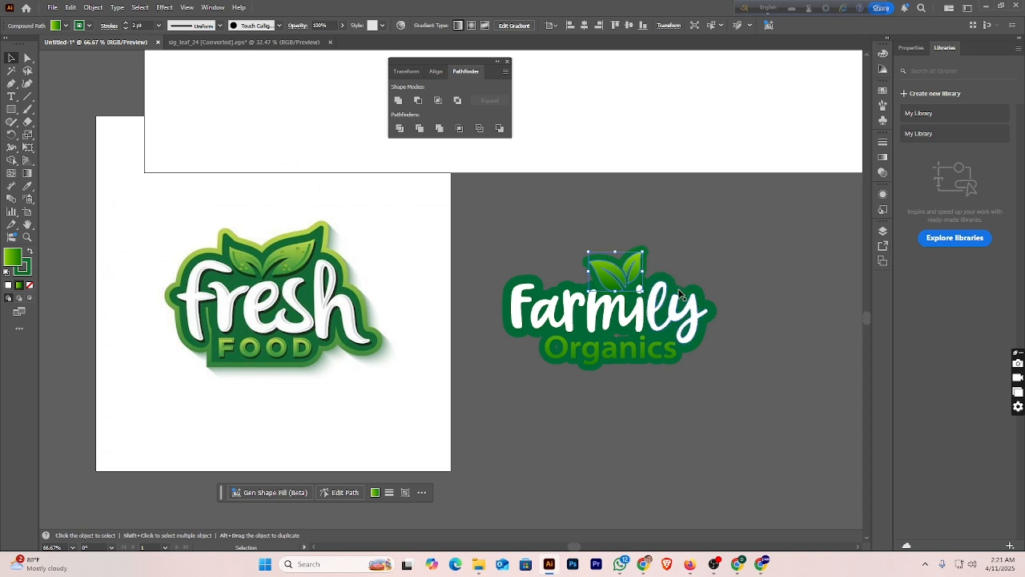
pyautogui.click(754, 293)
pyautogui.click(697, 321)
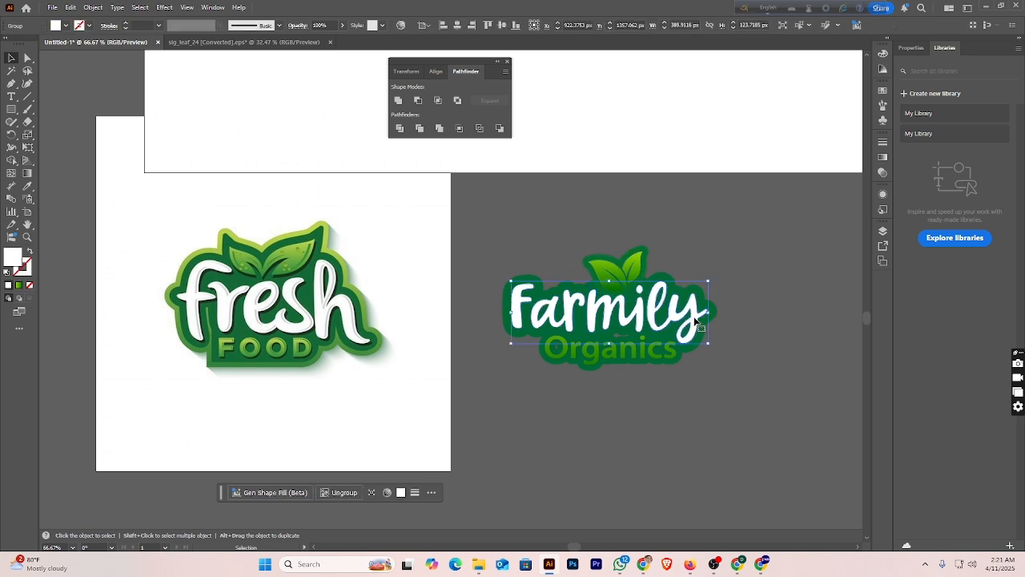
pyautogui.keyDown('shift'); pyautogui.click(650, 350); pyautogui.keyUp('shift')
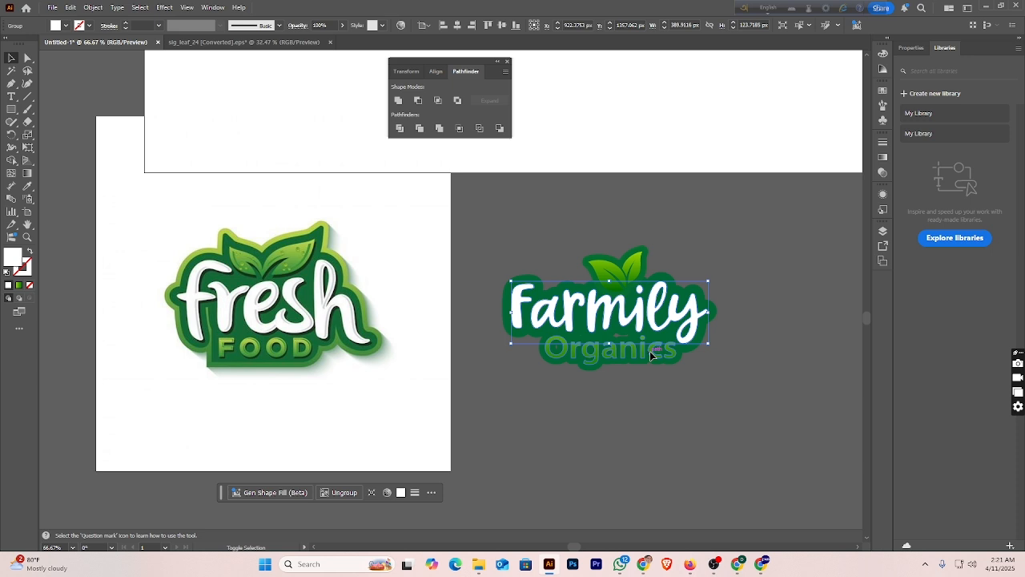
pyautogui.keyDown('shift'); pyautogui.click(629, 274); pyautogui.keyUp('shift')
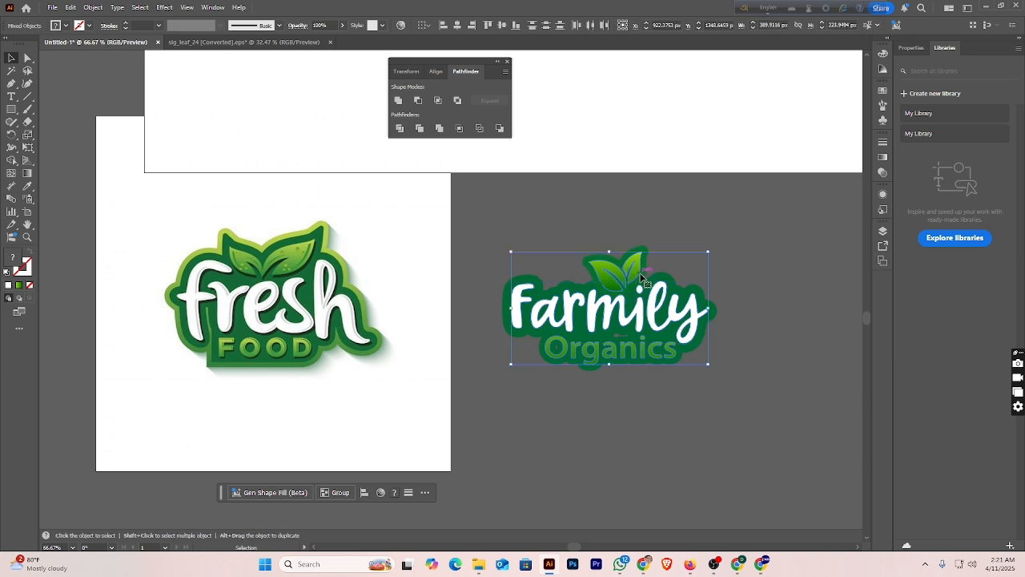
pyautogui.press('a')
pyautogui.hotkey('ctrl', 'shift', 'a')
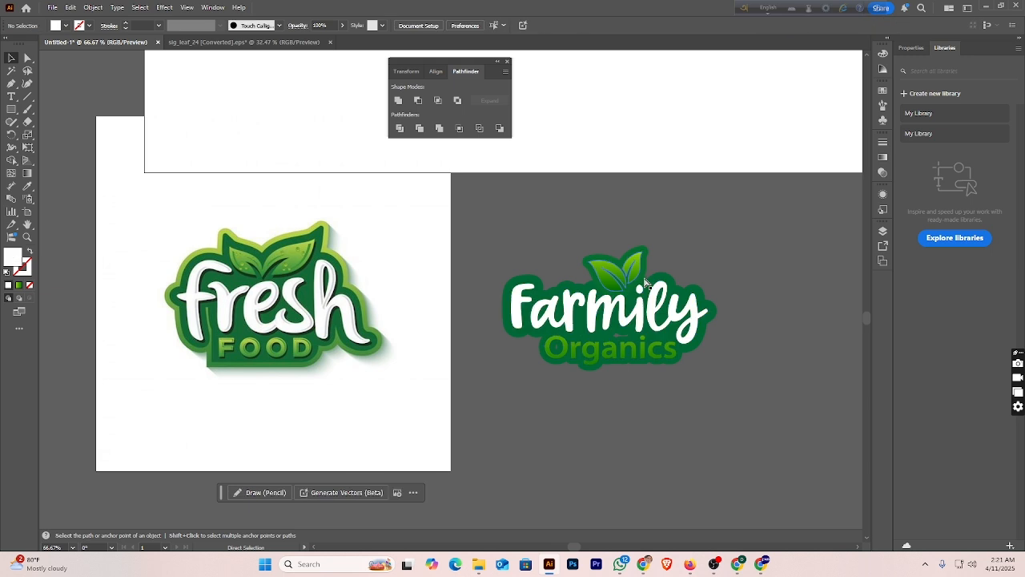
# - Send the green-stroked copy of the leaf sprout to the back
pyautogui.press('v')
pyautogui.click(588, 261)
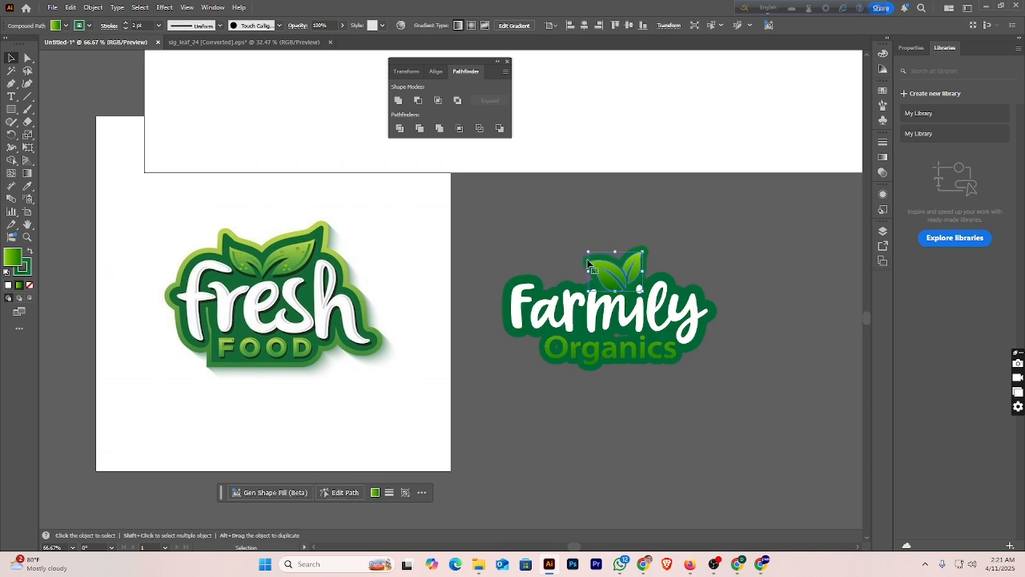
pyautogui.rightClick(588, 262)
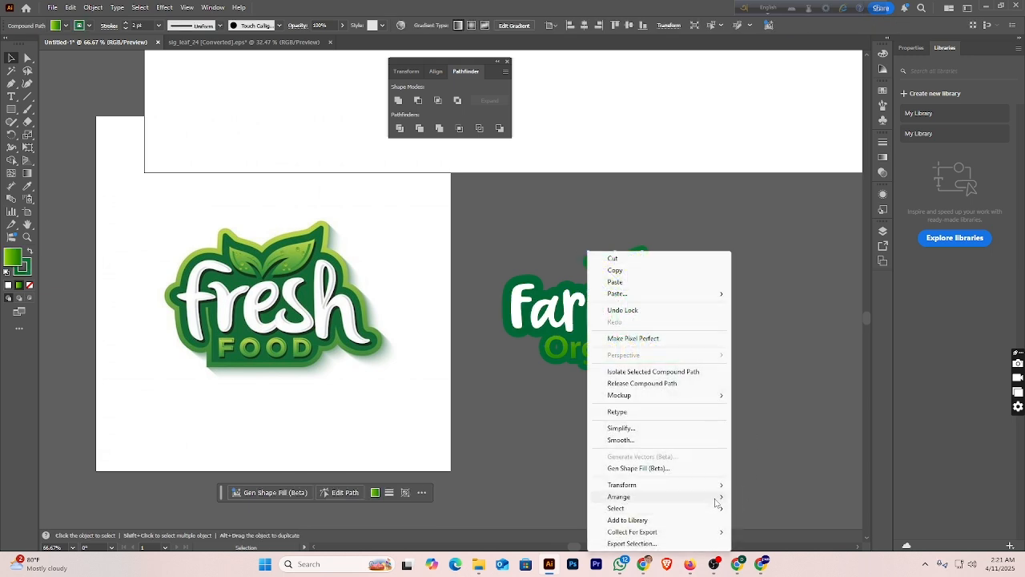
pyautogui.moveTo(730, 499)
pyautogui.click(767, 532)
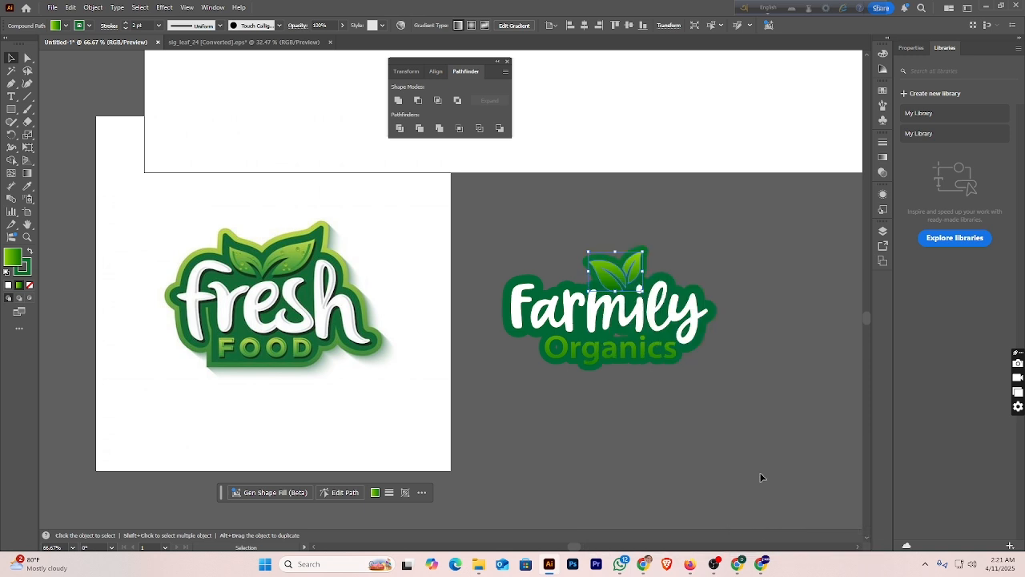
pyautogui.hotkey('ctrl', 'shift', 'a')
# - Fill the stroked leaf sprout copy with the dark green swatch R=0 G=104 B=55
pyautogui.click(606, 271)
pyautogui.click(66, 26)
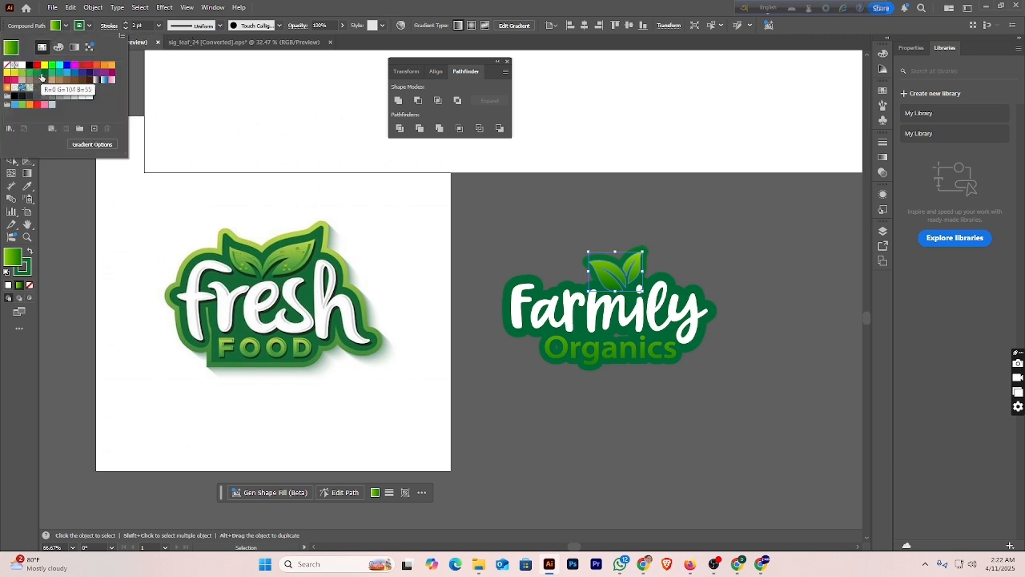
pyautogui.click(44, 75)
pyautogui.click(535, 210)
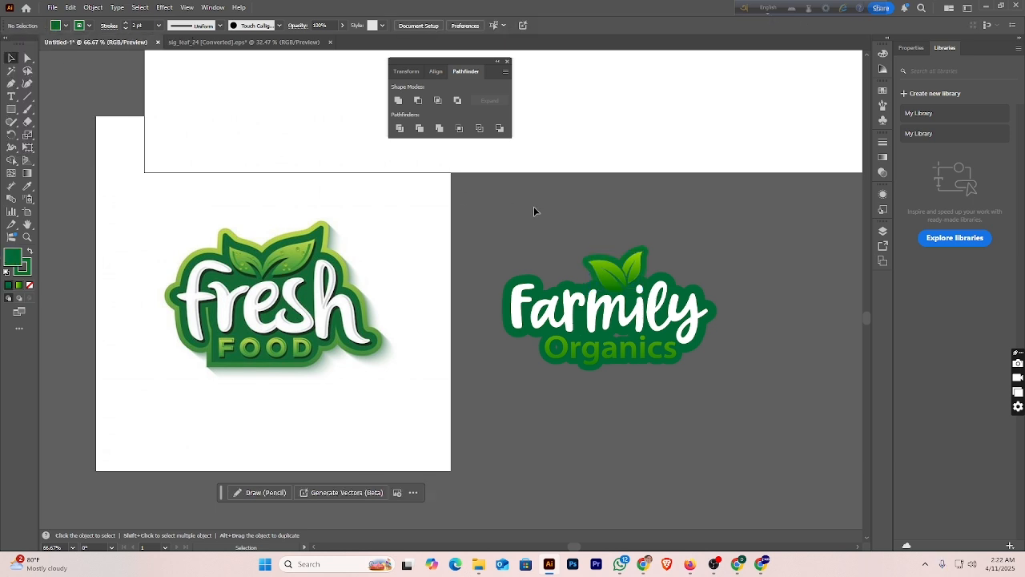
# - Unite the stroked Farmily, Organics and leaf copies into one contour shape with Pathfinder
pyautogui.click(644, 248)
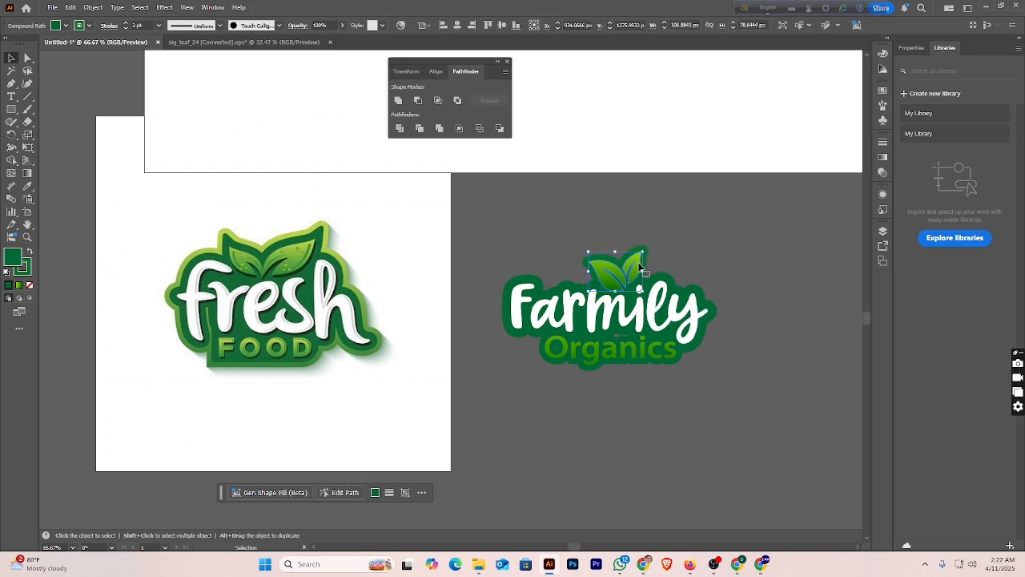
pyautogui.click(745, 262)
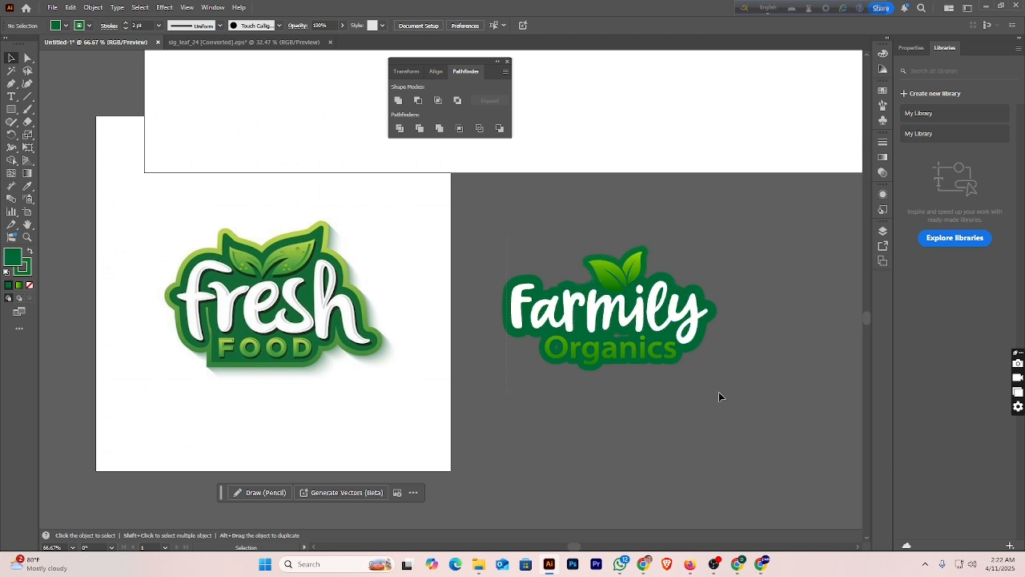
pyautogui.hotkey('ctrl', 'a')
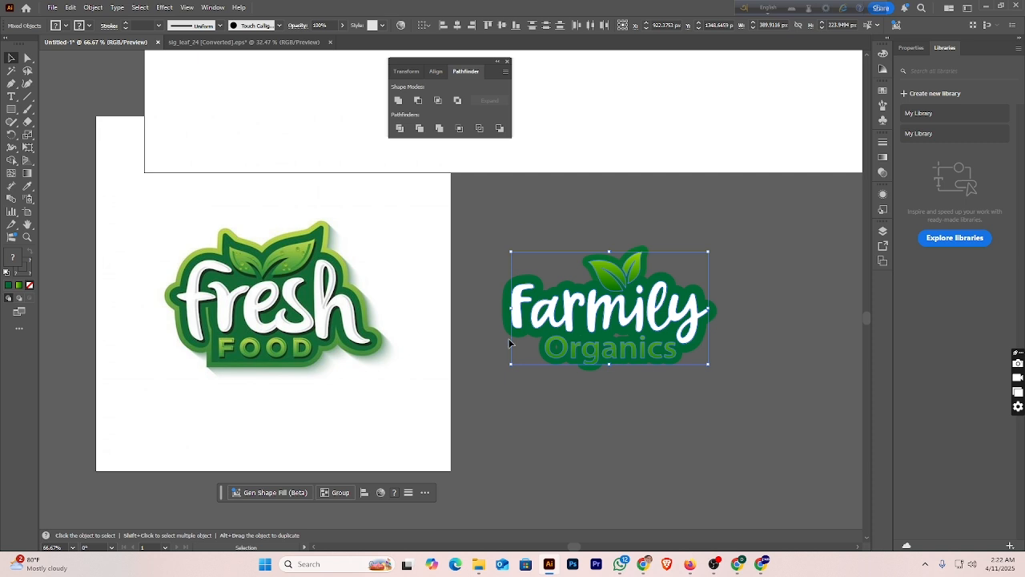
pyautogui.click(398, 102)
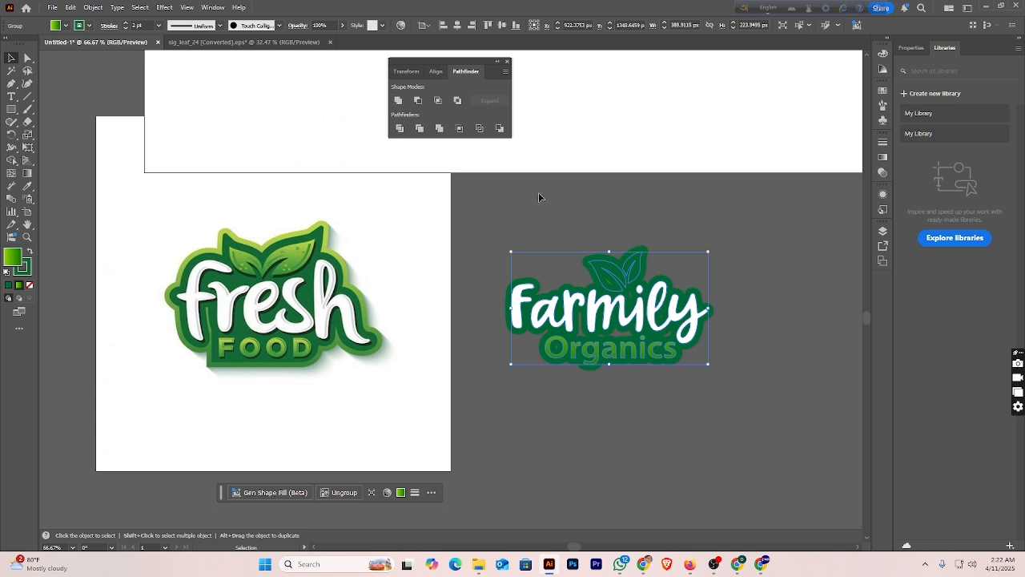
# - Undo the Pathfinder unite of the stroked Farmily, Organics and leaf copies
pyautogui.click(614, 221)
pyautogui.hotkey('ctrl', 'z')
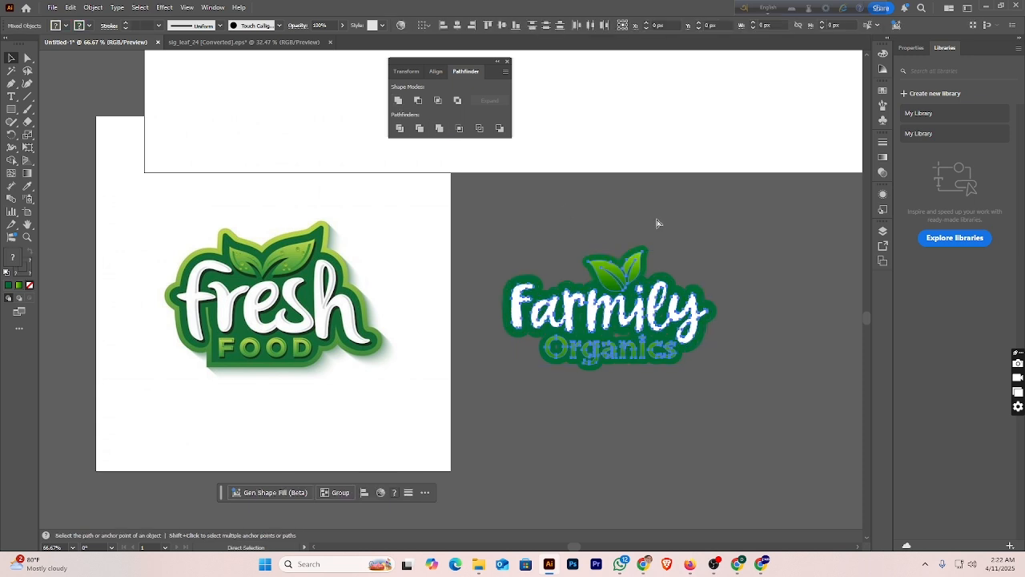
pyautogui.click(675, 228)
pyautogui.click(635, 274)
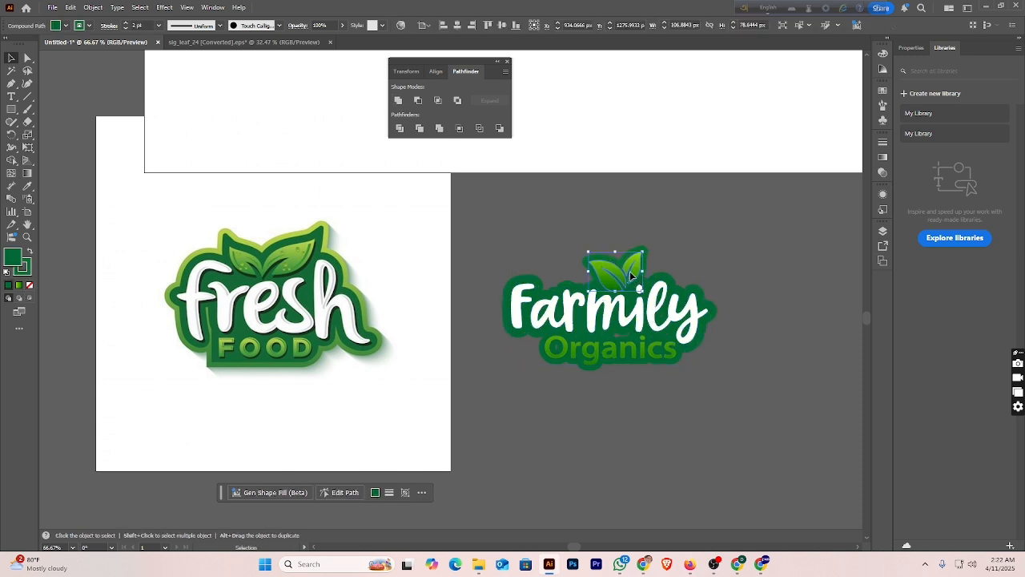
pyautogui.click(689, 271)
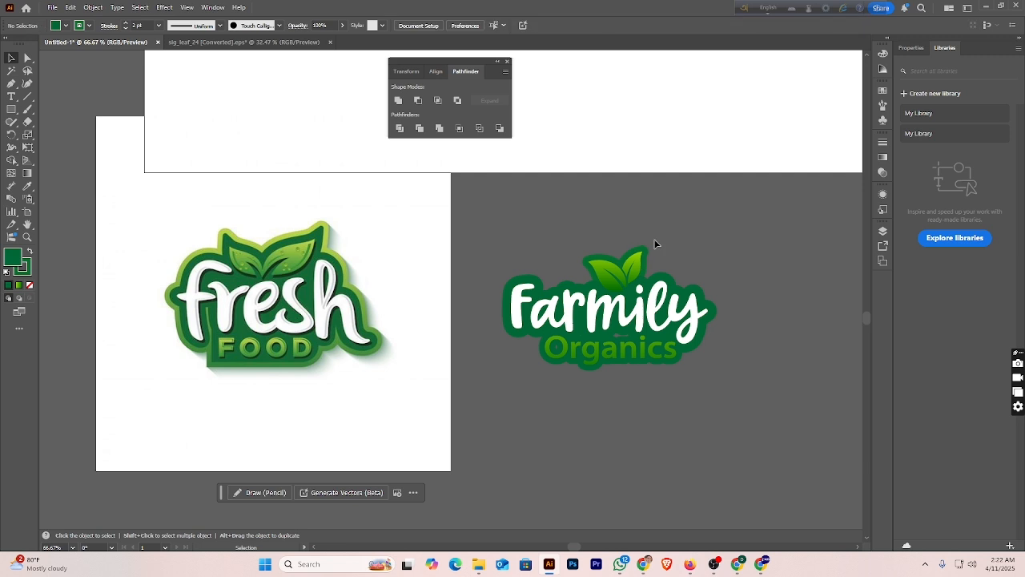
# - Expand the appearance of the stroked leaf, Farmily and Organics copies and unite them into one contour shape with Pathfinder
pyautogui.click(641, 254)
pyautogui.keyDown('shift'); pyautogui.click(656, 279); pyautogui.keyUp('shift')
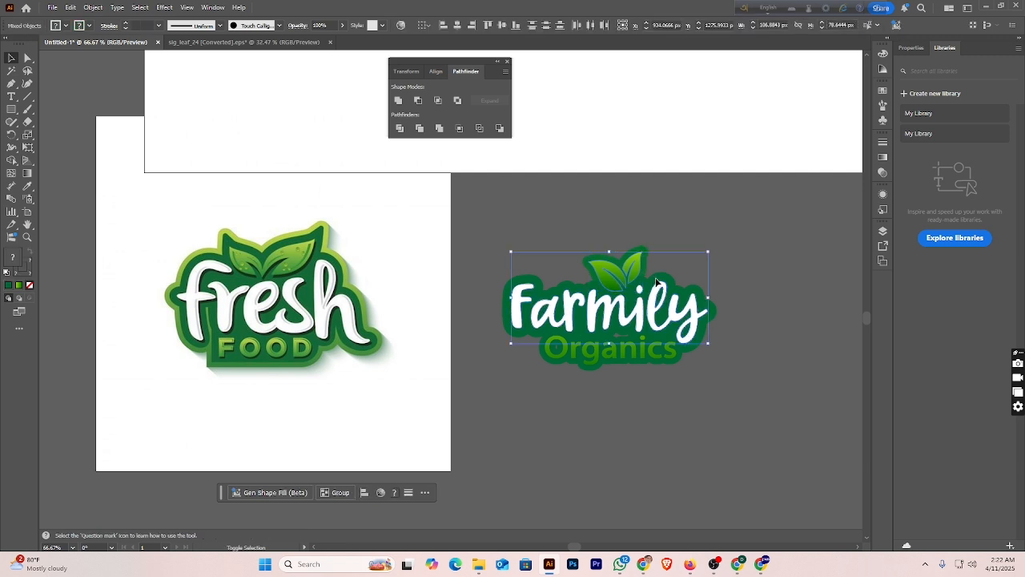
pyautogui.keyDown('shift'); pyautogui.click(626, 353); pyautogui.keyUp('shift')
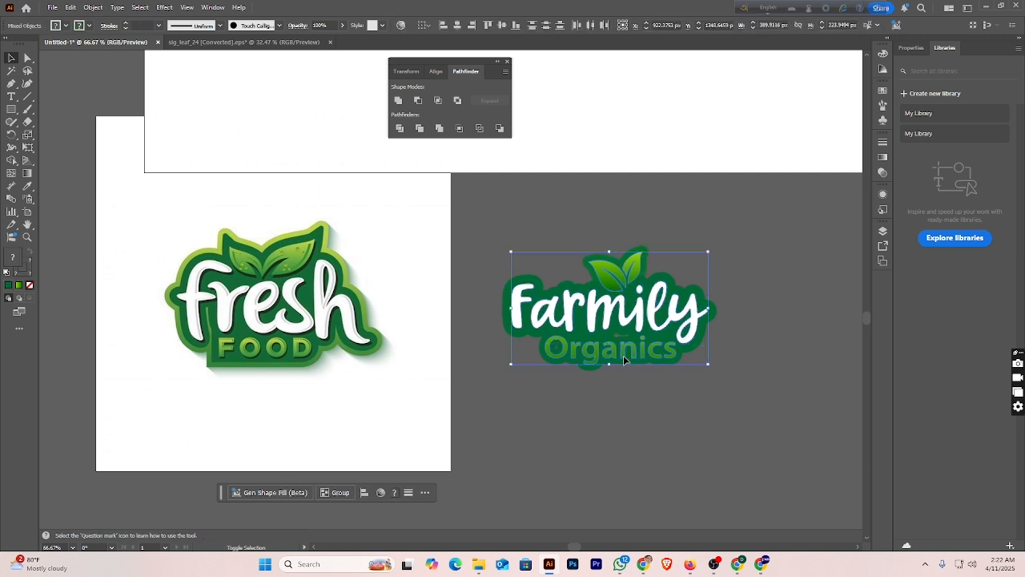
pyautogui.click(93, 7)
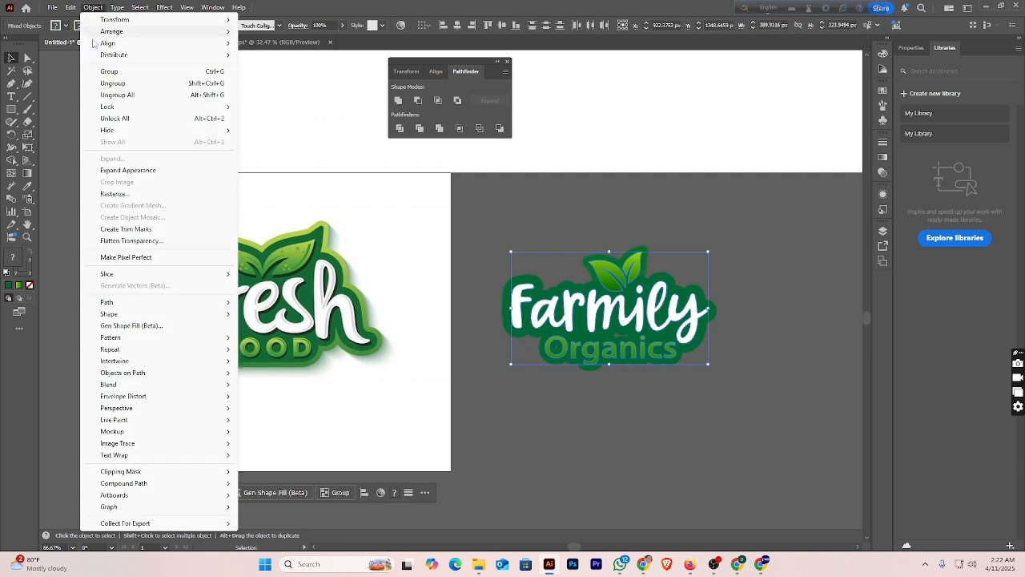
pyautogui.click(146, 171)
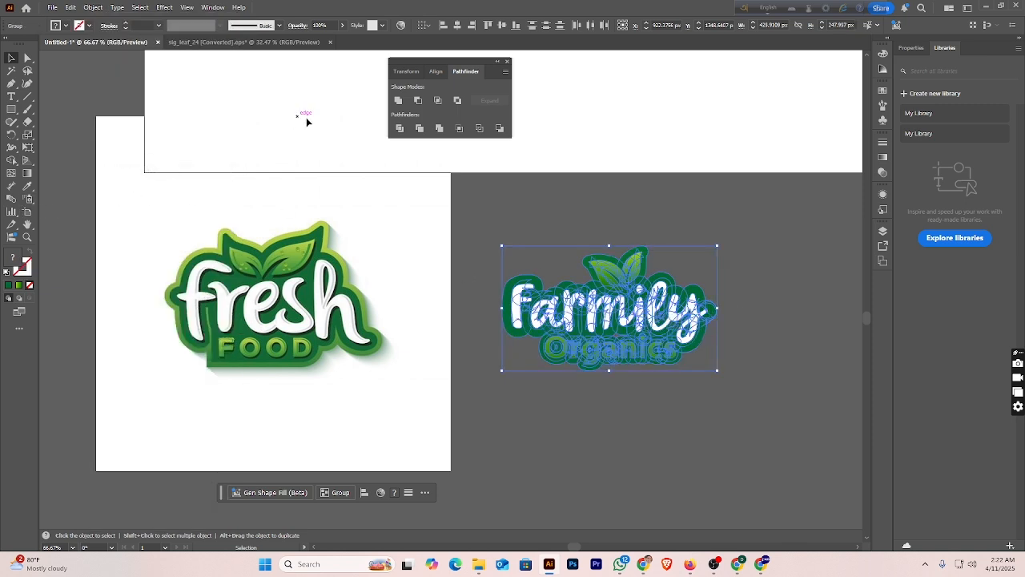
pyautogui.click(402, 105)
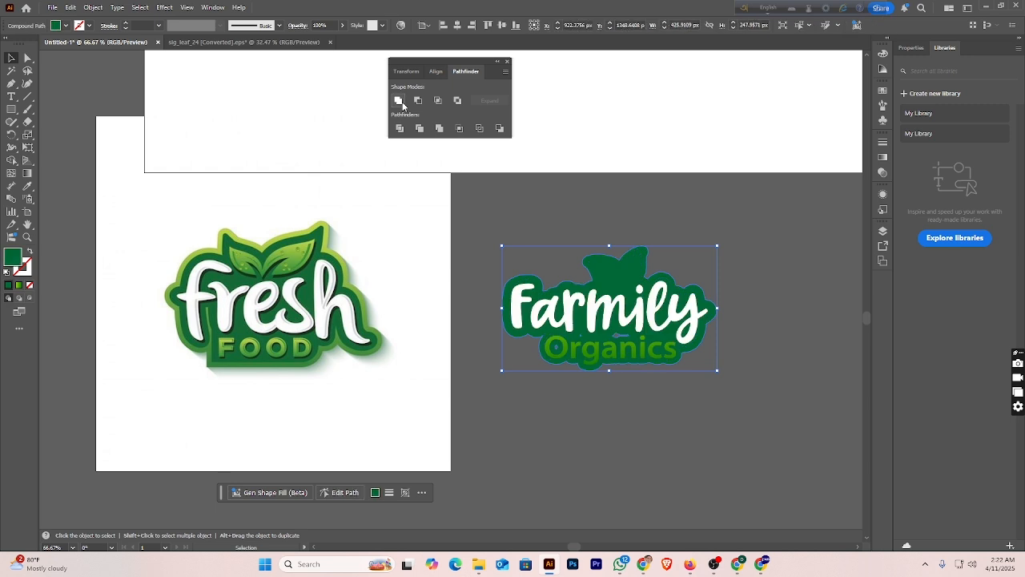
pyautogui.click(631, 175)
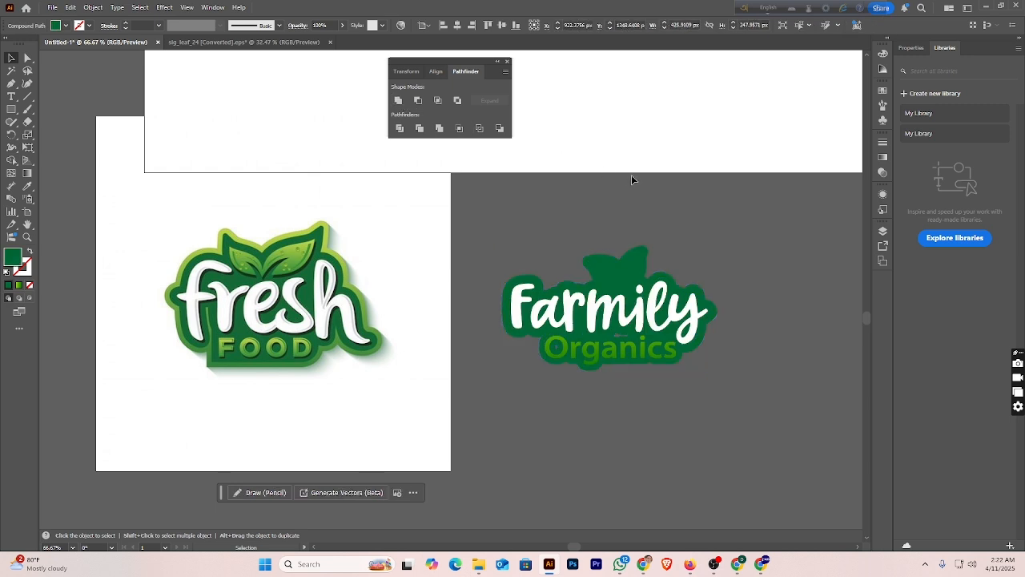
# - Send the united dark green contour to the back, behind the leaf sprout
pyautogui.click(641, 260)
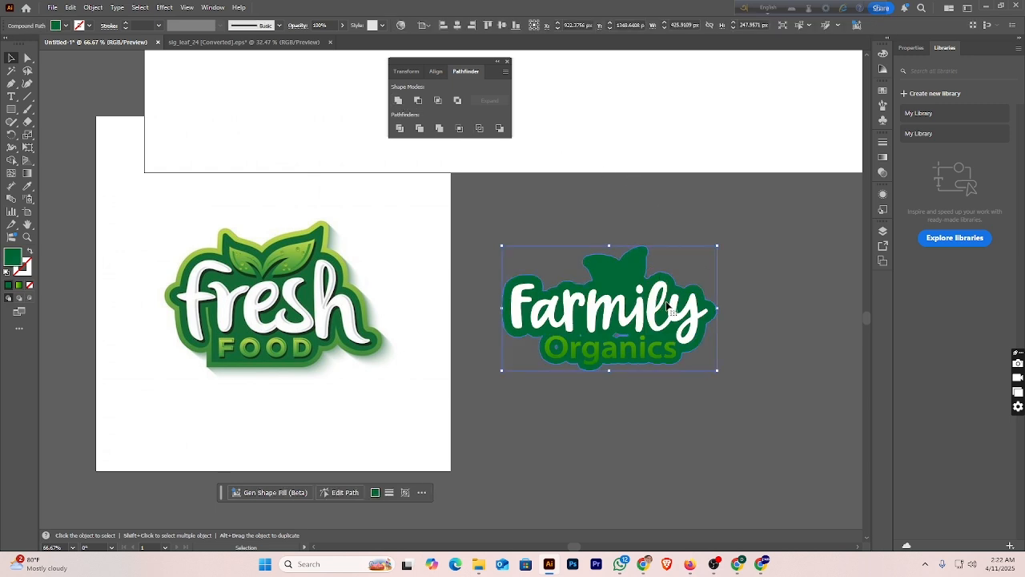
pyautogui.rightClick(649, 274)
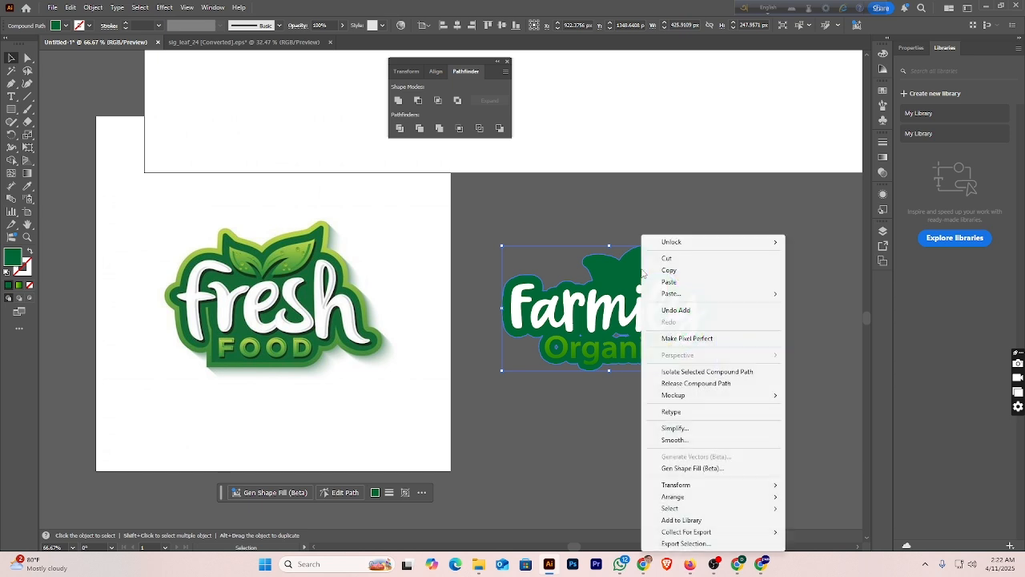
pyautogui.moveTo(790, 498)
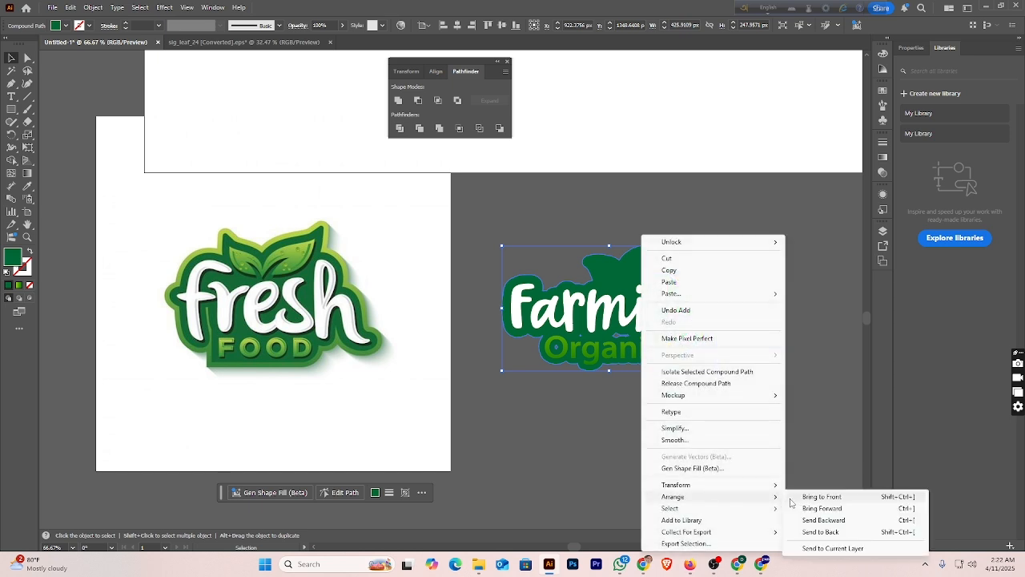
pyautogui.click(820, 532)
pyautogui.click(714, 375)
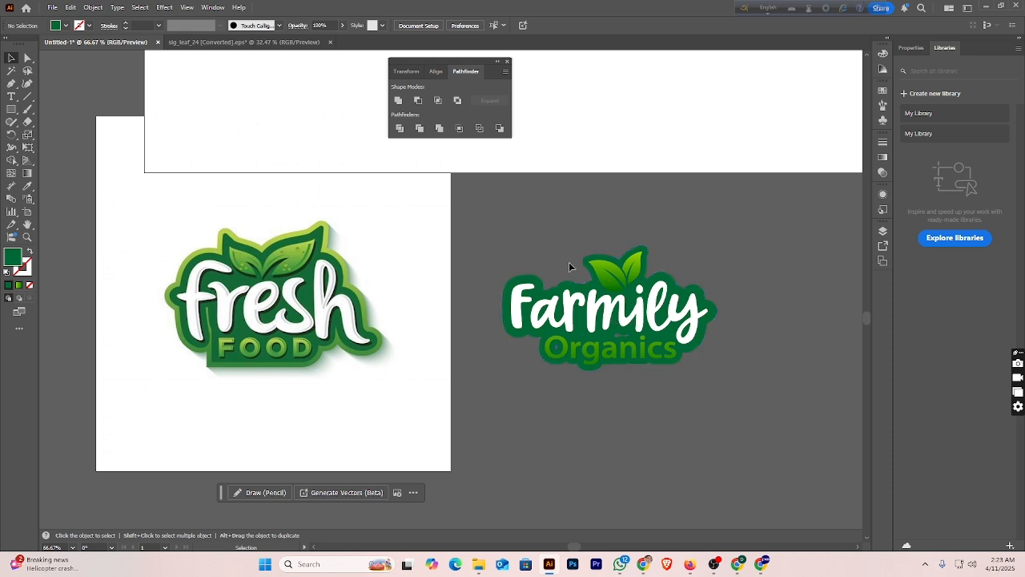
# - Fill the small gaps in the contour around the Organics lettering by merging them into it with the Shape Builder tool
pyautogui.hotkey('ctrl', '1')
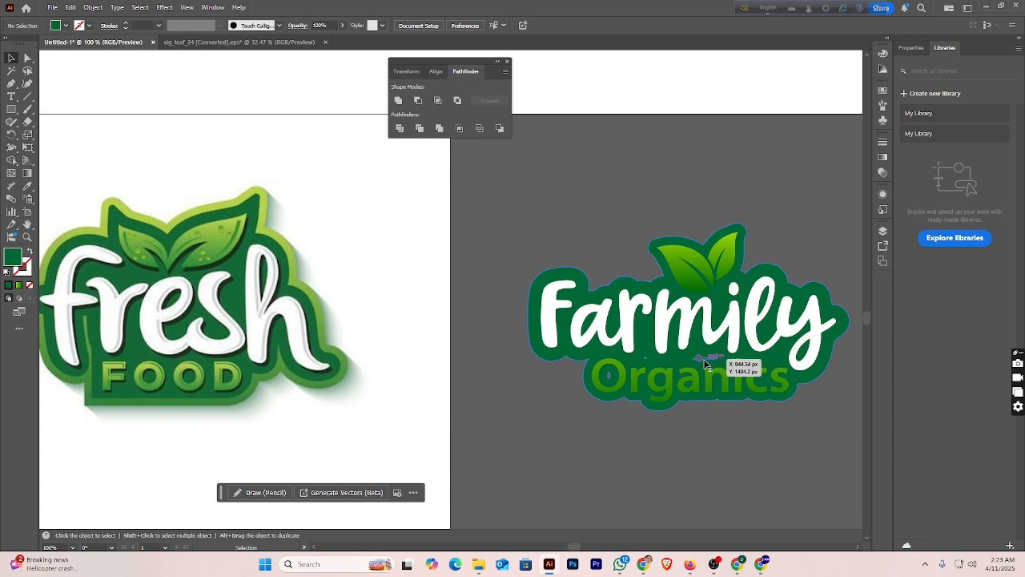
pyautogui.moveTo(704, 359); pyautogui.dragTo(675, 356)
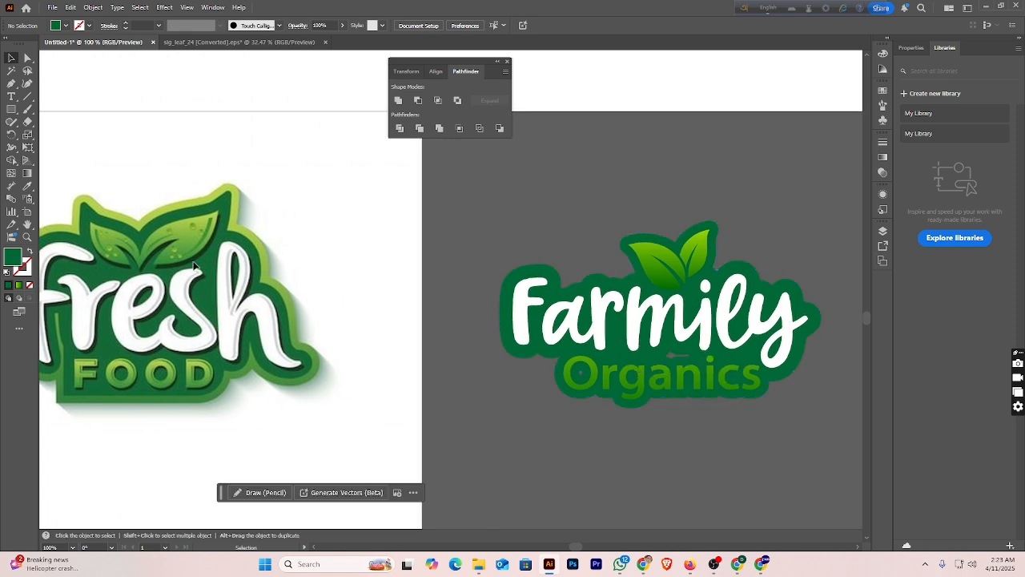
pyautogui.click(557, 271)
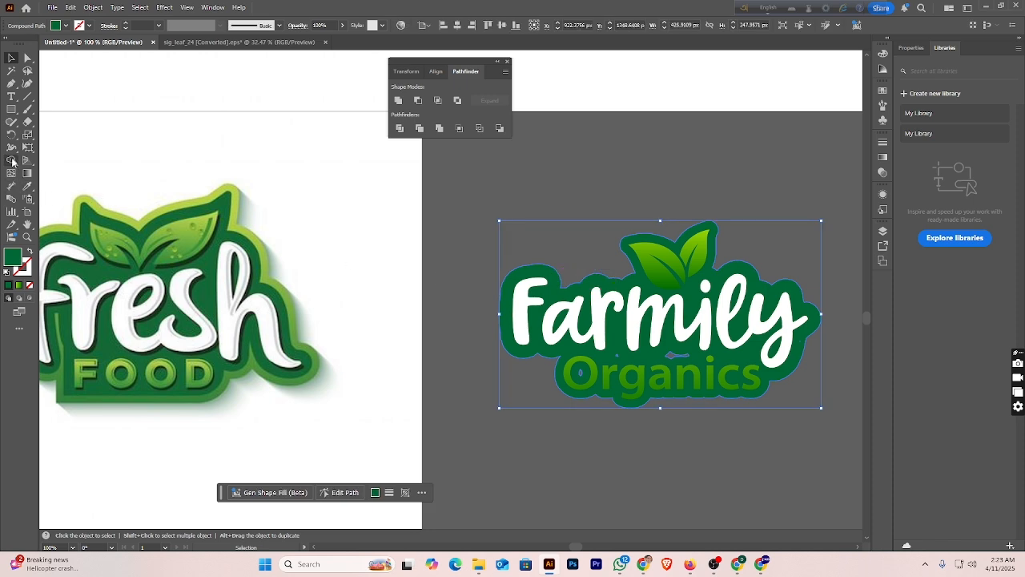
pyautogui.click(11, 160)
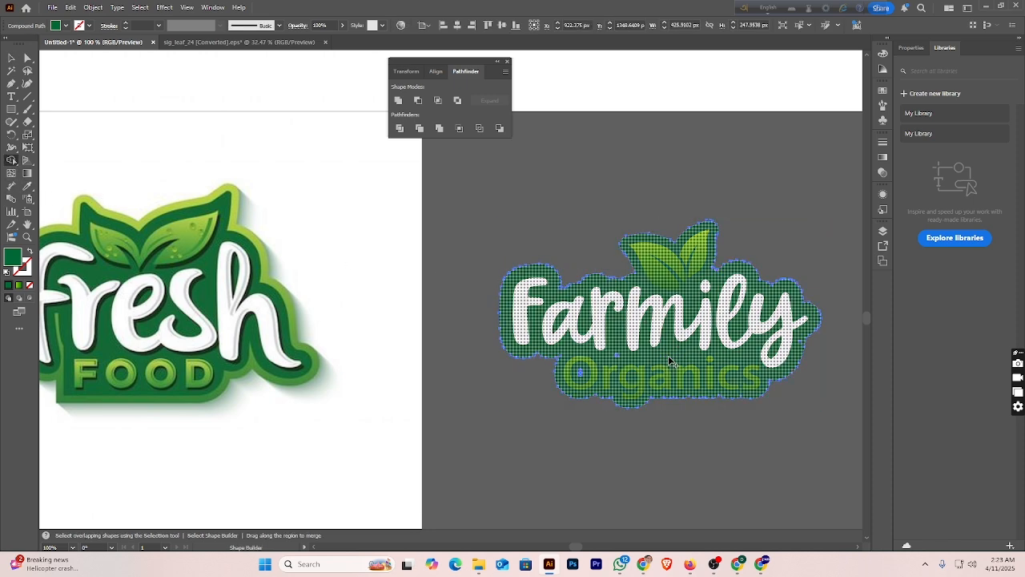
pyautogui.moveTo(617, 353); pyautogui.dragTo(602, 370)
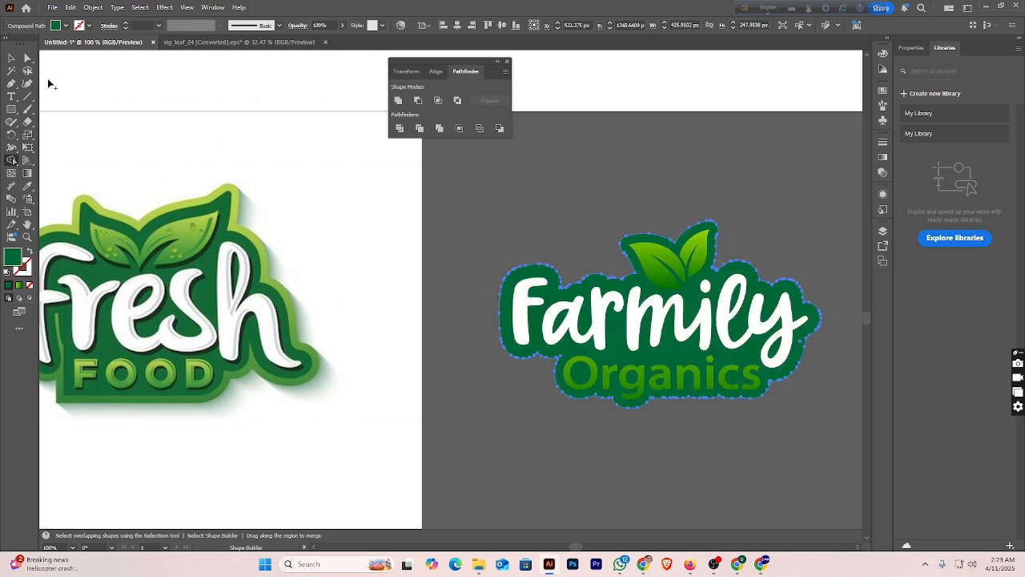
pyautogui.click(11, 57)
pyautogui.click(693, 165)
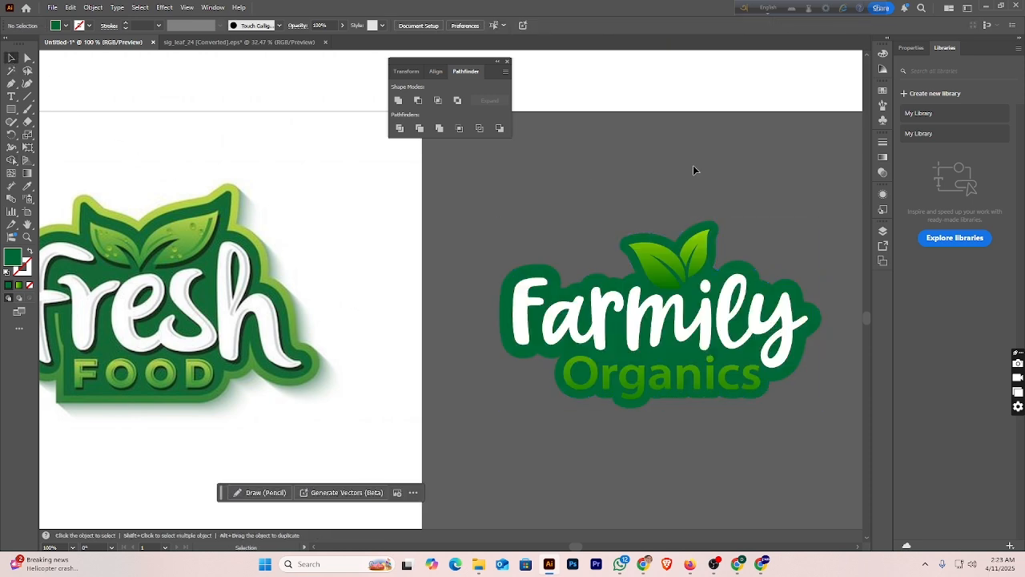
# - Apply the Touch Calligraphic brush to the dark green contour's outline and set its stroke weight to 2 pt
pyautogui.hotkey('ctrl', '-')
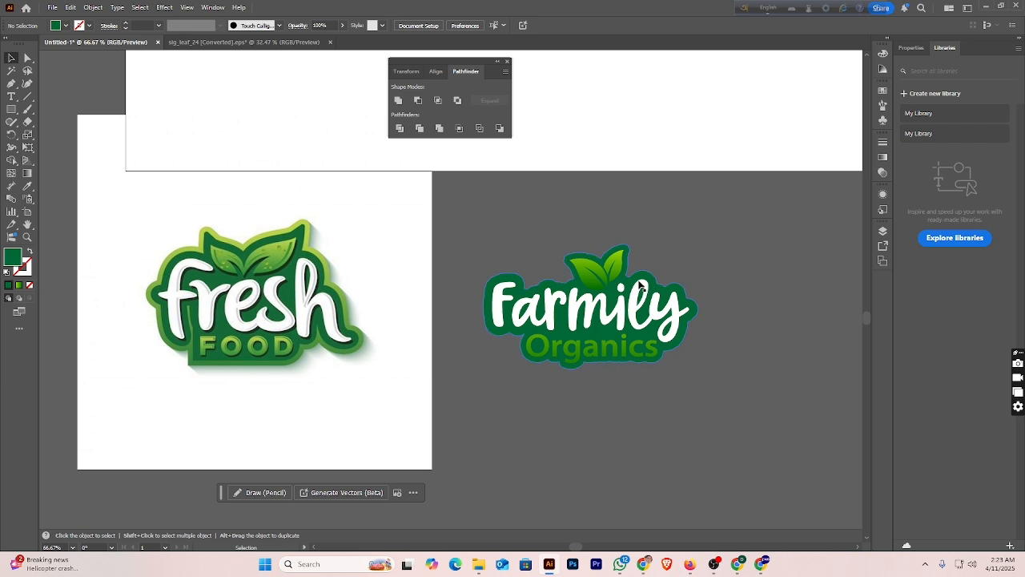
pyautogui.click(665, 276)
pyautogui.press('a')
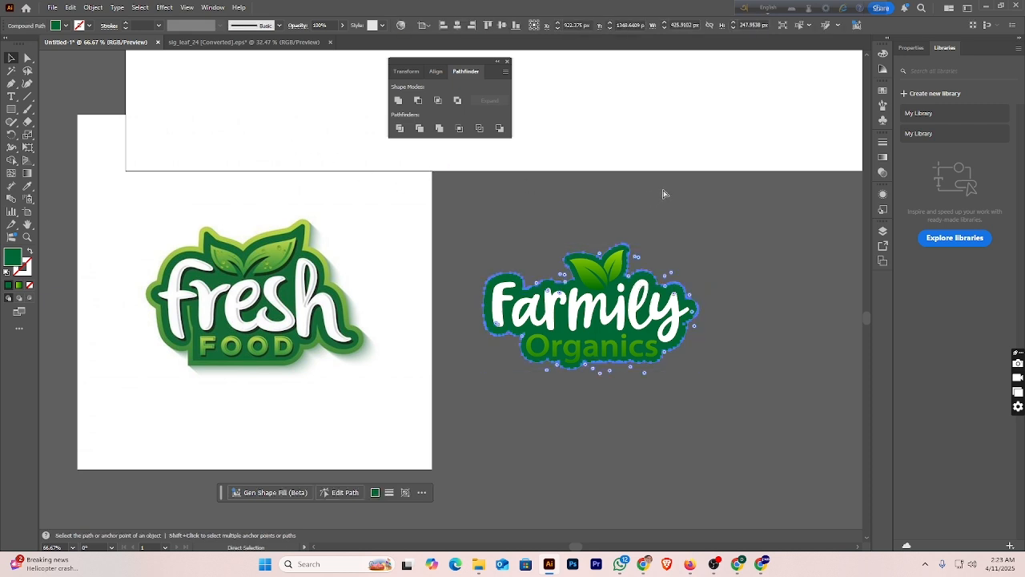
pyautogui.press('v')
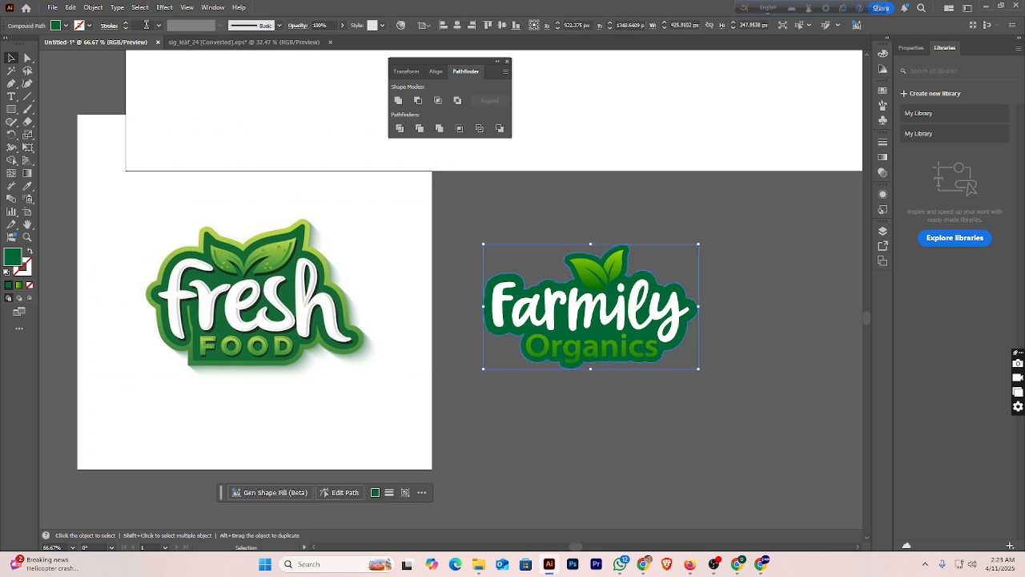
pyautogui.click(280, 25)
pyautogui.click(236, 49)
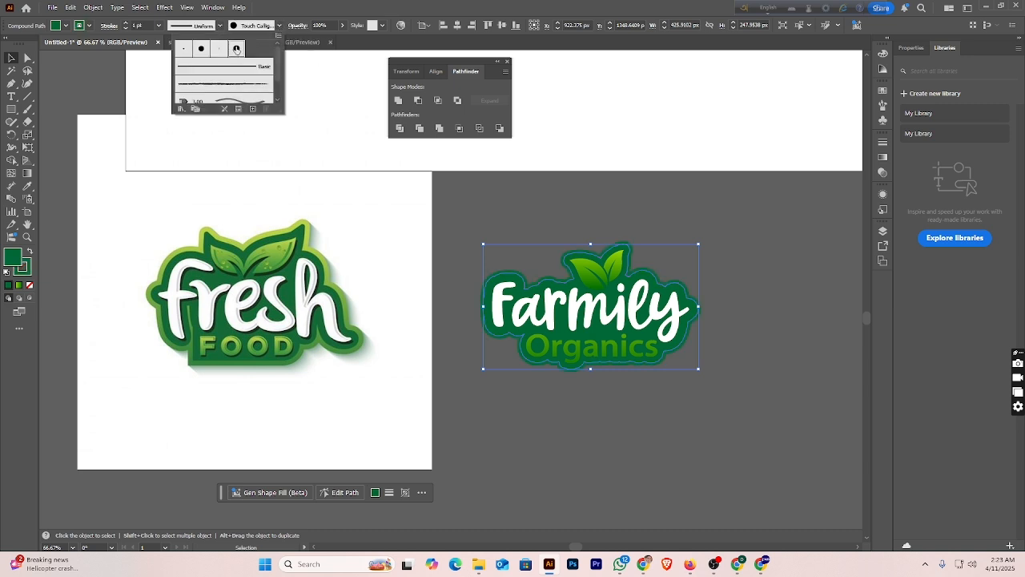
pyautogui.click(126, 24)
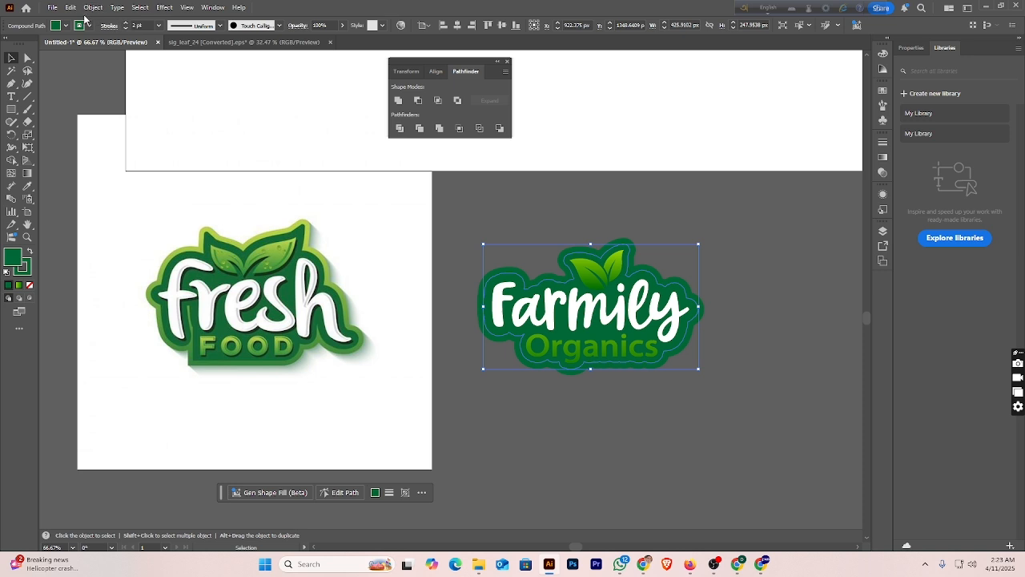
# - Recolour the contour's stroke with the light green swatch and set its weight to 1 pt
pyautogui.click(88, 26)
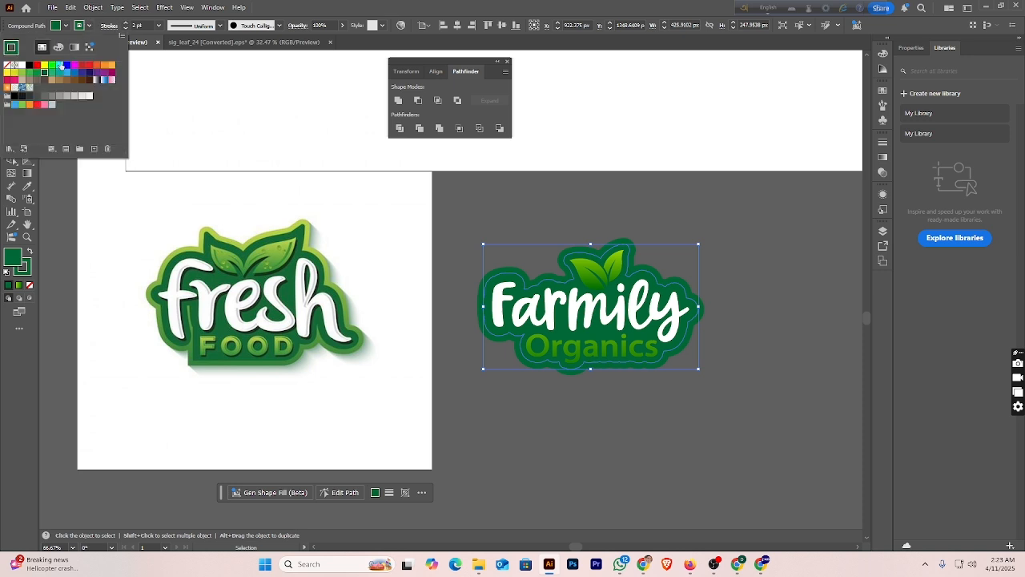
pyautogui.click(21, 74)
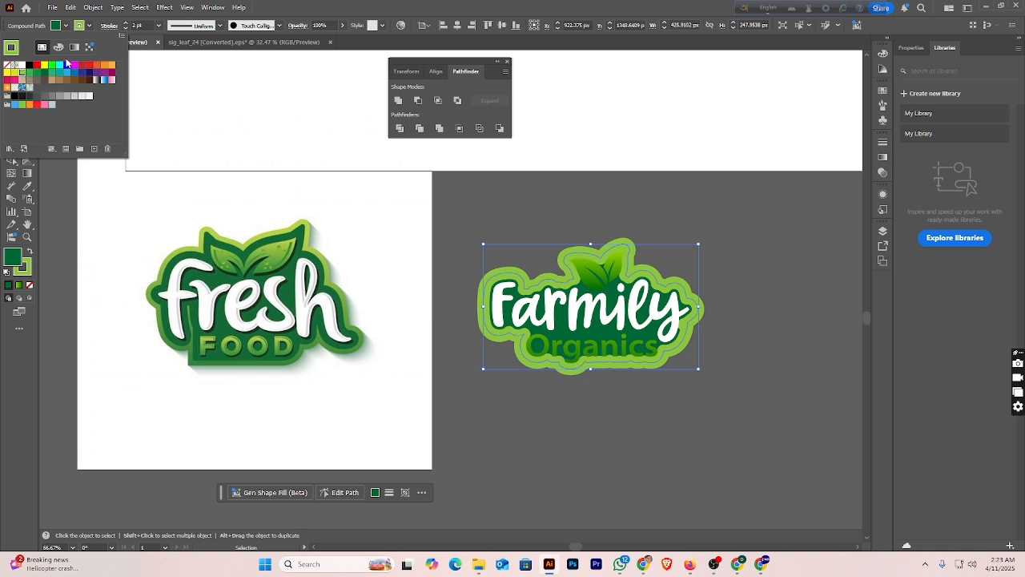
pyautogui.click(128, 30)
pyautogui.click(127, 29)
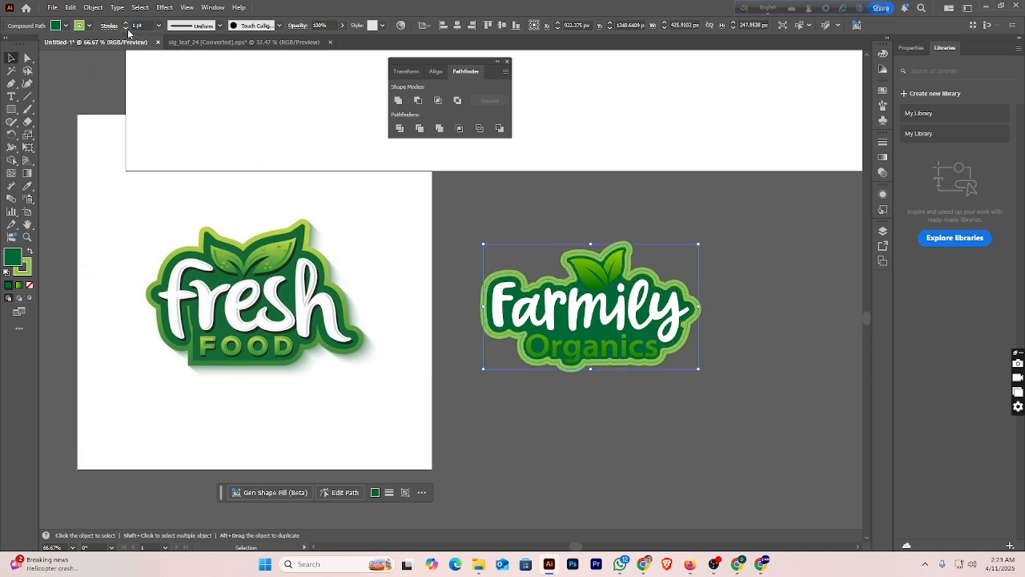
# - Send the light-green-stroked contour to the back
pyautogui.rightClick(630, 253)
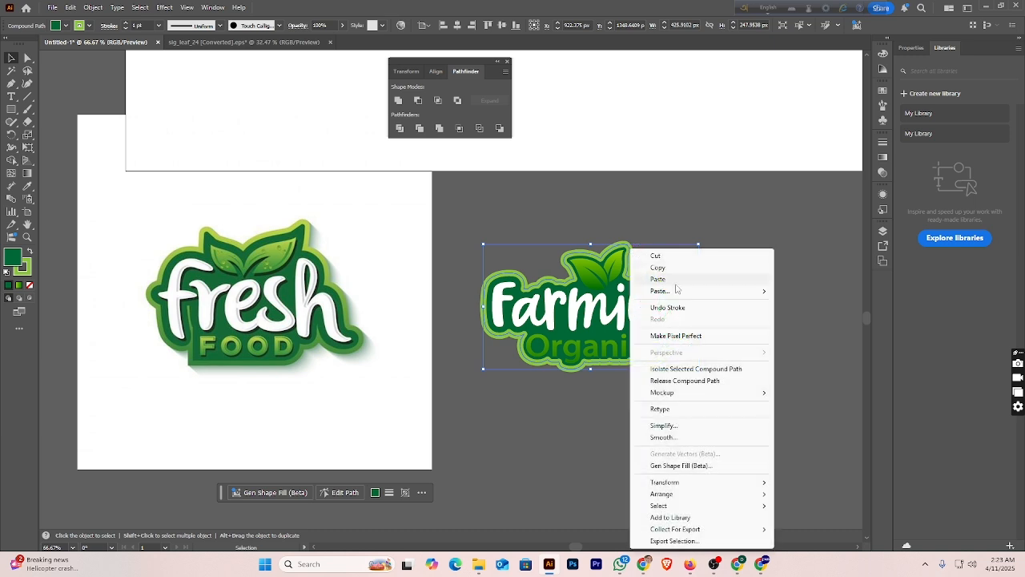
pyautogui.moveTo(681, 494)
pyautogui.click(816, 530)
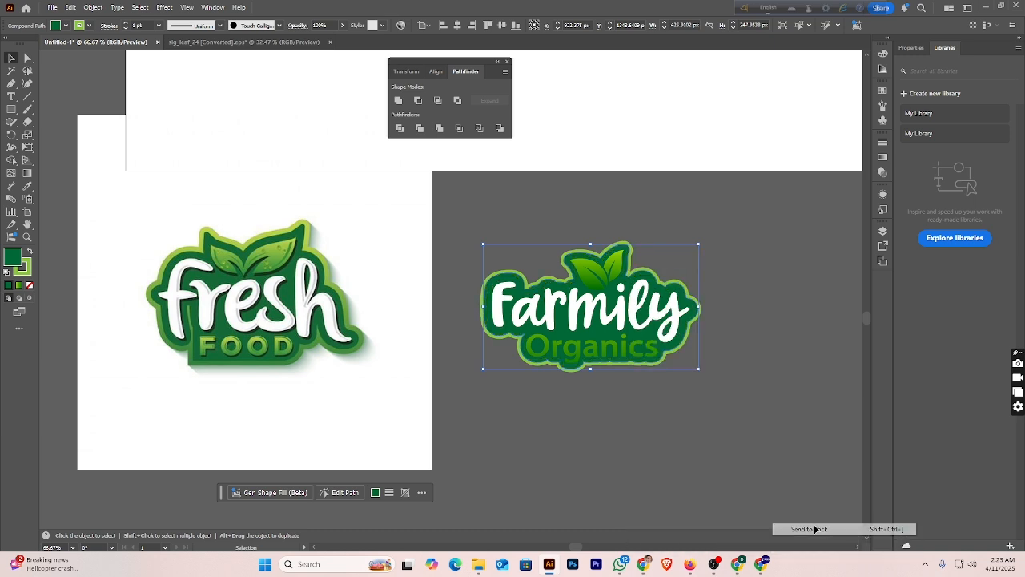
# - Try a 2 pt weight on the contour's light green stroke and return it to 1 pt
pyautogui.click(128, 25)
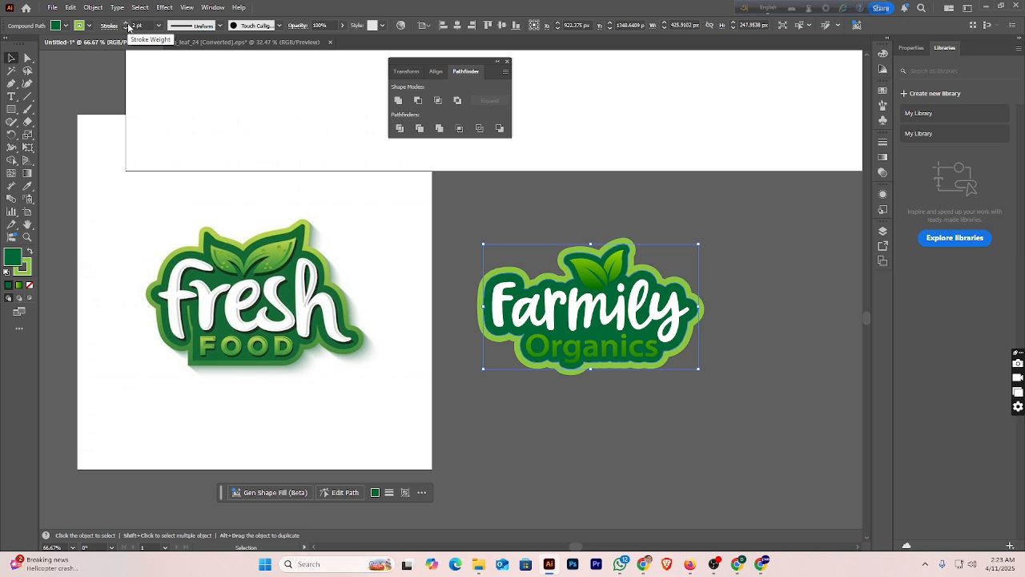
pyautogui.click(127, 25)
pyautogui.click(127, 29)
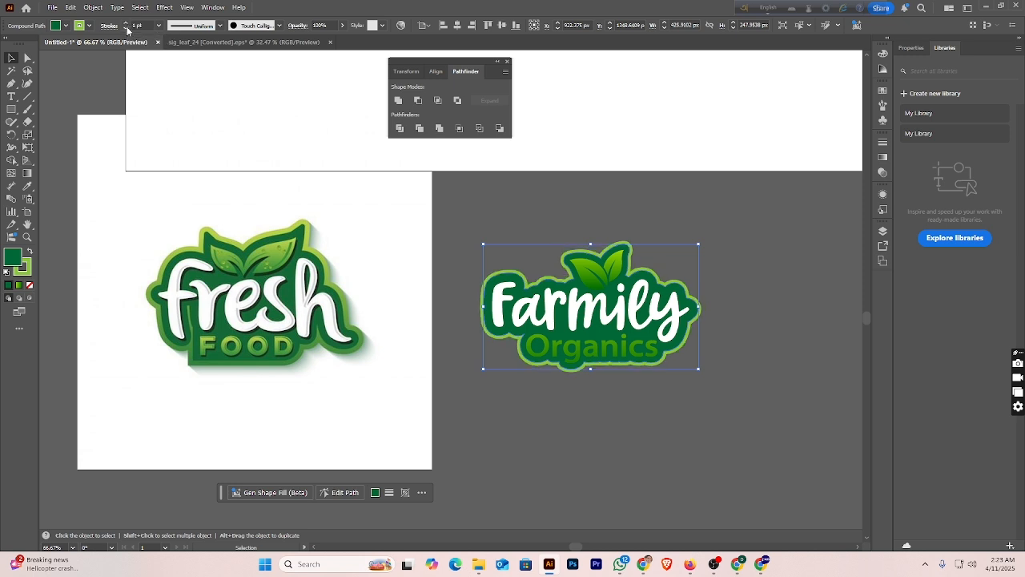
# - Switch the contour's stroke to the 5 pt. Flat brush and set its weight to 4 pt
pyautogui.click(280, 26)
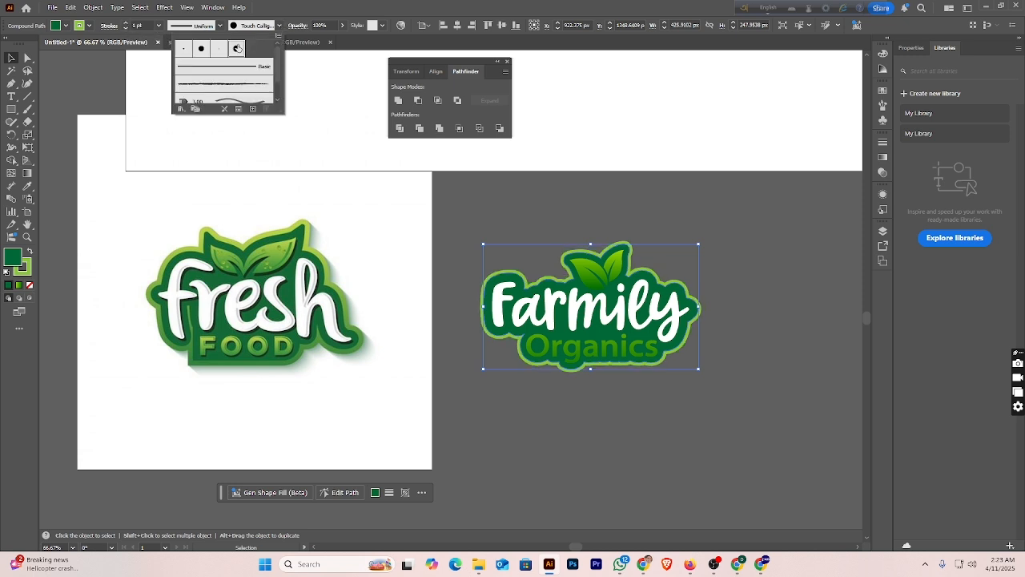
pyautogui.click(199, 53)
pyautogui.click(219, 50)
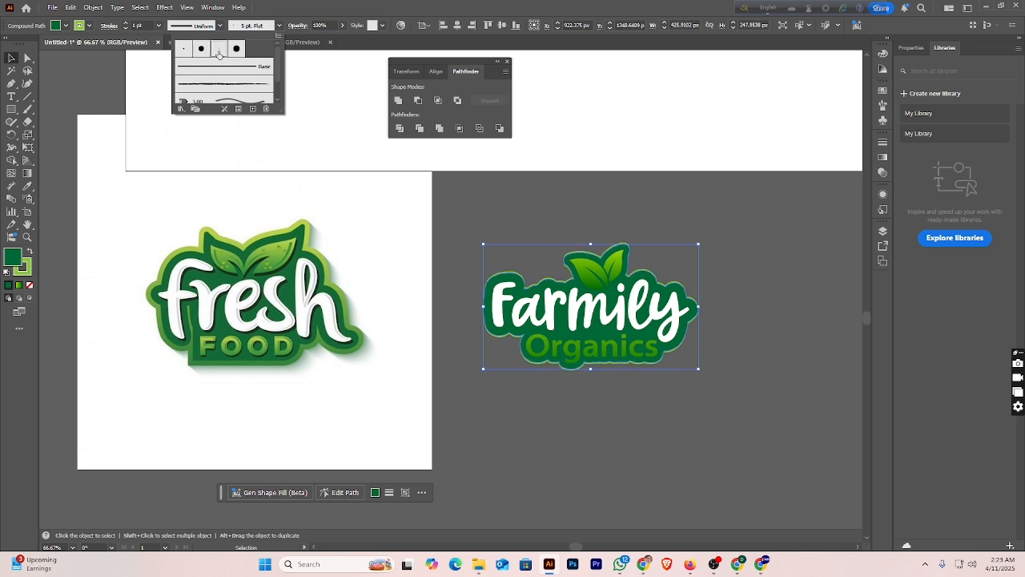
pyautogui.click(126, 23)
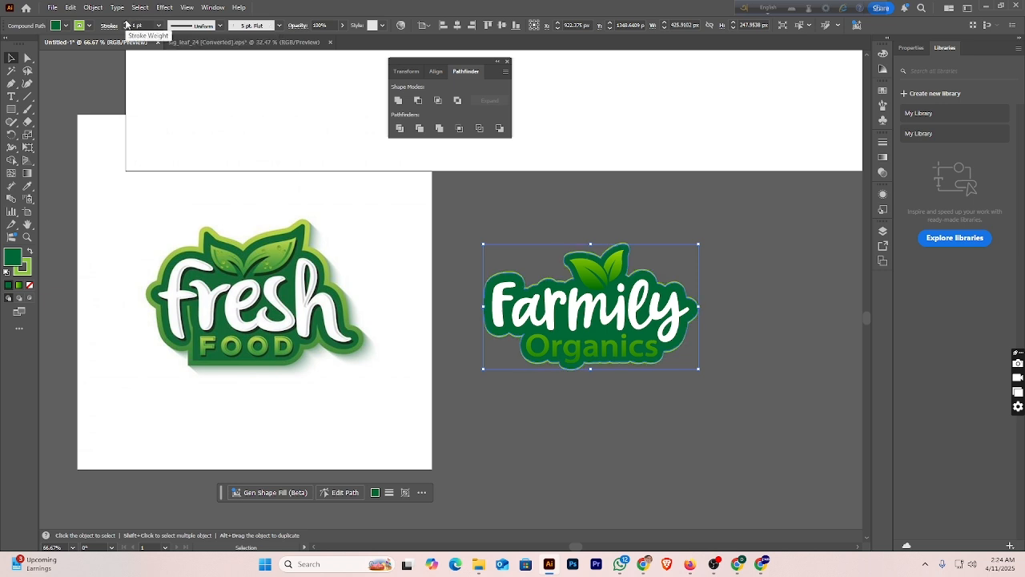
pyautogui.click(126, 23)
pyautogui.click(125, 23)
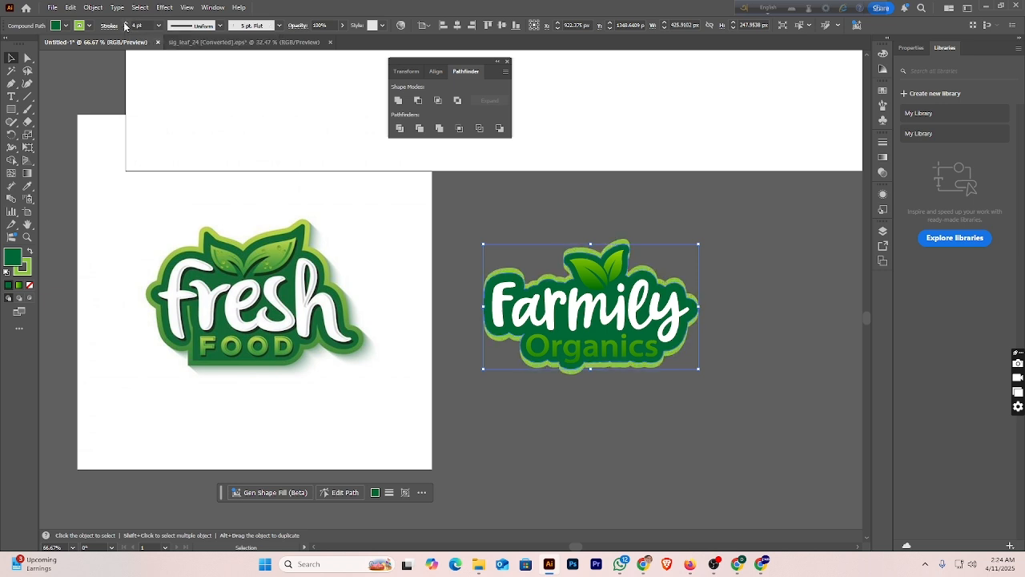
# - Switch the contour's stroke to the Touch Calligraphic brush and set its weight to 2 pt
pyautogui.click(221, 26)
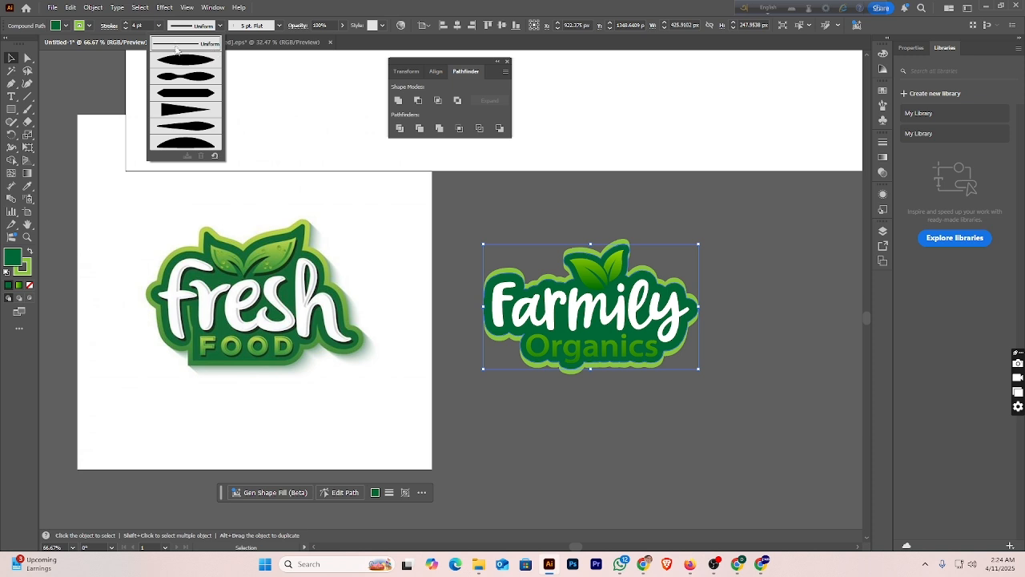
pyautogui.click(279, 27)
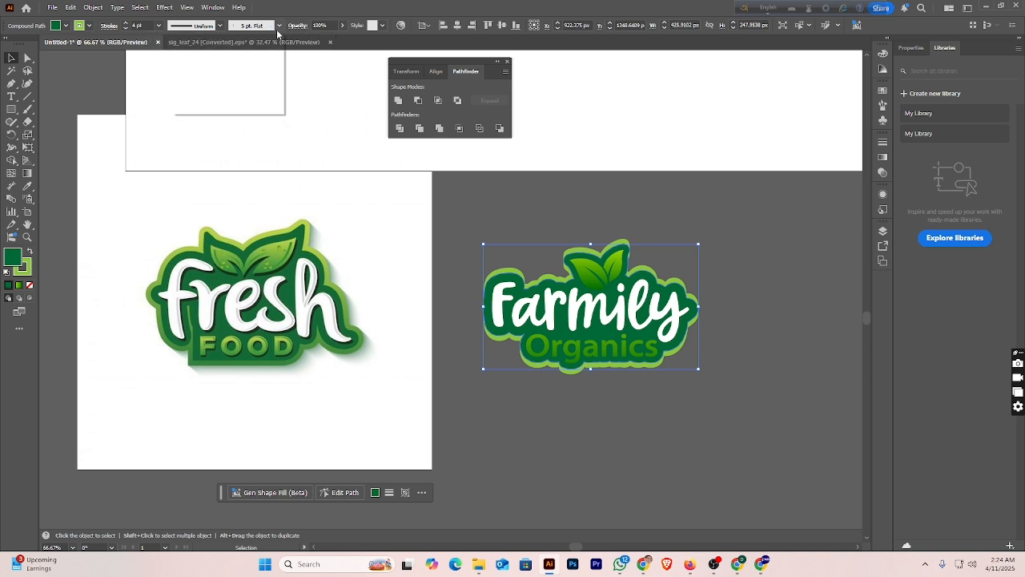
pyautogui.click(237, 49)
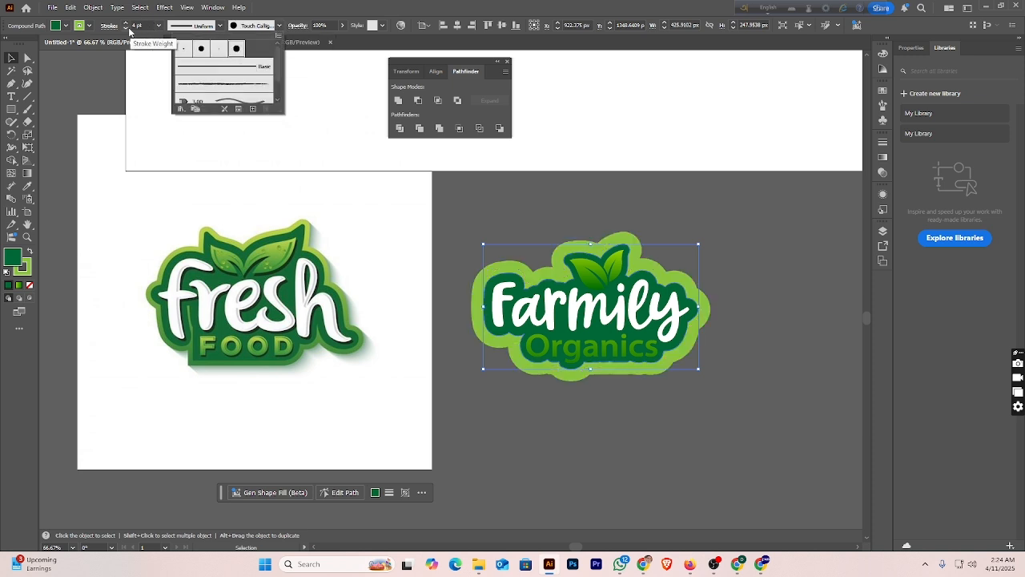
pyautogui.click(126, 29)
pyautogui.click(126, 29)
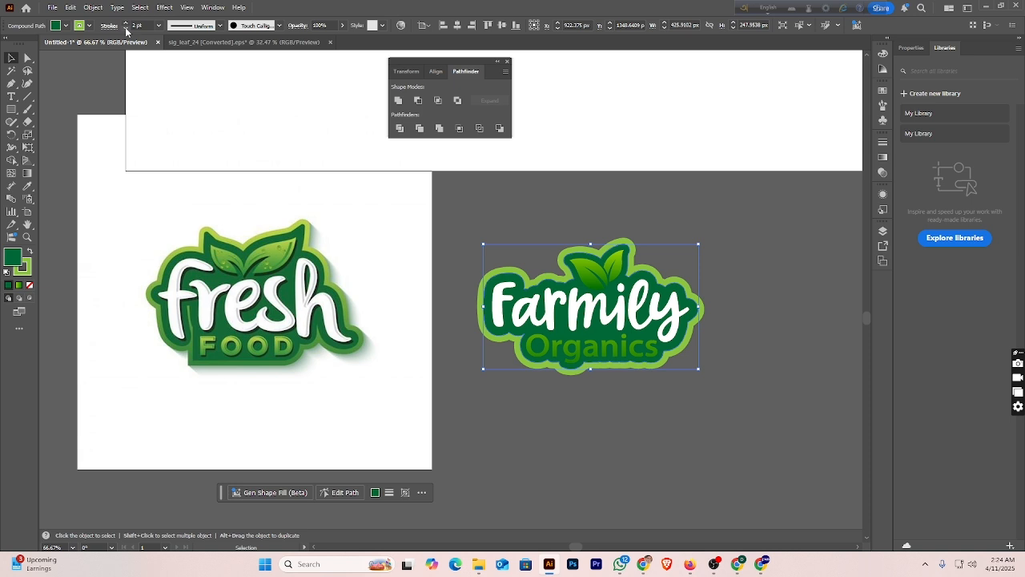
pyautogui.click(126, 29)
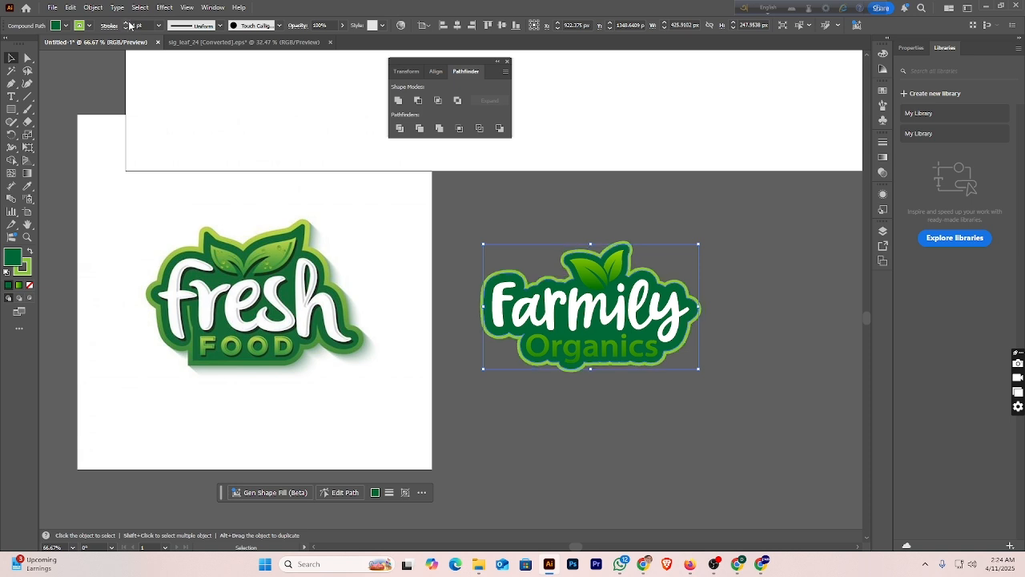
pyautogui.click(128, 24)
pyautogui.click(561, 220)
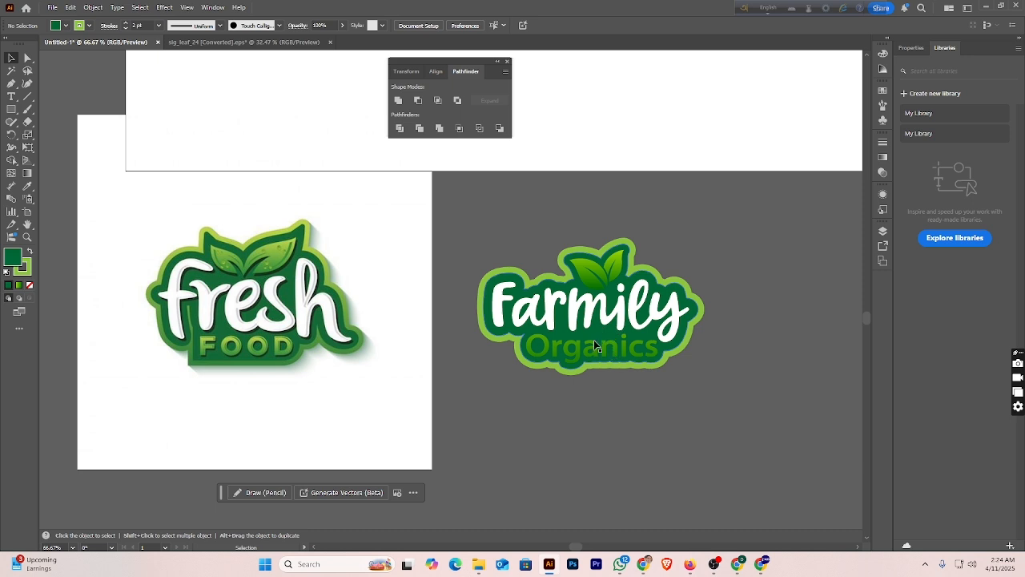
# - Lock the Fresh Food reference image in place
pyautogui.click(673, 321)
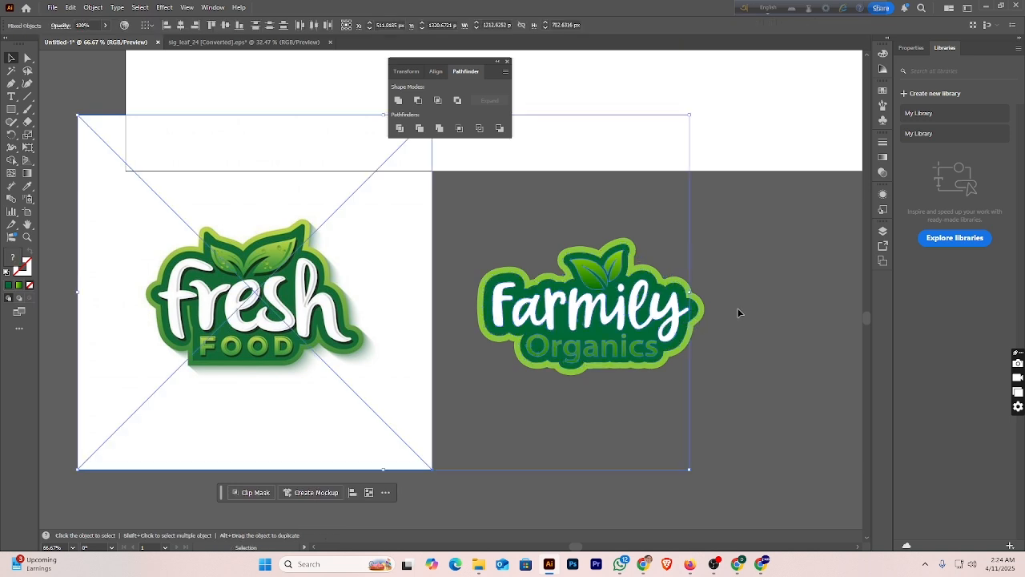
pyautogui.click(761, 314)
pyautogui.click(389, 288)
pyautogui.press('a')
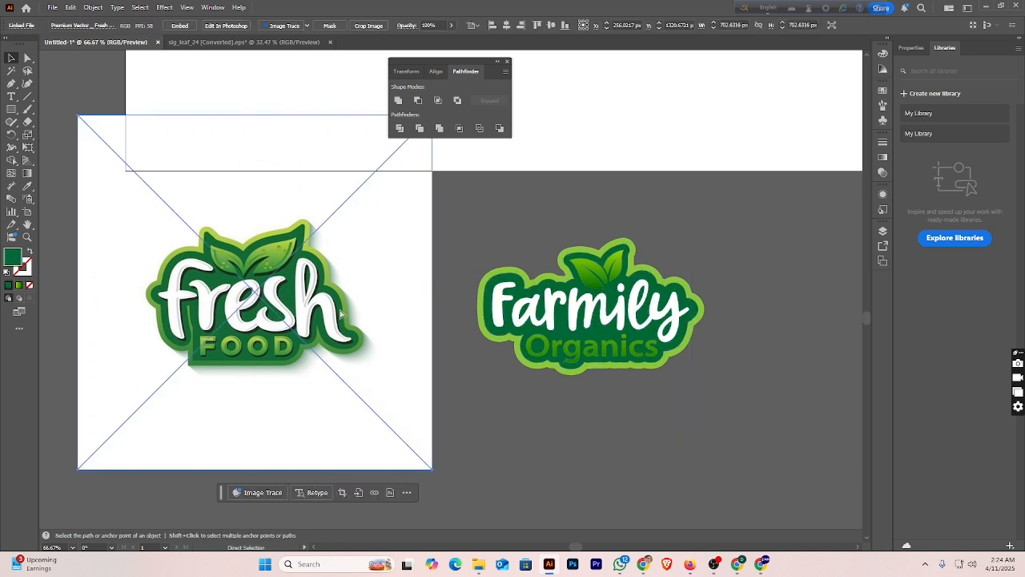
pyautogui.hotkey('ctrl', '2')
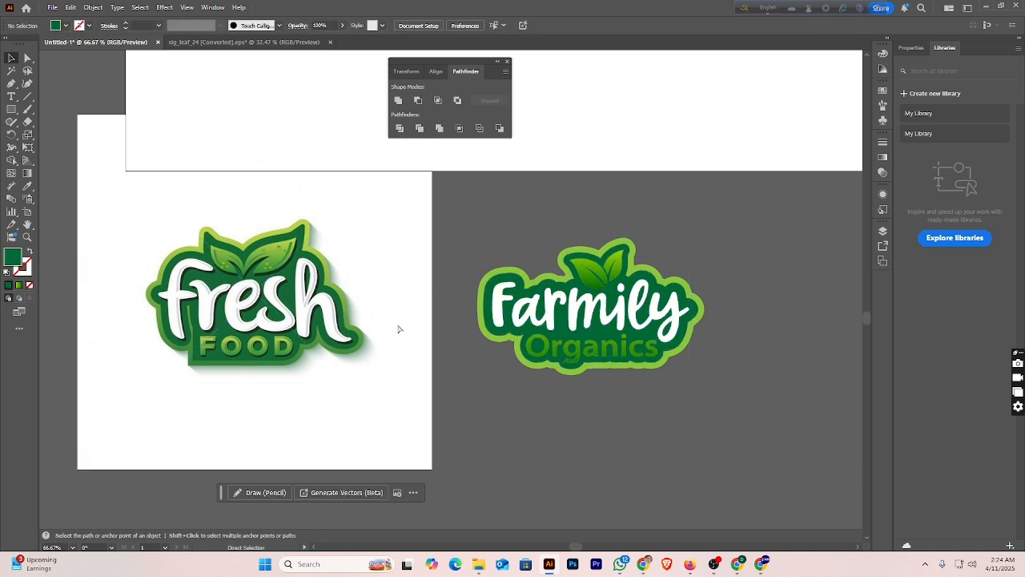
# - Start a Drop Shadow effect on the white Farmily lettering and move its settings clear of the artwork
pyautogui.click(528, 307)
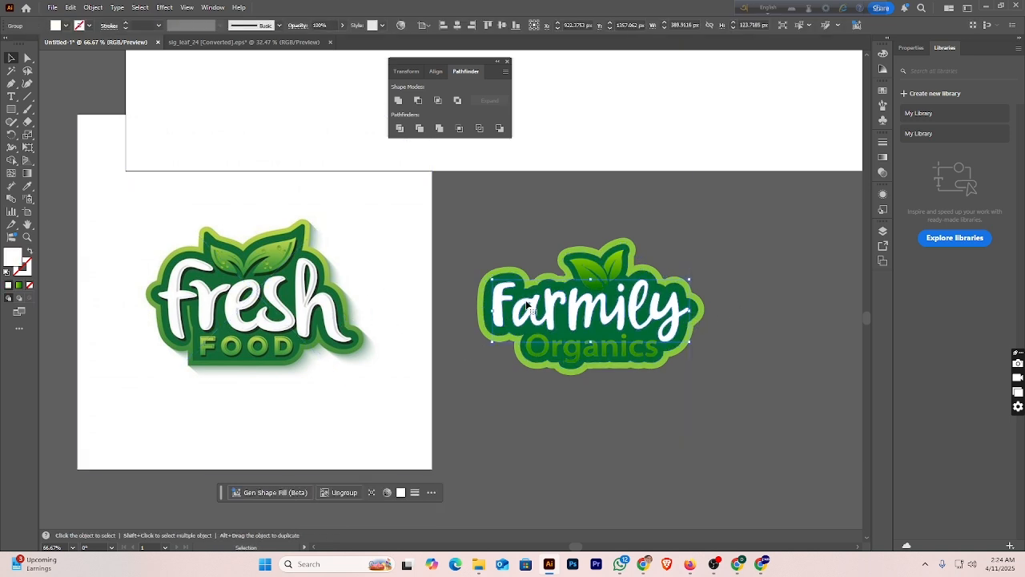
pyautogui.click(163, 8)
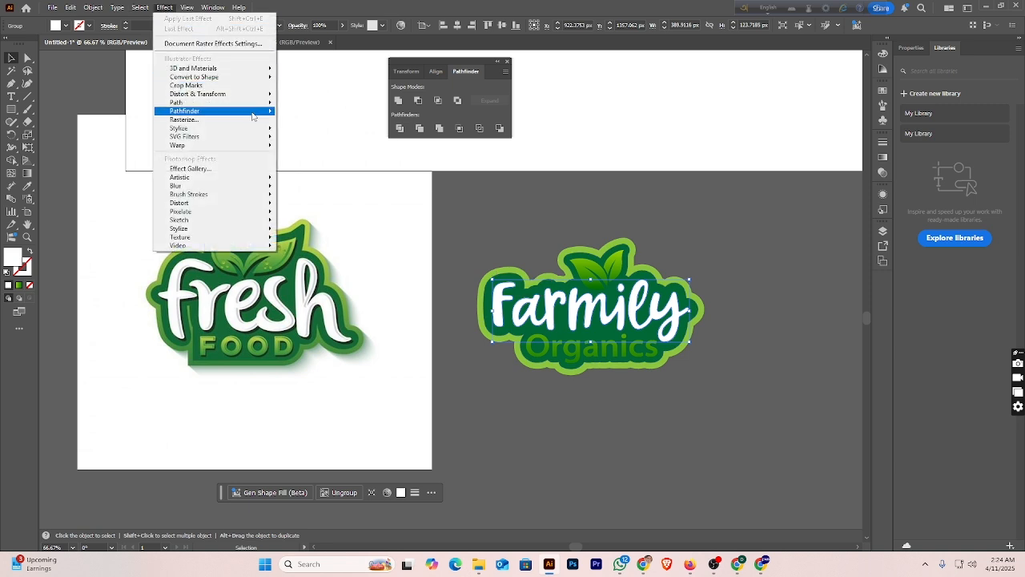
pyautogui.moveTo(240, 128)
pyautogui.click(321, 131)
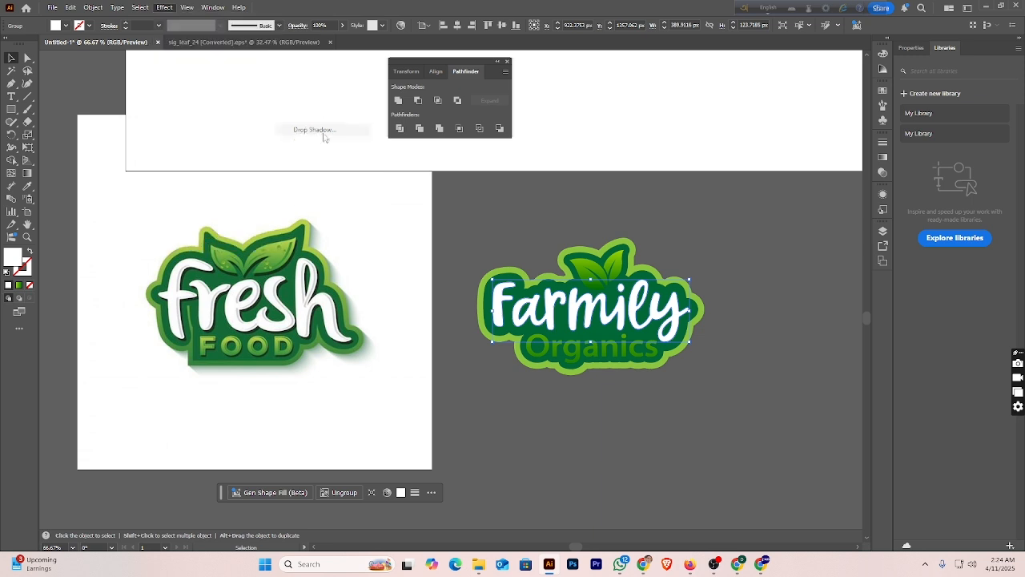
pyautogui.moveTo(528, 207); pyautogui.dragTo(836, 131)
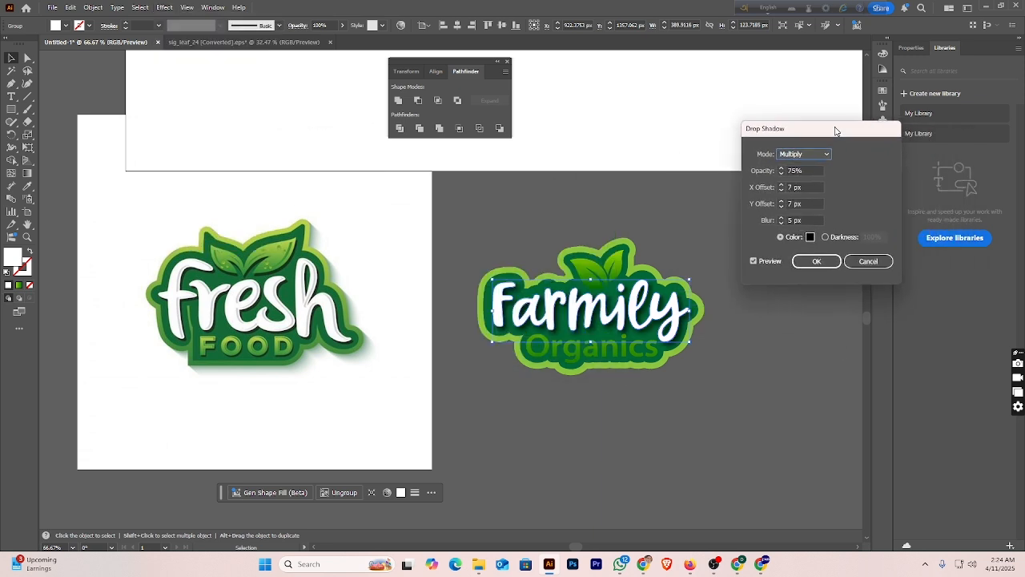
# - Try a 58% opacity for the Farmily lettering's drop shadow
pyautogui.click(782, 173)
pyautogui.click(782, 173)
pyautogui.click(782, 173)
pyautogui.click(782, 173)
pyautogui.click(781, 173)
pyautogui.click(782, 173)
pyautogui.click(781, 173)
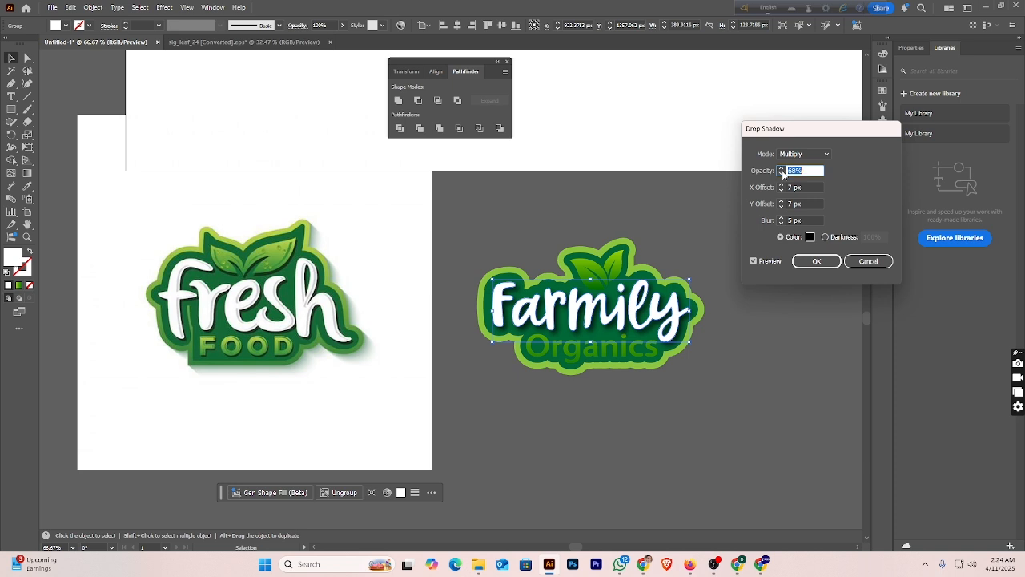
pyautogui.click(781, 173)
pyautogui.click(781, 173)
pyautogui.click(782, 173)
pyautogui.click(782, 173)
pyautogui.click(782, 173)
# - Try an X offset of 2 px for the lettering's shadow
pyautogui.click(781, 191)
pyautogui.click(781, 191)
pyautogui.click(781, 191)
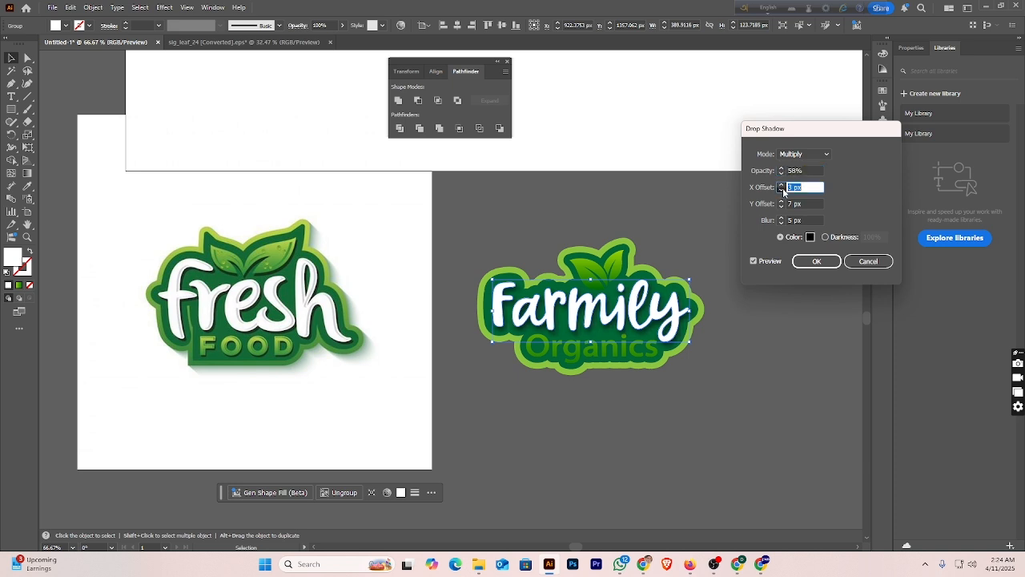
pyautogui.click(782, 191)
pyautogui.click(781, 190)
# - Try a Y offset of 4 px and an X offset of 7 px for the lettering's shadow
pyautogui.click(781, 201)
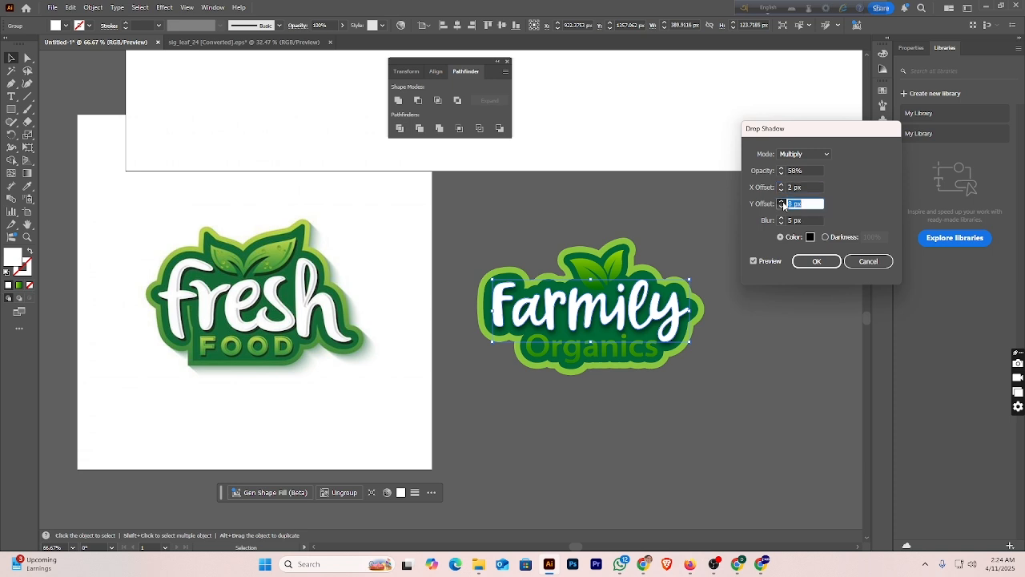
pyautogui.click(781, 201)
pyautogui.click(781, 201)
pyautogui.click(781, 207)
pyautogui.click(781, 207)
pyautogui.click(781, 207)
pyautogui.click(781, 206)
pyautogui.click(781, 207)
pyautogui.click(781, 207)
pyautogui.click(782, 190)
pyautogui.click(782, 191)
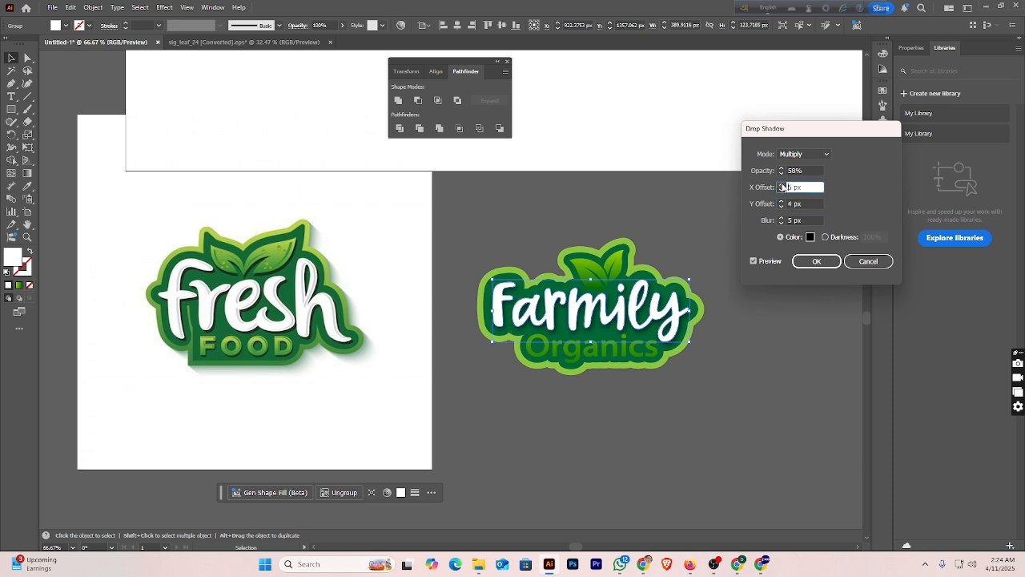
pyautogui.click(783, 190)
# - Try an 84% opacity for the Farmily lettering's drop shadow
pyautogui.click(782, 173)
pyautogui.click(781, 173)
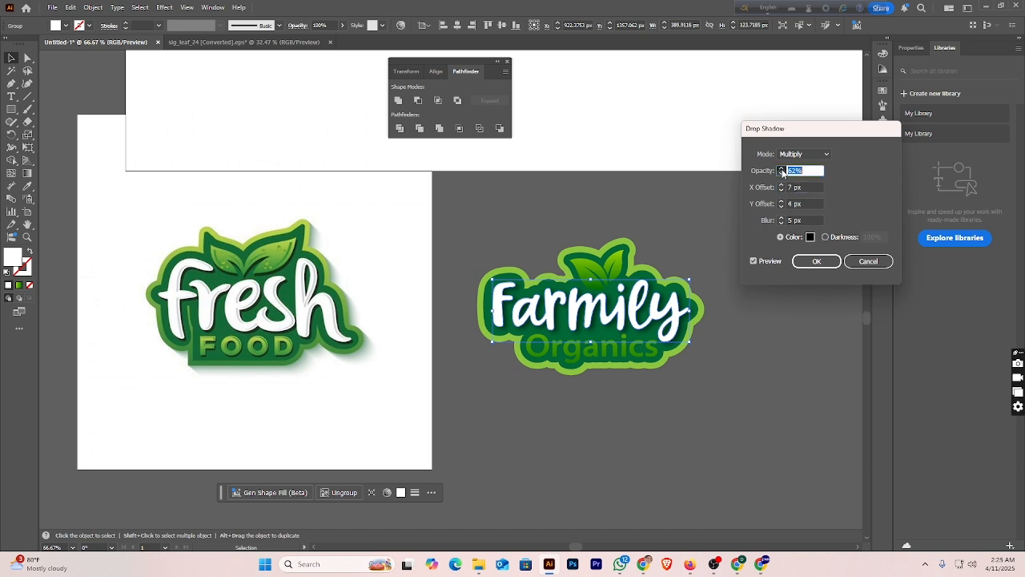
pyautogui.click(782, 173)
pyautogui.click(781, 168)
pyautogui.click(782, 168)
pyautogui.click(781, 168)
pyautogui.click(781, 169)
pyautogui.click(782, 168)
pyautogui.click(781, 169)
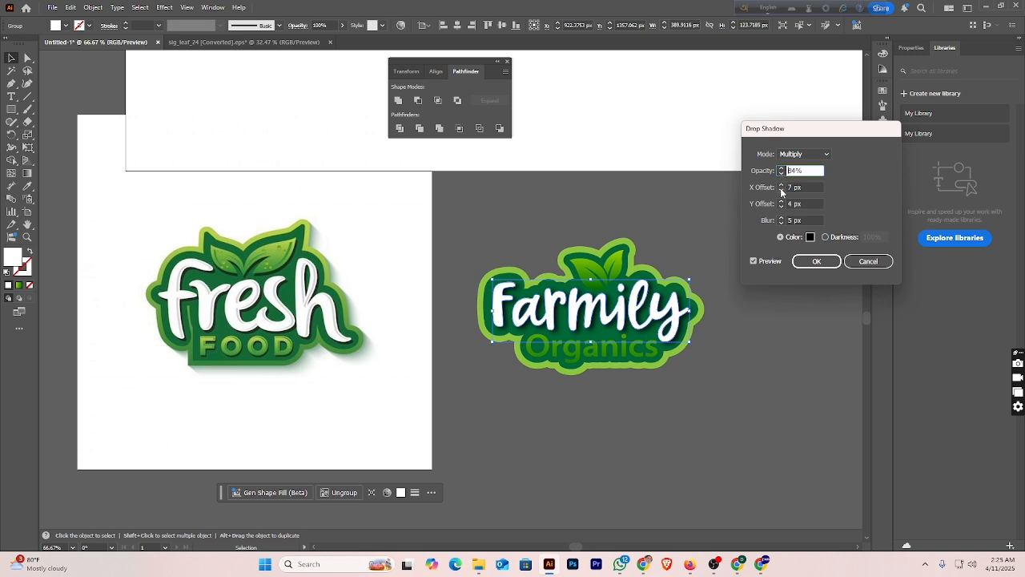
# - Set the lettering shadow's blur to 0 px
pyautogui.click(782, 224)
pyautogui.click(782, 223)
pyautogui.click(782, 223)
pyautogui.click(782, 223)
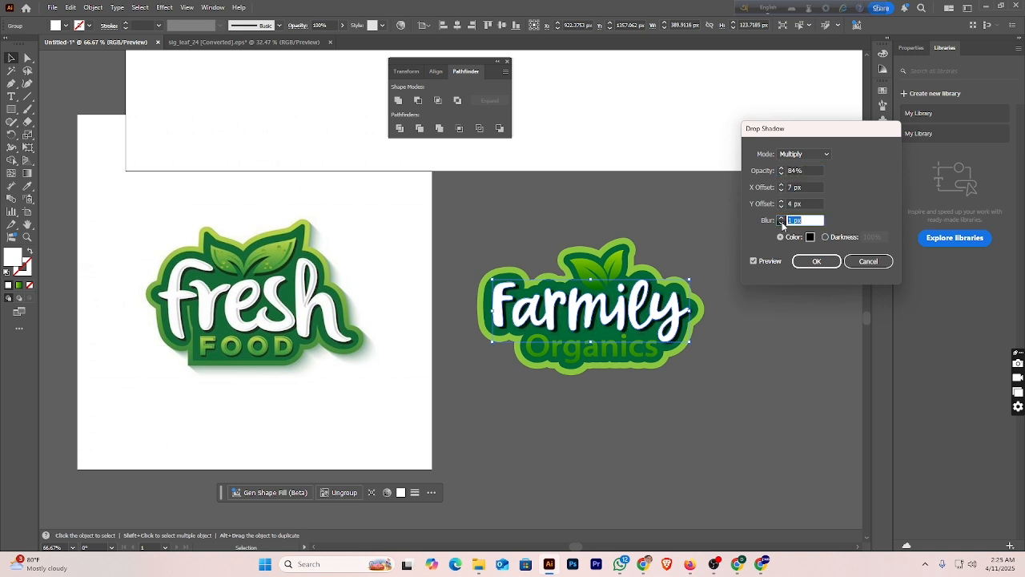
pyautogui.click(781, 224)
pyautogui.click(782, 224)
# - Try an X offset of 6 px and an opacity of 81% for the lettering's shadow
pyautogui.click(781, 190)
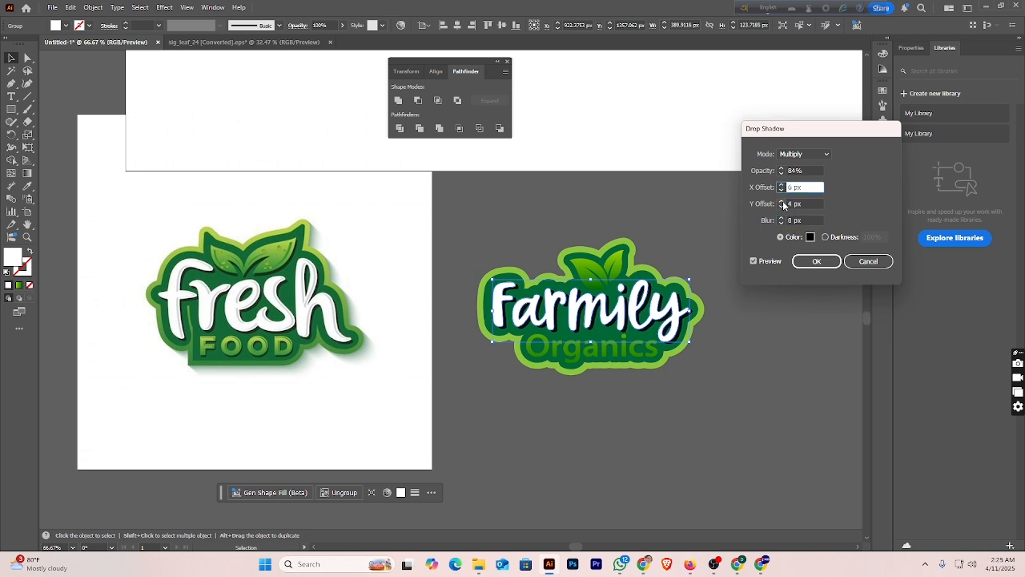
pyautogui.click(781, 201)
pyautogui.click(782, 207)
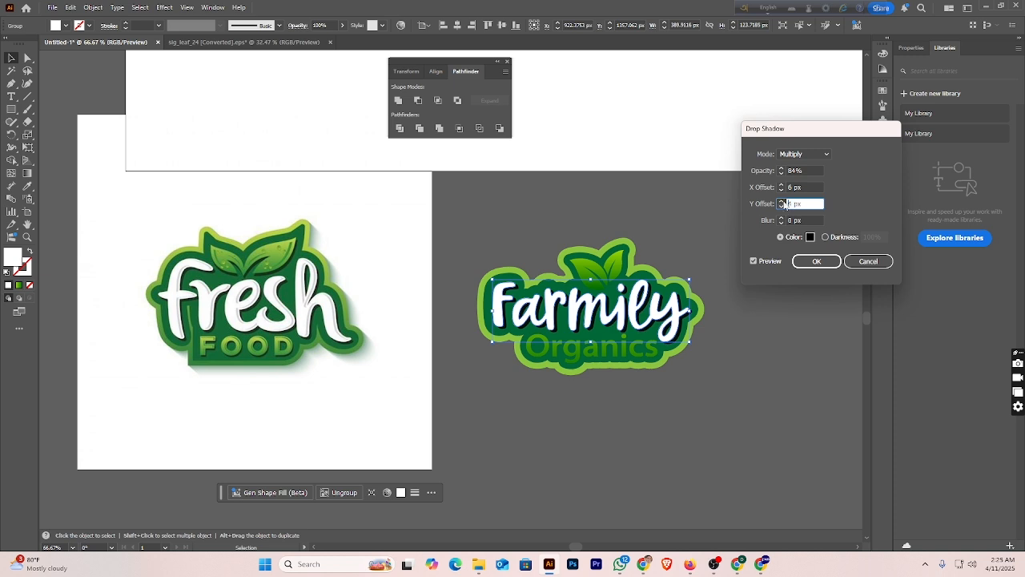
pyautogui.click(781, 174)
pyautogui.click(781, 174)
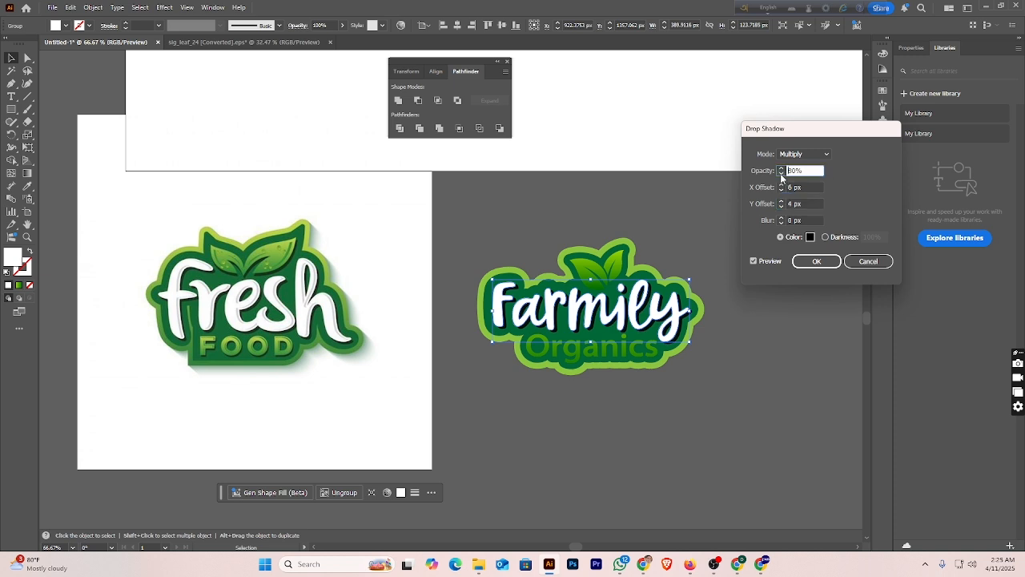
pyautogui.click(781, 174)
# - Set the lettering shadow's Y offset to 3 px and its X offset to 5 px
pyautogui.click(782, 203)
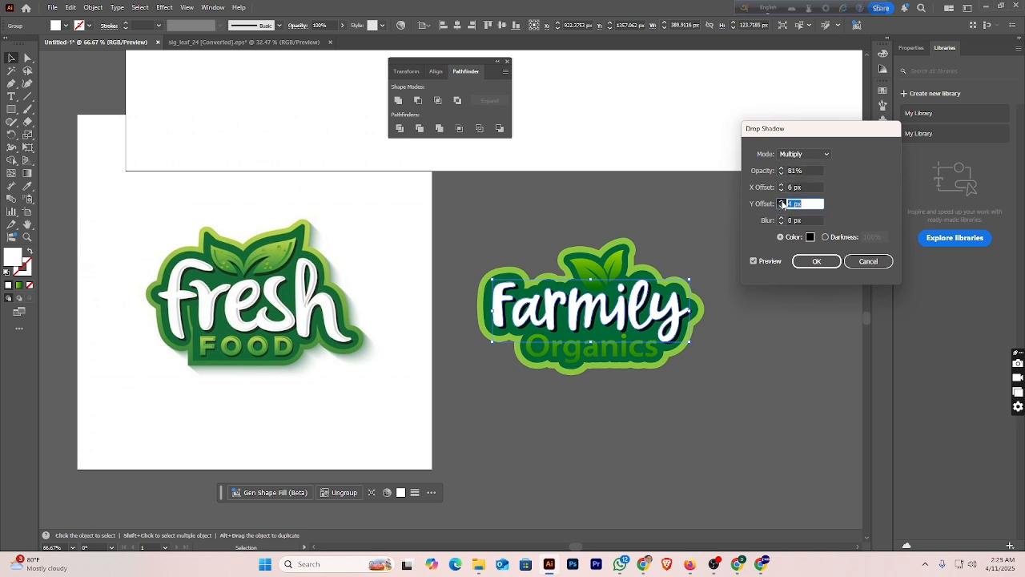
pyautogui.click(781, 208)
pyautogui.click(782, 208)
pyautogui.click(781, 190)
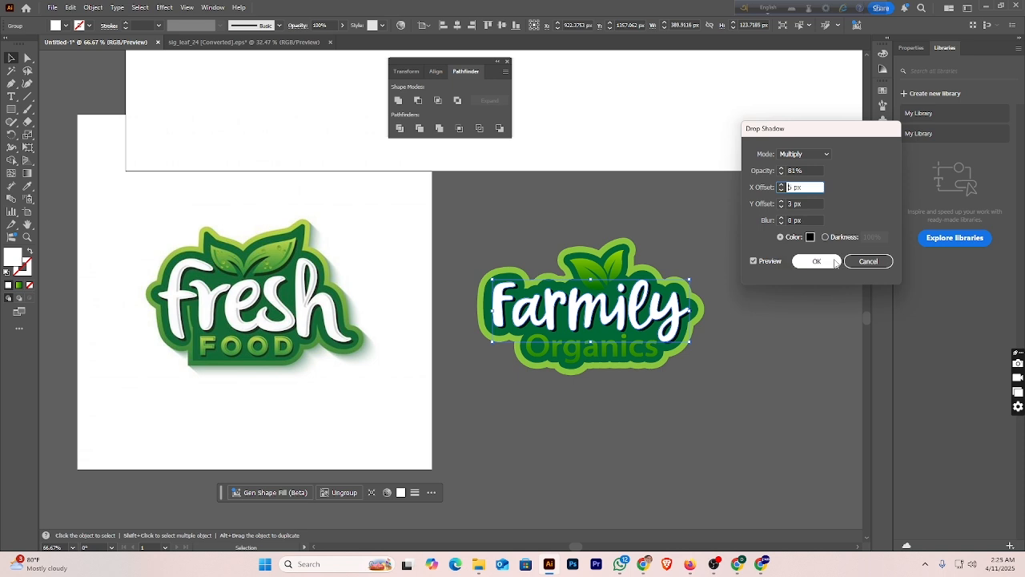
# - Set the shadow's opacity to 50% and apply the drop shadow to the Farmily lettering
pyautogui.click(782, 173)
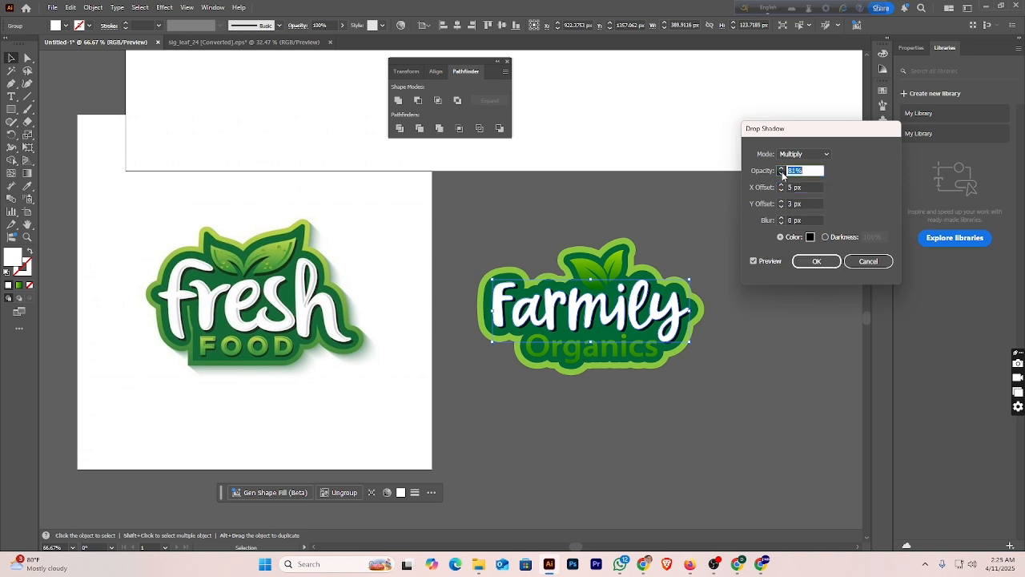
pyautogui.click(781, 173)
pyautogui.click(782, 173)
pyautogui.click(782, 173)
pyautogui.click(782, 173)
pyautogui.click(781, 173)
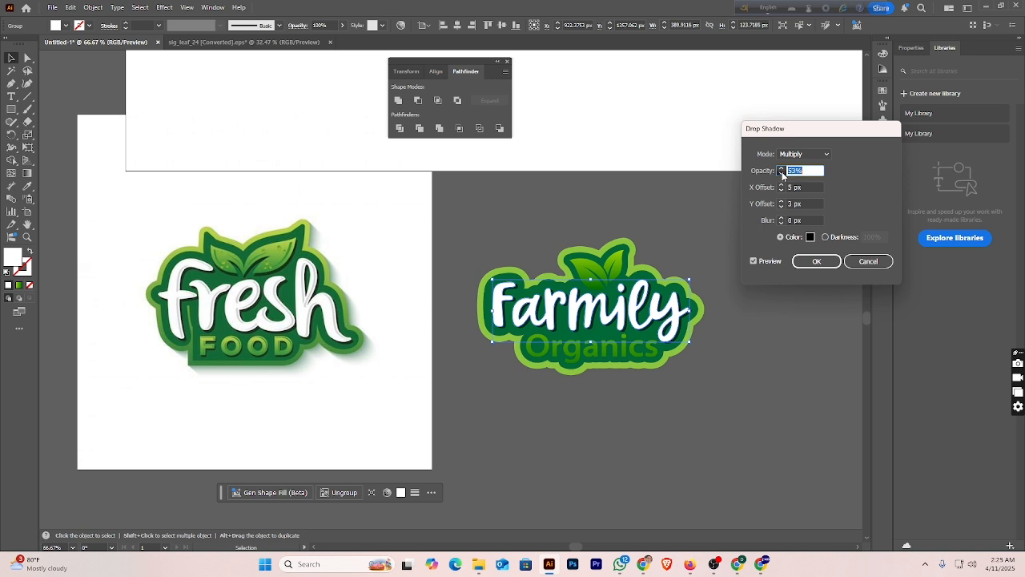
pyautogui.click(782, 173)
pyautogui.click(781, 173)
pyautogui.click(782, 173)
pyautogui.click(782, 173)
pyautogui.click(781, 173)
pyautogui.click(782, 173)
pyautogui.click(782, 168)
pyautogui.click(781, 169)
pyautogui.click(817, 261)
pyautogui.click(765, 269)
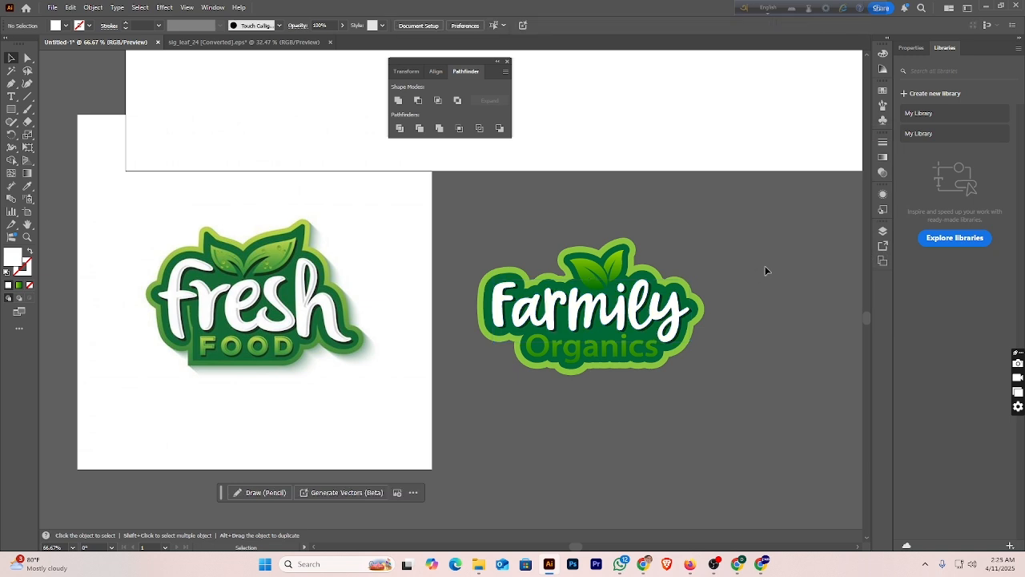
# - Apply a Multiply drop shadow to the Organics lettering with 50% opacity, 5 px X offset, 3 px Y offset and 0 px blur
pyautogui.click(651, 352)
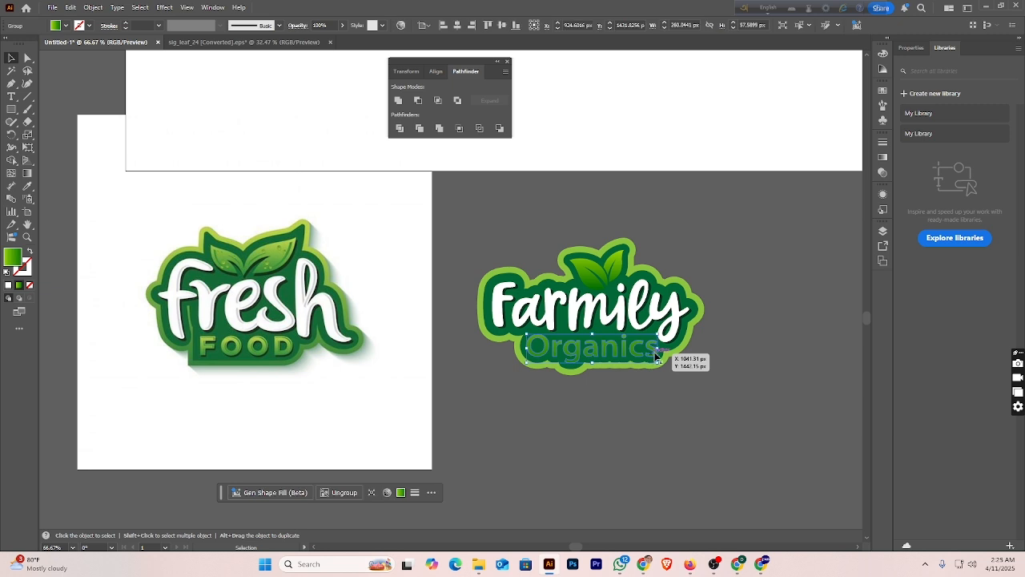
pyautogui.click(164, 8)
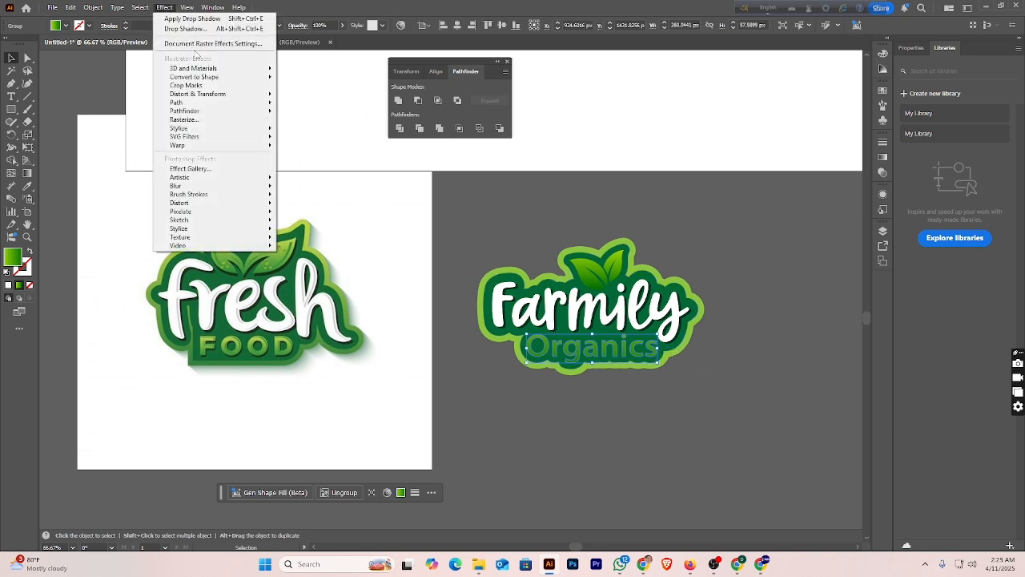
pyautogui.moveTo(271, 132)
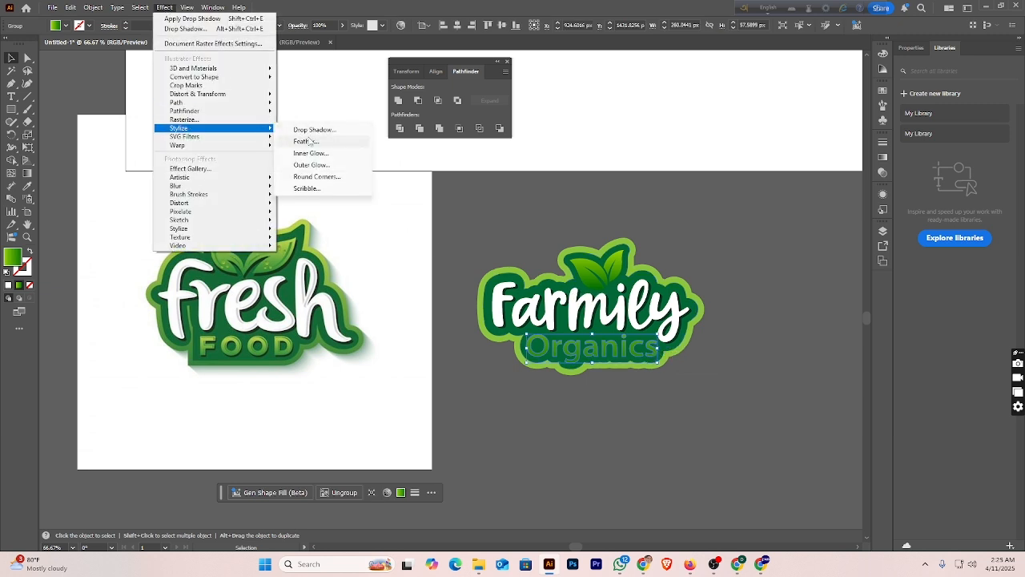
pyautogui.click(314, 130)
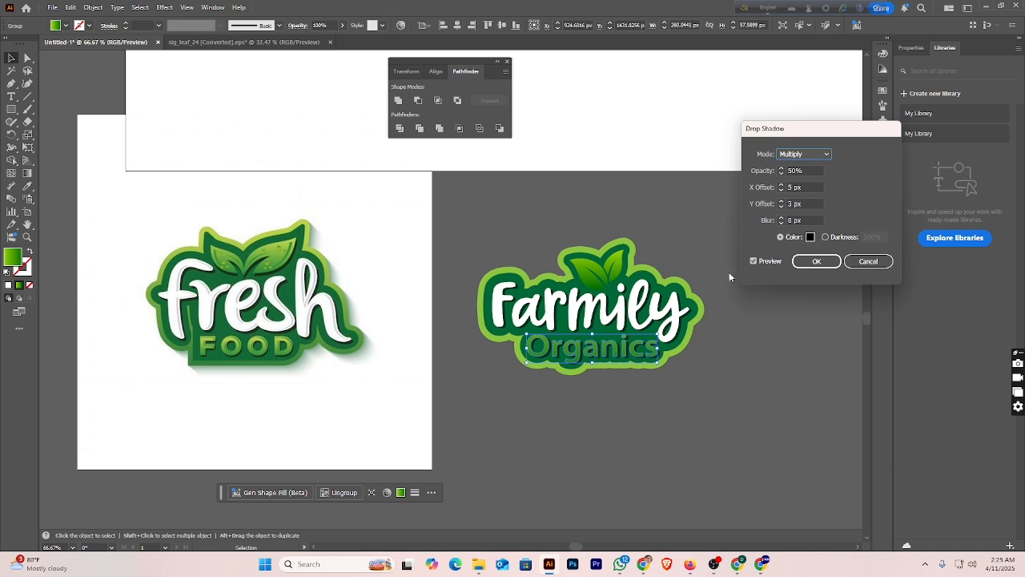
pyautogui.click(806, 265)
pyautogui.click(757, 311)
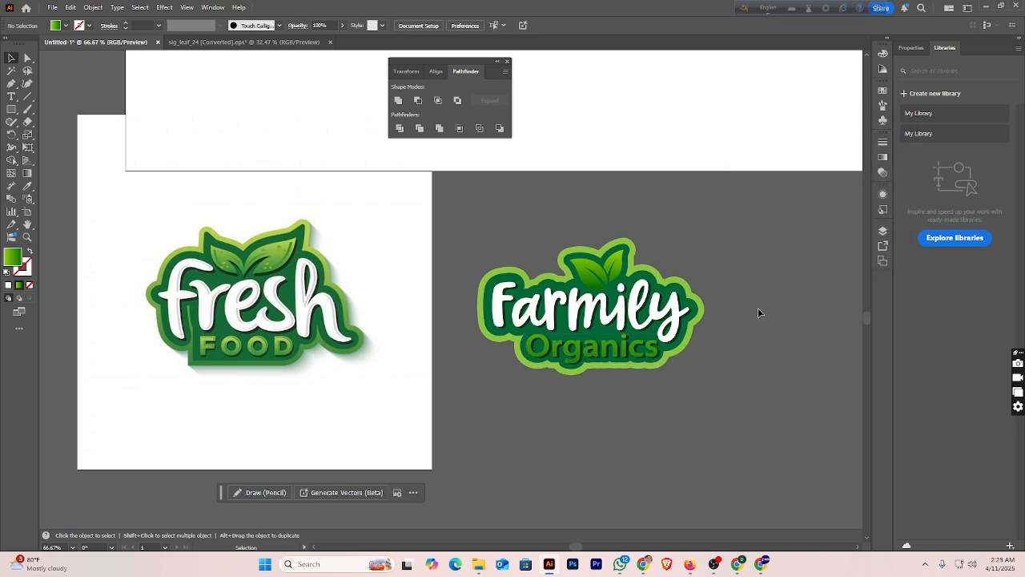
# - Start a Multiply drop shadow on the leaf sprout with 50% opacity, 0 px blur and a 2 px X offset
pyautogui.click(616, 266)
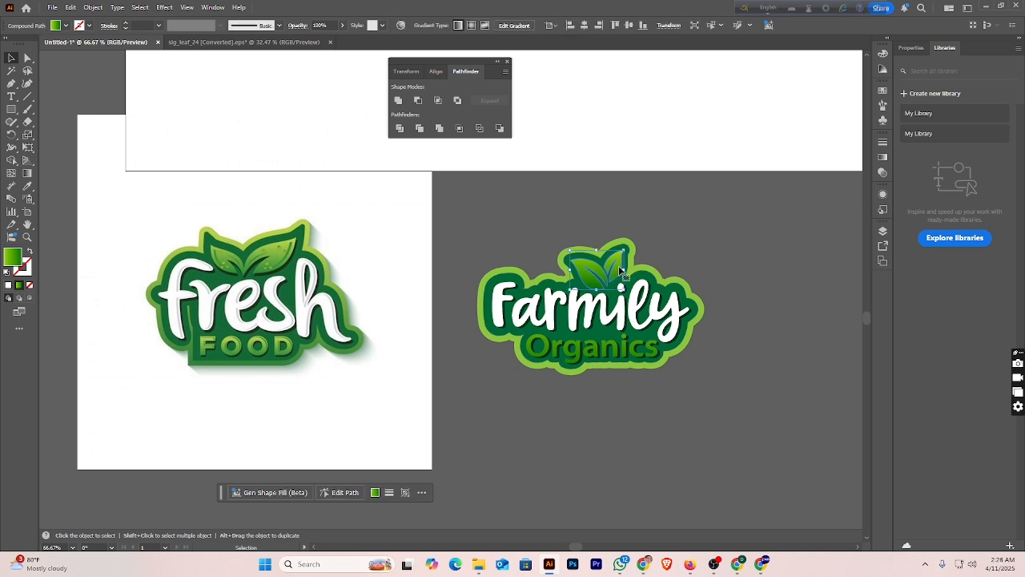
pyautogui.click(164, 7)
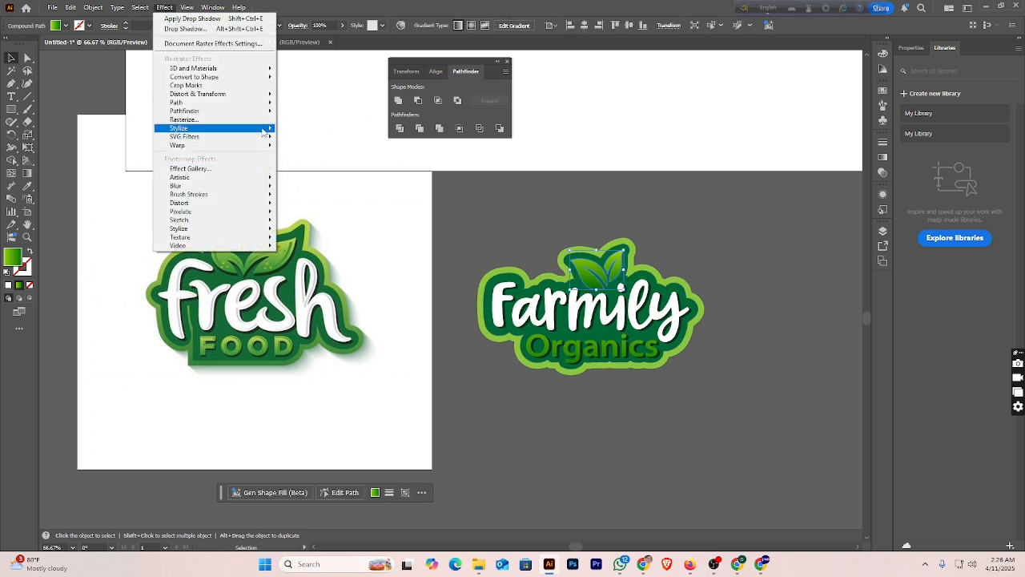
pyautogui.moveTo(256, 128)
pyautogui.click(308, 130)
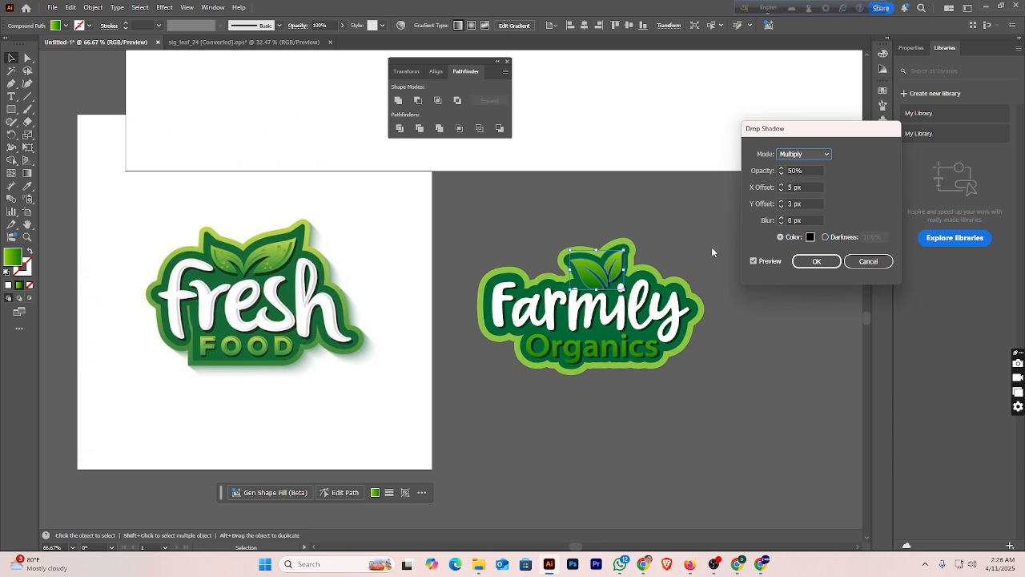
pyautogui.click(781, 186)
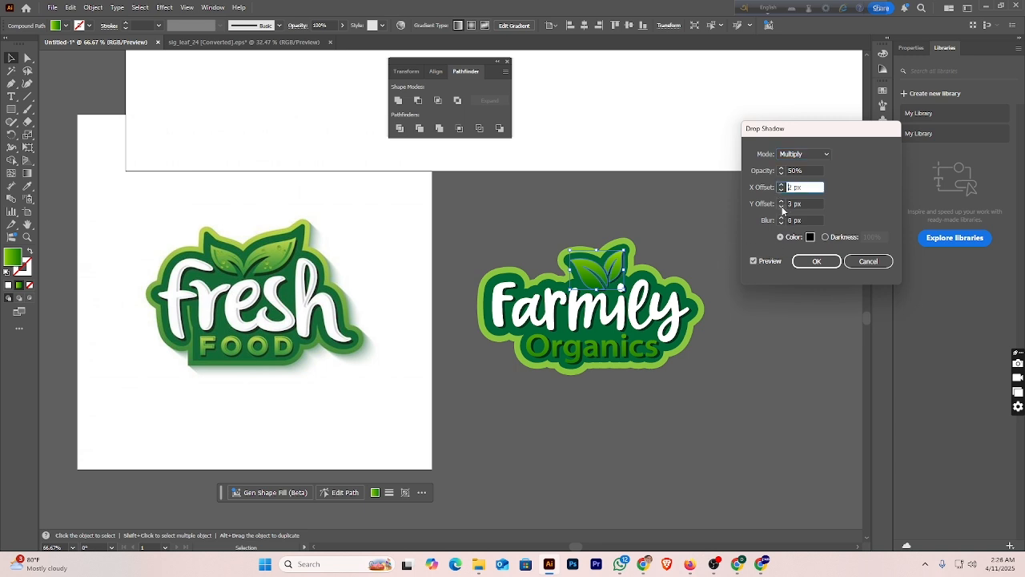
# - Increase the leaf shadow's Y offset and apply the drop shadow to the sprout
pyautogui.click(783, 205)
pyautogui.click(782, 206)
pyautogui.click(782, 201)
pyautogui.click(782, 201)
pyautogui.click(781, 201)
pyautogui.click(781, 201)
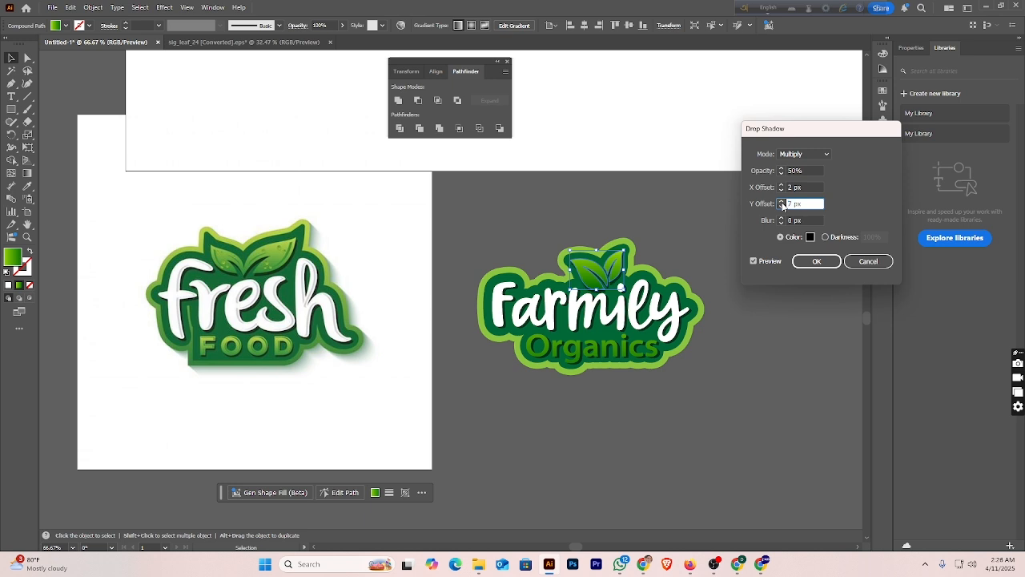
pyautogui.click(783, 206)
pyautogui.click(819, 268)
pyautogui.click(793, 303)
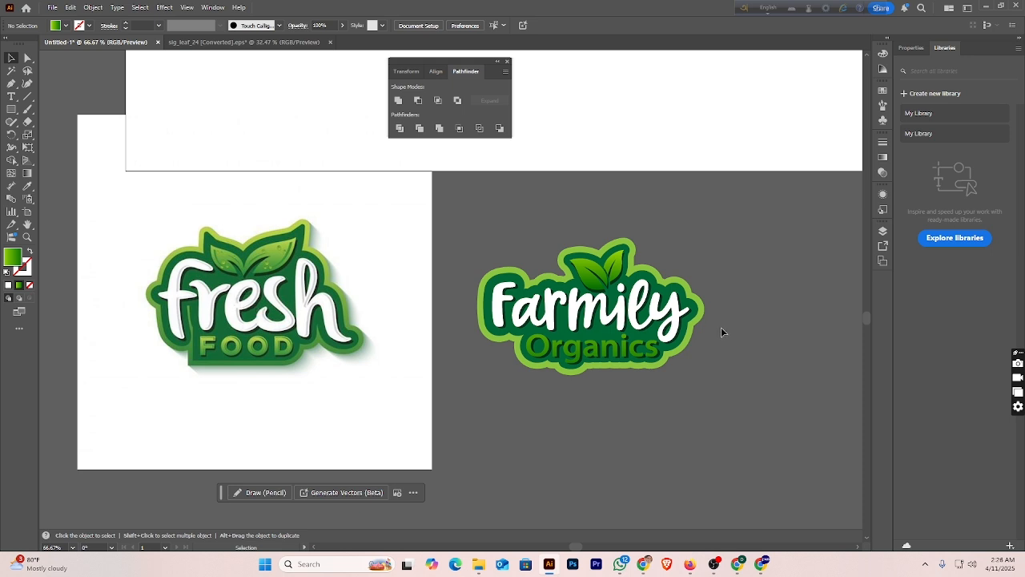
# - Draw an unfilled vertical highlight line about 32 px long inside the upper stem of the F with the Pen tool
pyautogui.scroll(5, 721, 329)
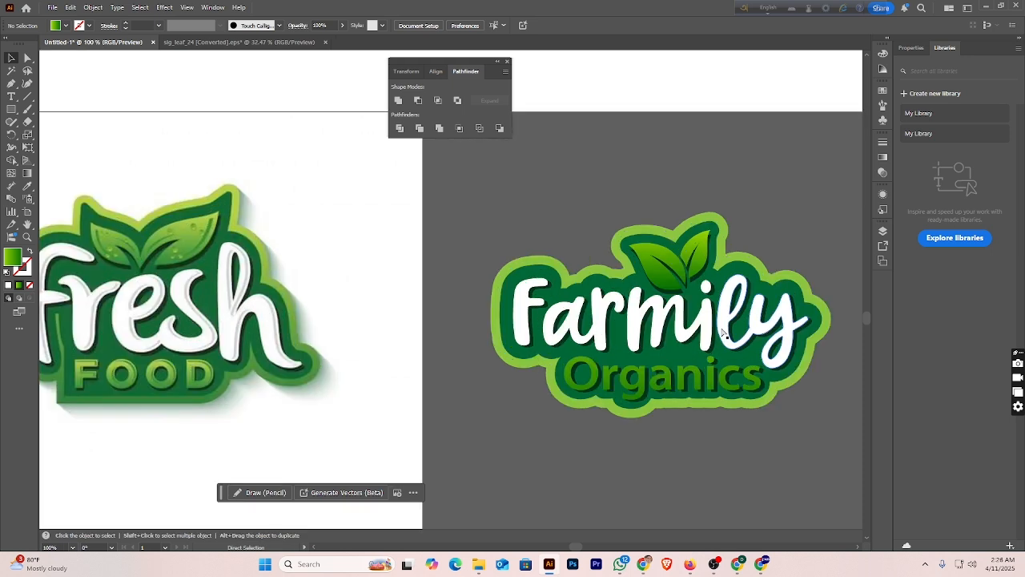
pyautogui.moveTo(655, 338); pyautogui.dragTo(593, 331)
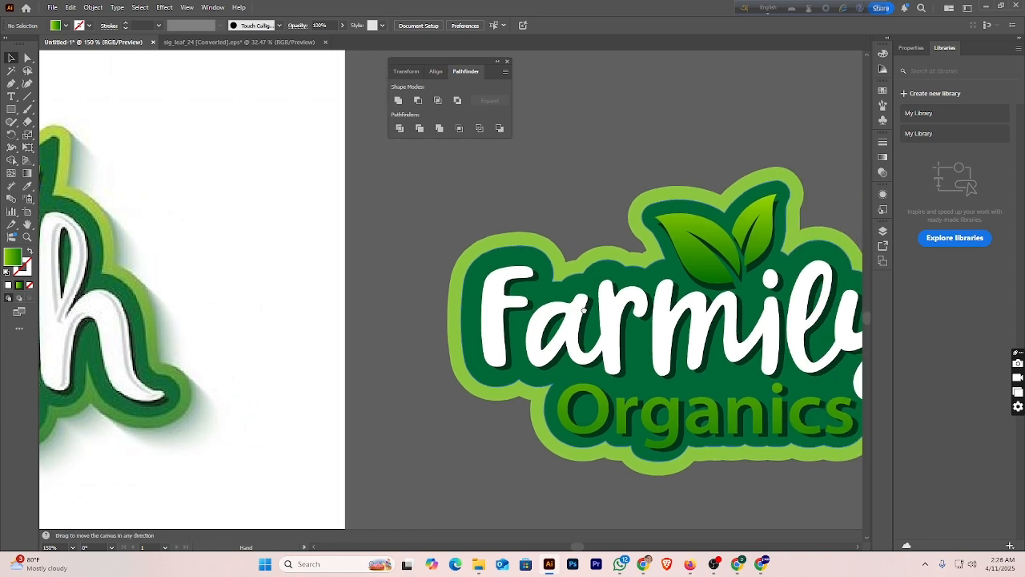
pyautogui.scroll(-2, 264, 256)
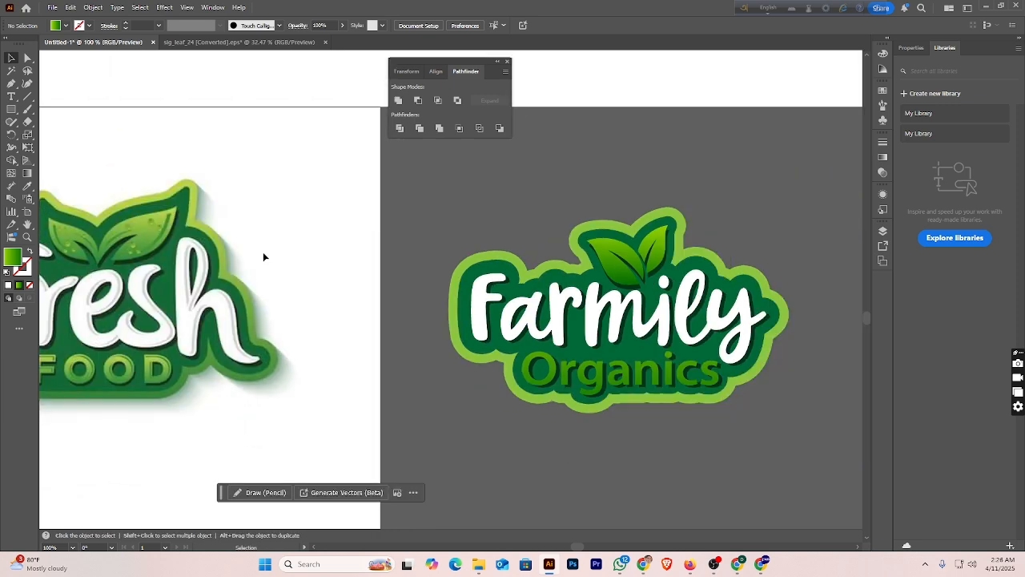
pyautogui.moveTo(270, 265); pyautogui.dragTo(408, 242)
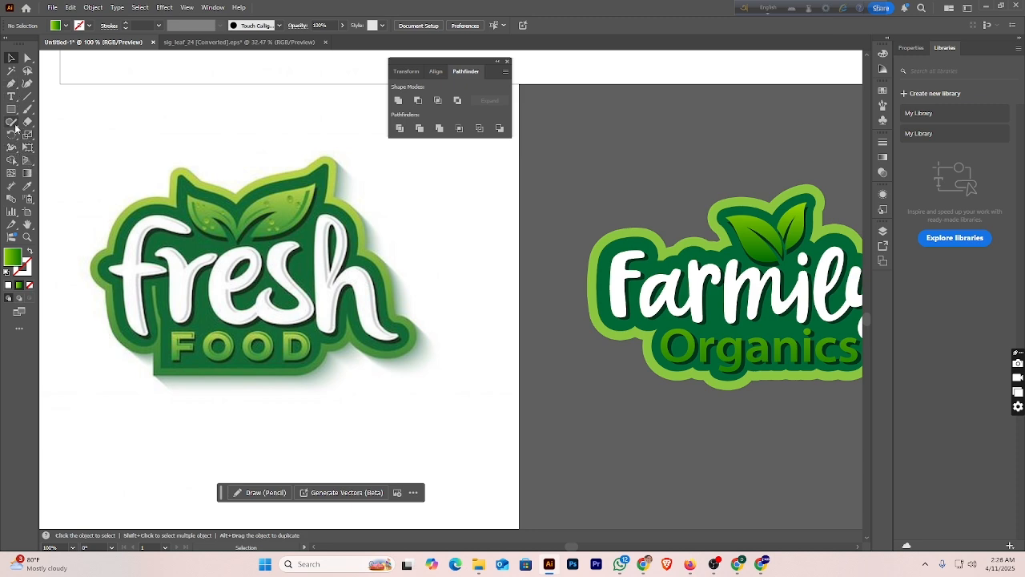
pyautogui.moveTo(14, 125); pyautogui.dragTo(57, 140)
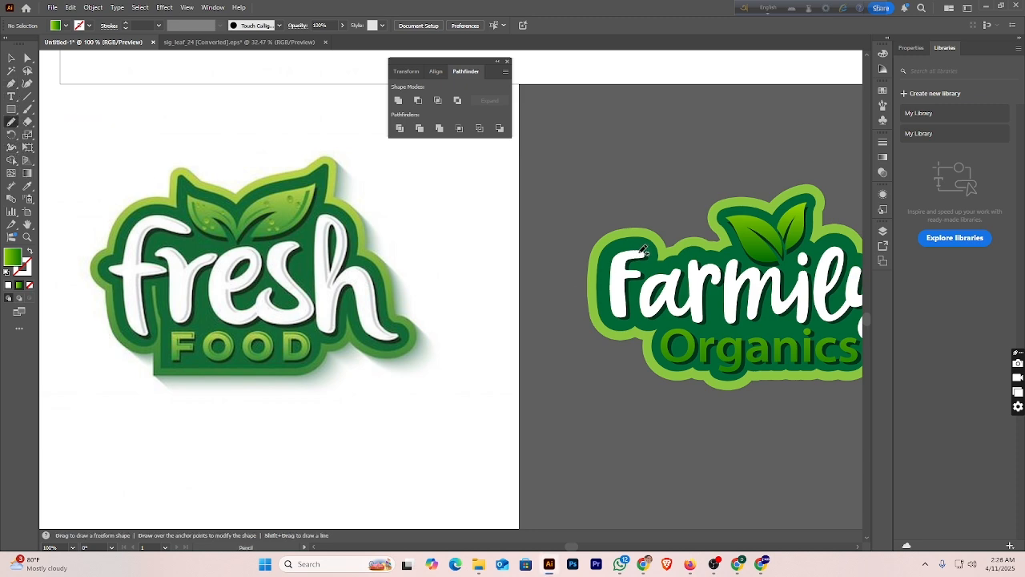
pyautogui.click(29, 285)
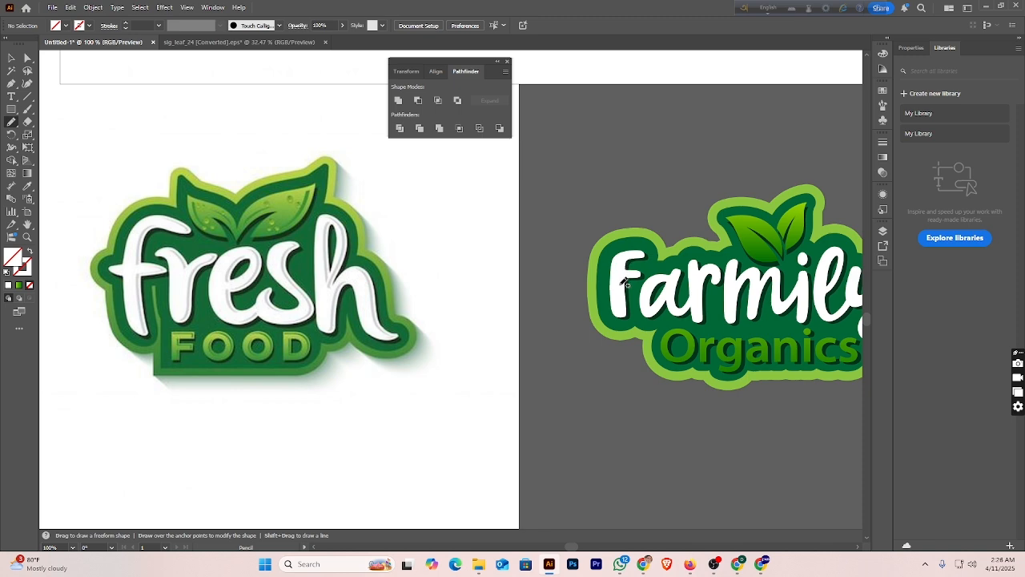
pyautogui.moveTo(620, 287); pyautogui.dragTo(626, 288)
pyautogui.hotkey('ctrl', 'z')
pyautogui.click(11, 83)
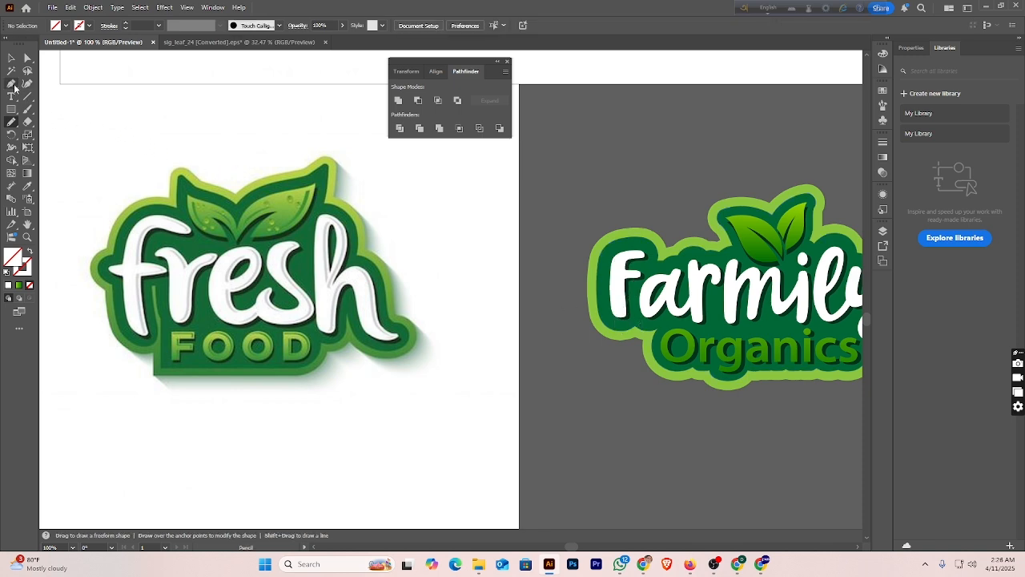
pyautogui.click(621, 259)
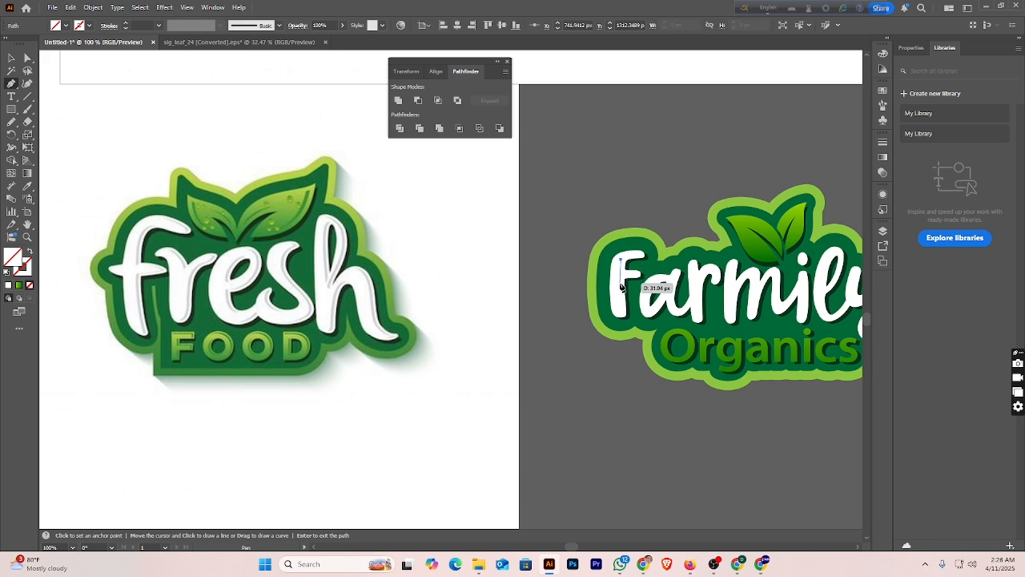
pyautogui.click(621, 286)
pyautogui.moveTo(624, 290); pyautogui.dragTo(621, 289)
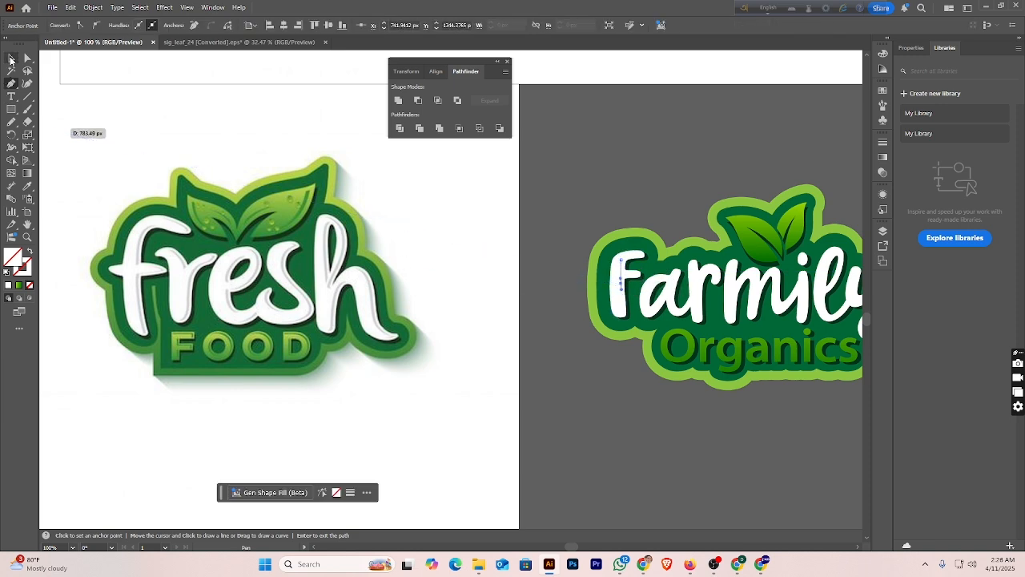
# - Give the highlight line on the F a 3 pt light grey stroke
pyautogui.click(11, 59)
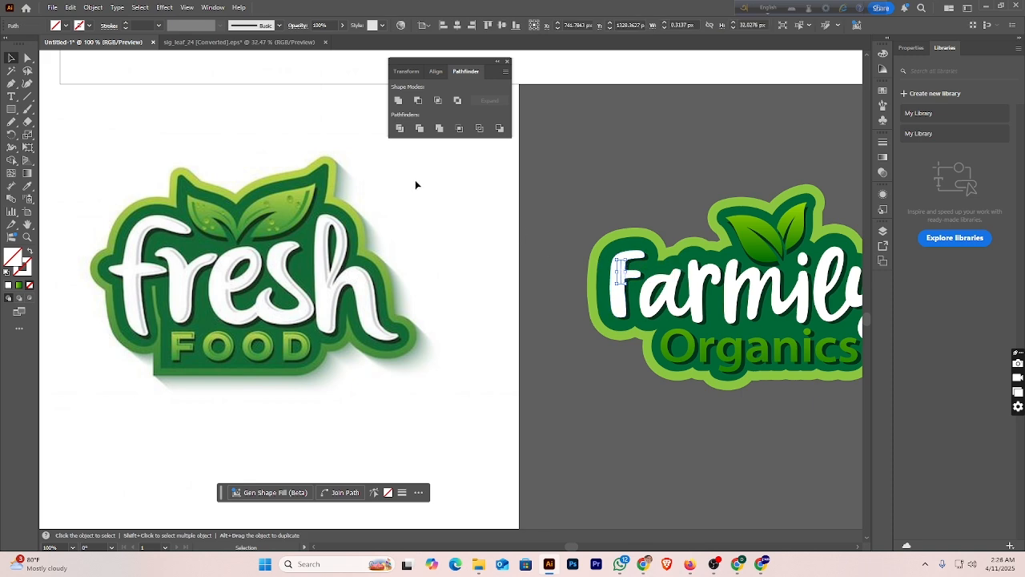
pyautogui.click(126, 24)
pyautogui.click(125, 23)
pyautogui.click(126, 24)
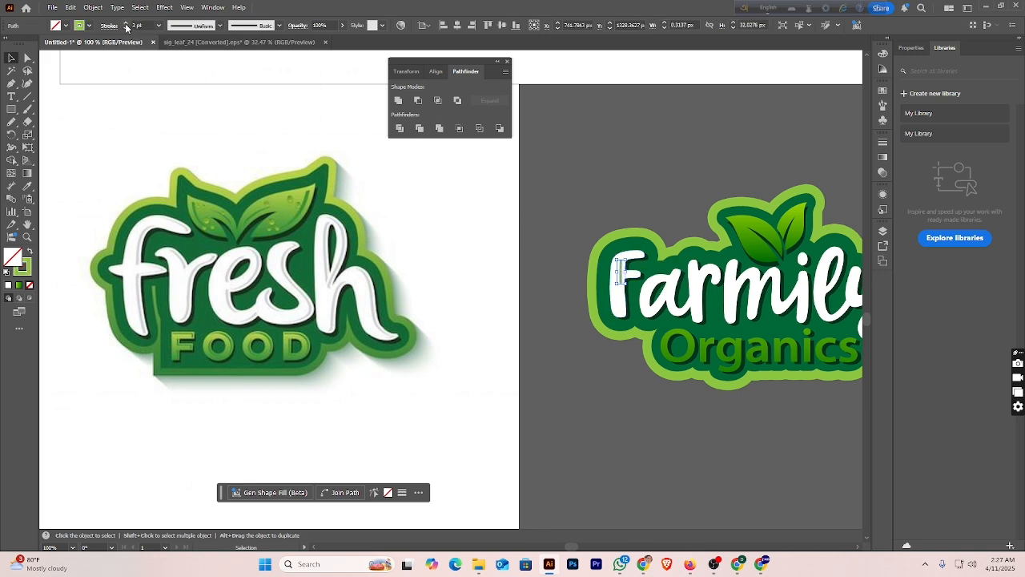
pyautogui.click(90, 26)
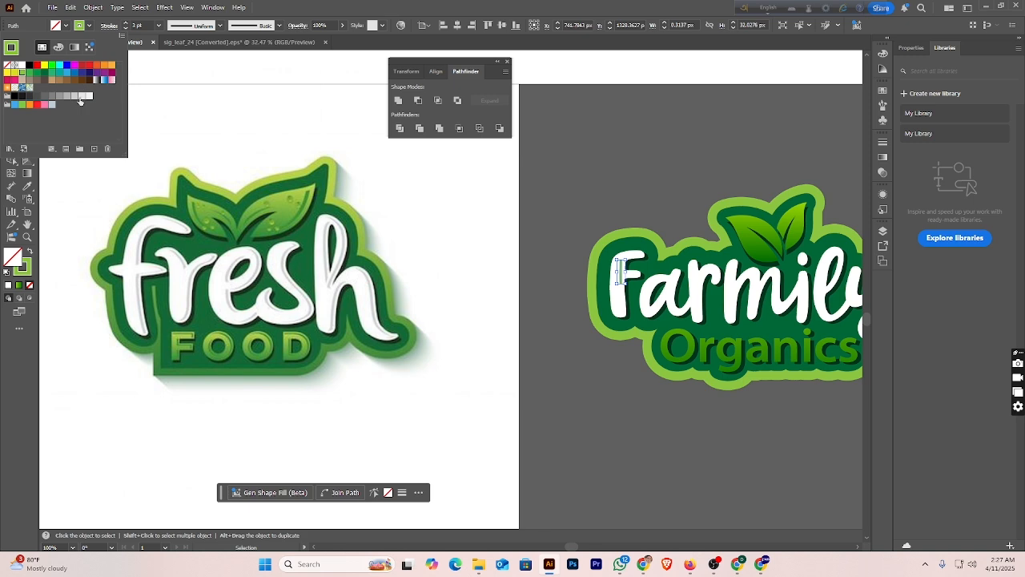
pyautogui.click(82, 97)
pyautogui.click(604, 193)
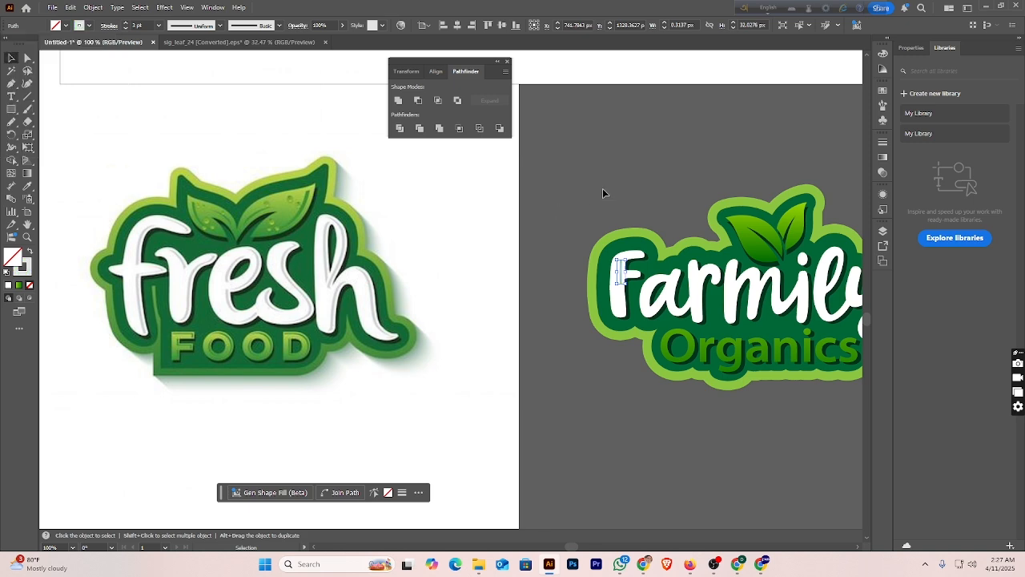
pyautogui.click(604, 193)
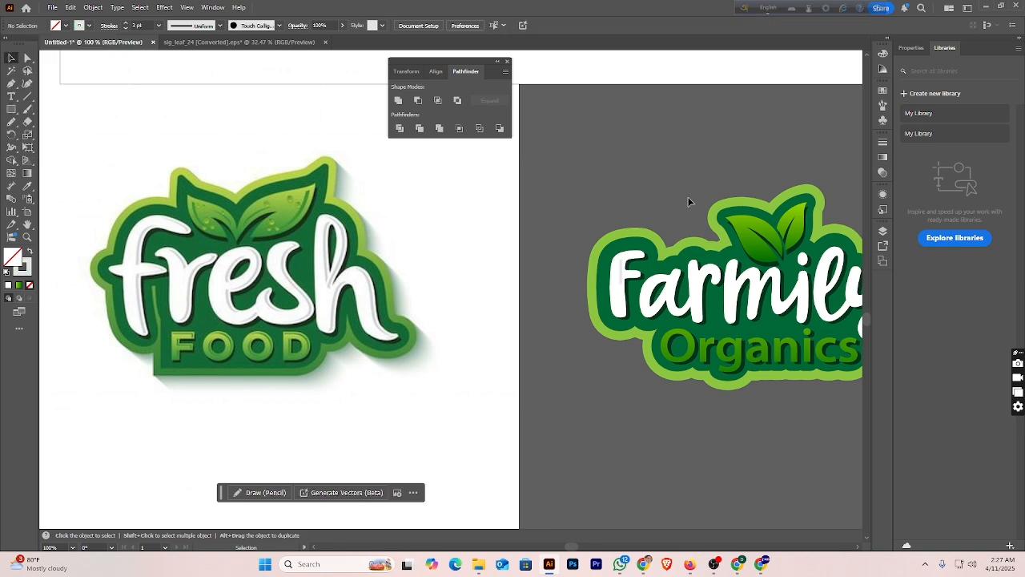
# - Move the grey highlight line off the F to the empty canvas beside the logo
pyautogui.click(622, 271)
pyautogui.hotkey('ctrl', '=')
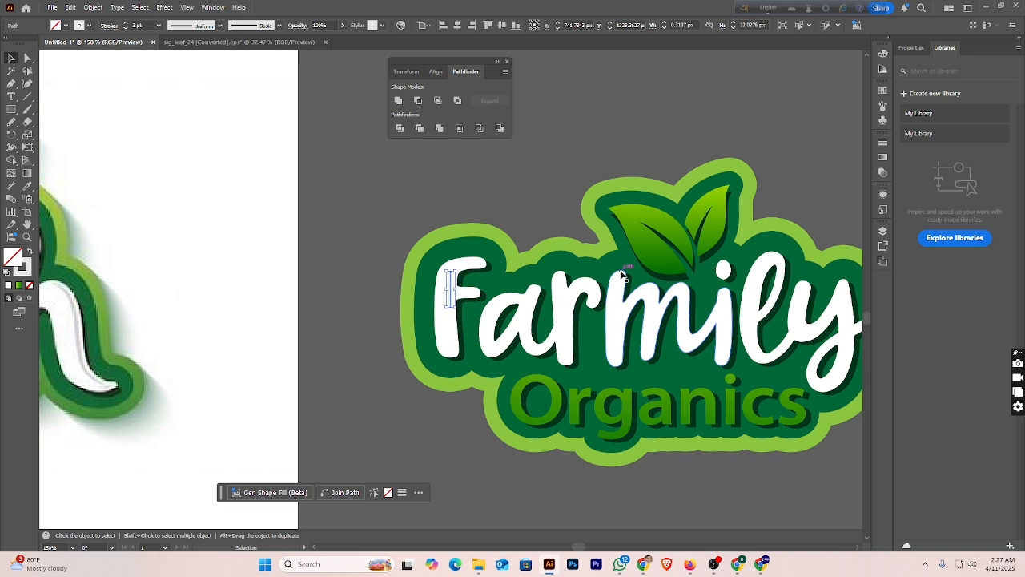
pyautogui.moveTo(451, 283); pyautogui.dragTo(367, 266)
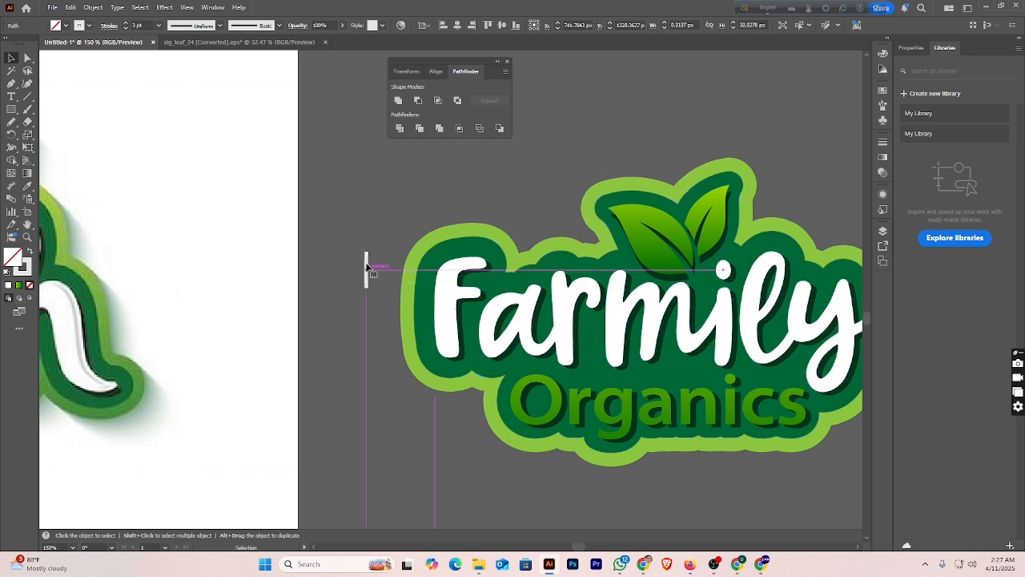
pyautogui.click(398, 243)
# - Draw a freehand grey highlight about 32 px tall on the F's upper stem with the Pencil tool, keeping its smooth fidelity
pyautogui.click(13, 122)
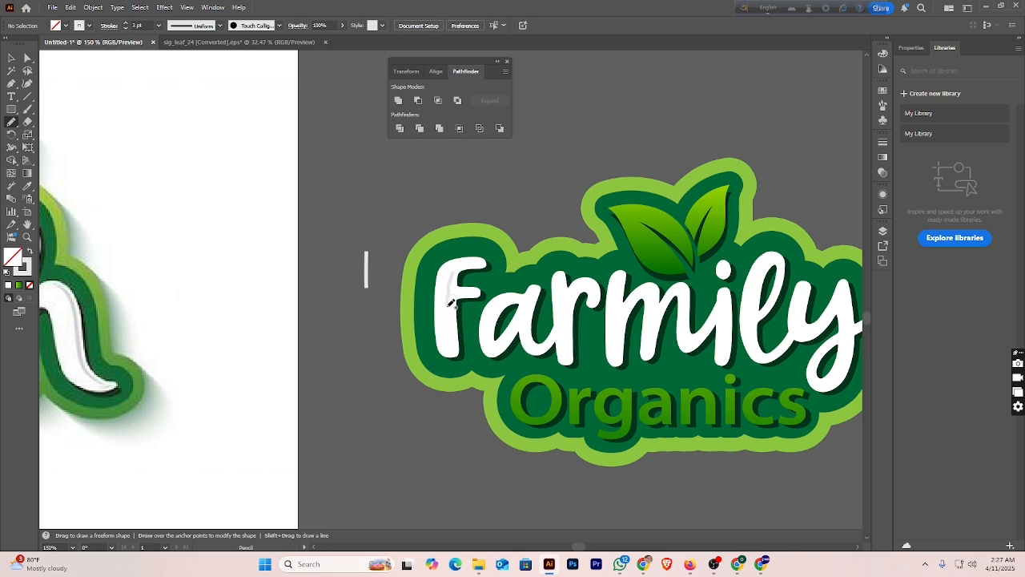
pyautogui.moveTo(448, 313); pyautogui.dragTo(449, 317)
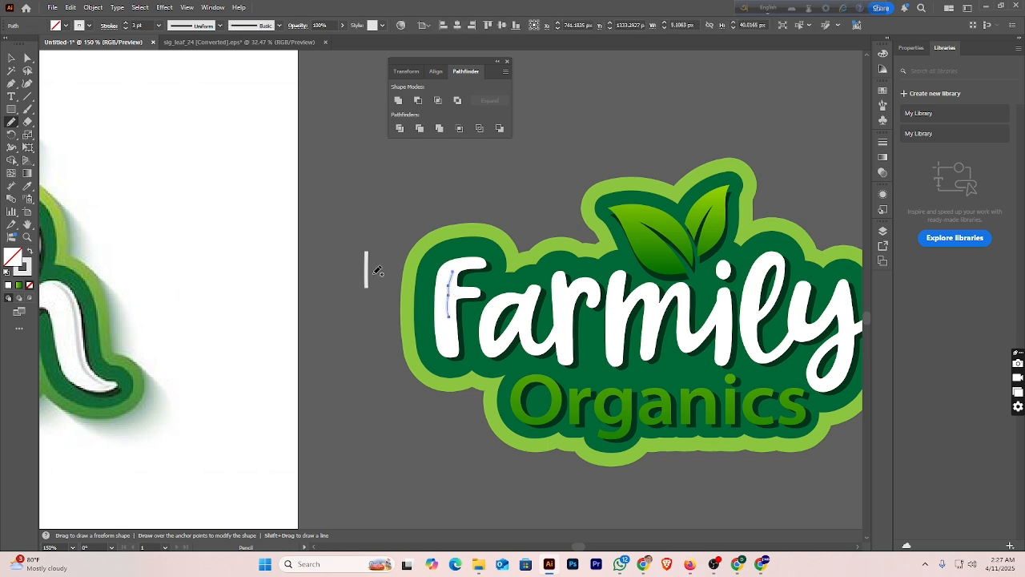
pyautogui.hotkey('ctrl', 'z')
pyautogui.moveTo(454, 271); pyautogui.dragTo(453, 308)
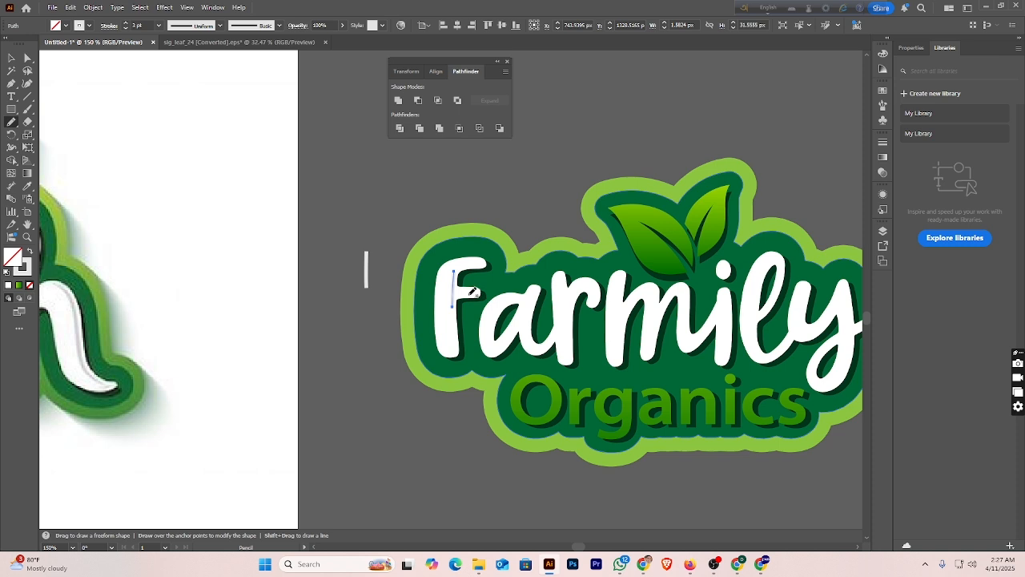
pyautogui.doubleClick(12, 123)
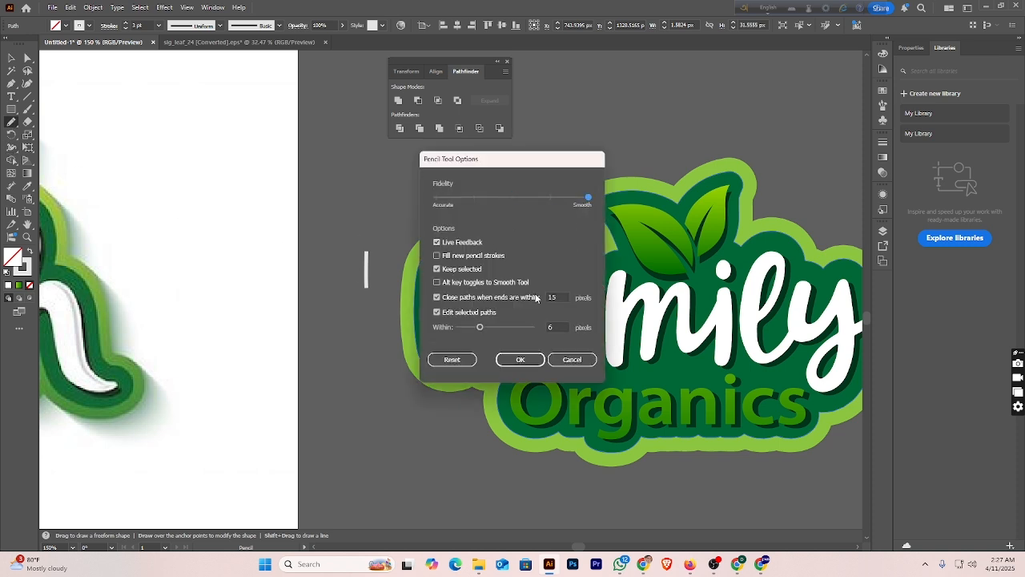
pyautogui.click(524, 358)
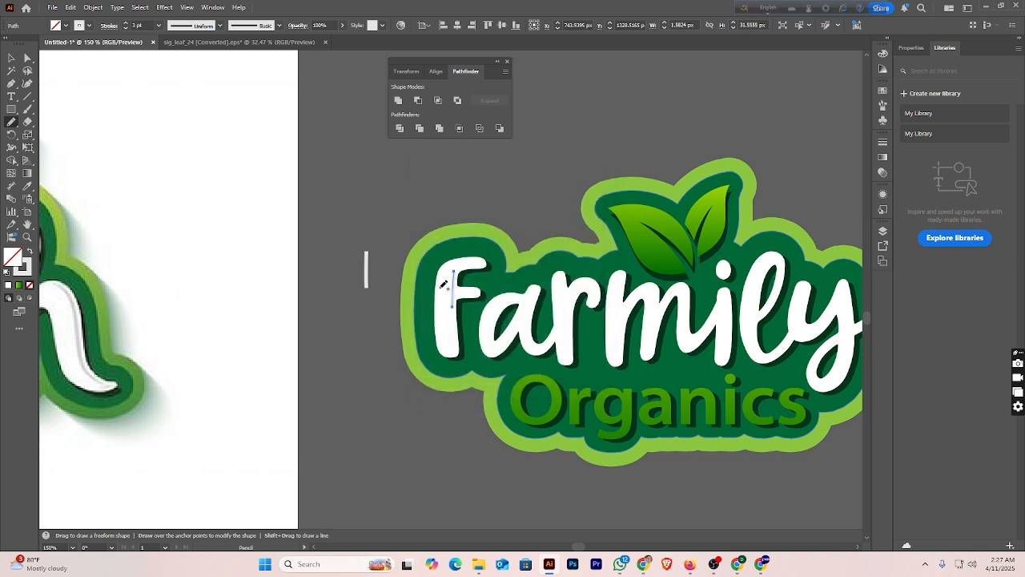
# - Bend the F's highlight stroke into a slight curve with the Curvature tool and apply Width Profile 1 to it
pyautogui.click(27, 83)
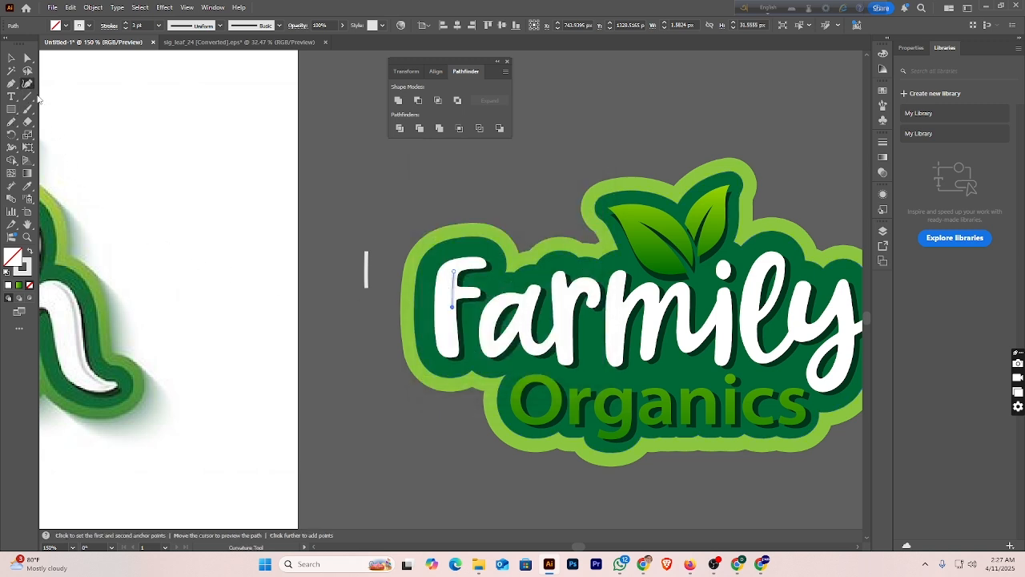
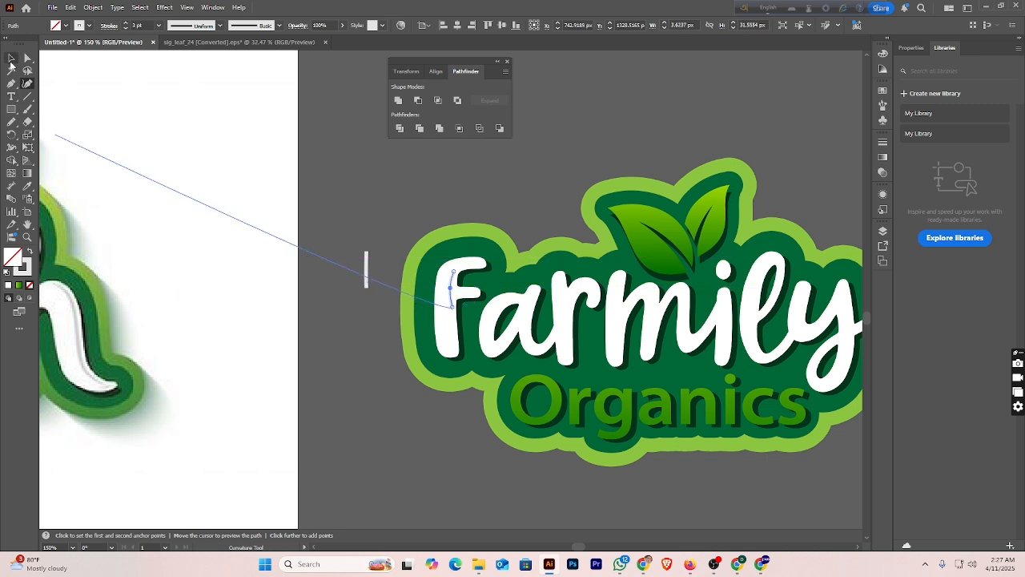
pyautogui.click(11, 58)
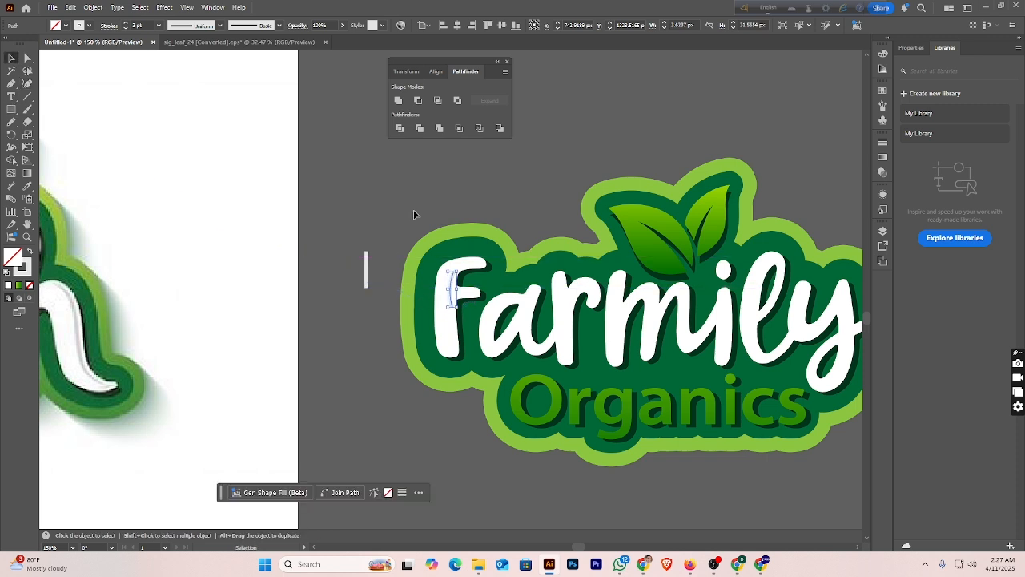
pyautogui.click(221, 28)
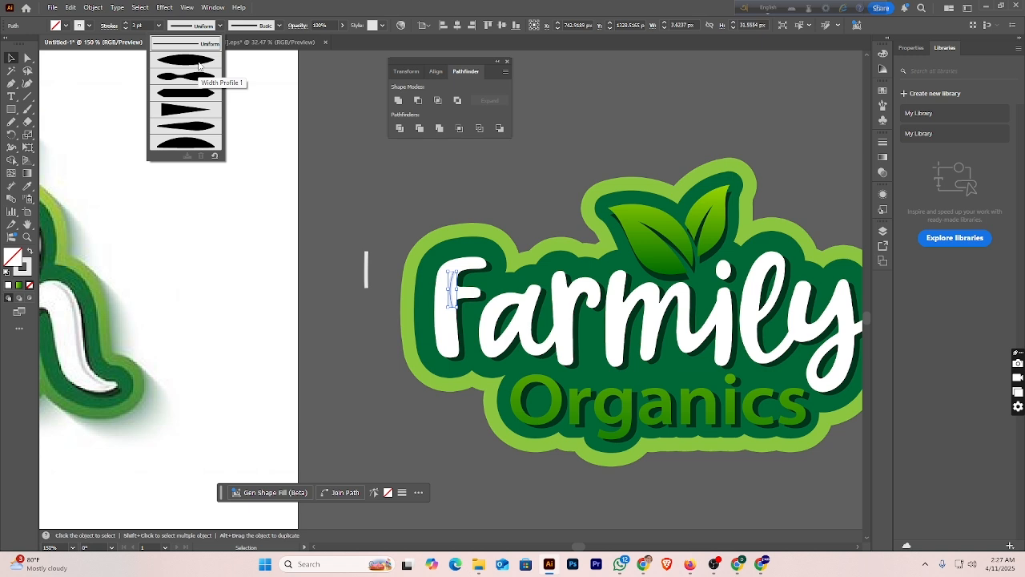
pyautogui.click(199, 64)
pyautogui.click(450, 206)
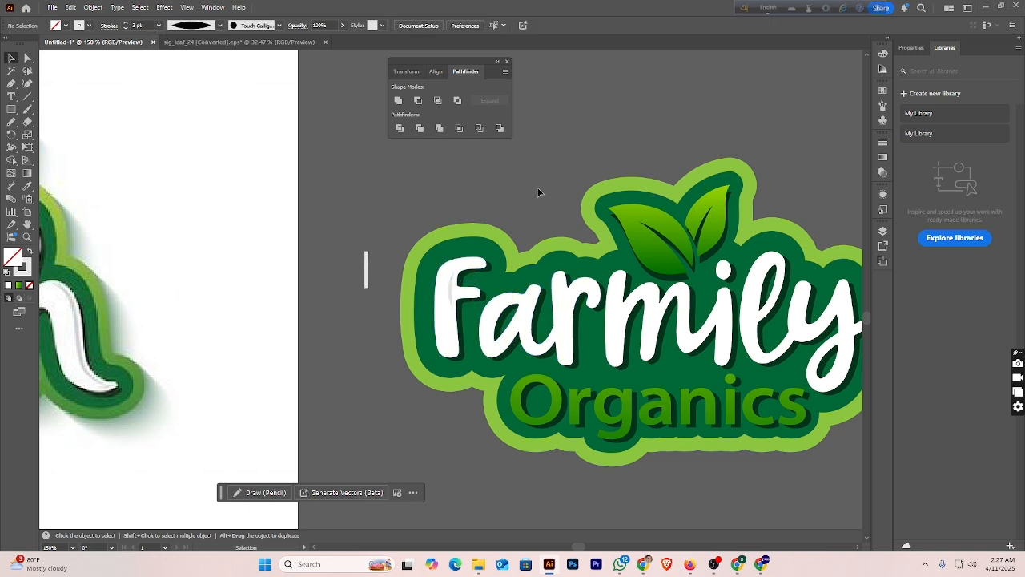
# - Draw another freehand pencil highlight about 33 px tall along the lower stem of the F
pyautogui.hotkey('ctrl', '-')
pyautogui.moveTo(502, 290); pyautogui.dragTo(592, 255)
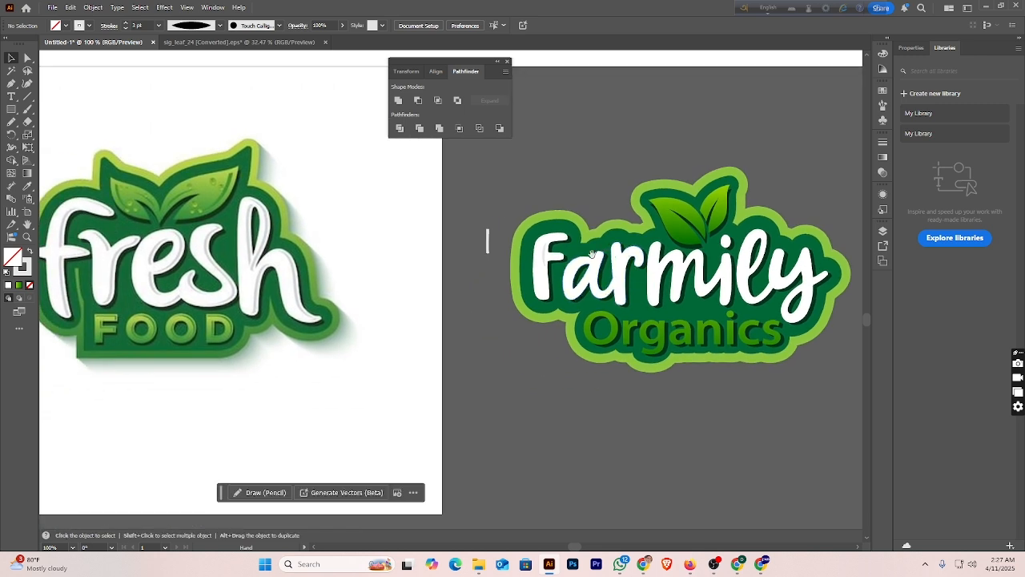
pyautogui.press('n')
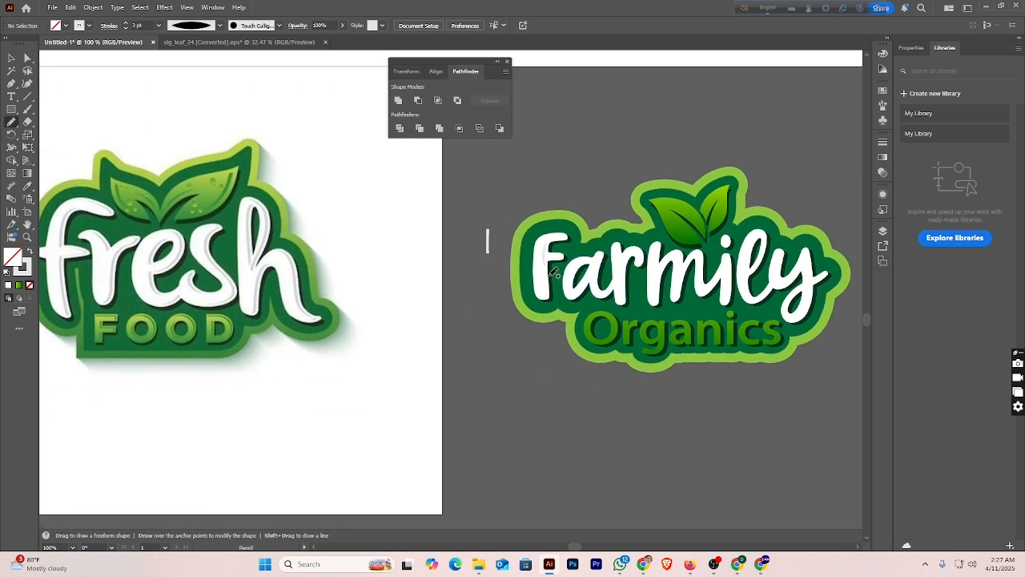
pyautogui.moveTo(549, 269); pyautogui.dragTo(550, 297)
pyautogui.hotkey('ctrl', 'z')
pyautogui.moveTo(549, 297); pyautogui.dragTo(549, 298)
pyautogui.click(10, 59)
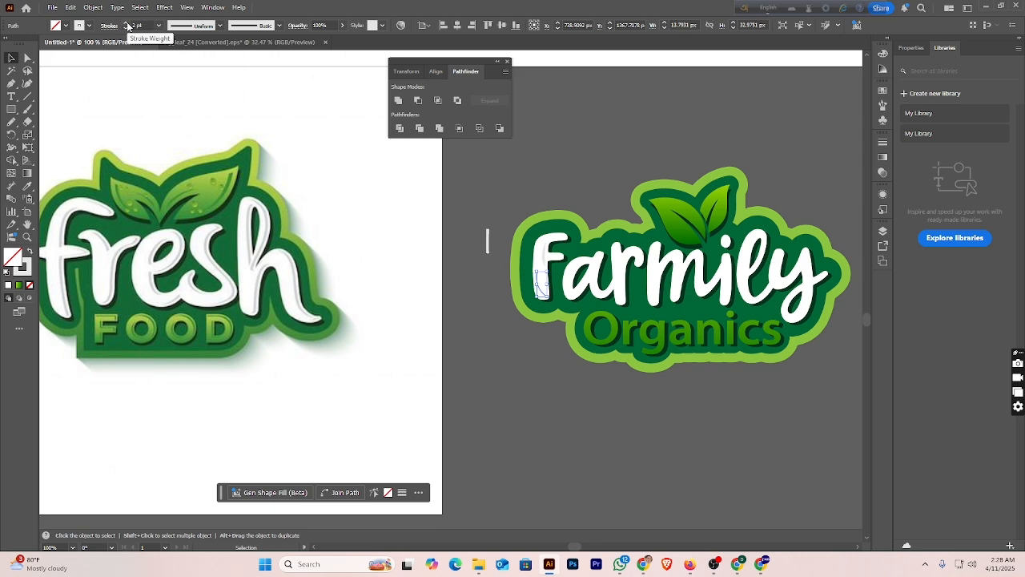
# - Apply Width Profile 1 to the 3 pt highlight stroke on the lower stem of the F
pyautogui.click(210, 25)
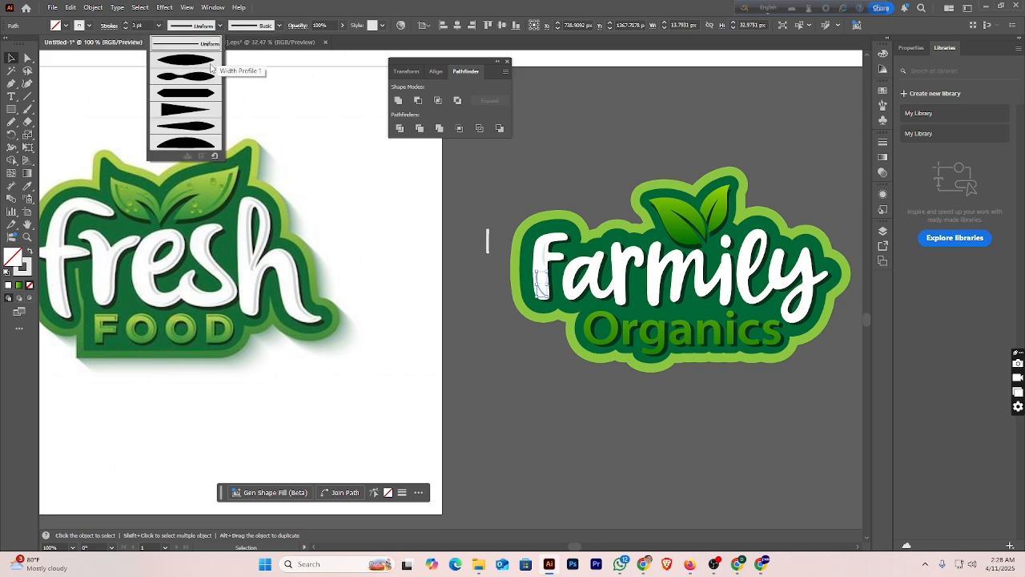
pyautogui.click(210, 69)
pyautogui.click(562, 192)
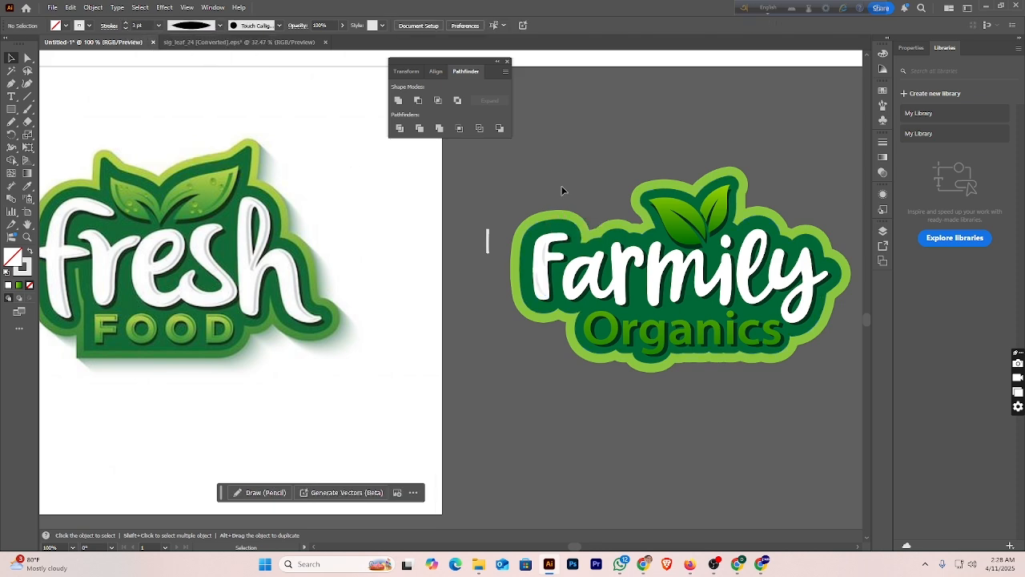
# - Delete the freehand grey highlights from the F
pyautogui.click(545, 291)
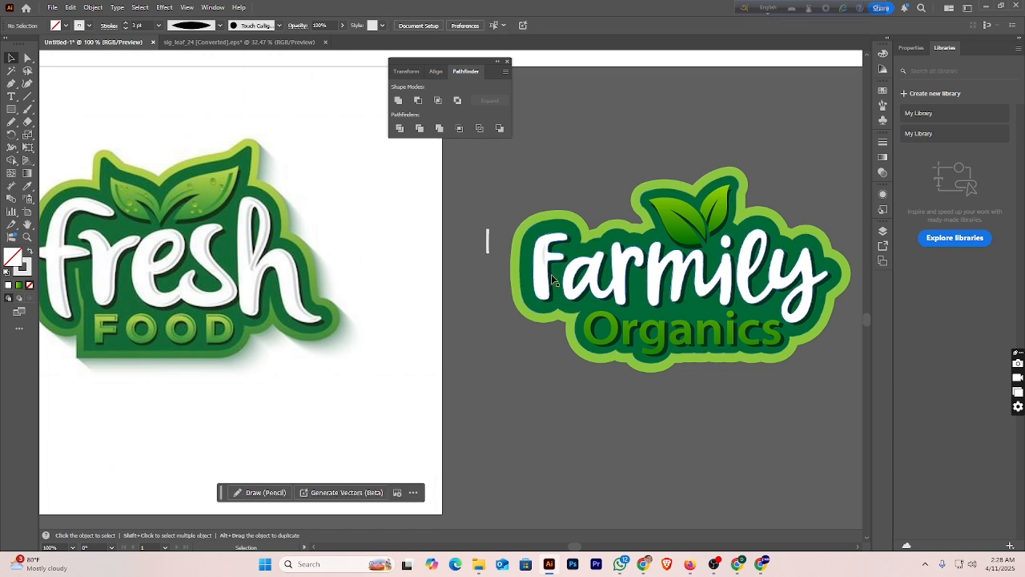
pyautogui.moveTo(547, 295); pyautogui.dragTo(579, 265)
pyautogui.press('Delete')
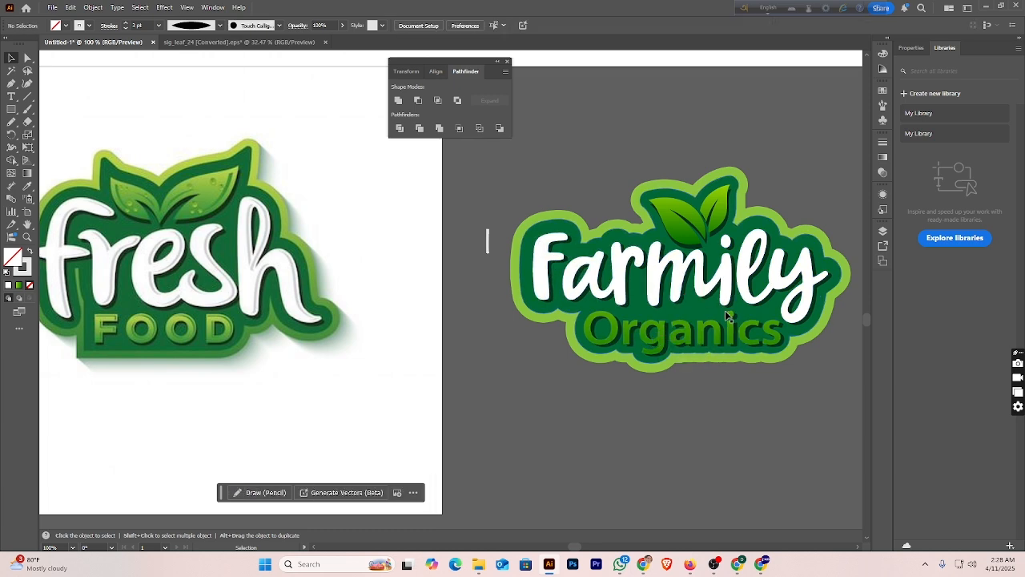
# - Recolour the dark green inner contour behind the lettering with the deeper green 02562C
pyautogui.click(656, 232)
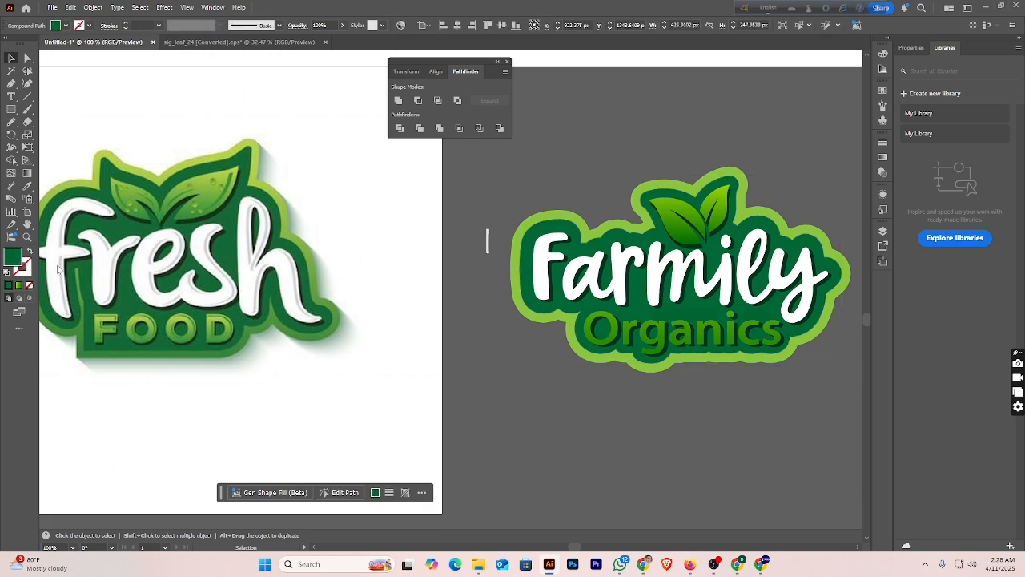
pyautogui.doubleClick(18, 261)
pyautogui.moveTo(505, 295); pyautogui.dragTo(506, 299)
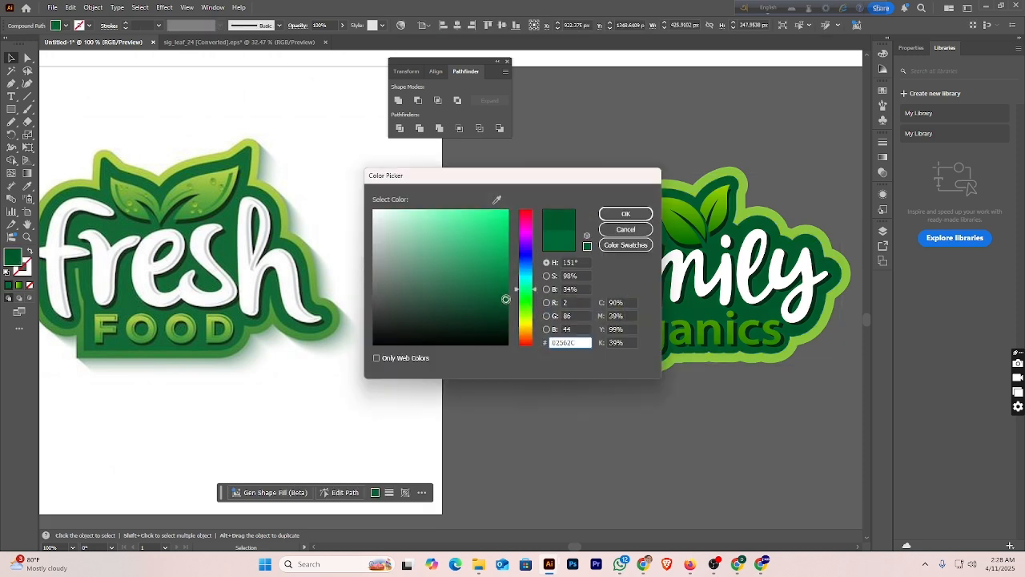
pyautogui.click(625, 214)
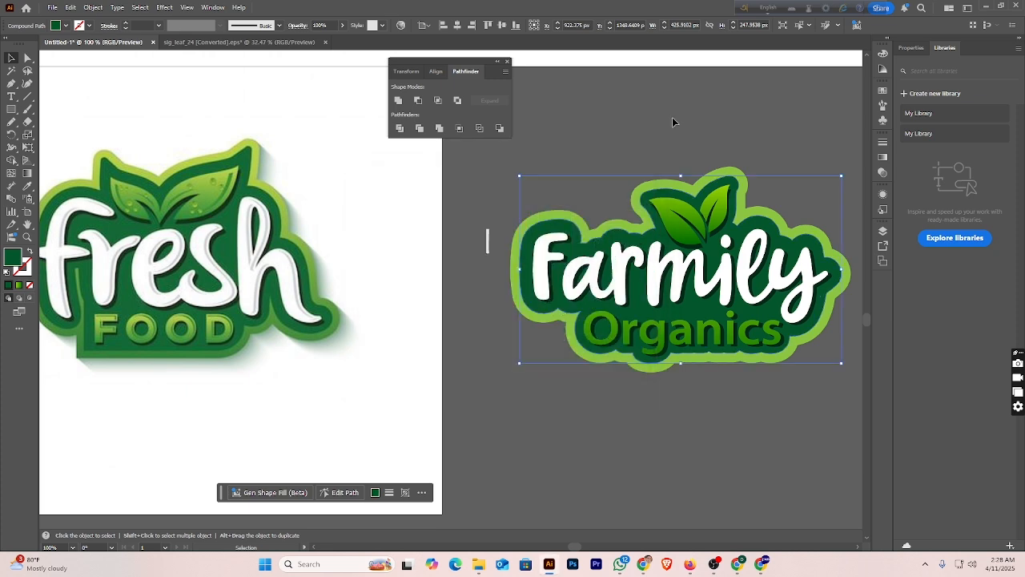
pyautogui.click(672, 154)
# - Change the light green outer contour's stroke colour to the more saturated green 76B711
pyautogui.click(674, 179)
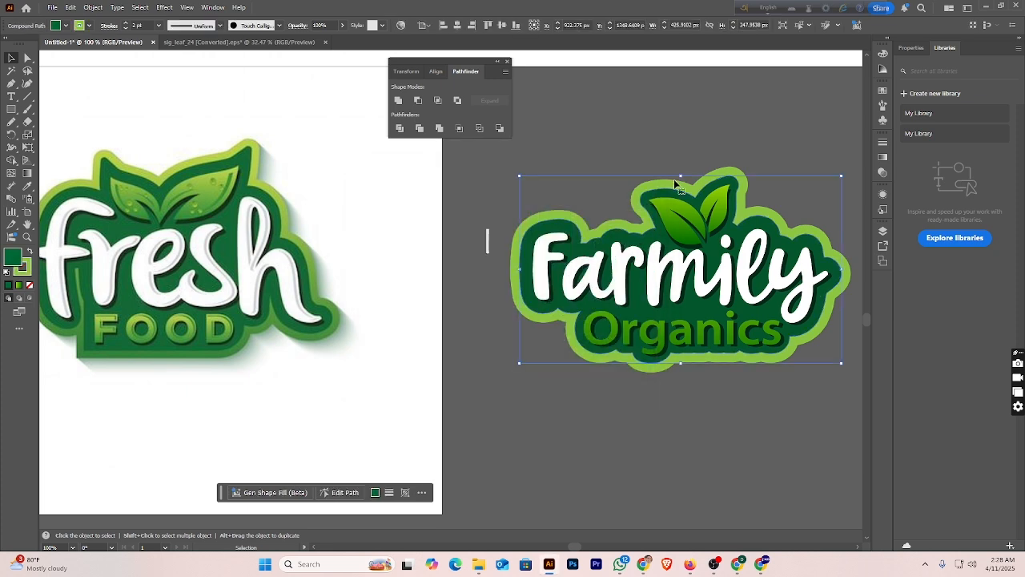
pyautogui.doubleClick(28, 268)
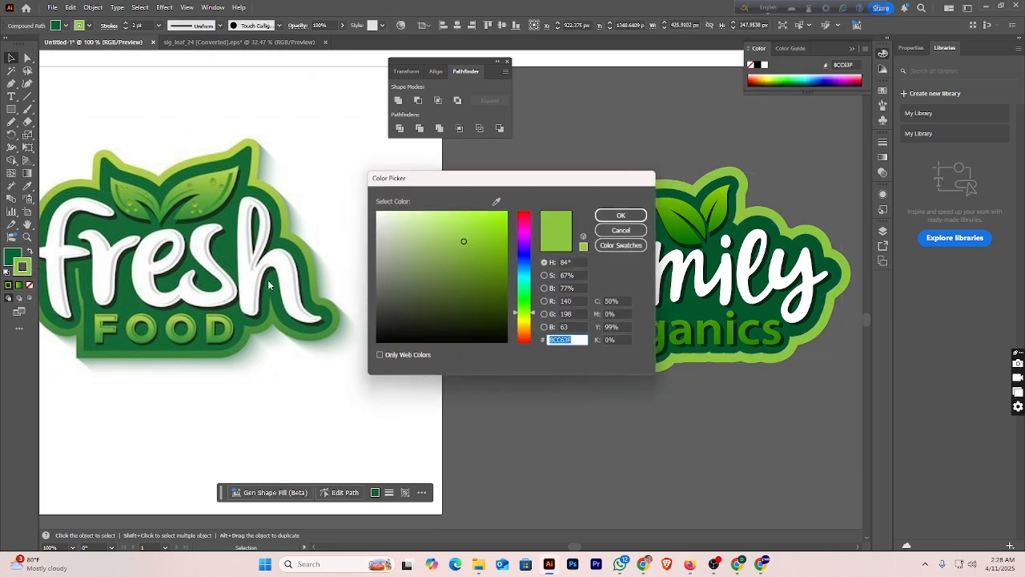
pyautogui.moveTo(463, 240)
pyautogui.mouseDown()
pyautogui.moveTo(476, 253)
pyautogui.moveTo(496, 247)
pyautogui.mouseUp()
pyautogui.click(626, 214)
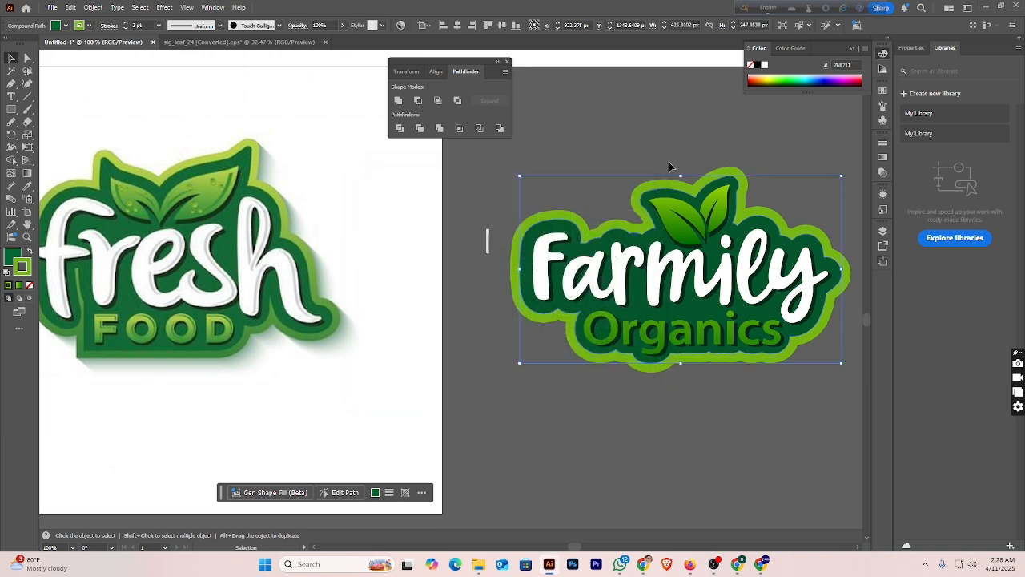
pyautogui.click(678, 155)
# - Delete the spare grey highlight line from the empty canvas beside the logo
pyautogui.click(490, 245)
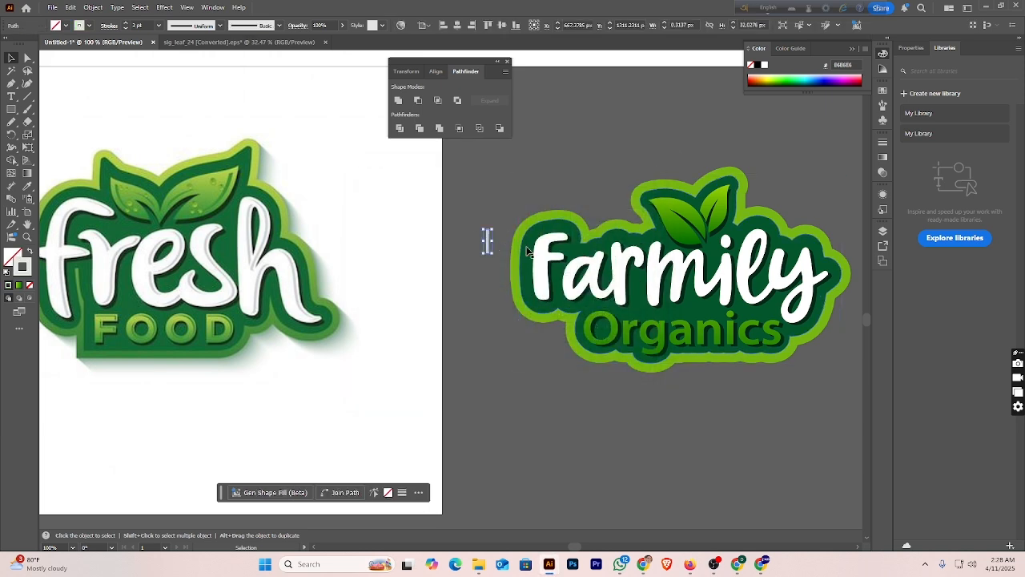
pyautogui.press('Delete')
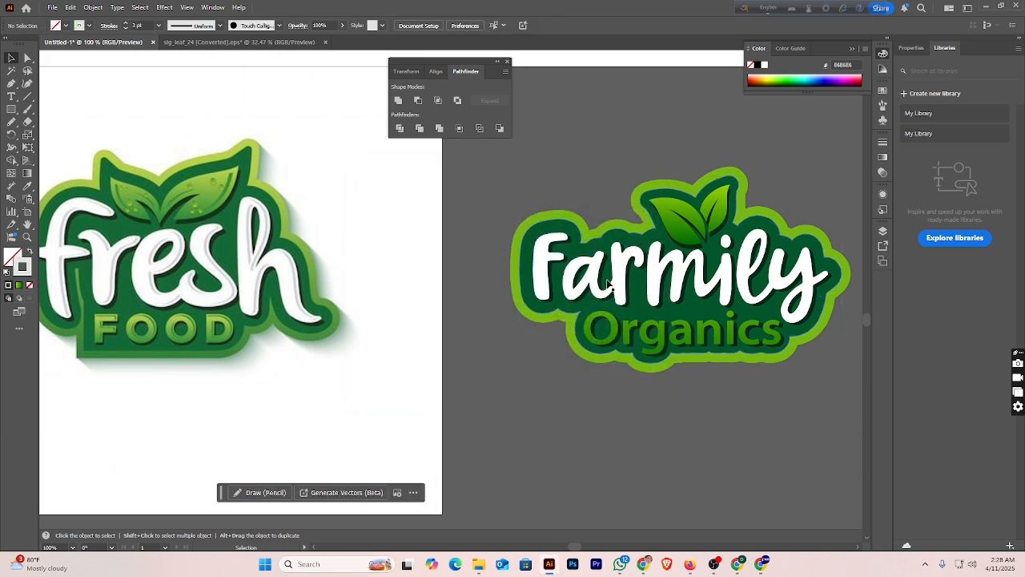
# - Draw a curved grey highlight about 53 px tall along the outer edge of the F's stem with the Pen tool
pyautogui.scroll(4, 609, 282)
pyautogui.moveTo(668, 297); pyautogui.dragTo(466, 341)
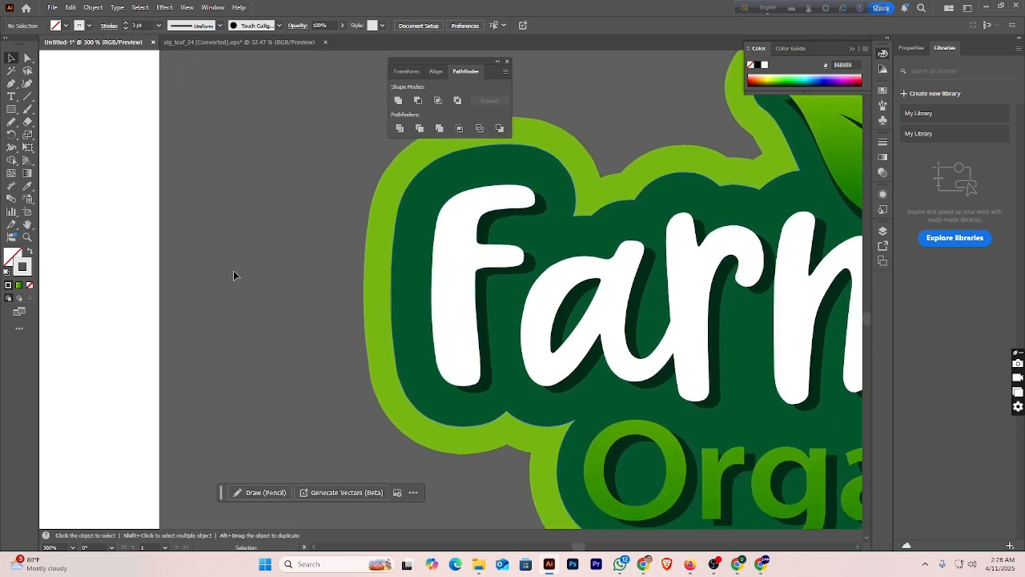
pyautogui.click(11, 85)
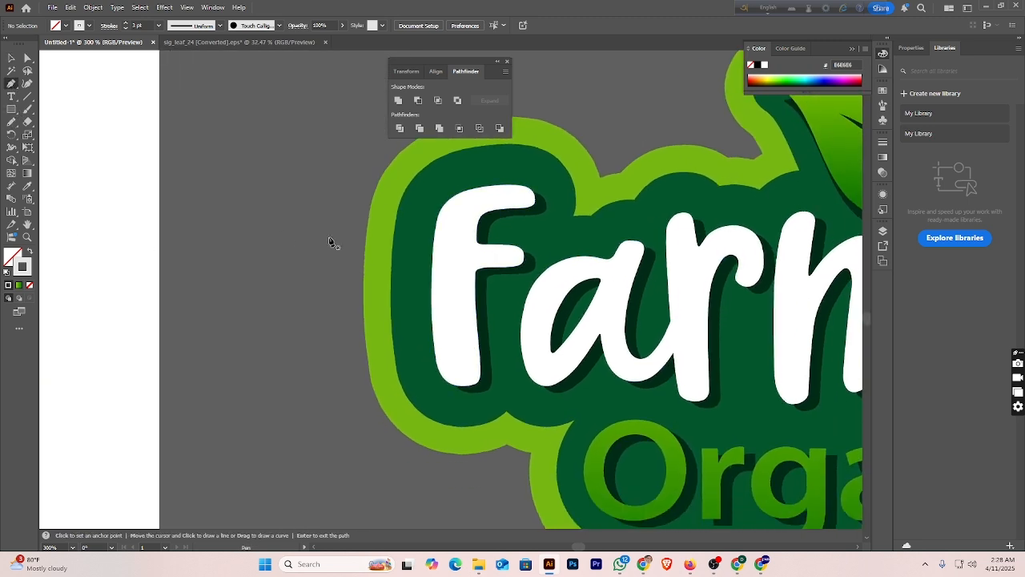
pyautogui.click(461, 200)
pyautogui.moveTo(441, 322); pyautogui.dragTo(453, 437)
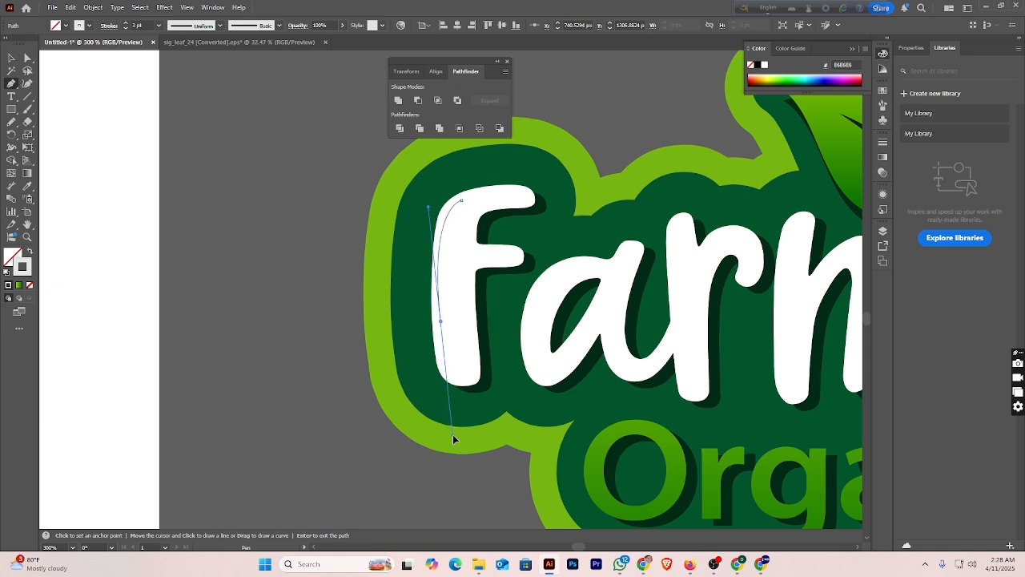
pyautogui.press('Return')
pyautogui.click(225, 161)
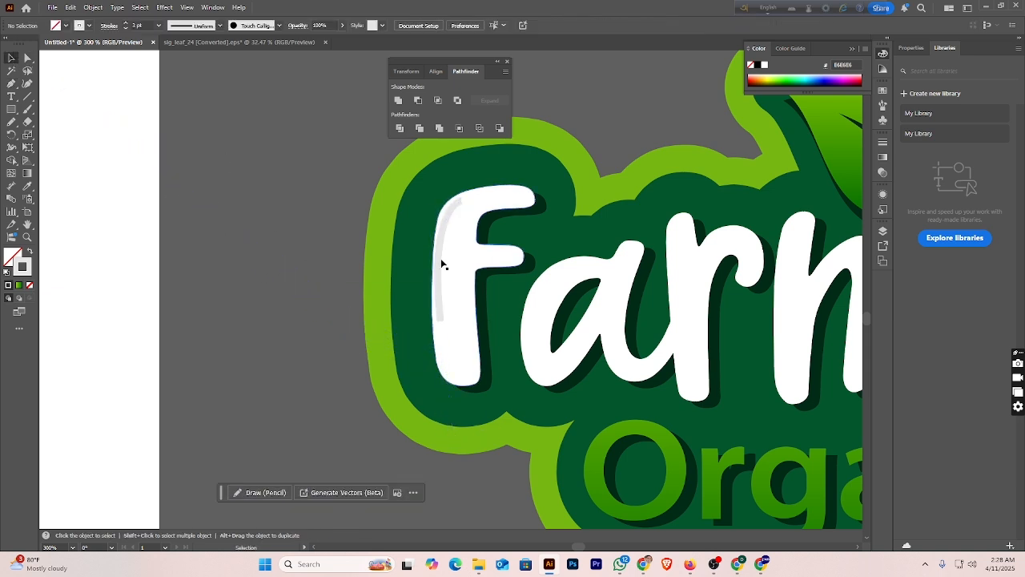
# - Set the F's highlight stroke to 2 pt and give it Width Profile 1
pyautogui.click(440, 261)
pyautogui.click(126, 30)
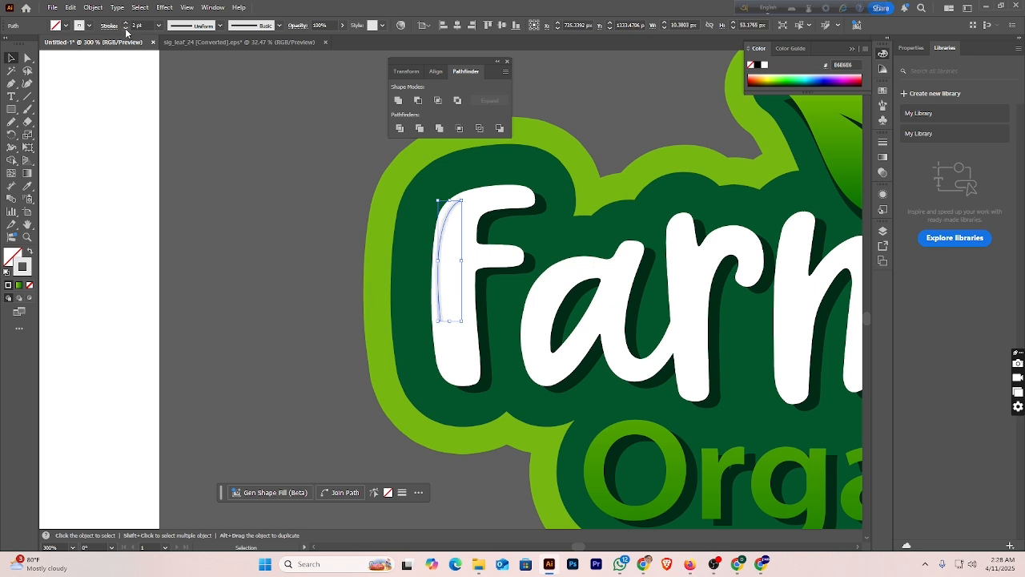
pyautogui.click(223, 31)
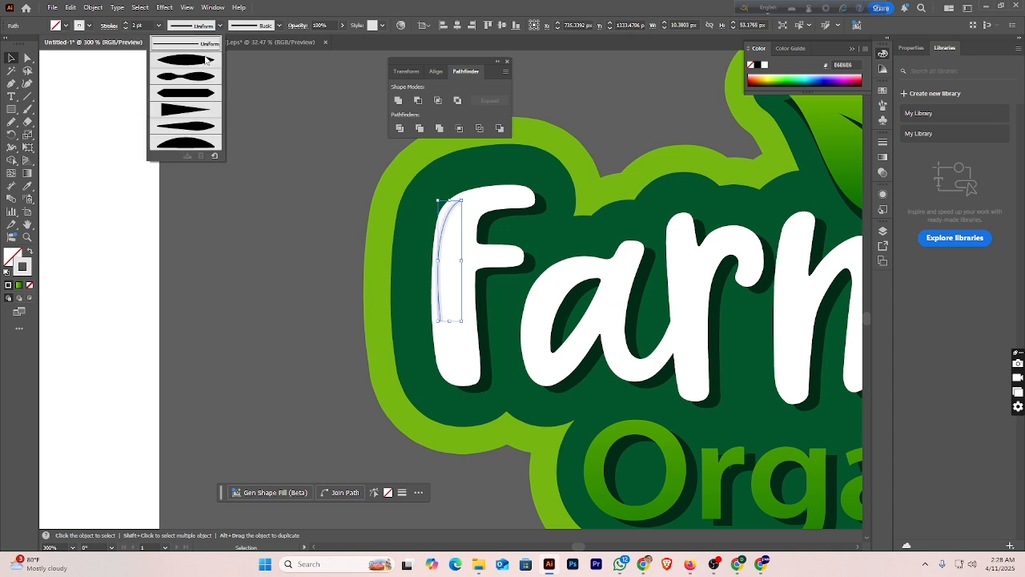
pyautogui.click(207, 59)
pyautogui.click(258, 165)
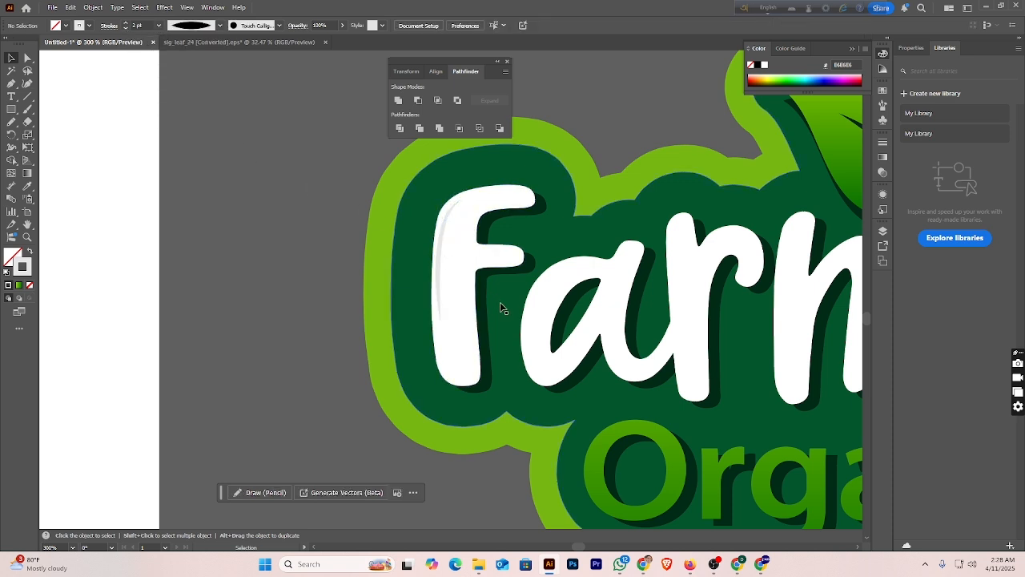
# - Draw a curved Pen highlight about 27 px wide and 38 px tall around the outer bowl of the first a
pyautogui.press('p')
pyautogui.click(591, 261)
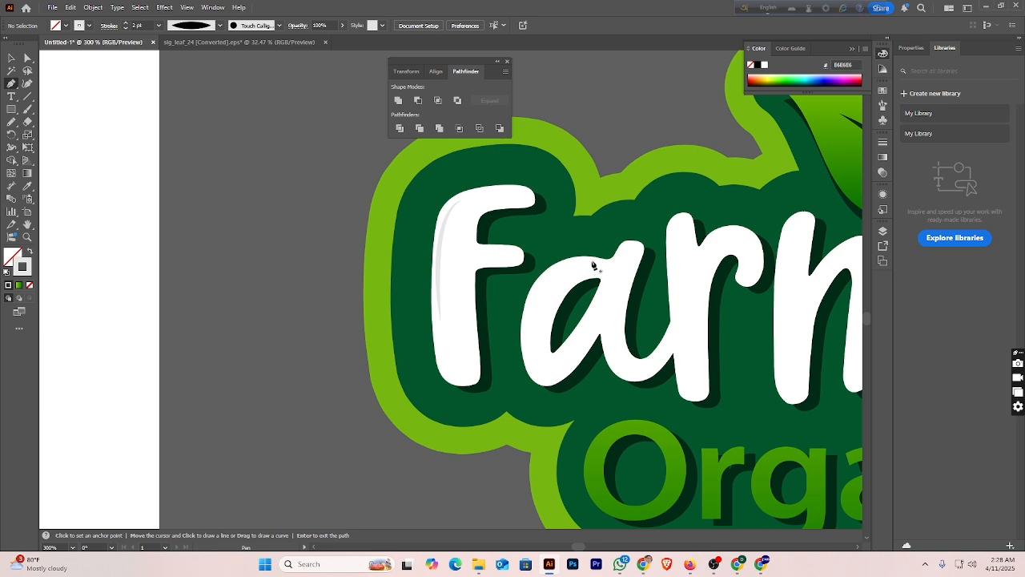
pyautogui.moveTo(533, 348); pyautogui.dragTo(551, 423)
pyautogui.click(14, 60)
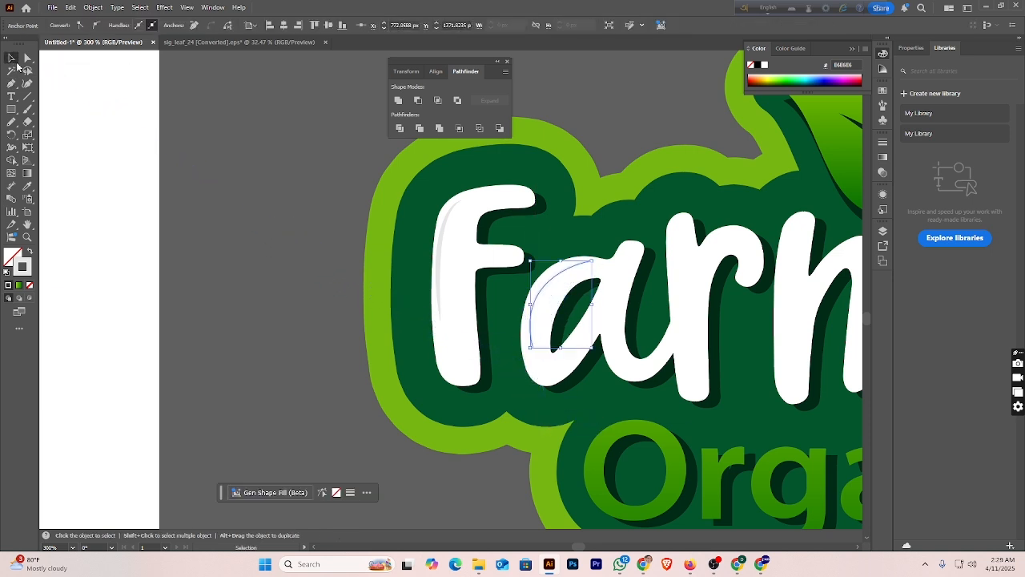
pyautogui.click(189, 125)
# - Set the highlight on the a's bowl to 2 pt with Width Profile 1
pyautogui.click(548, 286)
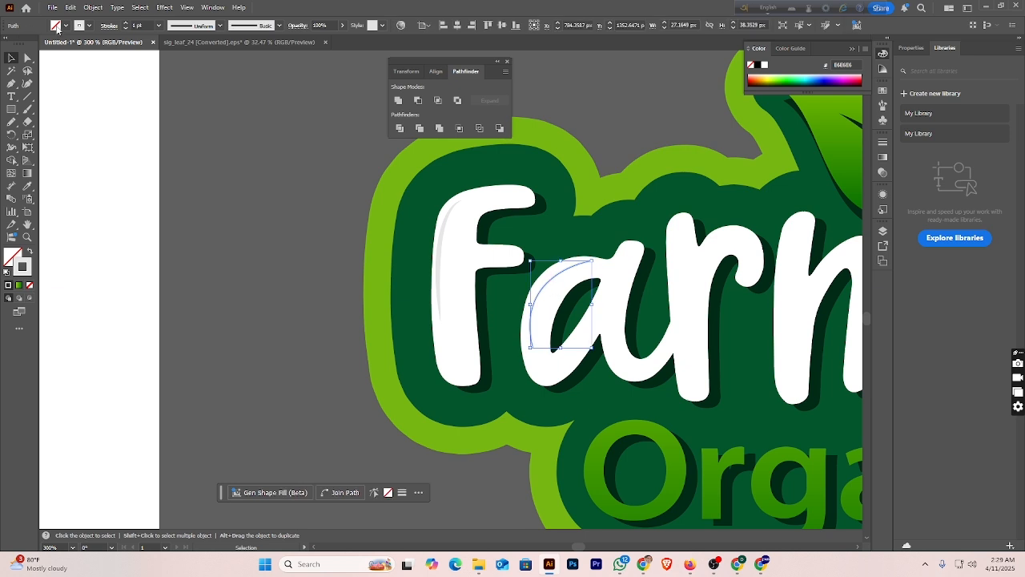
pyautogui.click(220, 27)
pyautogui.click(198, 58)
pyautogui.click(201, 73)
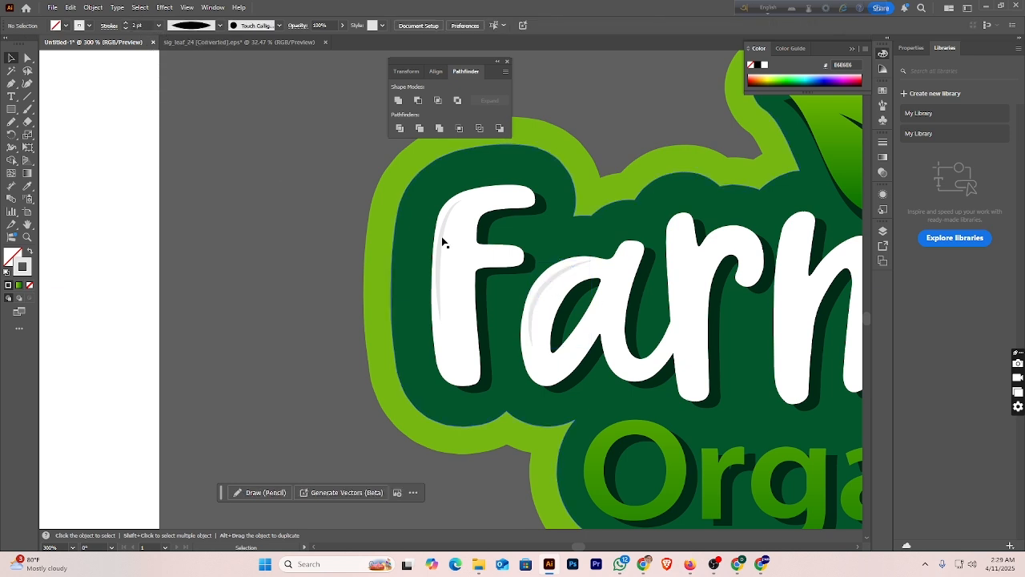
# - Refine the bend of the a's bowl highlight with the Curvature tool so it follows the letter's outer edge
pyautogui.click(565, 269)
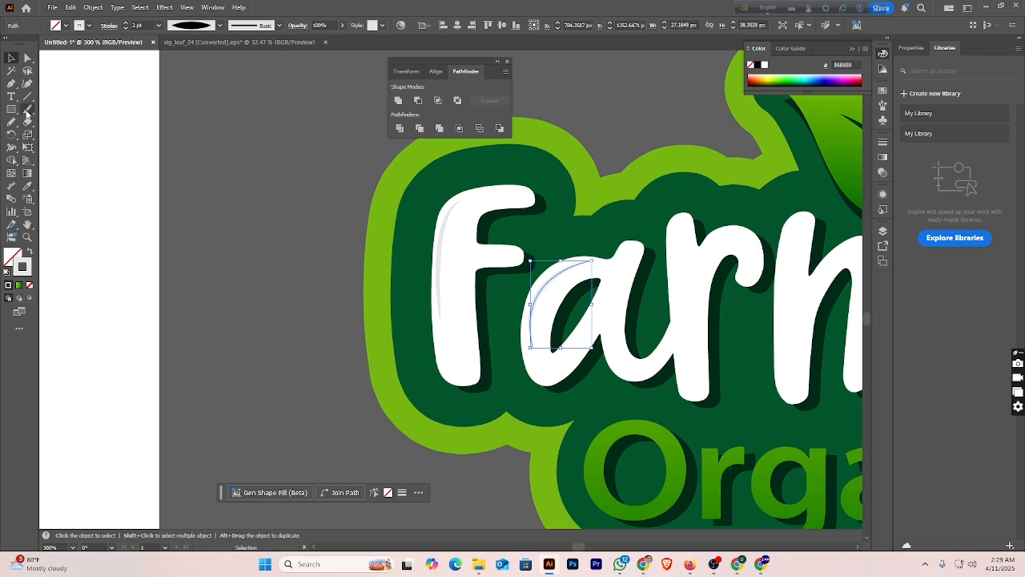
pyautogui.click(31, 85)
pyautogui.click(559, 269)
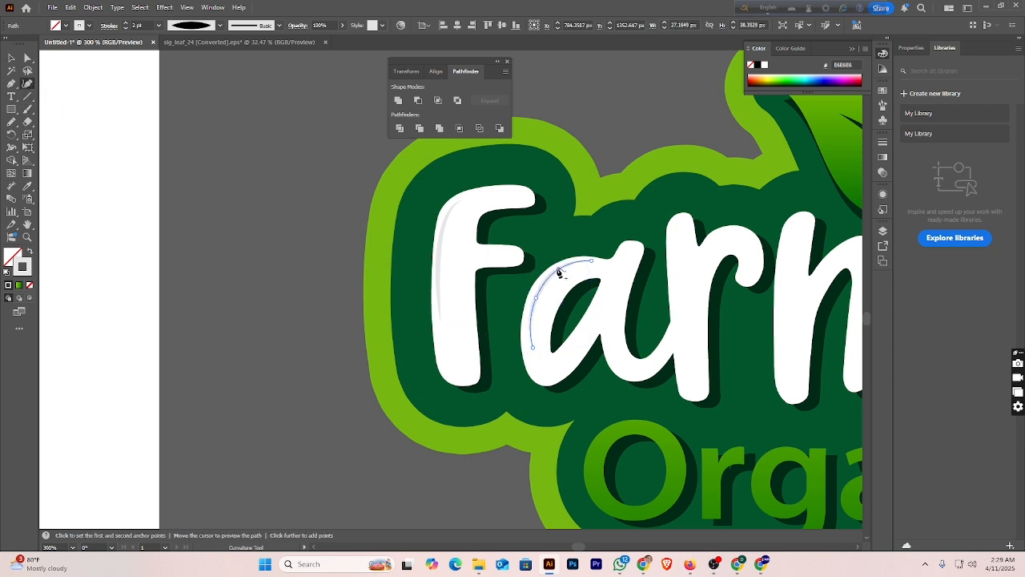
pyautogui.click(538, 297)
pyautogui.click(11, 59)
pyautogui.click(265, 136)
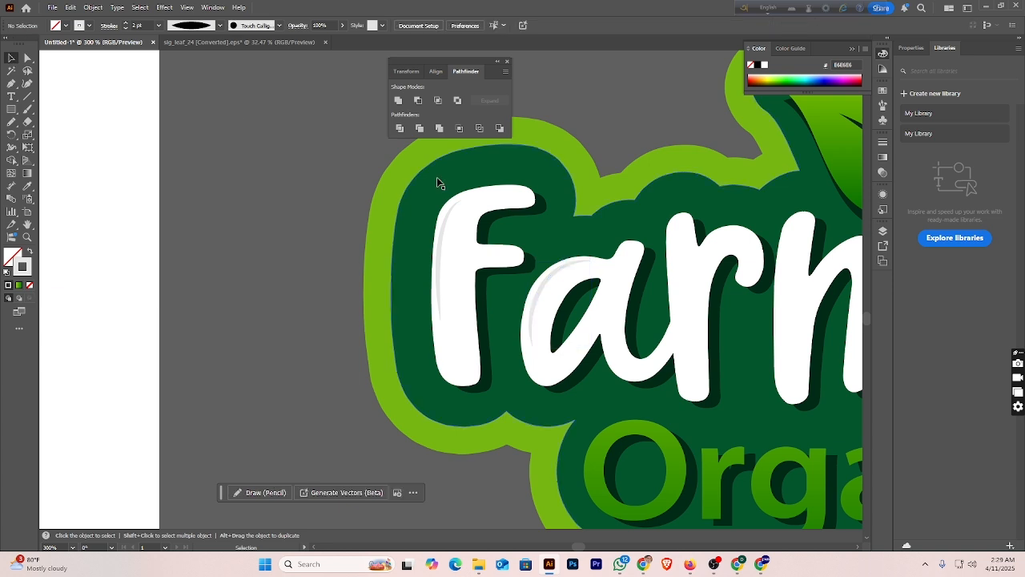
# - Draw a curved Pen highlight about 9 px wide and 41 px tall down the a's stem
pyautogui.click(11, 83)
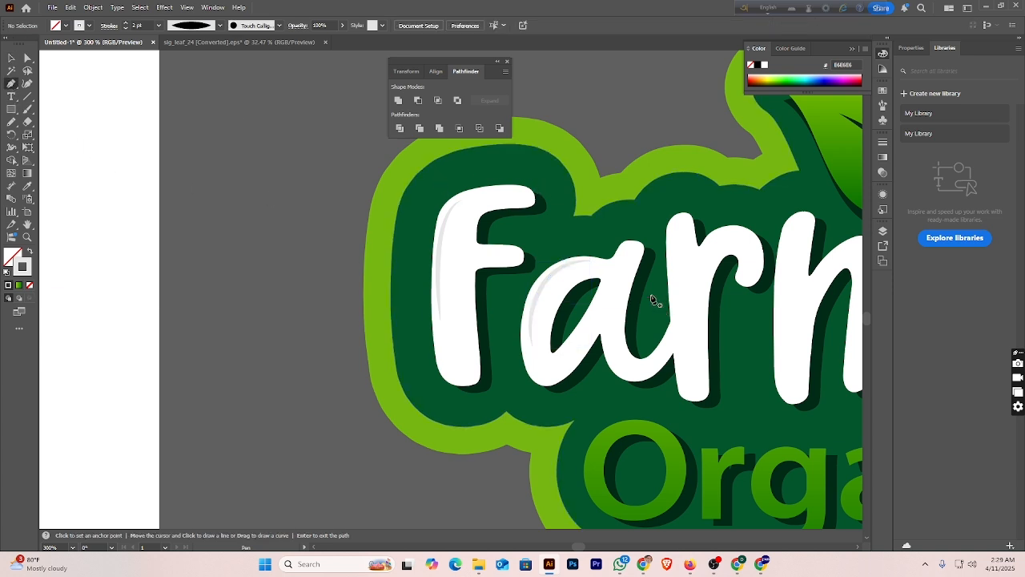
pyautogui.click(635, 254)
pyautogui.moveTo(622, 348); pyautogui.dragTo(644, 369)
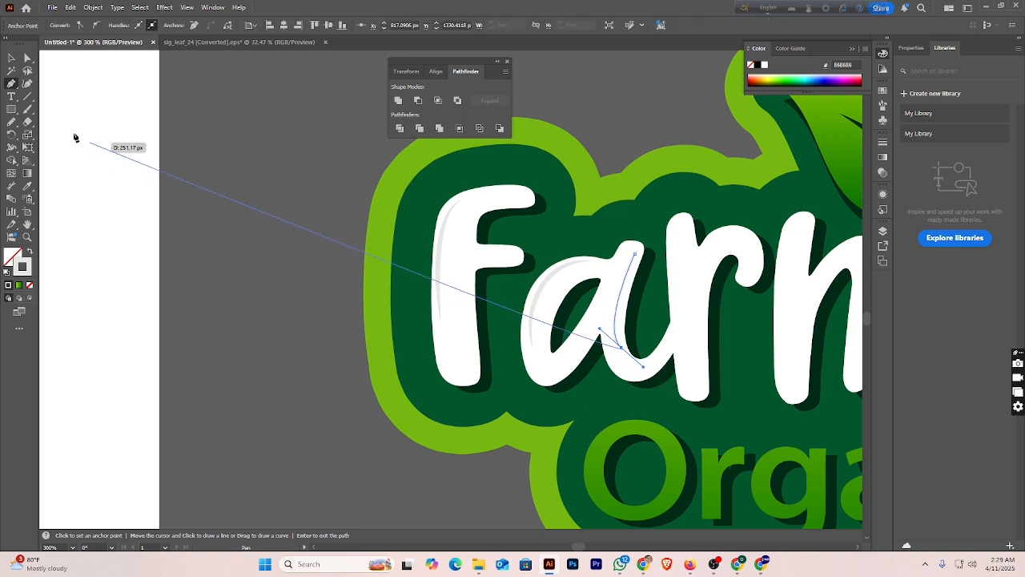
pyautogui.click(11, 58)
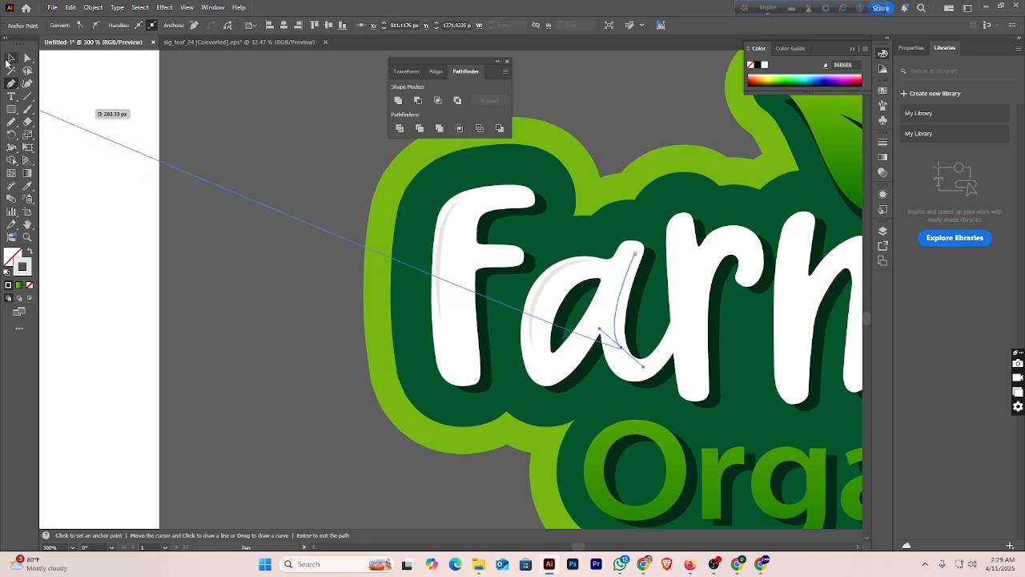
# - Set the highlight on the a's stem to 2 pt and apply Width Profile 1 to it
pyautogui.click(628, 292)
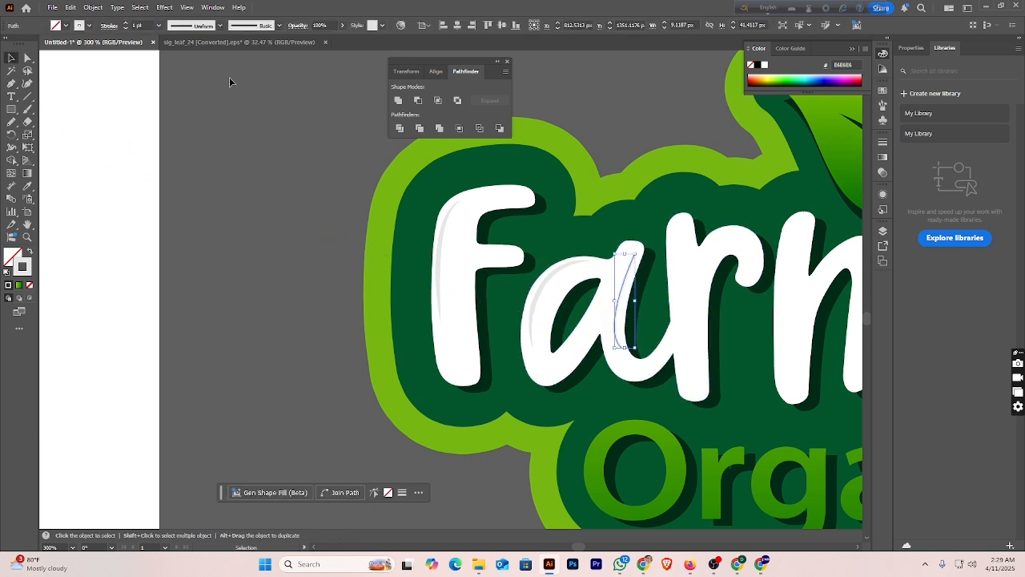
pyautogui.click(126, 23)
pyautogui.click(231, 149)
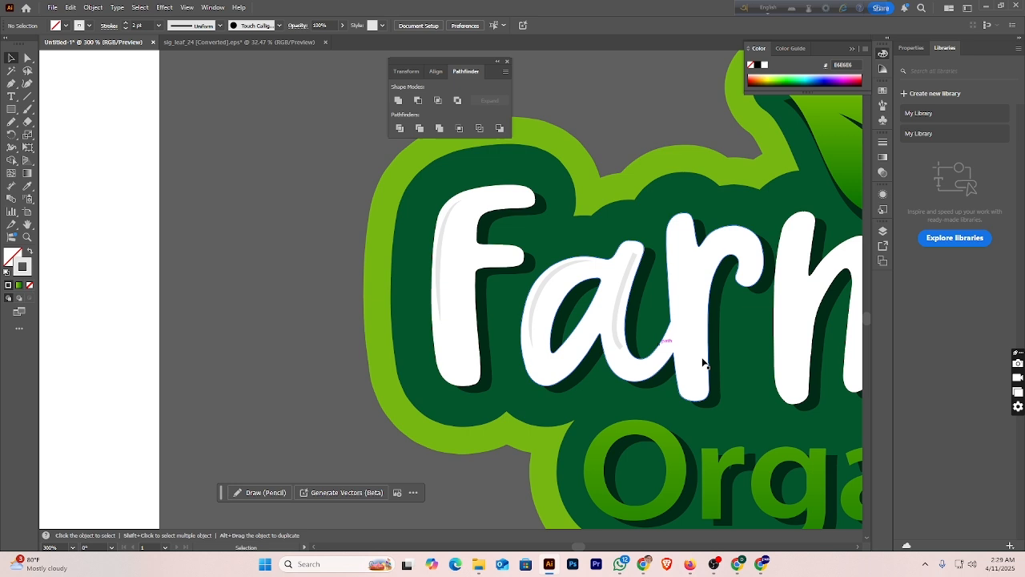
pyautogui.click(622, 311)
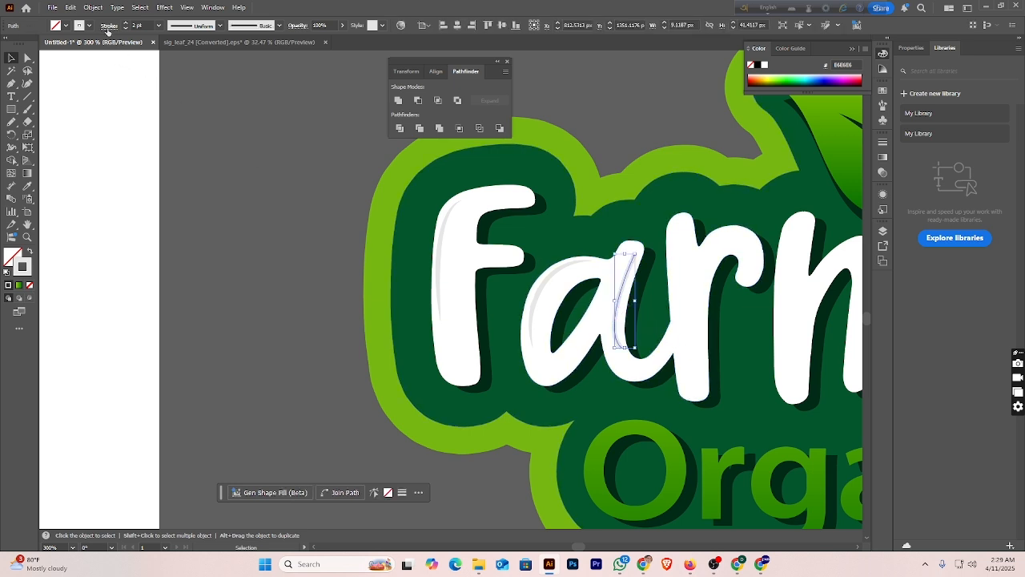
pyautogui.click(220, 25)
pyautogui.click(185, 61)
pyautogui.click(345, 230)
# - Draw a slightly curved Pen highlight about 3 px wide and 46 px tall down the r's stem
pyautogui.hscroll(4, 641, 264)
pyautogui.scroll(-1, 641, 264)
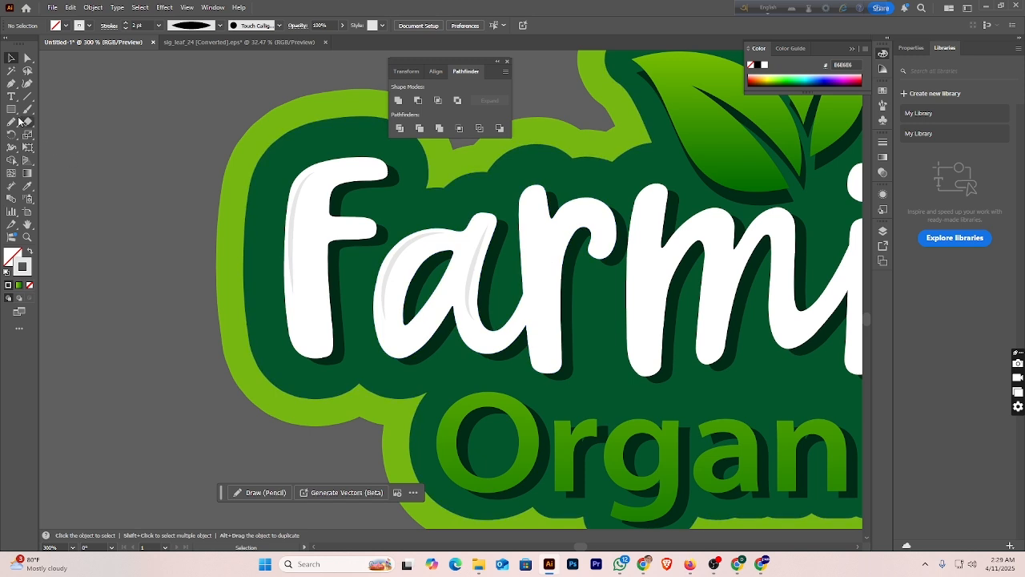
pyautogui.press('p')
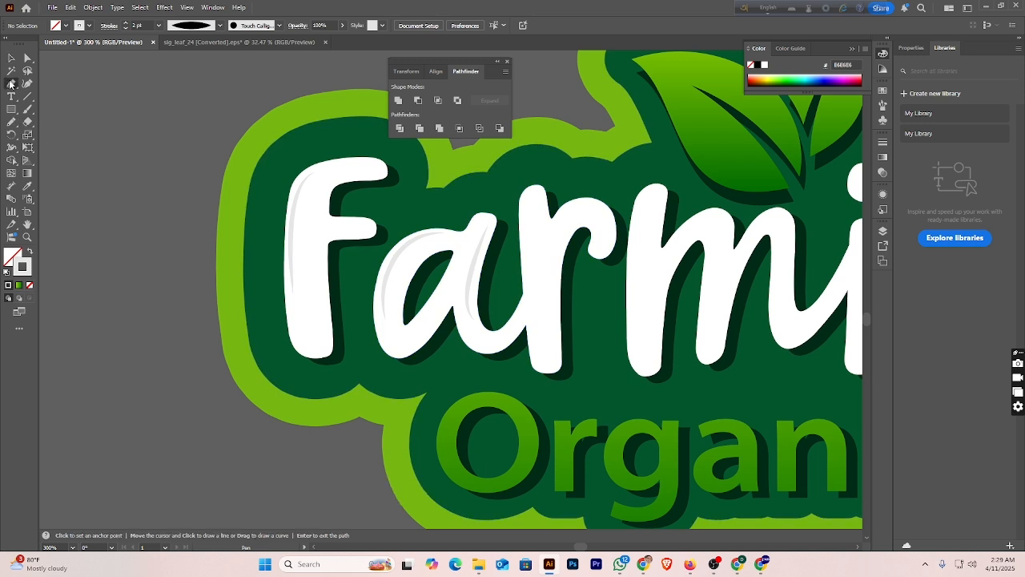
pyautogui.click(557, 244)
pyautogui.moveTo(554, 349); pyautogui.dragTo(561, 383)
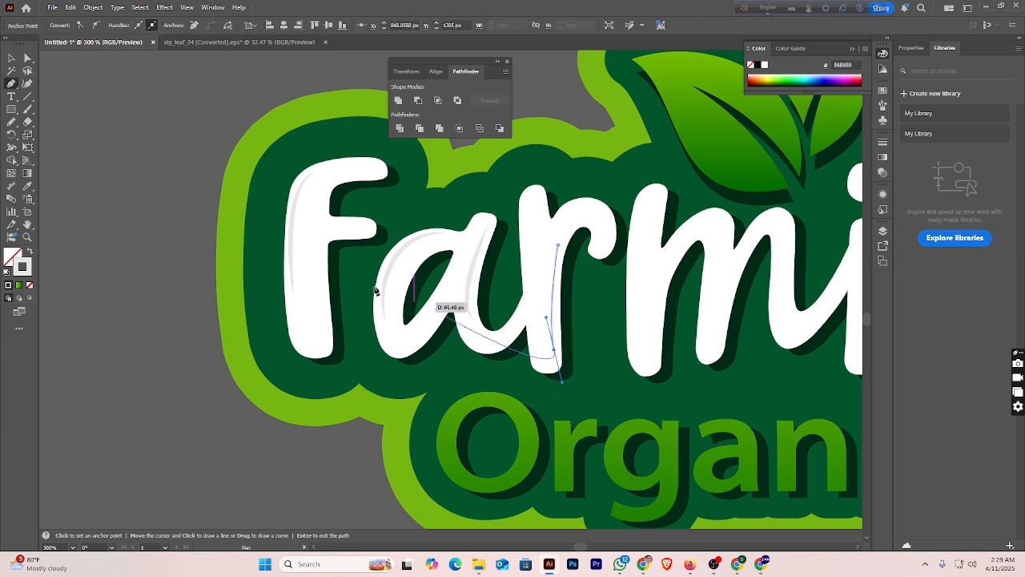
pyautogui.click(11, 57)
pyautogui.click(118, 99)
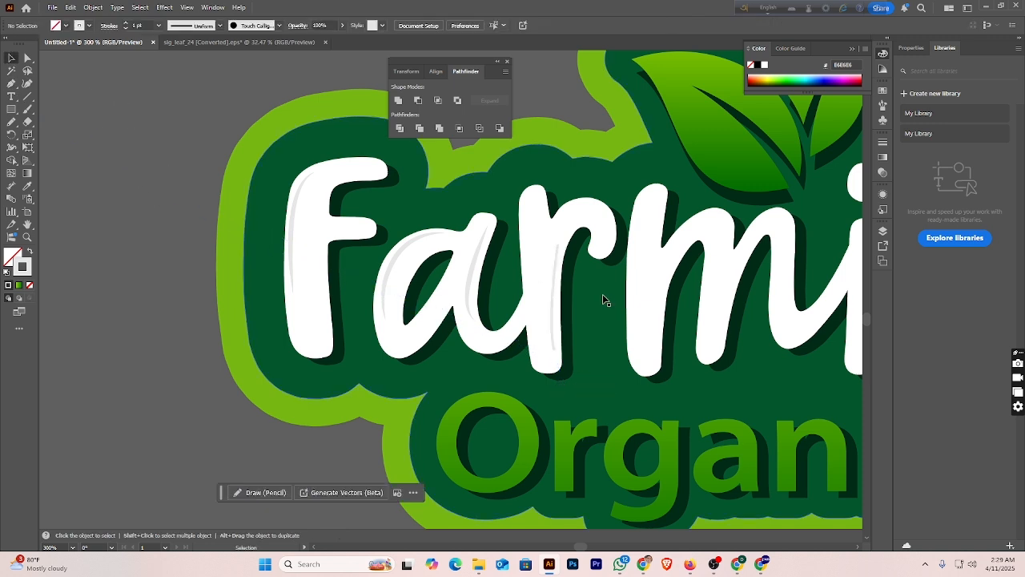
# - Set the highlight on the r's stem to 2 pt and give it Width Profile 1
pyautogui.click(553, 292)
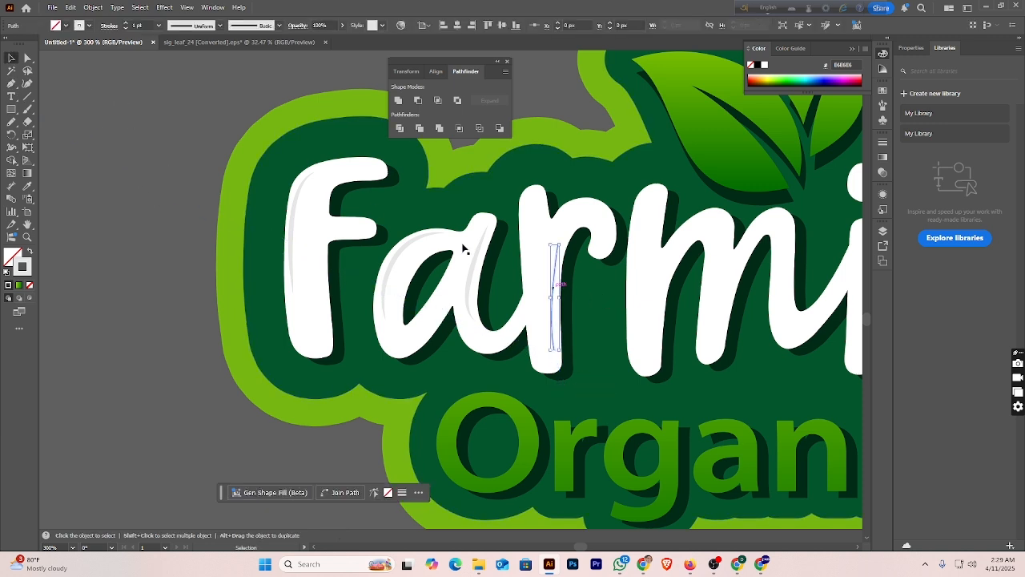
pyautogui.click(126, 23)
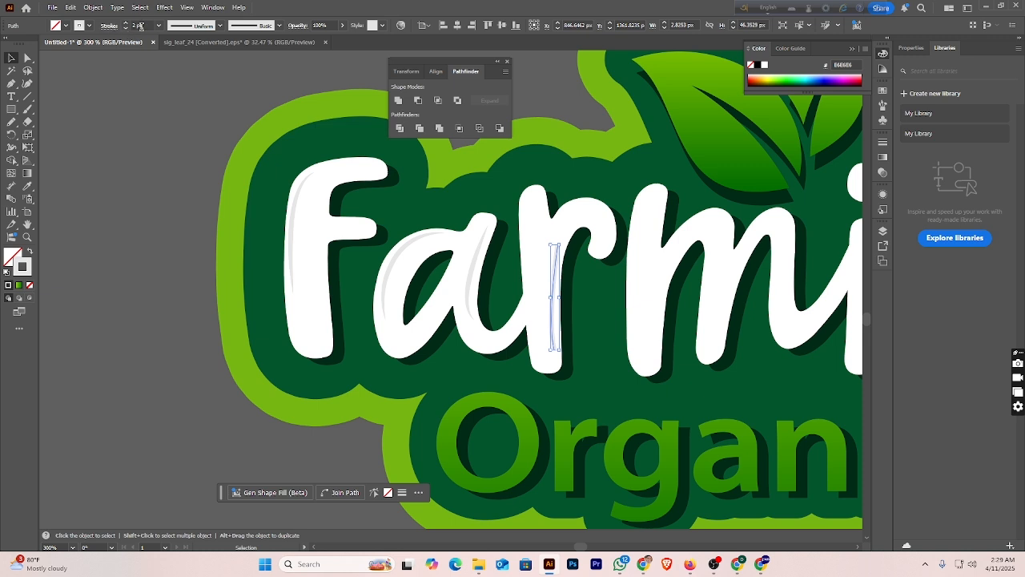
pyautogui.click(218, 26)
pyautogui.click(192, 62)
pyautogui.click(196, 133)
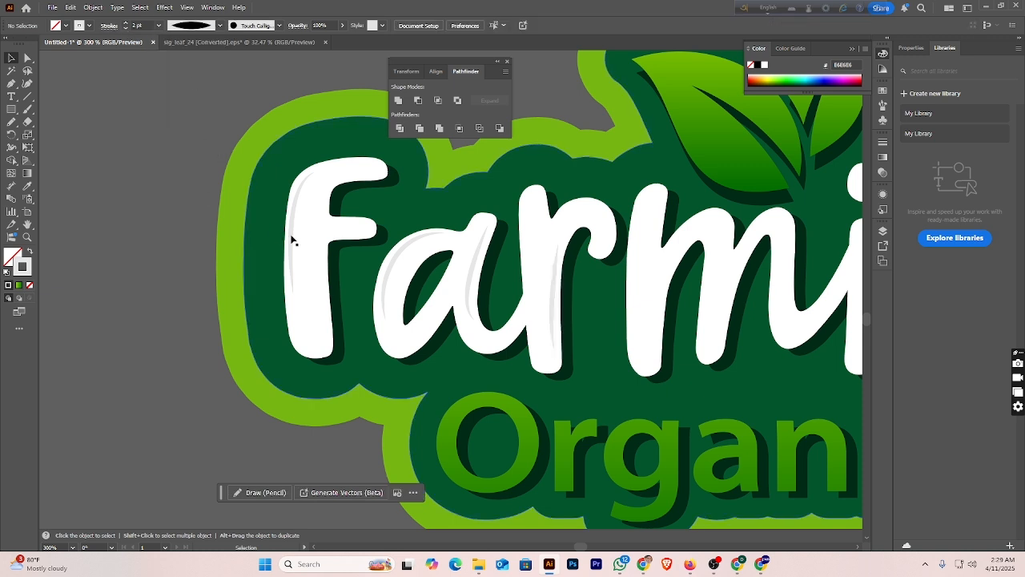
# - Draw a curved Pen highlight about 19 px wide and 11 px tall along the r's arm
pyautogui.click(11, 84)
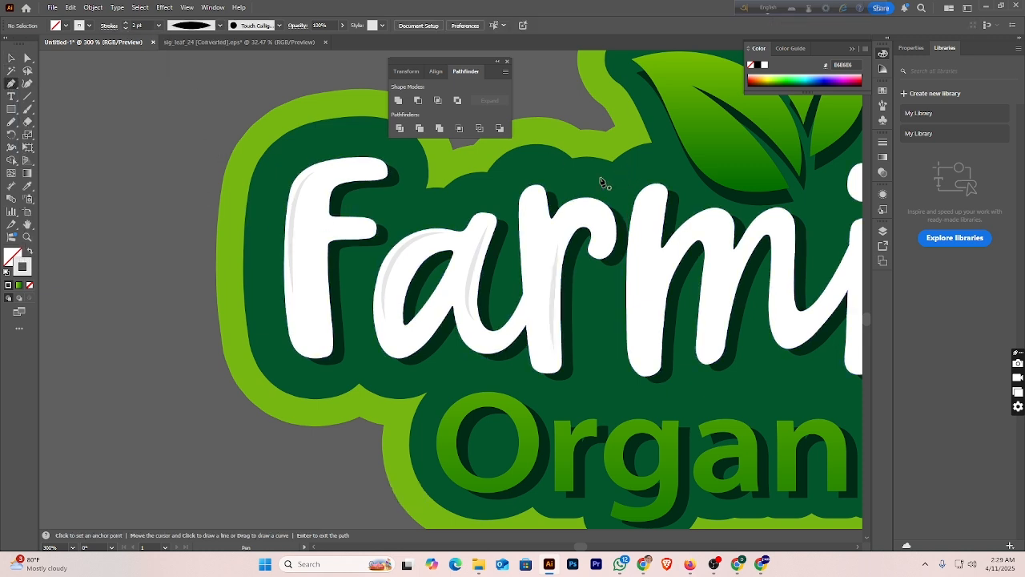
pyautogui.click(566, 208)
pyautogui.moveTo(610, 228); pyautogui.dragTo(613, 264)
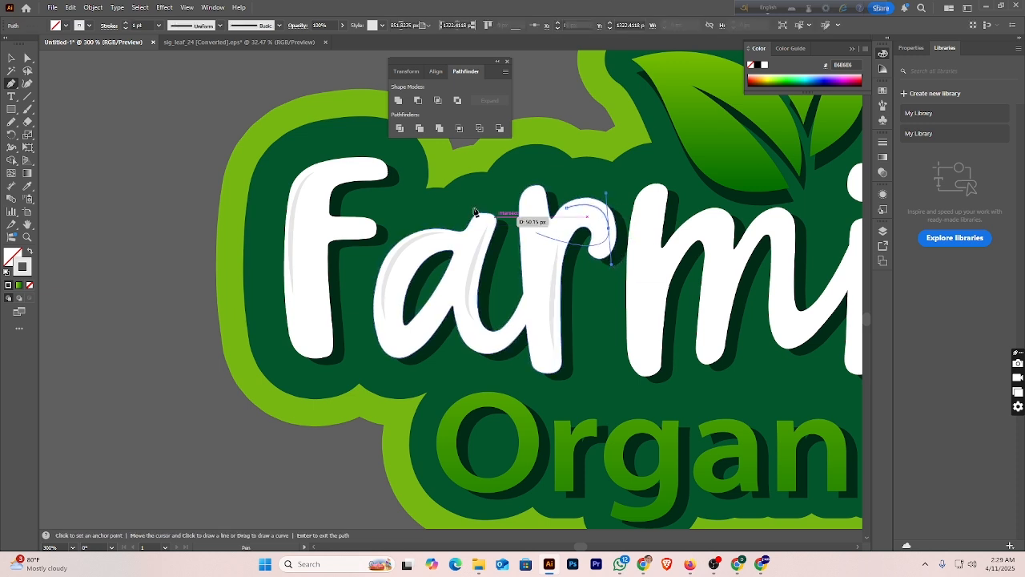
pyautogui.click(11, 57)
pyautogui.click(160, 94)
# - Taper the highlight on the r's arm with Width Profile 1 at a 2 pt stroke
pyautogui.click(589, 205)
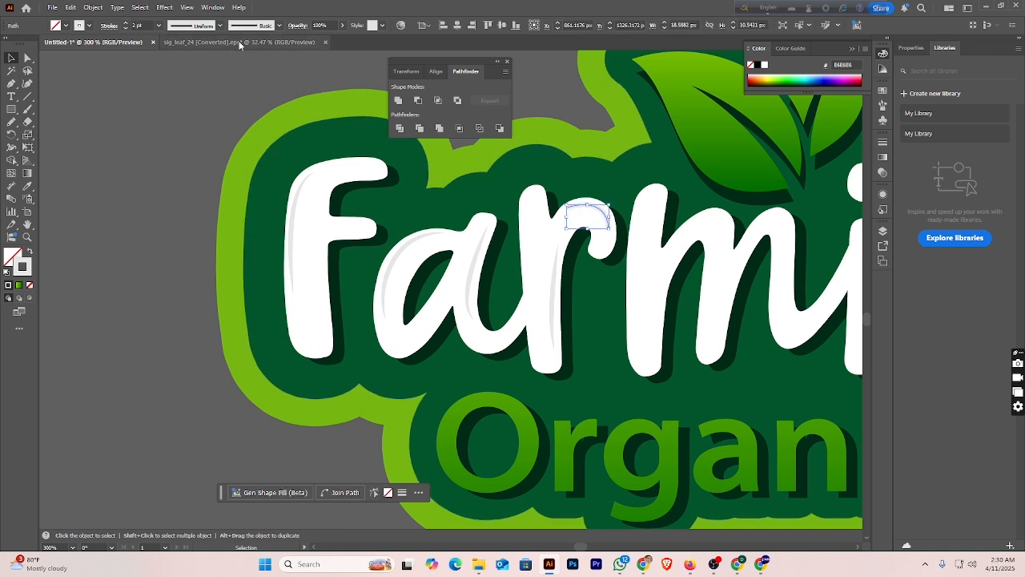
pyautogui.click(220, 25)
pyautogui.click(193, 62)
pyautogui.click(422, 201)
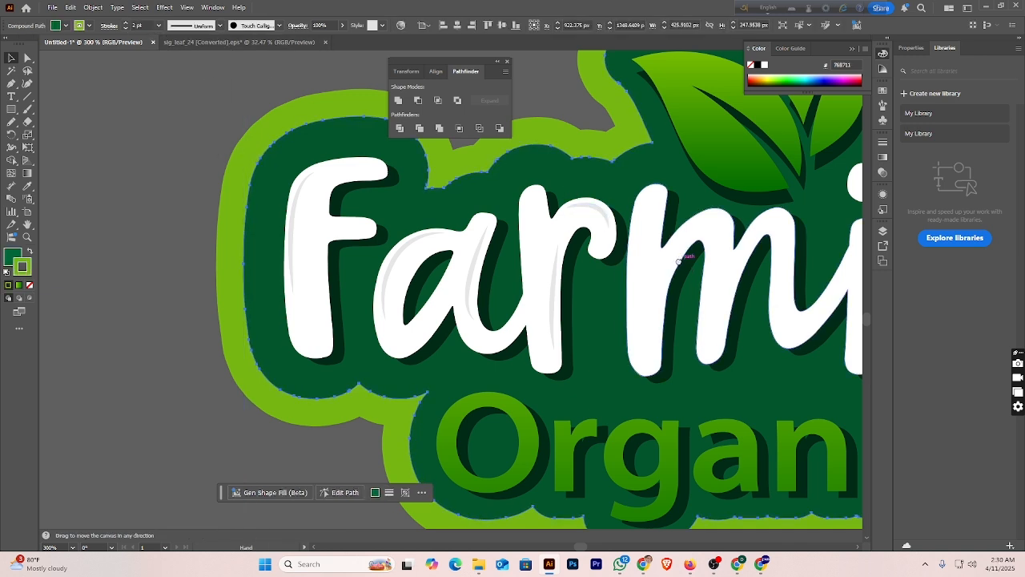
# - Draw a slightly curved Pen path about 3 px wide and 64 px tall down the m's first stem
pyautogui.moveTo(679, 261); pyautogui.dragTo(547, 244)
pyautogui.click(11, 85)
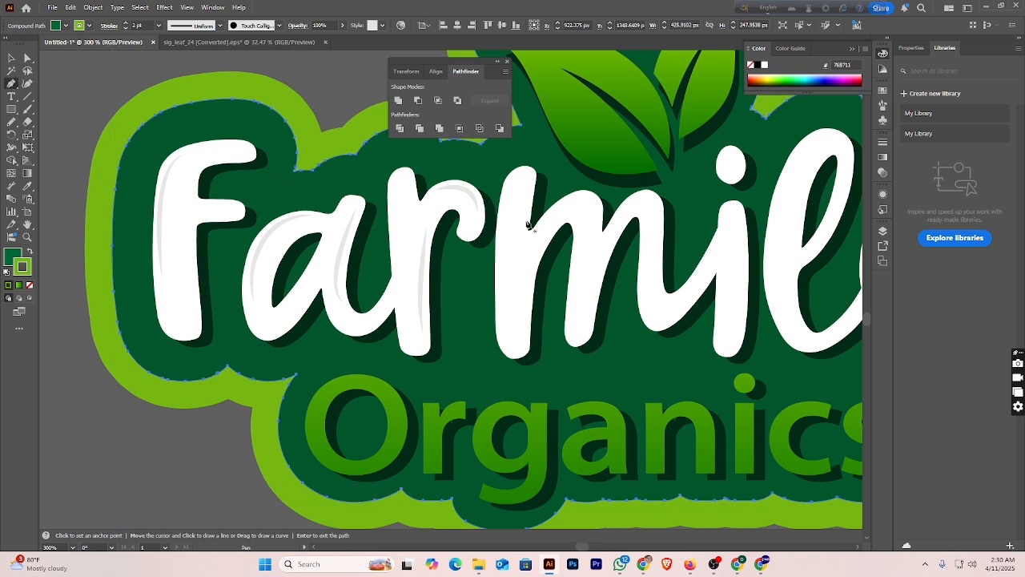
pyautogui.click(506, 190)
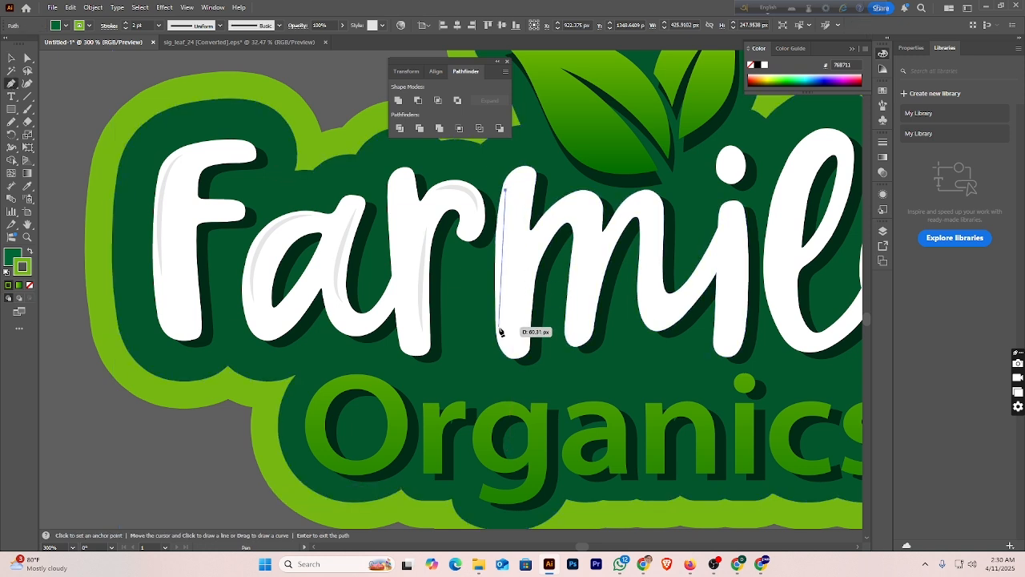
pyautogui.moveTo(503, 338); pyautogui.dragTo(511, 366)
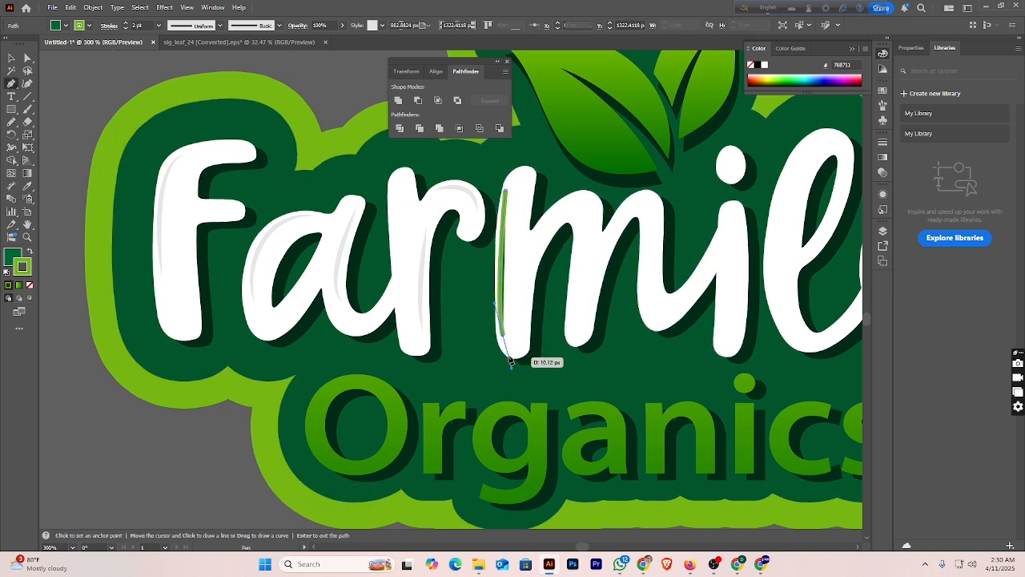
pyautogui.click(12, 58)
pyautogui.click(84, 76)
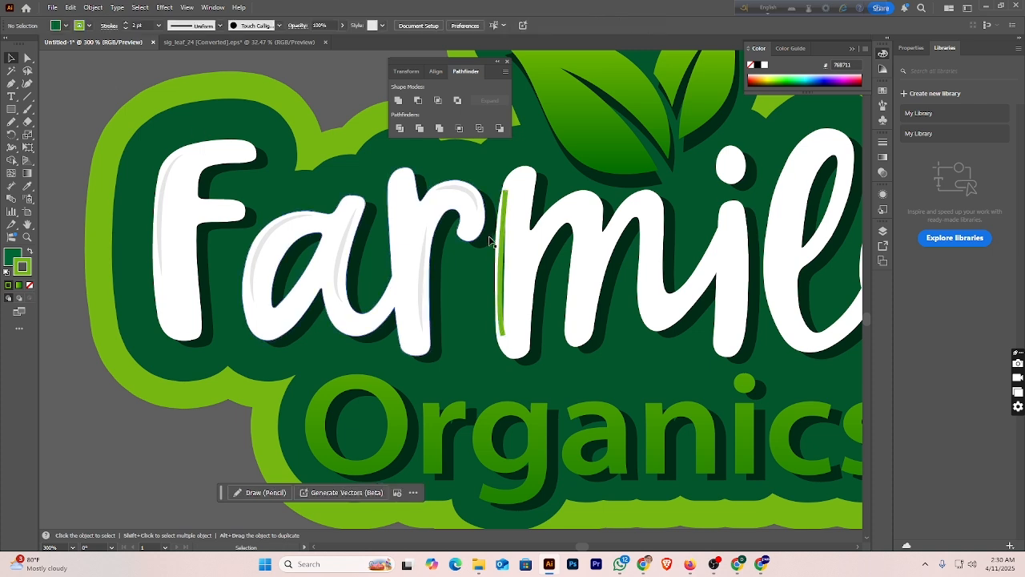
# - Recolor the path on the m's first stem with a light grey E6E6E6 stroke and no fill
pyautogui.click(504, 250)
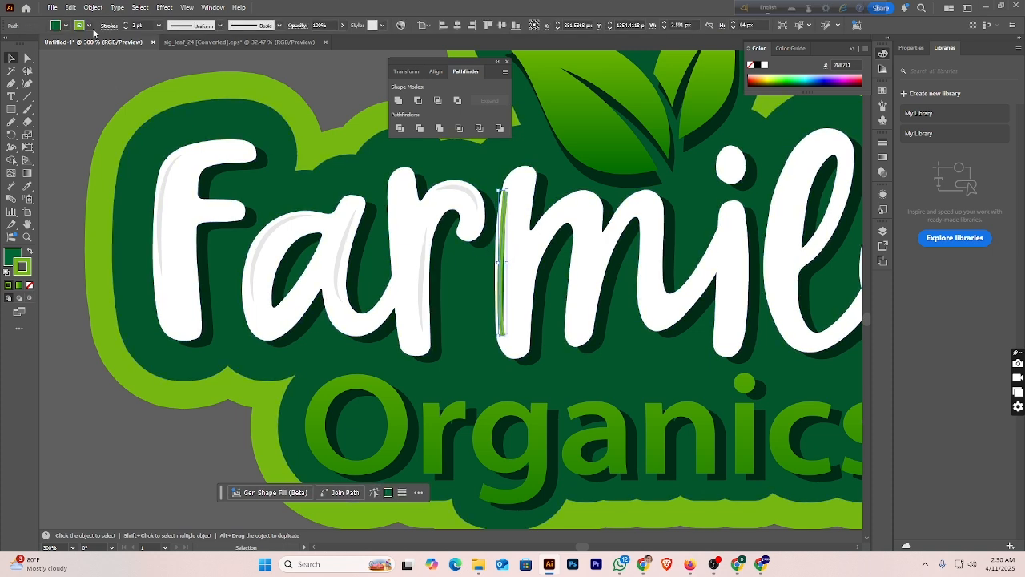
pyautogui.click(90, 26)
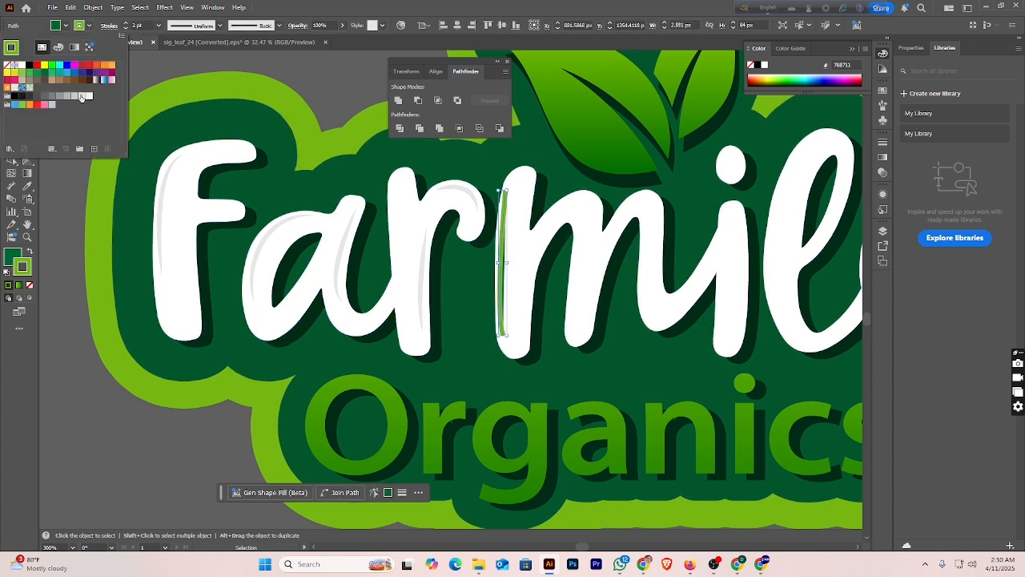
pyautogui.click(81, 96)
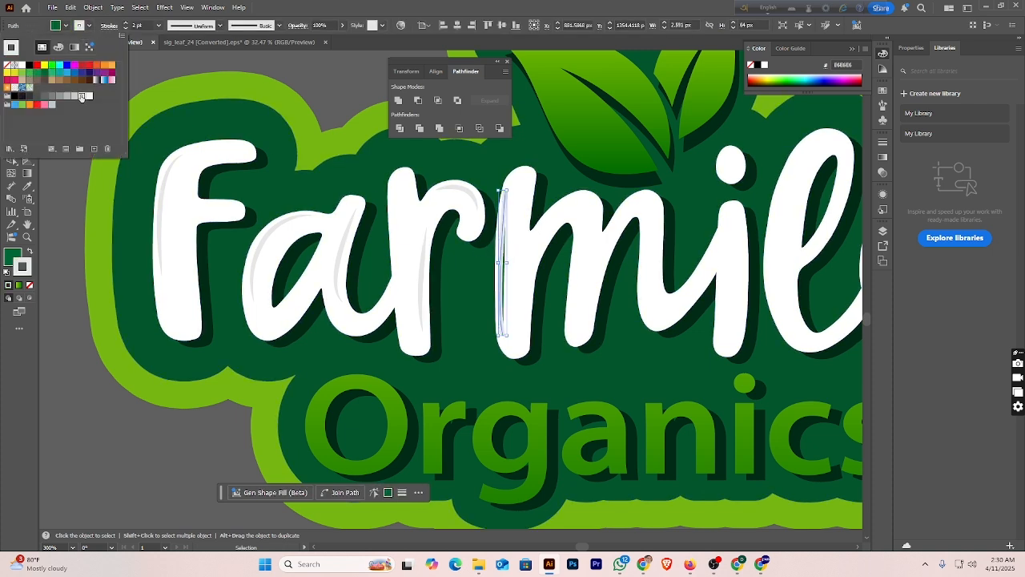
pyautogui.click(64, 27)
pyautogui.click(10, 69)
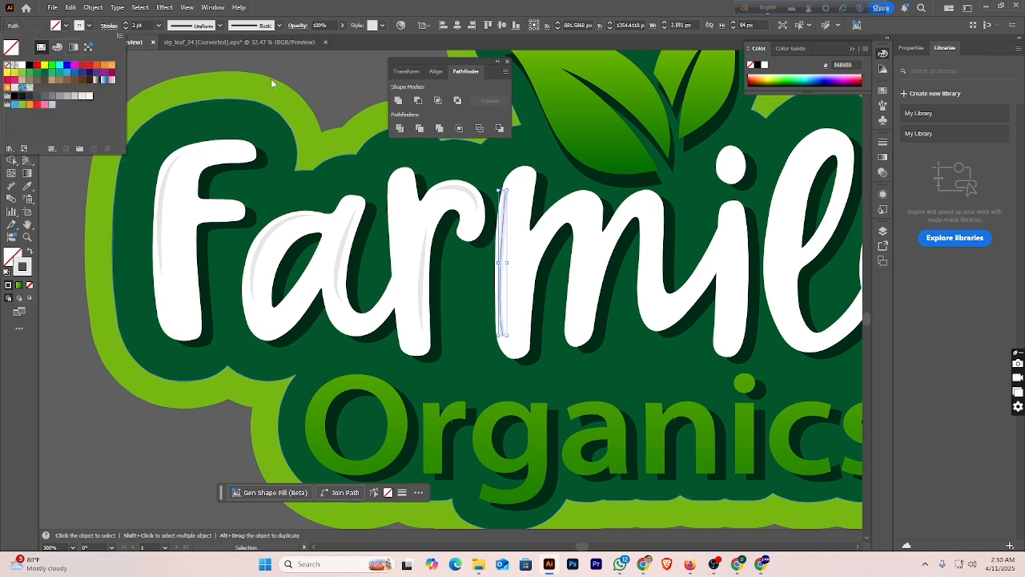
pyautogui.click(293, 73)
# - Apply Width Profile 1 to the highlight on the m's first stem and shift it slightly inward from the letter's edge
pyautogui.click(505, 257)
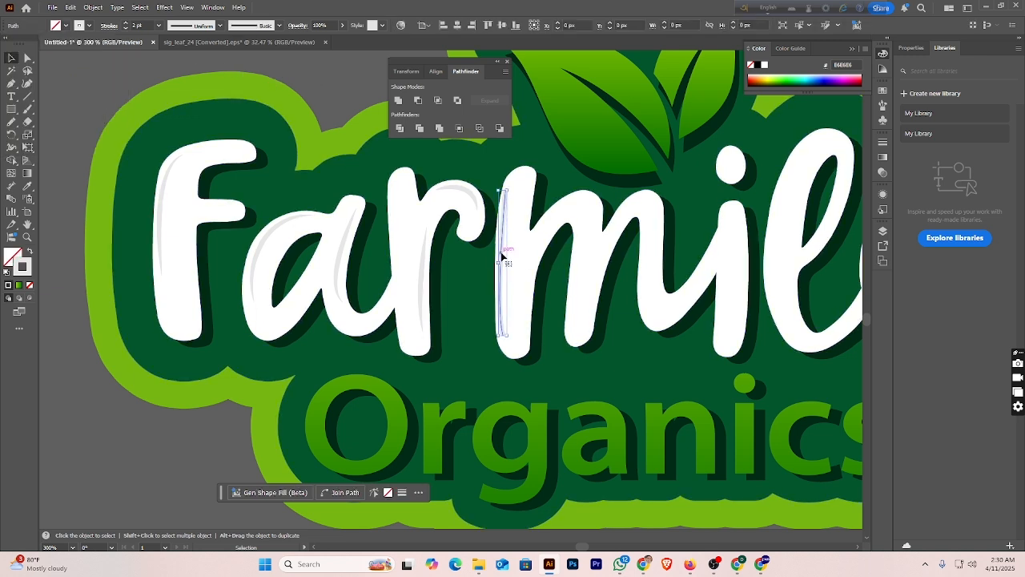
pyautogui.click(220, 26)
pyautogui.click(195, 61)
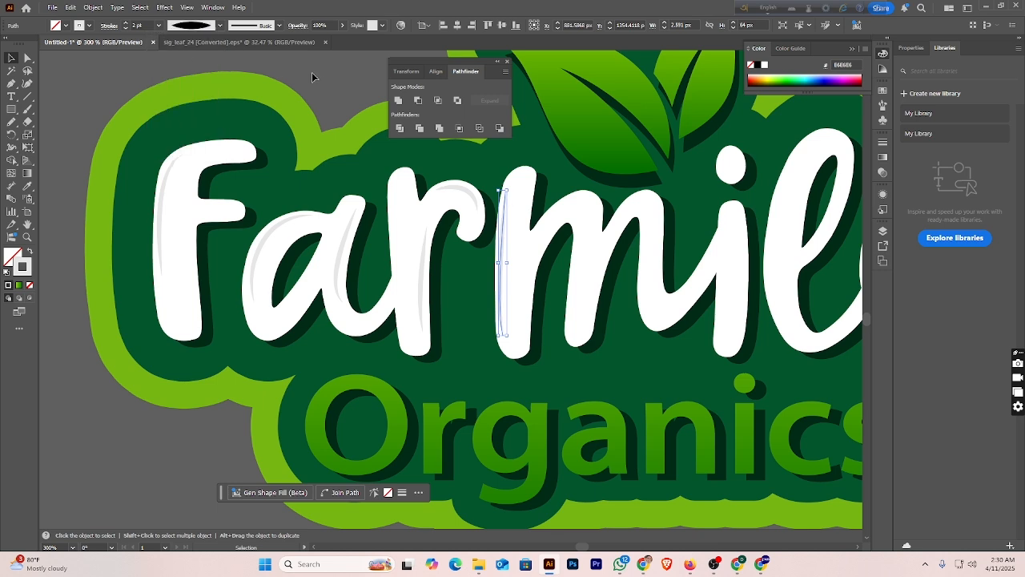
pyautogui.click(316, 78)
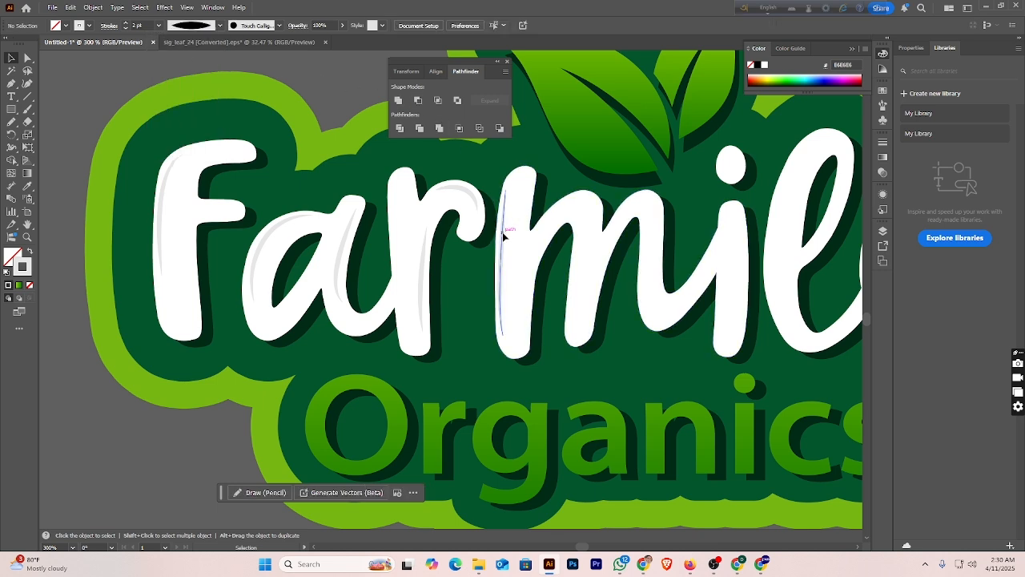
pyautogui.moveTo(503, 233); pyautogui.dragTo(508, 233)
pyautogui.click(292, 78)
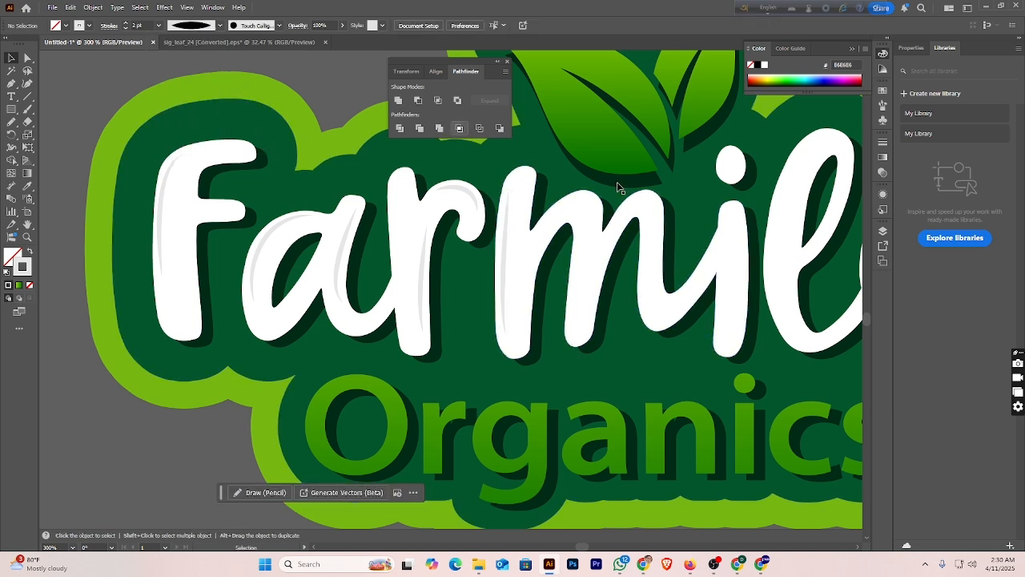
# - Draw a curved Pen highlight about 19 px wide and 9 px tall over the m's first arch
pyautogui.moveTo(652, 295); pyautogui.dragTo(557, 282)
pyautogui.press('p')
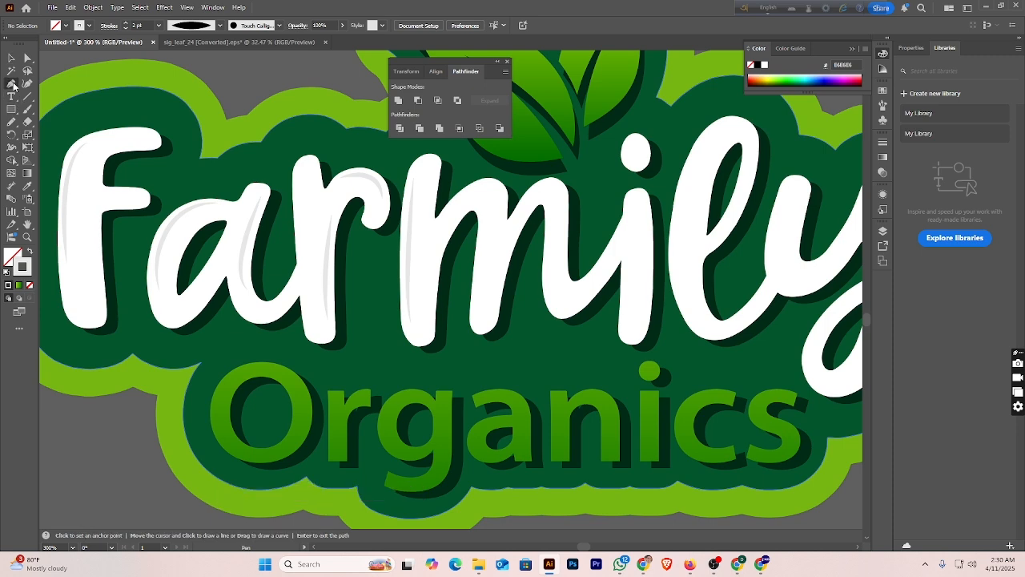
pyautogui.click(455, 202)
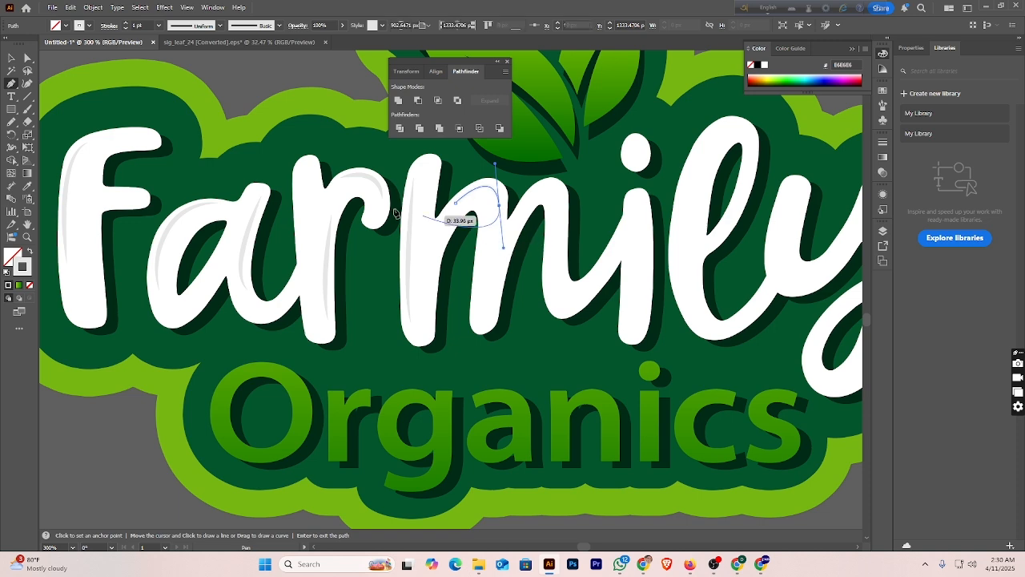
pyautogui.press('v')
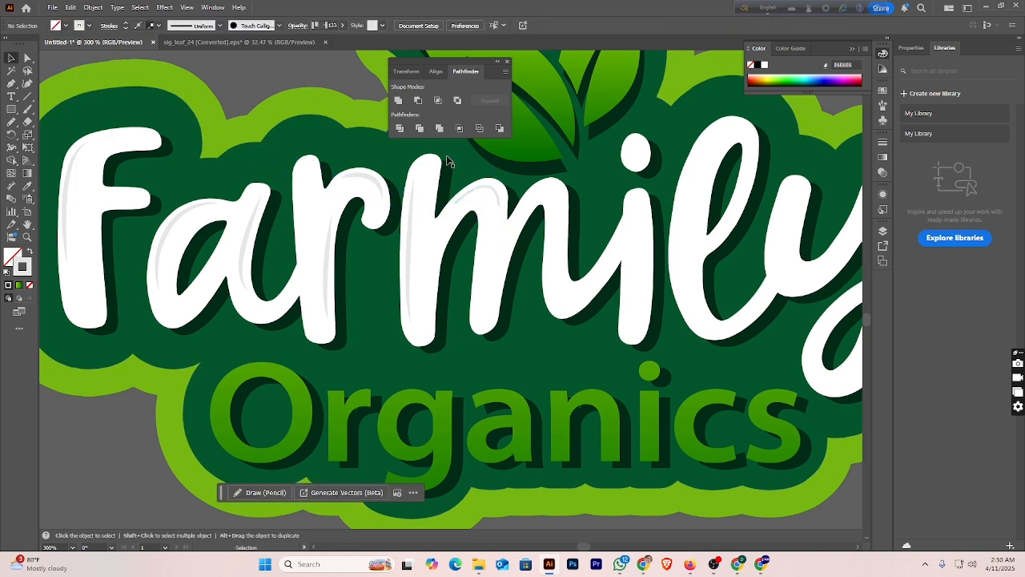
# - Set the highlight on the m's first arch to 2 pt with Width Profile 1
pyautogui.click(494, 195)
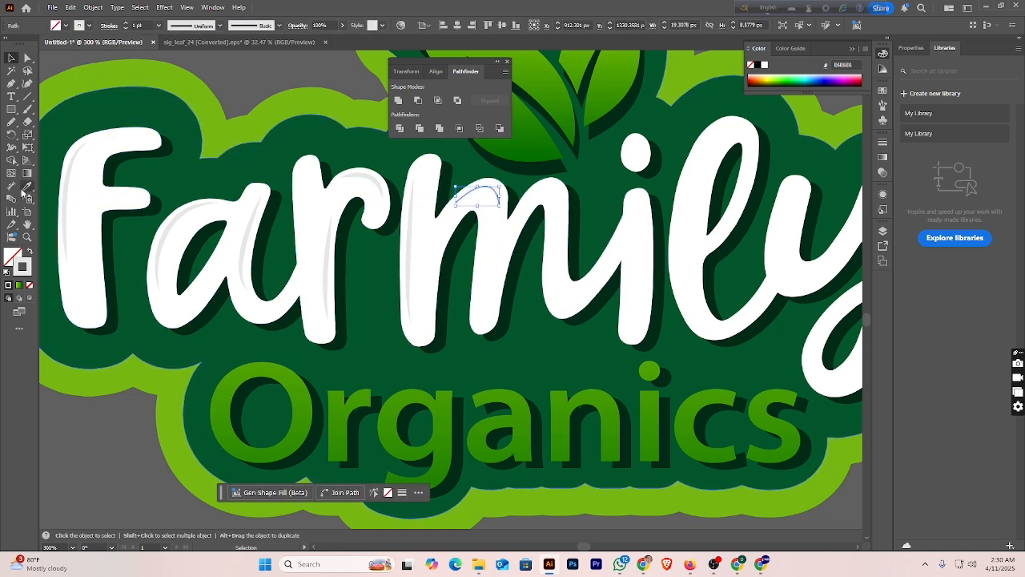
pyautogui.click(221, 30)
pyautogui.click(200, 60)
pyautogui.click(277, 73)
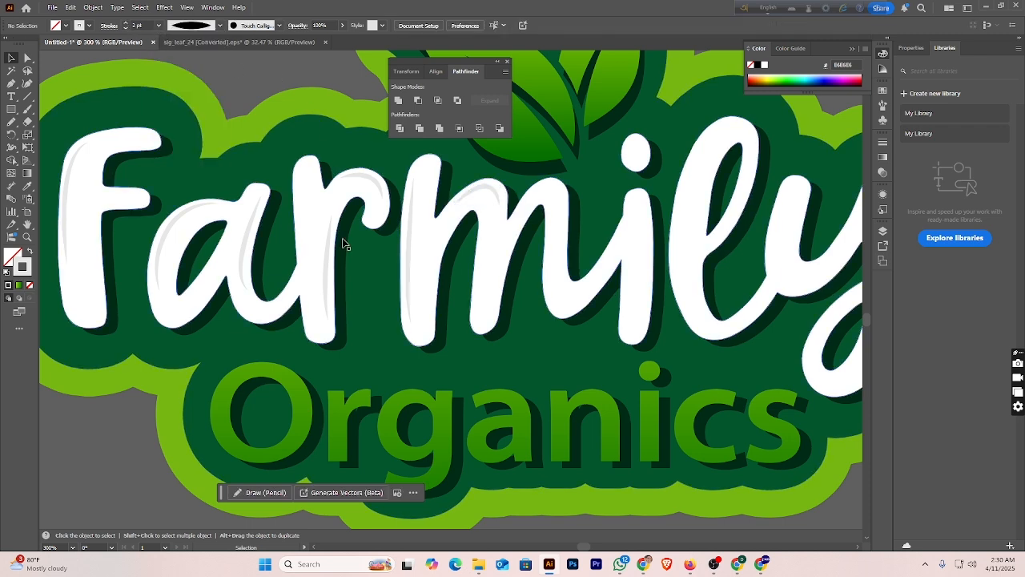
# - Draw a curved Pen highlight about 6 px wide and 30 px tall down the m's last stem
pyautogui.click(12, 84)
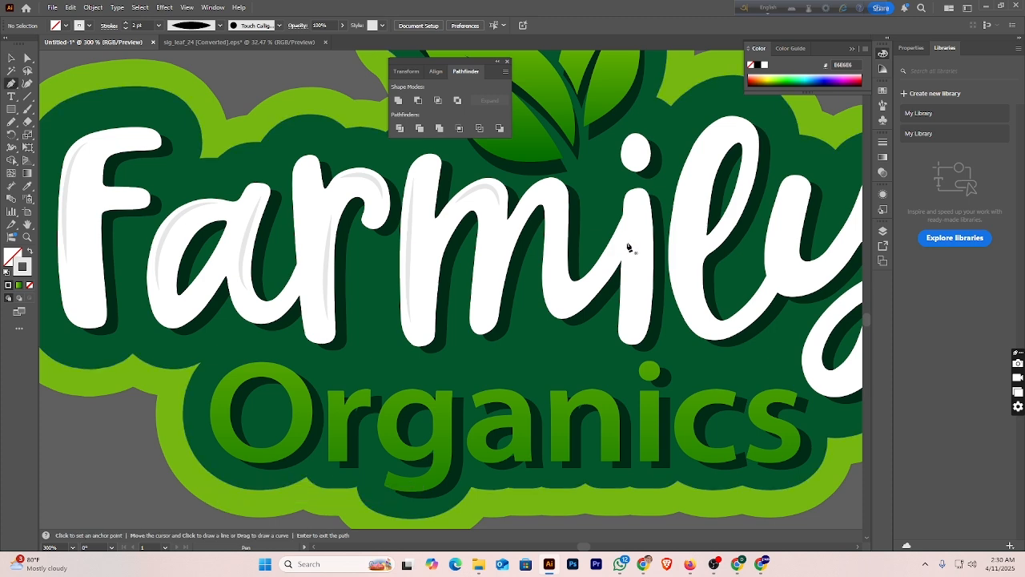
pyautogui.click(551, 189)
pyautogui.moveTo(561, 256); pyautogui.dragTo(558, 284)
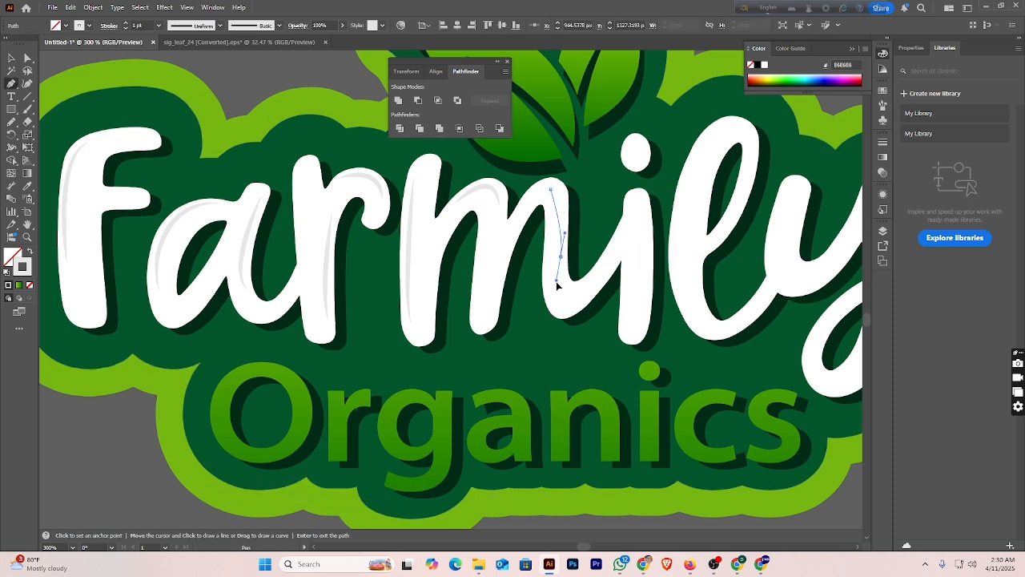
pyautogui.moveTo(554, 335); pyautogui.dragTo(550, 332)
pyautogui.click(11, 58)
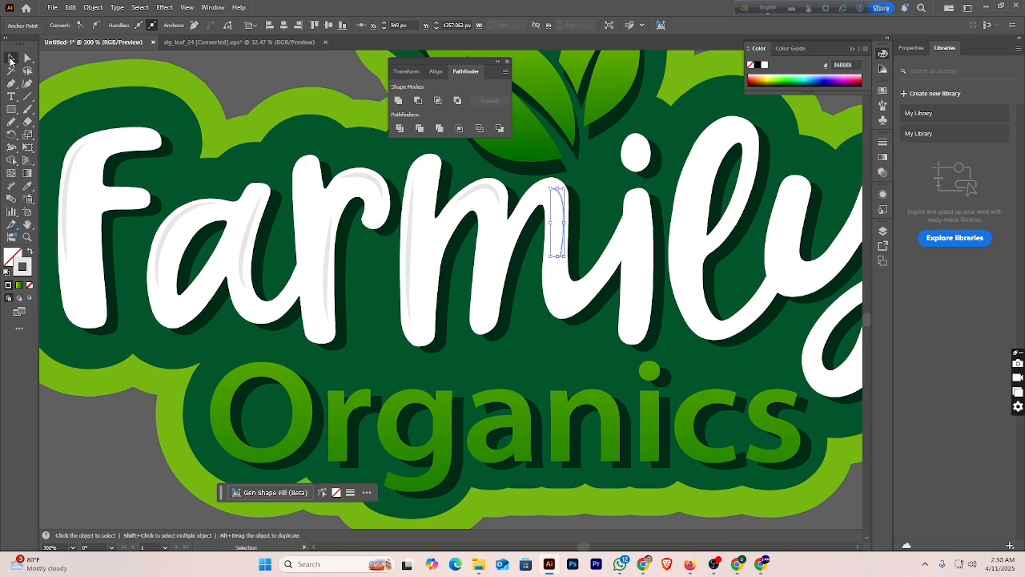
pyautogui.click(329, 77)
# - Set the highlight on the m's last stem to 2 pt and apply Width Profile 1 to it
pyautogui.click(564, 237)
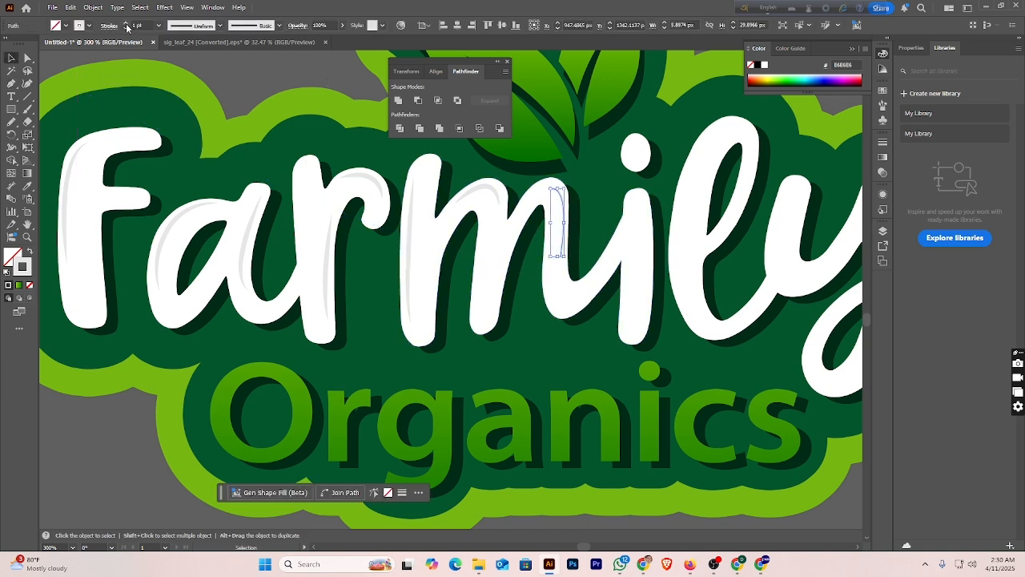
pyautogui.click(220, 26)
pyautogui.click(187, 66)
pyautogui.click(187, 65)
# - Draw a slightly curved Pen highlight about 42 px tall down the stem of the i
pyautogui.press('space')
pyautogui.moveTo(695, 273); pyautogui.dragTo(607, 268)
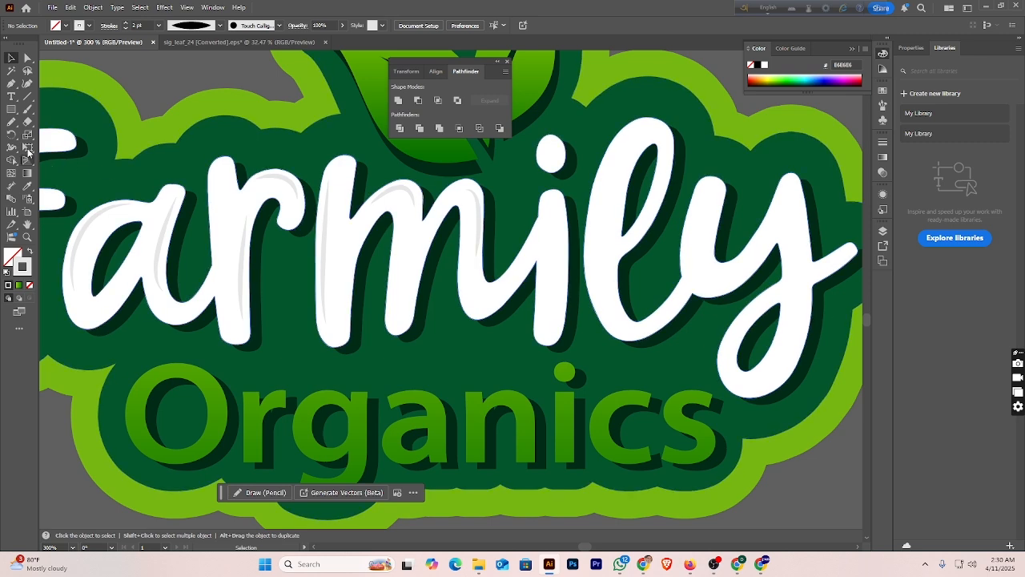
pyautogui.click(12, 85)
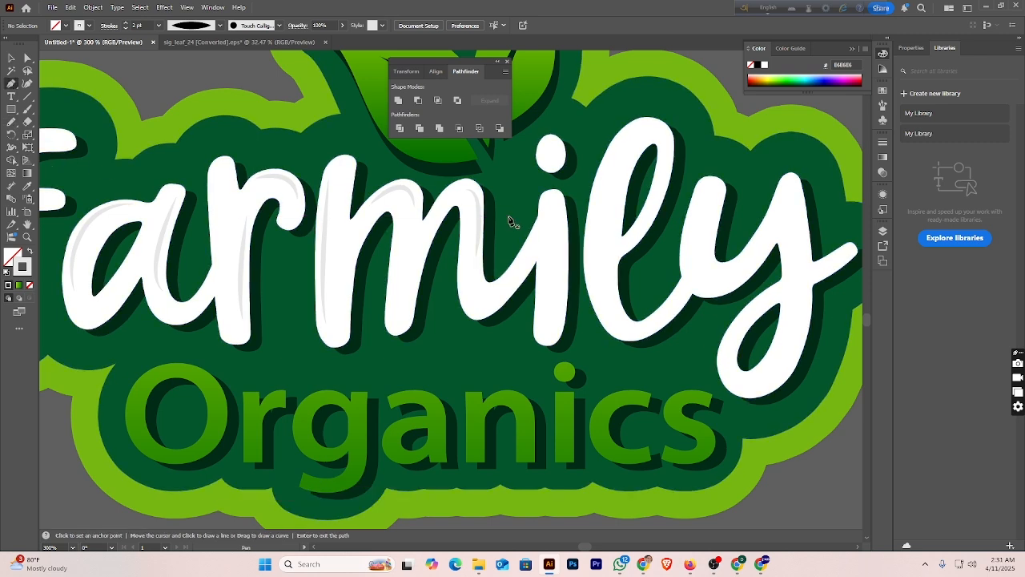
pyautogui.click(559, 206)
pyautogui.moveTo(558, 303); pyautogui.dragTo(559, 319)
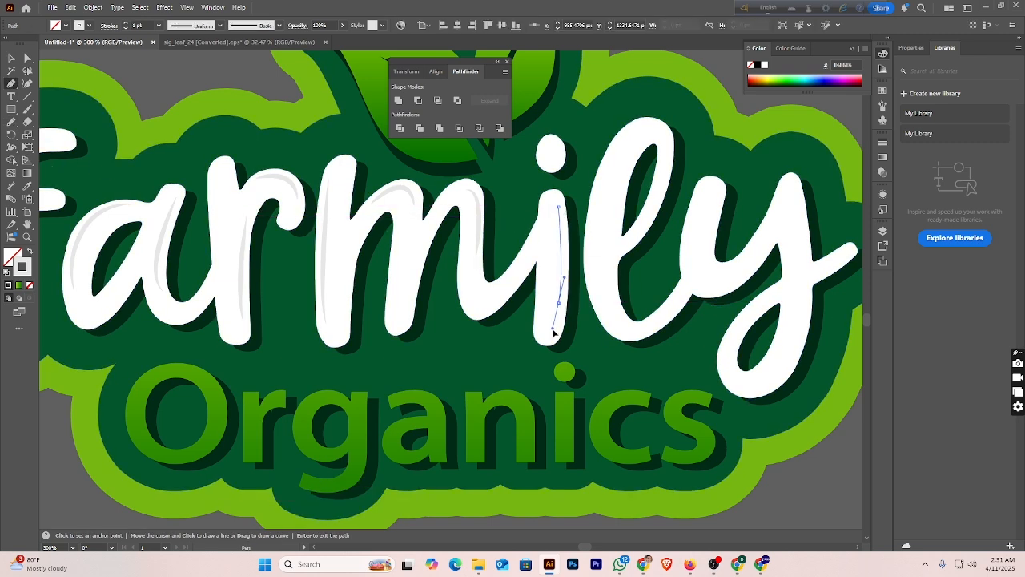
pyautogui.press('v')
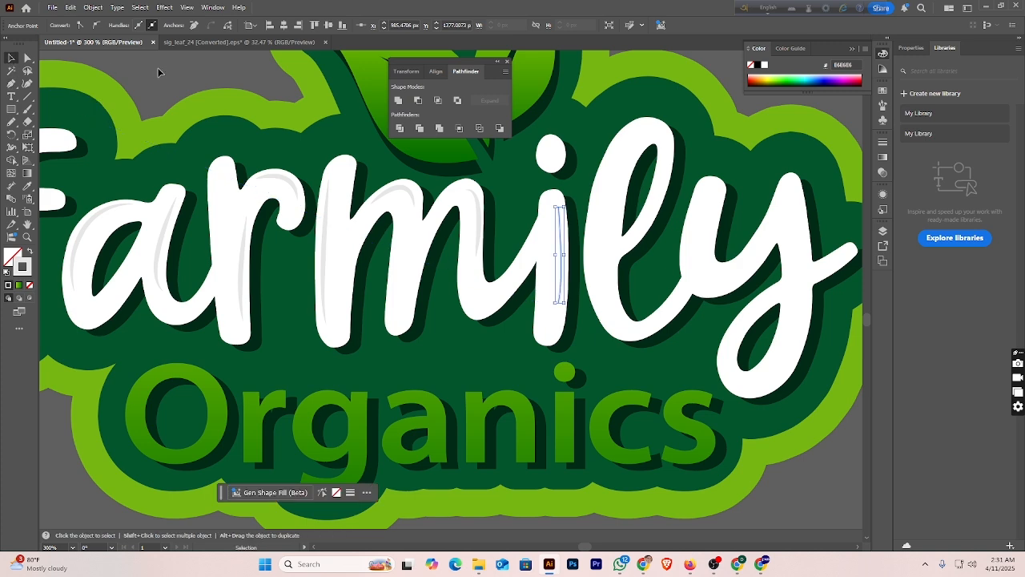
# - Set the highlight on the i's stem to 2 pt and apply Width Profile 1 to it
pyautogui.click(562, 242)
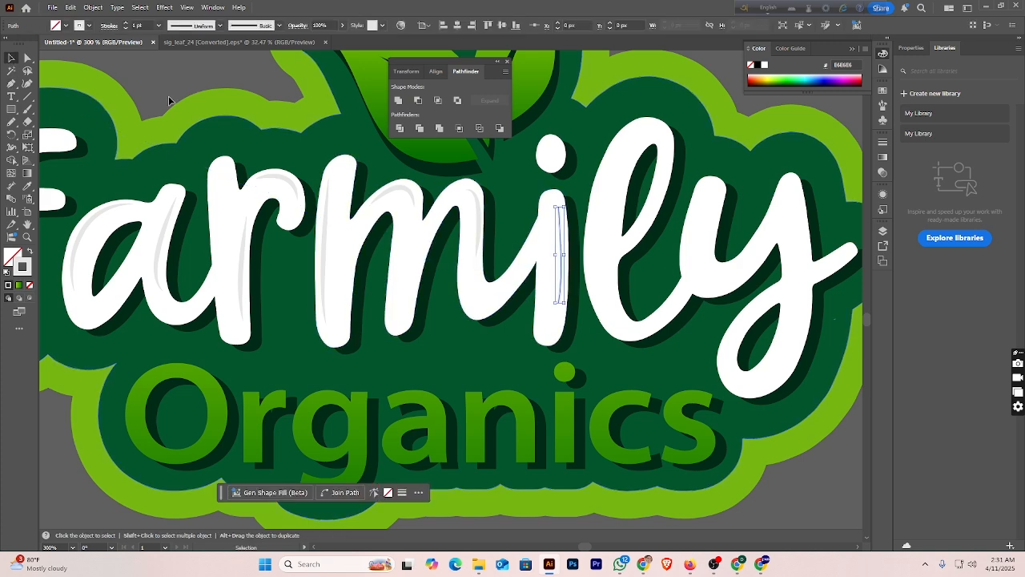
pyautogui.click(126, 25)
pyautogui.click(221, 25)
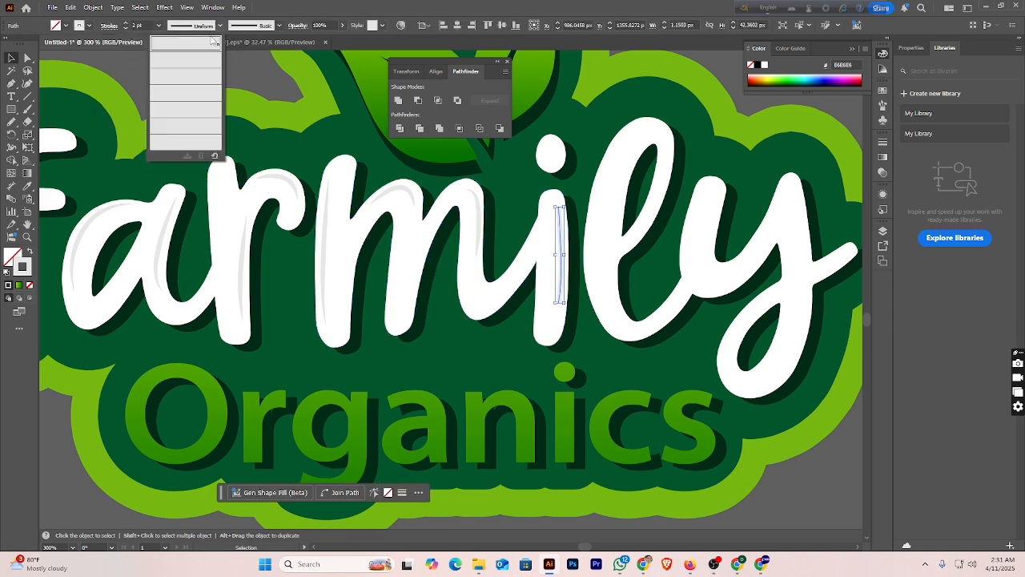
pyautogui.click(185, 61)
pyautogui.click(344, 122)
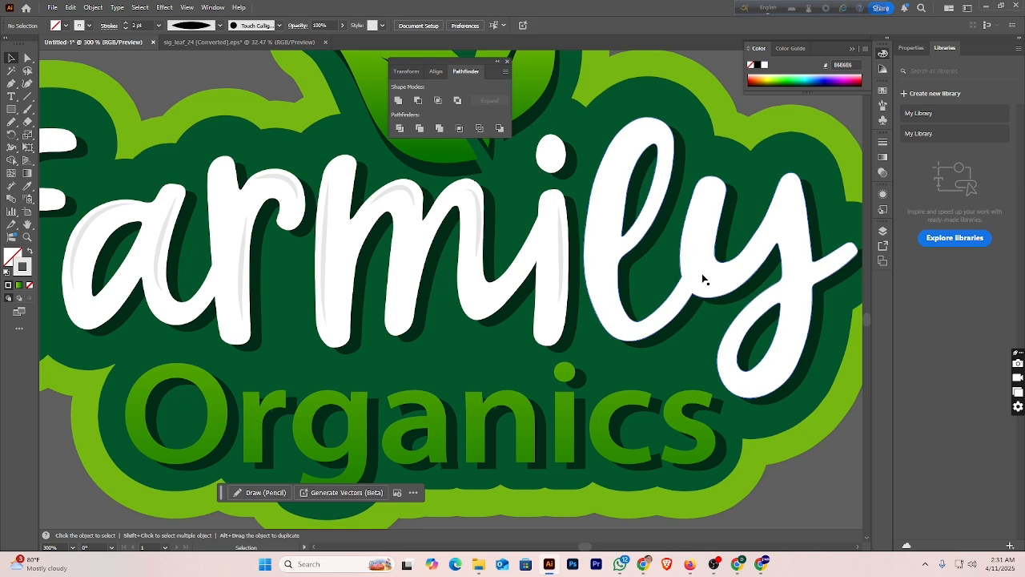
# - Draw a curved Pen highlight about 24 px wide and 53 px tall from the top of the l's loop down its outer edge
pyautogui.click(12, 85)
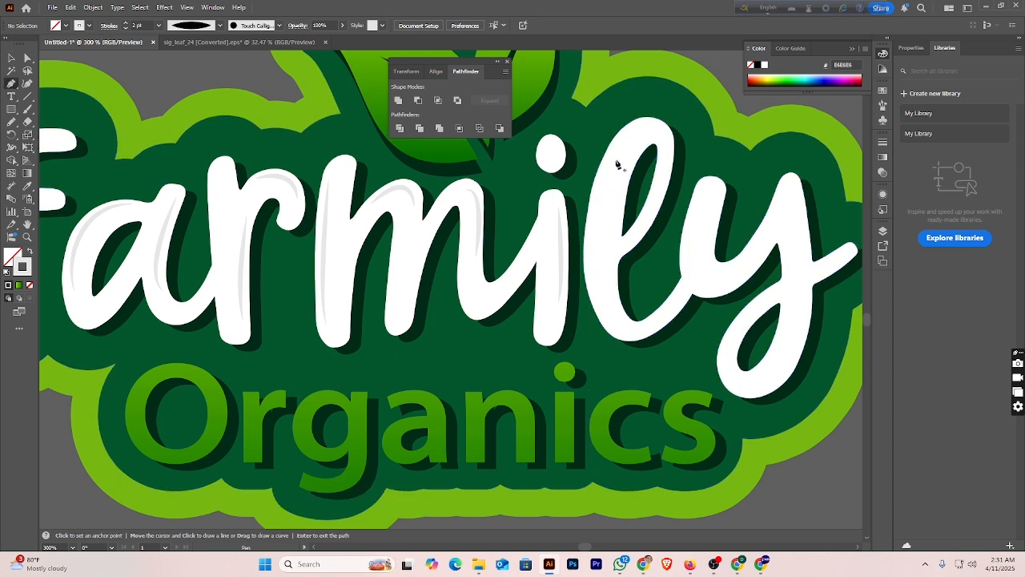
pyautogui.click(648, 133)
pyautogui.moveTo(594, 252); pyautogui.dragTo(597, 373)
pyautogui.press('v')
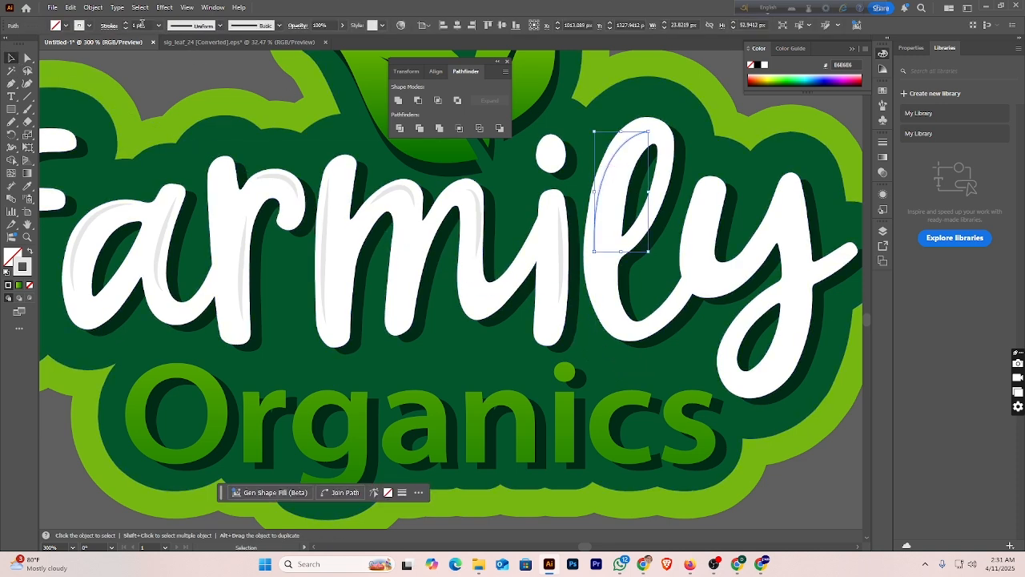
# - Give the 2 pt highlight on the l's loop the tapered Width Profile 1
pyautogui.click(218, 26)
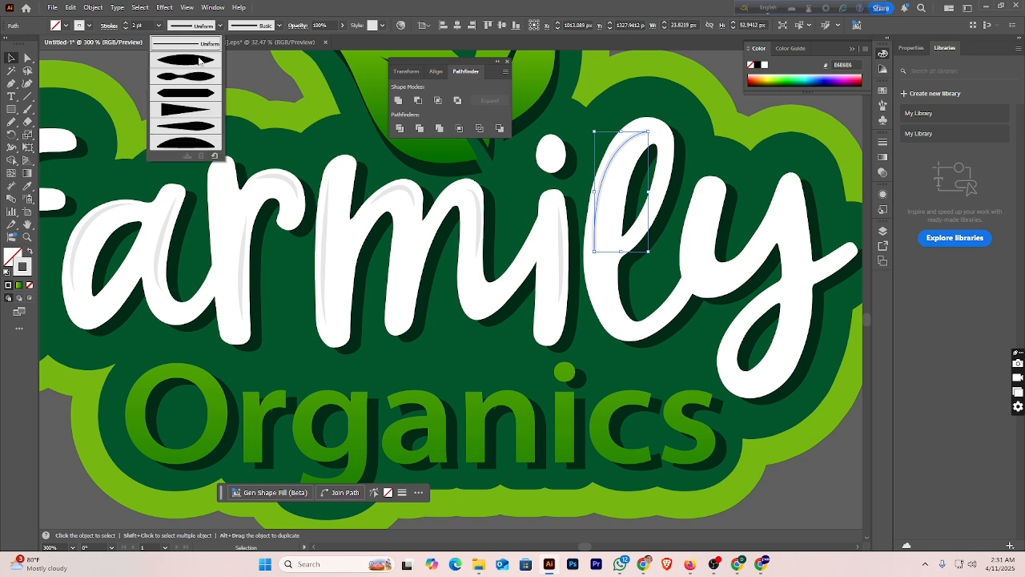
pyautogui.click(186, 61)
pyautogui.click(278, 72)
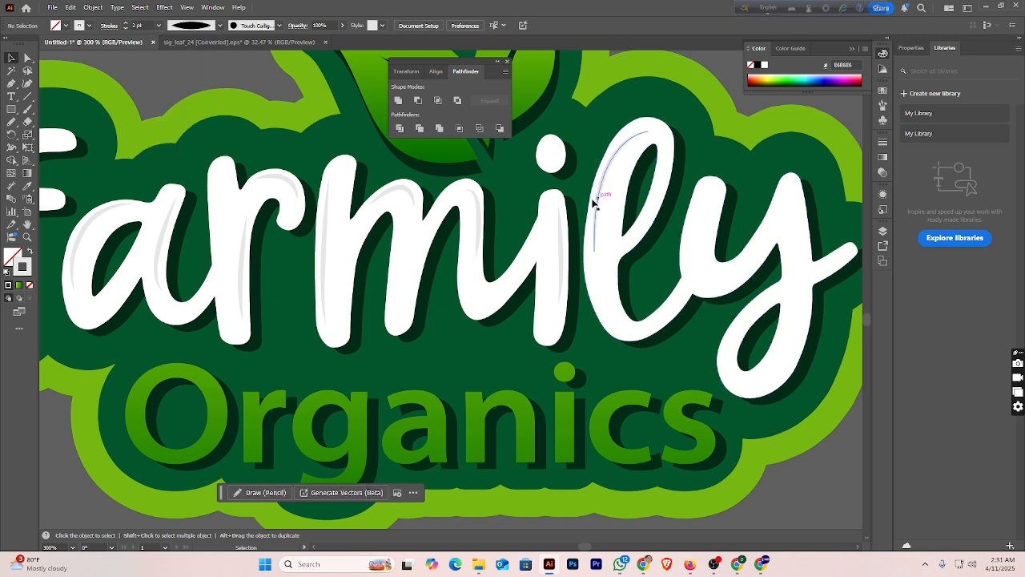
# - Draw a curved open highlight path with the Pen tool inside the upper-left stroke of the letter y in "Farmily"
pyautogui.click(12, 83)
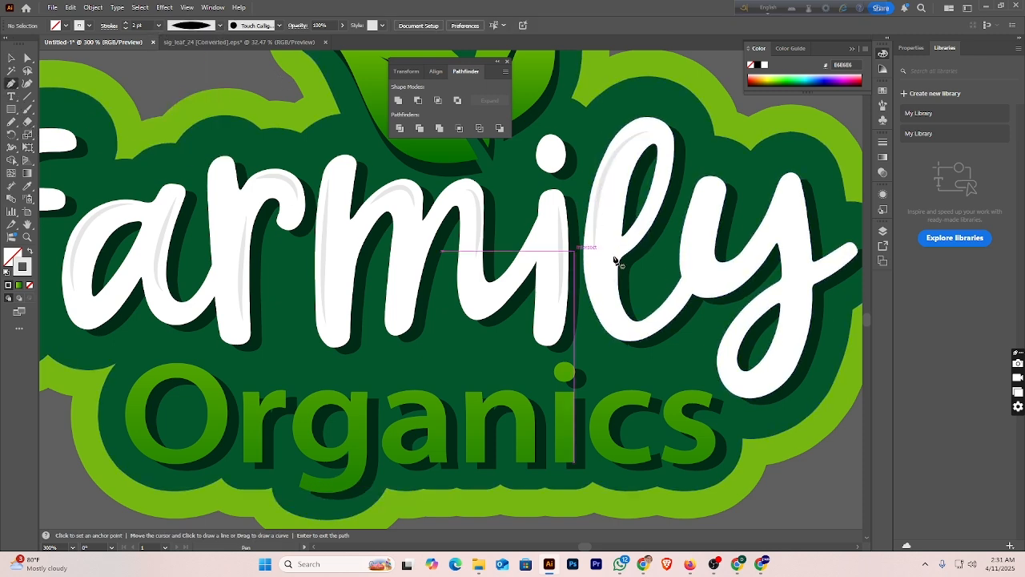
pyautogui.click(715, 200)
pyautogui.moveTo(707, 259); pyautogui.dragTo(749, 274)
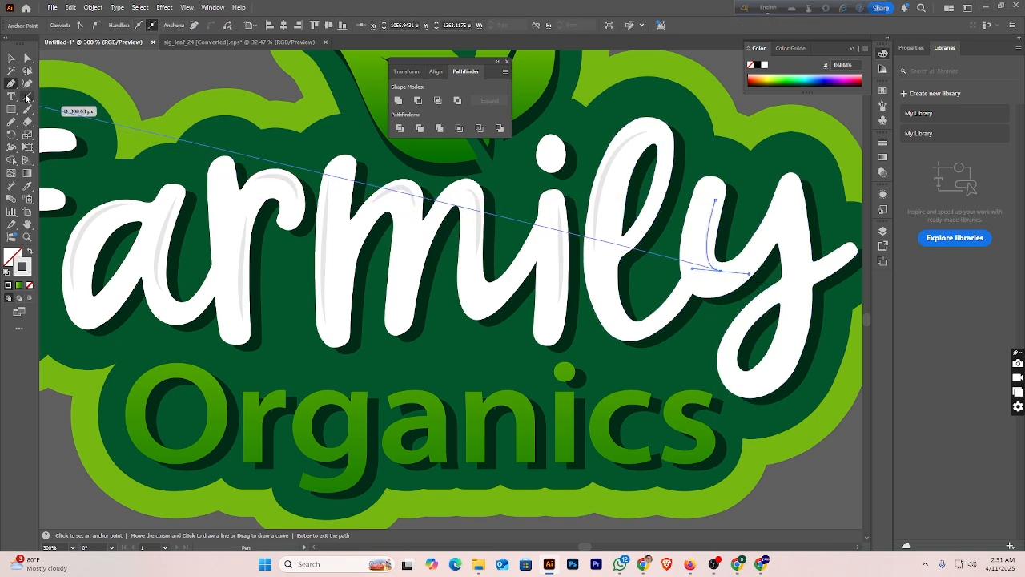
pyautogui.click(10, 59)
pyautogui.click(142, 73)
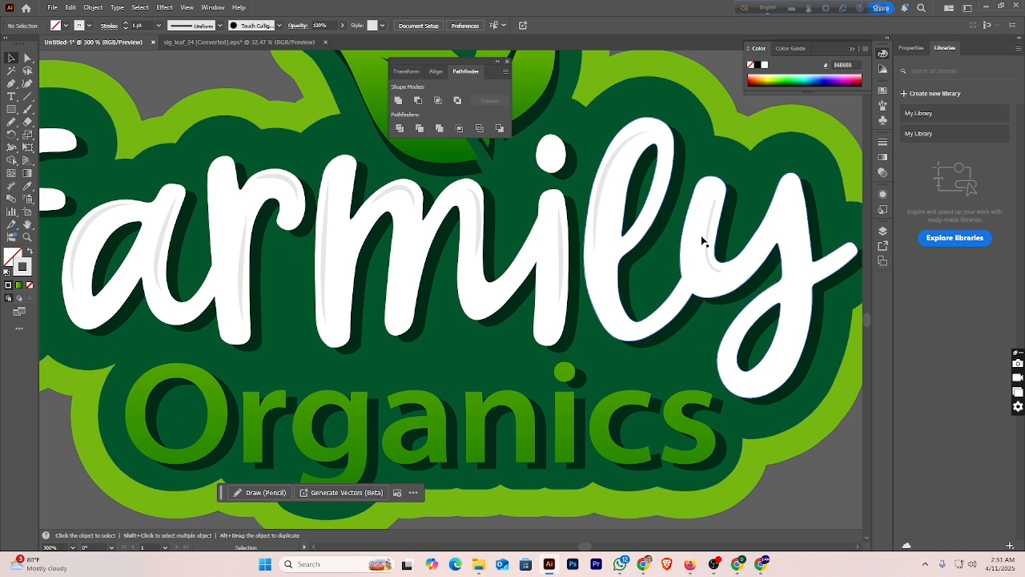
# - Give the new highlight path in the y's left stroke a 2 pt stroke with Width Profile 1
pyautogui.click(713, 247)
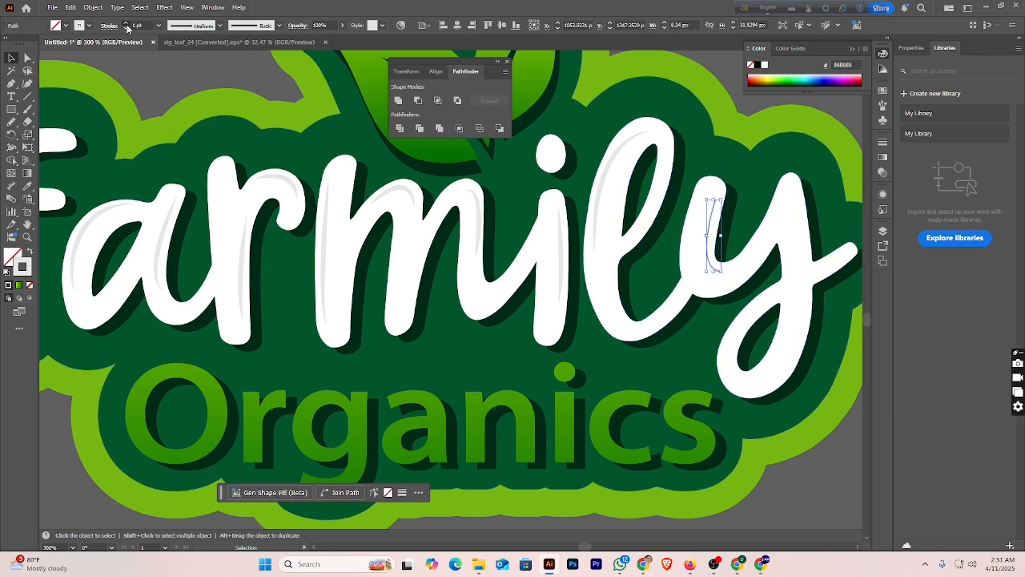
pyautogui.click(197, 26)
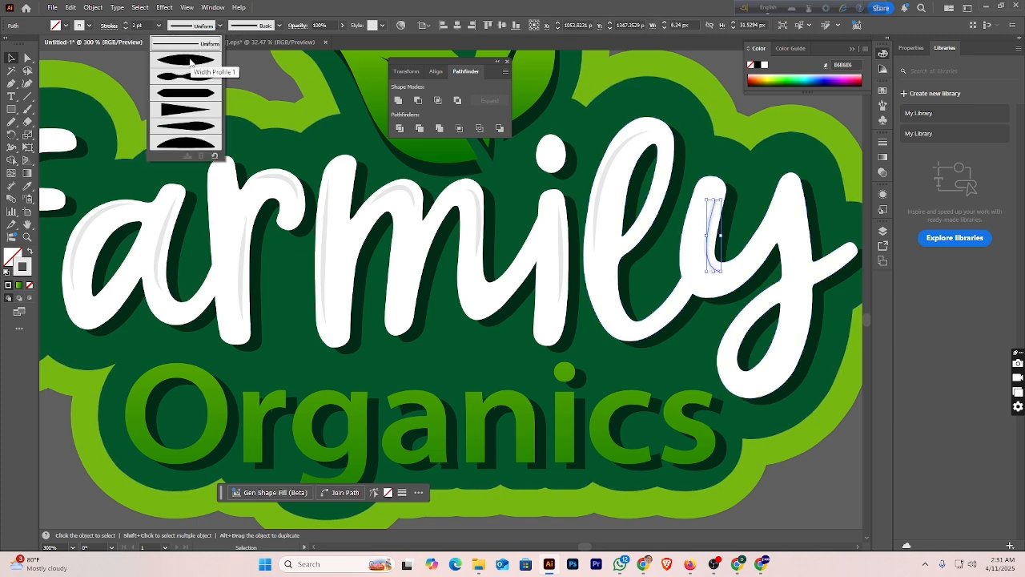
pyautogui.click(190, 61)
pyautogui.click(369, 115)
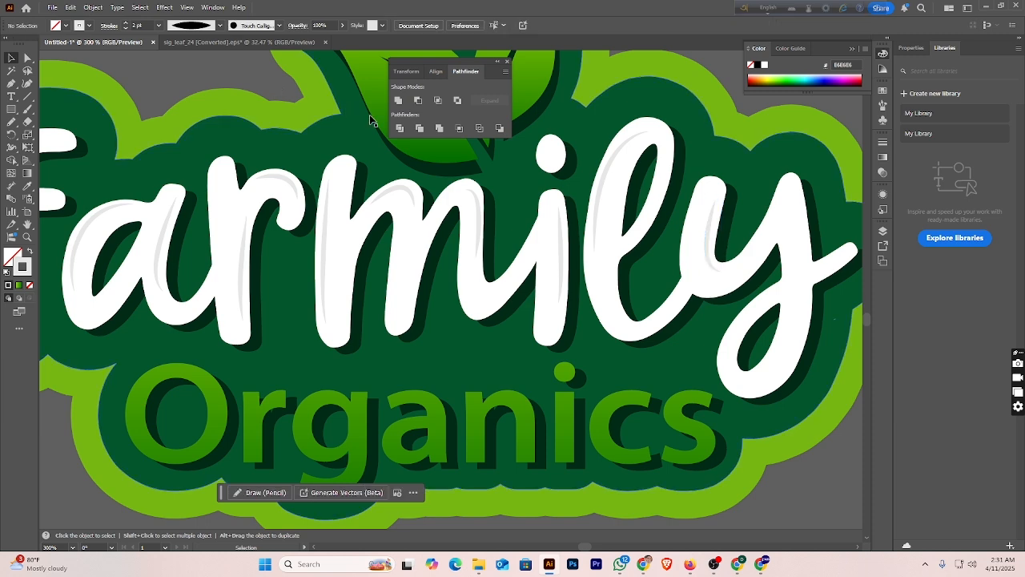
# - Draw a curved highlight path down the inside of the y's long right stem
pyautogui.click(9, 83)
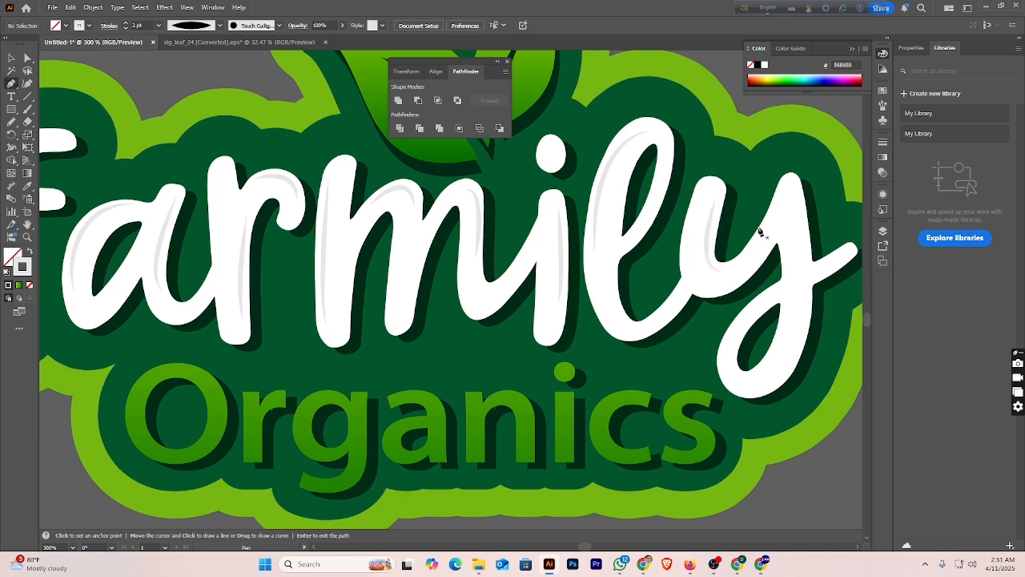
pyautogui.click(788, 194)
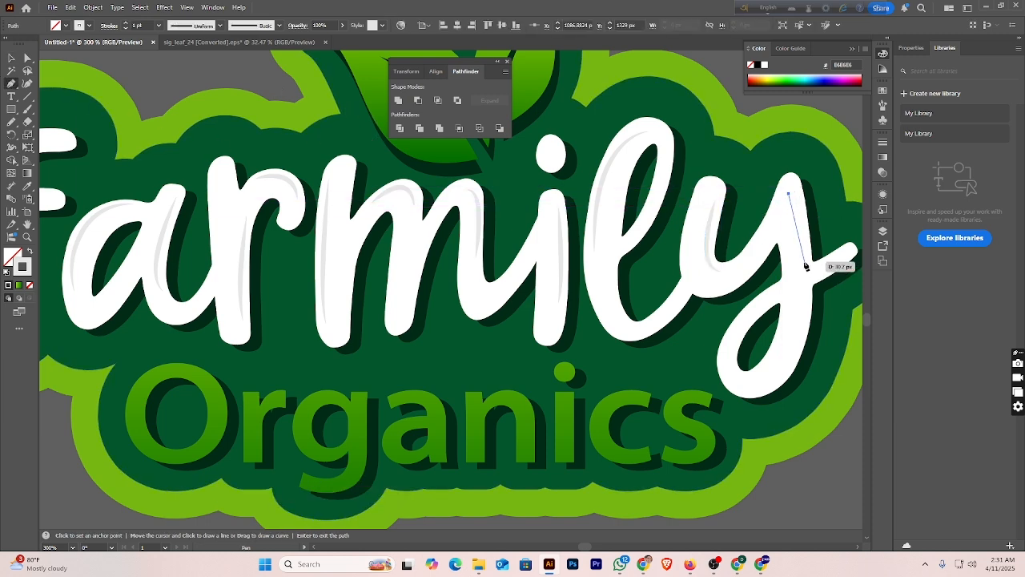
pyautogui.moveTo(804, 317); pyautogui.dragTo(45, 90)
pyautogui.click(11, 58)
pyautogui.click(165, 68)
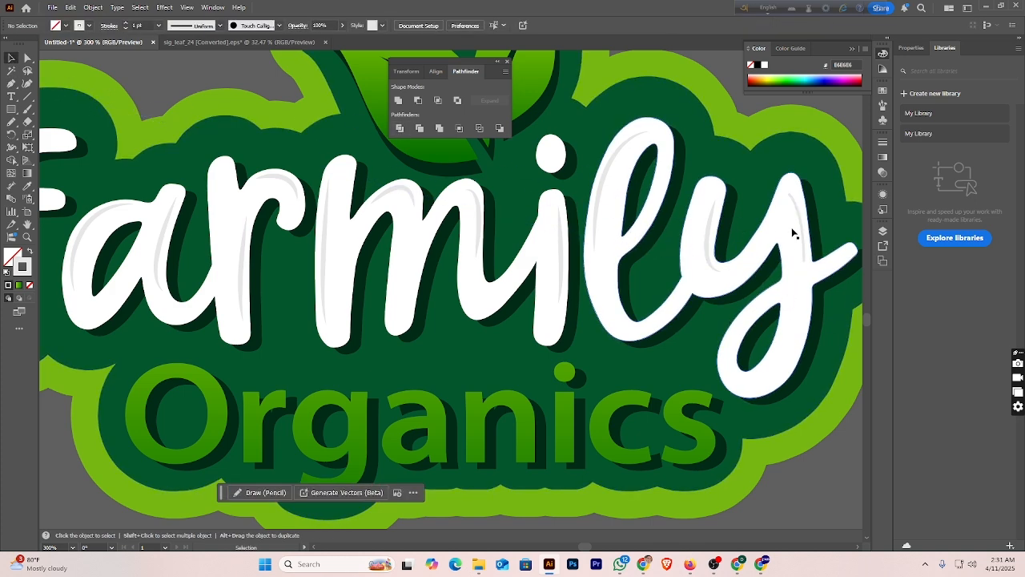
# - Draw a curved path around the lower-left bend of the y's tail loop and reshape it with the Curvature tool
pyautogui.press('p')
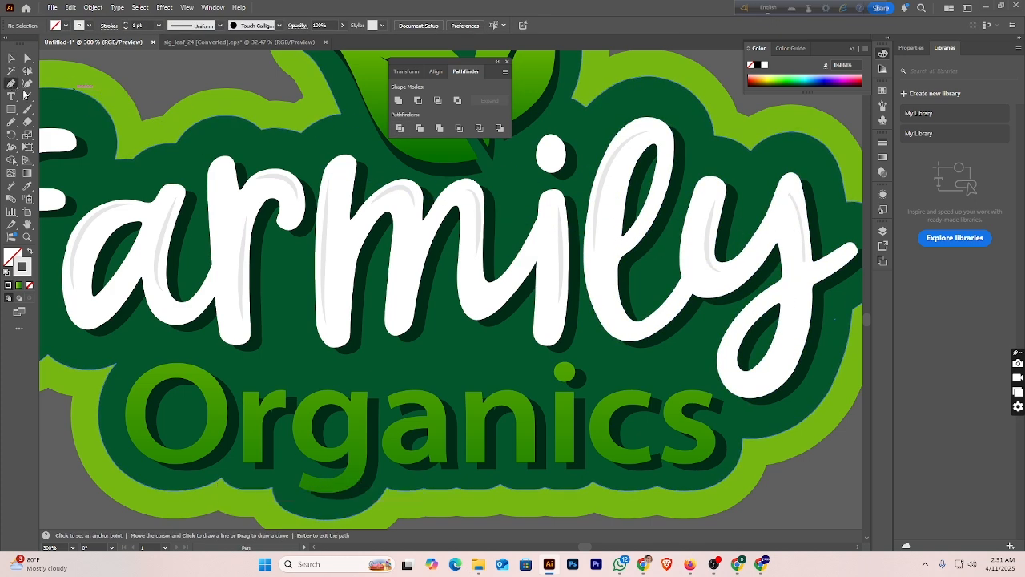
pyautogui.click(726, 332)
pyautogui.moveTo(765, 382); pyautogui.dragTo(823, 353)
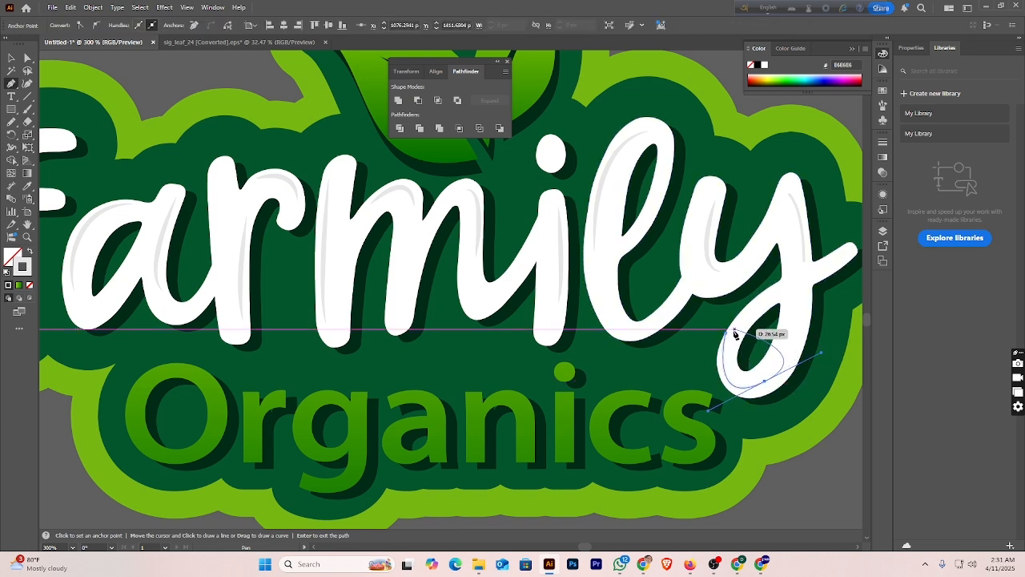
pyautogui.click(27, 84)
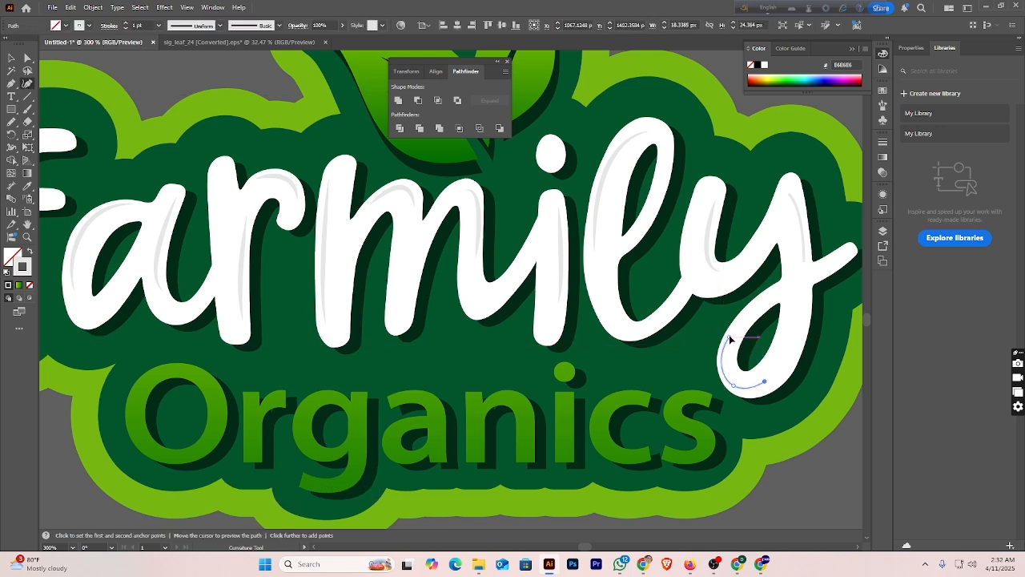
pyautogui.click(11, 59)
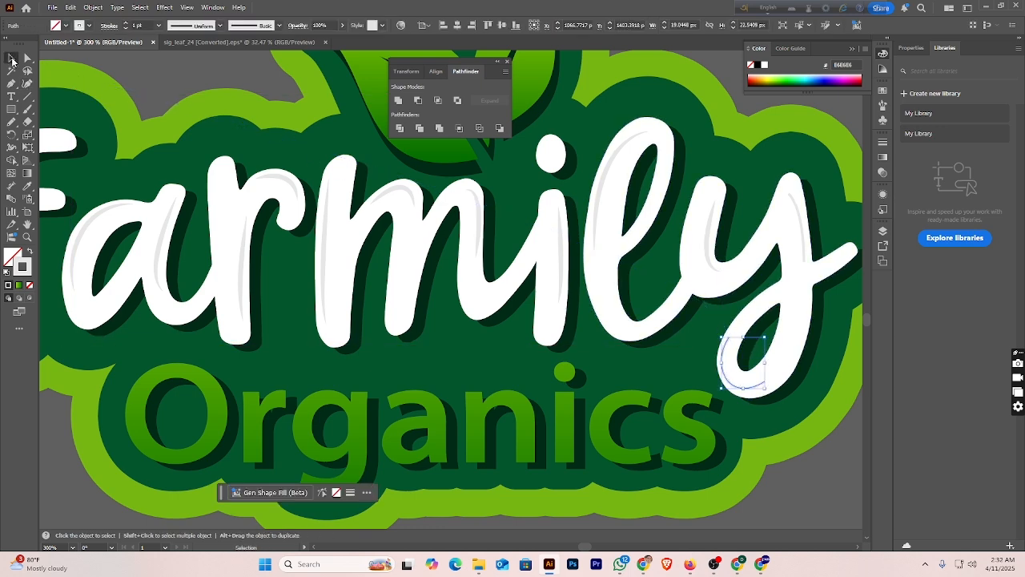
pyautogui.click(173, 80)
# - Set the y's stem and tail loop highlight paths to a 2 pt stroke with Width Profile 1
pyautogui.click(751, 386)
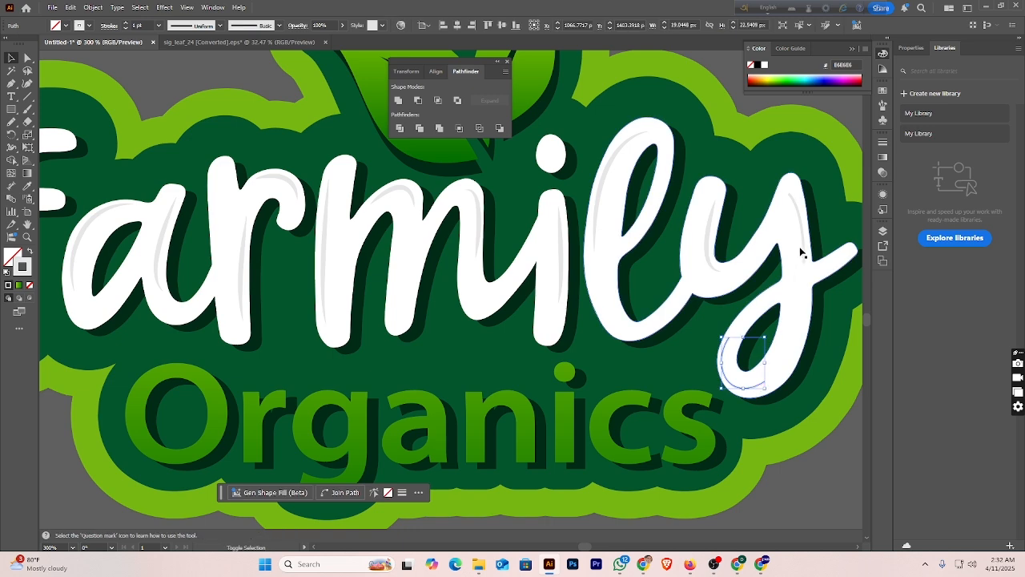
pyautogui.keyDown('shift'); pyautogui.click(805, 250); pyautogui.keyUp('shift')
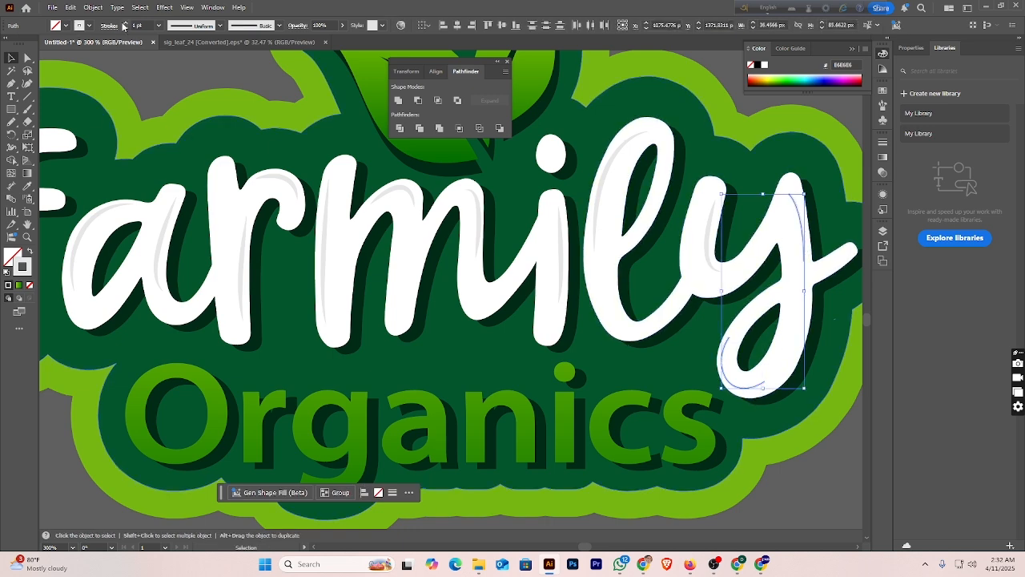
pyautogui.click(221, 26)
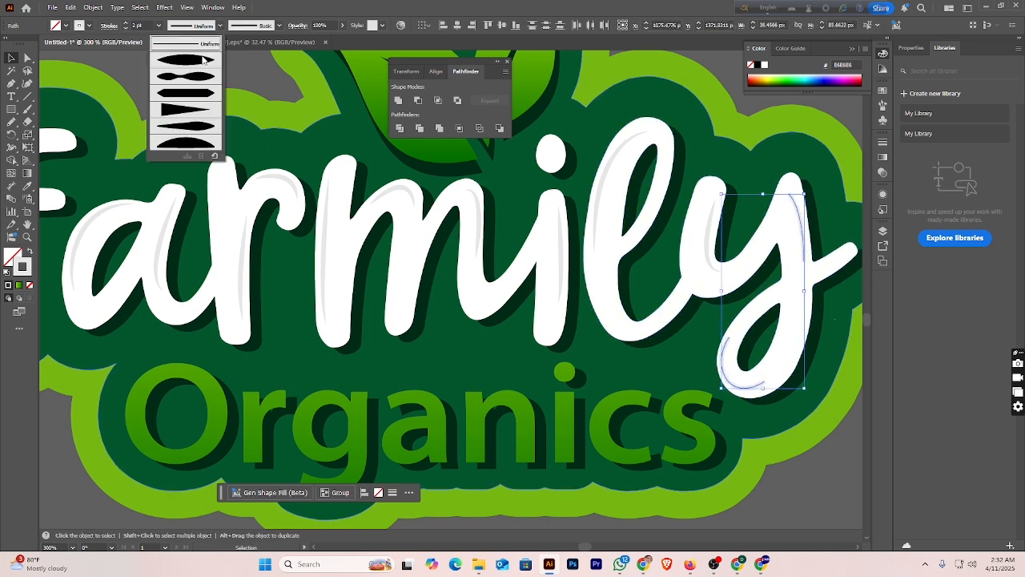
pyautogui.click(204, 57)
pyautogui.click(230, 63)
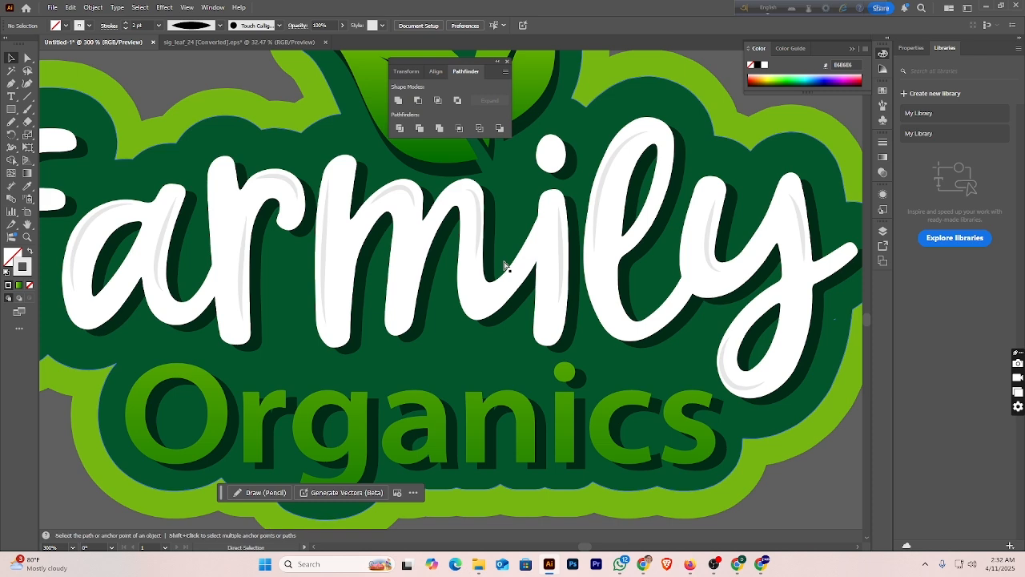
# - Scale the whole Farmily Organics logo up proportionally from its centre to about 426 by 248 px
pyautogui.hotkey('ctrl', '1')
pyautogui.hotkey('ctrl', '-')
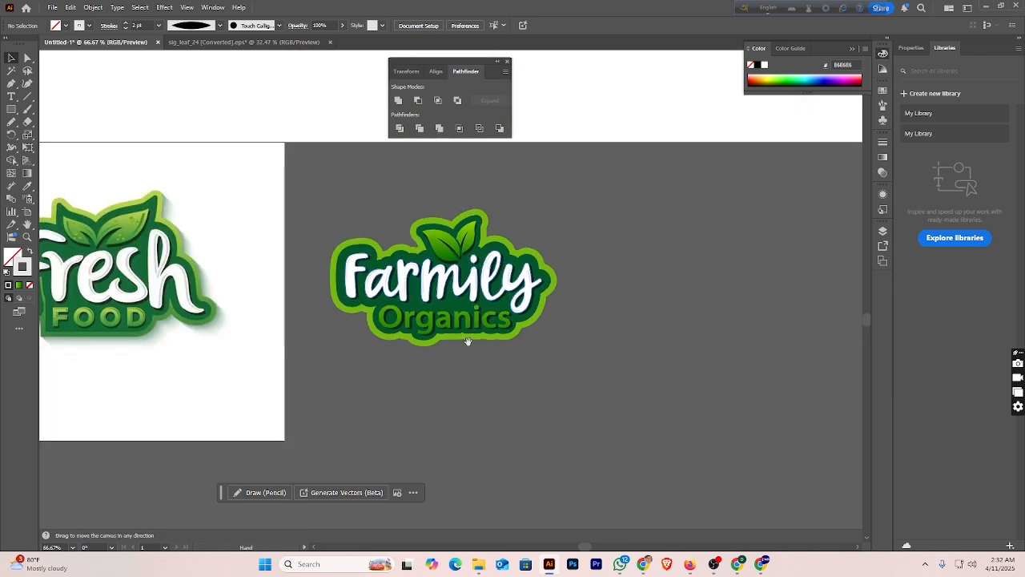
pyautogui.moveTo(459, 356); pyautogui.dragTo(606, 338)
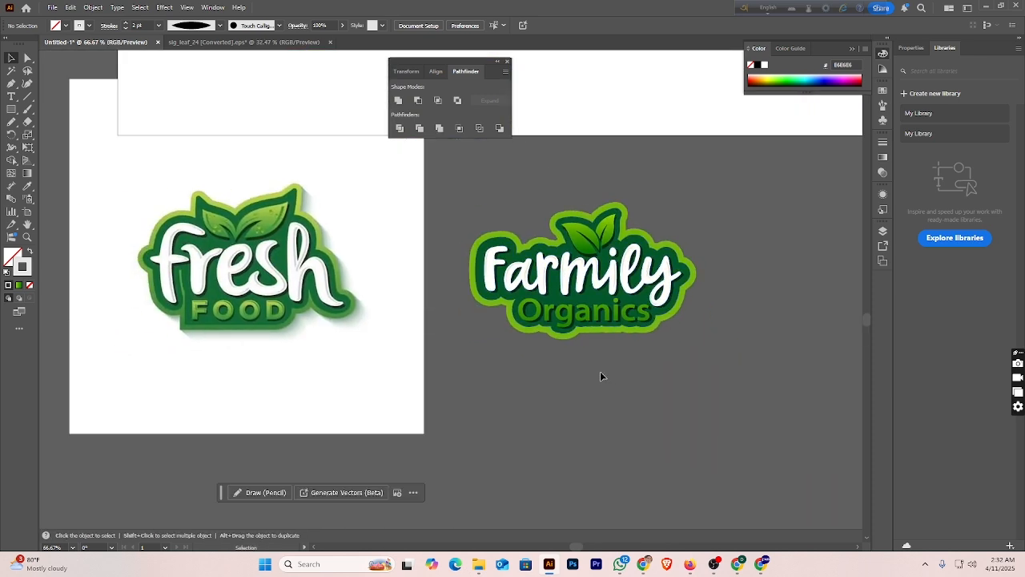
pyautogui.moveTo(466, 177); pyautogui.dragTo(796, 401)
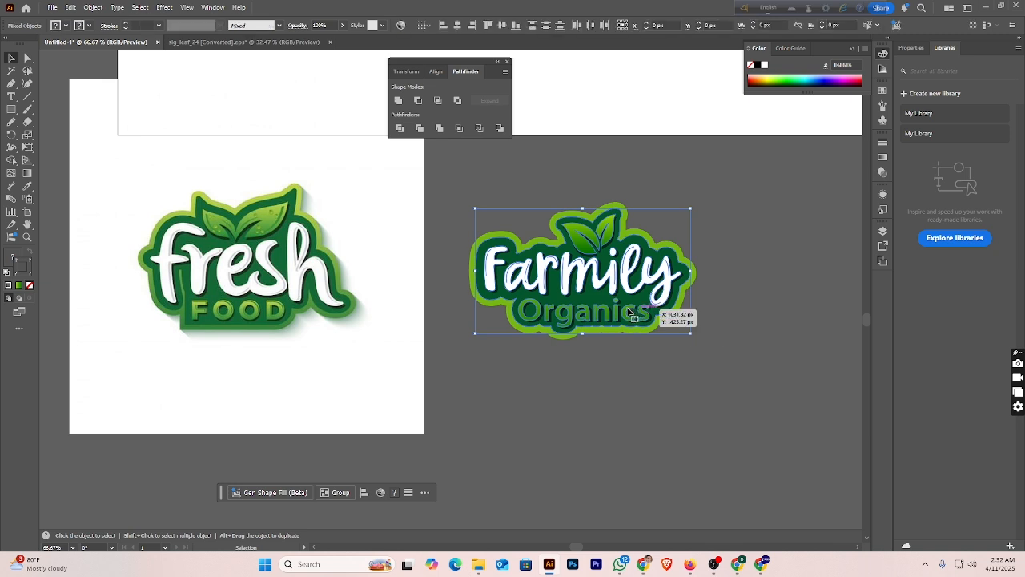
pyautogui.moveTo(692, 334); pyautogui.dragTo(721, 407)
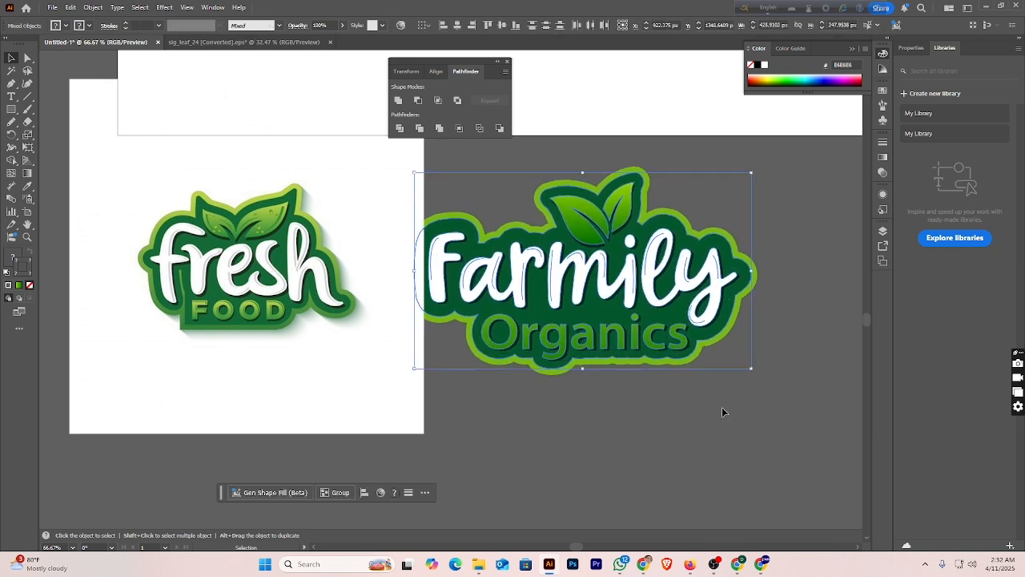
pyautogui.click(722, 410)
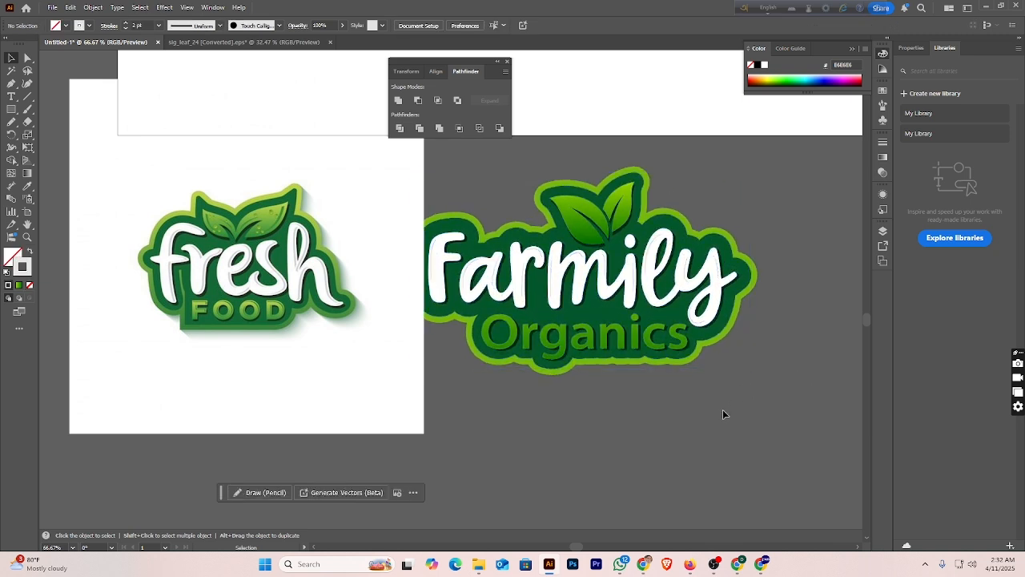
# - Change the stroke colour of the highlight path on the letter F to the grey swatch CCCCCC
pyautogui.click(436, 260)
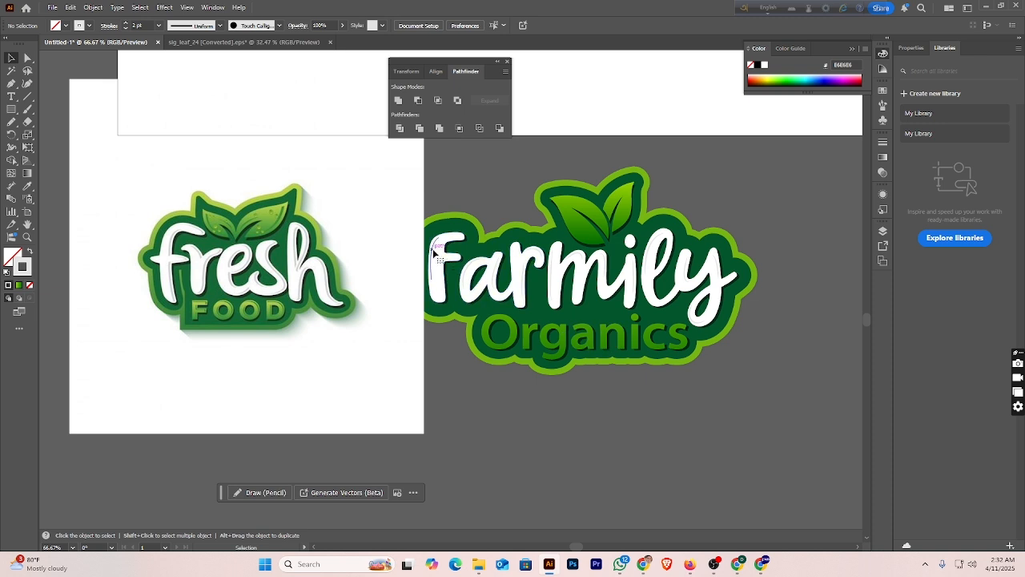
pyautogui.click(90, 26)
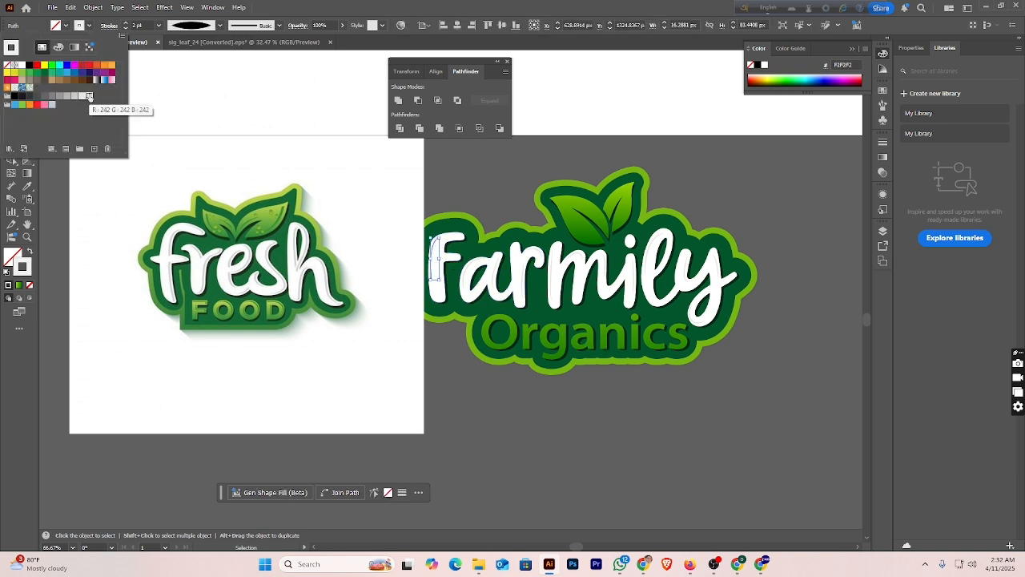
pyautogui.click(75, 97)
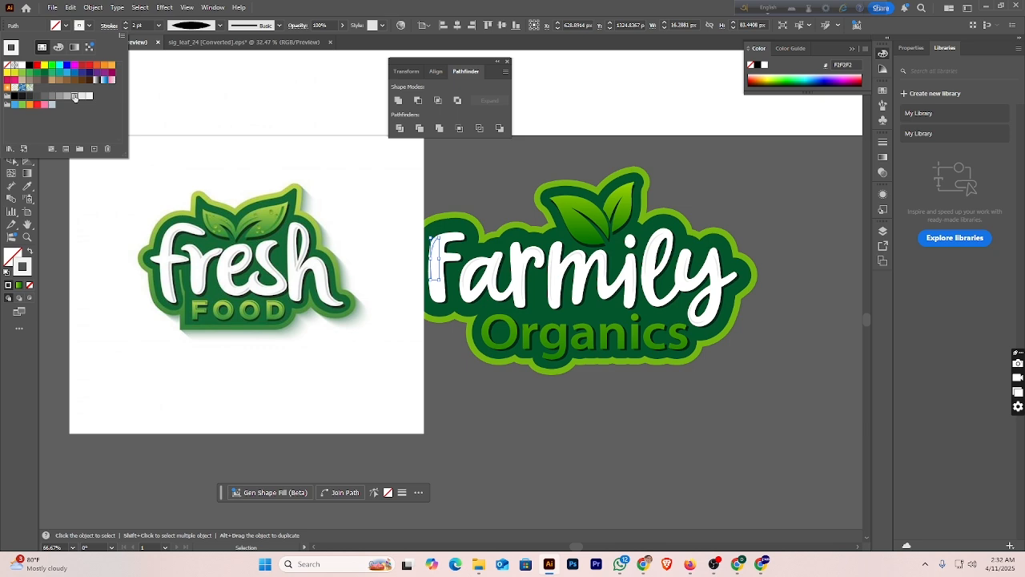
pyautogui.click(467, 174)
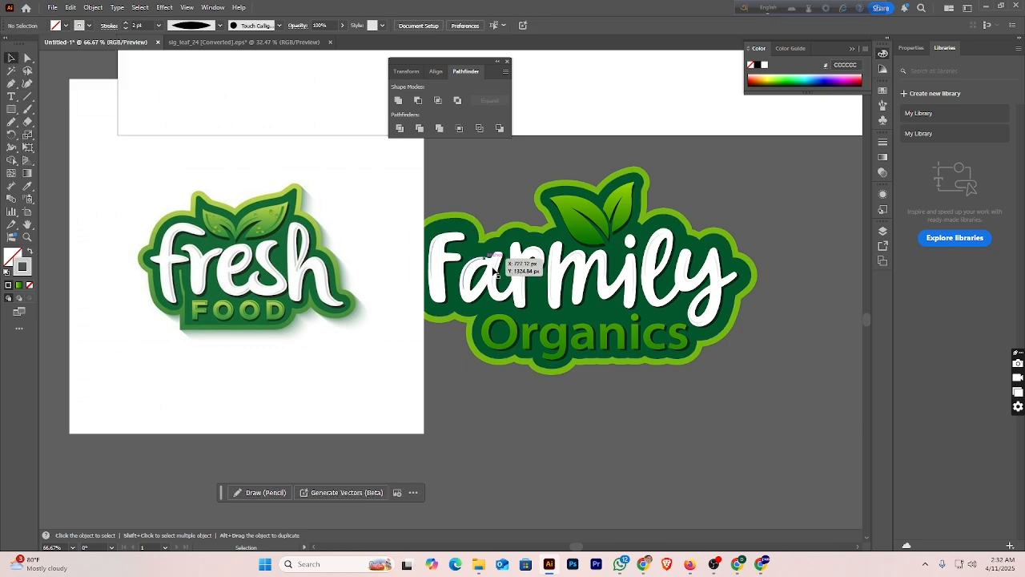
# - Select all highlight paths on the letters "armily" together and change their stroke colour to grey CCCCCC
pyautogui.press('a')
pyautogui.scroll(3, 478, 282)
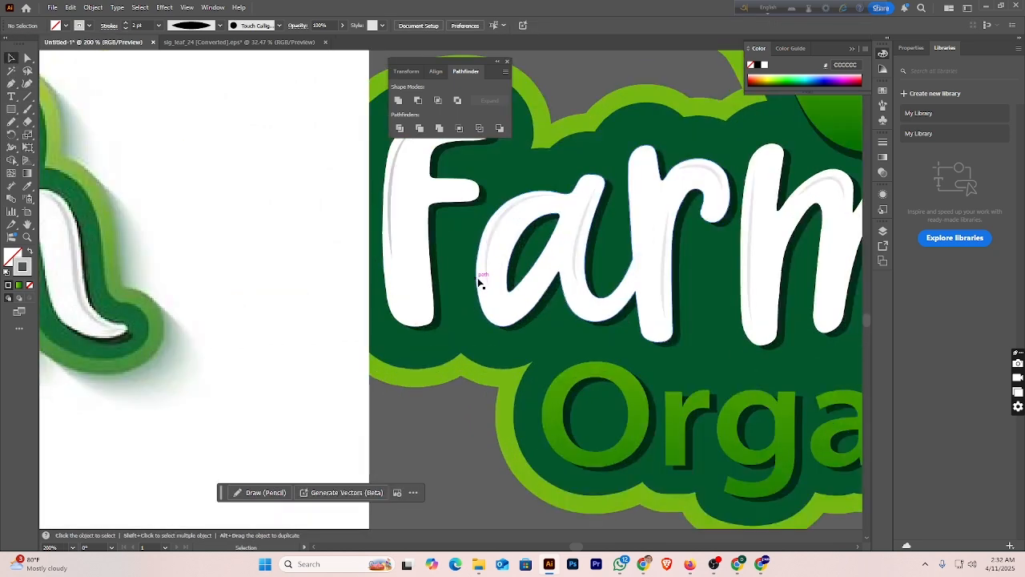
pyautogui.click(492, 250)
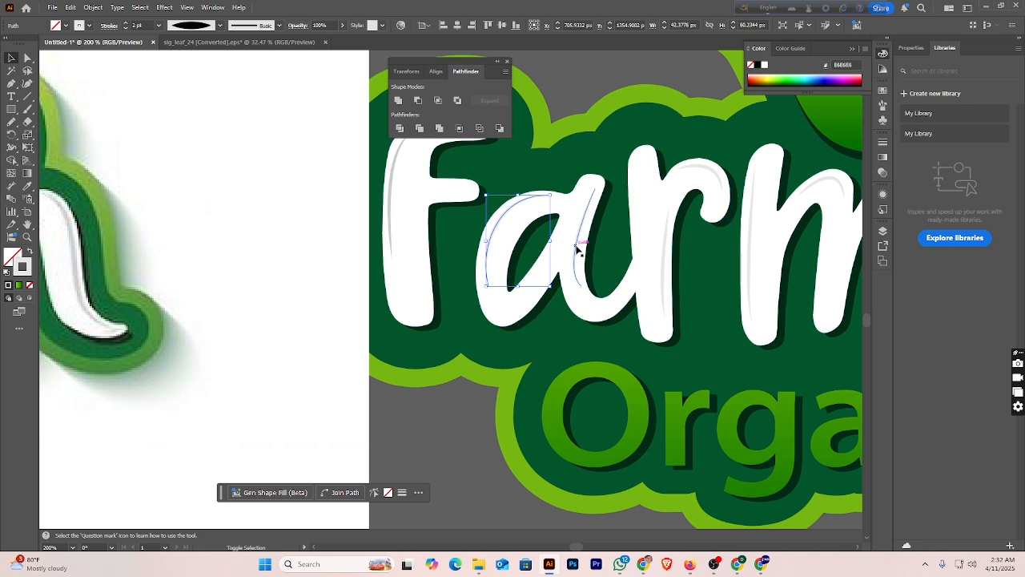
pyautogui.keyDown('shift'); pyautogui.click(719, 177); pyautogui.keyUp('shift')
pyautogui.keyDown('shift'); pyautogui.click(751, 226); pyautogui.keyUp('shift')
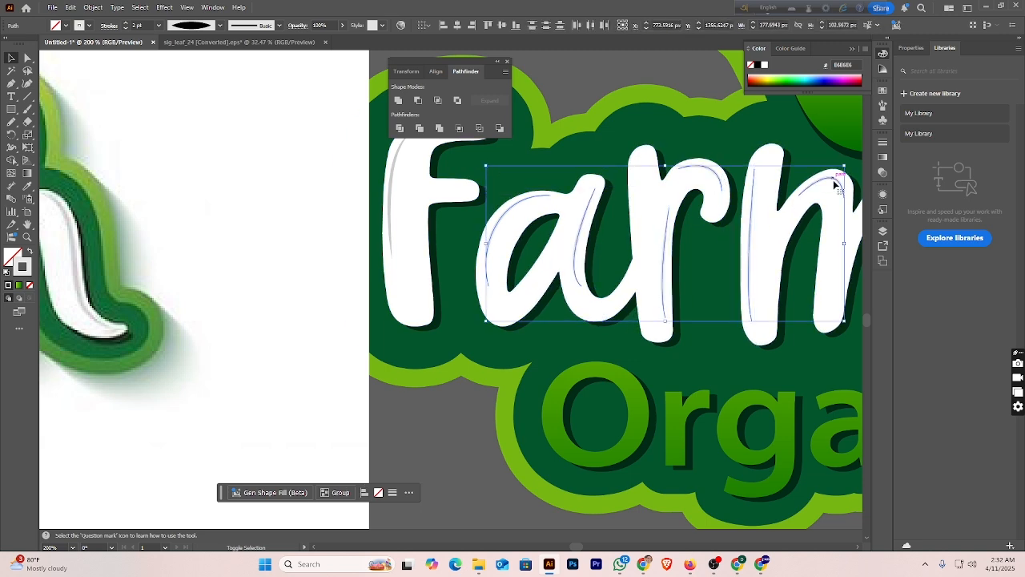
pyautogui.moveTo(795, 344); pyautogui.dragTo(332, 334)
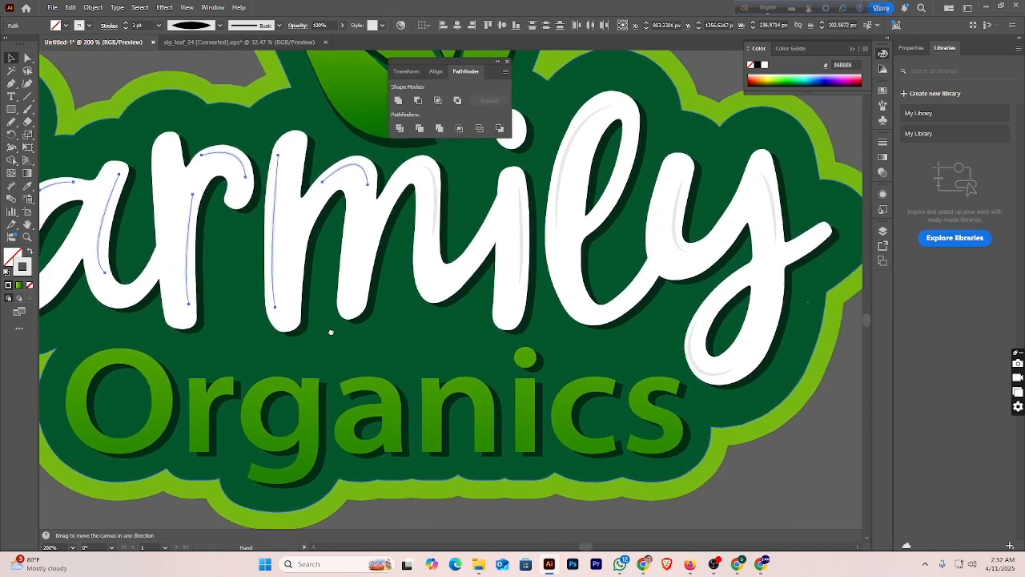
pyautogui.keyDown('shift'); pyautogui.click(434, 183); pyautogui.keyUp('shift')
pyautogui.keyDown('shift'); pyautogui.click(525, 207); pyautogui.keyUp('shift')
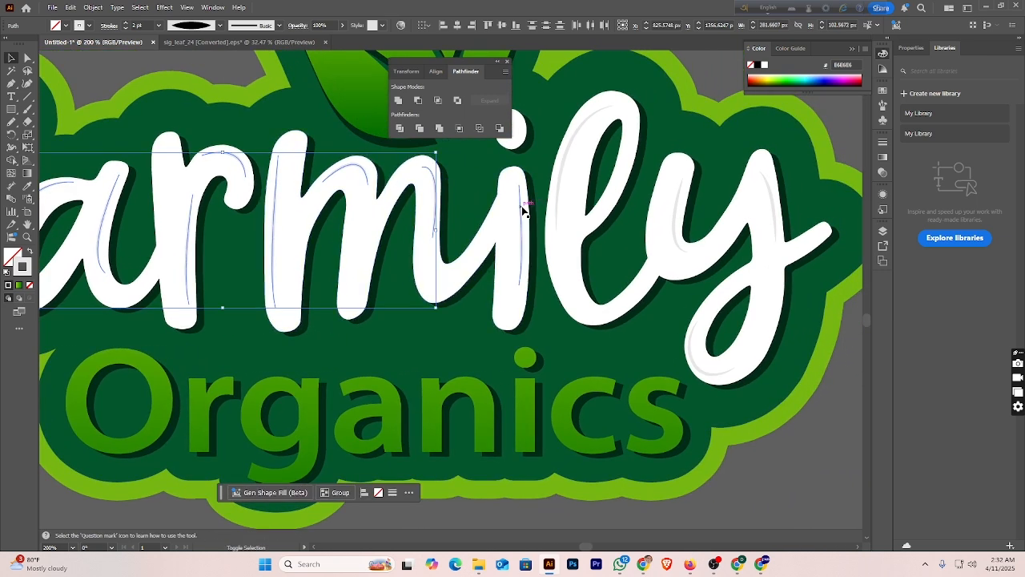
pyautogui.keyDown('shift'); pyautogui.click(566, 175); pyautogui.keyUp('shift')
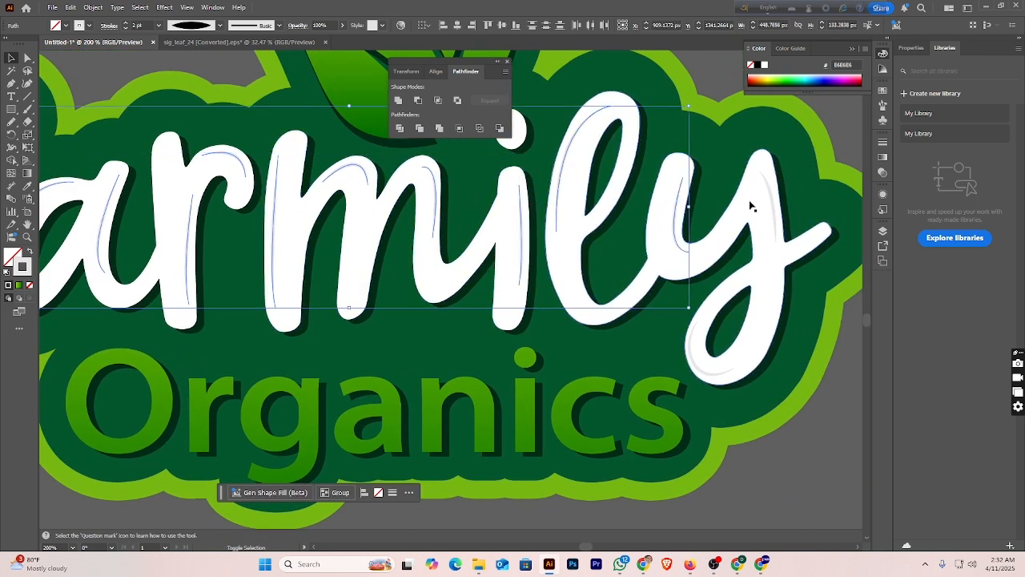
pyautogui.keyDown('shift'); pyautogui.click(752, 233); pyautogui.keyUp('shift')
pyautogui.keyDown('shift'); pyautogui.click(694, 365); pyautogui.keyUp('shift')
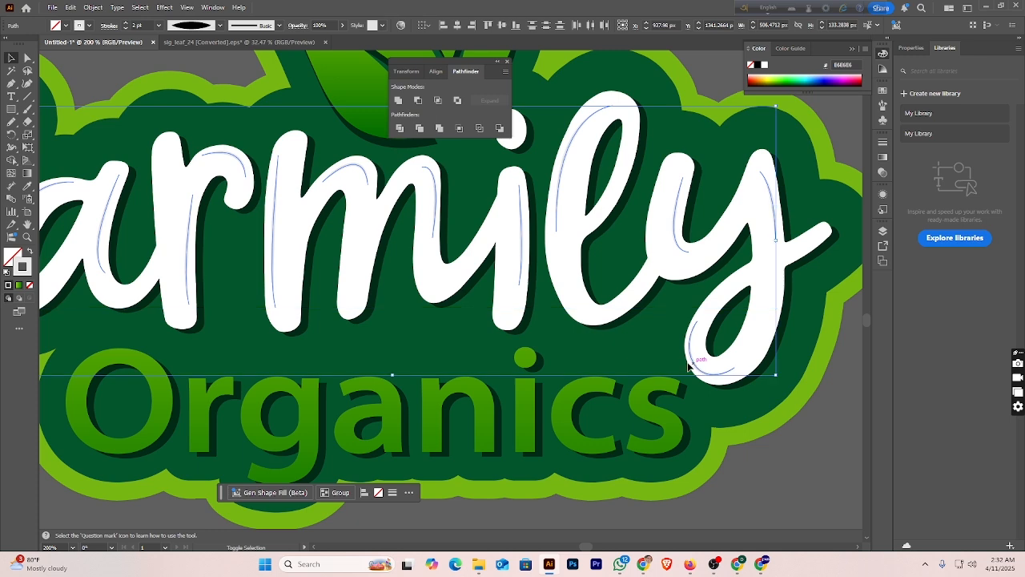
pyautogui.click(89, 27)
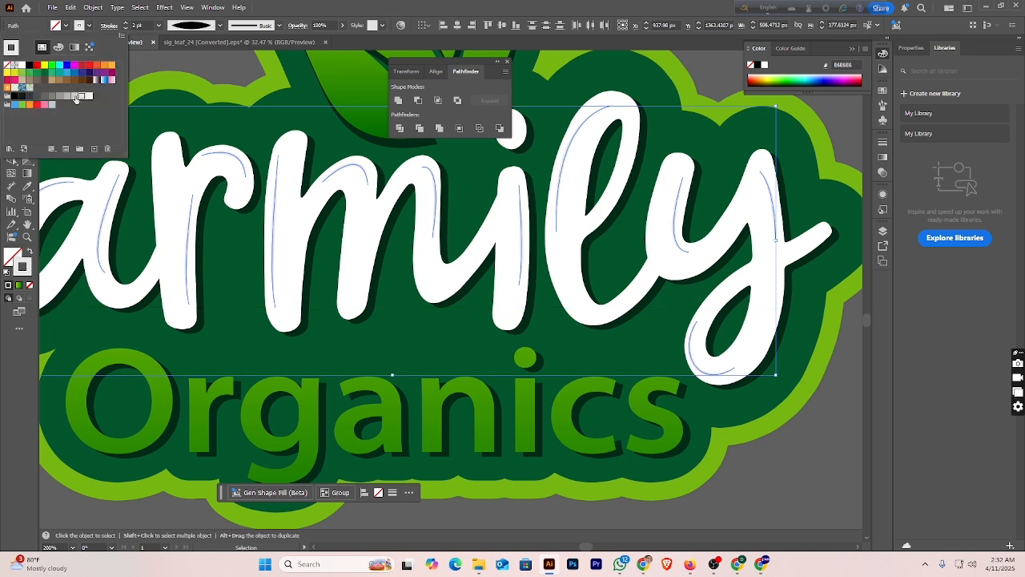
pyautogui.click(76, 98)
pyautogui.click(181, 61)
pyautogui.click(181, 62)
pyautogui.press('a')
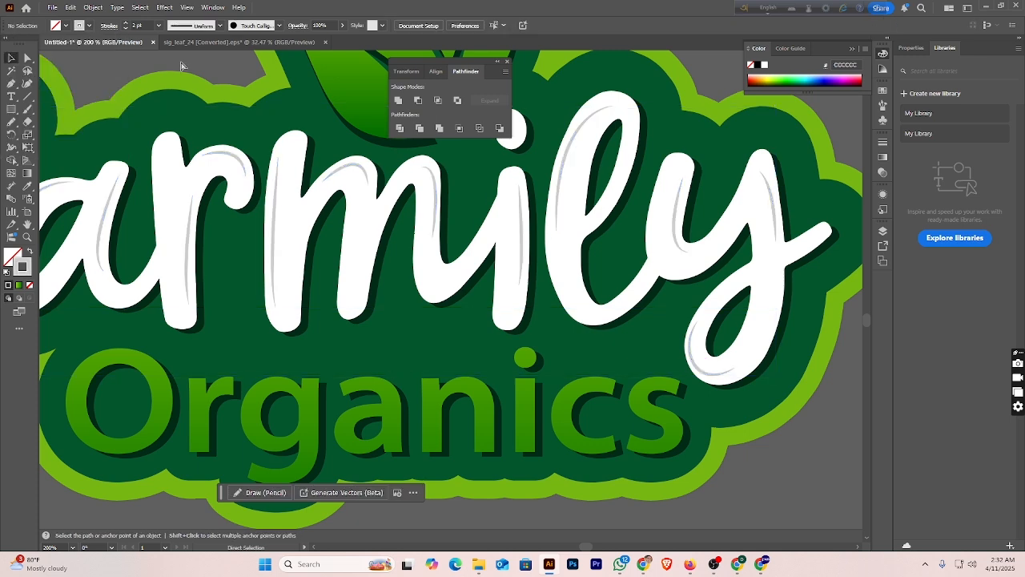
# - Set the light stop of the Organics gradient to 78D400 and redraw the gradient vertically from the Farmily lettering to far below the logo
pyautogui.hotkey('ctrl', '-')
pyautogui.hotkey('ctrl', '-')
pyautogui.hotkey('ctrl', '-')
pyautogui.hotkey('ctrl', '-')
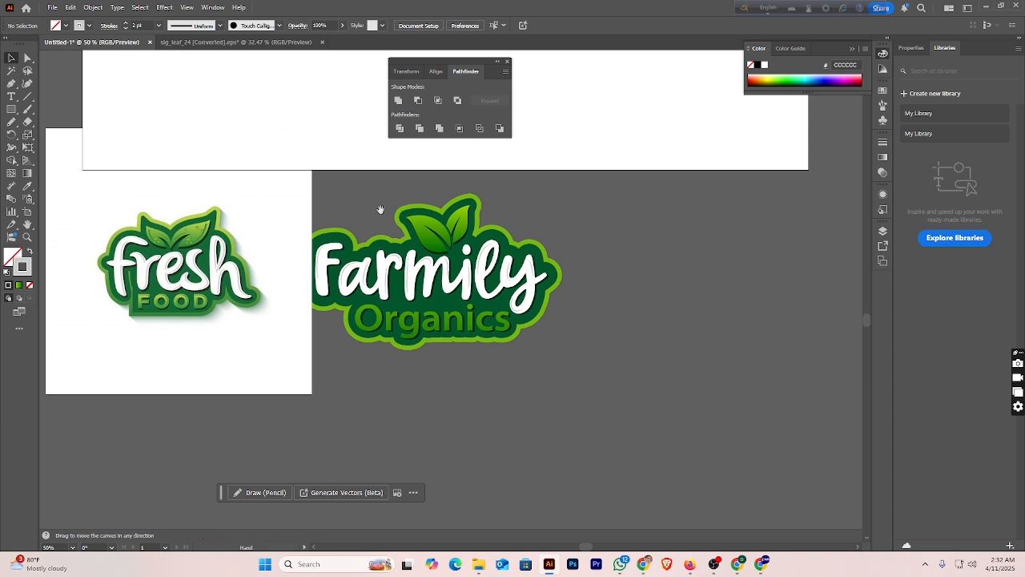
pyautogui.moveTo(380, 210); pyautogui.dragTo(501, 175)
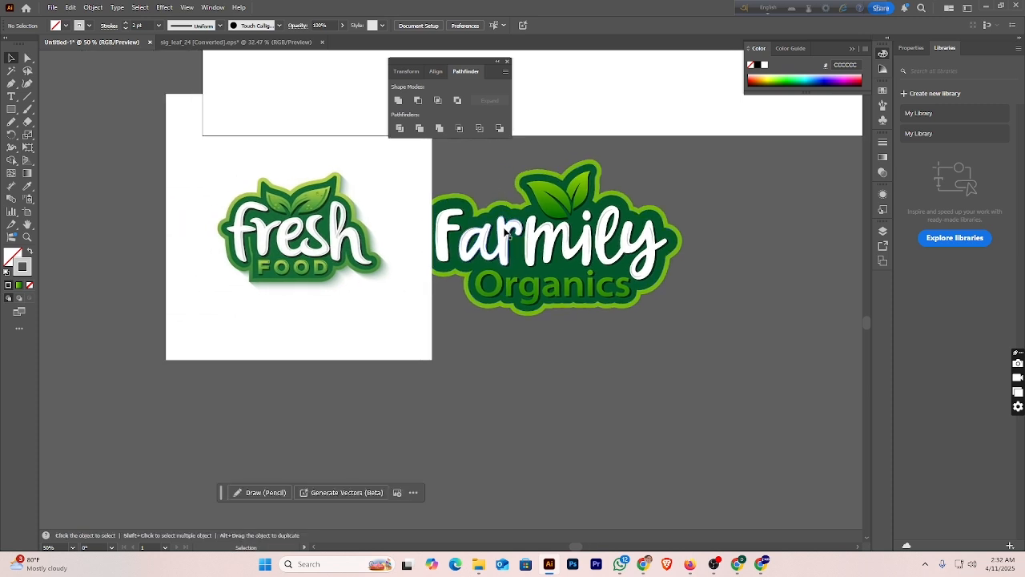
pyautogui.hotkey('ctrl', '+')
pyautogui.hotkey('ctrl', '+')
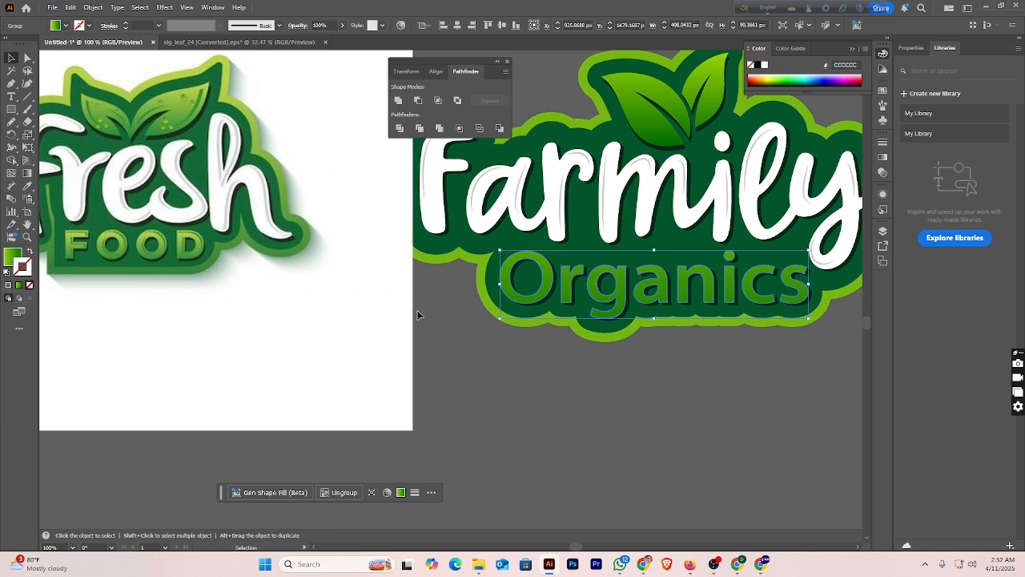
pyautogui.click(27, 173)
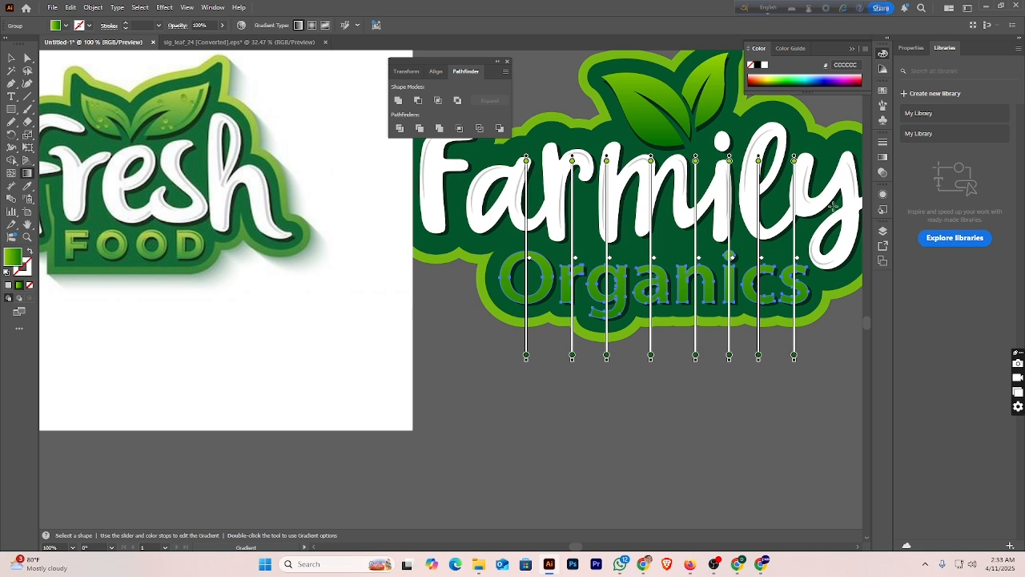
pyautogui.click(883, 158)
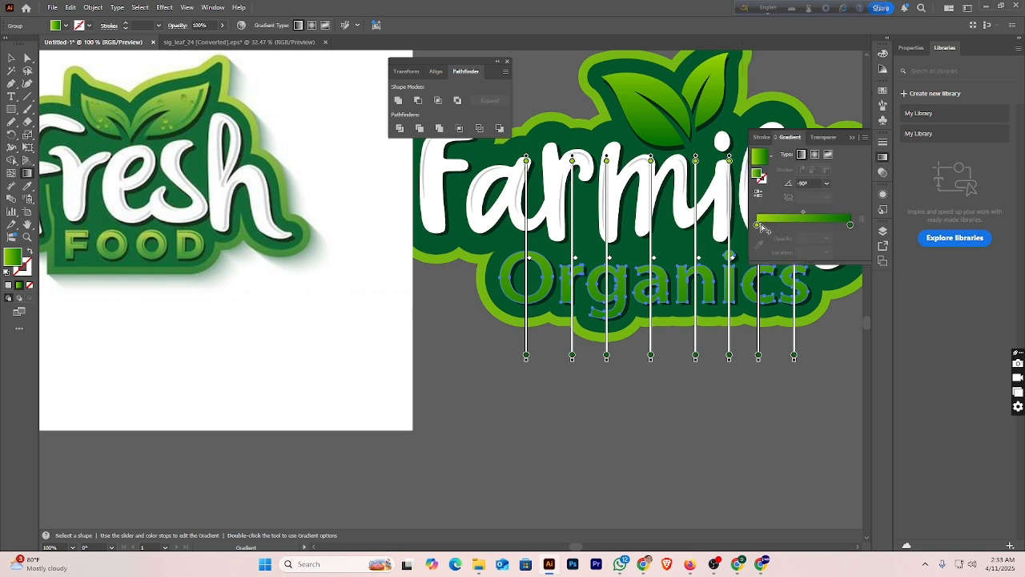
pyautogui.doubleClick(757, 225)
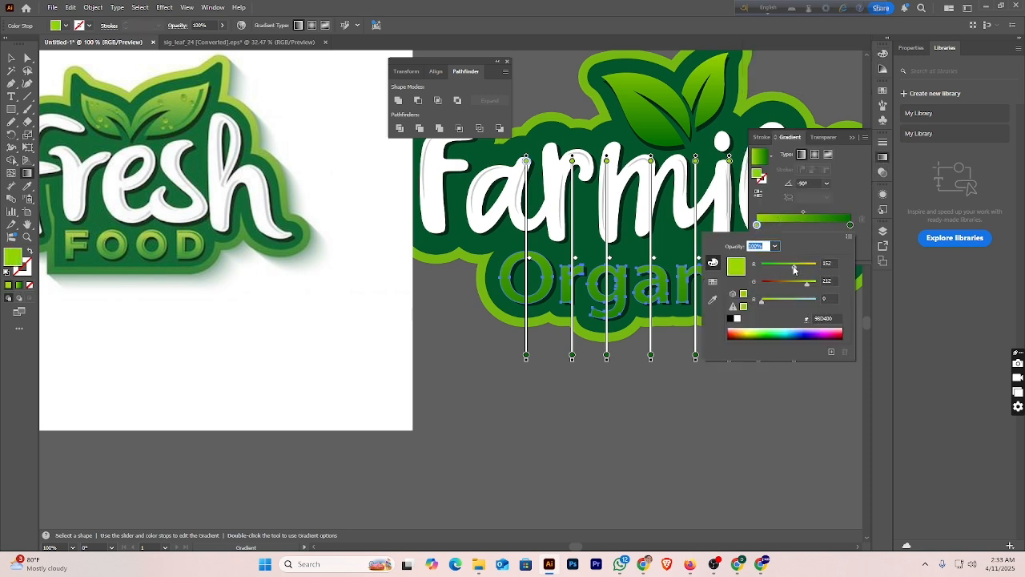
pyautogui.moveTo(794, 269); pyautogui.dragTo(786, 269)
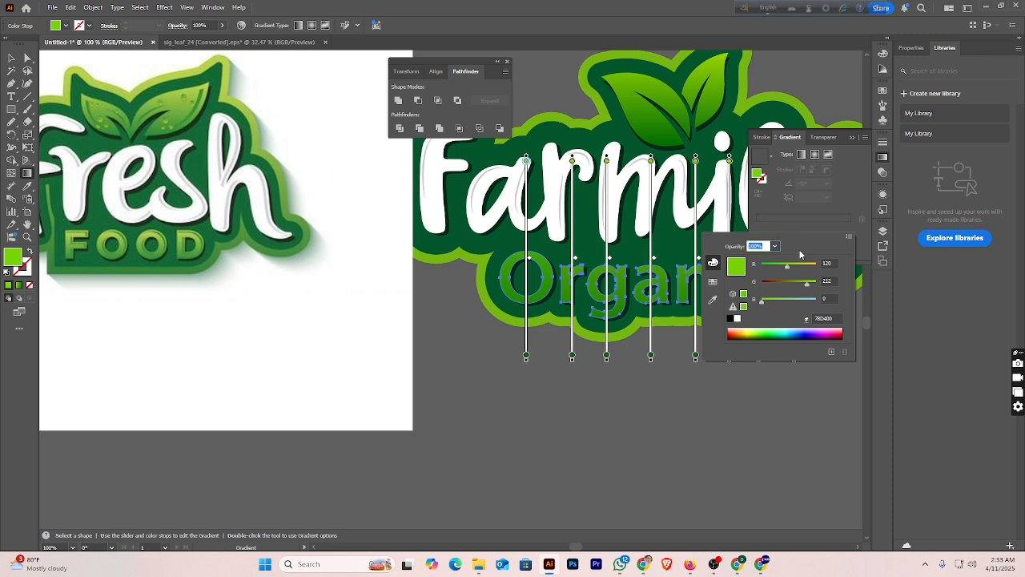
pyautogui.click(655, 166)
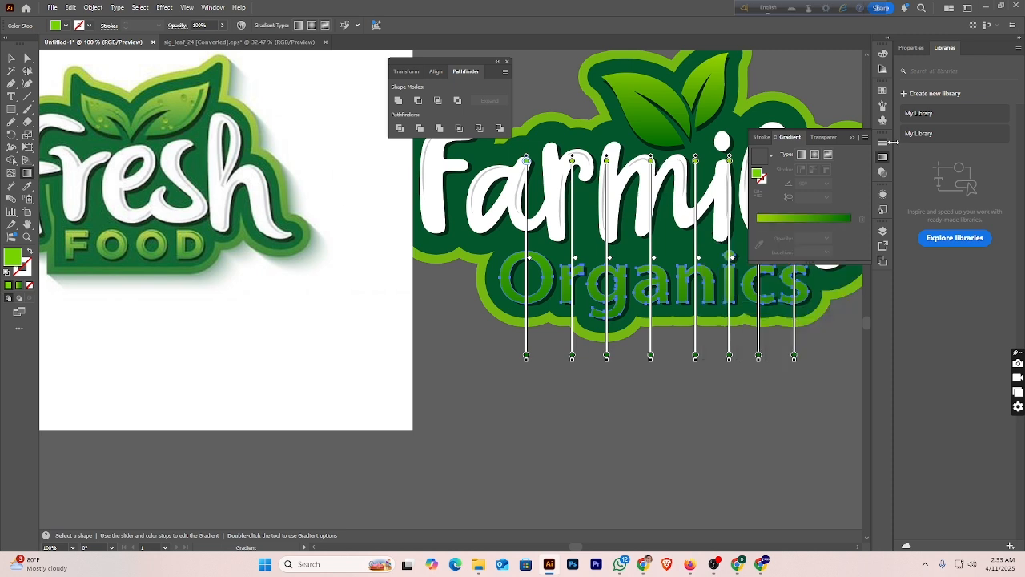
pyautogui.moveTo(663, 145); pyautogui.dragTo(662, 495)
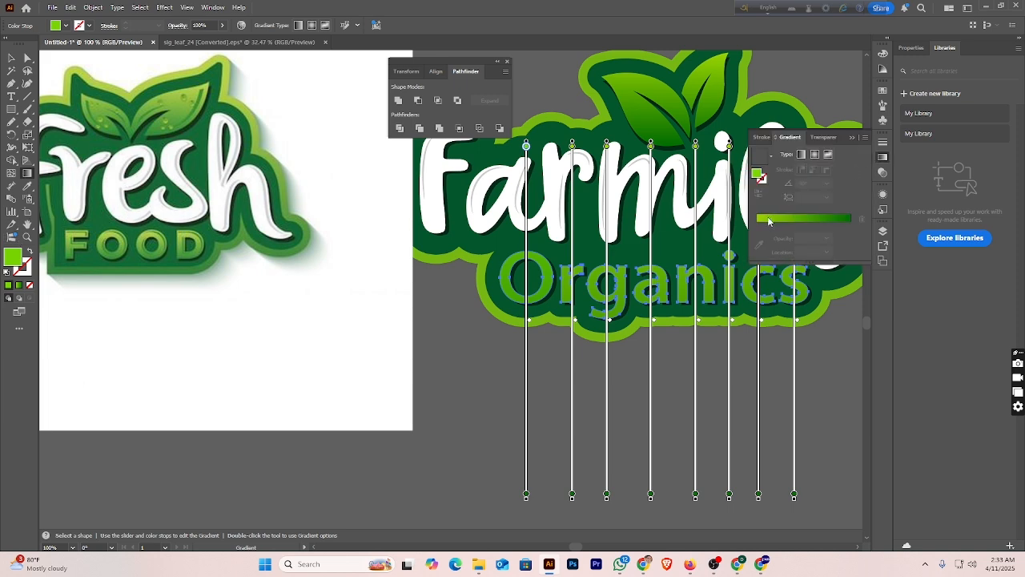
# - Reapply the green gradient fill to the Organics lettering and set its light stop to E1D400
pyautogui.click(11, 57)
pyautogui.click(713, 261)
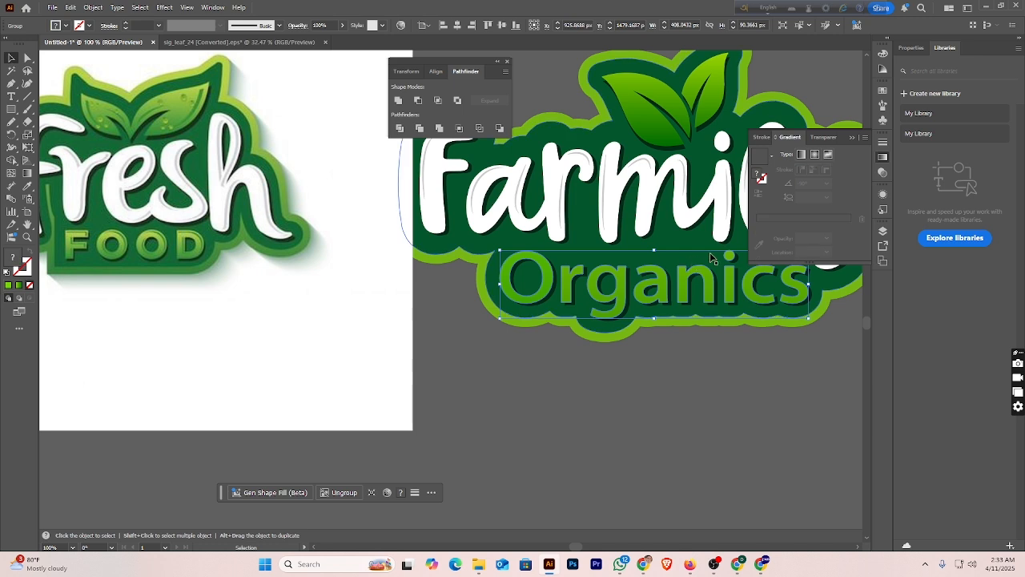
pyautogui.click(18, 285)
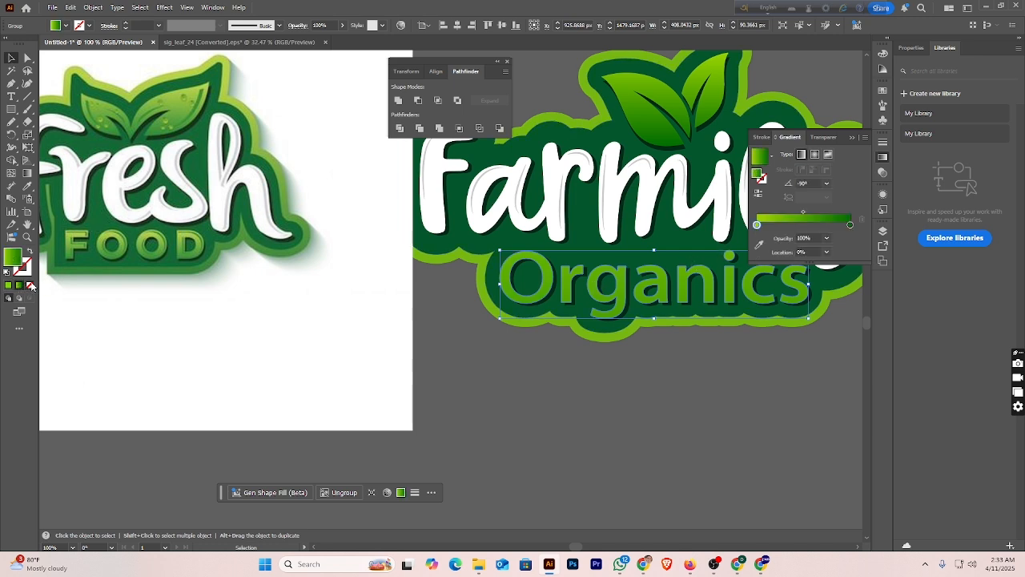
pyautogui.doubleClick(757, 225)
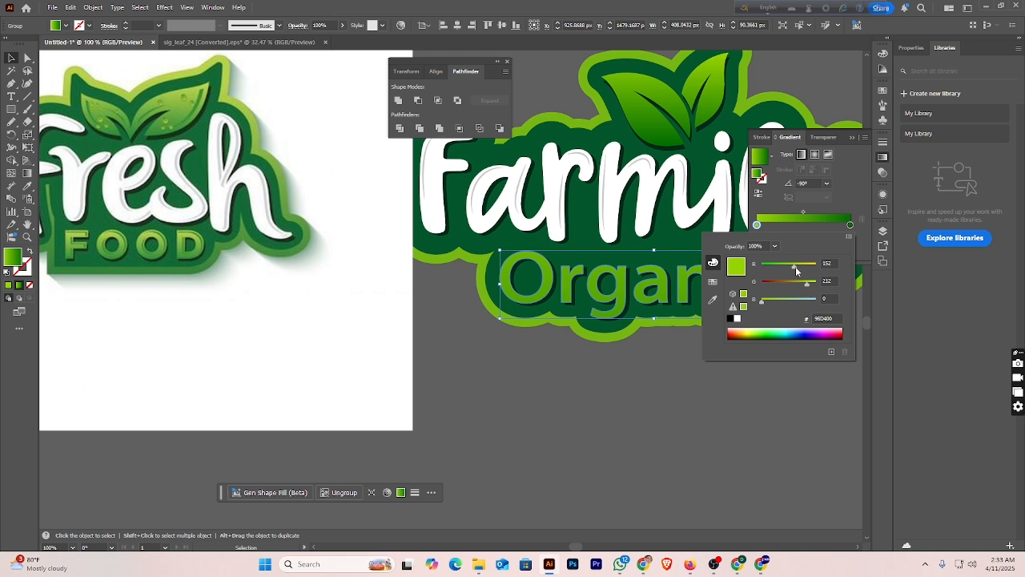
pyautogui.moveTo(796, 268); pyautogui.dragTo(810, 267)
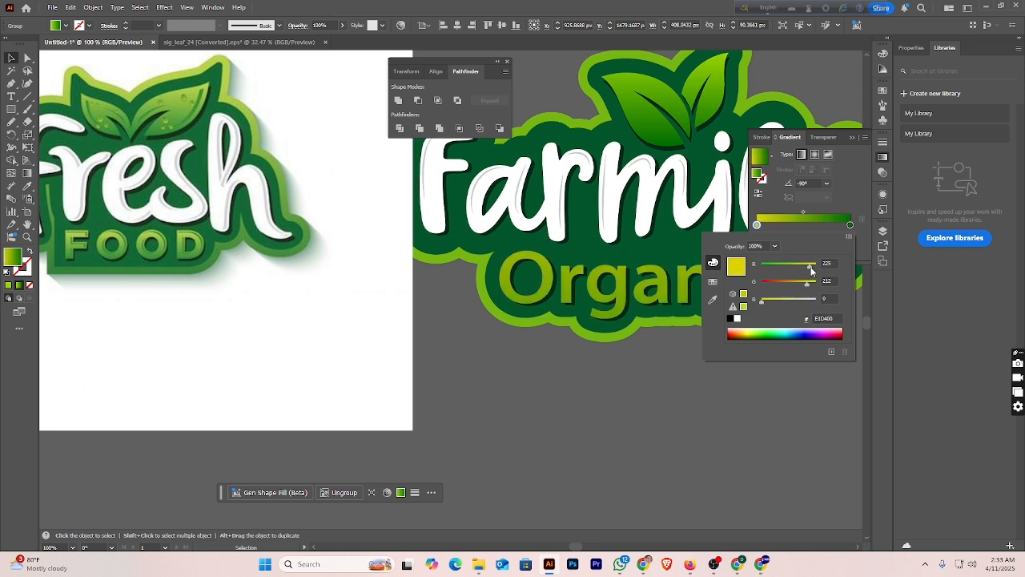
pyautogui.click(841, 206)
# - Redraw the Organics gradient as a shorter vertical span from the lower part of Farmily to just below the Organics lettering
pyautogui.click(27, 173)
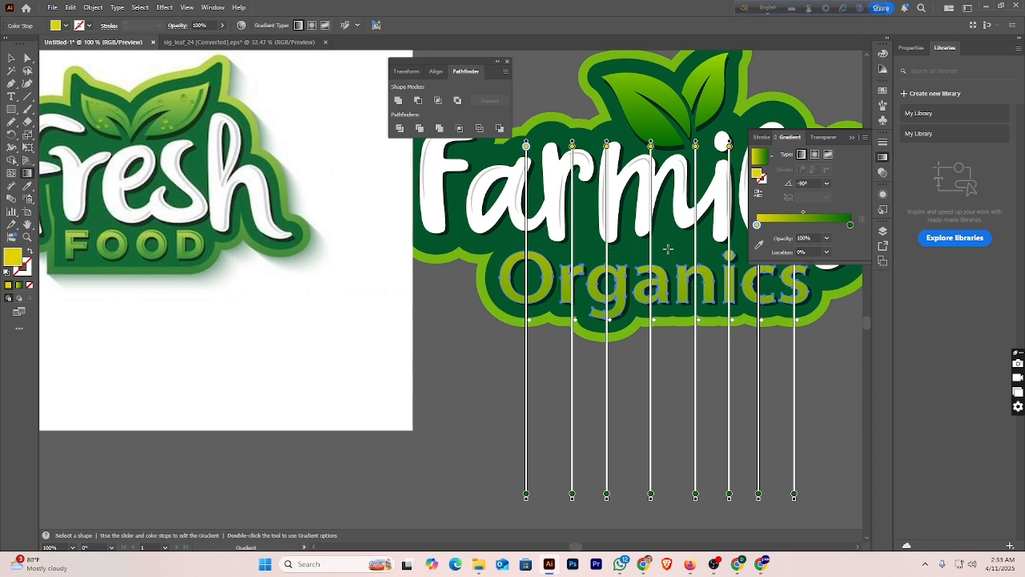
pyautogui.moveTo(664, 197); pyautogui.dragTo(661, 325)
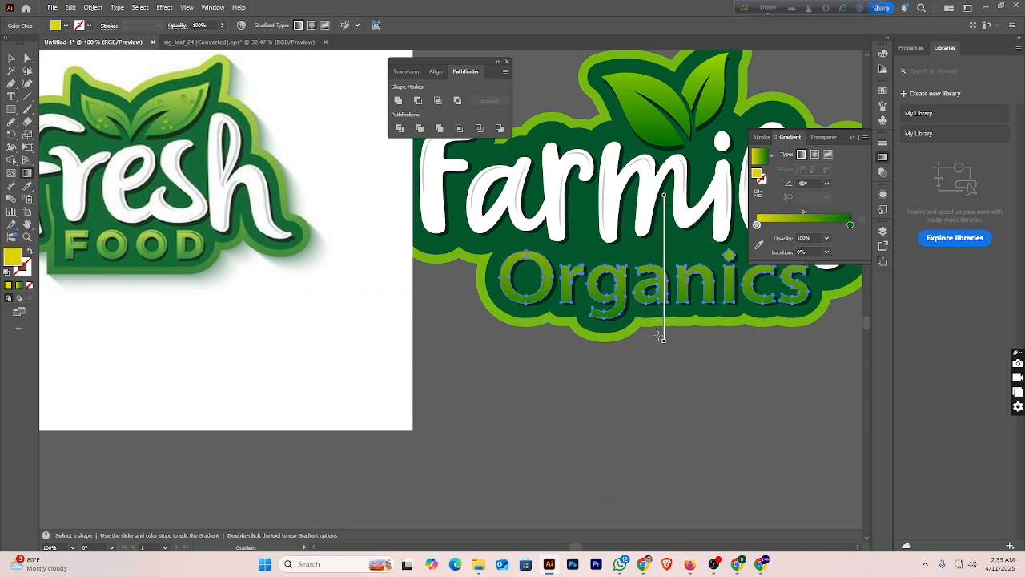
pyautogui.moveTo(658, 338); pyautogui.dragTo(659, 339)
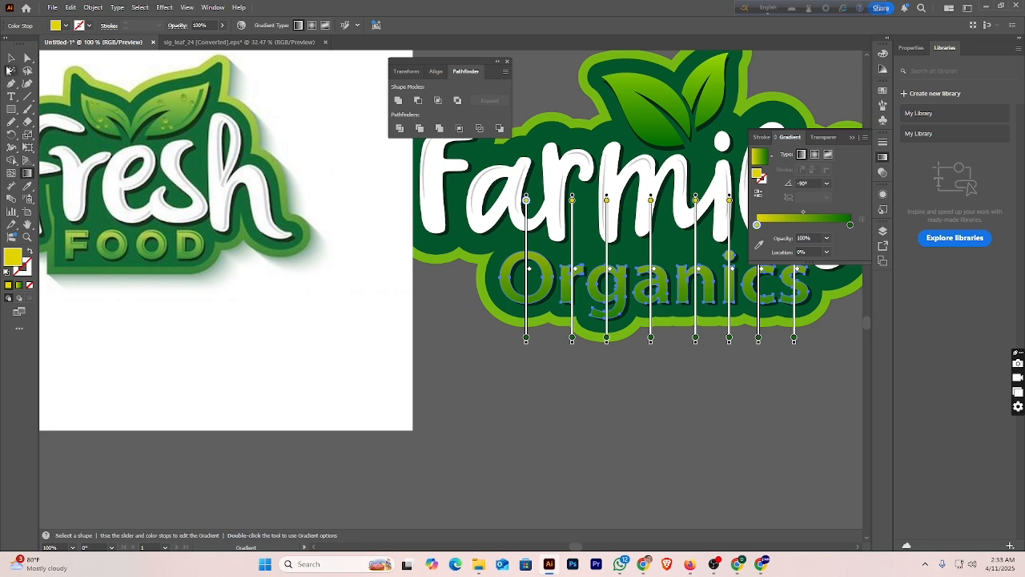
pyautogui.click(11, 58)
pyautogui.click(465, 366)
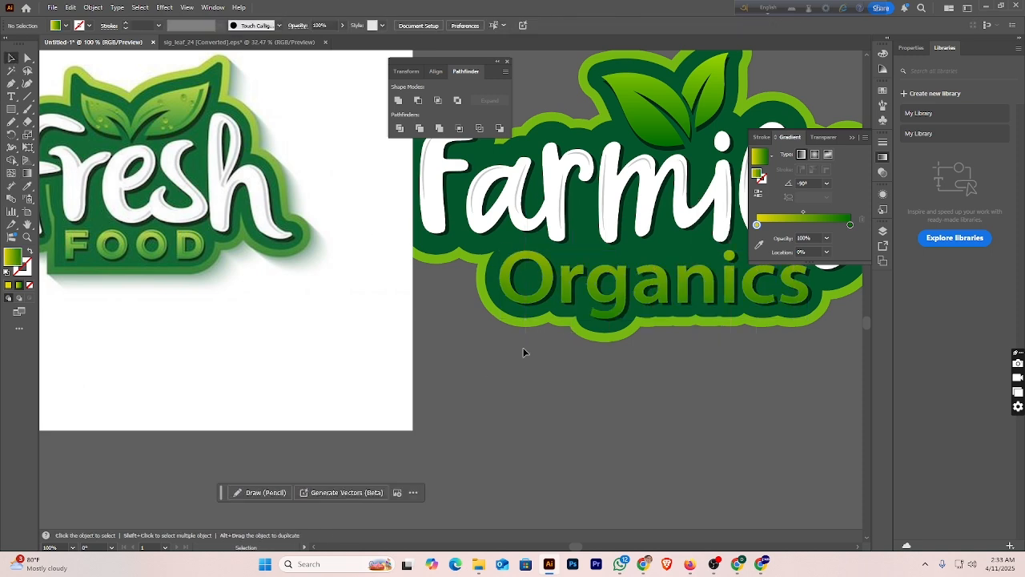
# - Draw a curved highlight path about 45 by 20 px inside the upper arc of the O in Organics
pyautogui.click(11, 83)
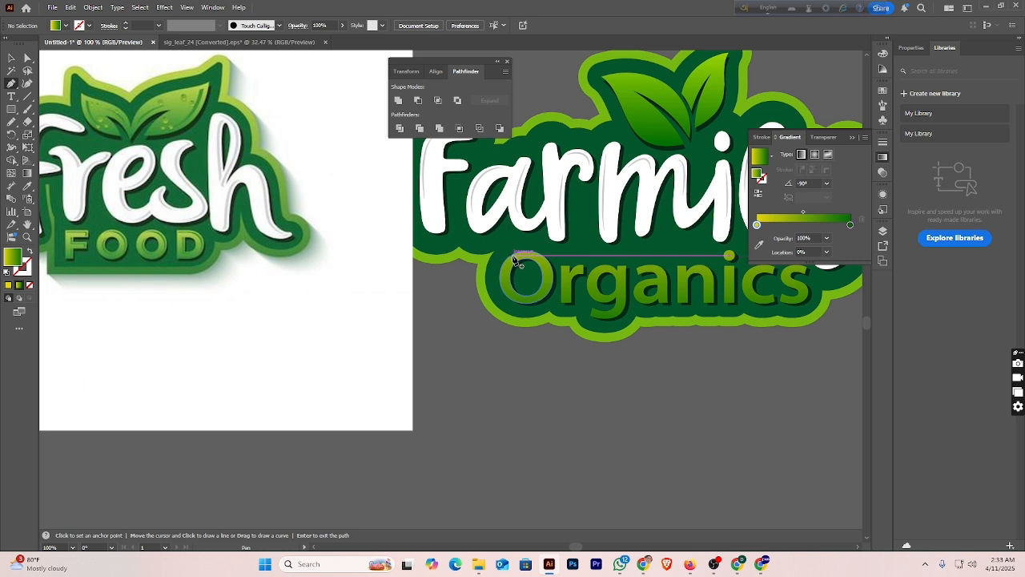
pyautogui.click(514, 258)
pyautogui.moveTo(548, 270); pyautogui.dragTo(558, 295)
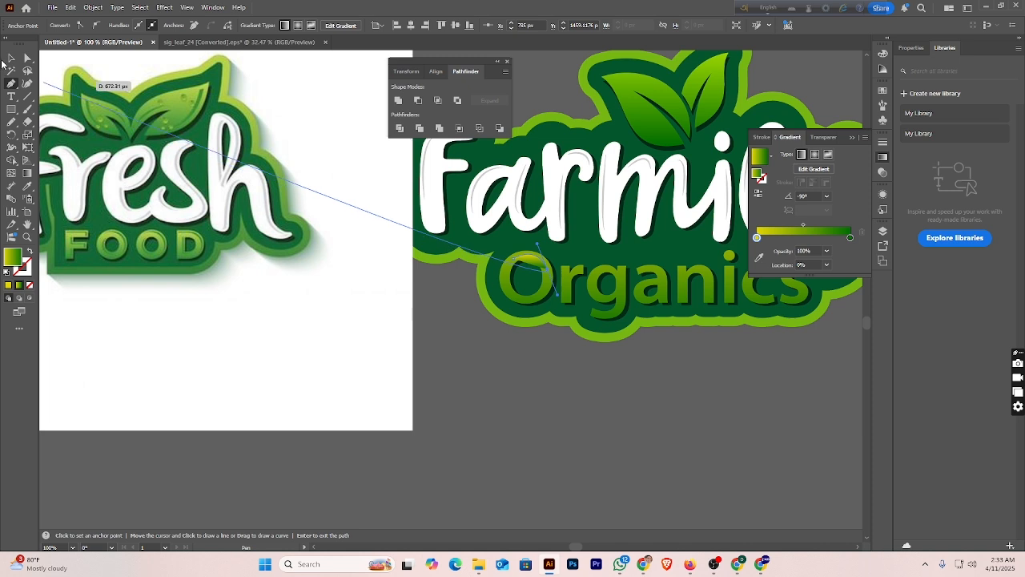
pyautogui.click(11, 58)
# - Remove the fill from the O's highlight path and set its stroke colour to dark green 063A00
pyautogui.click(30, 285)
pyautogui.doubleClick(28, 271)
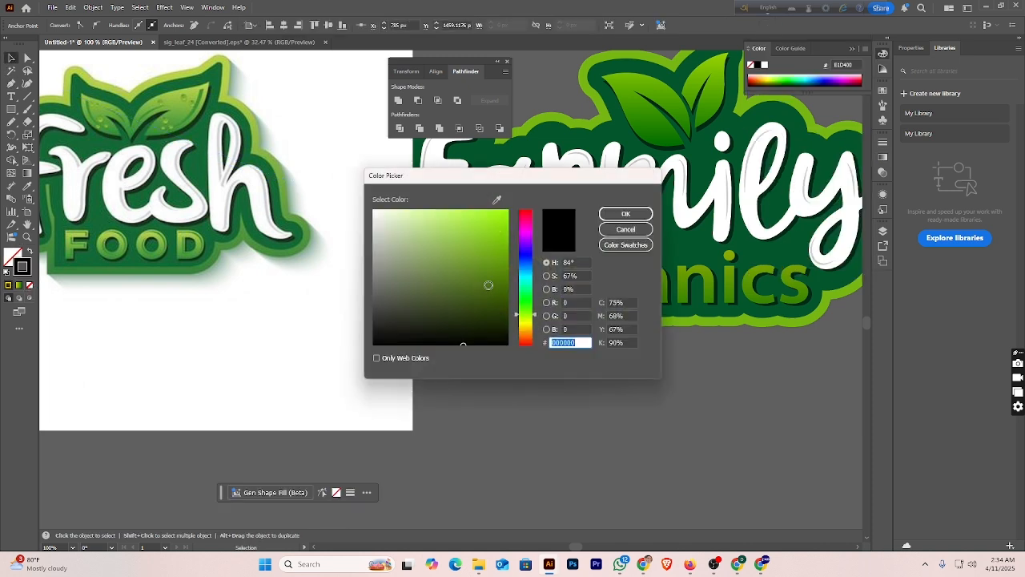
pyautogui.moveTo(488, 285)
pyautogui.mouseDown()
pyautogui.moveTo(513, 312)
pyautogui.moveTo(527, 307)
pyautogui.mouseUp()
pyautogui.click(526, 309)
pyautogui.click(626, 214)
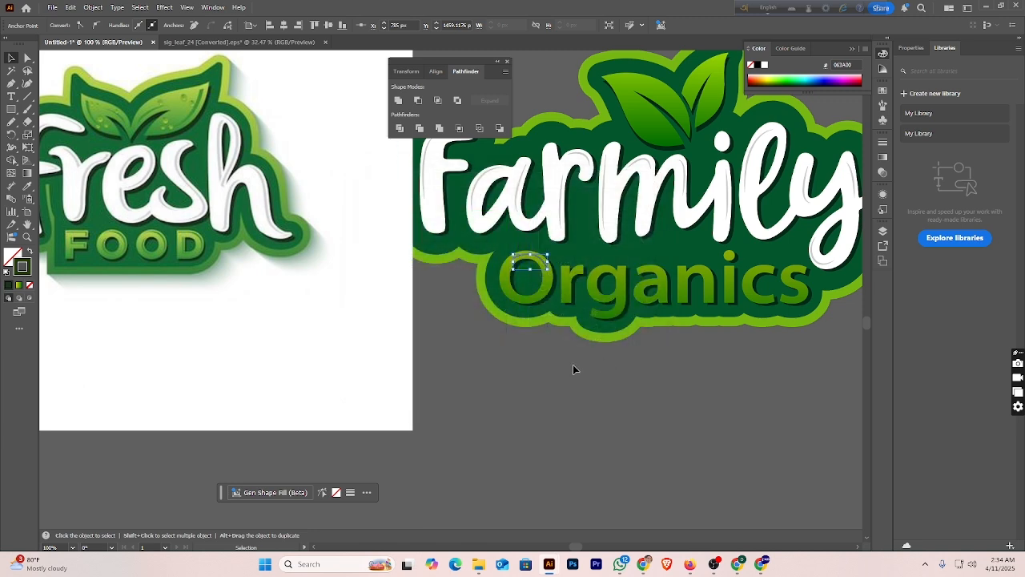
pyautogui.click(481, 360)
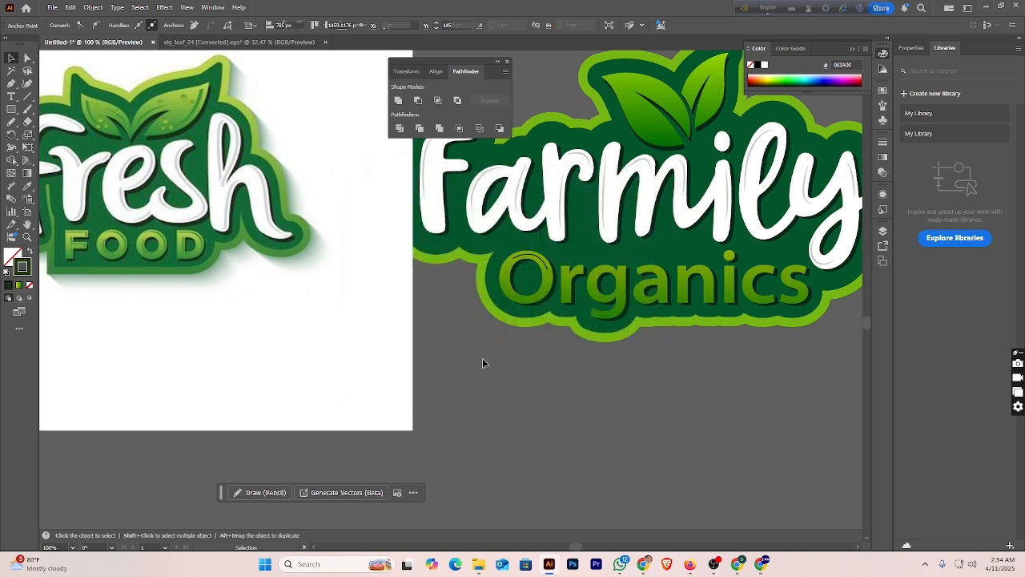
# - Set the O's highlight path to a 2 pt stroke with Width Profile 1
pyautogui.click(543, 265)
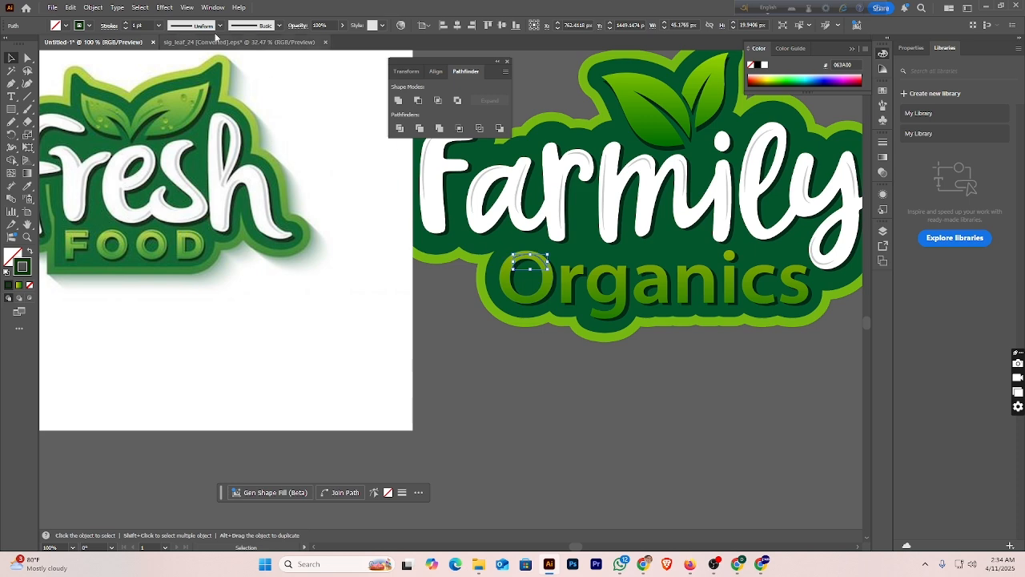
pyautogui.click(126, 24)
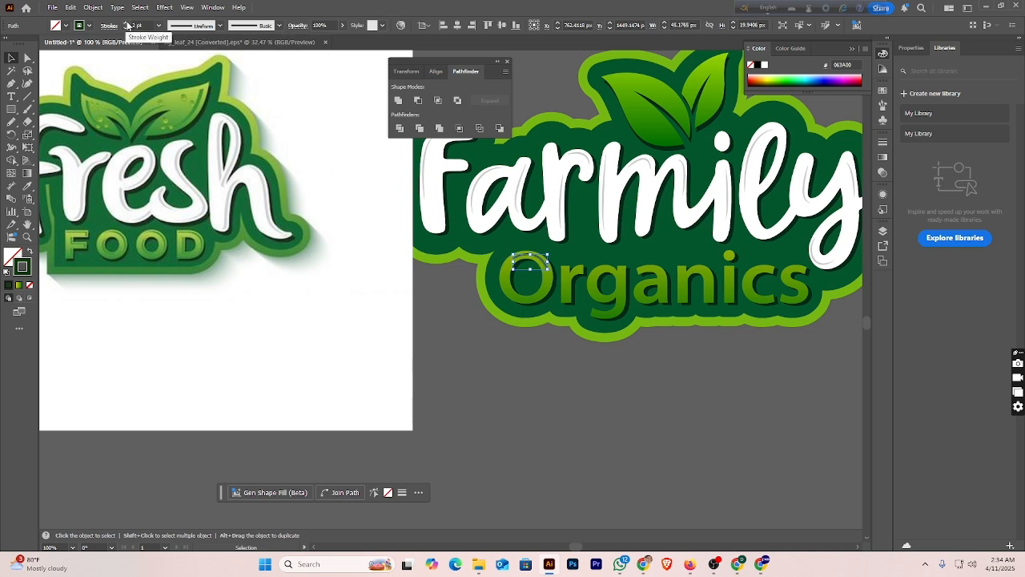
pyautogui.click(220, 28)
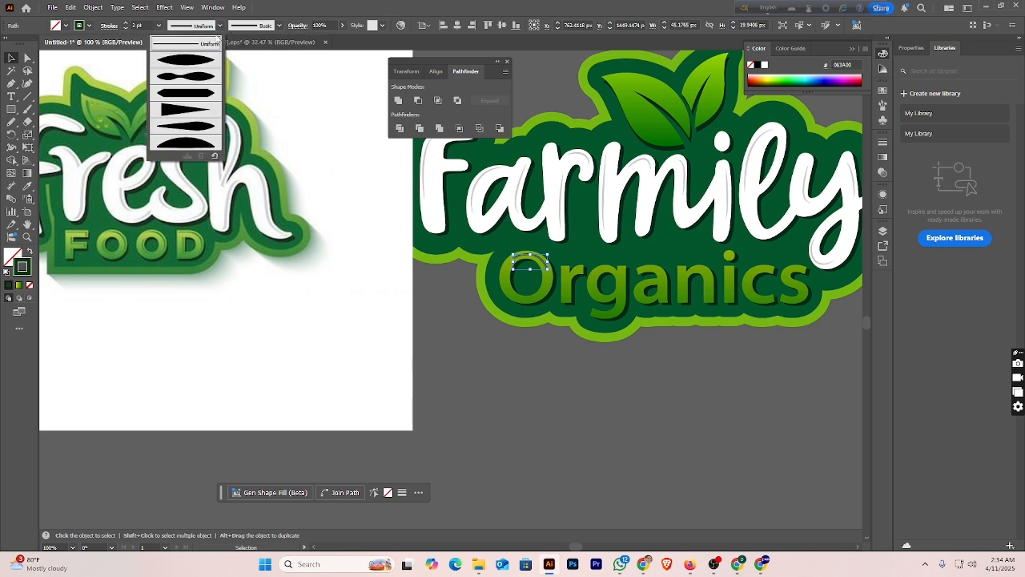
pyautogui.click(207, 59)
pyautogui.click(460, 319)
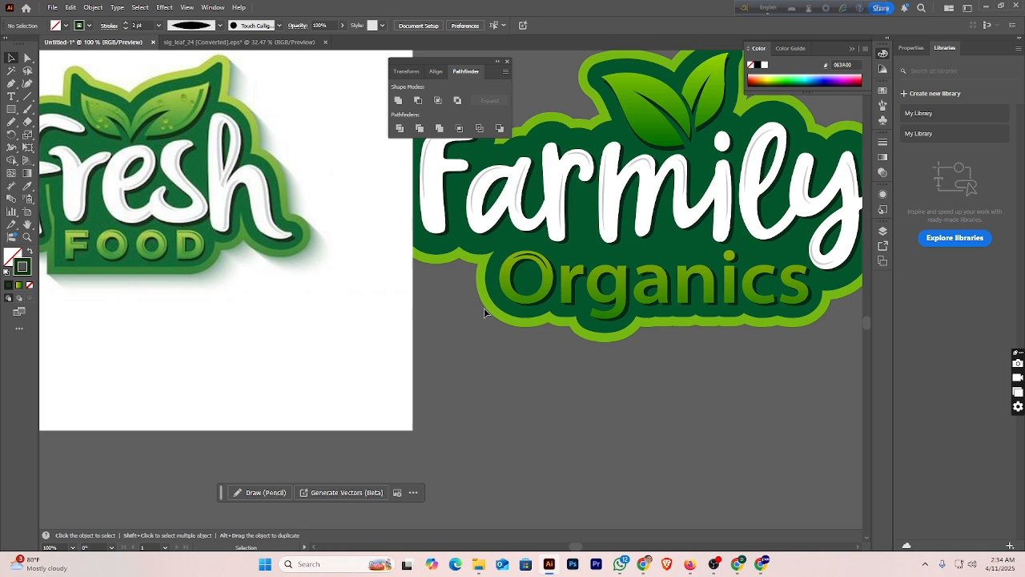
# - Reduce the opacity of the O's highlight path to 35%
pyautogui.click(524, 264)
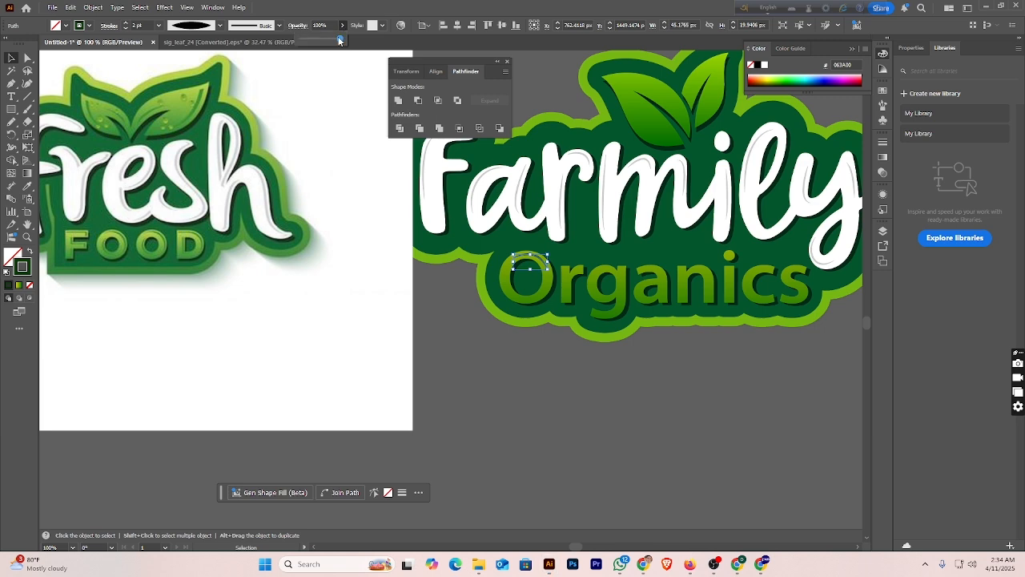
pyautogui.moveTo(339, 40); pyautogui.dragTo(314, 42)
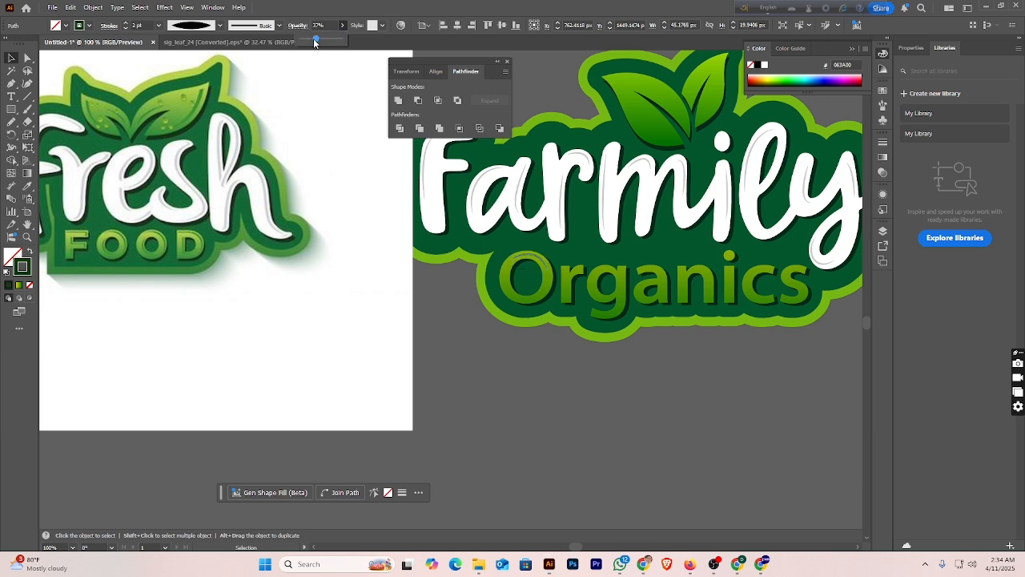
pyautogui.click(525, 327)
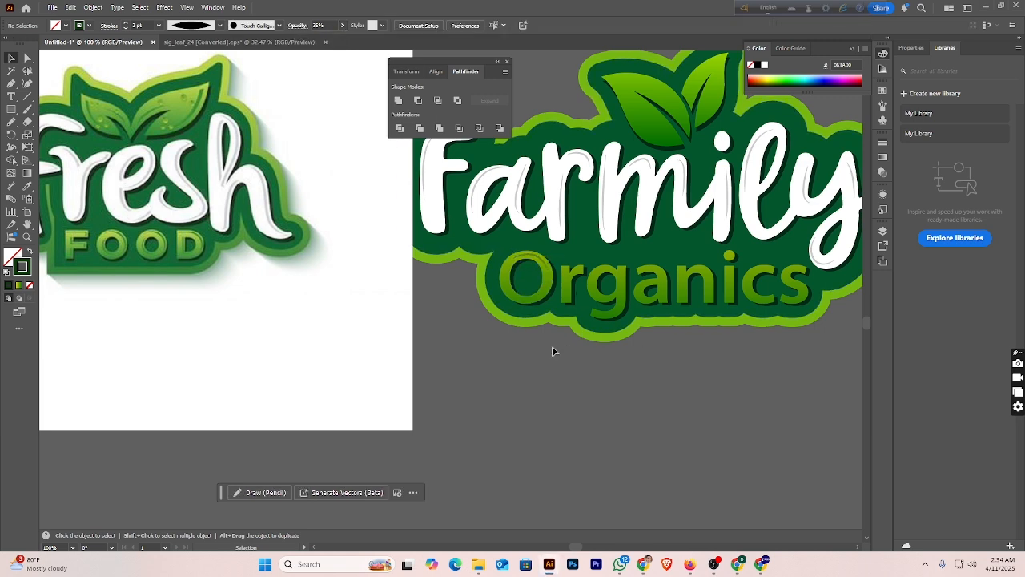
# - Draw a straight vertical highlight path about 31 px long inside the stem of the r in Organics
pyautogui.click(11, 83)
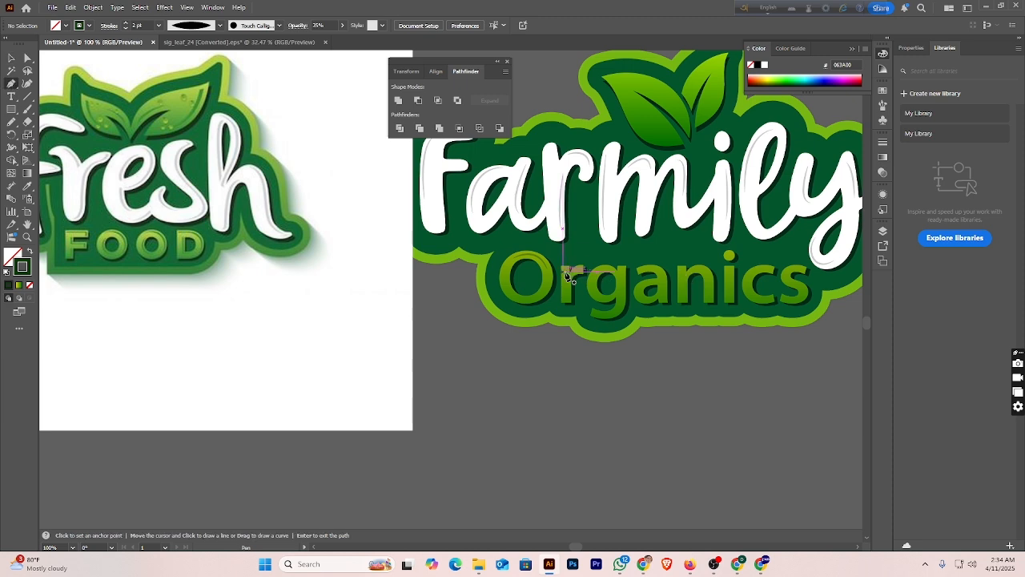
pyautogui.moveTo(564, 286); pyautogui.dragTo(566, 295)
pyautogui.press('v')
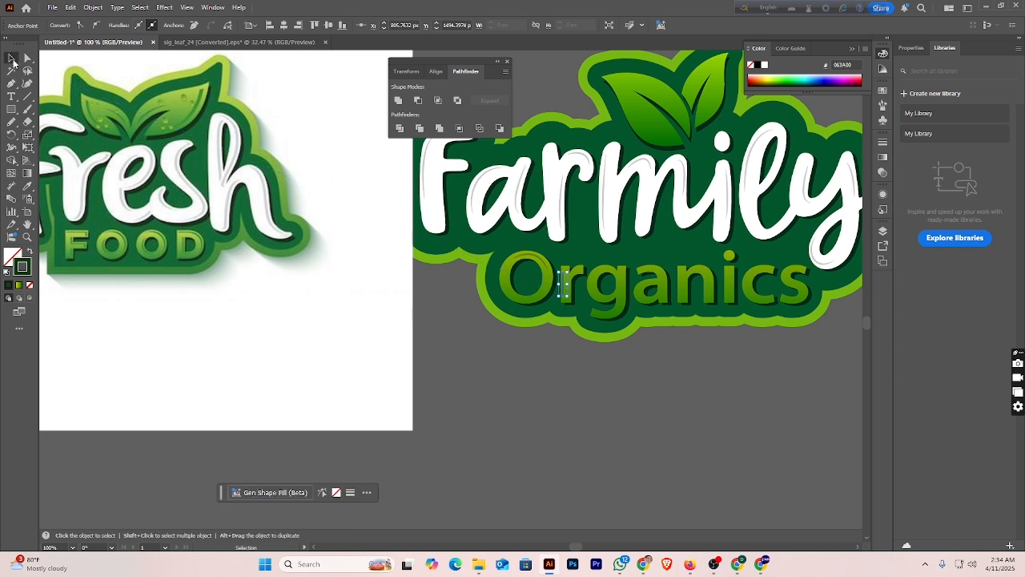
pyautogui.click(550, 404)
# - Copy the O highlight's stroke appearance onto the r's stem path with the Eyedropper
pyautogui.click(564, 288)
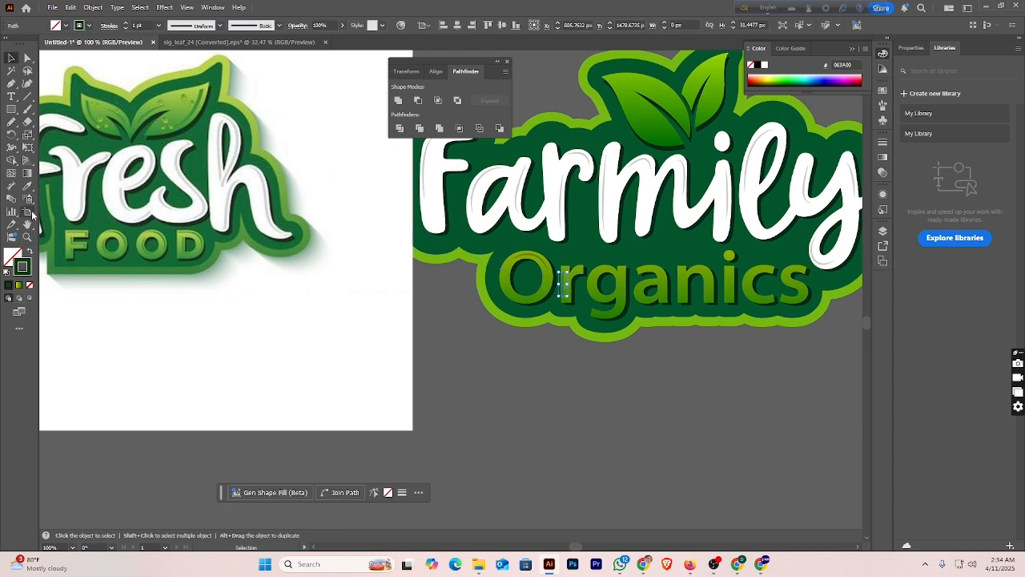
pyautogui.press('i')
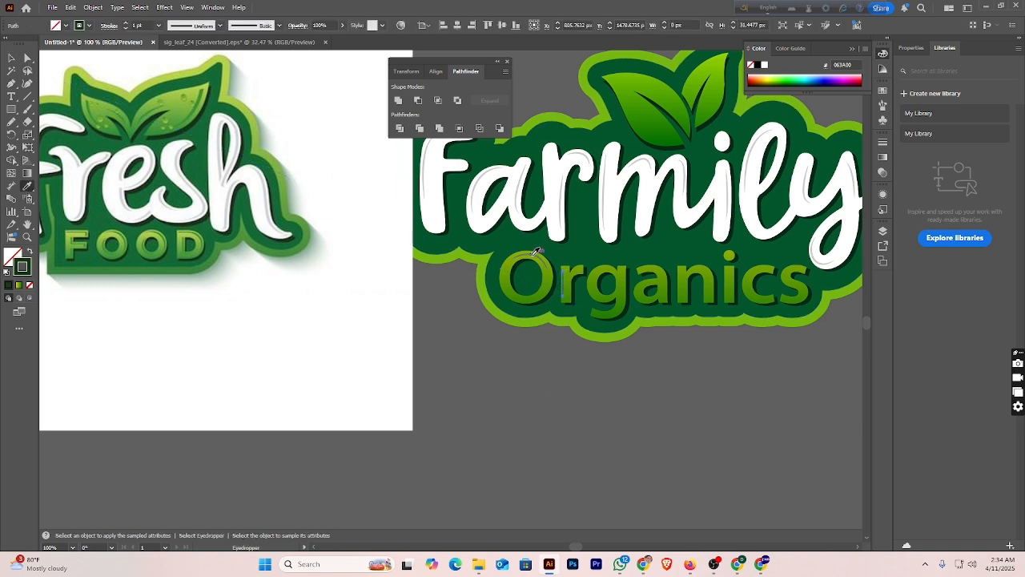
pyautogui.click(532, 254)
pyautogui.click(12, 58)
pyautogui.click(568, 415)
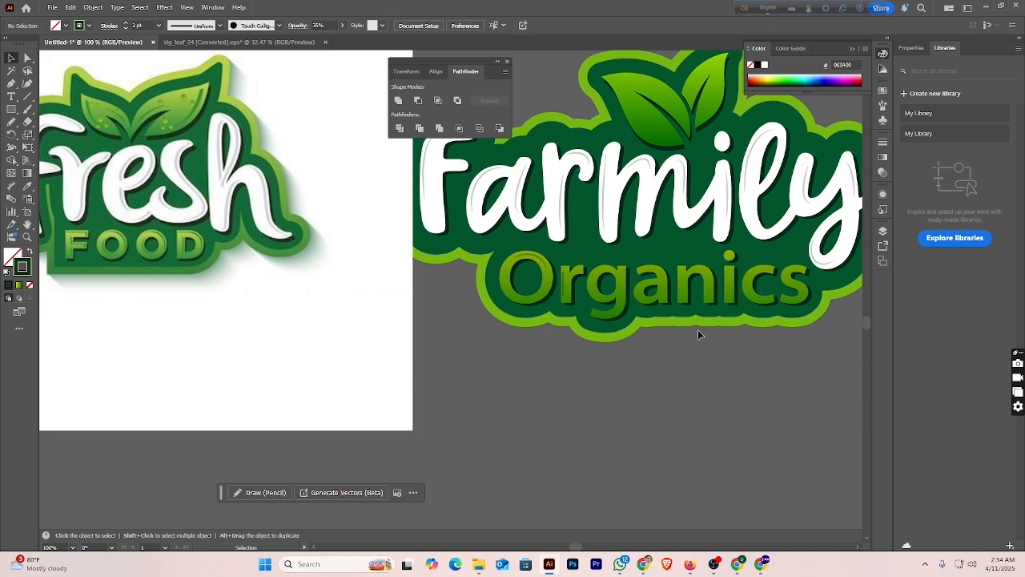
# - Draw a curved highlight path about 11 px wide and 32 px tall inside the bowl of the g in Organics
pyautogui.click(11, 85)
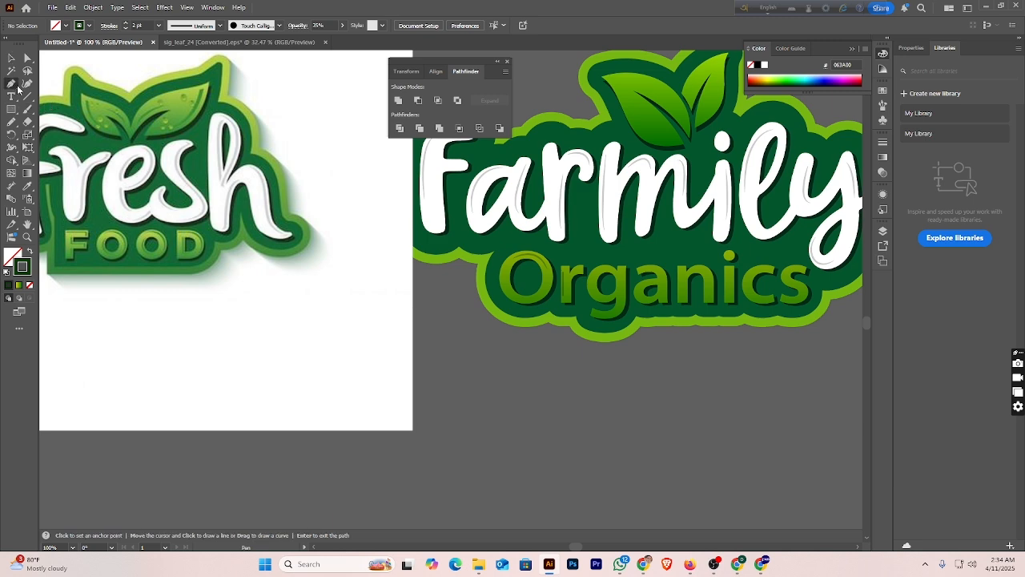
pyautogui.click(599, 297)
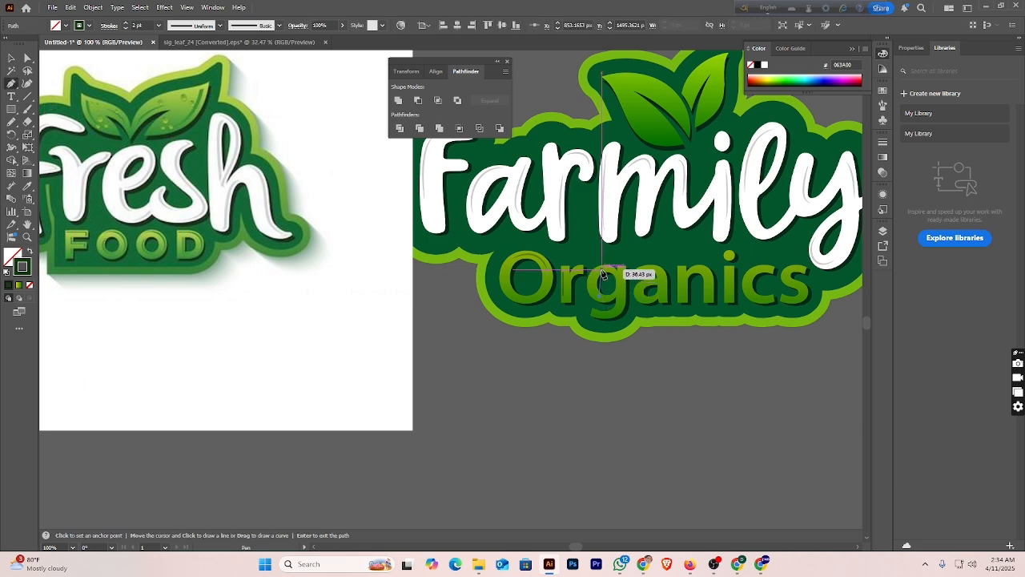
pyautogui.moveTo(601, 269)
pyautogui.mouseDown()
pyautogui.moveTo(627, 255)
pyautogui.moveTo(606, 265)
pyautogui.moveTo(611, 256)
pyautogui.mouseUp()
pyautogui.hotkey('ctrl', 'z')
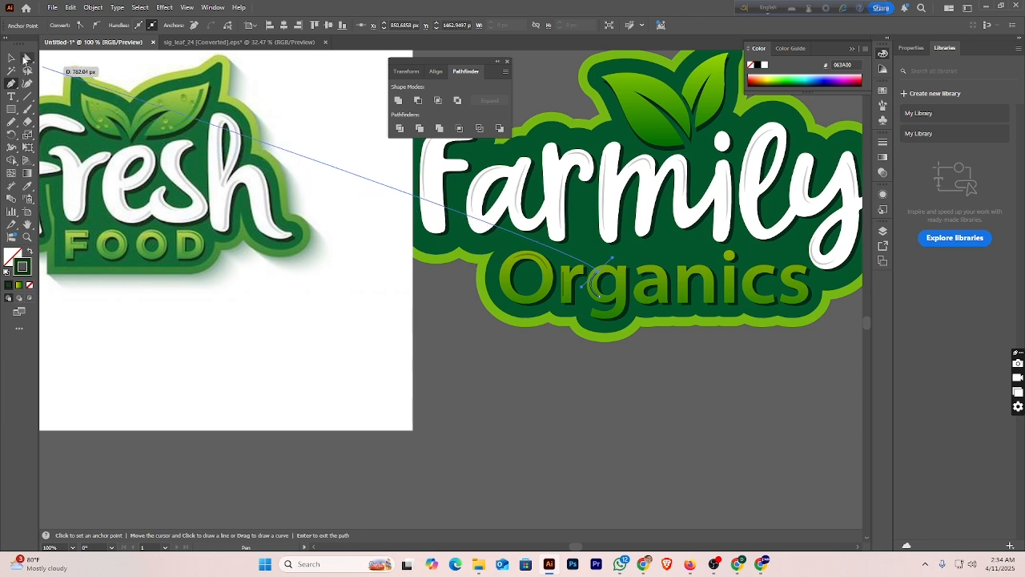
pyautogui.click(11, 57)
# - Apply Width Profile 1 to the g's highlight path and reduce its opacity to 51%
pyautogui.click(595, 280)
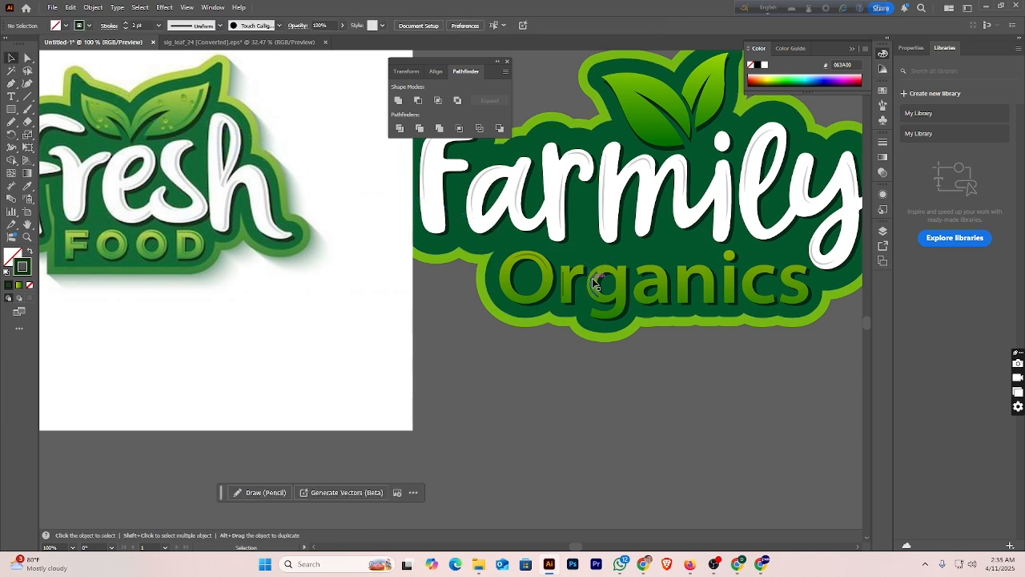
pyautogui.click(219, 27)
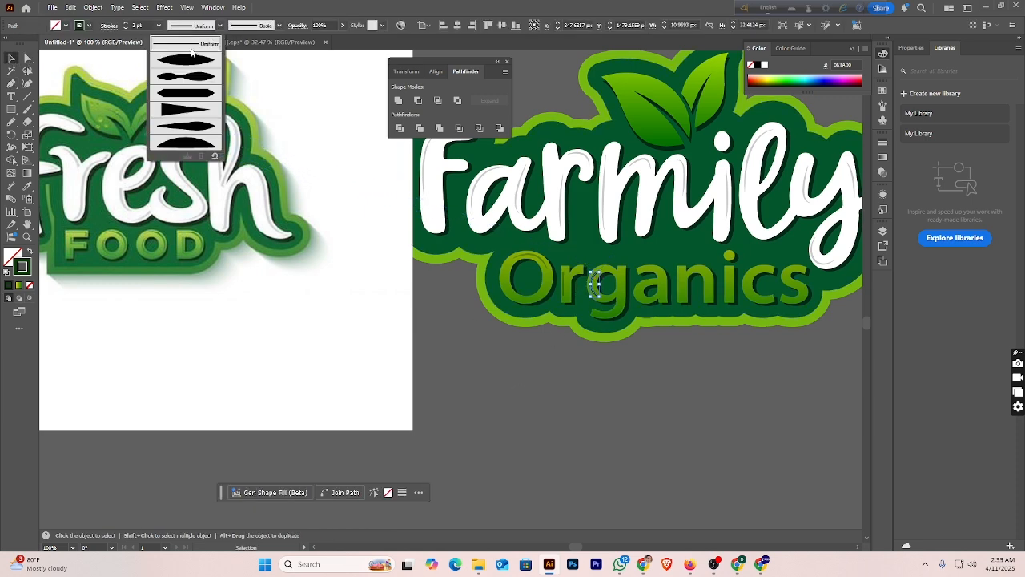
pyautogui.click(189, 56)
pyautogui.moveTo(345, 26); pyautogui.dragTo(321, 39)
pyautogui.click(504, 350)
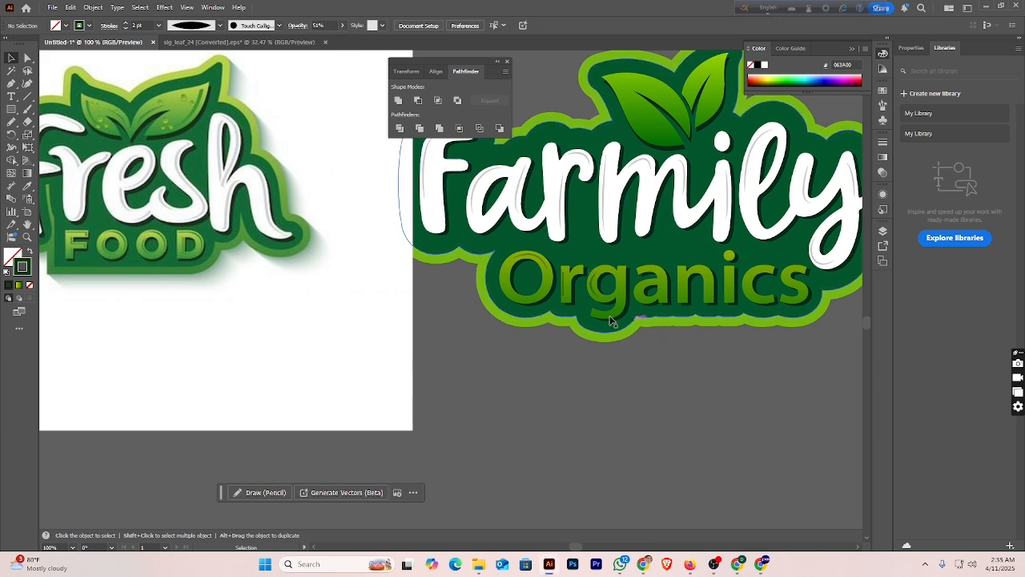
# - Draw a curved highlight path about 28 px wide and 12 px tall along the upper arch of the a in Organics
pyautogui.click(12, 83)
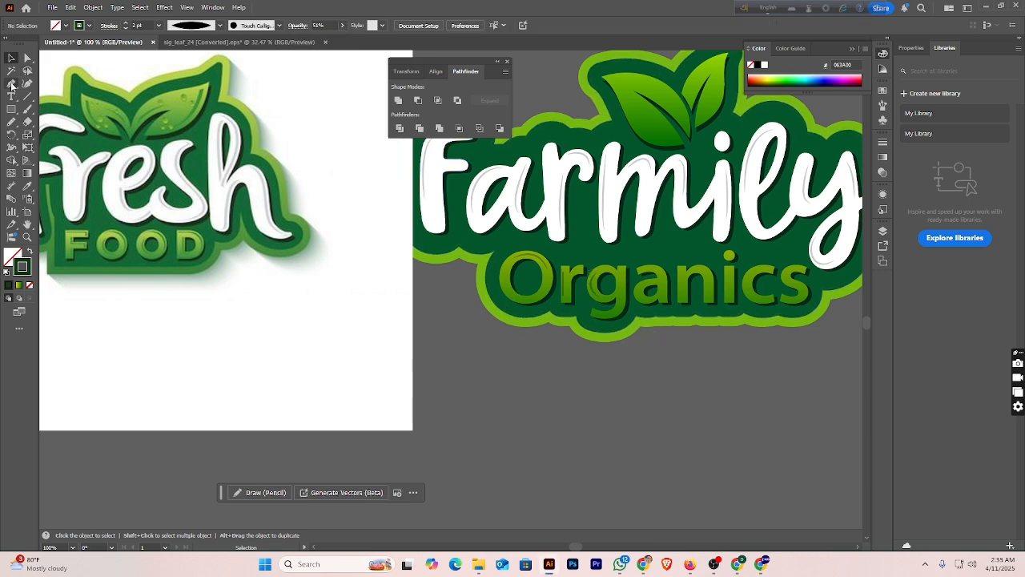
pyautogui.click(647, 270)
pyautogui.moveTo(665, 278); pyautogui.dragTo(665, 285)
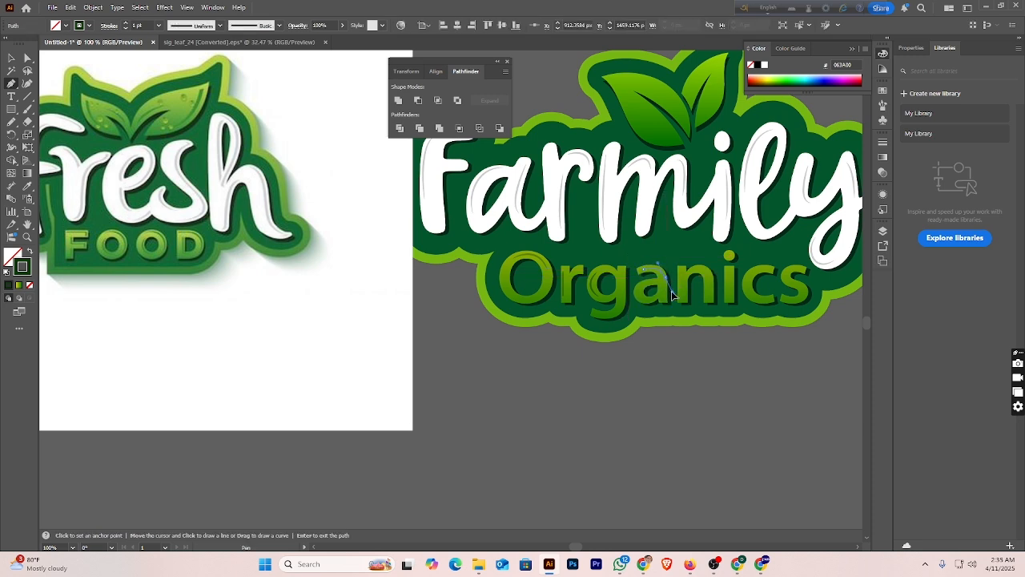
pyautogui.click(11, 57)
pyautogui.click(634, 411)
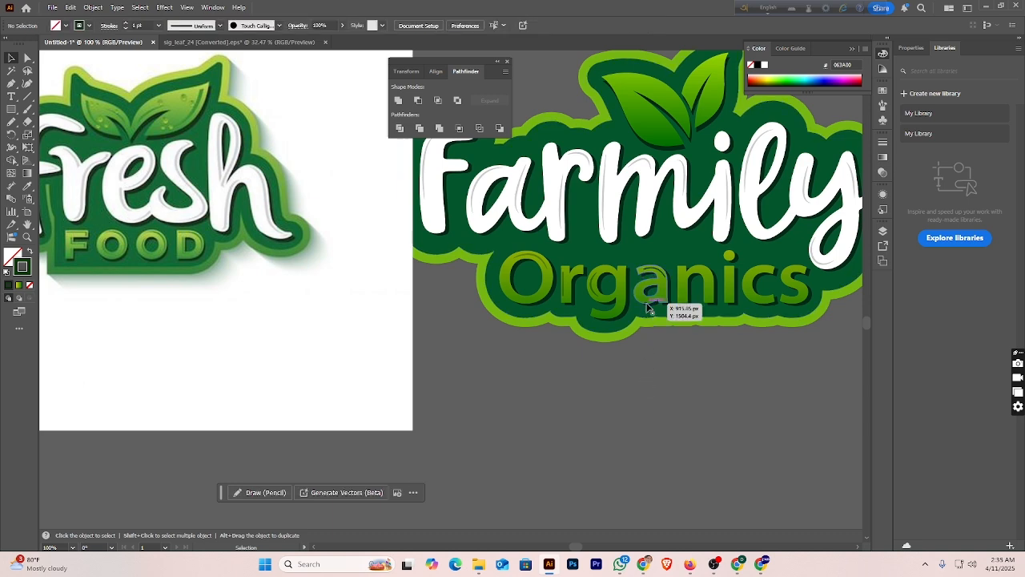
# - Apply Width Profile 1 to the a's highlight path and reduce its opacity to 50%
pyautogui.click(662, 273)
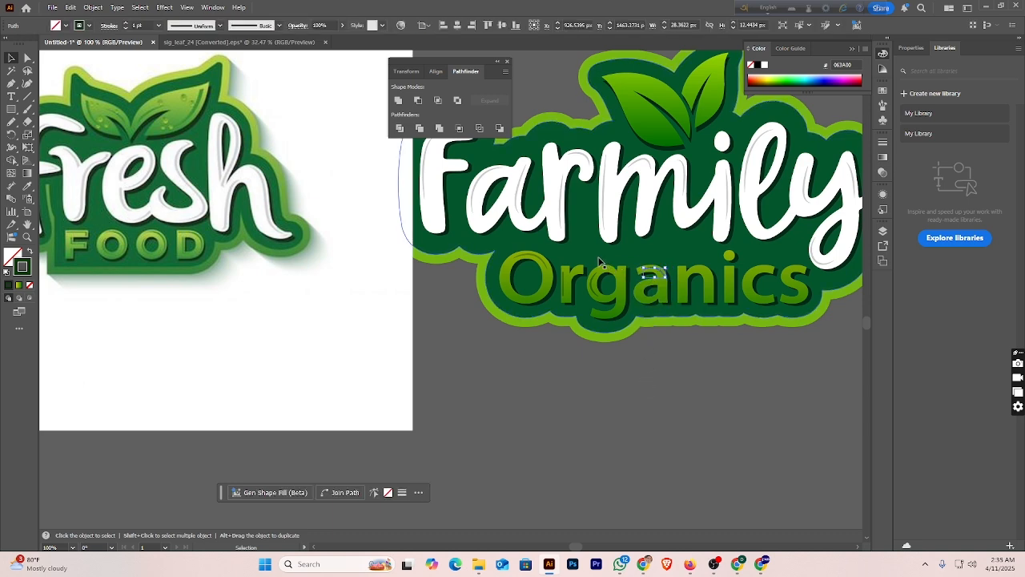
pyautogui.click(220, 28)
pyautogui.click(199, 66)
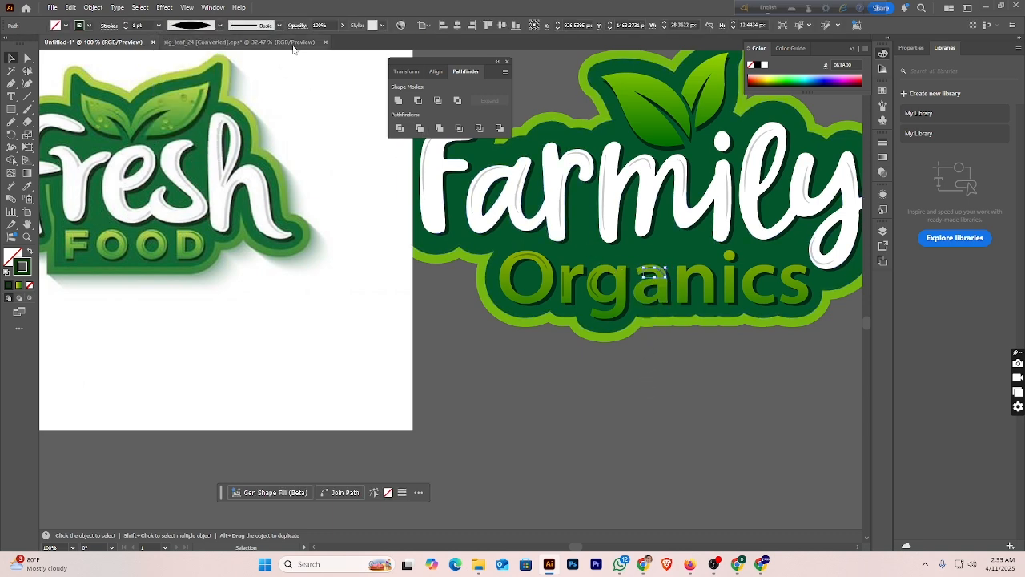
pyautogui.click(342, 25)
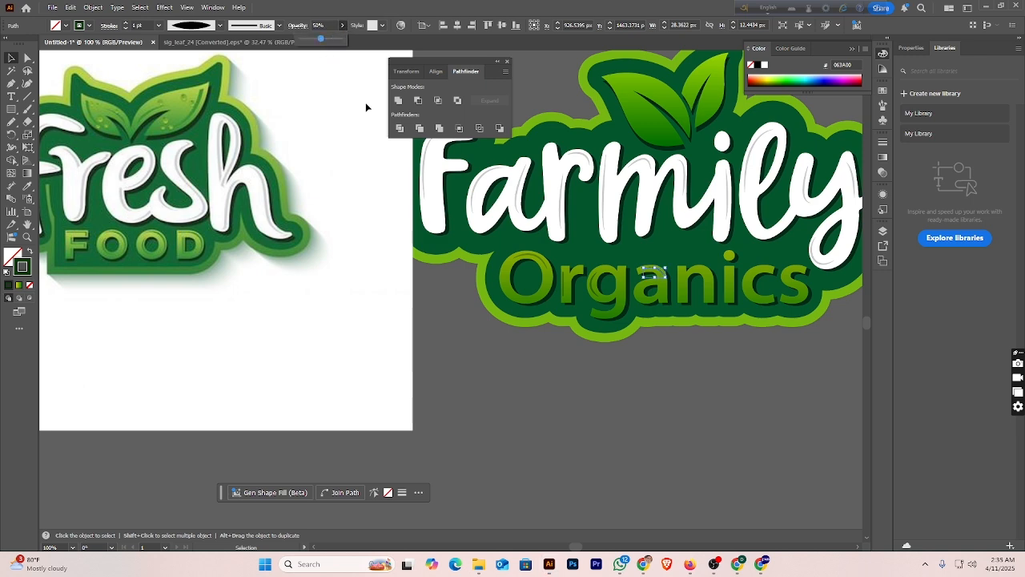
pyautogui.click(646, 360)
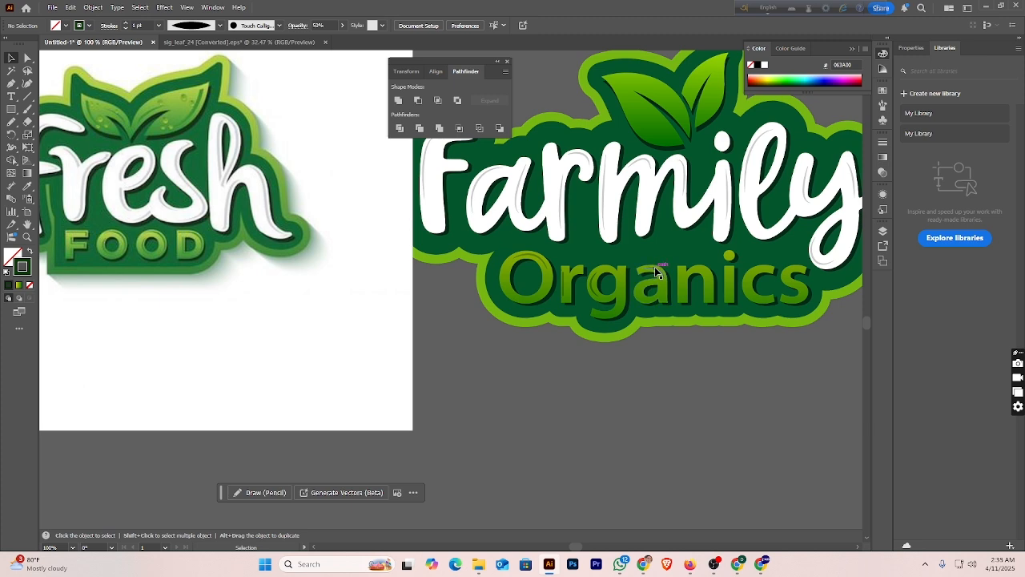
pyautogui.moveTo(654, 274); pyautogui.dragTo(685, 276)
# - Draw a straight vertical highlight path about 35 px long inside the stem of the i in Organics
pyautogui.press('p')
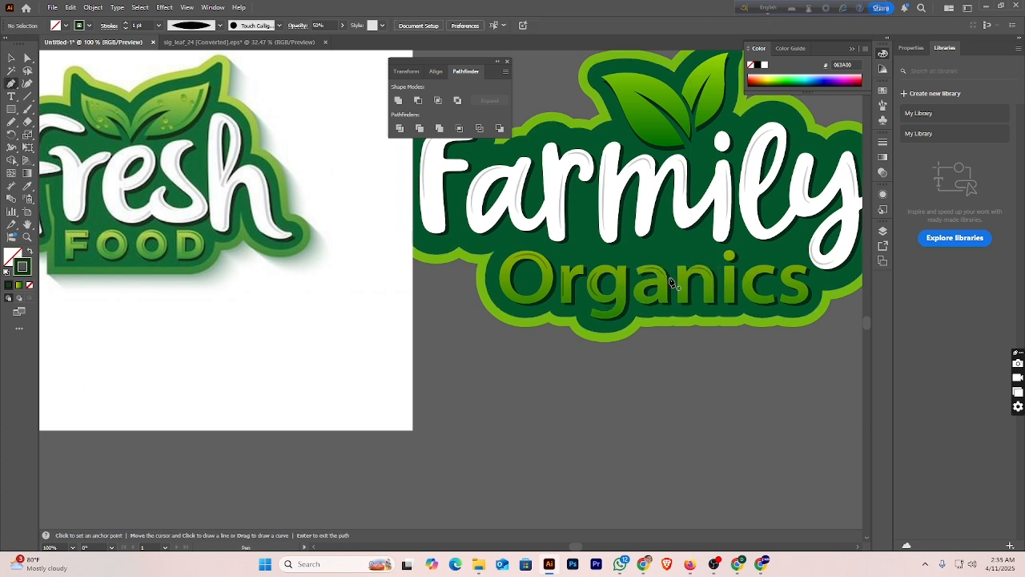
pyautogui.click(731, 271)
pyautogui.click(732, 296)
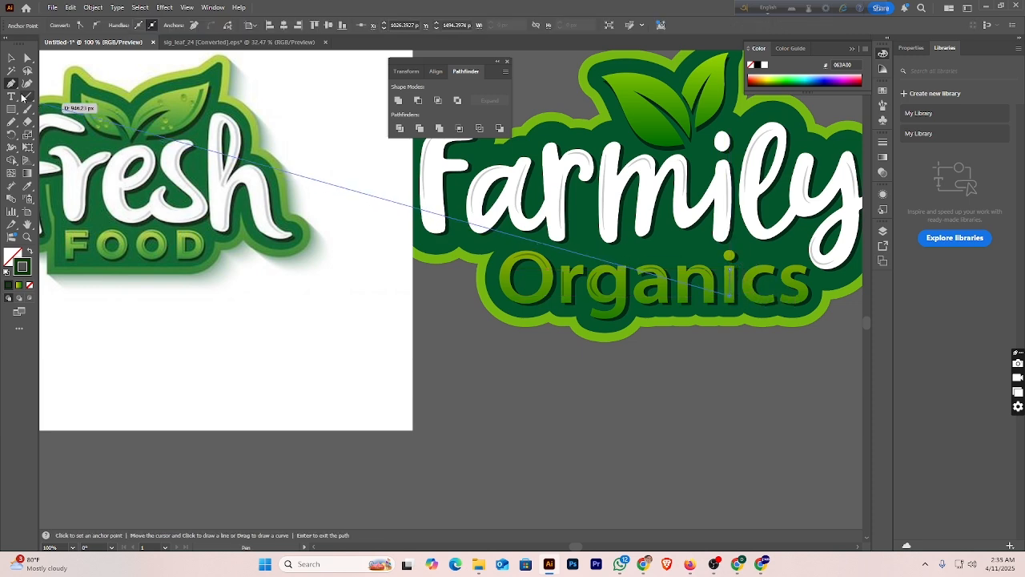
pyautogui.click(11, 58)
pyautogui.click(695, 384)
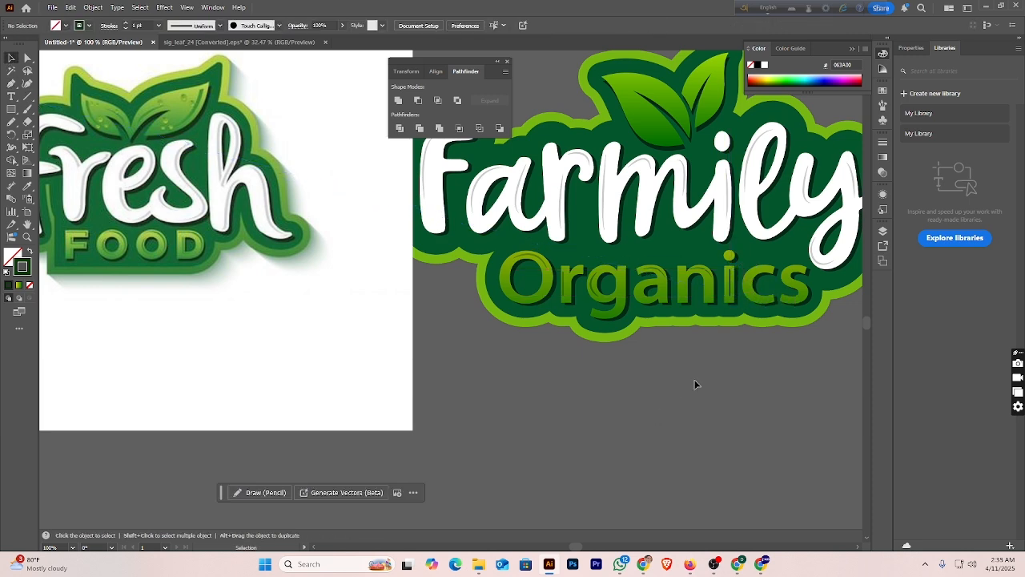
# - Reduce the opacity of the i's highlight path to 45%
pyautogui.click(731, 283)
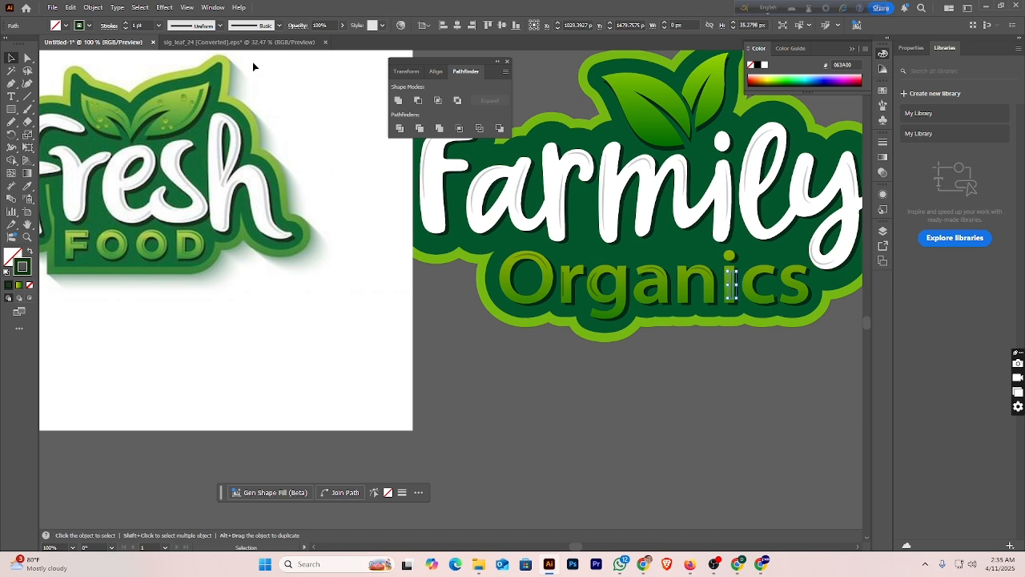
pyautogui.moveTo(340, 37); pyautogui.dragTo(320, 40)
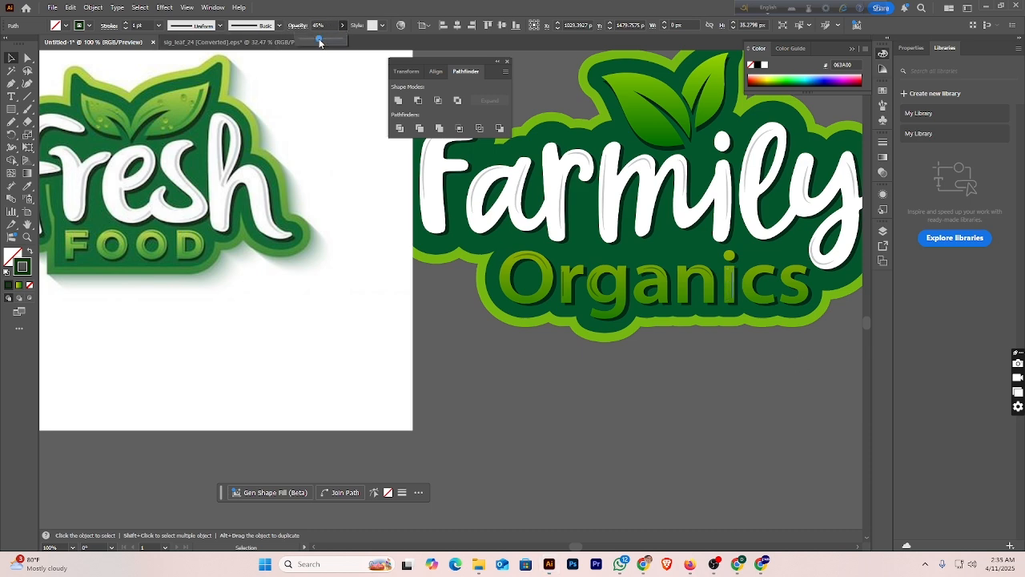
pyautogui.click(645, 444)
# - Draw a curved highlight path about 21 px wide and 30 px tall inside the c in Organics
pyautogui.press('p')
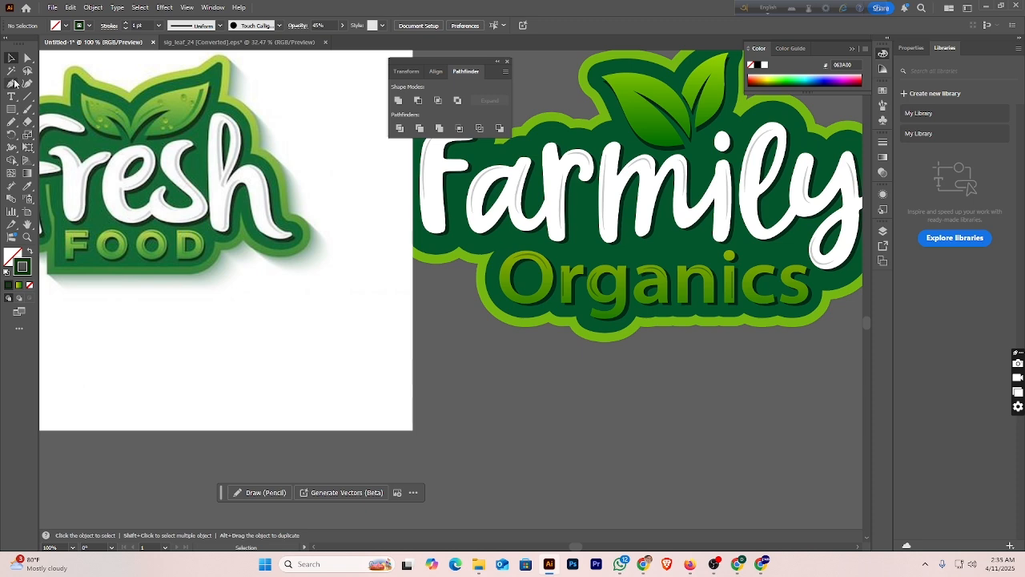
pyautogui.click(637, 268)
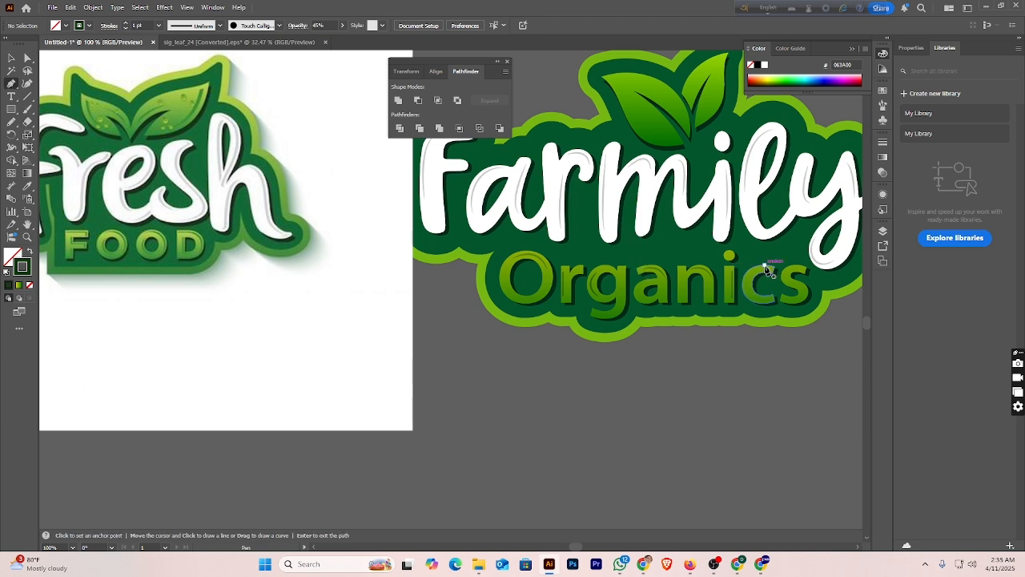
pyautogui.click(767, 272)
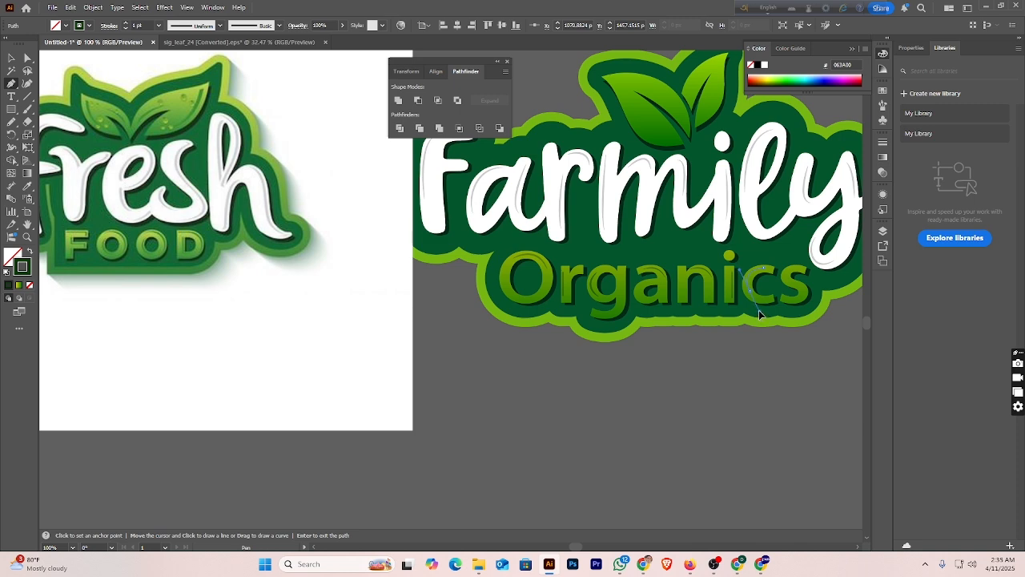
pyautogui.click(11, 58)
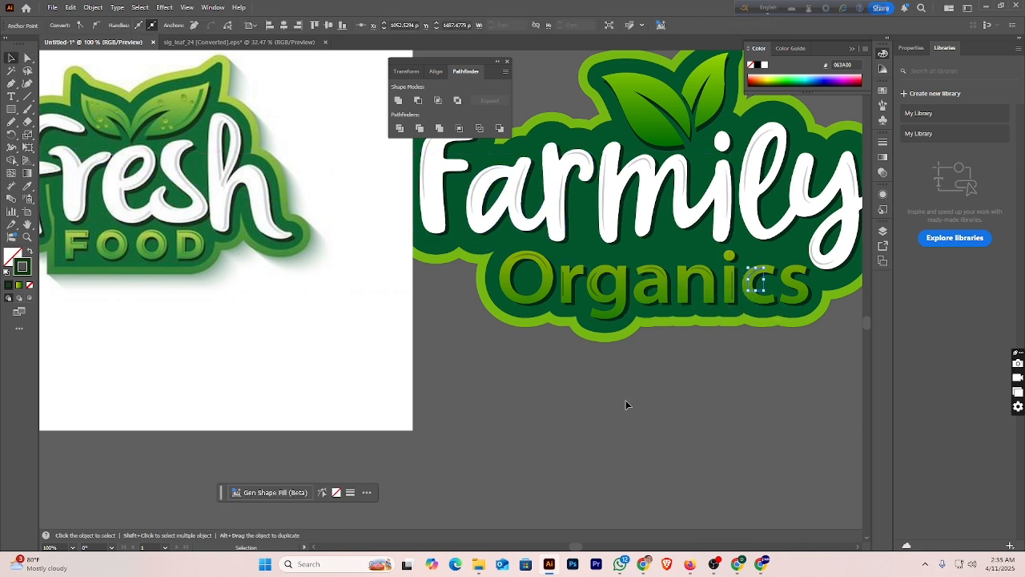
pyautogui.click(520, 379)
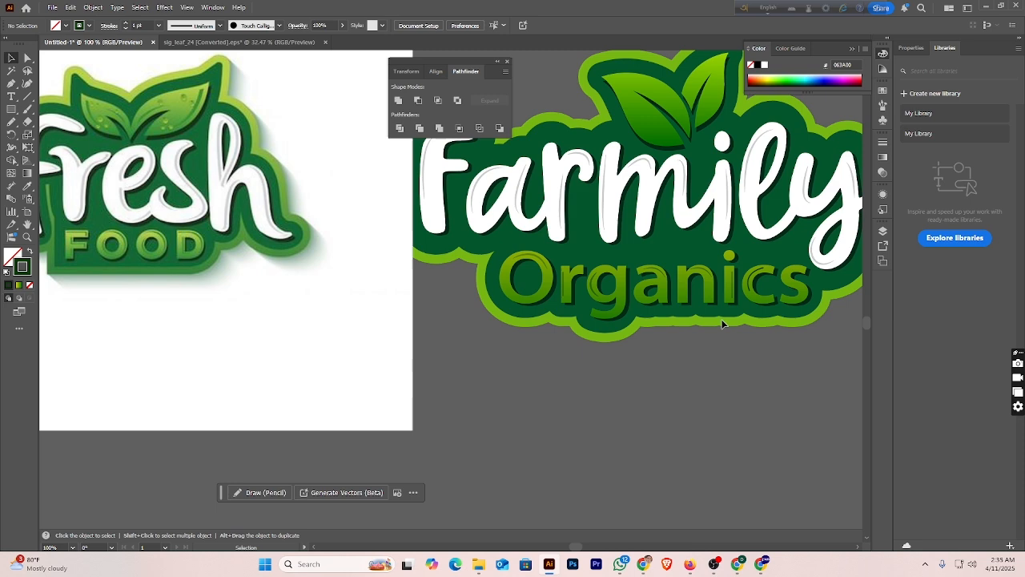
# - Apply Width Profile 1 to the c's highlight path and reduce its opacity to 50%
pyautogui.click(759, 275)
pyautogui.click(221, 25)
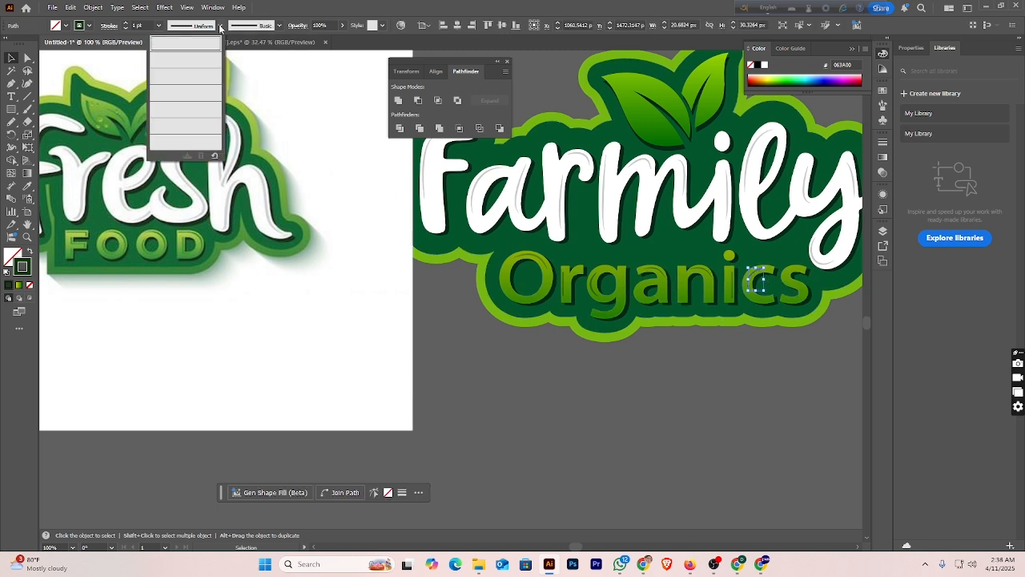
pyautogui.click(198, 61)
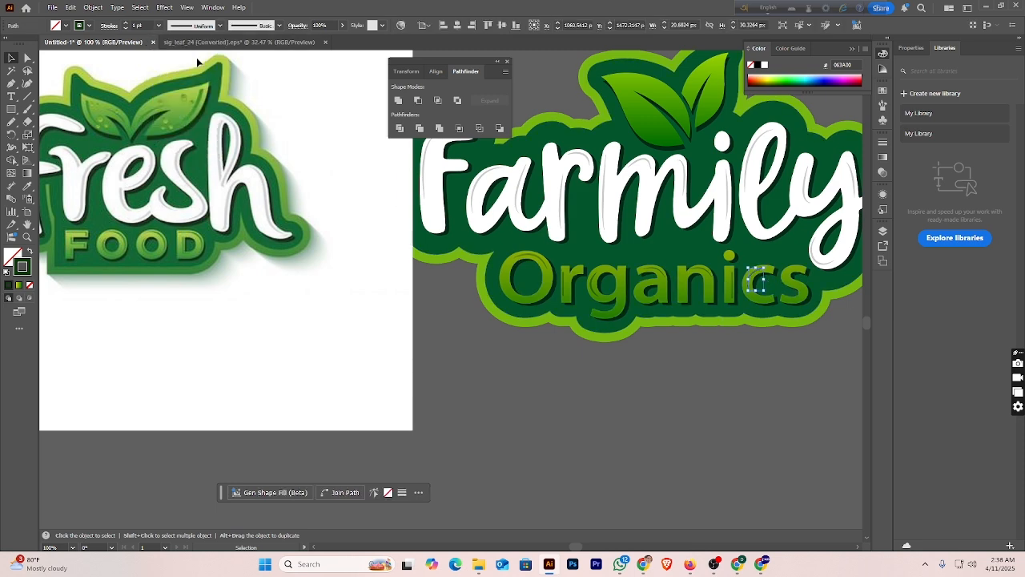
pyautogui.click(342, 25)
pyautogui.moveTo(344, 39); pyautogui.dragTo(320, 39)
pyautogui.click(650, 359)
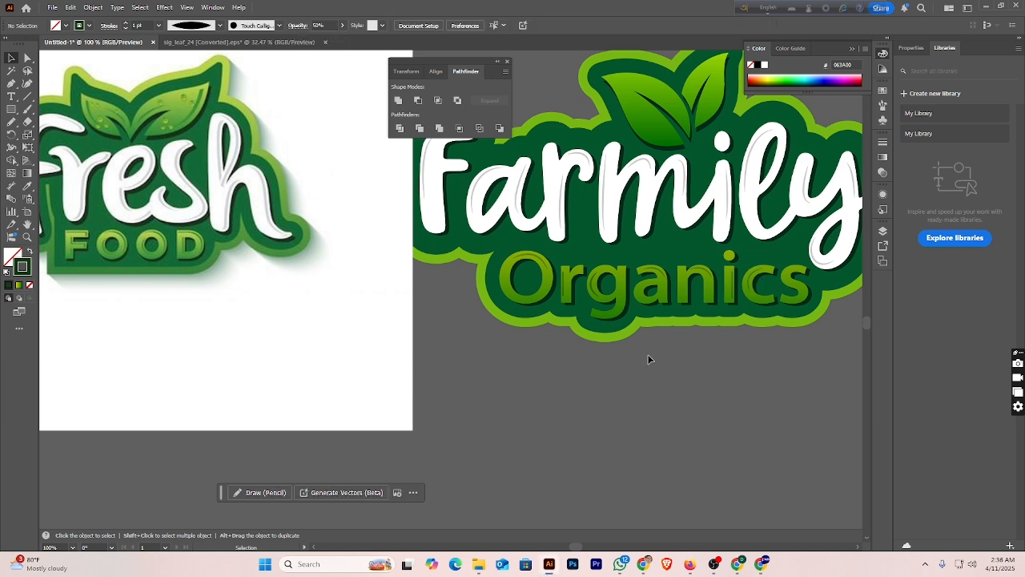
# - Draw a curved highlight path about 21 px wide and 11 px tall along the upper curve of the s in Organics
pyautogui.click(12, 84)
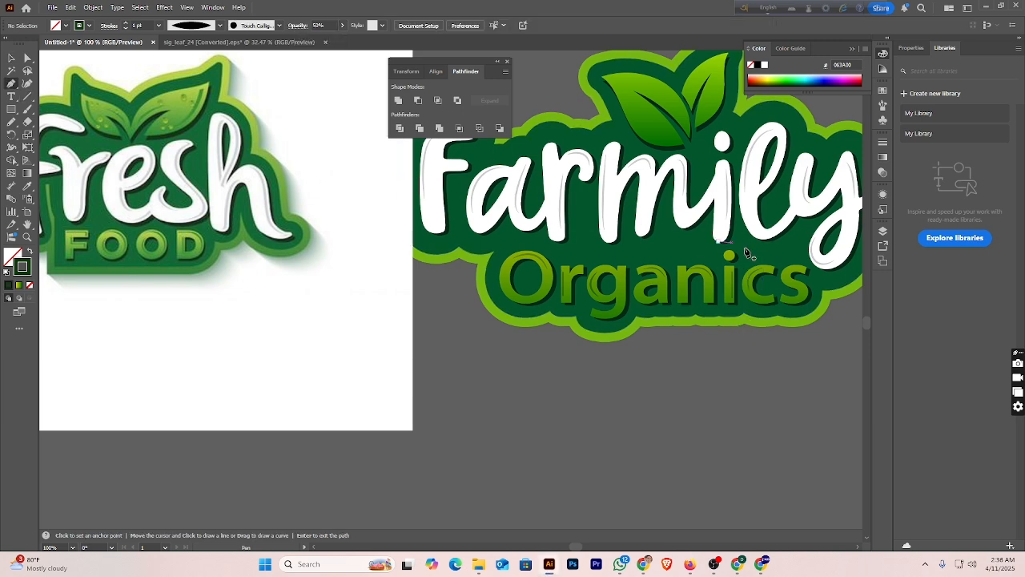
pyautogui.click(805, 272)
pyautogui.click(805, 296)
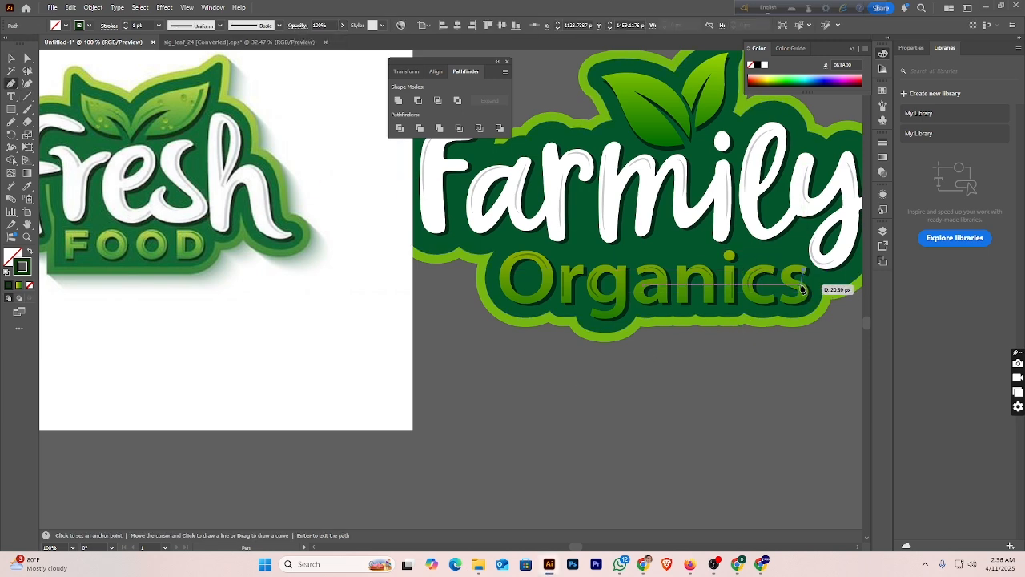
pyautogui.moveTo(823, 312); pyautogui.dragTo(832, 299)
pyautogui.hotkey('ctrl', 'z')
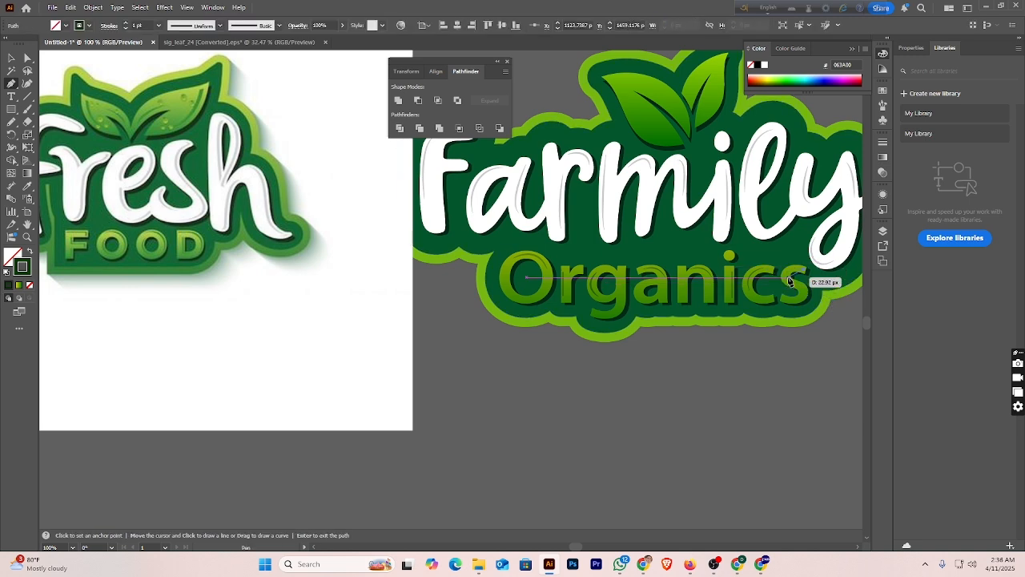
pyautogui.moveTo(789, 280)
pyautogui.mouseDown()
pyautogui.moveTo(789, 294)
pyautogui.moveTo(789, 281)
pyautogui.mouseUp()
pyautogui.click(11, 58)
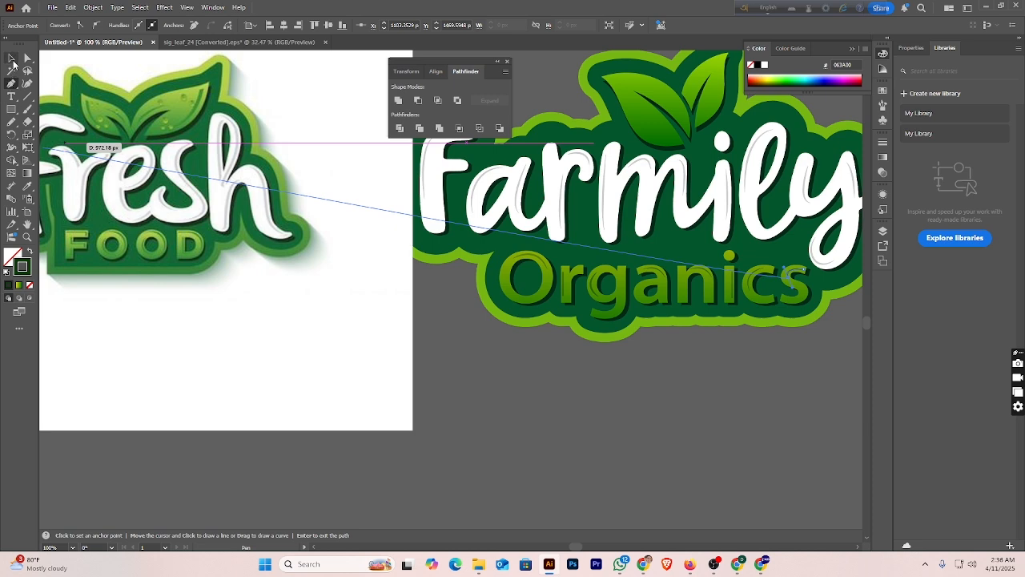
pyautogui.click(782, 410)
# - Apply Width Profile 1 to the s's highlight path and reduce its opacity to 52%
pyautogui.click(796, 275)
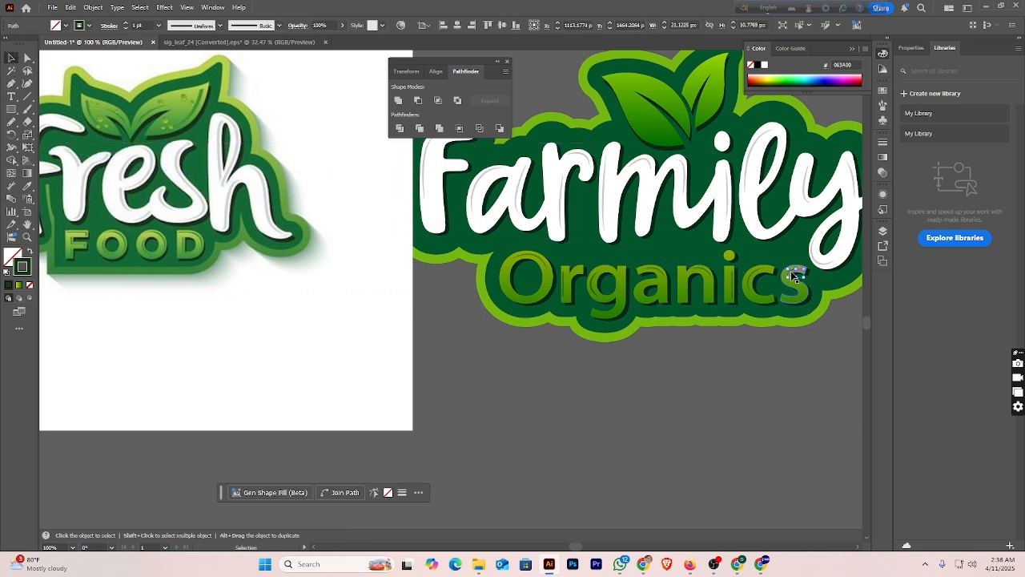
pyautogui.click(280, 29)
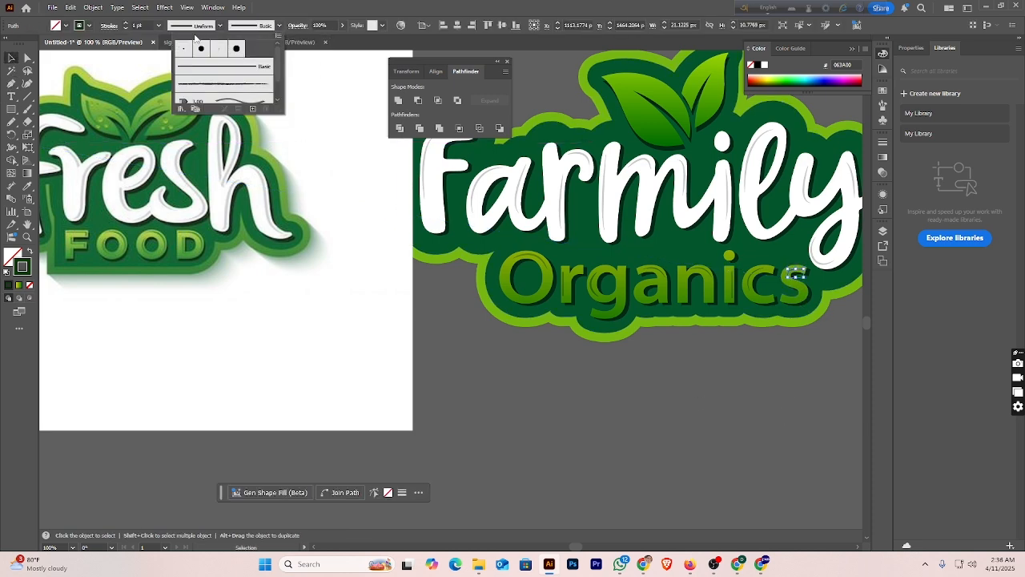
pyautogui.click(220, 28)
pyautogui.click(190, 61)
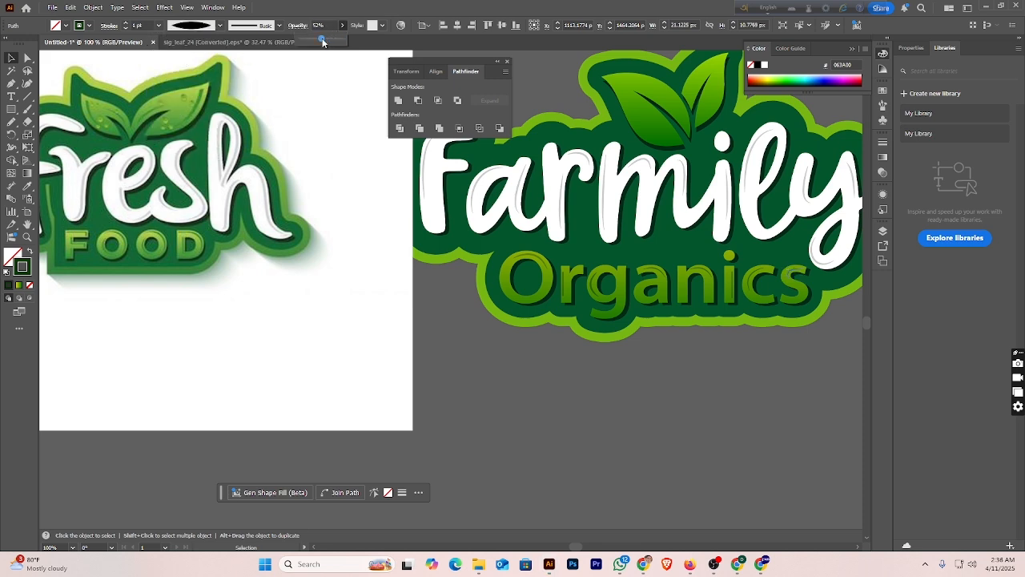
pyautogui.click(720, 391)
pyautogui.press('a')
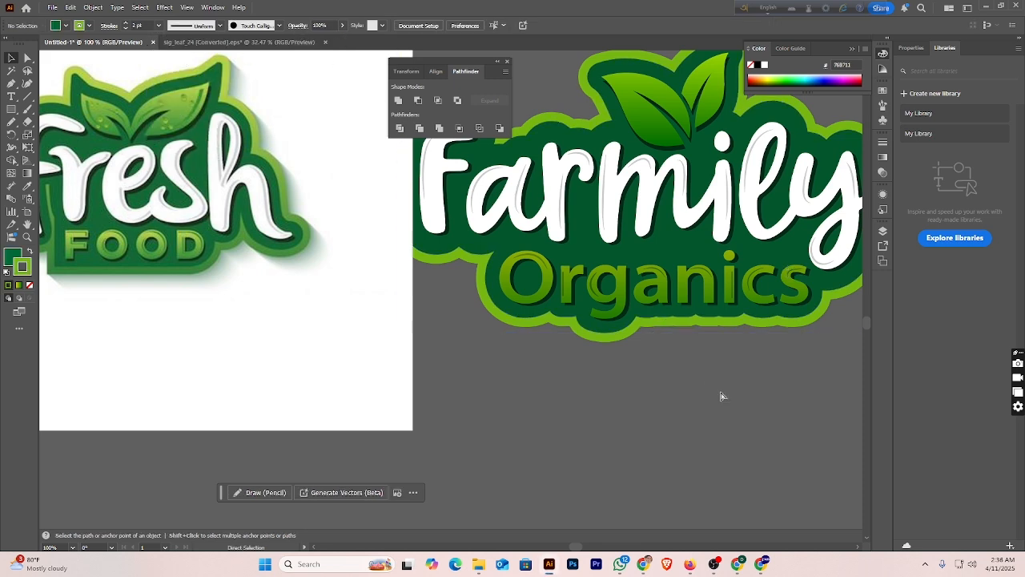
pyautogui.hotkey('ctrl', '-')
pyautogui.hotkey('ctrl', '-')
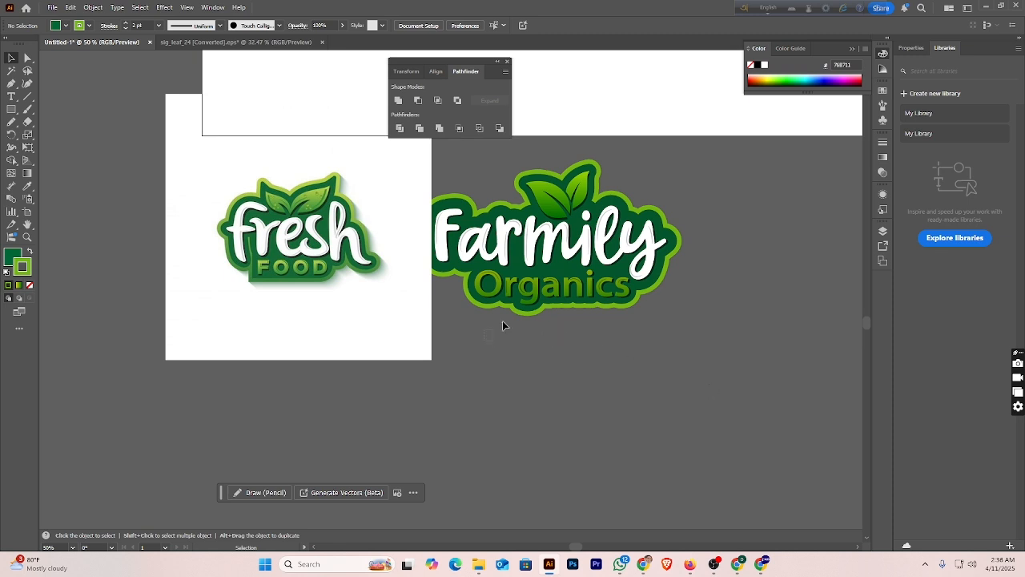
# - Group all the Farmily Organics artwork and move it clear of the Fresh Food reference artboard, to its right
pyautogui.moveTo(548, 206); pyautogui.dragTo(680, 218)
pyautogui.hotkey('ctrl', 'z')
pyautogui.click(478, 391)
pyautogui.hotkey('ctrl', 'a')
pyautogui.press('a')
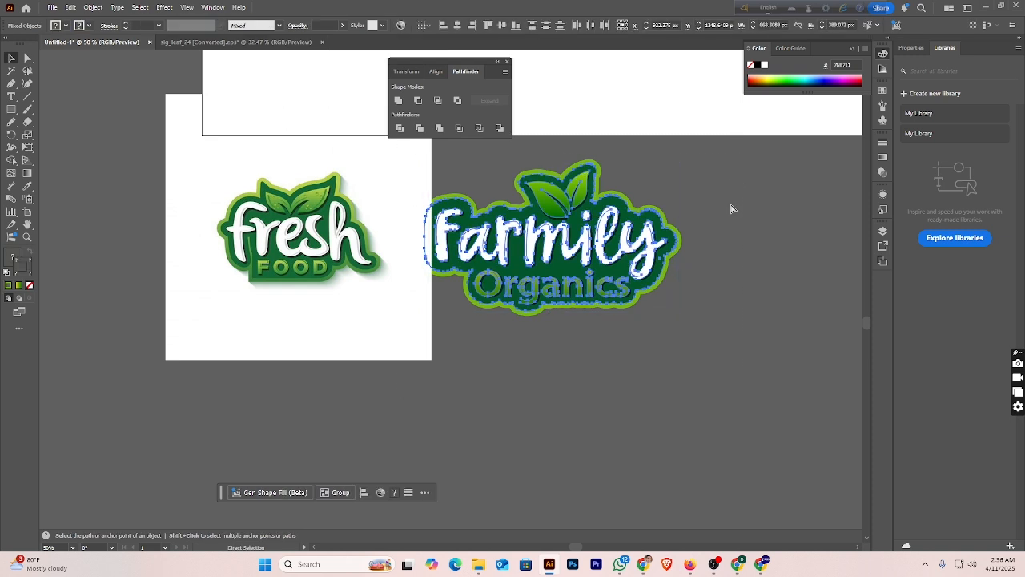
pyautogui.press('v')
pyautogui.hotkey('ctrl', 'shift', 'z')
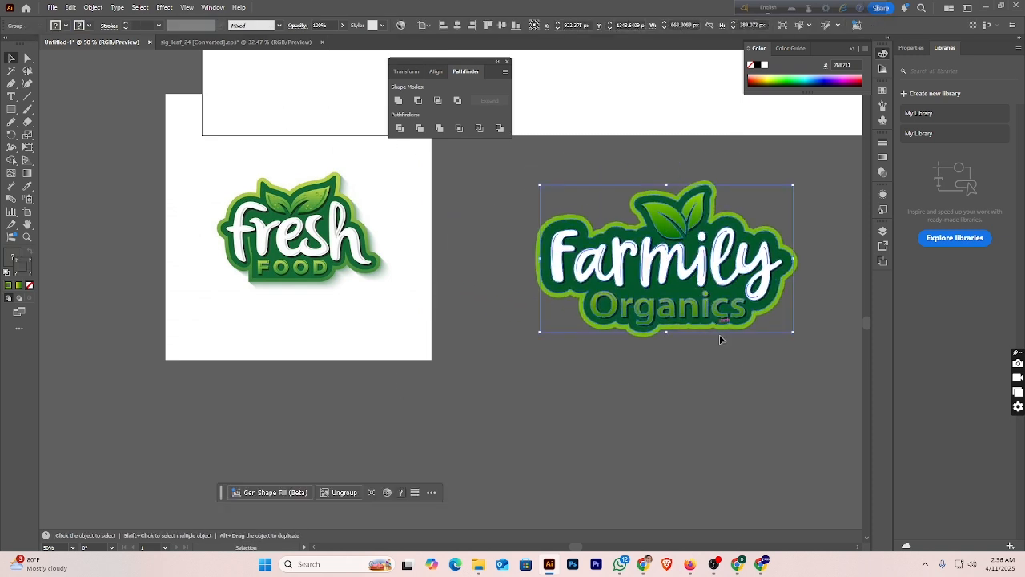
pyautogui.click(730, 388)
# - Apply a Multiply drop shadow to the logo group with 66% opacity, 2 px X offset, 6 px Y offset and 10 px blur
pyautogui.click(733, 313)
pyautogui.click(173, 10)
pyautogui.moveTo(264, 113)
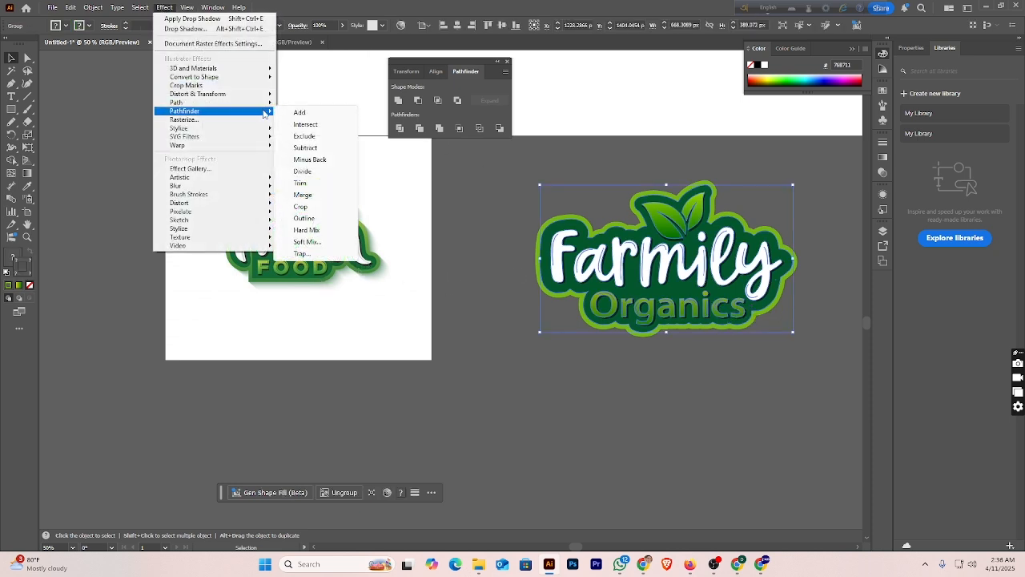
pyautogui.moveTo(241, 128)
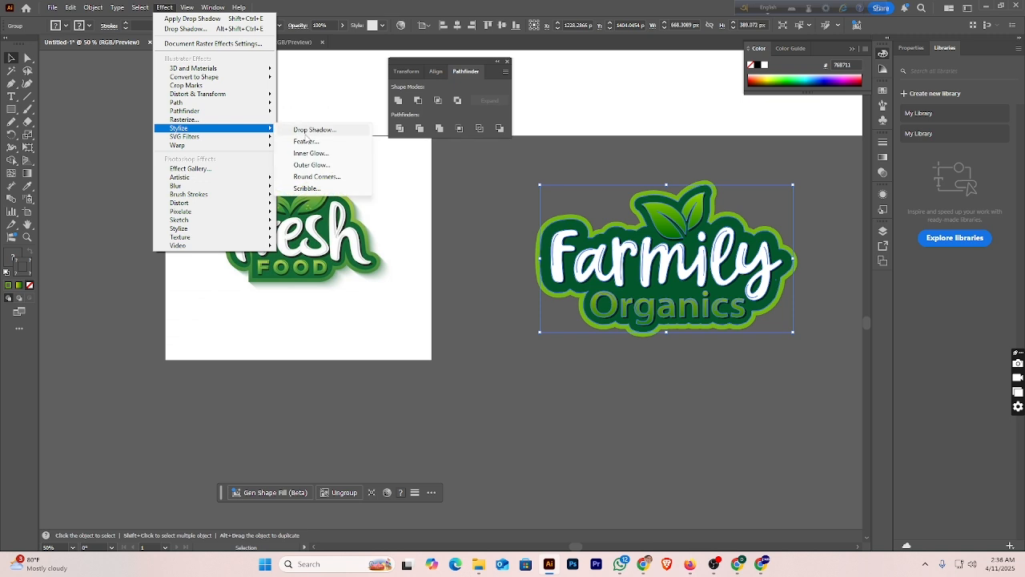
pyautogui.click(308, 130)
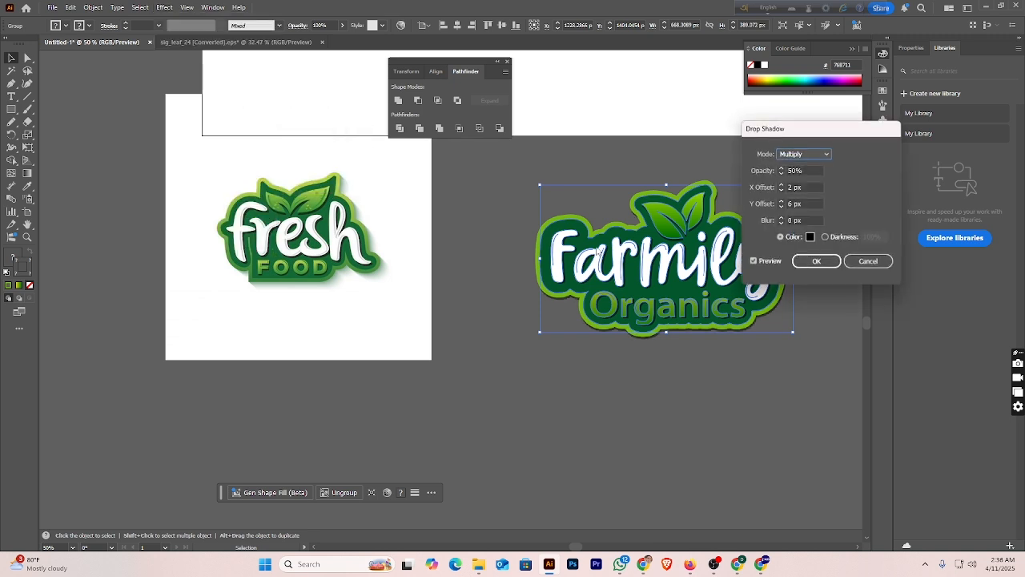
pyautogui.click(783, 224)
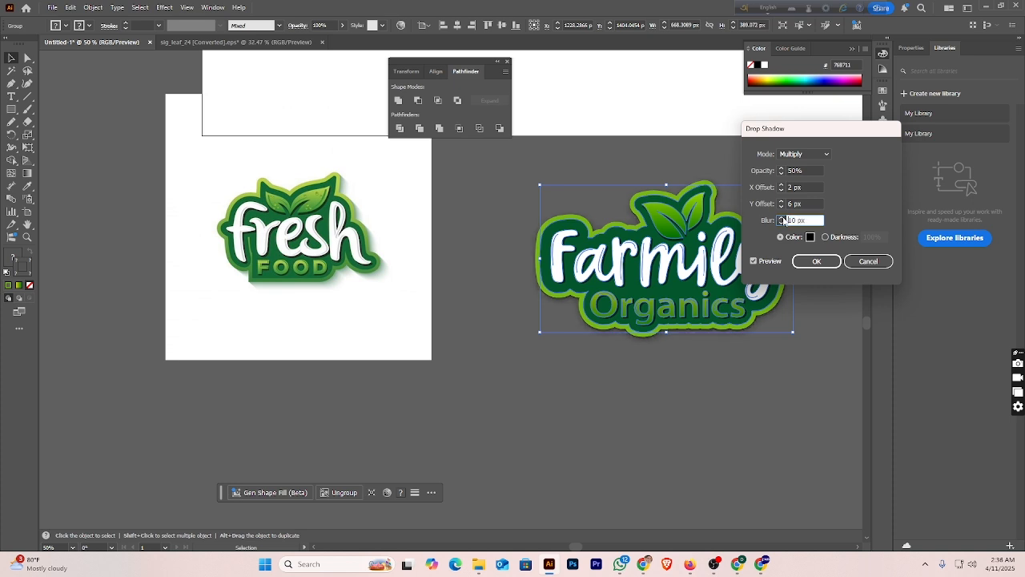
pyautogui.click(784, 172)
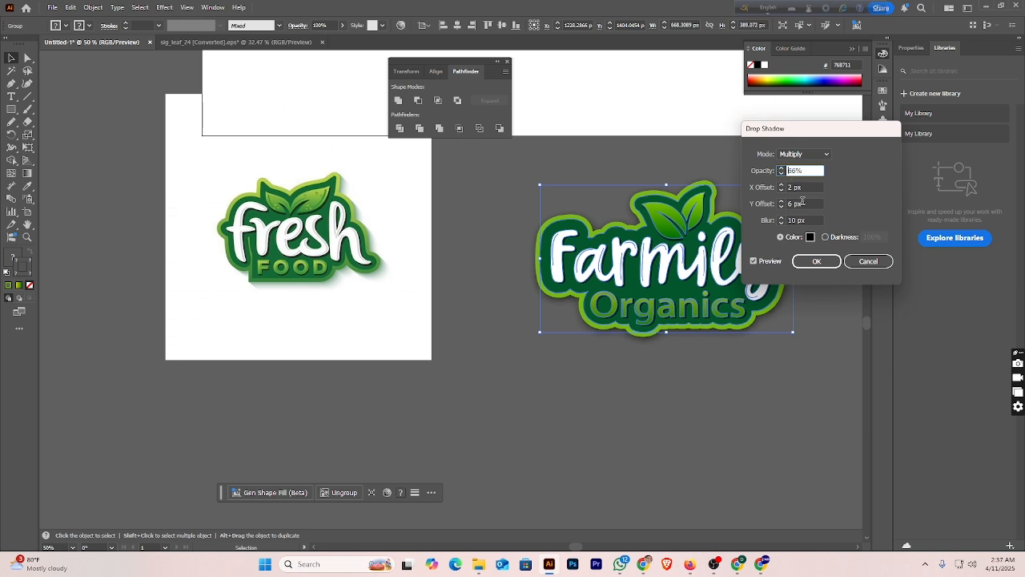
pyautogui.click(817, 262)
# - Move the Farmily Organics logo group onto the large white artboard and close the Pathfinder panel
pyautogui.moveTo(699, 312); pyautogui.dragTo(664, 90)
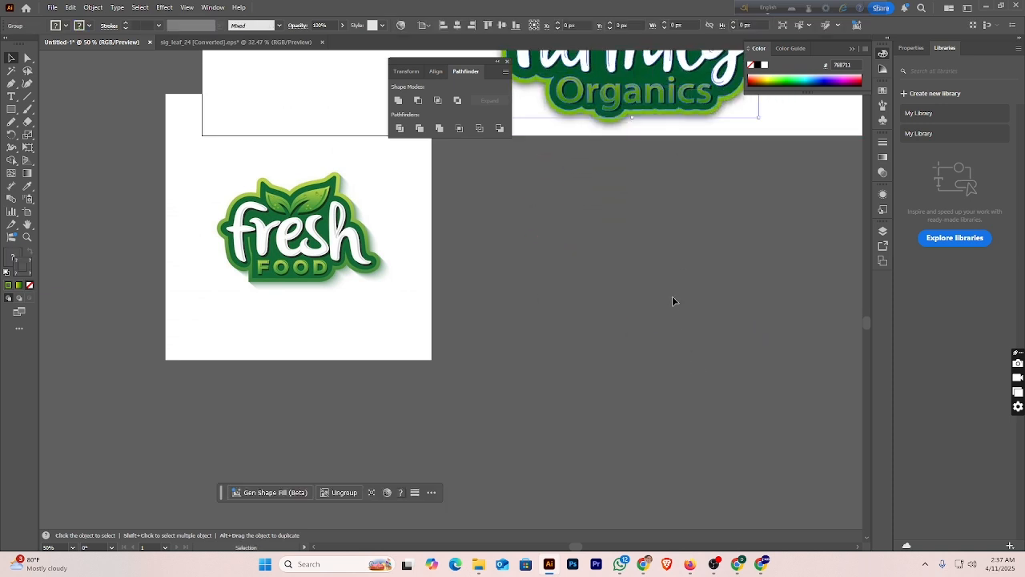
pyautogui.moveTo(651, 190); pyautogui.dragTo(634, 329)
pyautogui.moveTo(640, 209); pyautogui.dragTo(659, 141)
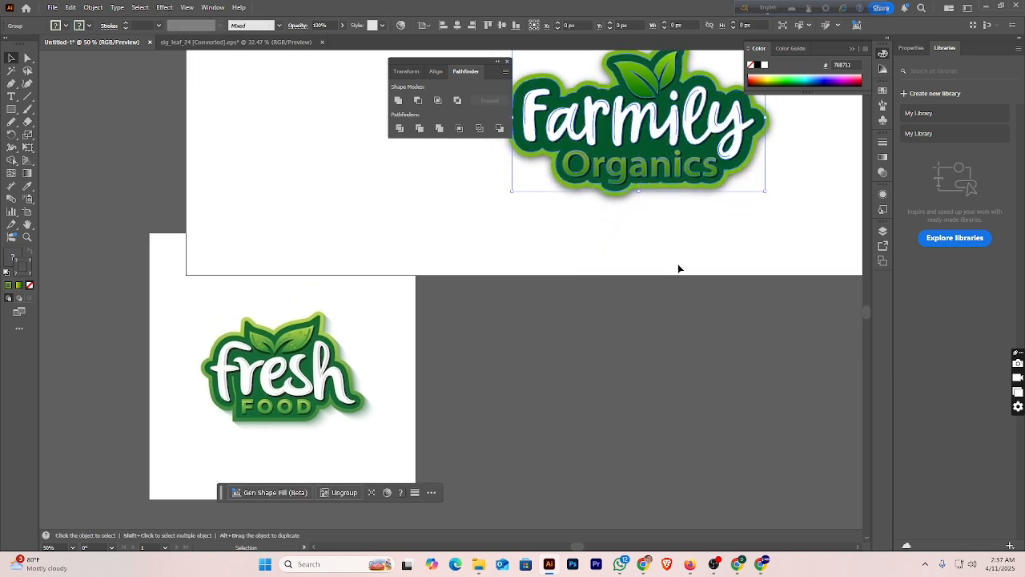
pyautogui.click(508, 62)
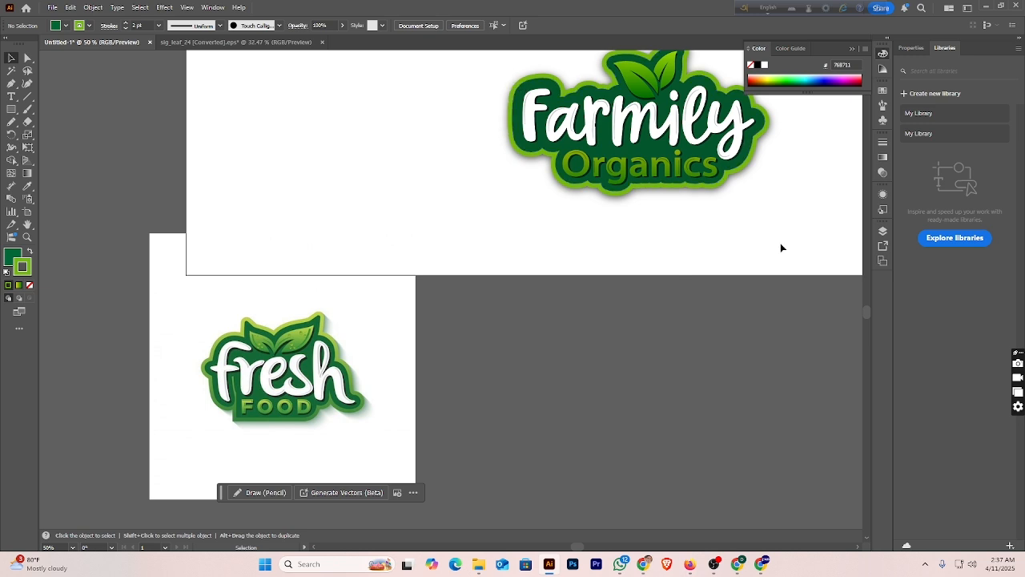
# - Reposition the Farmily Organics logo near the right edge of the large white artboard and deselect it
pyautogui.hotkey('ctrl', '-')
pyautogui.scroll(2, 722, 252)
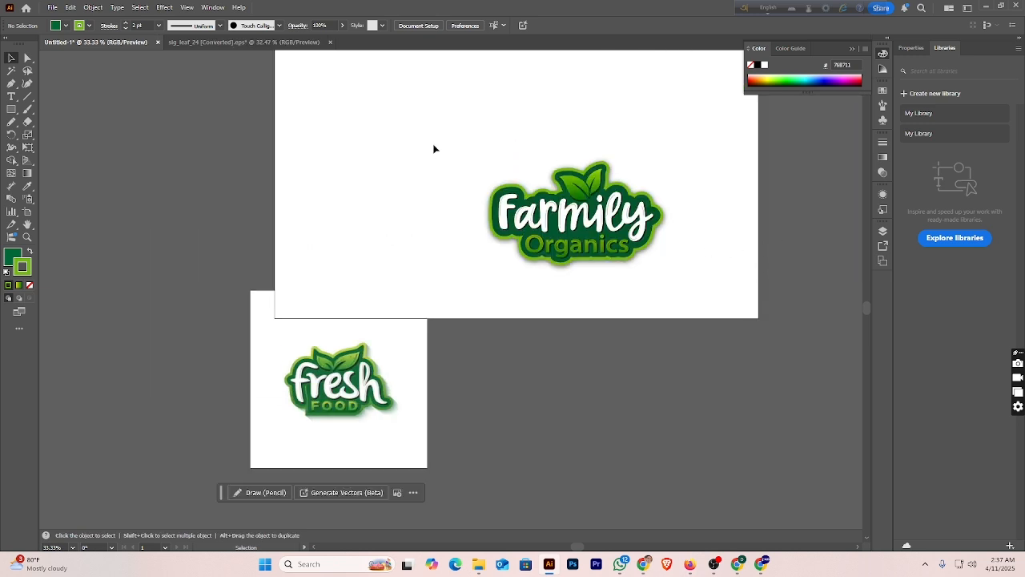
pyautogui.moveTo(435, 149); pyautogui.dragTo(711, 273)
pyautogui.moveTo(619, 174); pyautogui.dragTo(619, 120)
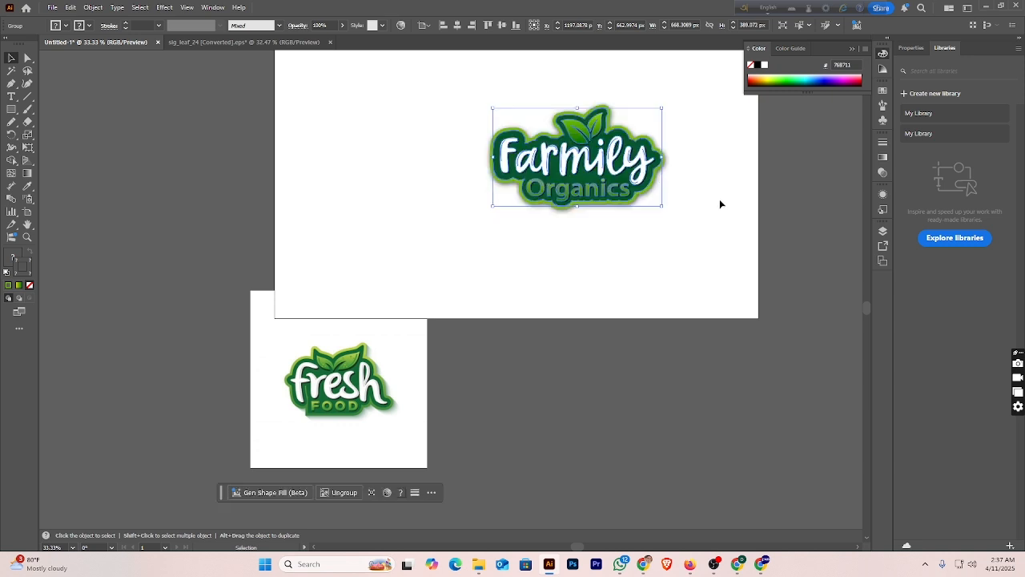
pyautogui.click(717, 199)
pyautogui.moveTo(609, 167); pyautogui.dragTo(688, 182)
pyautogui.click(813, 254)
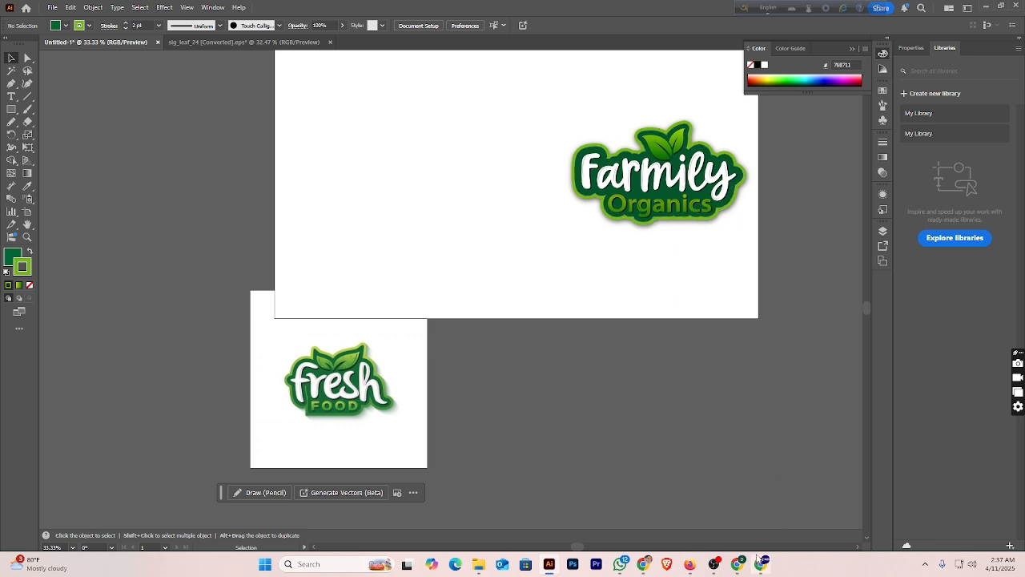
# - Switch to Pinterest in Chrome and examine the food and organic logo pins related to the Fresh Food reference
pyautogui.click(644, 564)
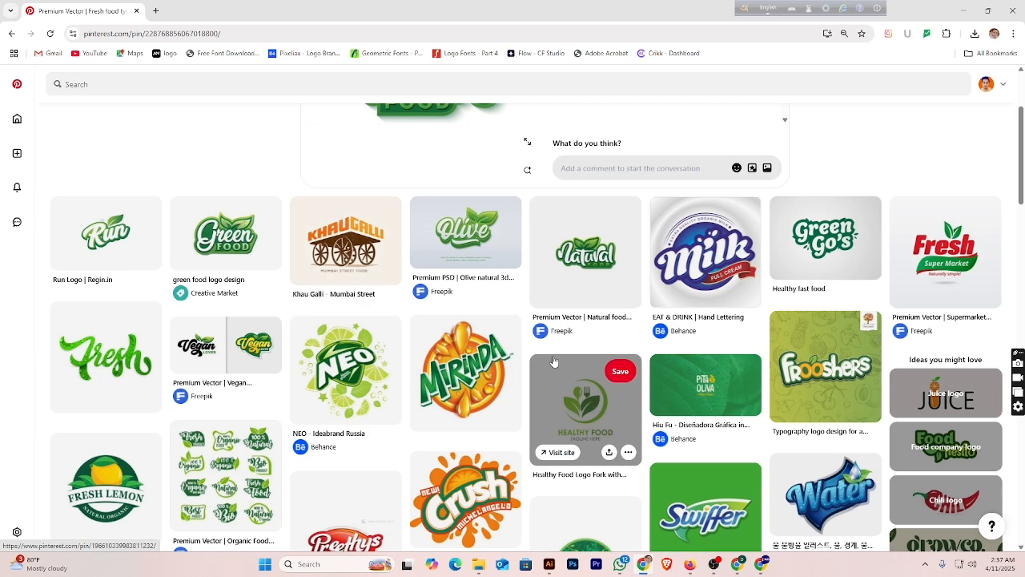
pyautogui.scroll(-2, 554, 362)
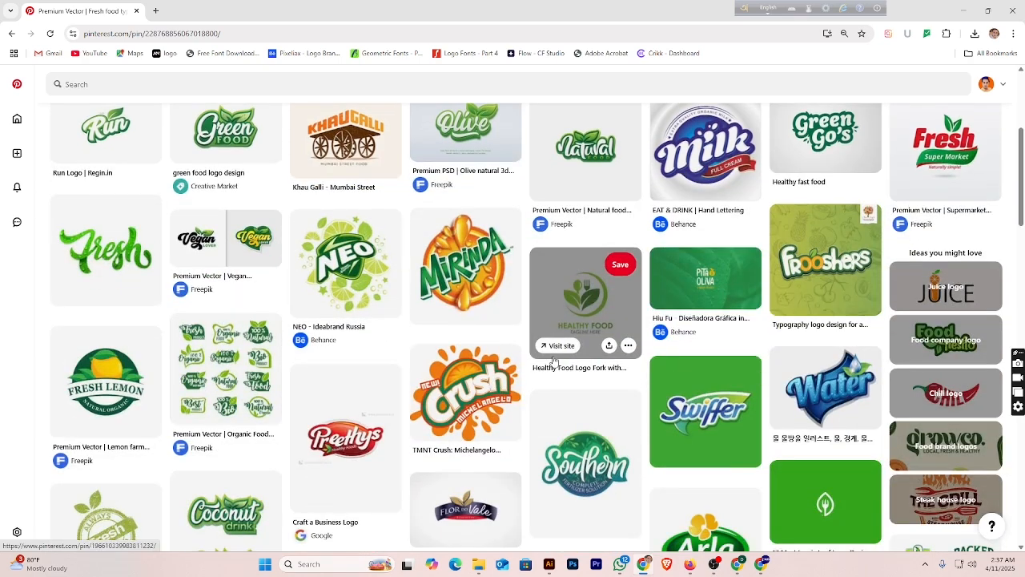
pyautogui.scroll(-2, 554, 362)
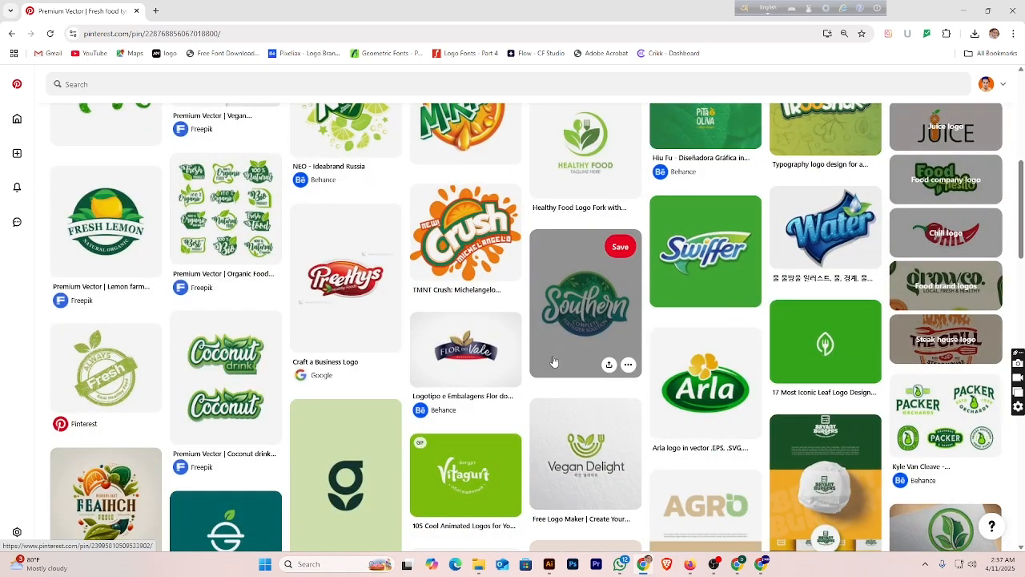
pyautogui.scroll(-1, 553, 365)
pyautogui.scroll(-3, 552, 360)
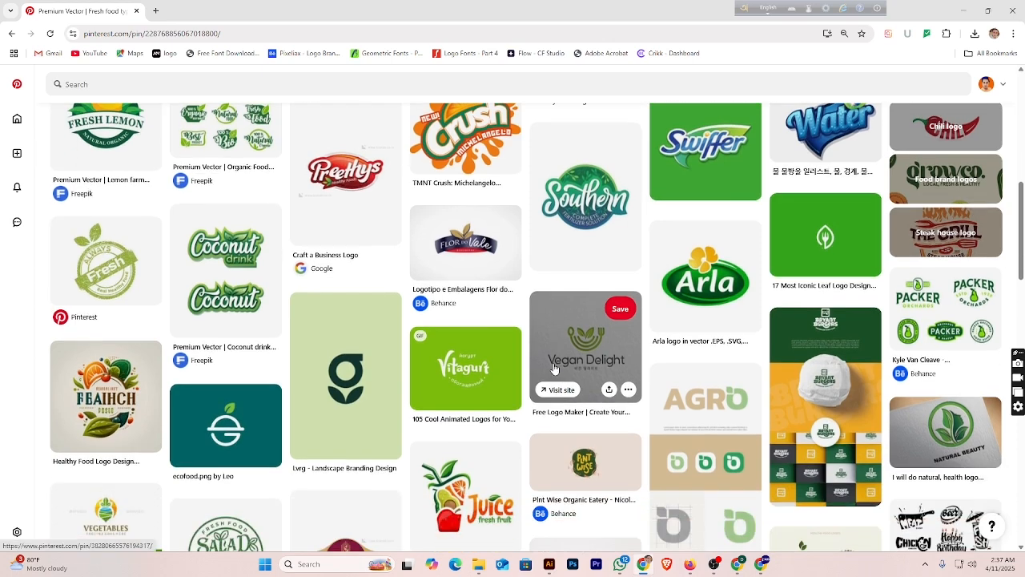
pyautogui.scroll(-1, 553, 372)
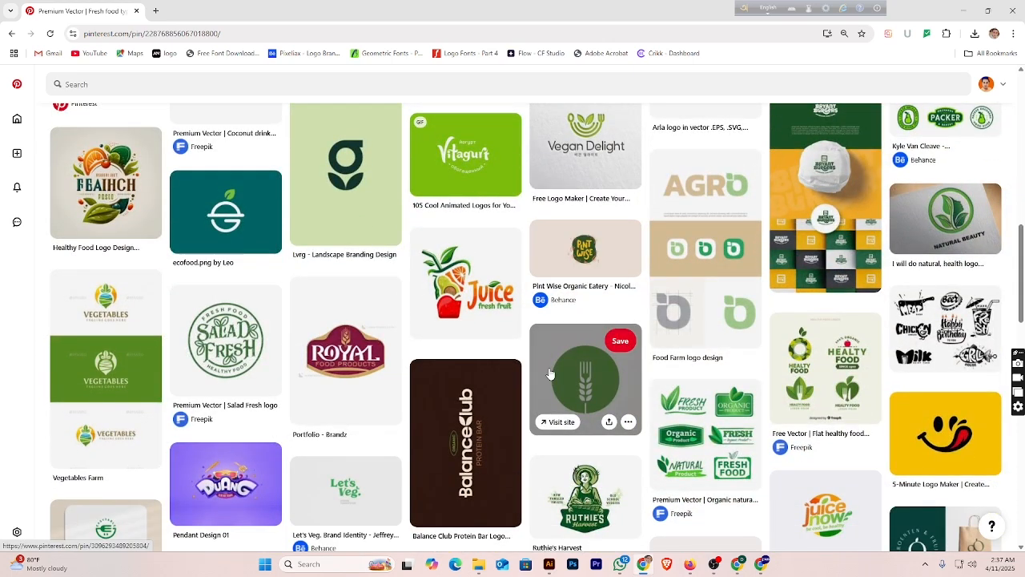
pyautogui.scroll(-3, 550, 373)
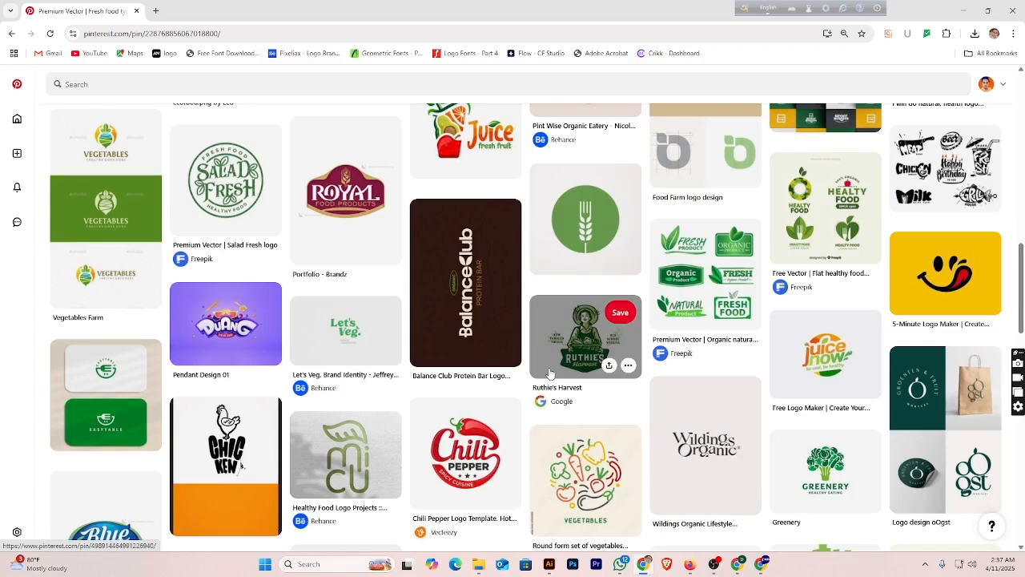
pyautogui.scroll(-2, 550, 373)
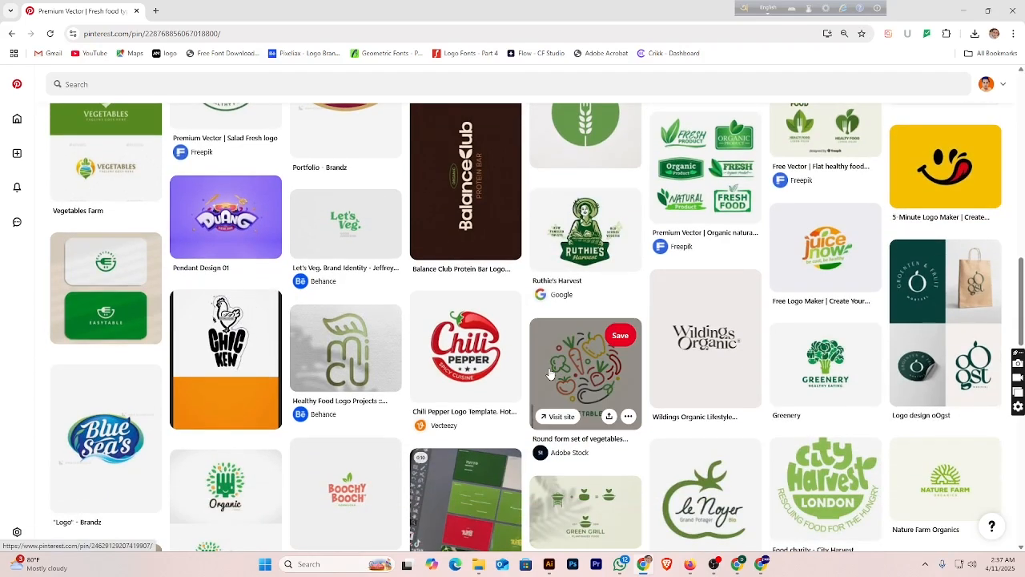
pyautogui.scroll(-5, 549, 373)
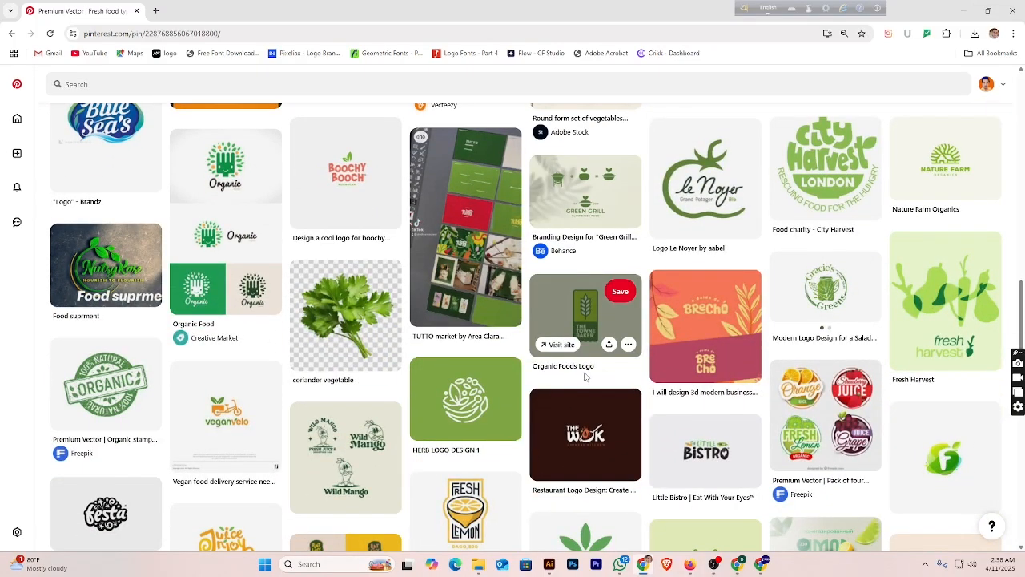
pyautogui.scroll(-2, 585, 377)
pyautogui.scroll(-1, 587, 379)
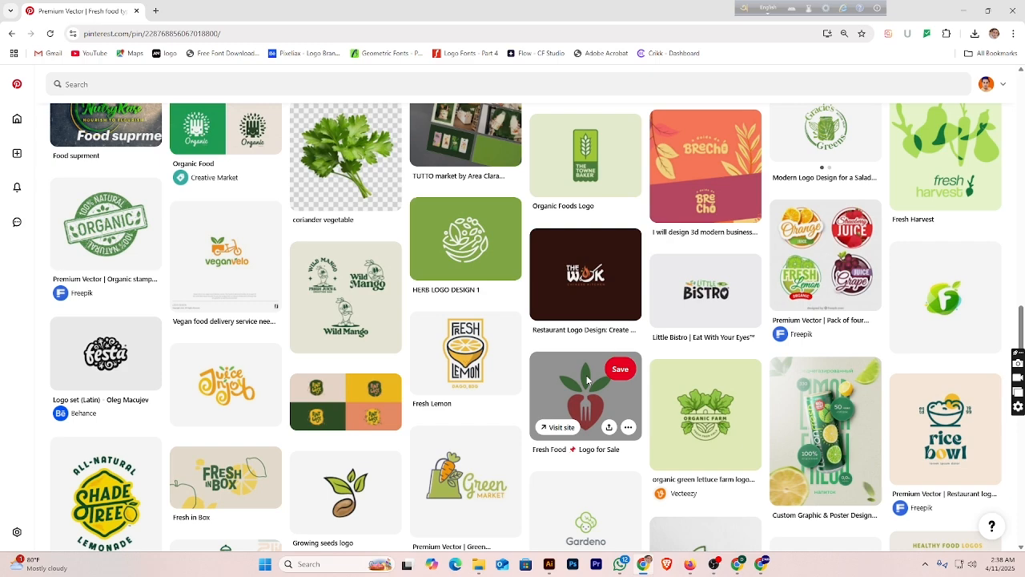
pyautogui.scroll(8, 587, 377)
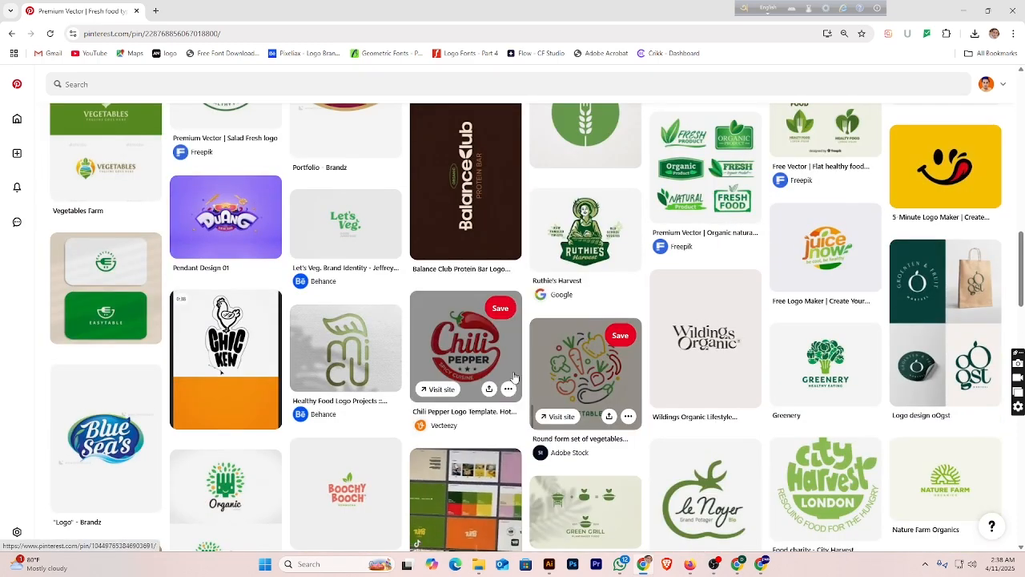
pyautogui.scroll(6, 492, 380)
pyautogui.scroll(3, 493, 380)
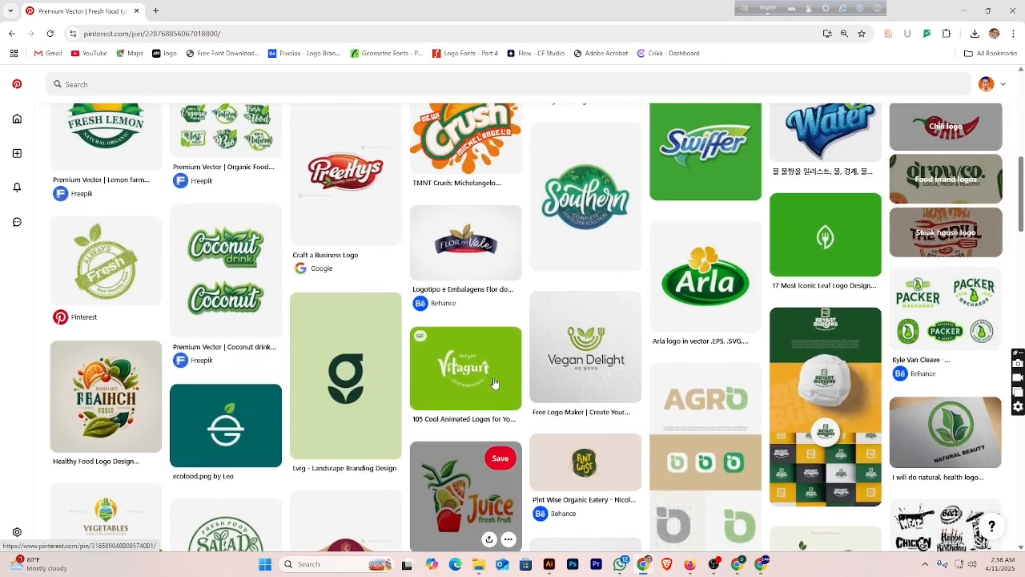
# - Examine the shapes behind the lettering in the Arla, Colussi and Vitapan logo pins, opening each one in turn
pyautogui.click(700, 275)
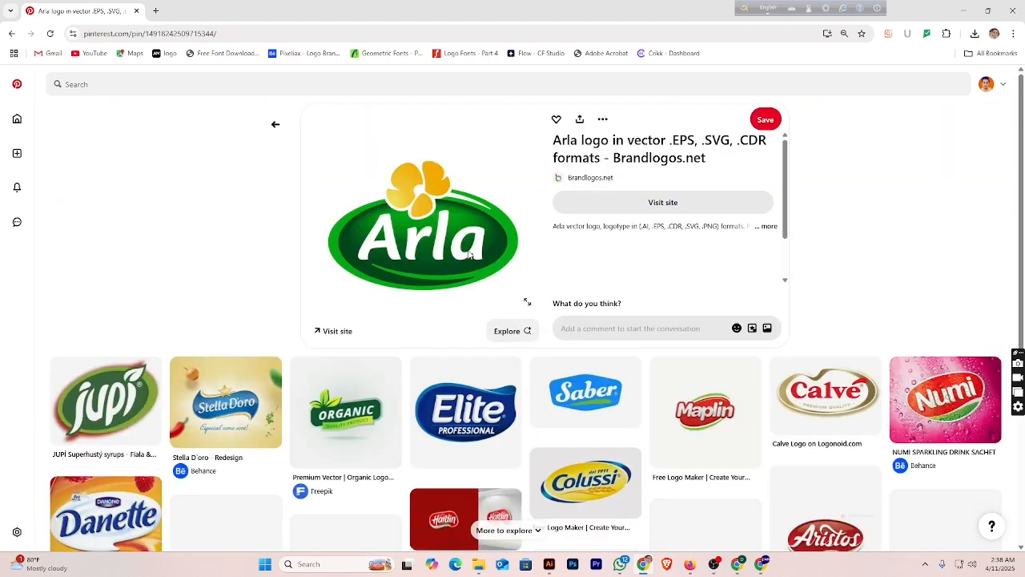
pyautogui.scroll(-2, 602, 353)
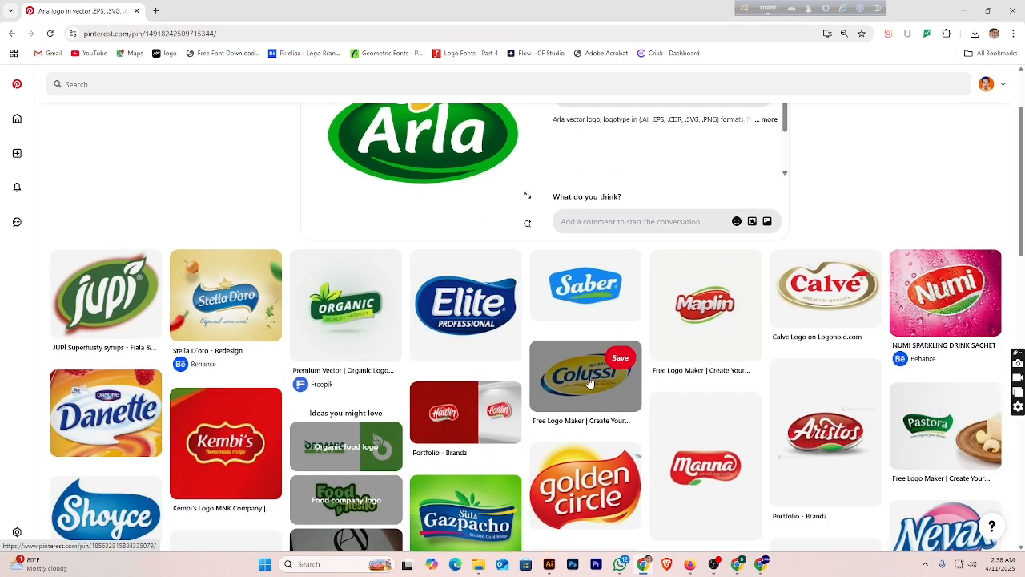
pyautogui.click(591, 383)
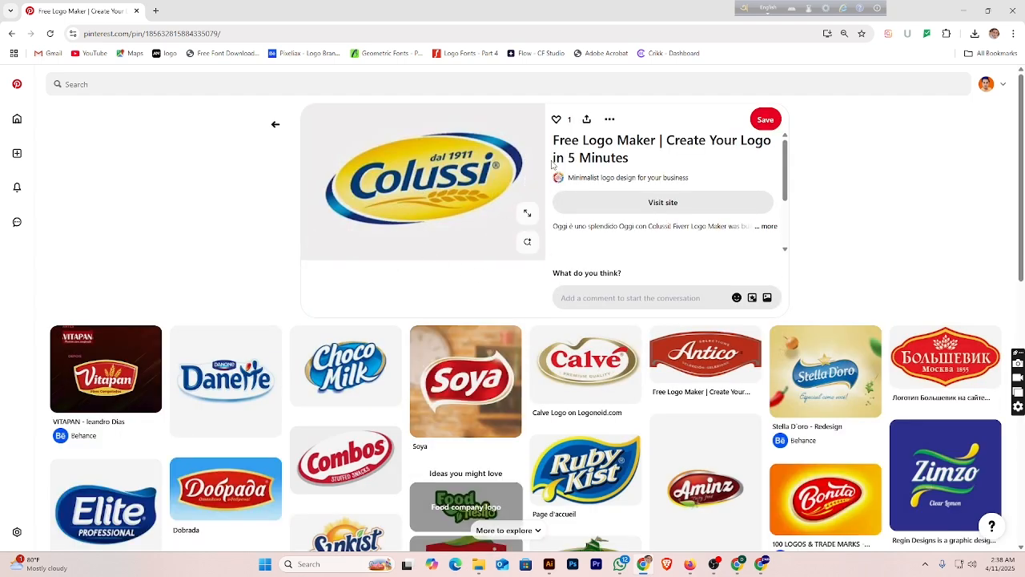
pyautogui.click(117, 385)
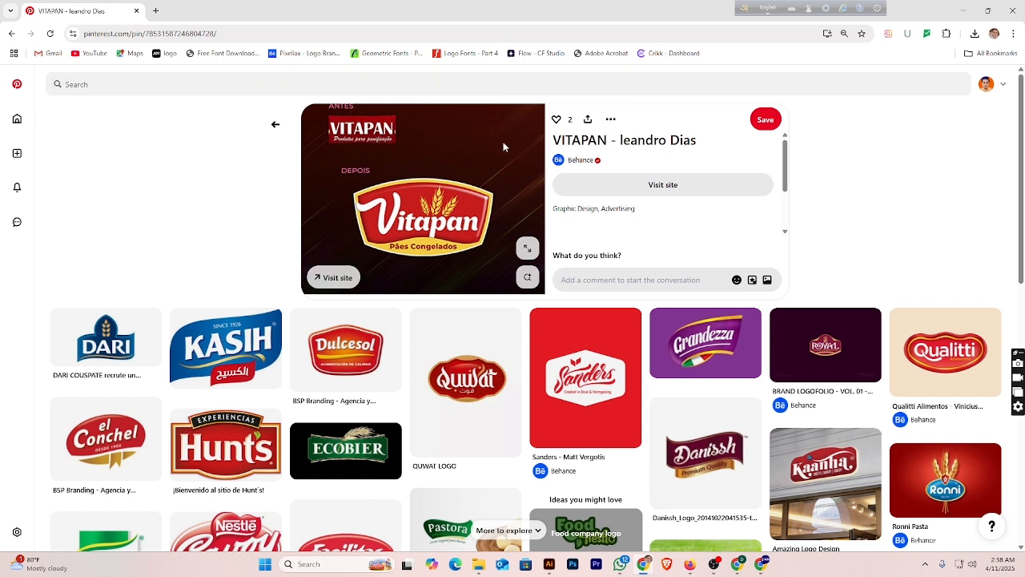
# - Search Google for "vector shapes" in a new browser tab and look through the results
pyautogui.click(155, 11)
pyautogui.click(230, 33)
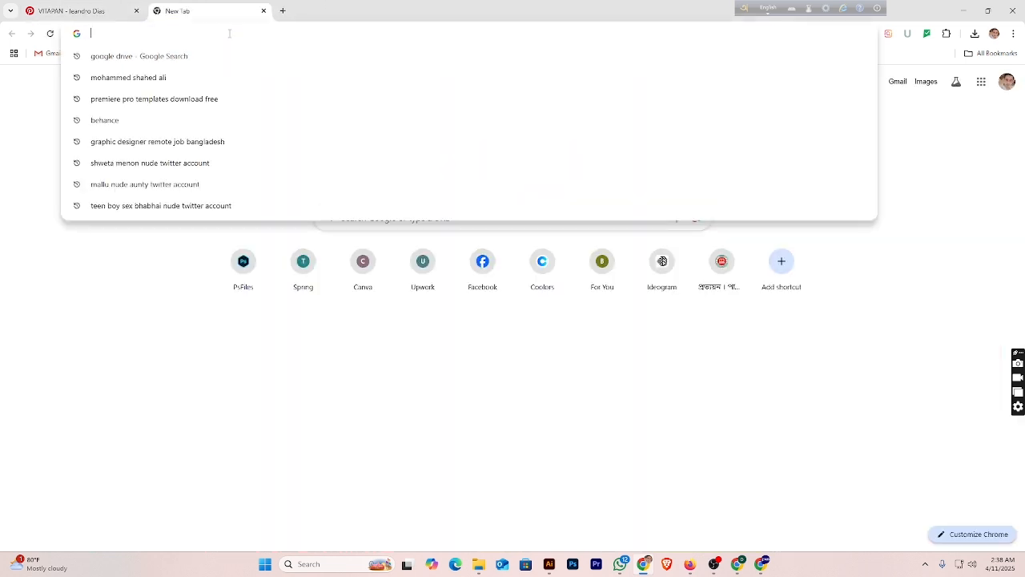
pyautogui.write('ve')
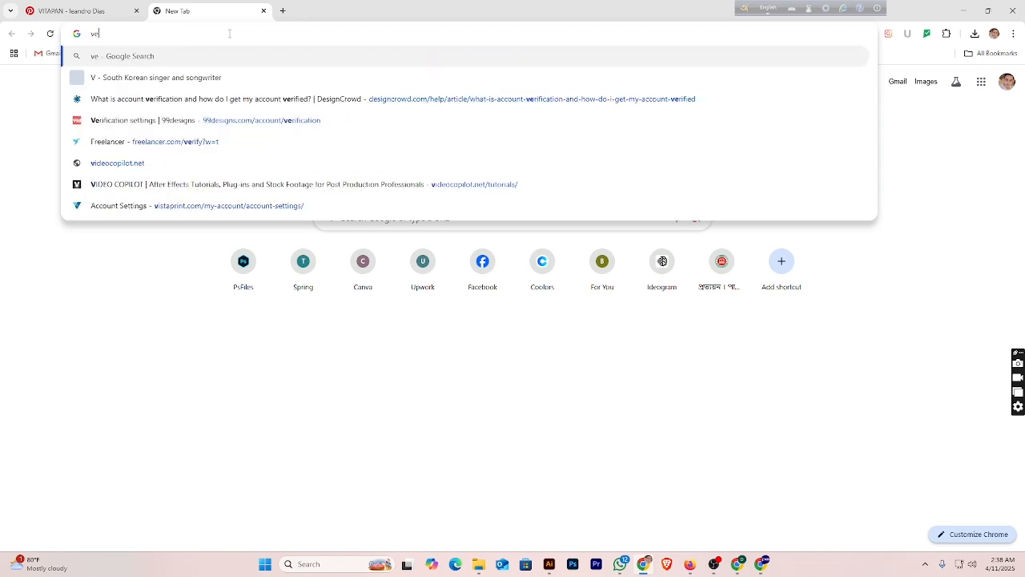
pyautogui.write('ctor shape')
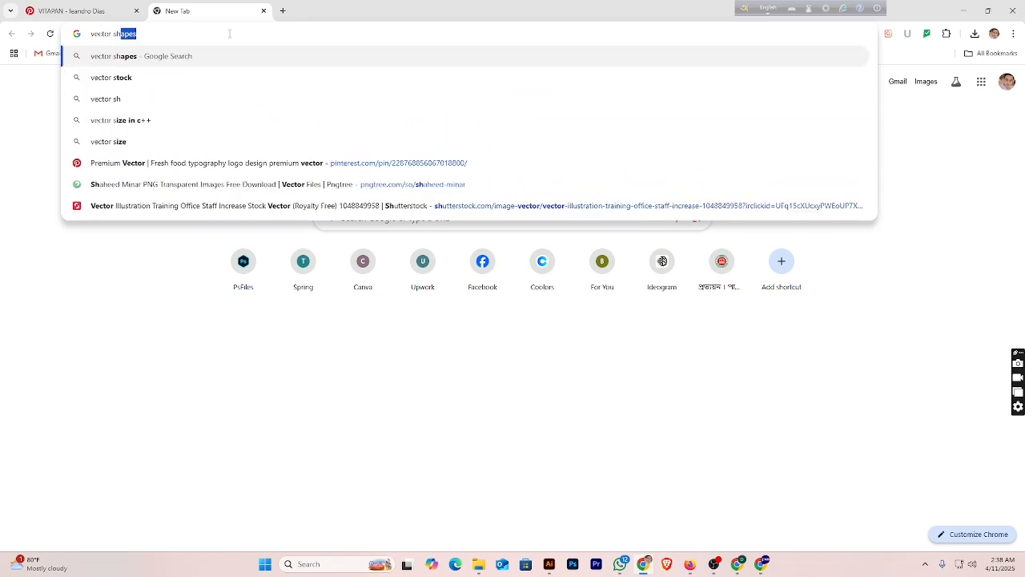
pyautogui.press('Return')
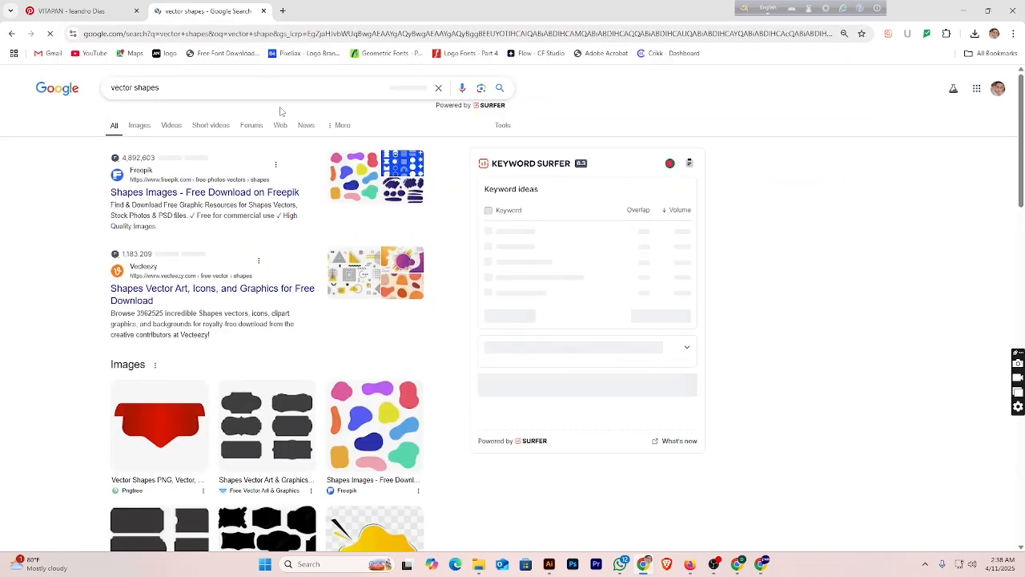
pyautogui.scroll(-1, 242, 316)
pyautogui.scroll(-3, 242, 316)
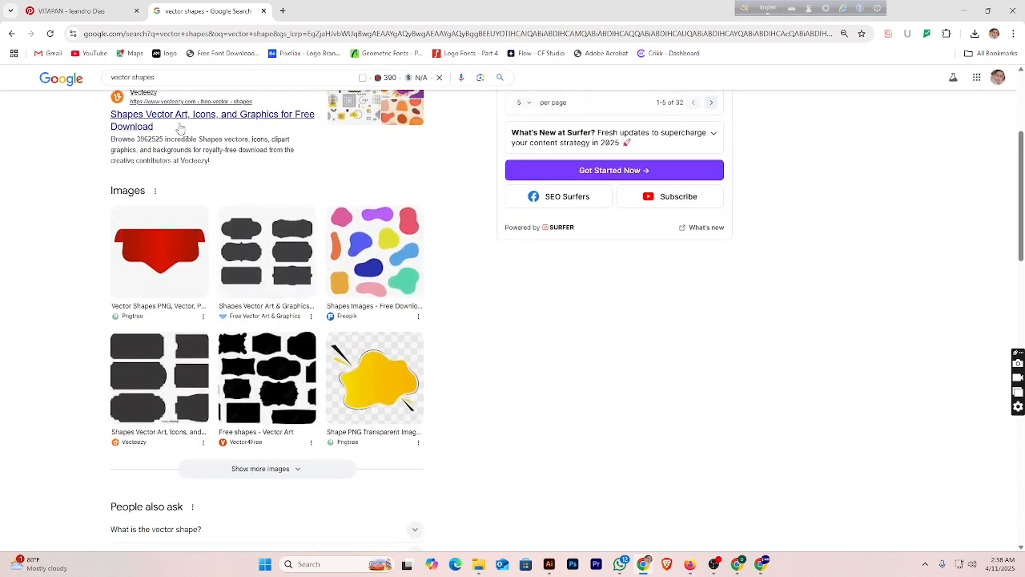
# - Refine the Google search to "vector organic food shapes"
pyautogui.click(131, 77)
pyautogui.write('organic')
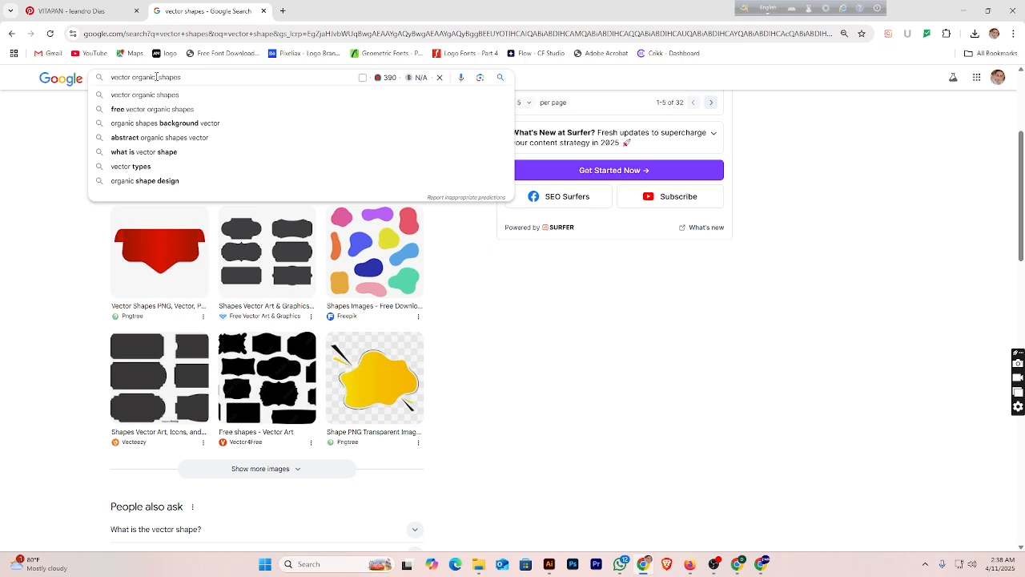
pyautogui.write(' food')
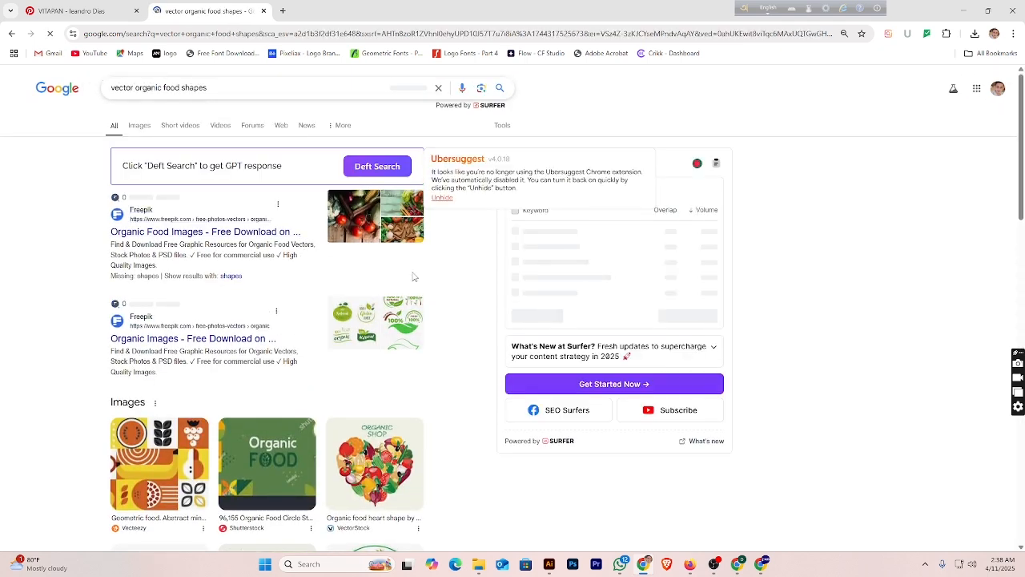
# - Look through the Google results for "vector organic food shapes"
pyautogui.scroll(-3, 432, 313)
pyautogui.scroll(-4, 392, 343)
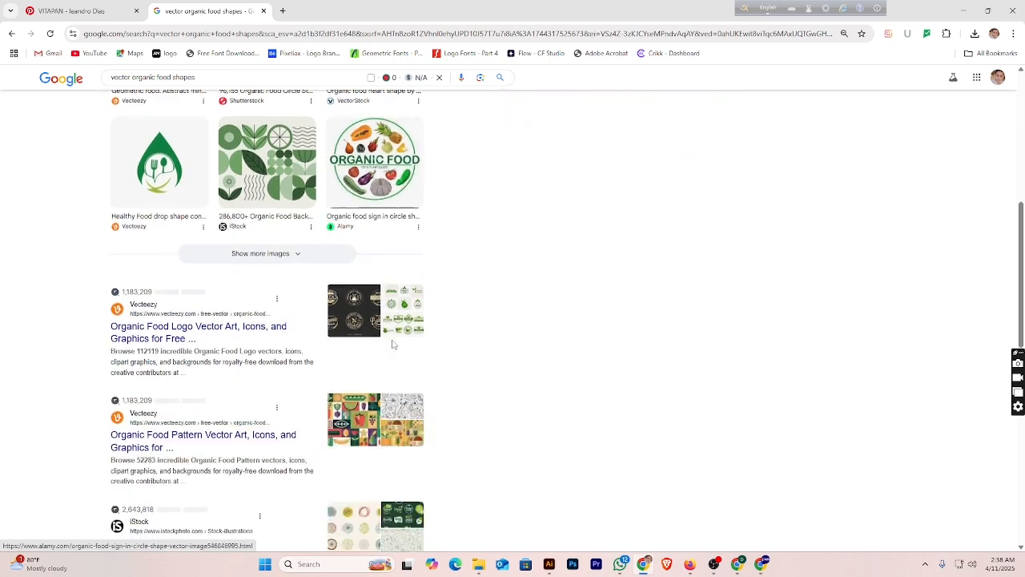
pyautogui.scroll(6, 326, 339)
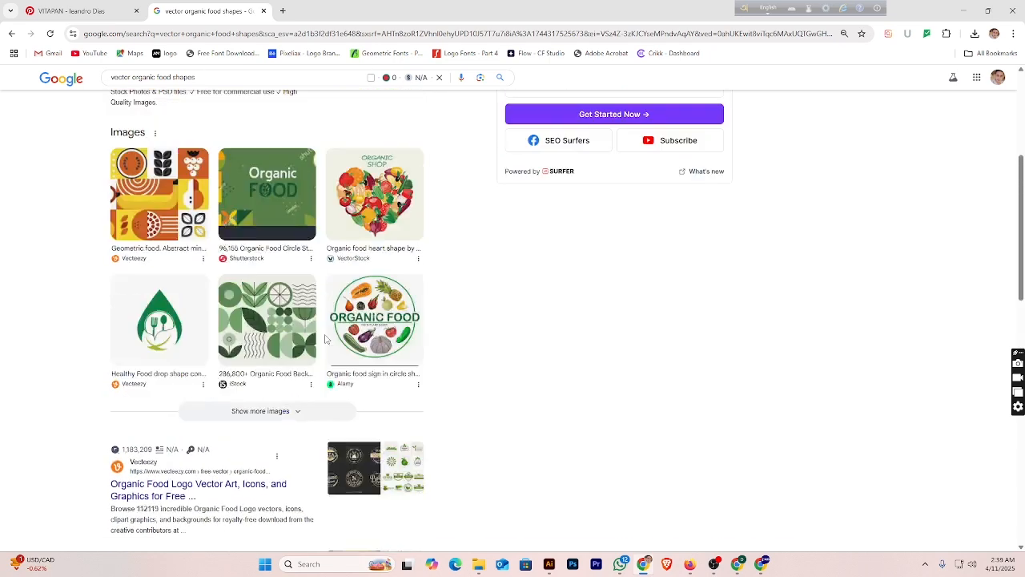
# - Shorten the Google search to "vector shapes" and look through its image results for a usable logo background shape
pyautogui.click(170, 77)
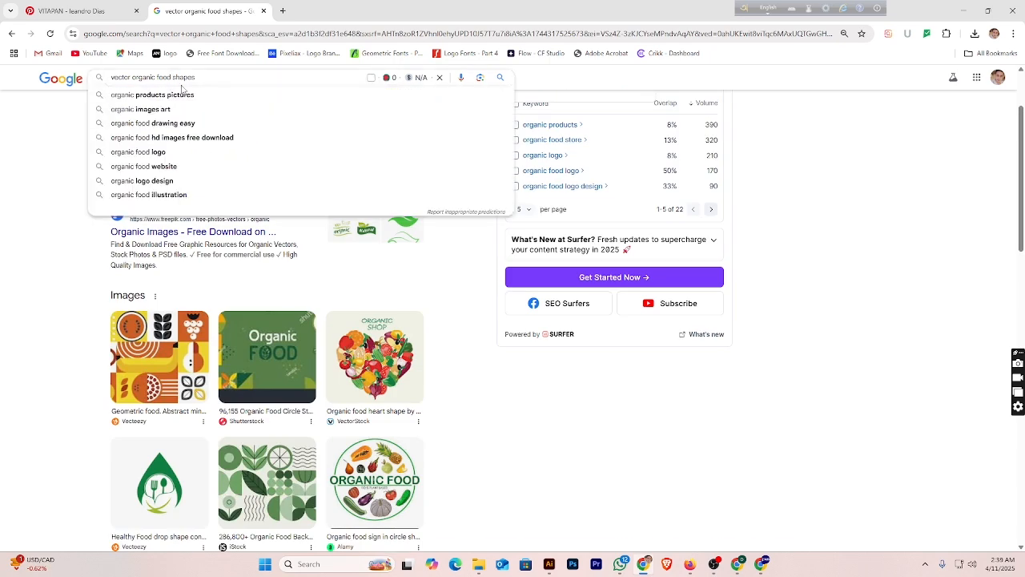
pyautogui.press('BackSpace')
pyautogui.press('BackSpace')
pyautogui.press('BackSpace')
pyautogui.press('BackSpace')
pyautogui.press('BackSpace')
pyautogui.press('BackSpace')
pyautogui.press('BackSpace')
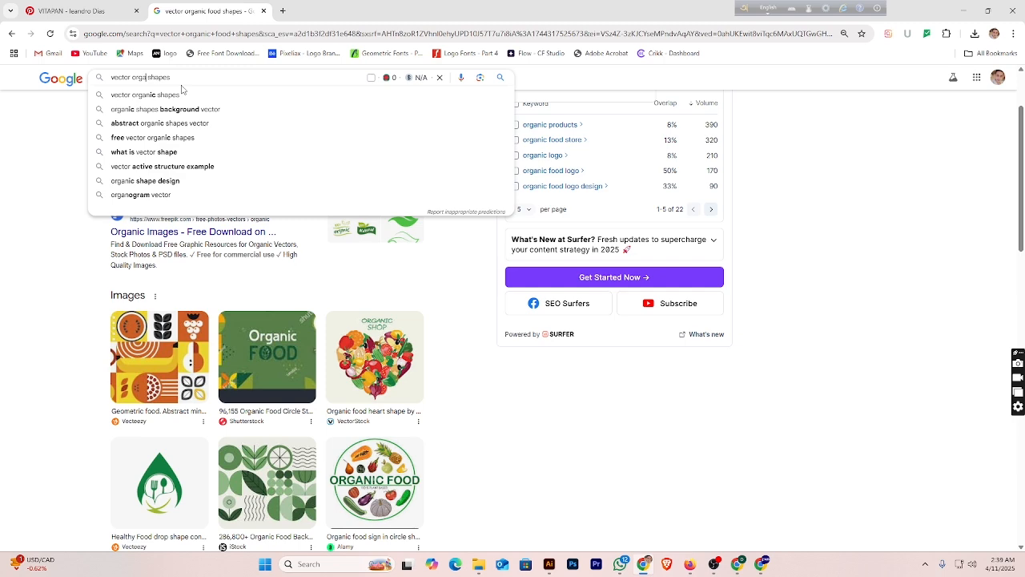
pyautogui.press('BackSpace')
pyautogui.press('BackSpace')
pyautogui.press('BackSpace')
pyautogui.press('BackSpace')
pyautogui.press('BackSpace')
pyautogui.press('Return')
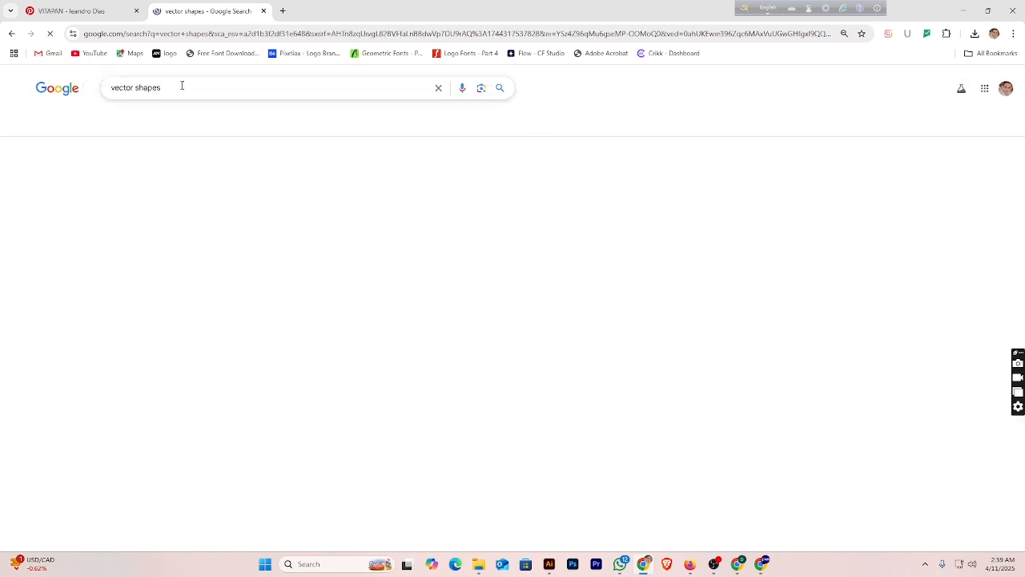
pyautogui.click(138, 128)
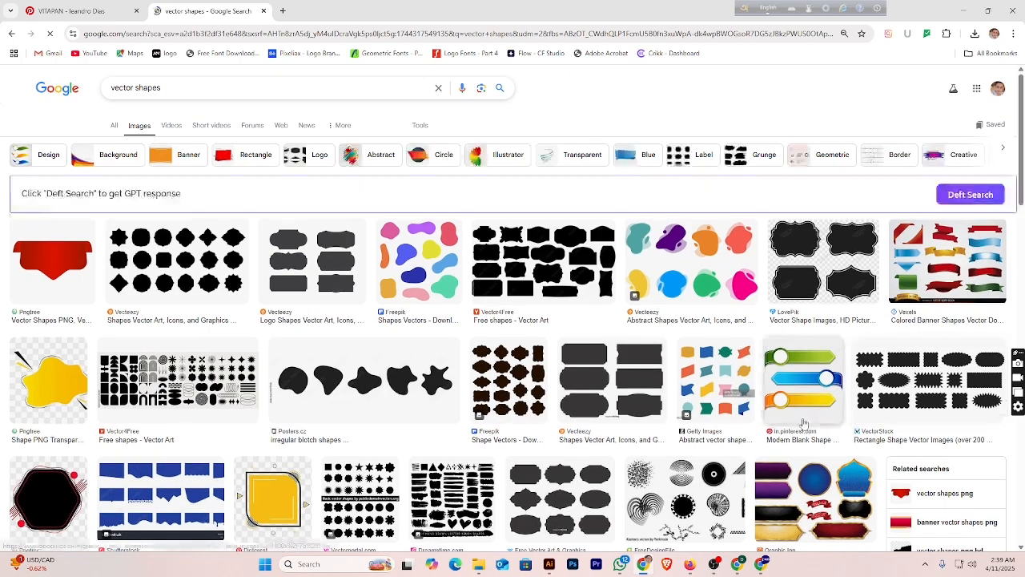
pyautogui.scroll(-2, 656, 413)
pyautogui.scroll(-2, 656, 413)
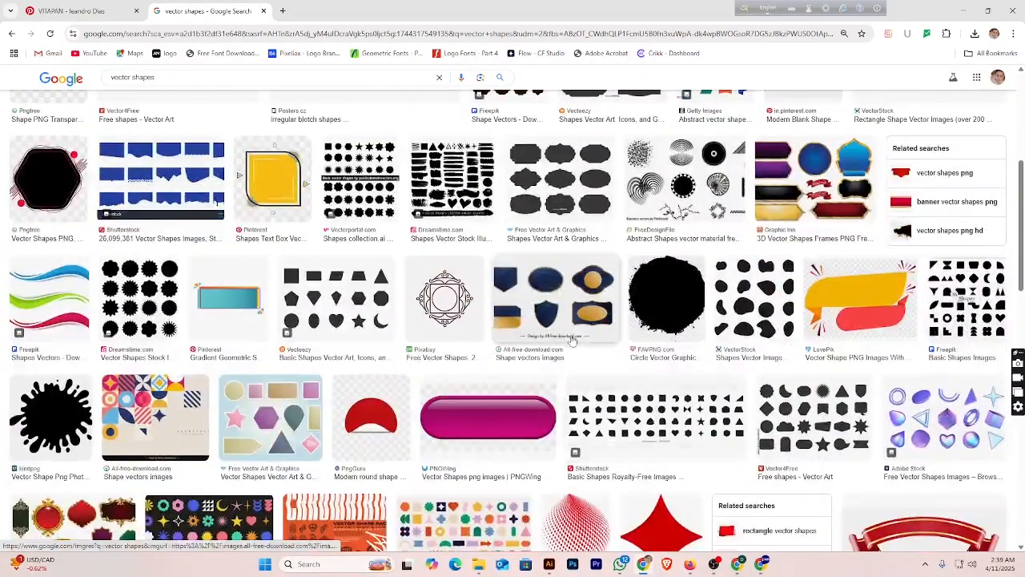
# - Download the Vitapan logo image from its Pinterest pin and place it beside the artboard in Illustrator as a reference
pyautogui.click(64, 10)
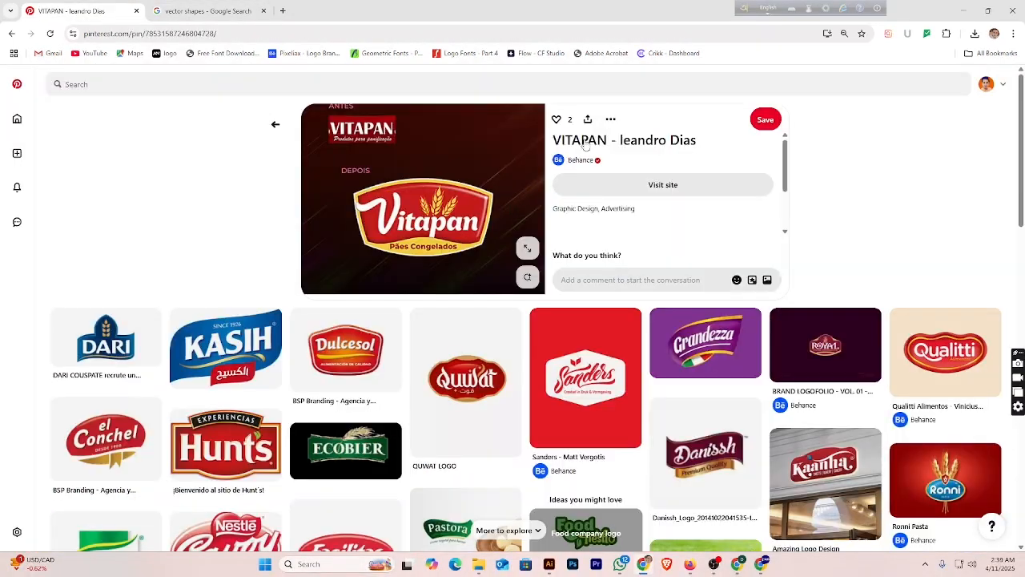
pyautogui.click(610, 120)
pyautogui.click(610, 148)
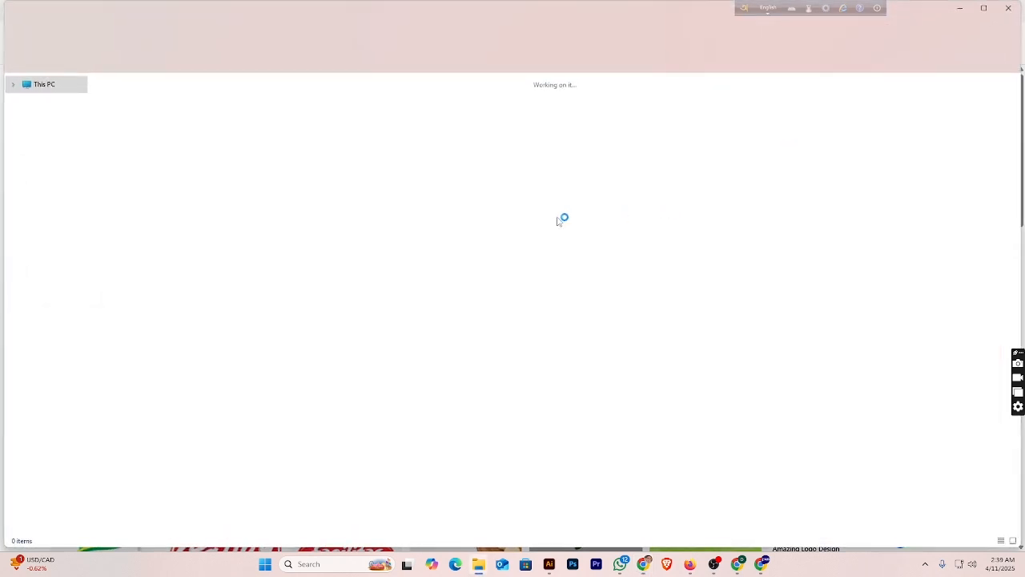
pyautogui.moveTo(116, 113); pyautogui.dragTo(551, 121)
pyautogui.moveTo(487, 263); pyautogui.dragTo(221, 230)
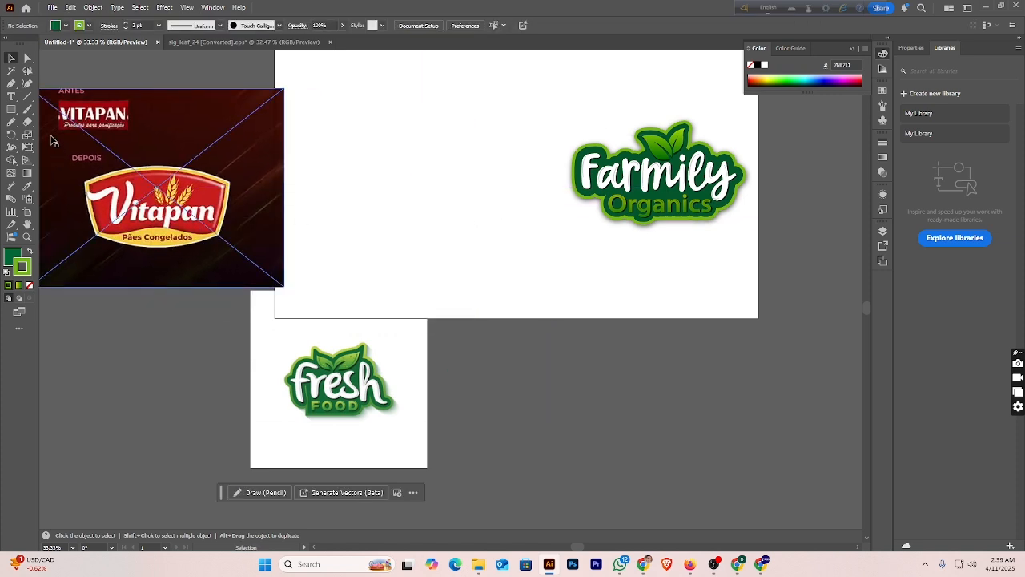
# - Draw a green rectangle about 745 by 400 px on the artboard between the Vitapan reference and the Farmily Organics logo
pyautogui.click(11, 109)
pyautogui.moveTo(345, 174); pyautogui.dragTo(534, 275)
pyautogui.click(11, 58)
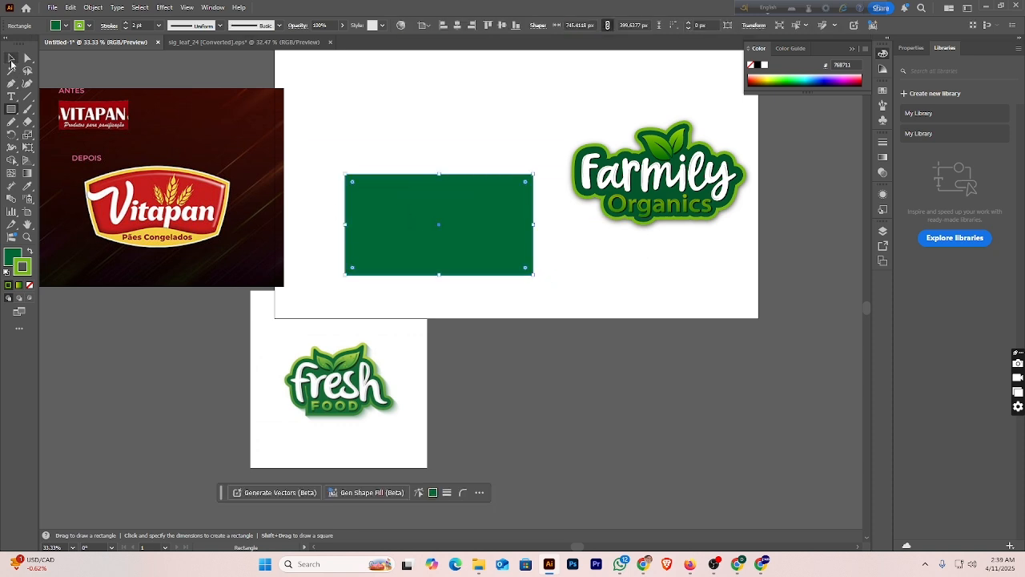
pyautogui.click(379, 121)
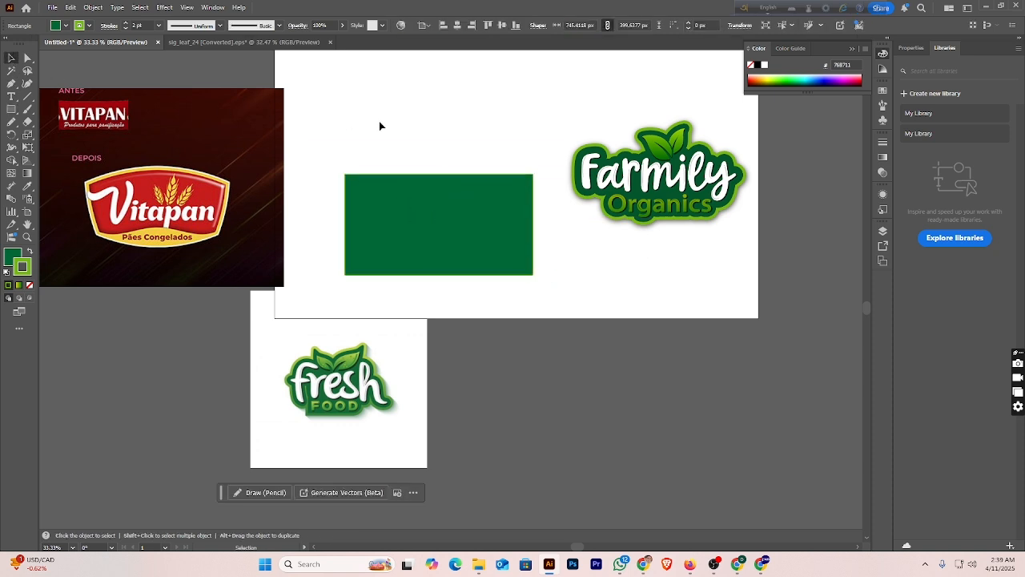
pyautogui.click(368, 180)
pyautogui.click(26, 58)
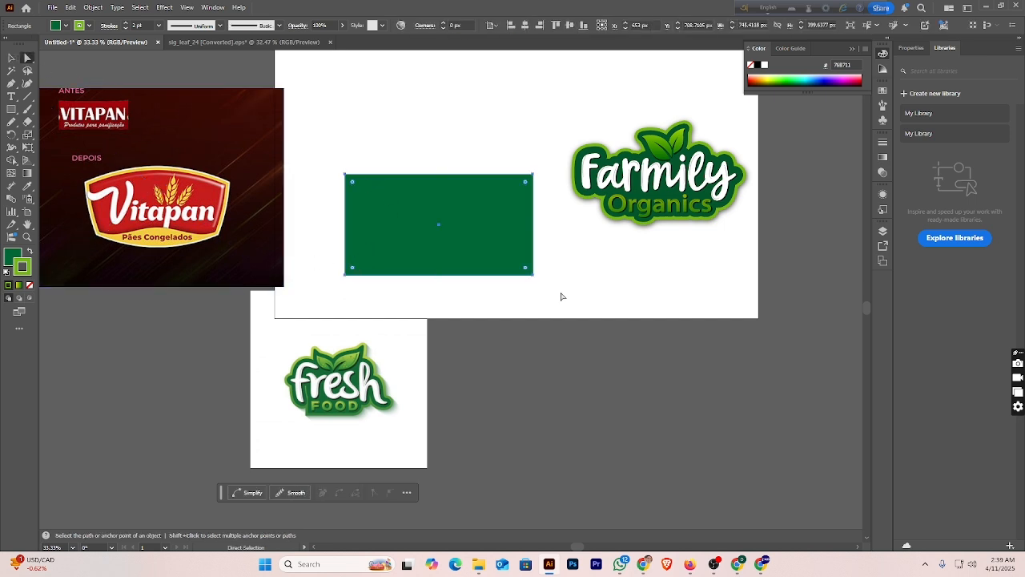
pyautogui.click(545, 288)
pyautogui.click(532, 275)
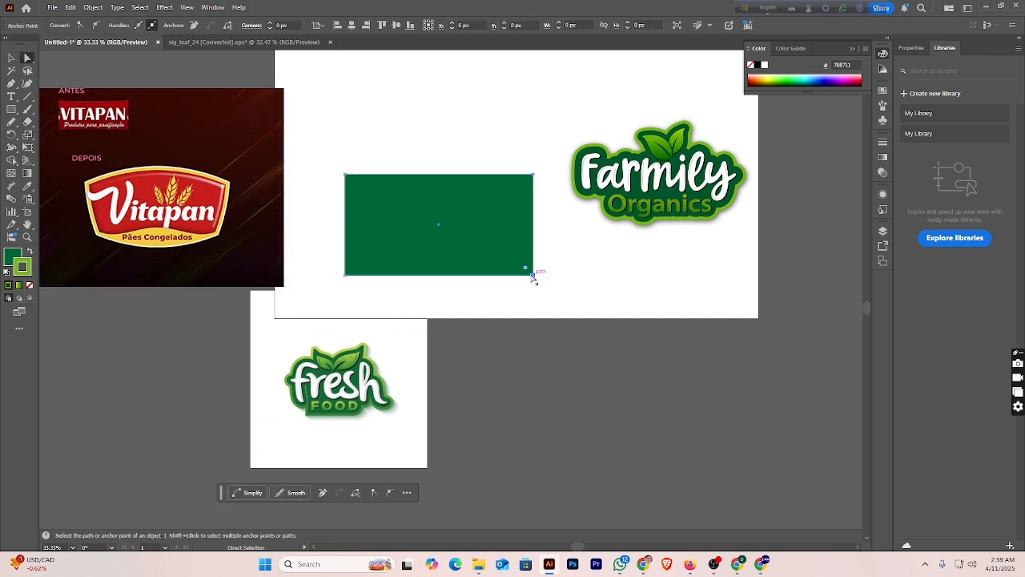
pyautogui.click(12, 59)
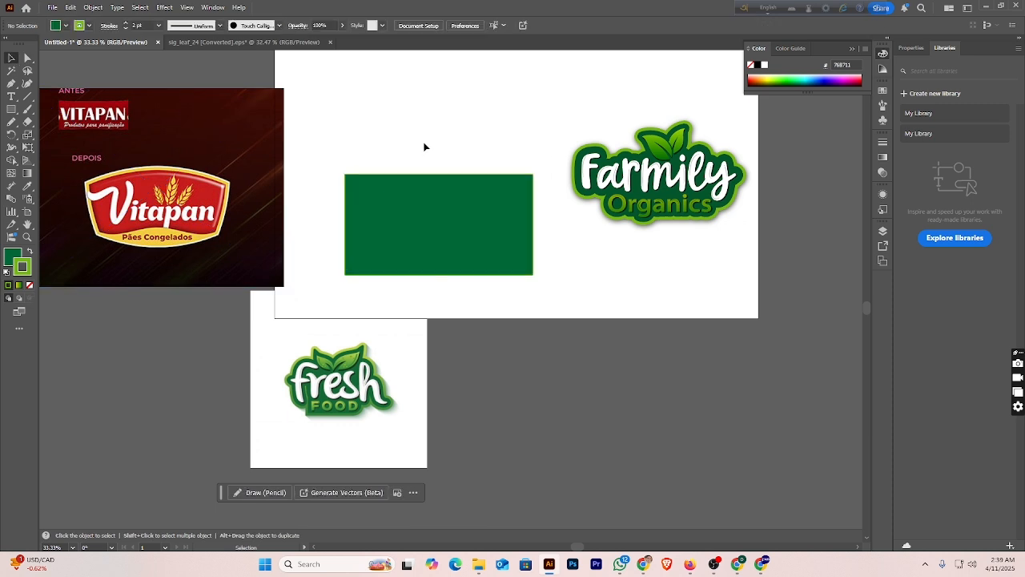
# - Remove the green rectangle's stroke and move its lower-left corner about 34 px inward
pyautogui.click(474, 254)
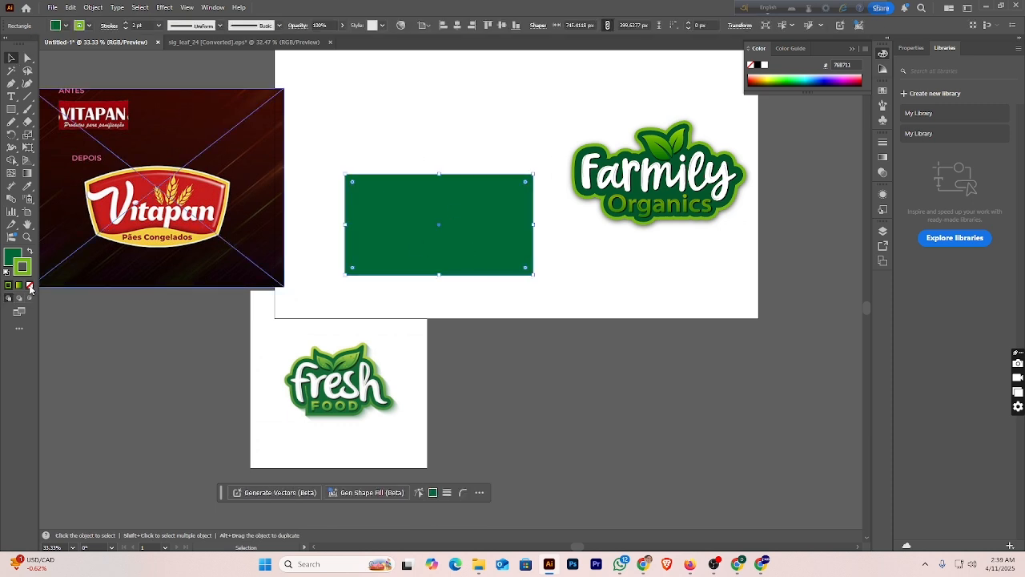
pyautogui.click(29, 284)
pyautogui.click(27, 60)
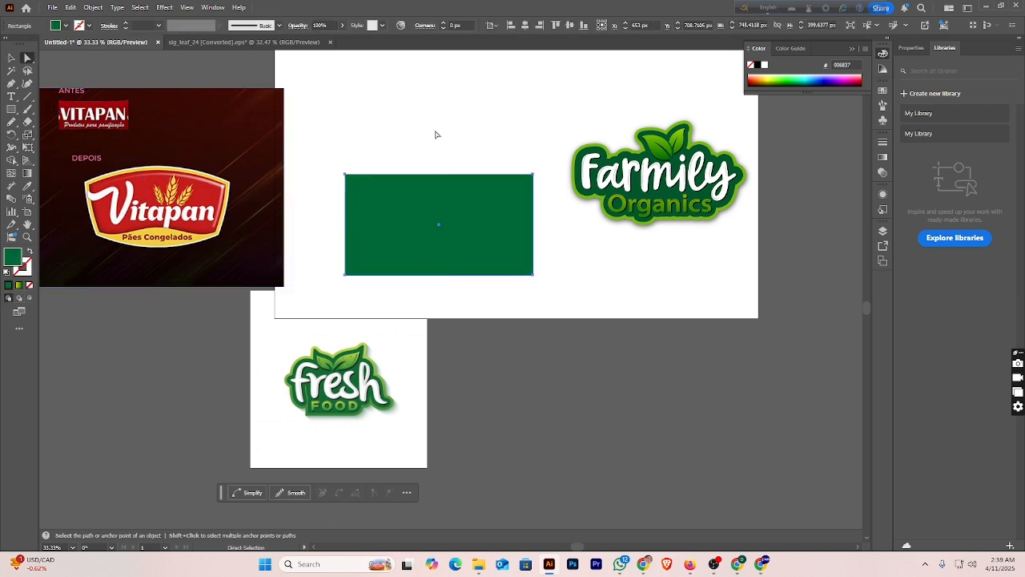
pyautogui.click(345, 275)
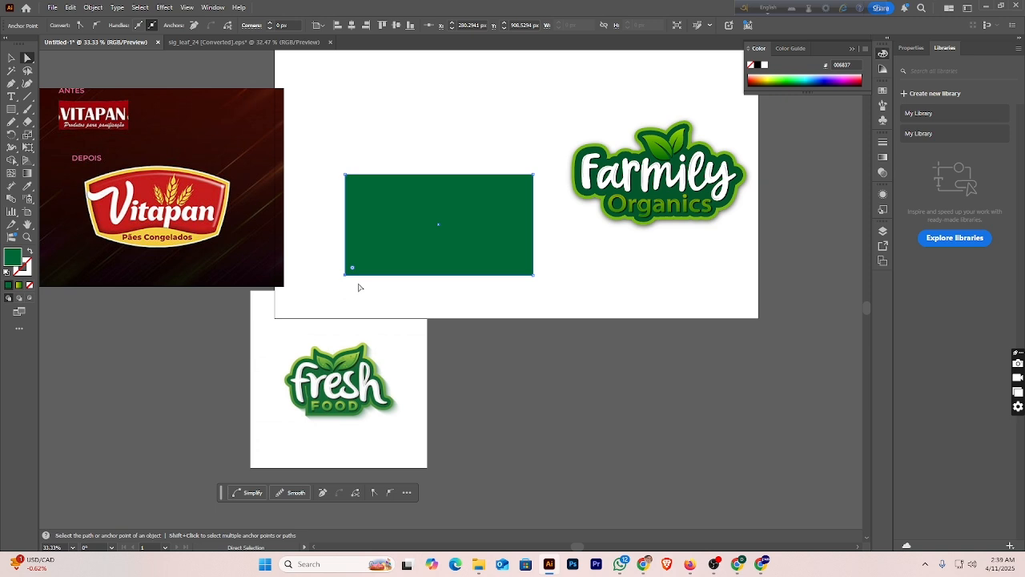
pyautogui.press('Right')
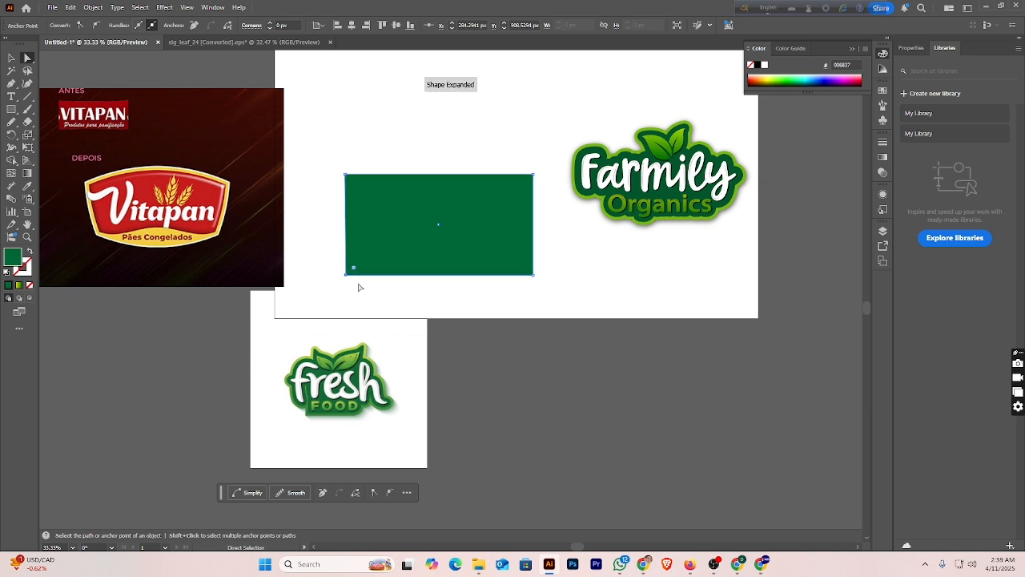
pyautogui.press('Right')
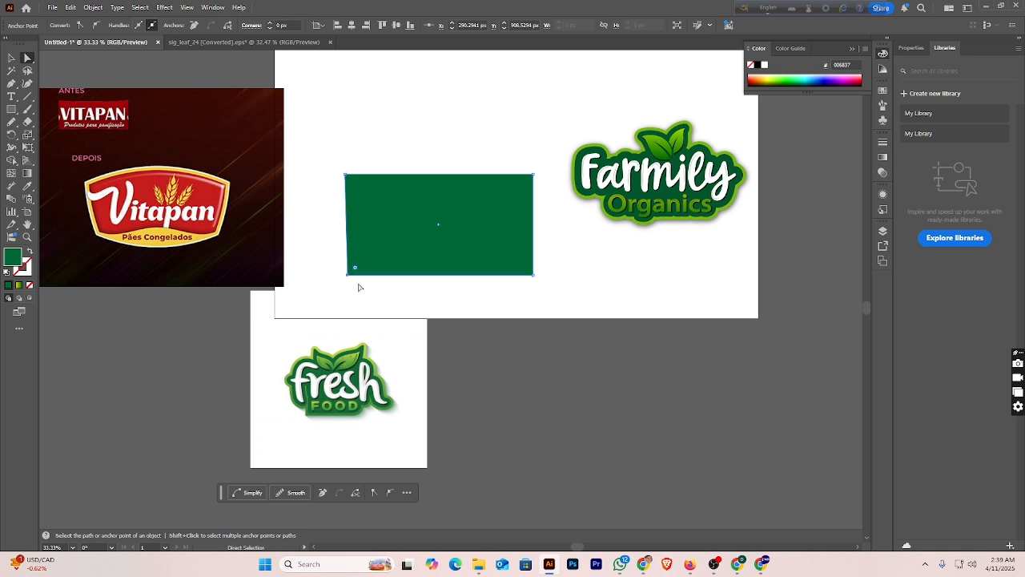
pyautogui.press('Right')
pyautogui.press('Right')
pyautogui.press('Right')
pyautogui.press('Right')
pyautogui.press('Right')
pyautogui.press('Right')
pyautogui.press('Right')
pyautogui.press('Right')
pyautogui.press('Right')
pyautogui.press('Right')
pyautogui.press('Right')
pyautogui.press('Right')
pyautogui.press('Right')
pyautogui.press('Right')
pyautogui.press('Right')
pyautogui.press('Right')
pyautogui.press('Right')
pyautogui.press('Right')
pyautogui.press('Right')
# - Move the green shape's lower-right corner about 30 px inward to mirror the lower-left corner
pyautogui.click(534, 275)
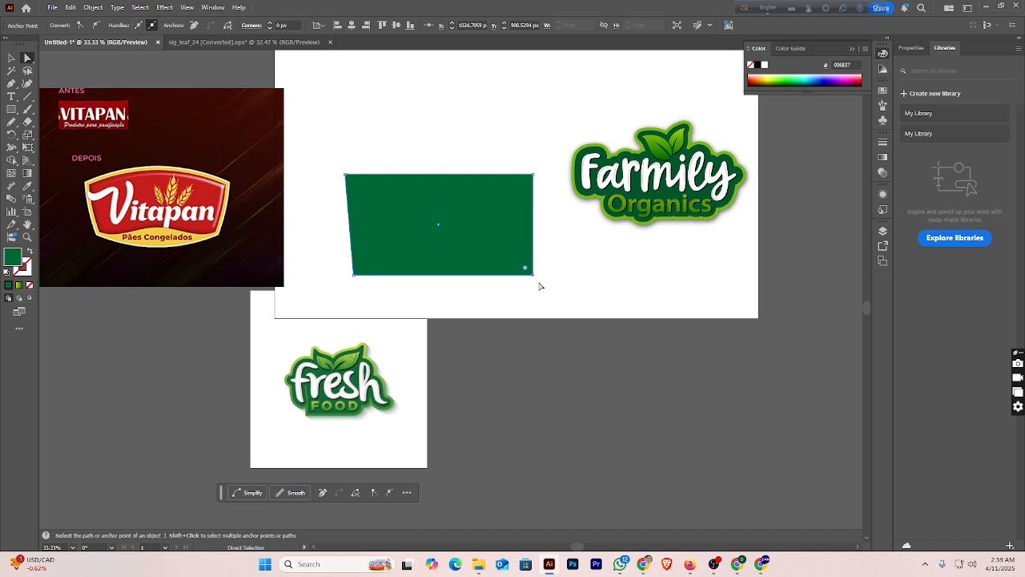
pyautogui.press('Left')
pyautogui.press('Left')
pyautogui.press('Left')
pyautogui.press('Left')
pyautogui.press('Left')
pyautogui.press('Left')
pyautogui.press('Left')
pyautogui.press('Left')
pyautogui.press('Left')
pyautogui.press('Left')
pyautogui.press('Left')
pyautogui.press('Left')
pyautogui.press('Left')
pyautogui.press('Left')
pyautogui.press('Left')
pyautogui.press('Left')
pyautogui.press('Left')
pyautogui.press('Left')
pyautogui.press('Left')
pyautogui.press('Left')
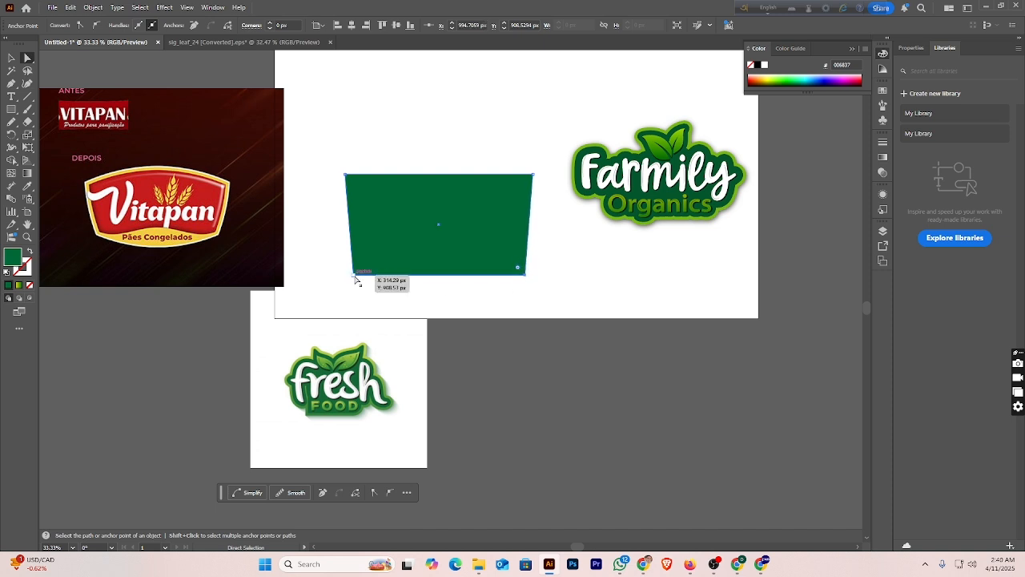
# - Move the green shape's lower-left corner further inward so its side tapers more, like the Vitapan badge
pyautogui.click(354, 275)
pyautogui.press('Left')
pyautogui.press('Left')
pyautogui.press('Left')
pyautogui.press('Left')
pyautogui.press('Left')
pyautogui.press('Left')
pyautogui.press('Left')
pyautogui.press('Left')
pyautogui.press('Left')
pyautogui.press('Left')
pyautogui.press('Left')
pyautogui.press('Left')
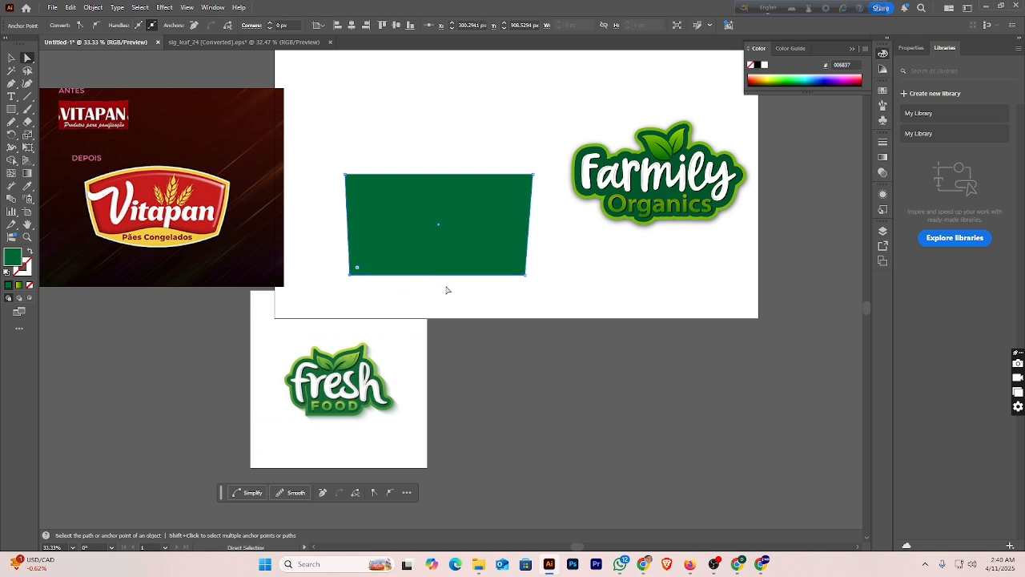
pyautogui.press('Right')
pyautogui.press('Right')
pyautogui.press('Right')
pyautogui.press('Right')
pyautogui.press('Right')
pyautogui.press('Right')
pyautogui.press('Right')
pyautogui.press('Right')
pyautogui.press('Right')
pyautogui.press('Right')
pyautogui.press('Right')
pyautogui.press('Right')
pyautogui.press('Right')
pyautogui.press('Right')
pyautogui.press('Right')
pyautogui.press('Right')
pyautogui.press('Right')
pyautogui.press('Right')
pyautogui.press('Right')
pyautogui.press('Right')
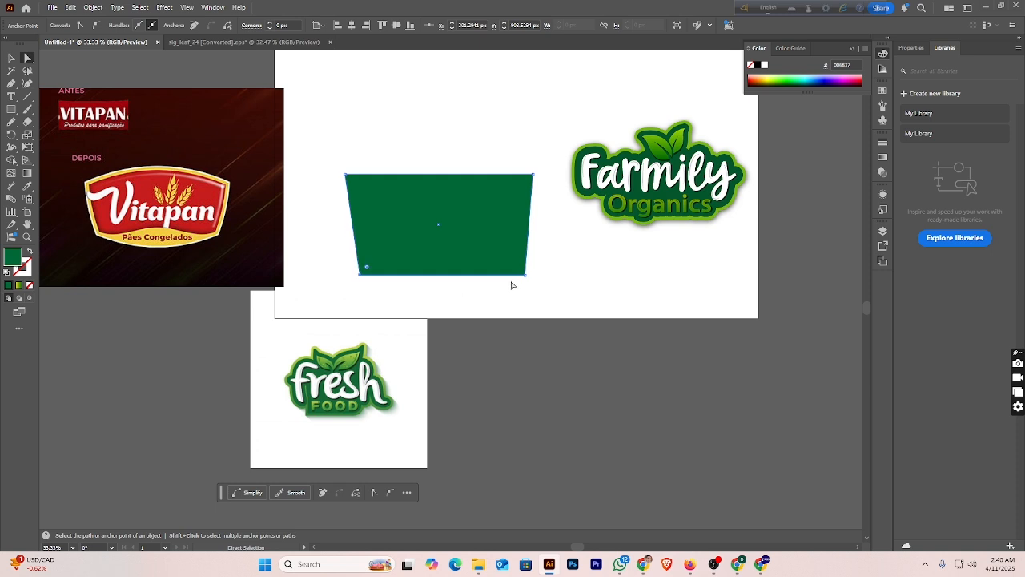
# - Move the green shape's lower-right corner further inward to about X 950 px to match the opposite taper
pyautogui.click(526, 275)
pyautogui.press('Left')
pyautogui.press('Left')
pyautogui.press('Left')
pyautogui.press('Left')
pyautogui.press('Left')
pyautogui.press('Left')
pyautogui.press('Left')
pyautogui.press('Left')
pyautogui.press('Left')
pyautogui.press('Left')
pyautogui.press('Left')
pyautogui.press('Left')
pyautogui.press('Left')
pyautogui.press('Left')
pyautogui.press('Left')
pyautogui.press('Left')
pyautogui.press('Left')
pyautogui.press('Left')
pyautogui.press('Left')
pyautogui.press('Left')
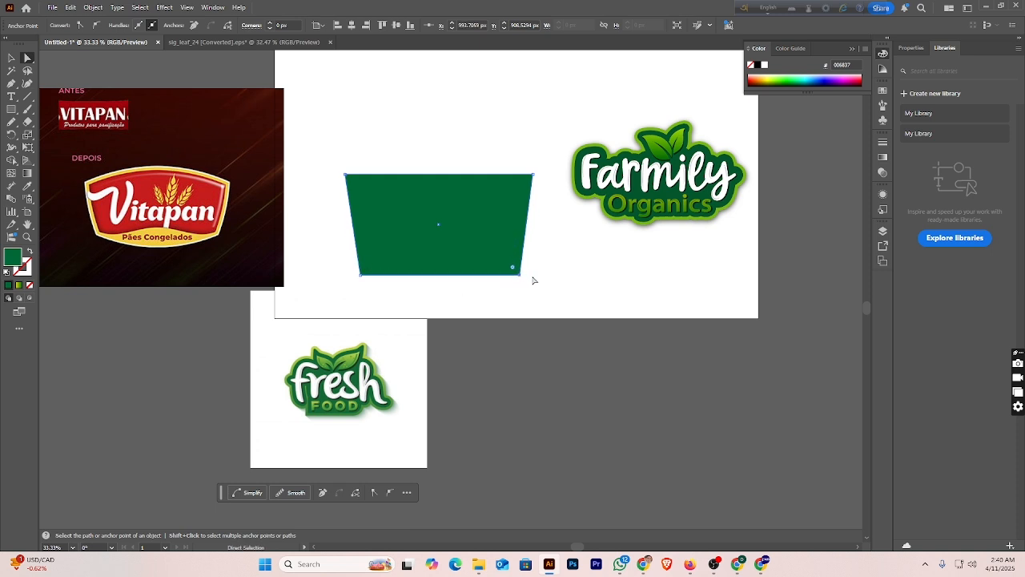
pyautogui.press('Left')
pyautogui.press('Left')
pyautogui.press('Left')
pyautogui.press('Left')
pyautogui.press('Left')
pyautogui.press('Left')
pyautogui.press('Left')
pyautogui.press('Left')
pyautogui.press('Left')
pyautogui.press('Left')
pyautogui.click(536, 280)
pyautogui.click(517, 275)
pyautogui.press('Left')
pyautogui.press('Left')
pyautogui.press('Left')
pyautogui.press('Left')
pyautogui.press('Left')
# - Nudge the green shape's lower-left corner slightly inward to even out the trapezoid, and deselect the shape
pyautogui.click(360, 274)
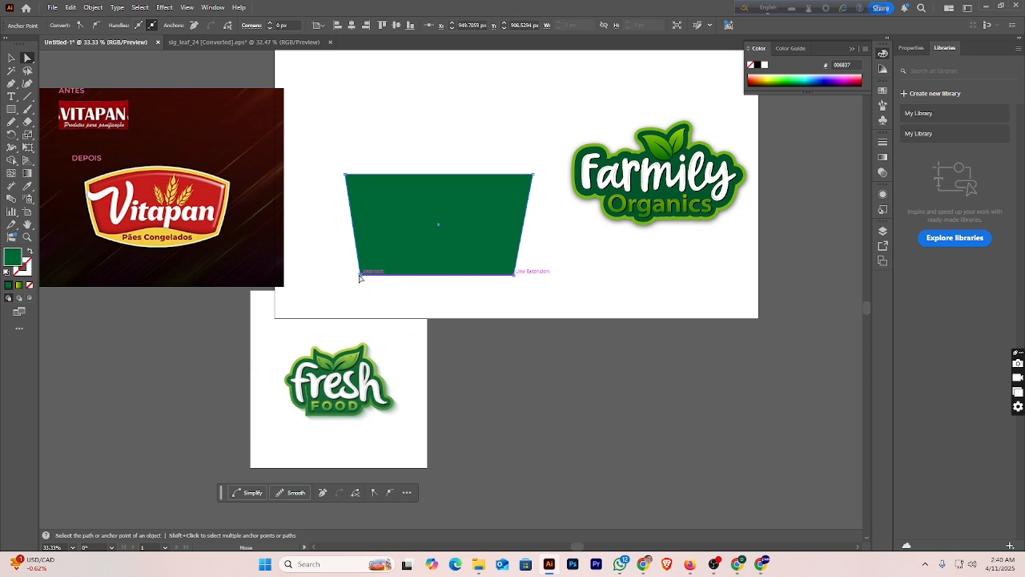
pyautogui.press('Right')
pyautogui.press('Right')
pyautogui.click(473, 308)
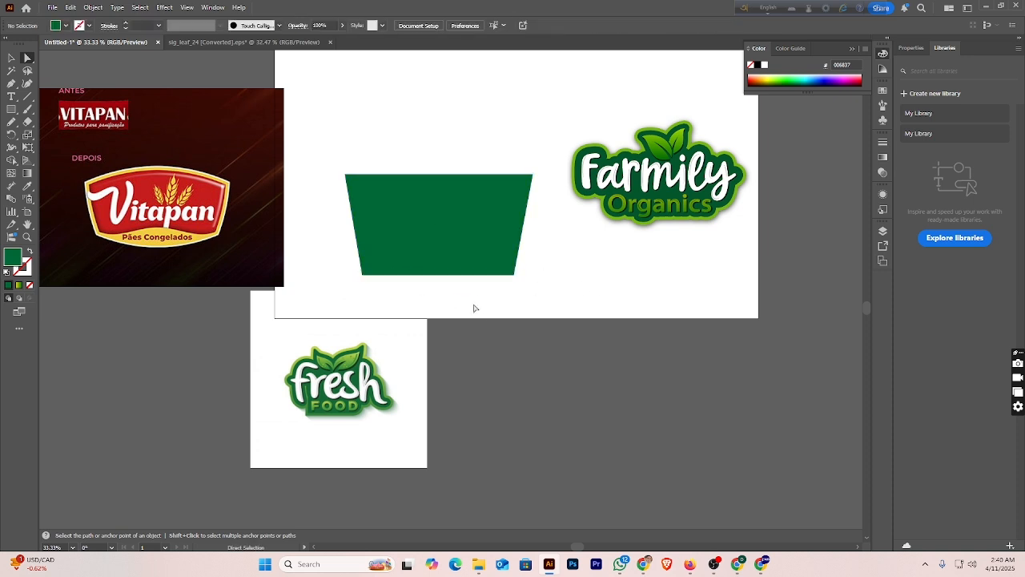
# - Bow the green trapezoid's bottom and top edges outward from their midpoints with the Curvature tool, like the Vitapan badge
pyautogui.click(27, 83)
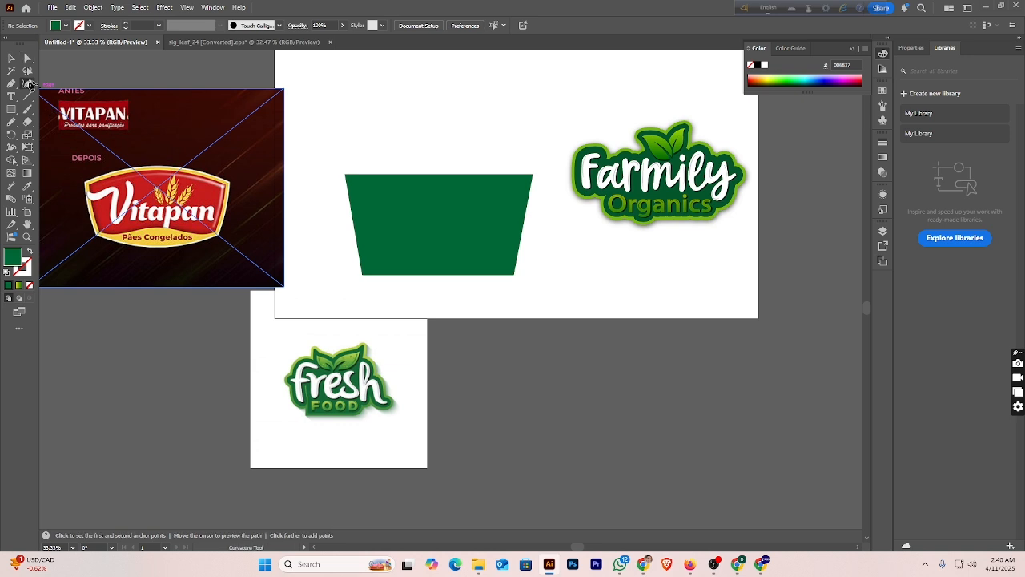
pyautogui.click(440, 276)
pyautogui.moveTo(439, 277); pyautogui.dragTo(439, 291)
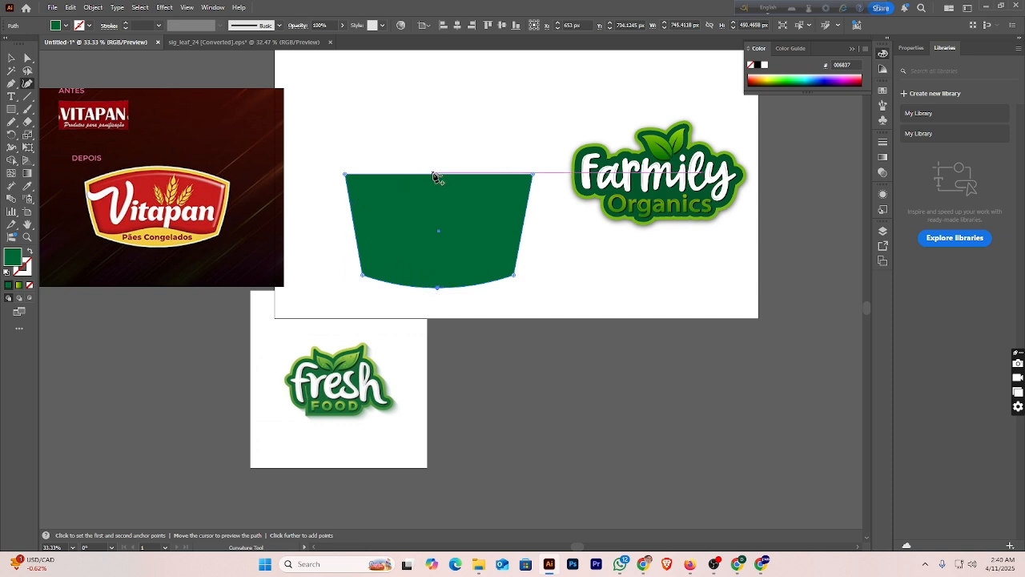
pyautogui.moveTo(433, 174); pyautogui.dragTo(437, 159)
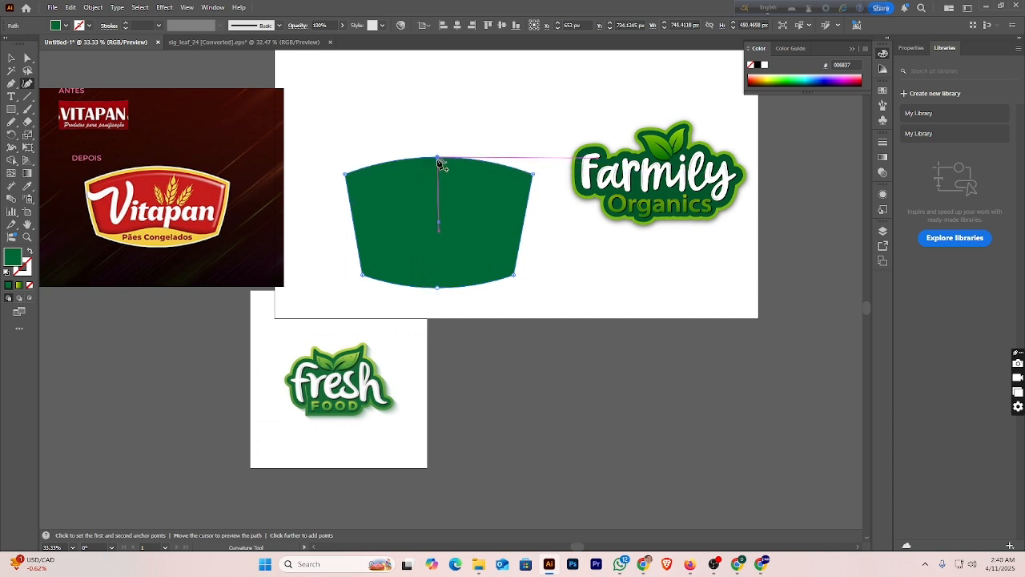
pyautogui.moveTo(440, 287); pyautogui.dragTo(437, 291)
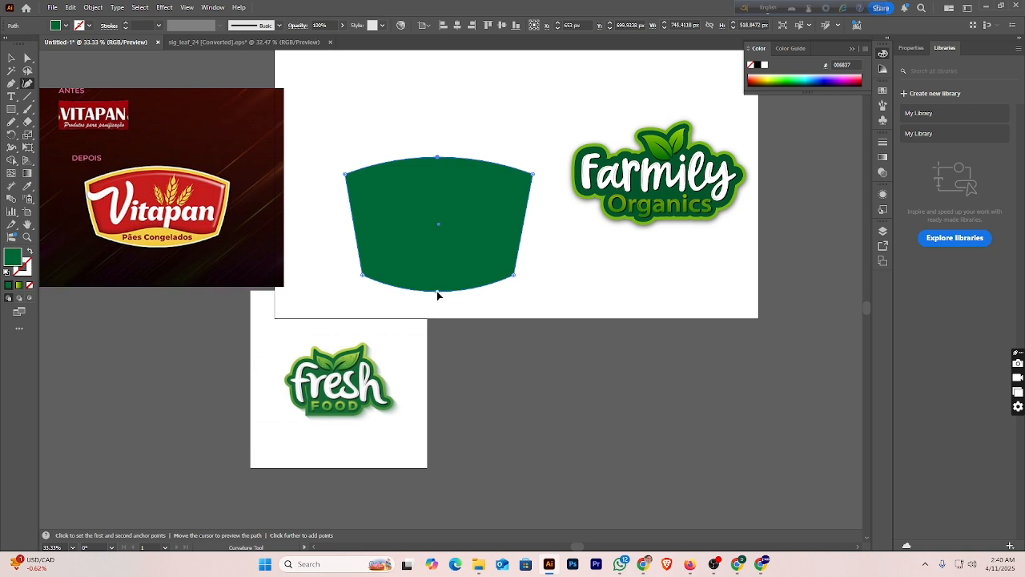
# - Make the green badge shape wider and flatter, about 837 × 428 px, place it beside the Vitapan reference, and deselect it
pyautogui.click(12, 58)
pyautogui.click(435, 101)
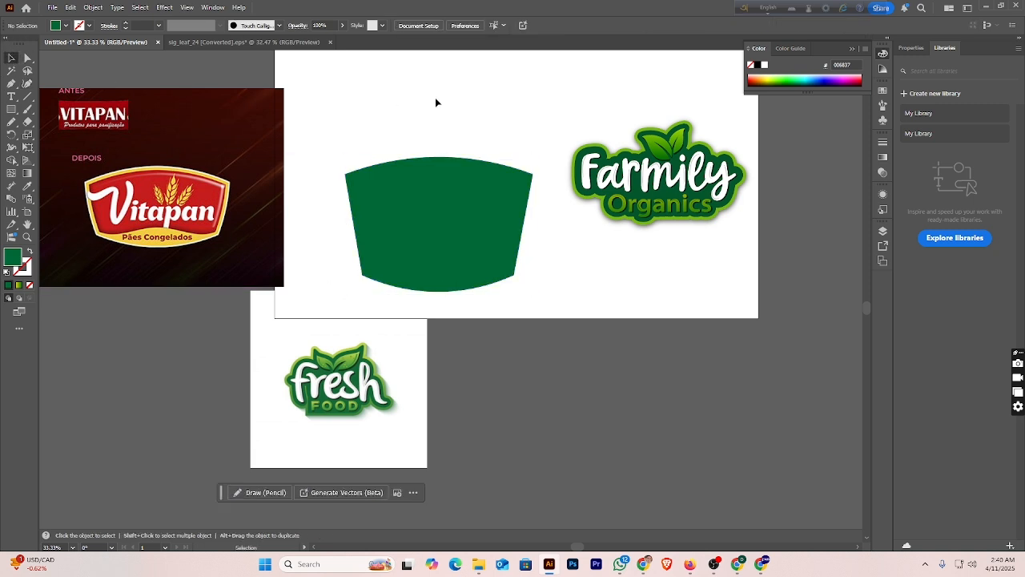
pyautogui.click(484, 217)
pyautogui.moveTo(531, 227); pyautogui.dragTo(596, 227)
pyautogui.moveTo(488, 217); pyautogui.dragTo(447, 220)
pyautogui.moveTo(427, 292); pyautogui.dragTo(433, 265)
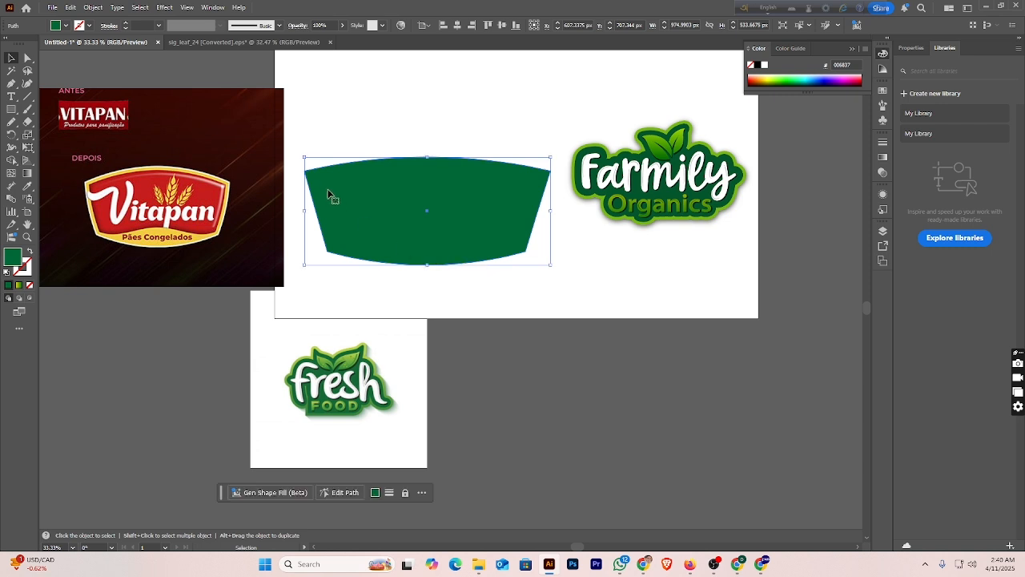
pyautogui.moveTo(304, 157); pyautogui.dragTo(338, 158)
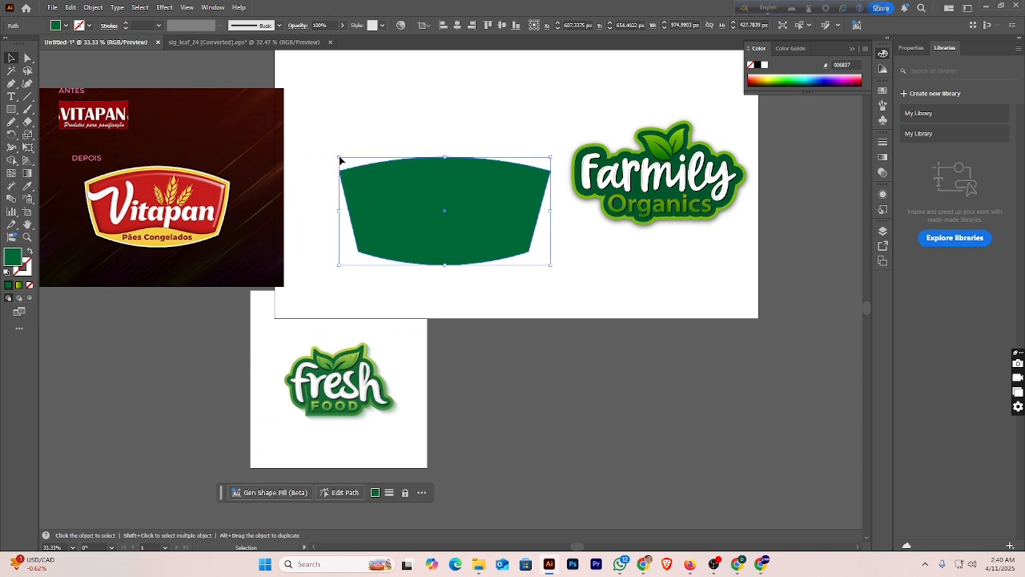
pyautogui.click(504, 119)
pyautogui.moveTo(525, 185); pyautogui.dragTo(506, 192)
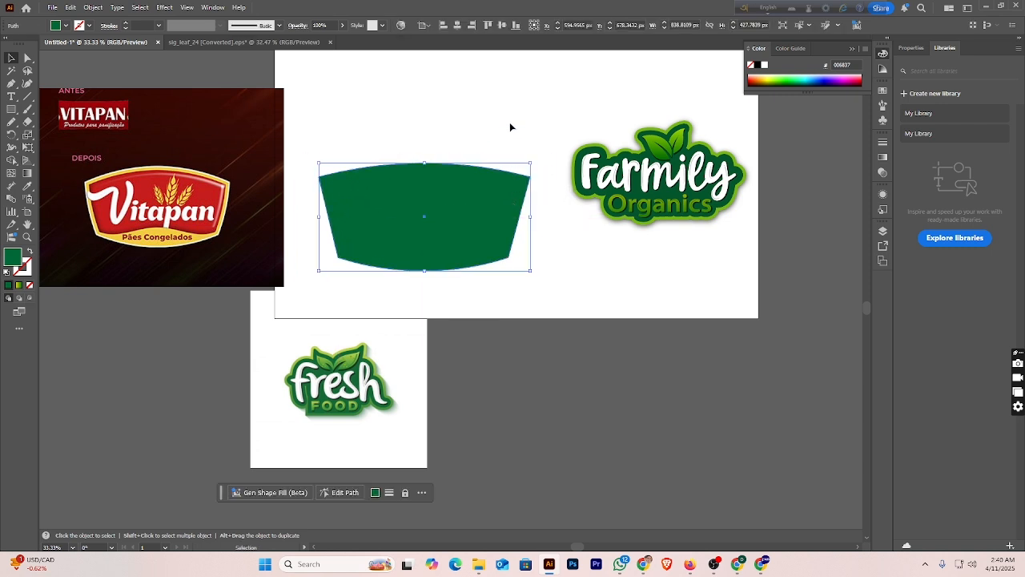
pyautogui.click(456, 137)
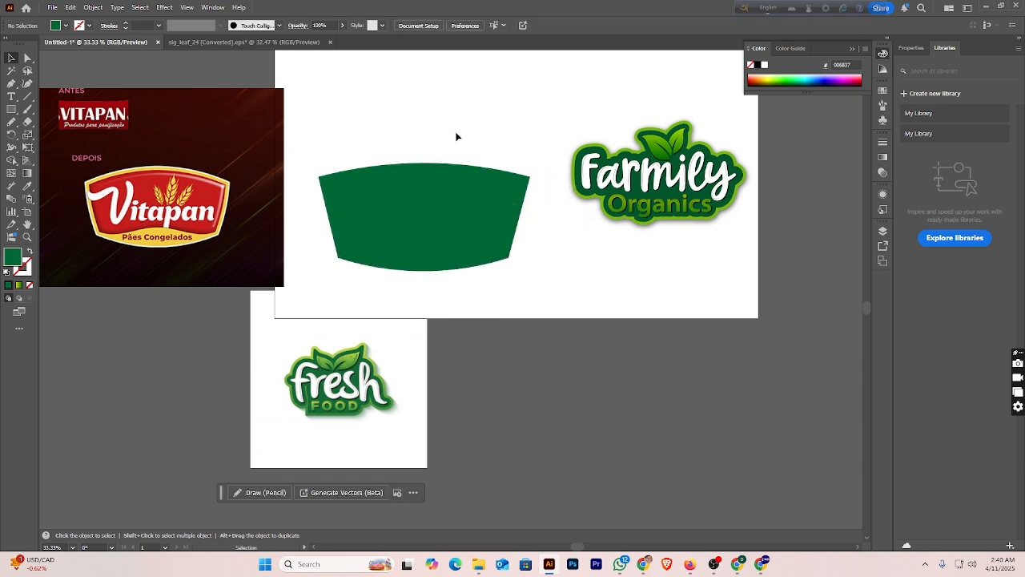
# - Recolour the green badge shape with yellow sampled from the Vitapan badge, and select it again
pyautogui.click(413, 208)
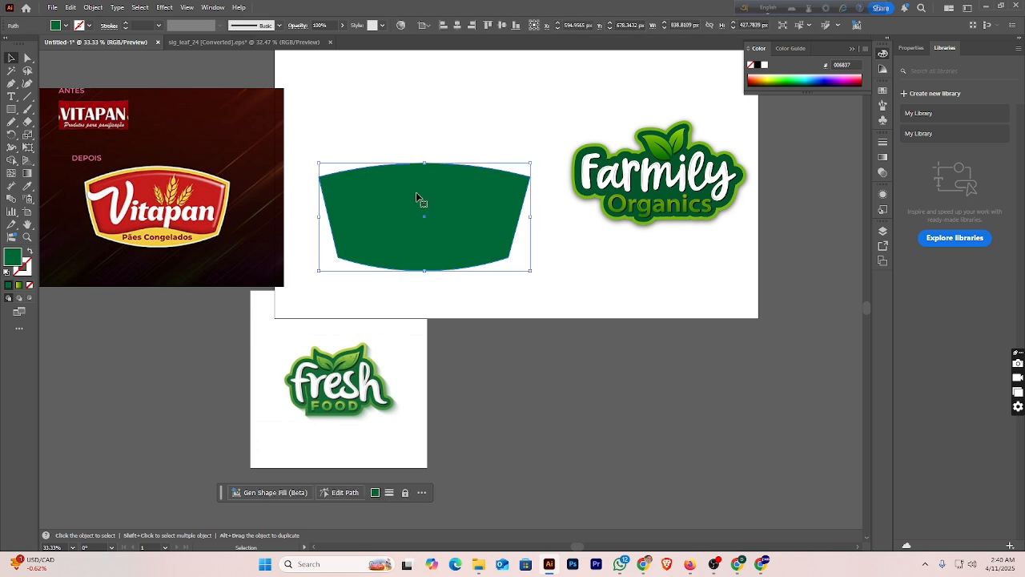
pyautogui.click(28, 192)
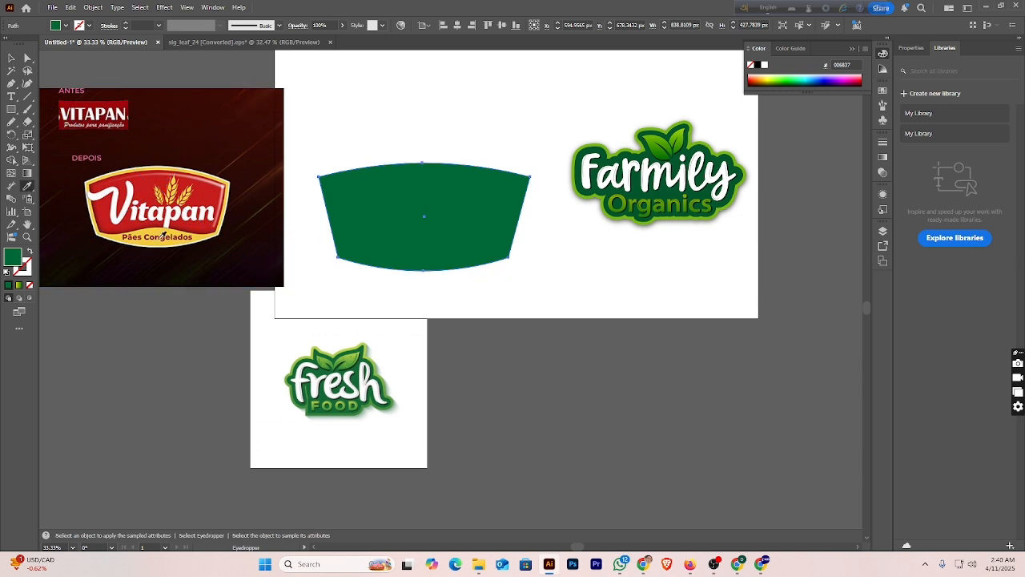
pyautogui.click(139, 212)
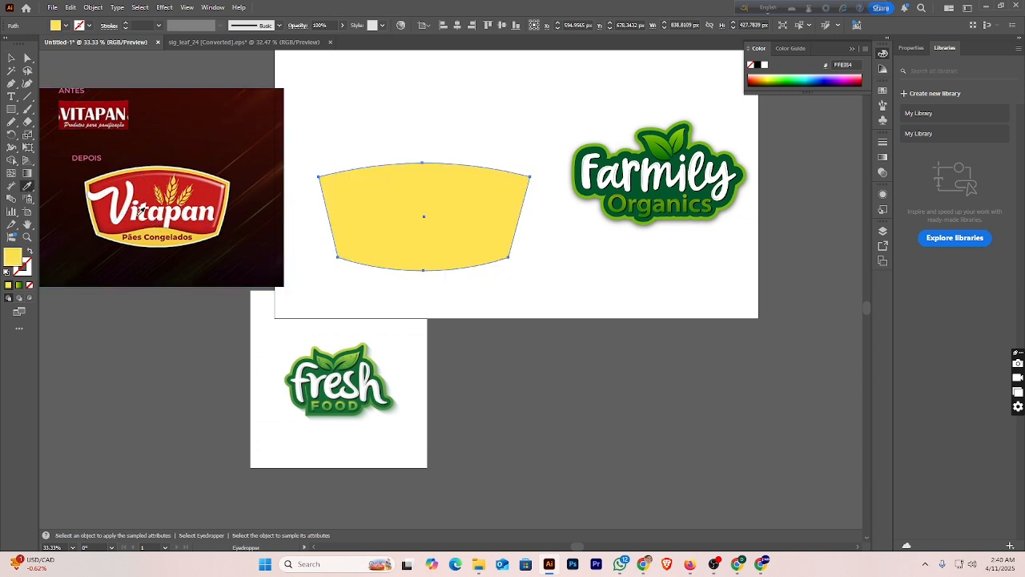
pyautogui.click(11, 58)
pyautogui.click(385, 157)
pyautogui.click(404, 200)
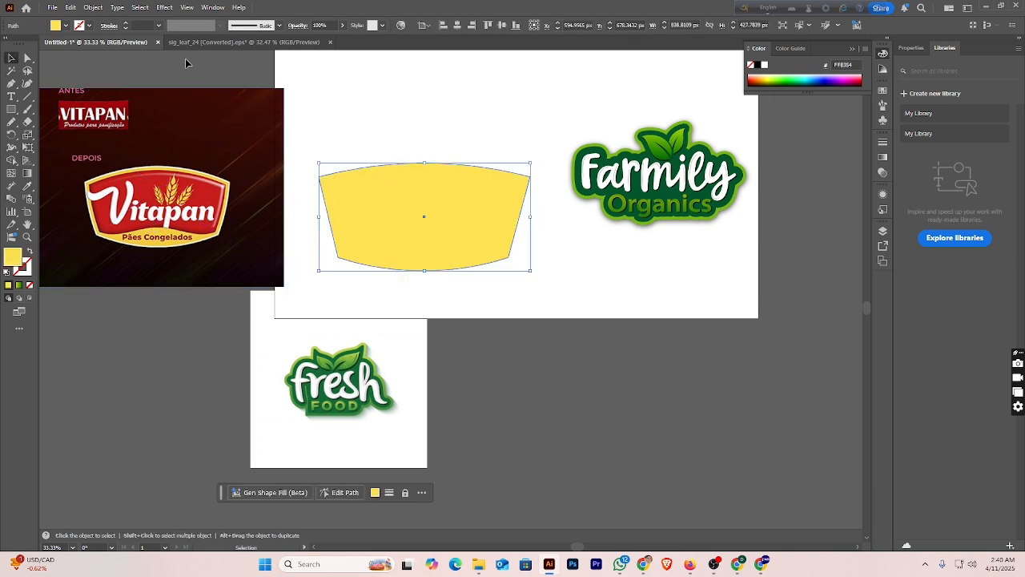
# - Start Offset Path on the yellow badge shape and preview an offset of -100 px
pyautogui.press('a')
pyautogui.press('v')
pyautogui.click(437, 176)
pyautogui.click(93, 8)
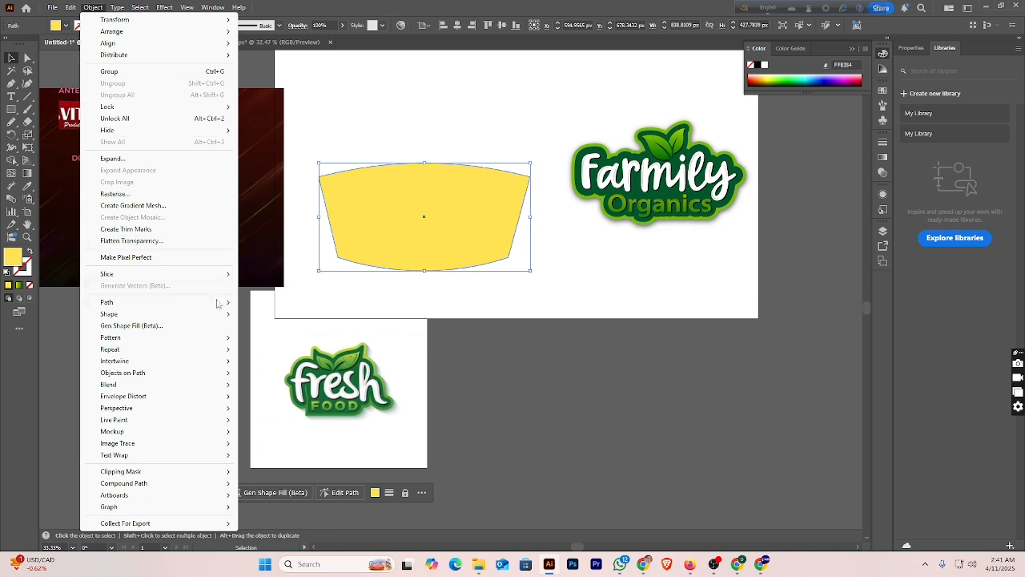
pyautogui.moveTo(222, 302)
pyautogui.click(270, 342)
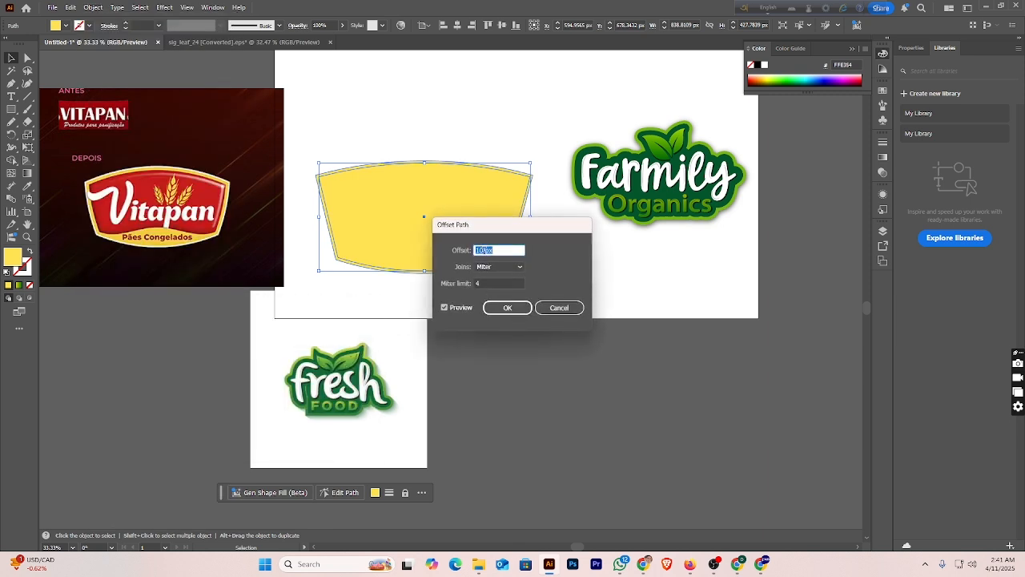
pyautogui.click(477, 250)
pyautogui.moveTo(484, 249); pyautogui.dragTo(479, 249)
pyautogui.write('-100')
pyautogui.click(459, 310)
pyautogui.click(459, 310)
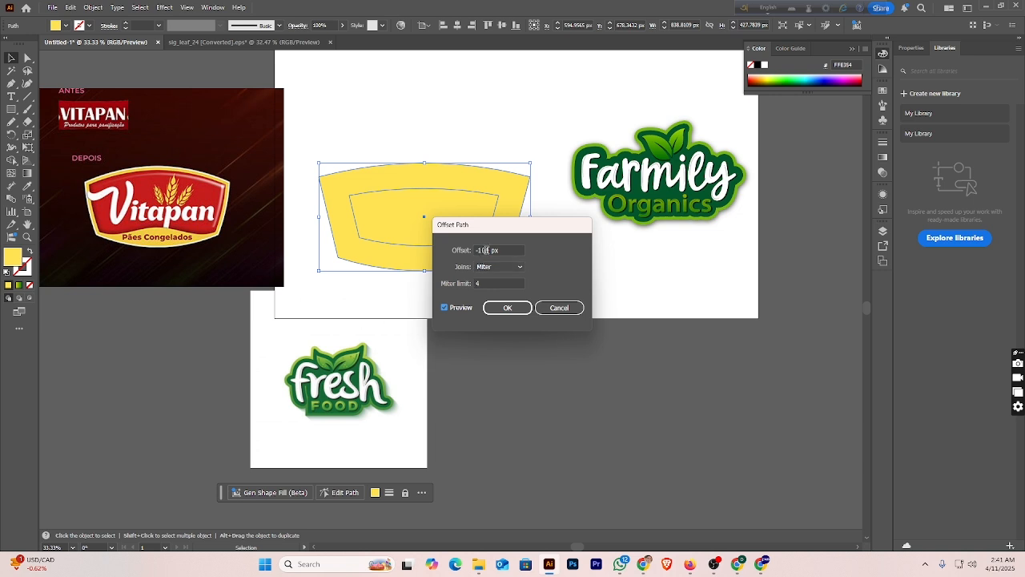
# - Try an offset of -40 px in the preview for a thinner yellow border
pyautogui.doubleClick(485, 250)
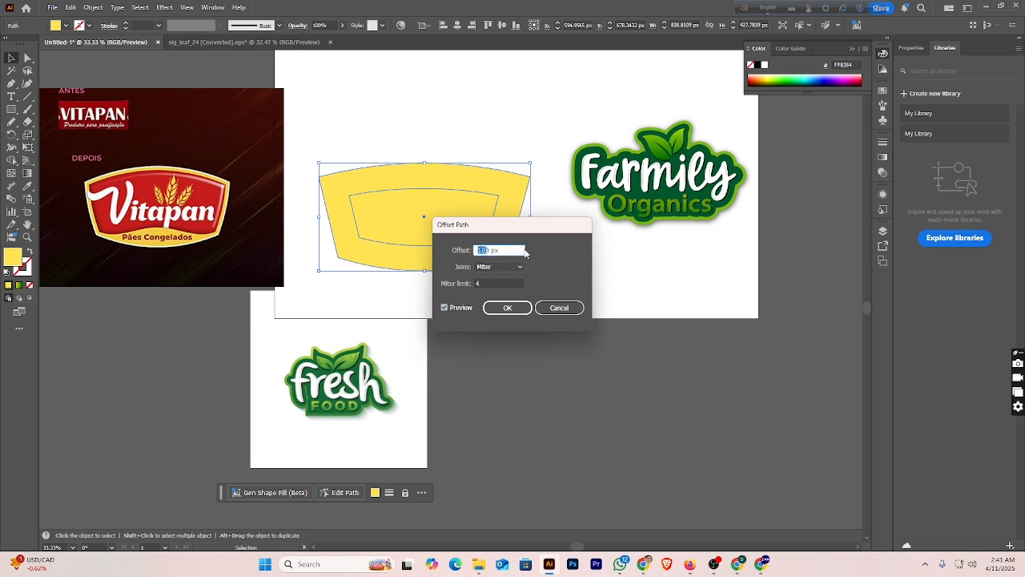
pyautogui.write('-400')
pyautogui.press('Delete')
pyautogui.click(463, 308)
pyautogui.click(462, 307)
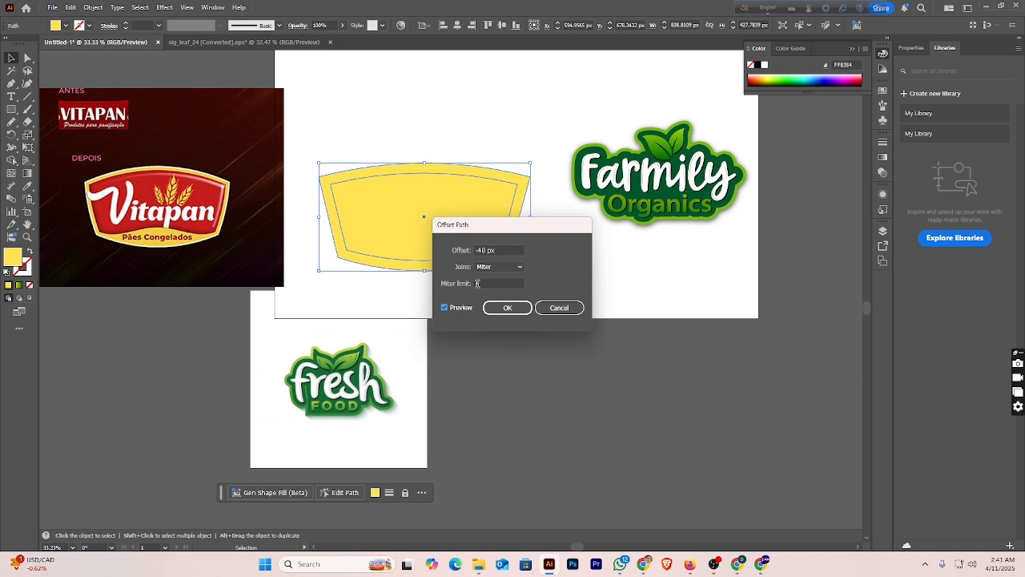
# - Apply the path offset at -30 px and fill the inner copy with red sampled from the Vitapan badge
pyautogui.click(481, 251)
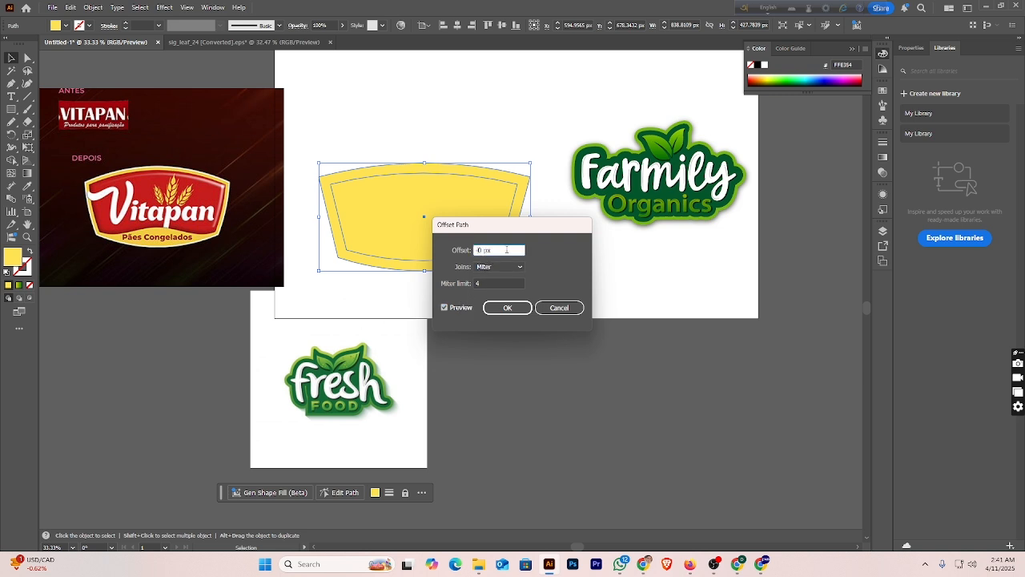
pyautogui.write('3')
pyautogui.click(468, 310)
pyautogui.click(469, 310)
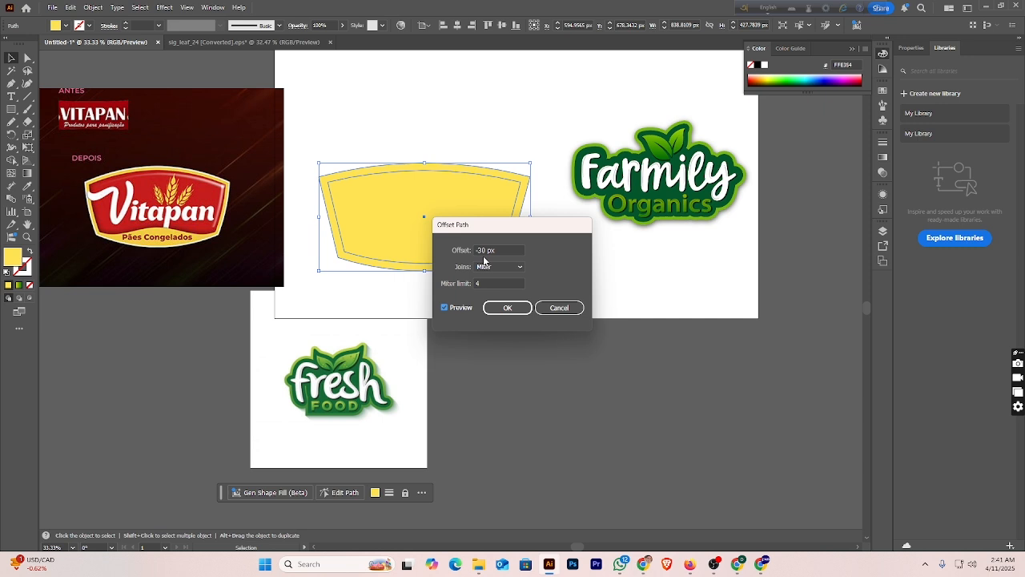
pyautogui.click(513, 308)
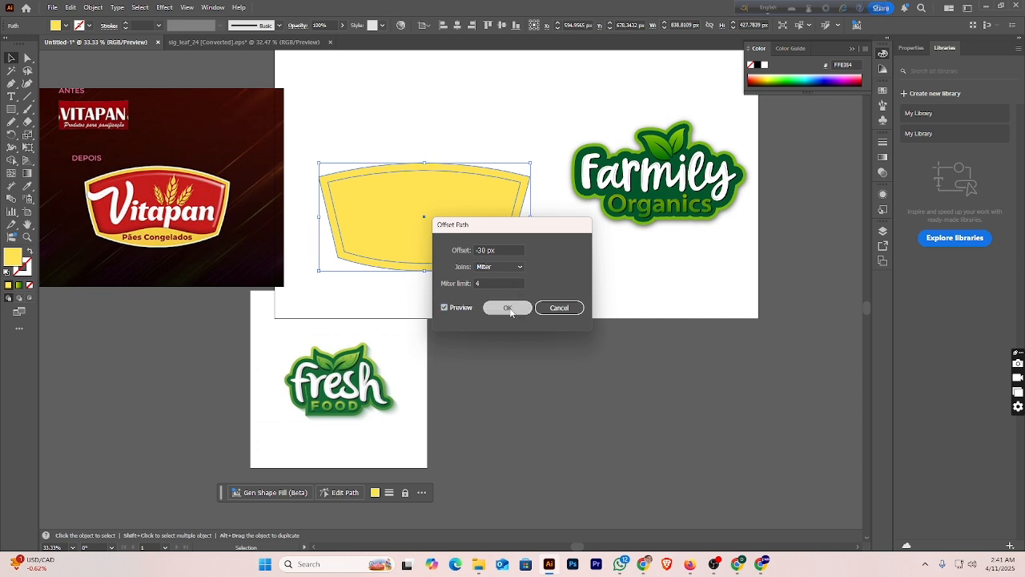
pyautogui.click(27, 186)
pyautogui.click(147, 182)
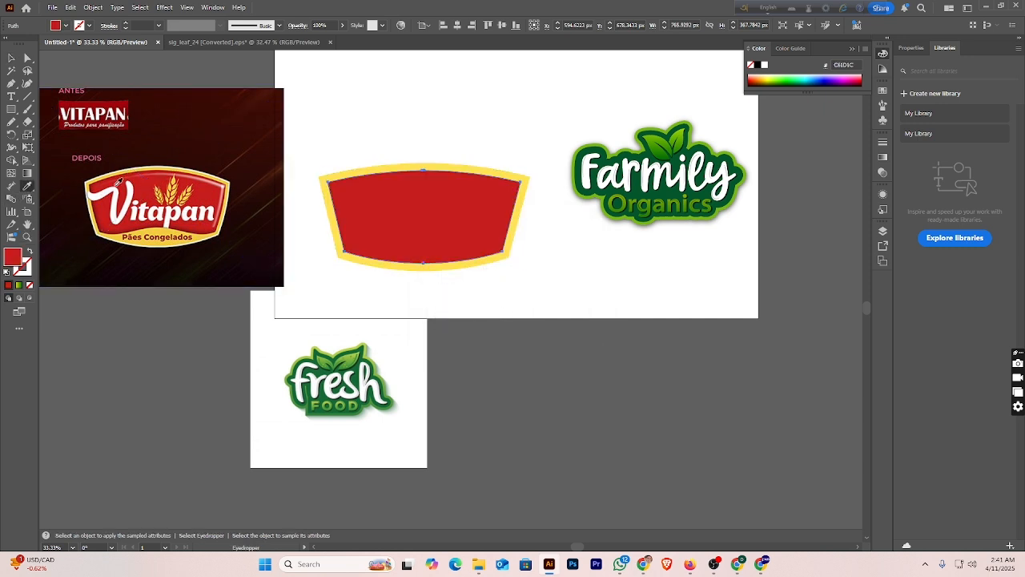
# - Reshape the red shape's bottom edge with the Curvature tool into a wave with a raised hump near the middle, and deselect it
pyautogui.click(27, 83)
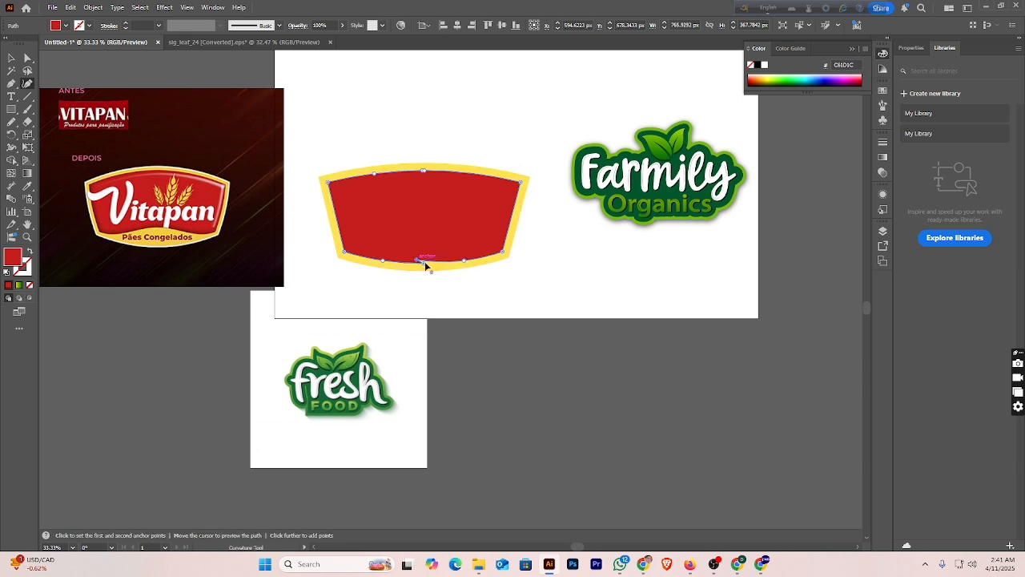
pyautogui.moveTo(425, 265); pyautogui.dragTo(472, 262)
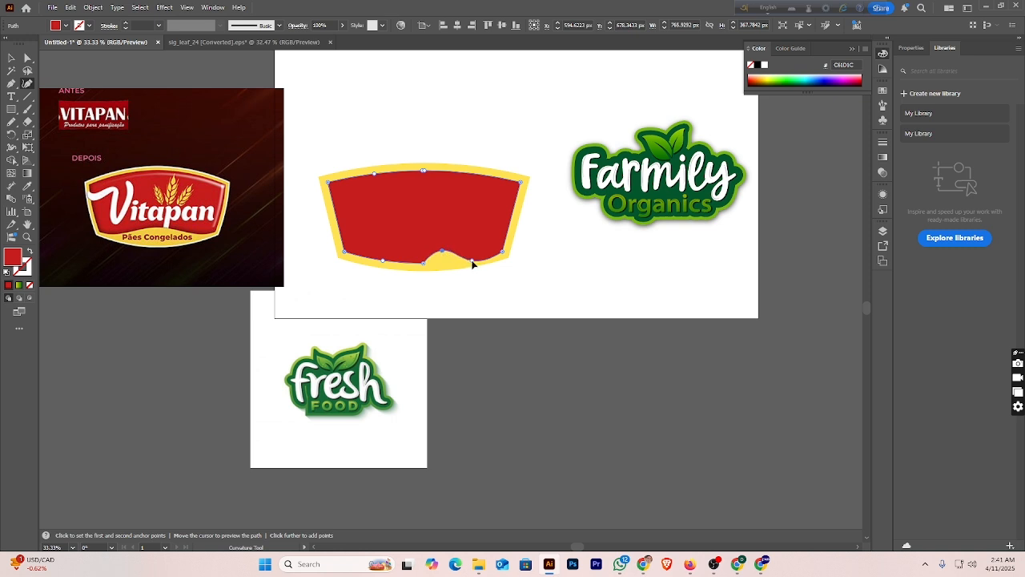
pyautogui.click(424, 264)
pyautogui.press('Delete')
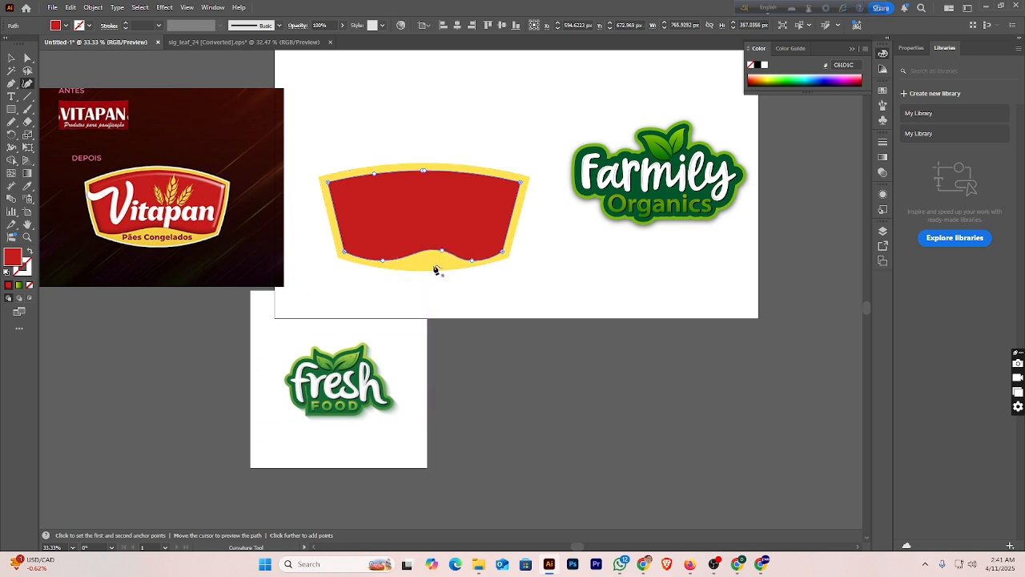
pyautogui.moveTo(472, 262); pyautogui.dragTo(478, 259)
pyautogui.moveTo(442, 253); pyautogui.dragTo(387, 257)
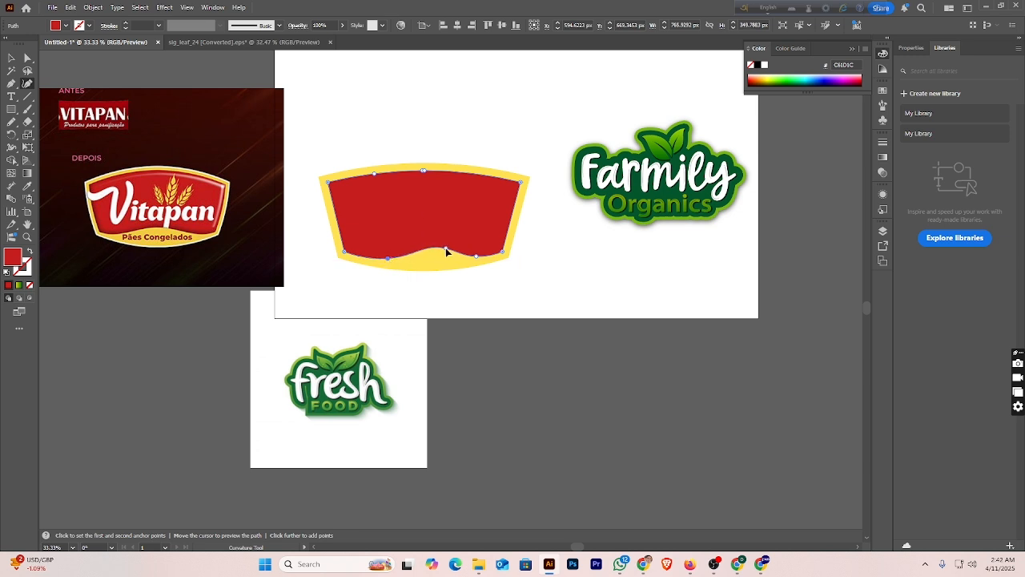
pyautogui.click(11, 58)
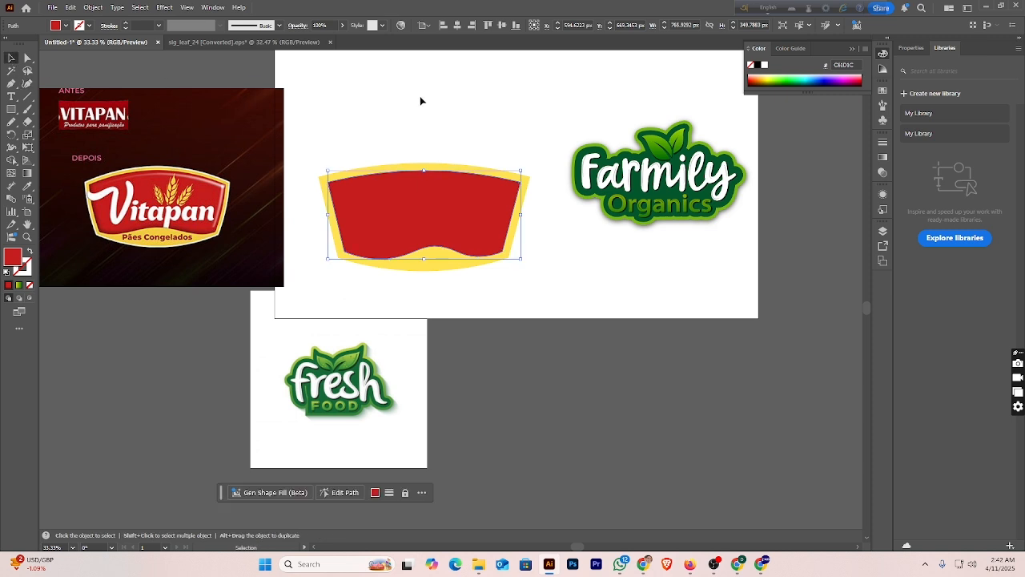
pyautogui.click(433, 112)
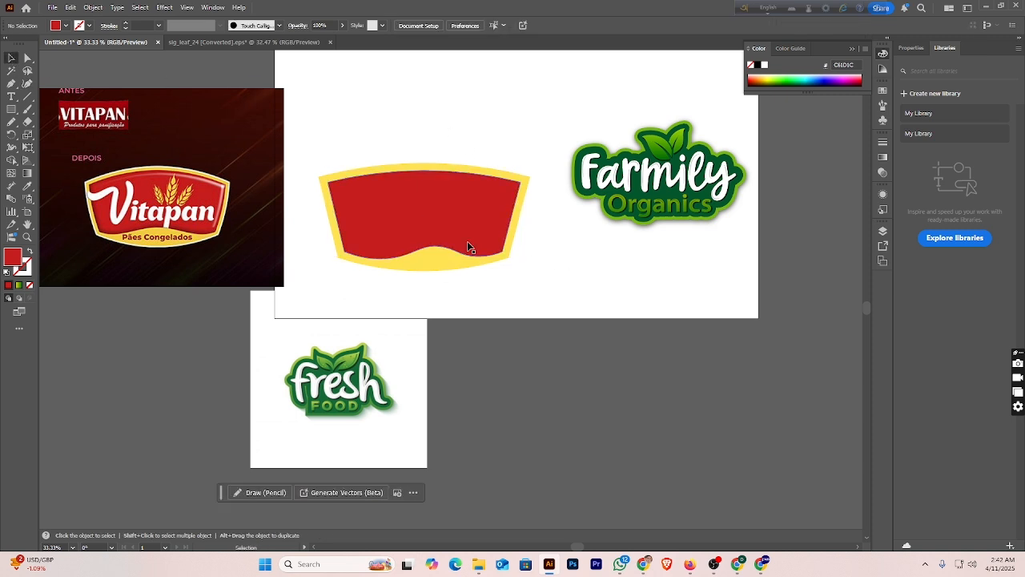
# - Apply a 3D effect to the red shape, using the Plane type and the Front rotation preset
pyautogui.click(409, 248)
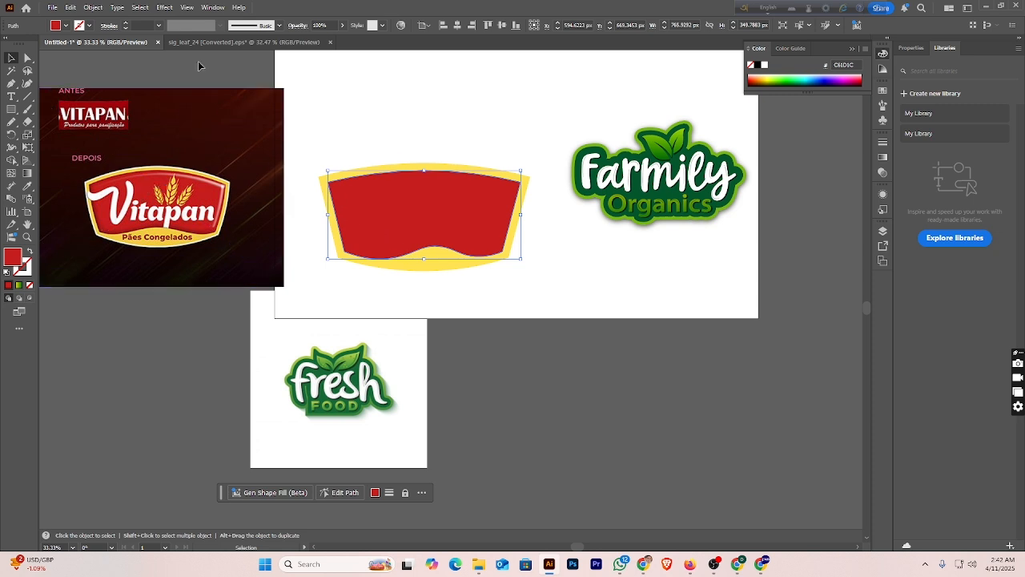
pyautogui.click(165, 8)
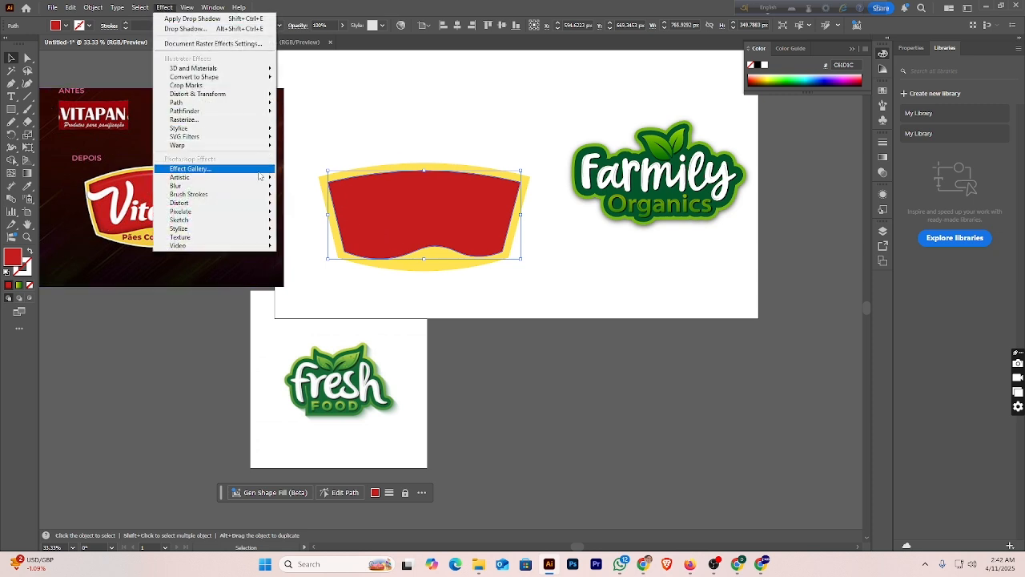
pyautogui.moveTo(268, 71)
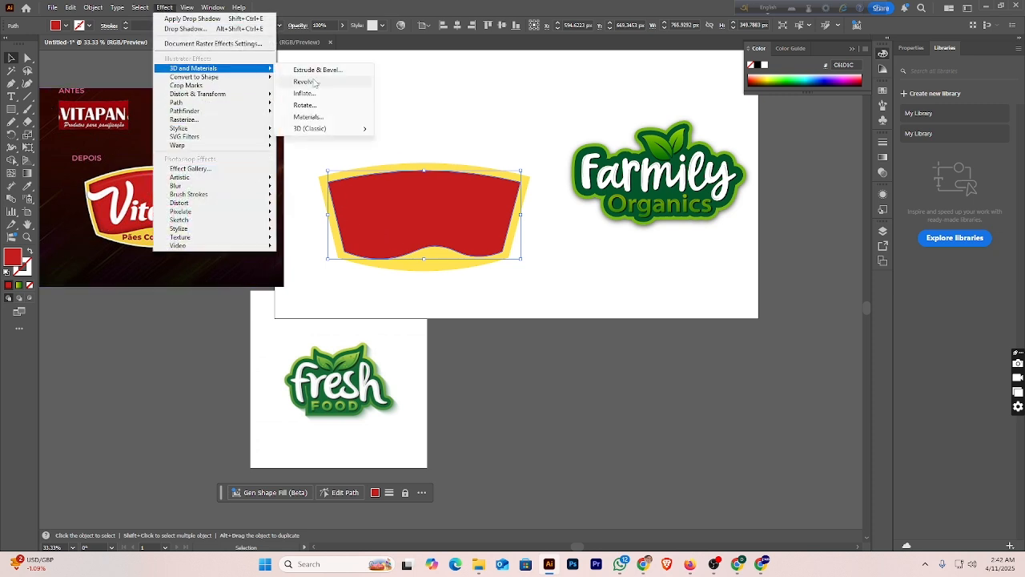
pyautogui.click(305, 81)
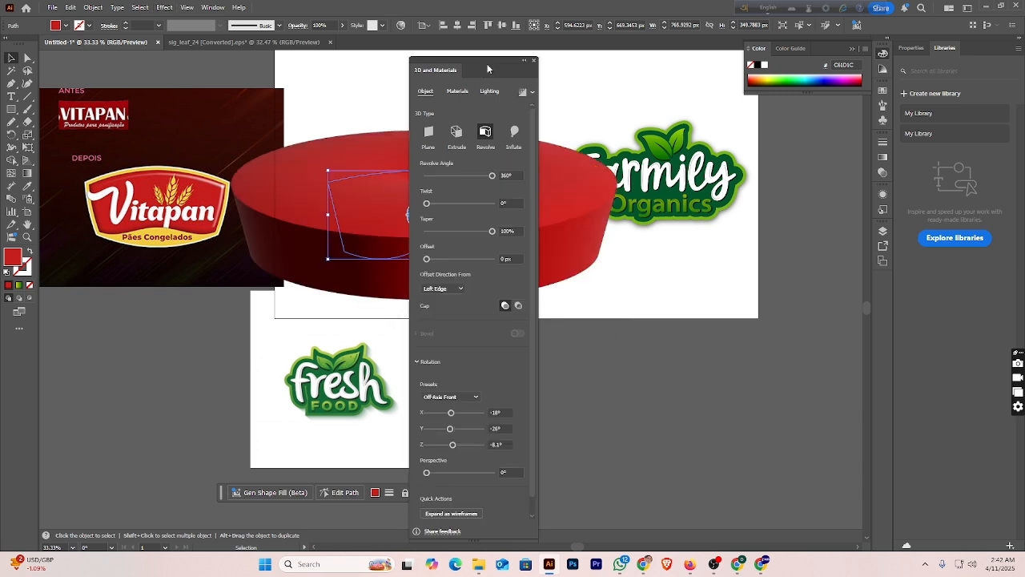
pyautogui.click(429, 134)
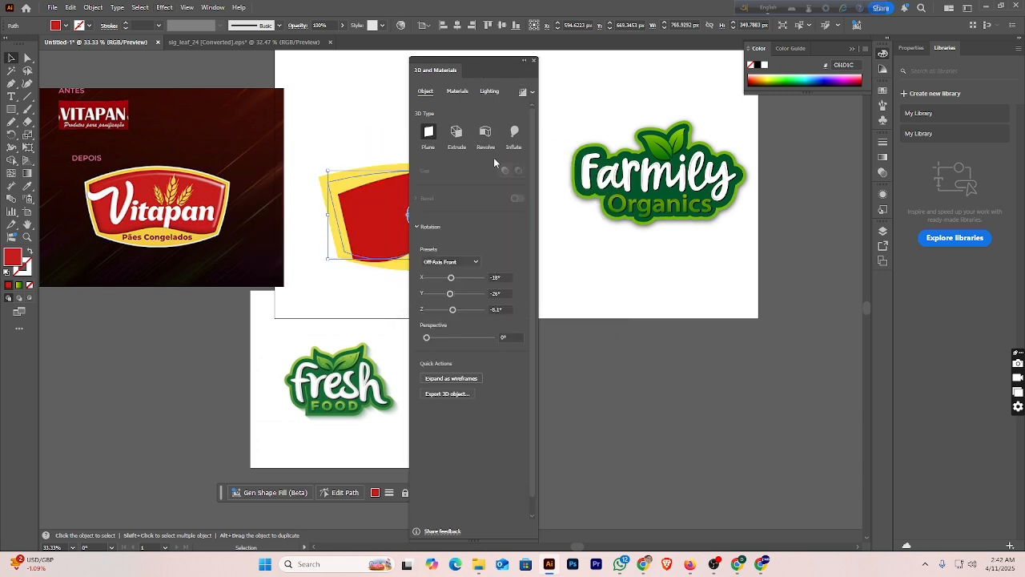
pyautogui.moveTo(474, 64); pyautogui.dragTo(650, 104)
pyautogui.click(647, 301)
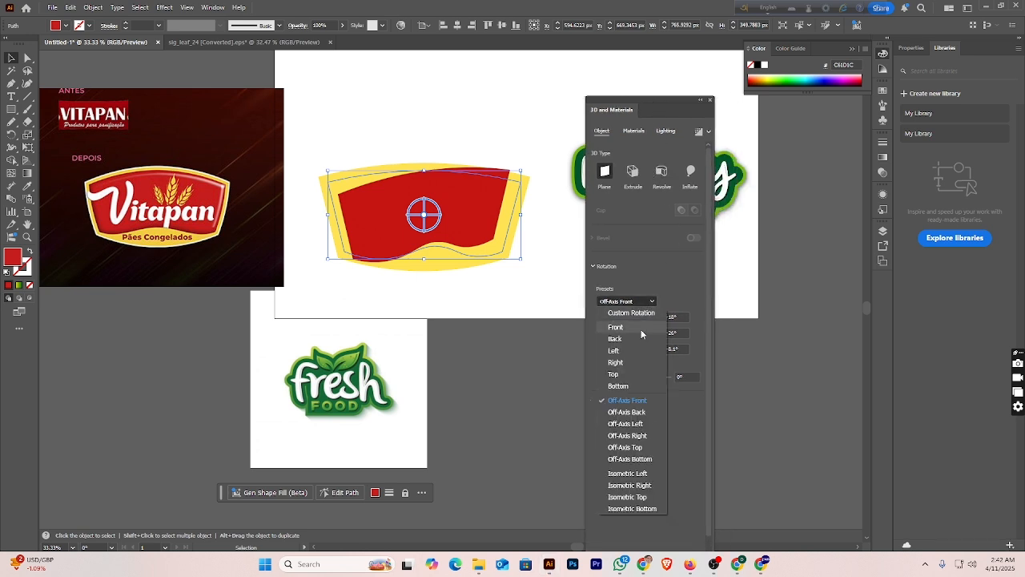
pyautogui.click(640, 327)
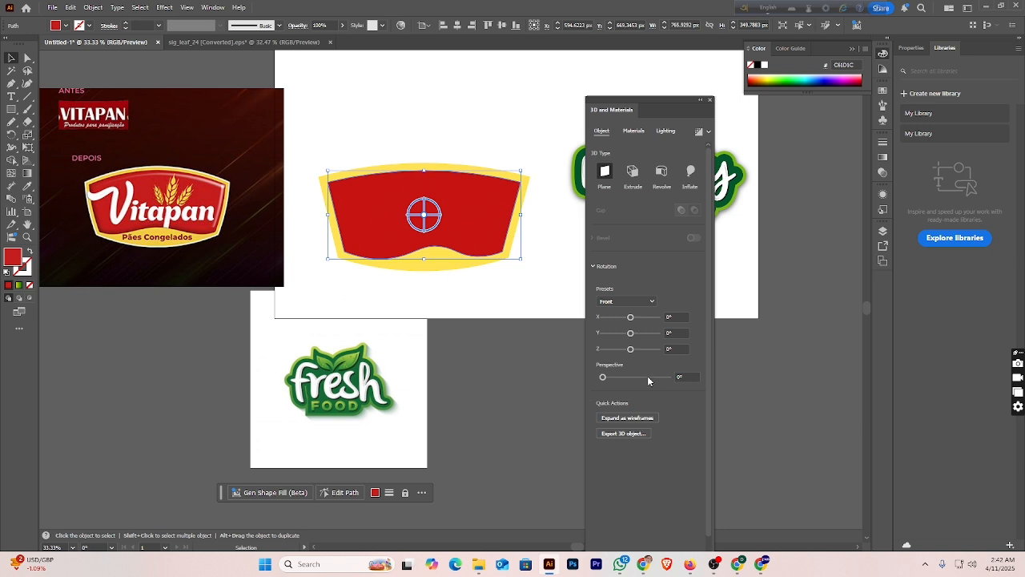
# - Set the red shape's 3D perspective to 27°, check the material and lighting settings, and close the 3D options
pyautogui.scroll(-1, 649, 380)
pyautogui.click(609, 361)
pyautogui.moveTo(612, 362); pyautogui.dragTo(614, 362)
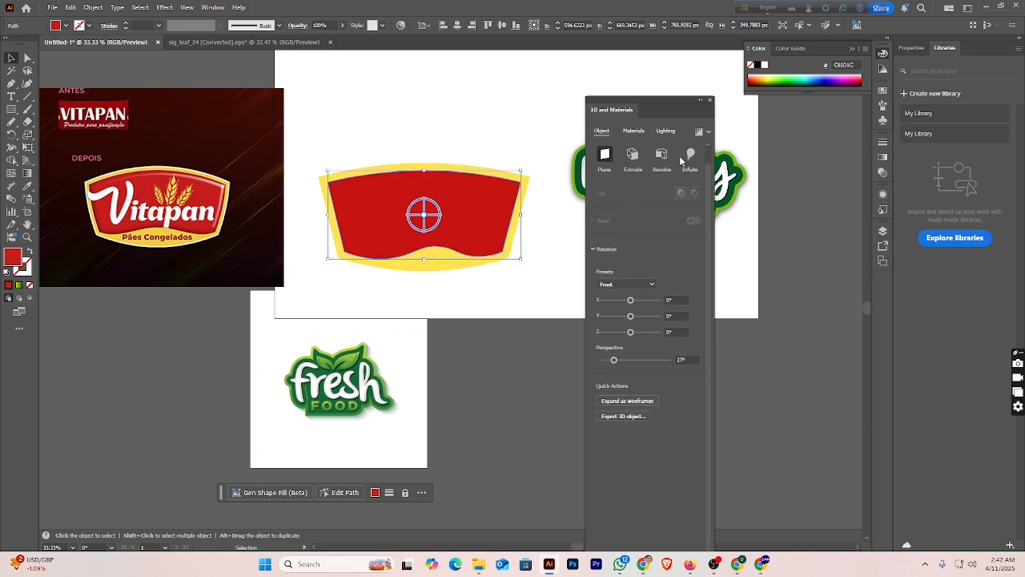
pyautogui.click(643, 130)
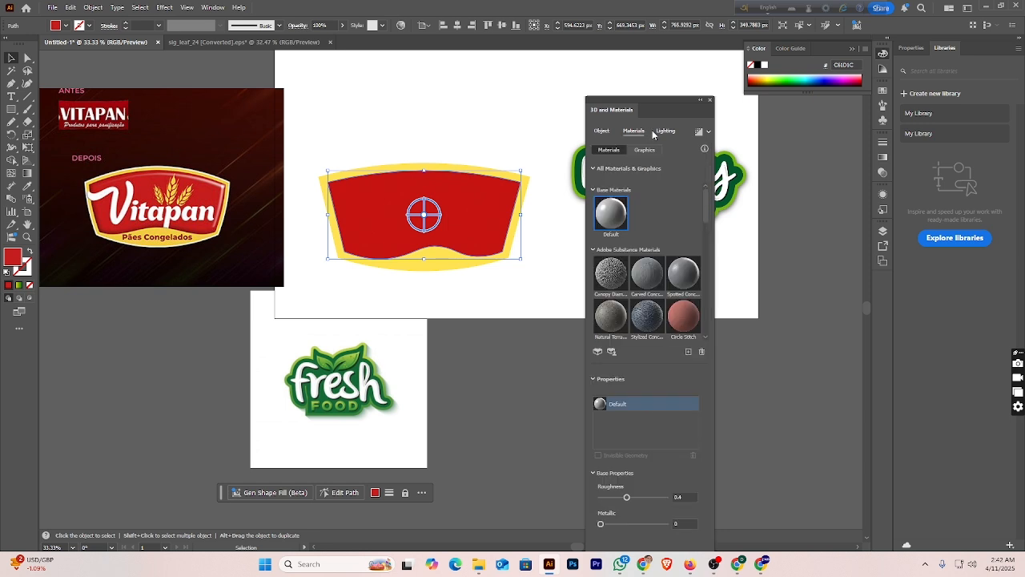
pyautogui.click(662, 132)
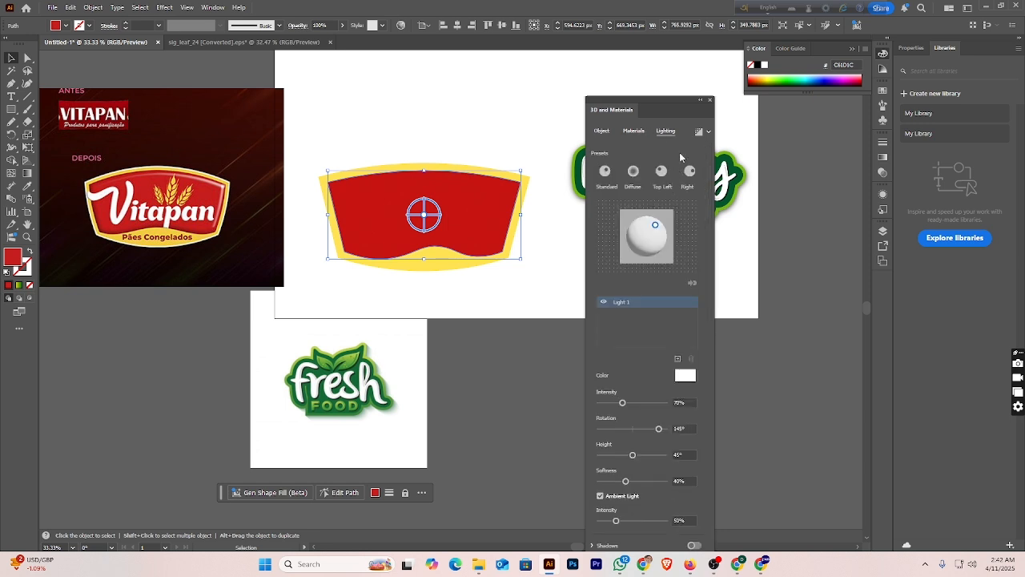
pyautogui.click(710, 101)
pyautogui.click(554, 163)
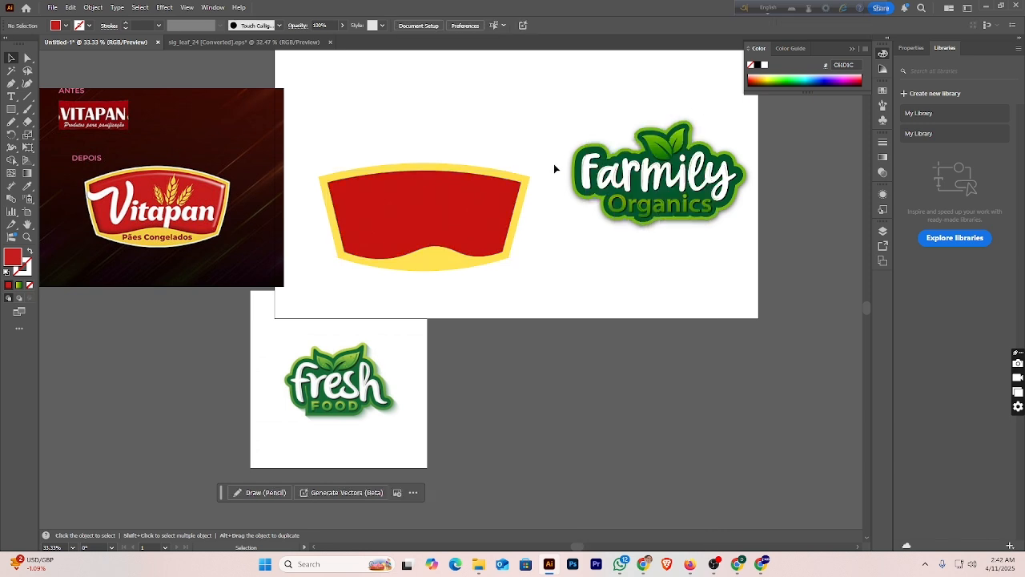
pyautogui.click(473, 243)
pyautogui.press('a')
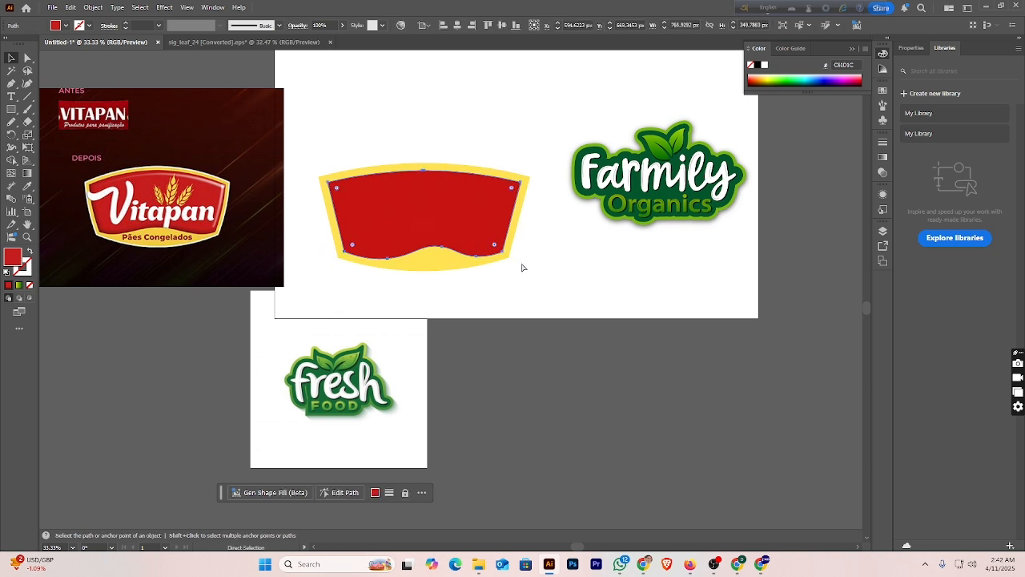
pyautogui.press('v')
pyautogui.click(541, 266)
pyautogui.click(475, 240)
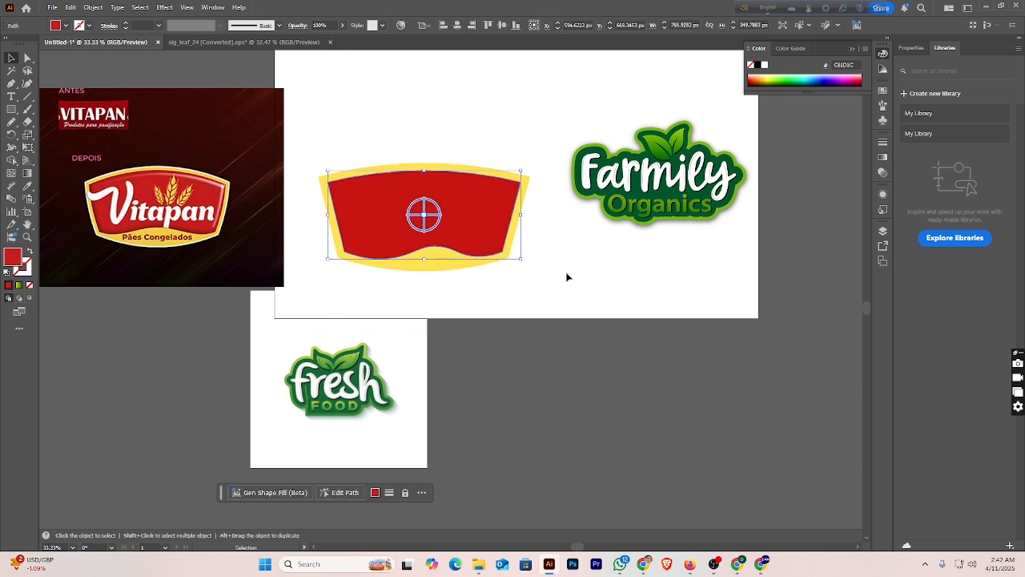
pyautogui.click(571, 287)
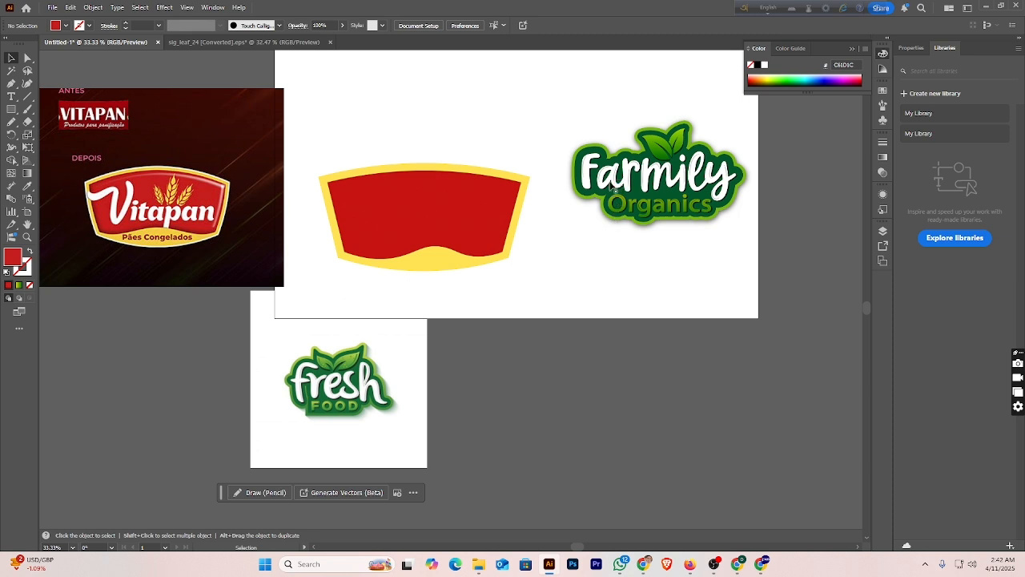
# - Add the text "Farmily" on the empty canvas below the main artboard, scaled up to about 112 pt
pyautogui.click(12, 97)
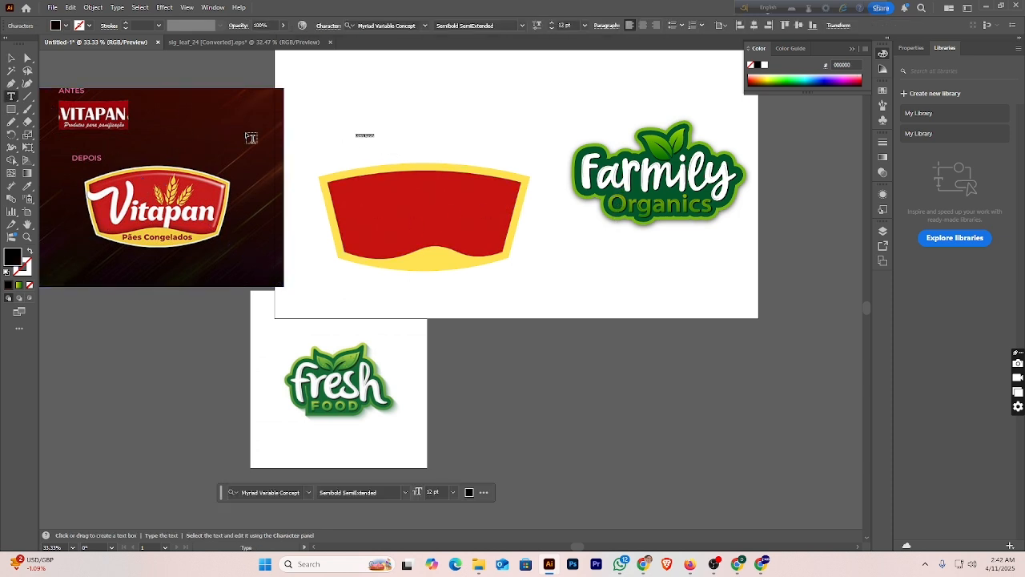
pyautogui.click(11, 58)
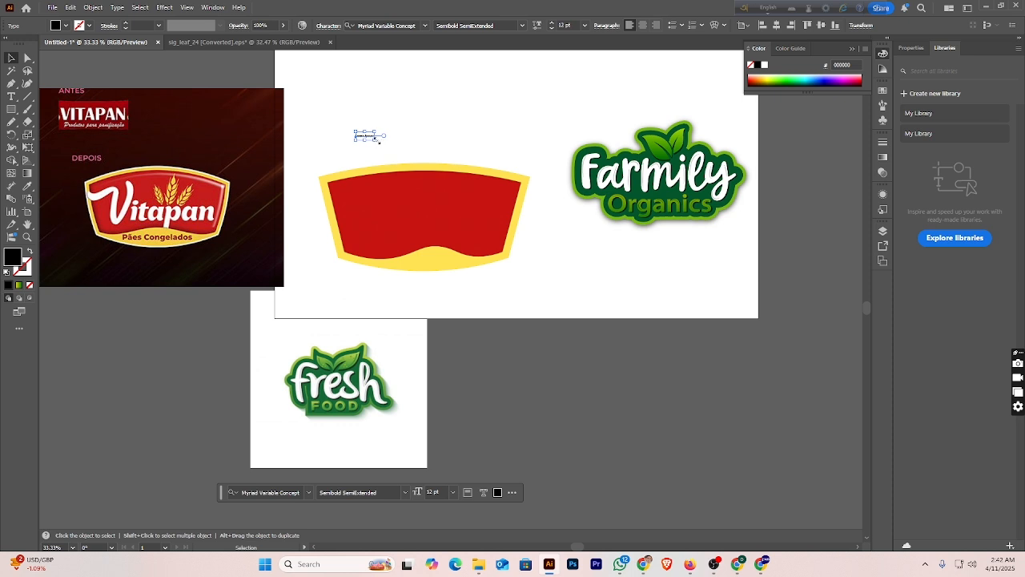
pyautogui.moveTo(378, 141); pyautogui.dragTo(472, 165)
pyautogui.moveTo(402, 143); pyautogui.dragTo(677, 362)
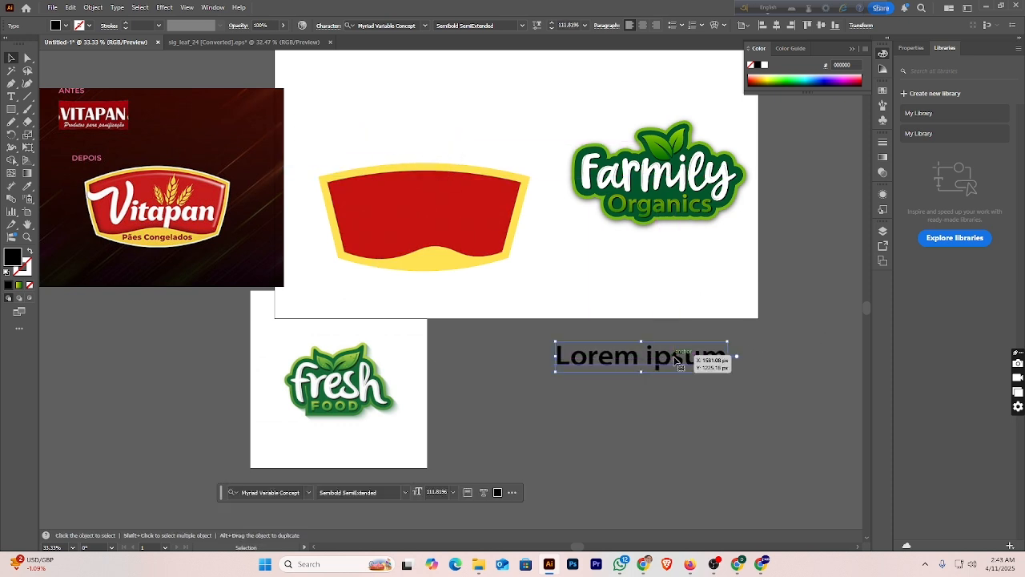
pyautogui.doubleClick(677, 362)
pyautogui.write('Far')
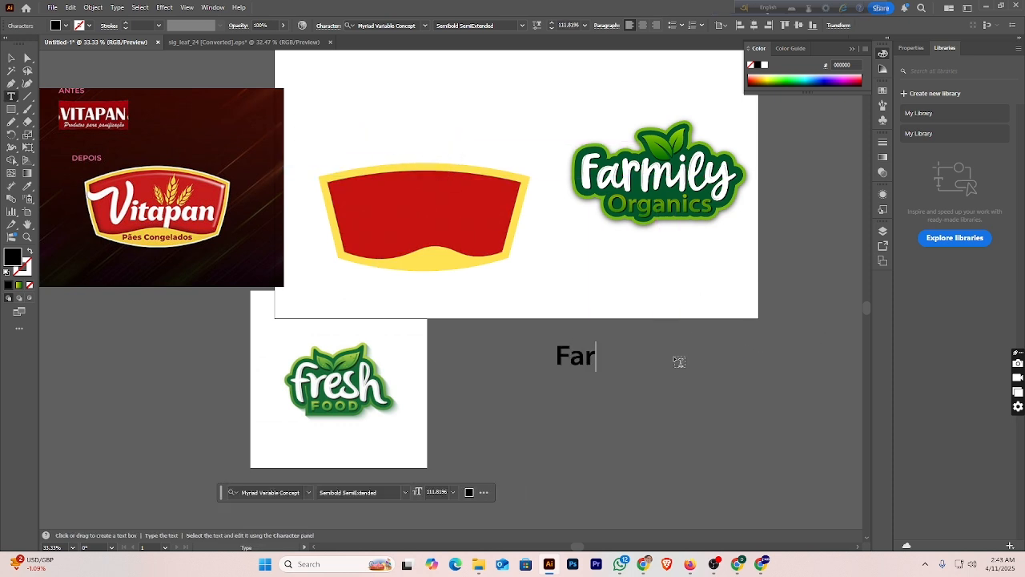
pyautogui.write('mily')
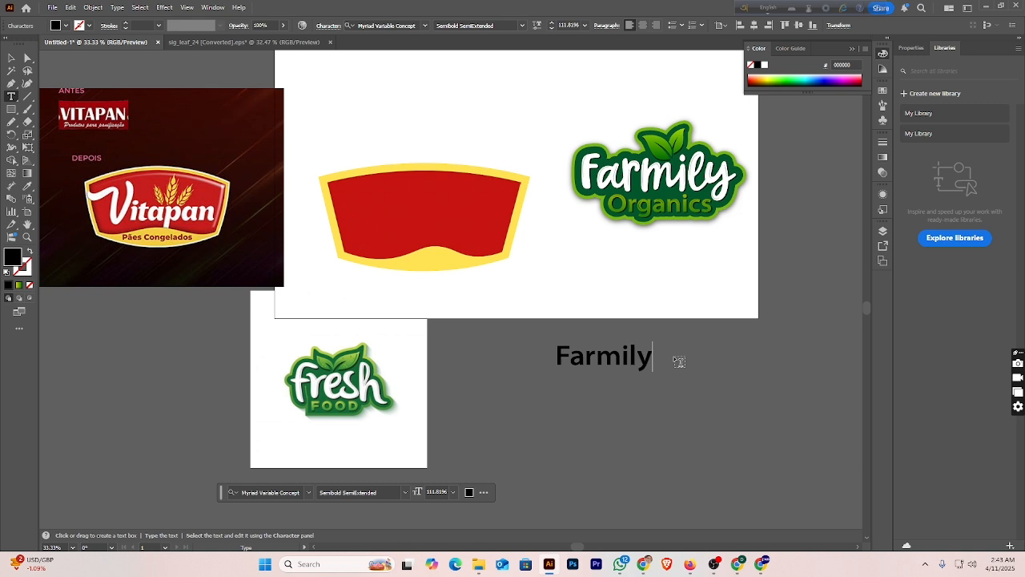
pyautogui.click(11, 58)
# - Set the "Farmily" text in the Darling Coffee font after trying Forever Grateful, and enlarge it to about 147 pt
pyautogui.click(424, 27)
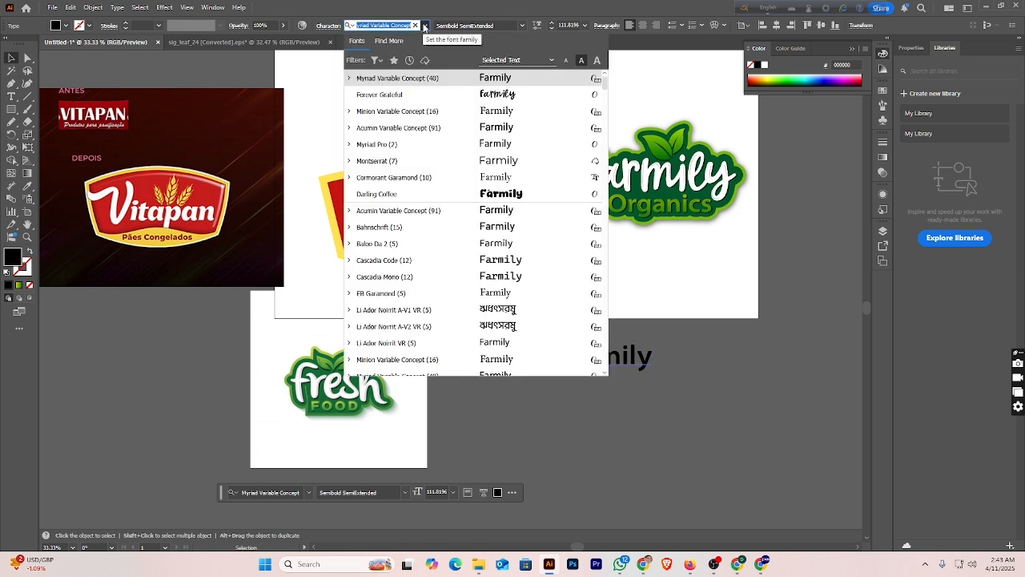
pyautogui.click(438, 94)
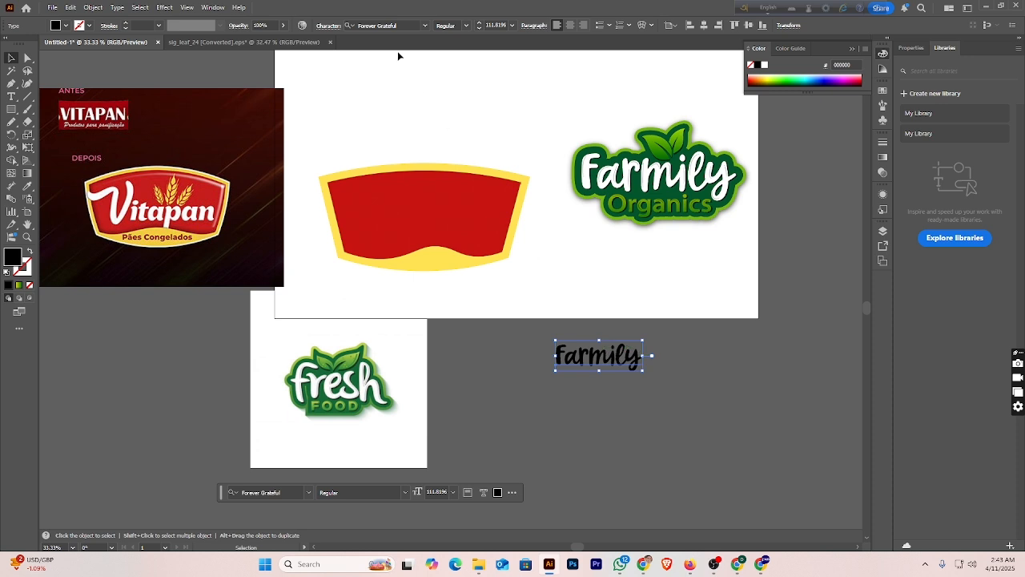
pyautogui.click(425, 27)
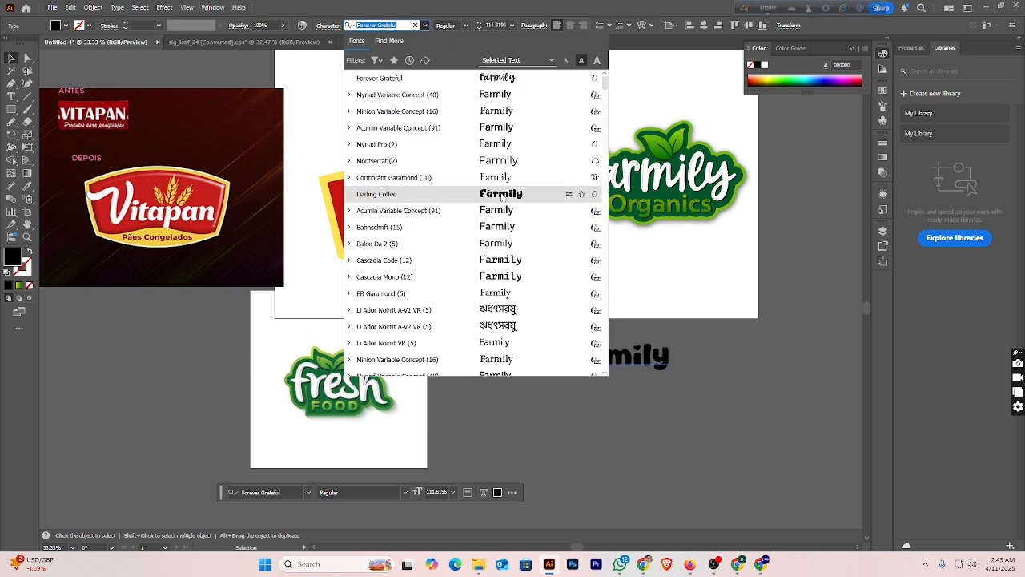
pyautogui.click(502, 194)
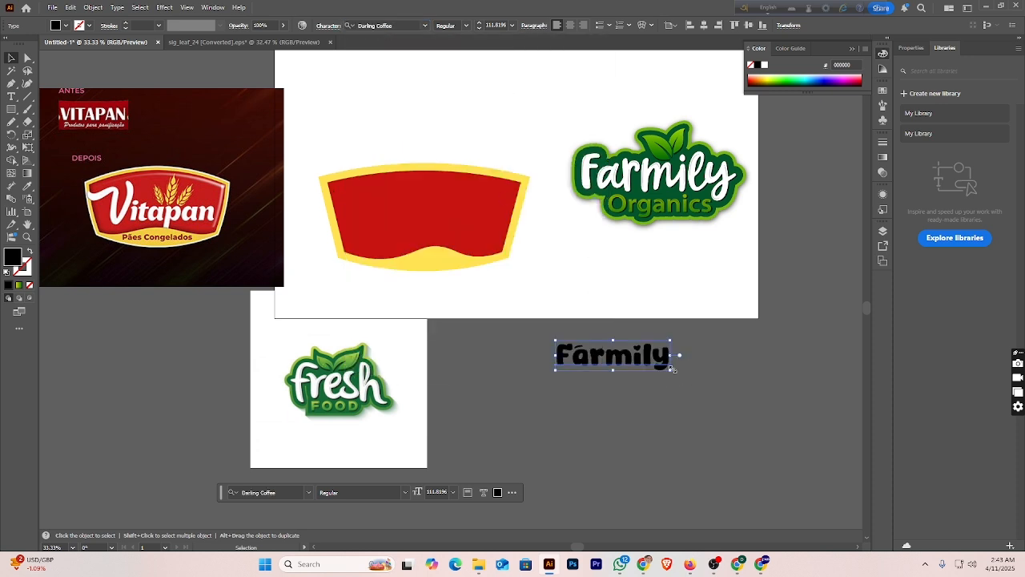
pyautogui.moveTo(672, 371); pyautogui.dragTo(647, 338)
# - Convert the "Farmily" text to outlines and ungroup it into separate letters
pyautogui.rightClick(639, 347)
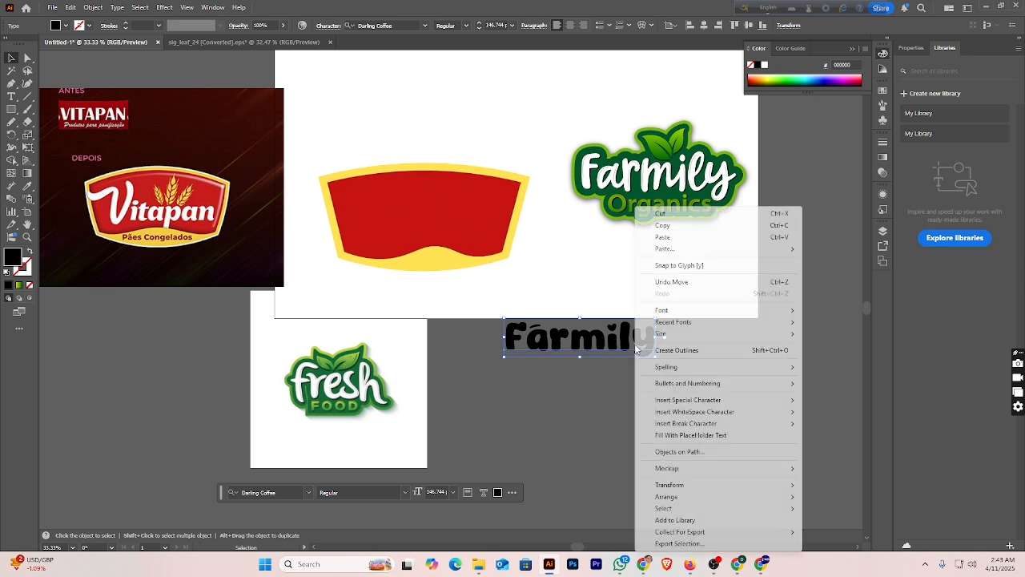
pyautogui.click(689, 412)
pyautogui.rightClick(506, 345)
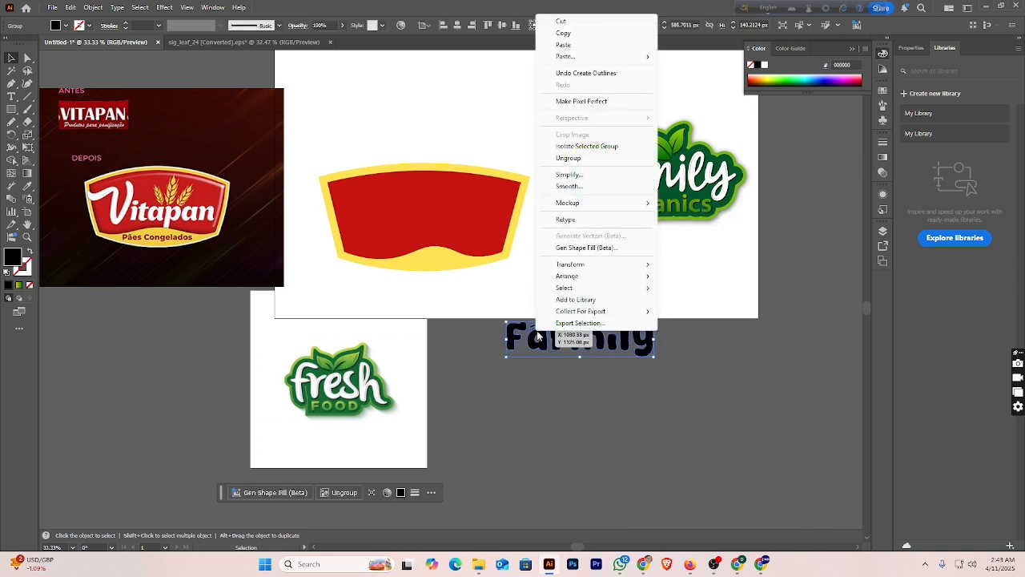
pyautogui.click(567, 157)
pyautogui.click(527, 370)
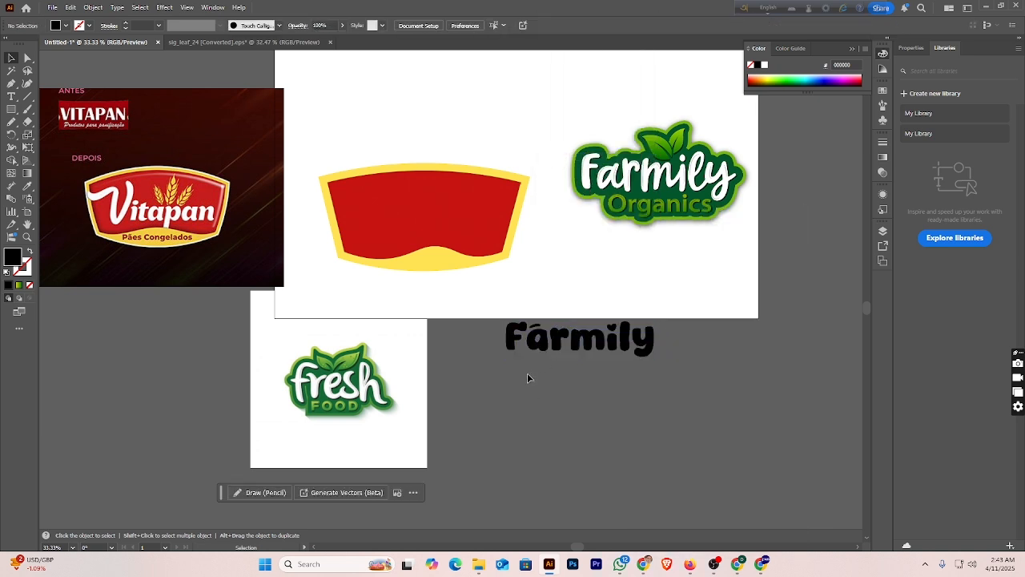
# - Enlarge the letter F to about 148 × 198 px and shift it slightly up and away from the other letters
pyautogui.click(513, 331)
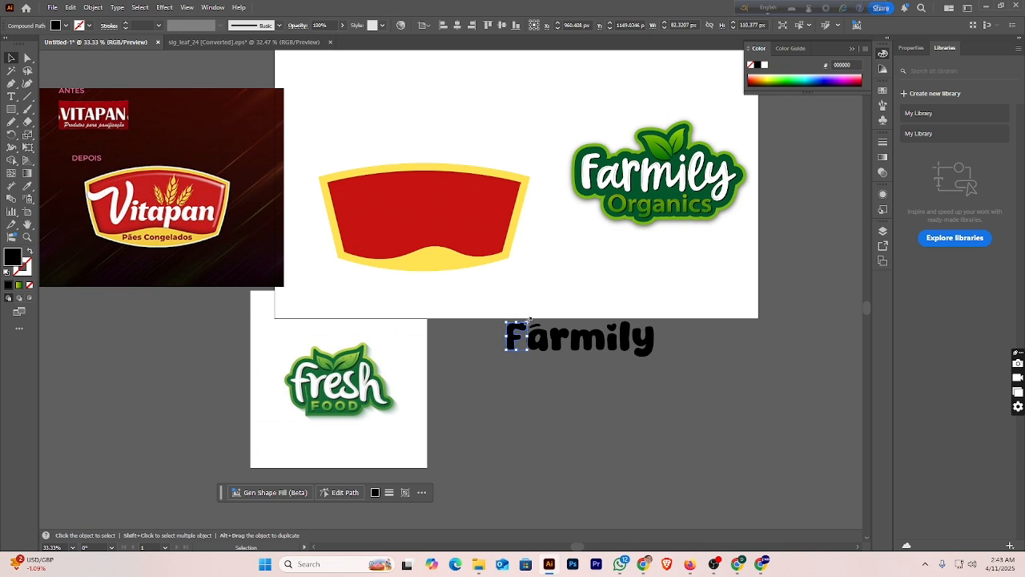
pyautogui.moveTo(530, 318)
pyautogui.mouseDown()
pyautogui.moveTo(525, 308)
pyautogui.moveTo(527, 318)
pyautogui.mouseUp()
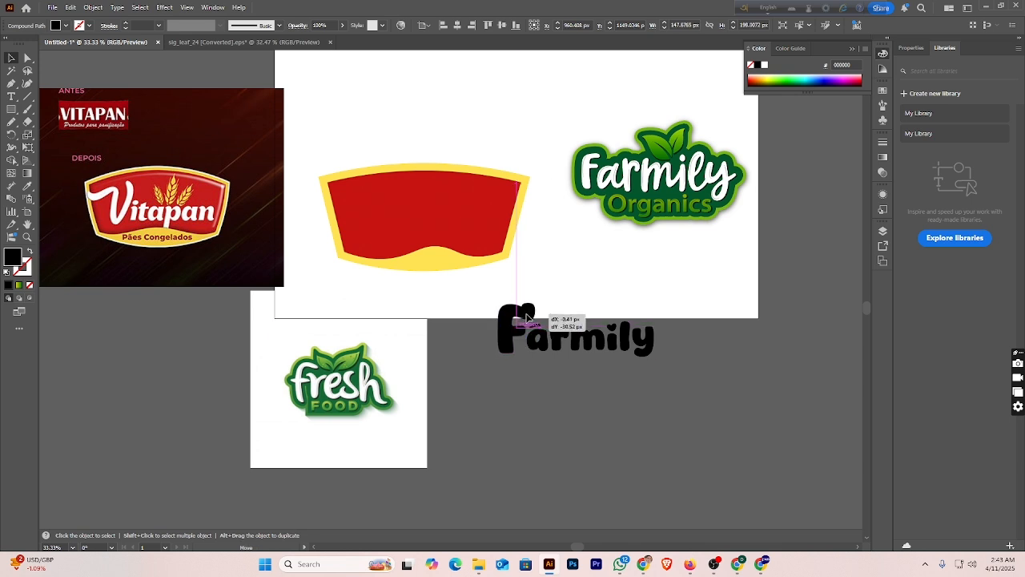
pyautogui.click(517, 386)
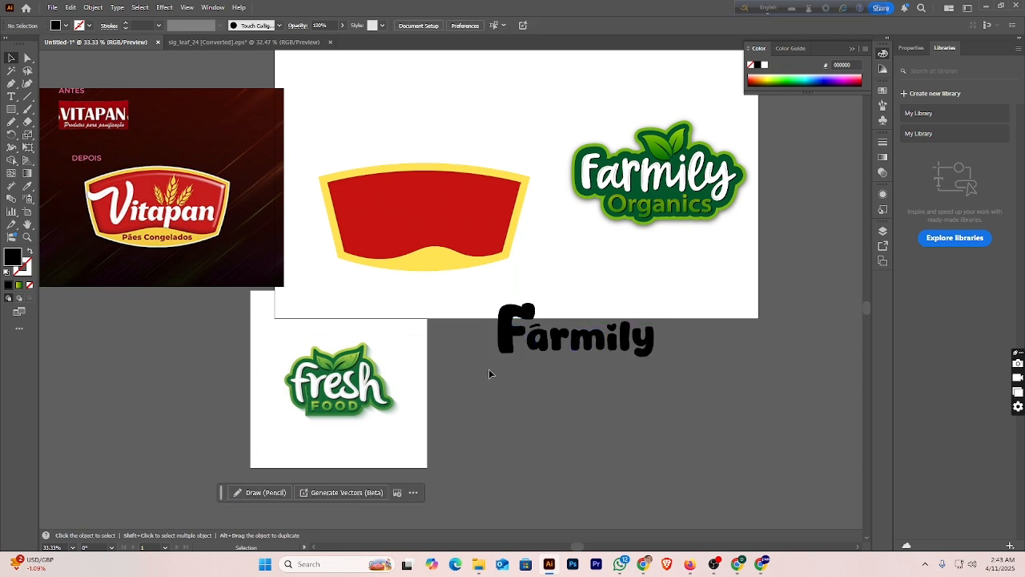
# - Move all the "Farmily" letters onto the red badge and group them
pyautogui.moveTo(651, 349); pyautogui.dragTo(496, 232)
pyautogui.rightClick(497, 232)
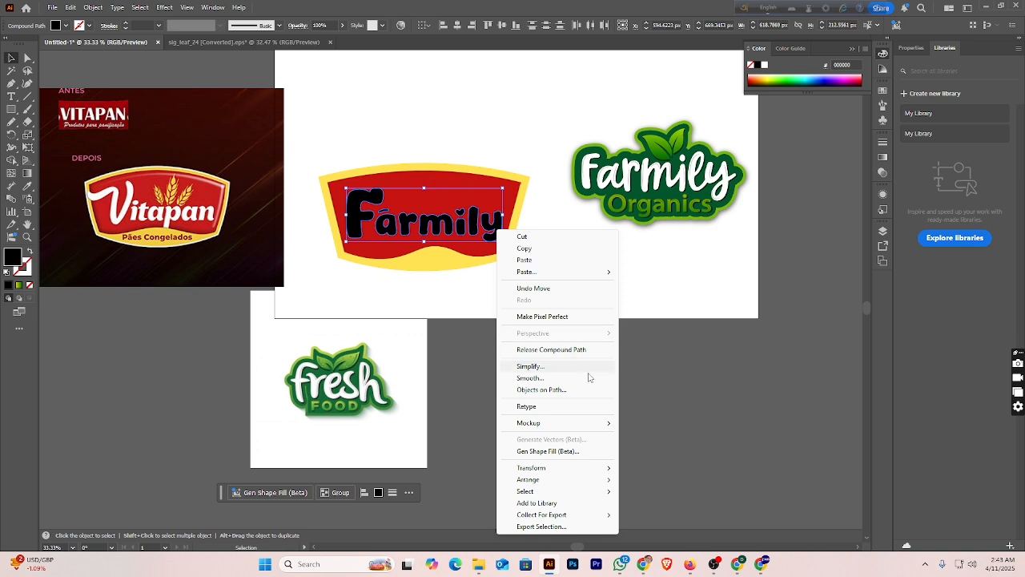
pyautogui.click(461, 230)
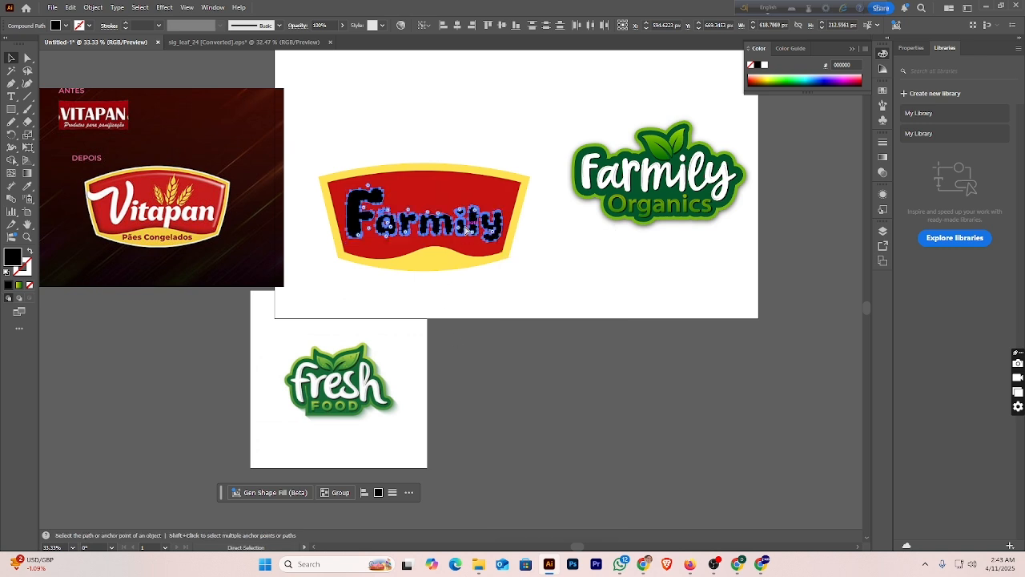
pyautogui.click(464, 229)
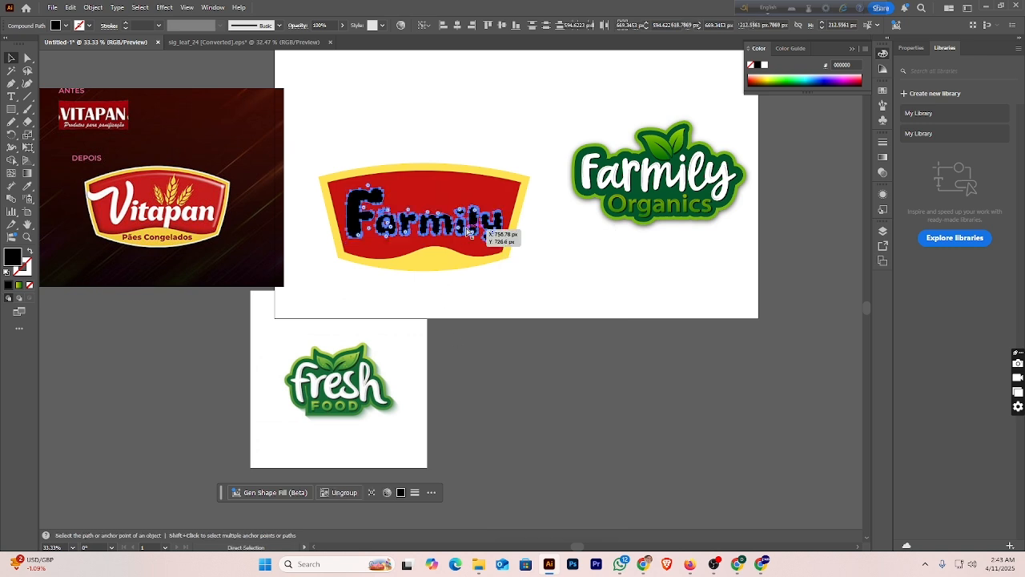
# - Fill the lettering with white sampled from the Vitapan wordmark and nudge it into place on the red shape
pyautogui.click(27, 186)
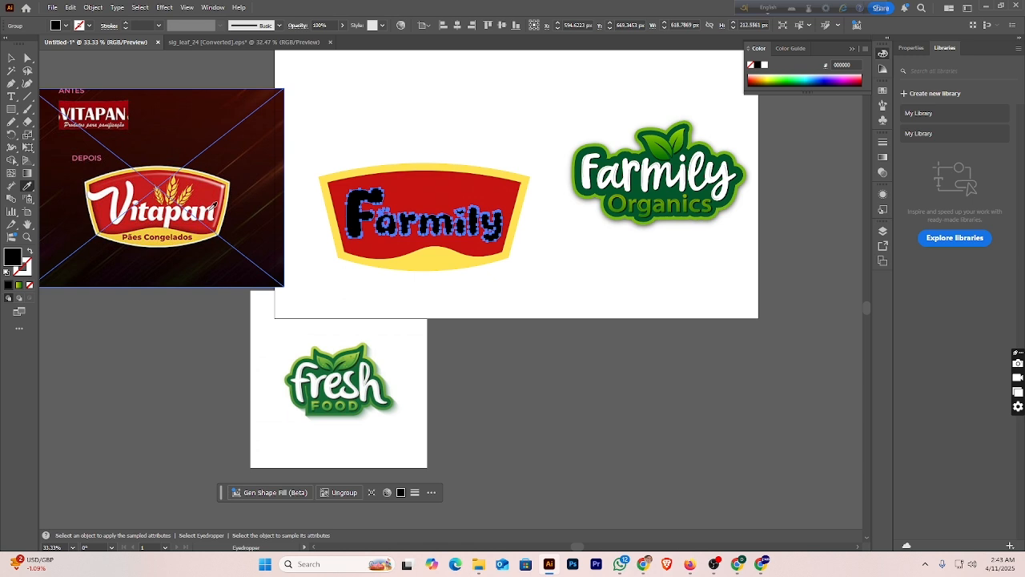
pyautogui.click(213, 207)
pyautogui.click(11, 57)
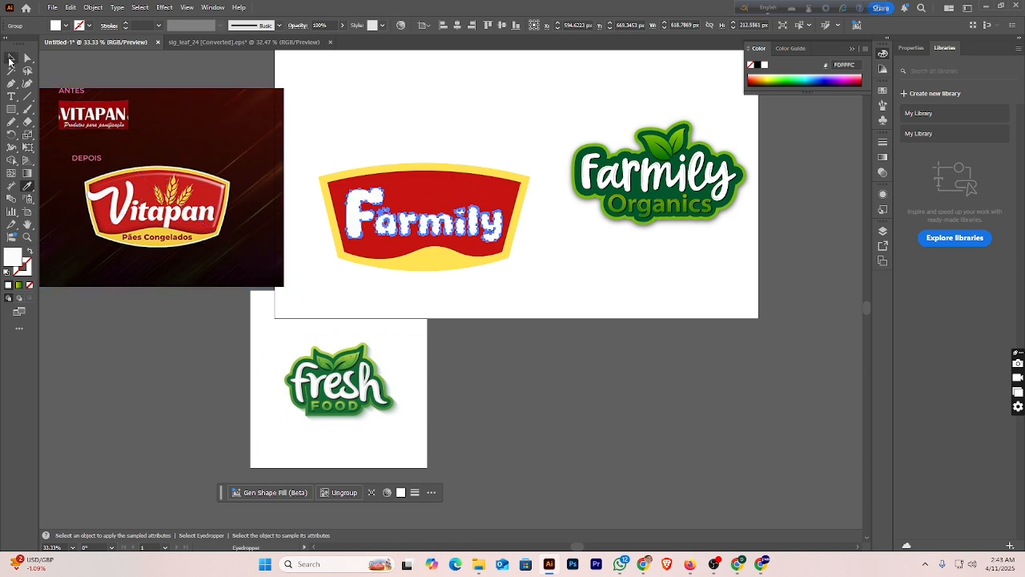
pyautogui.click(410, 118)
pyautogui.moveTo(495, 229); pyautogui.dragTo(498, 230)
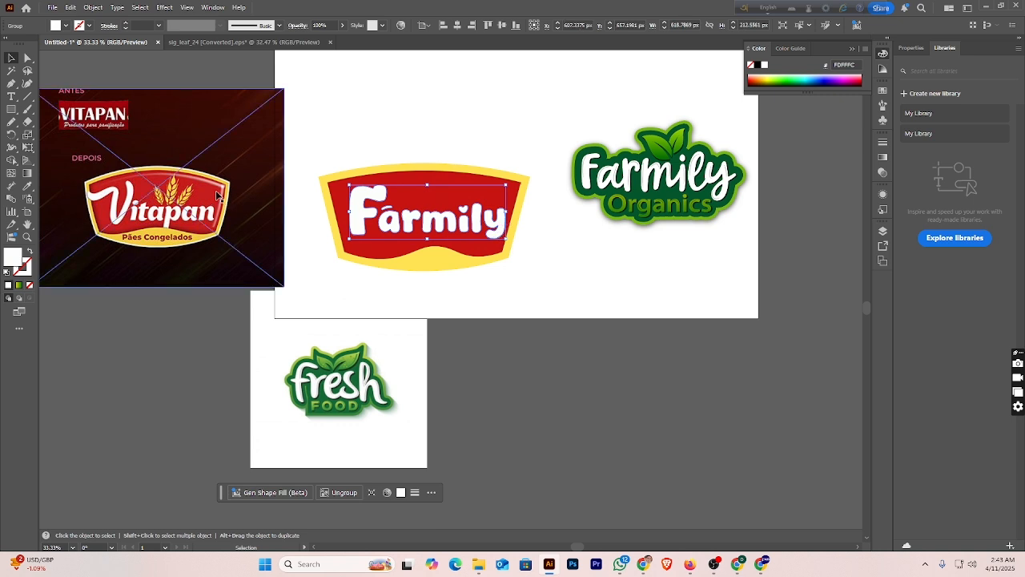
# - Give the yellow badge shape a white stroke with the Touch Calligraphic brush
pyautogui.click(529, 177)
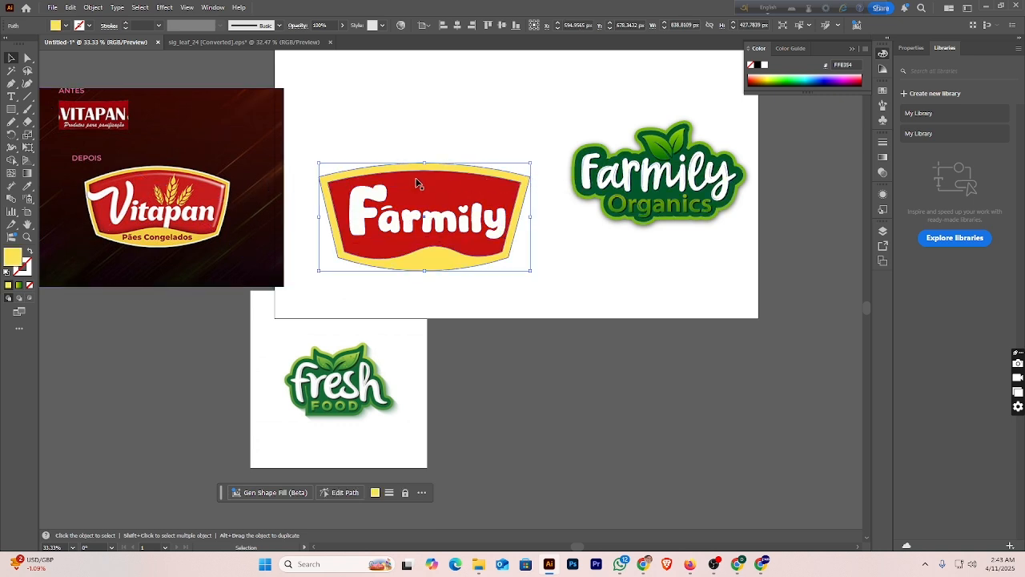
pyautogui.press('a')
pyautogui.press('v')
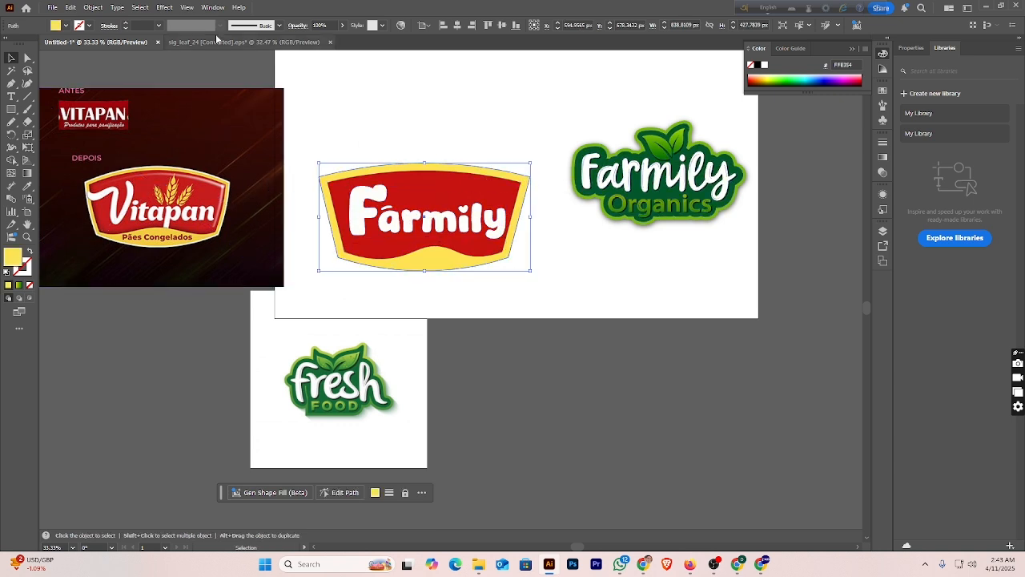
pyautogui.click(280, 26)
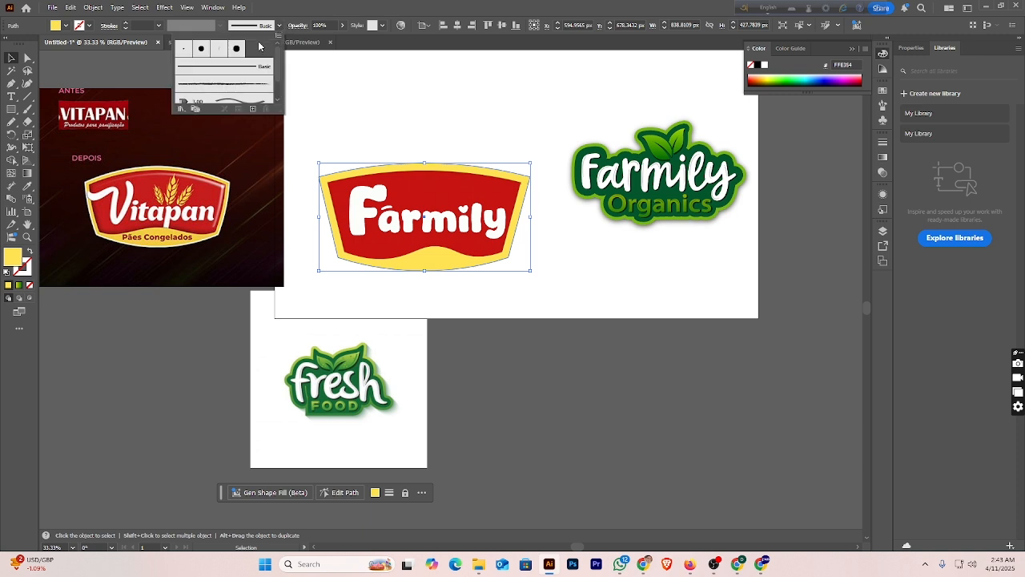
pyautogui.click(238, 49)
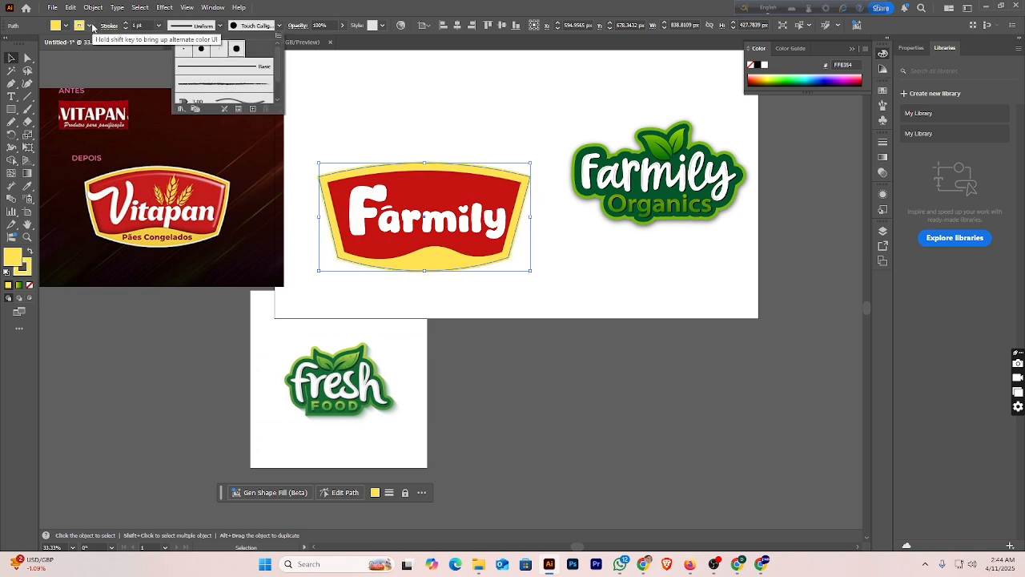
pyautogui.click(89, 27)
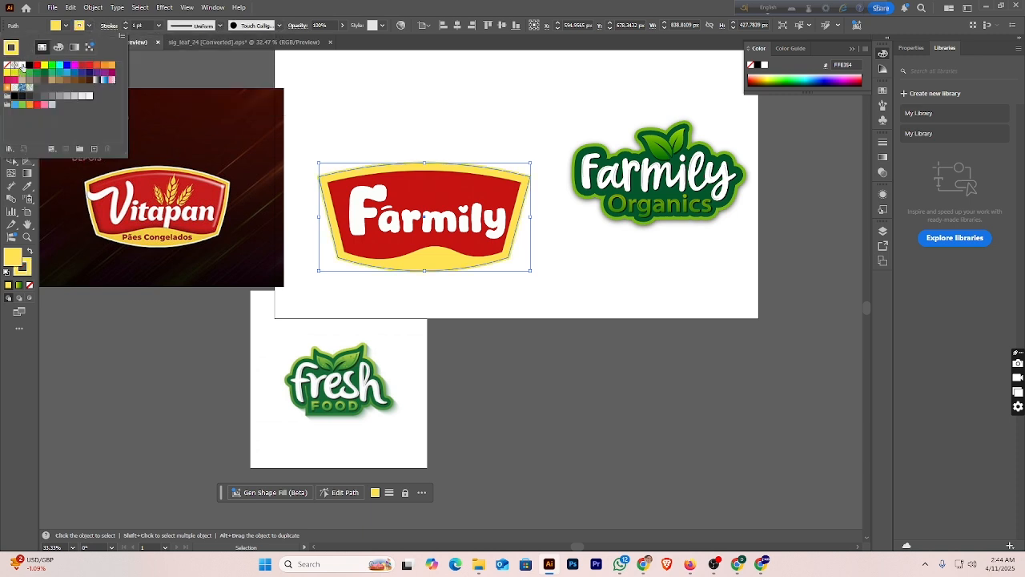
pyautogui.click(332, 99)
# - Move the complete Farmily badge off the artboard onto the grey canvas below the Farmily Organics logo
pyautogui.moveTo(337, 102); pyautogui.dragTo(494, 279)
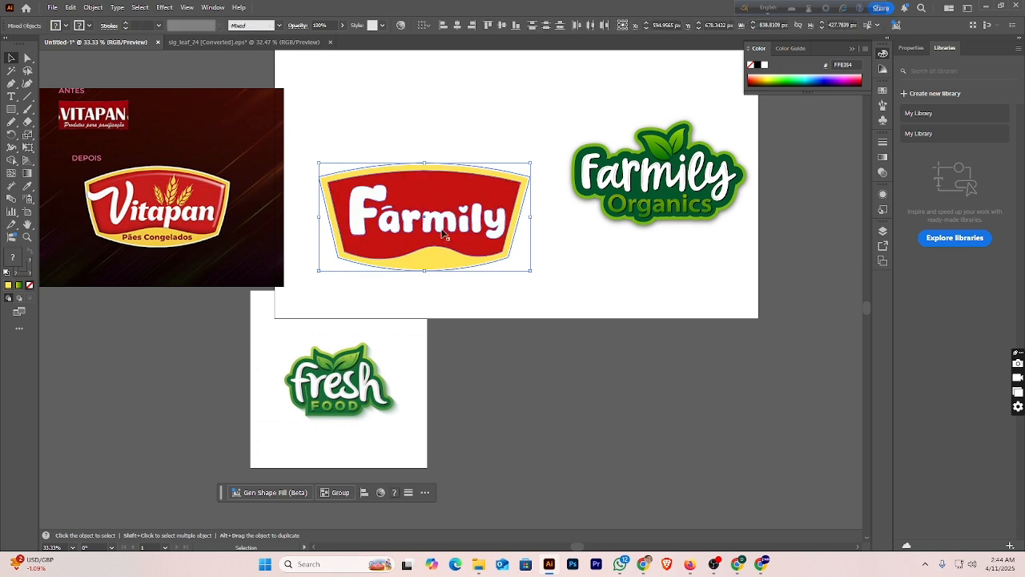
pyautogui.moveTo(443, 232); pyautogui.dragTo(650, 424)
pyautogui.click(774, 404)
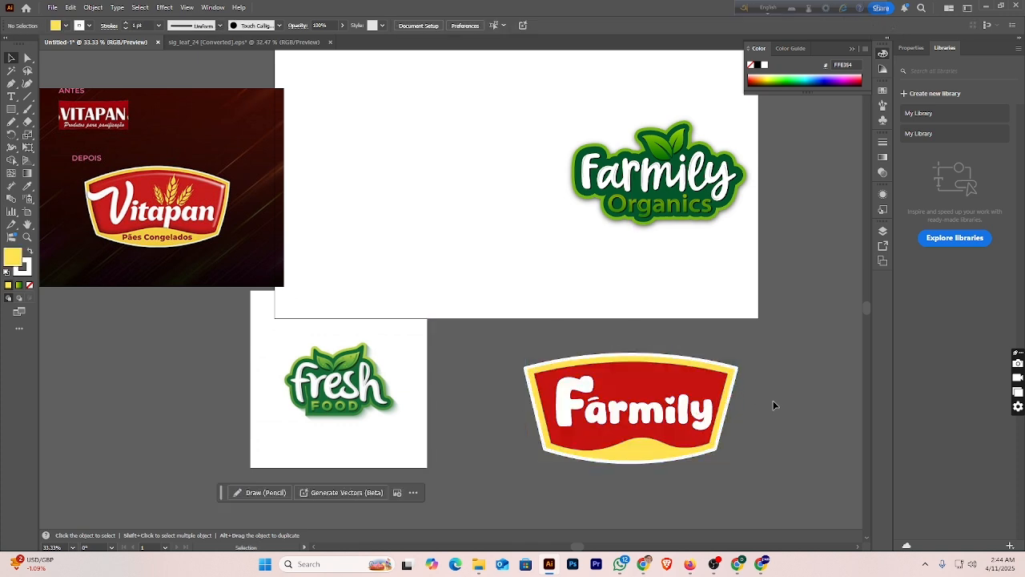
# - Reduce the white stroke around the yellow shape to 0.5 pt and deselect it
pyautogui.click(739, 370)
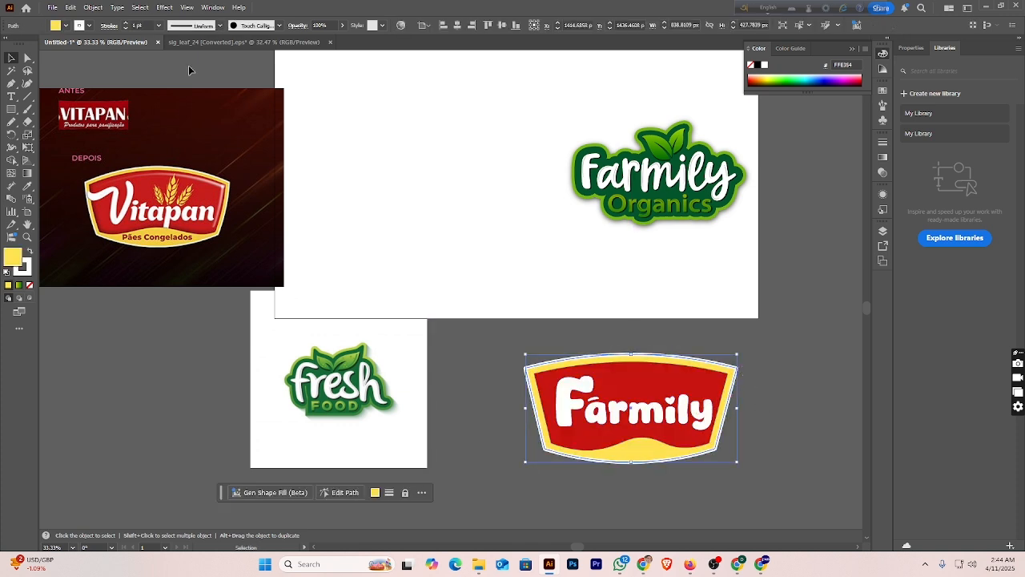
pyautogui.click(125, 29)
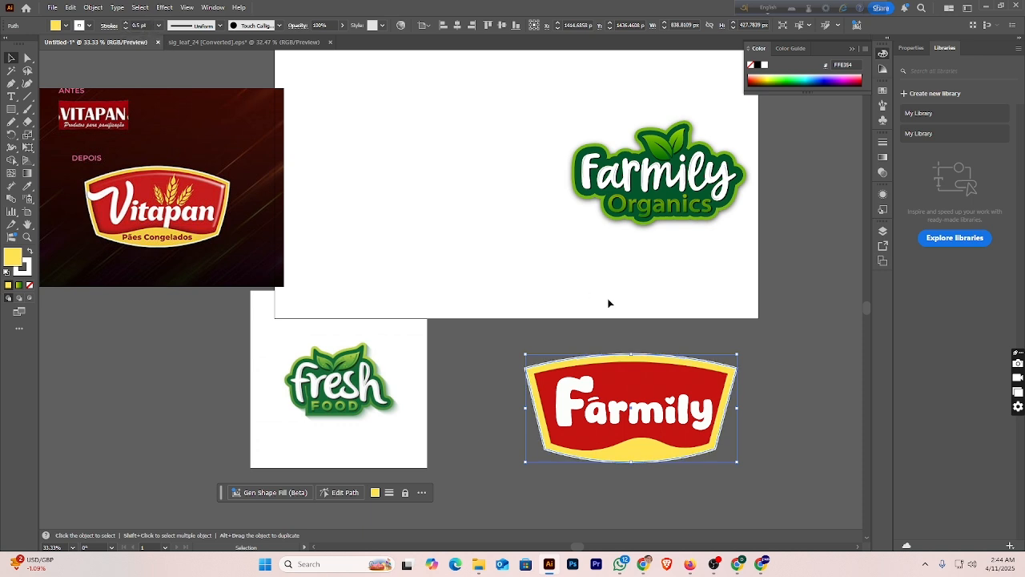
pyautogui.click(611, 332)
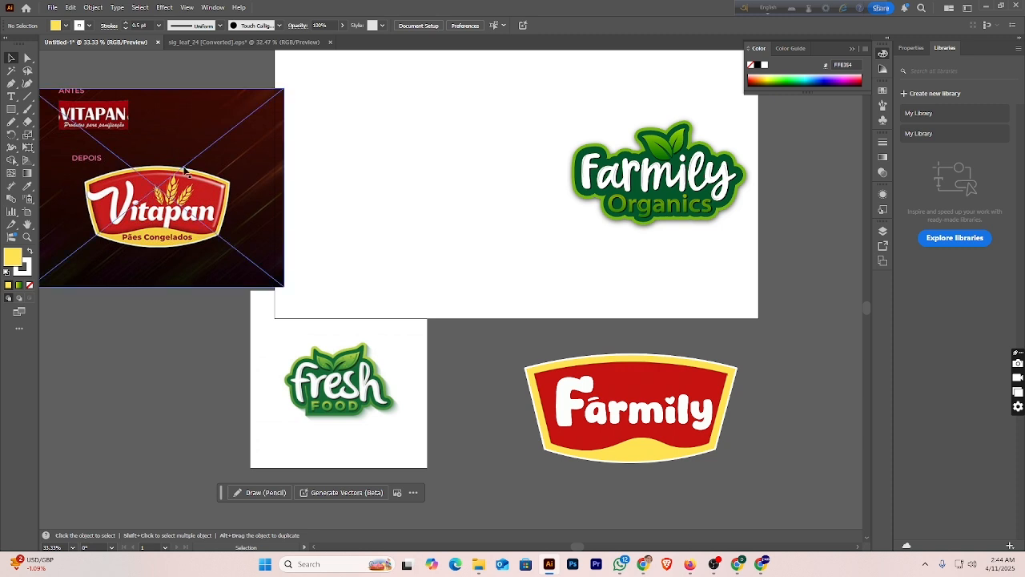
pyautogui.click(12, 83)
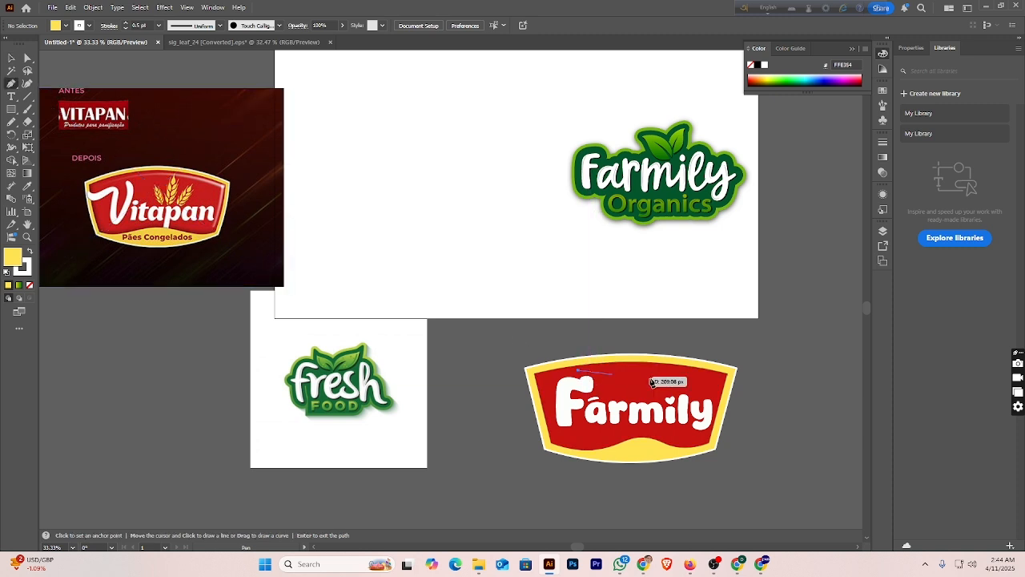
pyautogui.click(579, 370)
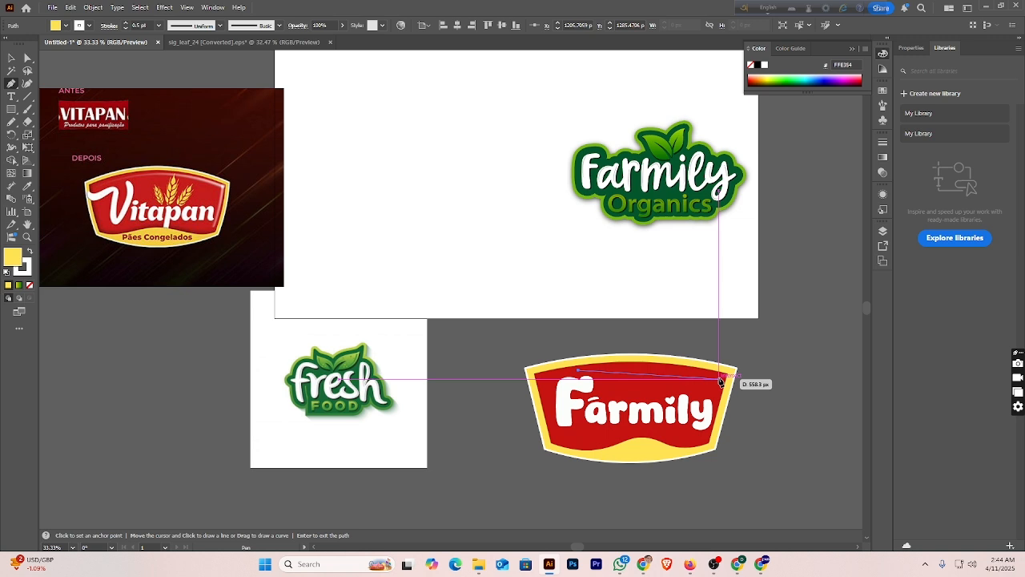
pyautogui.hotkey('ctrl', 'z')
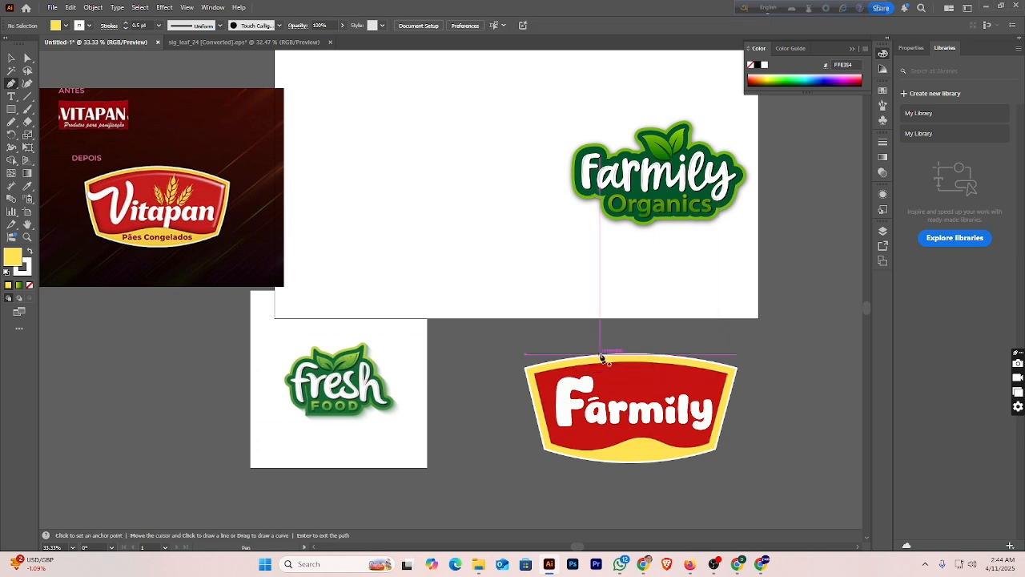
pyautogui.click(28, 58)
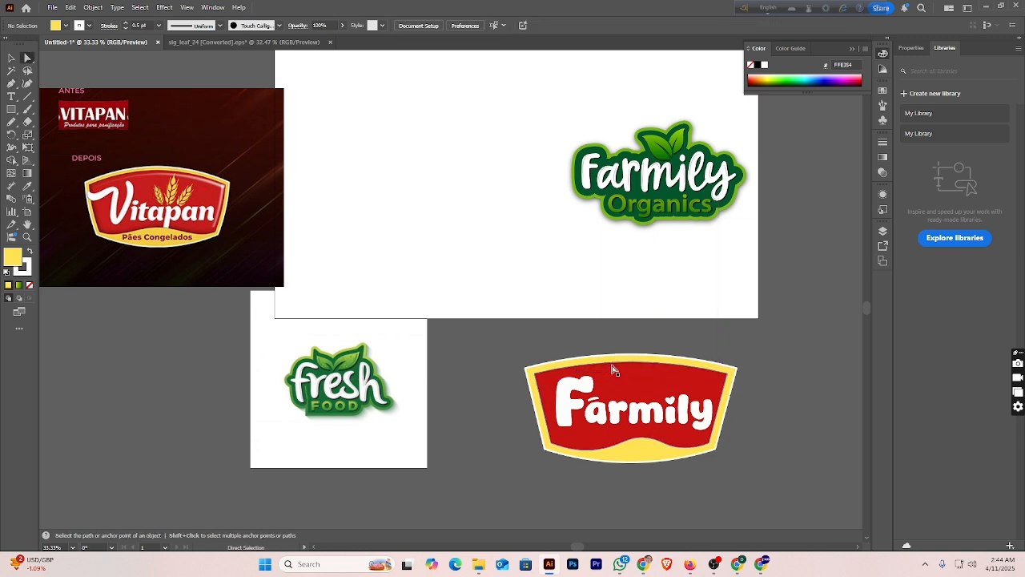
pyautogui.click(615, 368)
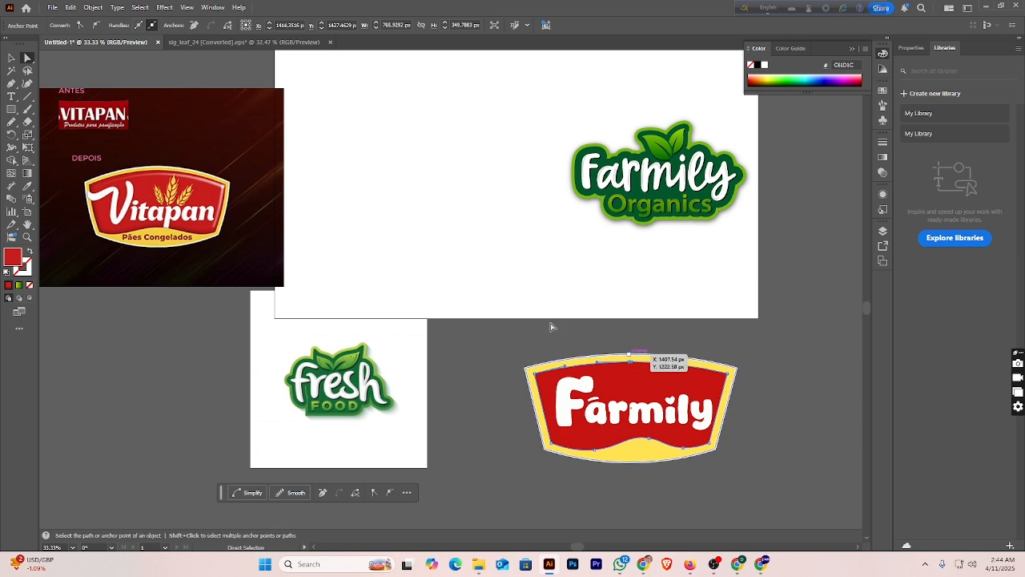
pyautogui.click(11, 58)
pyautogui.click(735, 349)
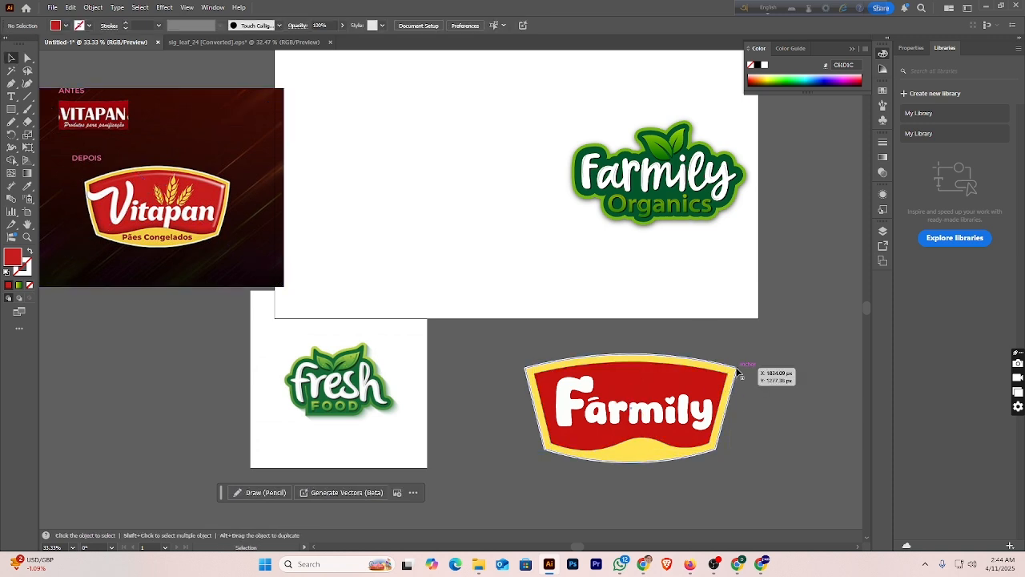
pyautogui.click(734, 382)
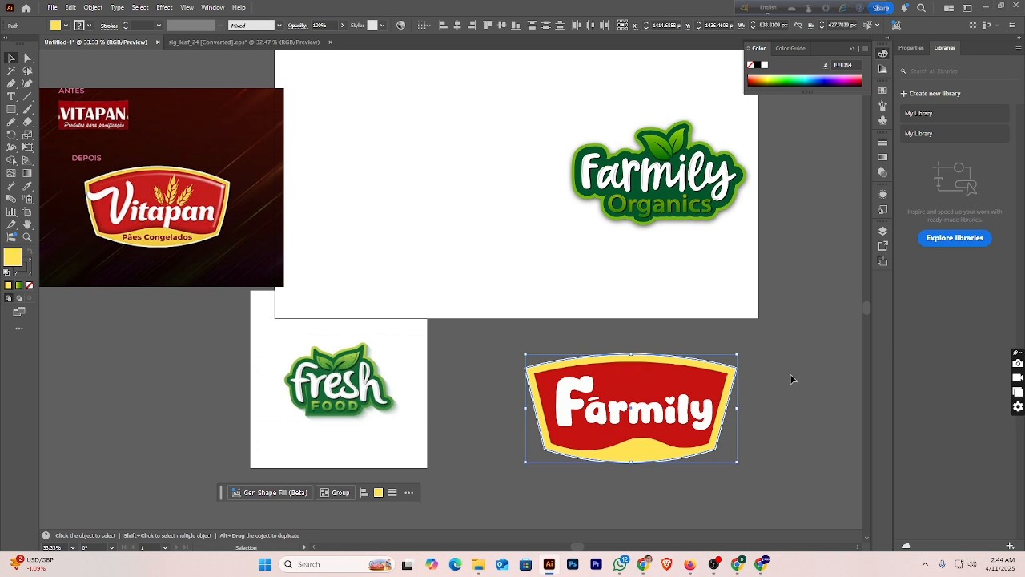
pyautogui.press('a')
pyautogui.click(798, 392)
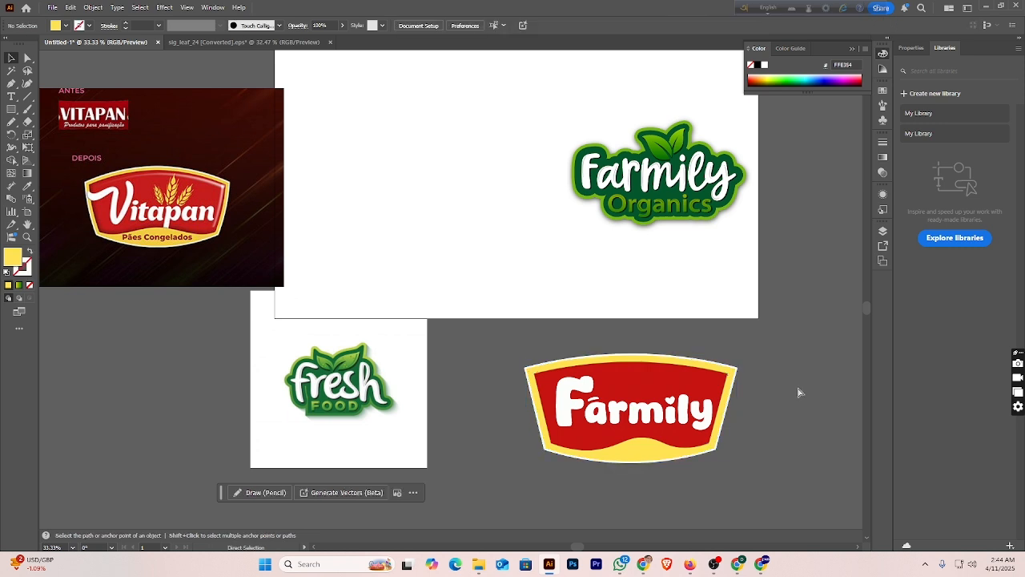
pyautogui.click(717, 426)
pyautogui.click(724, 430)
pyautogui.press('v')
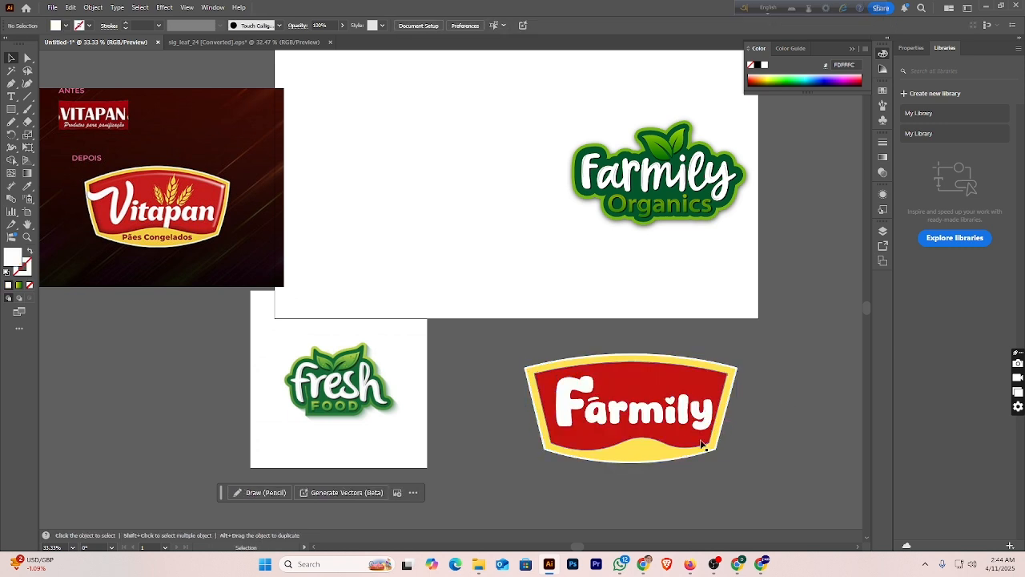
# - Duplicate the red badge shape in place and set the copy's fill to None
pyautogui.click(699, 446)
pyautogui.moveTo(694, 448); pyautogui.dragTo(752, 398)
pyautogui.press('a')
pyautogui.hotkey('ctrl', 'z')
pyautogui.press('v')
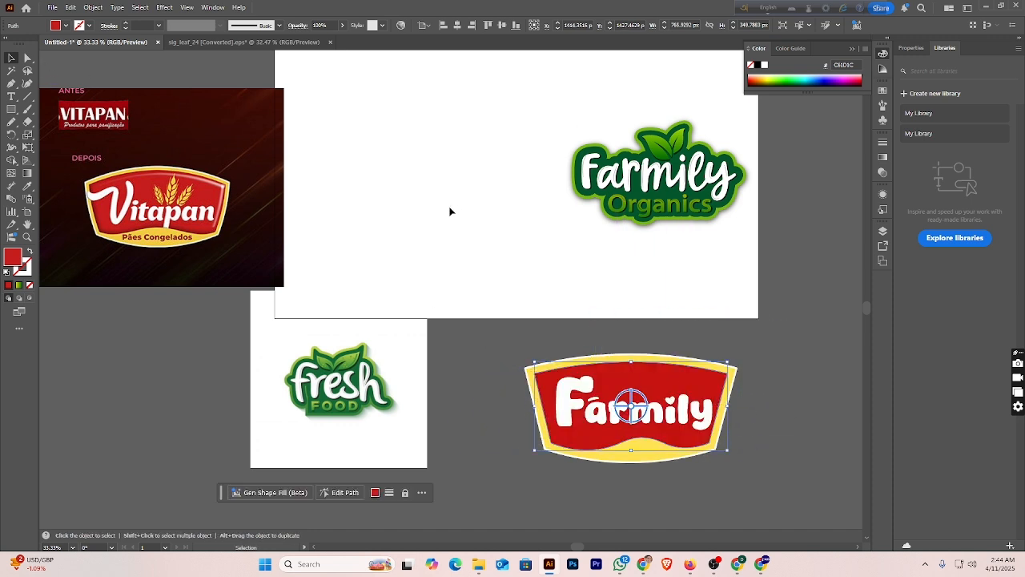
pyautogui.press('a')
pyautogui.press('v')
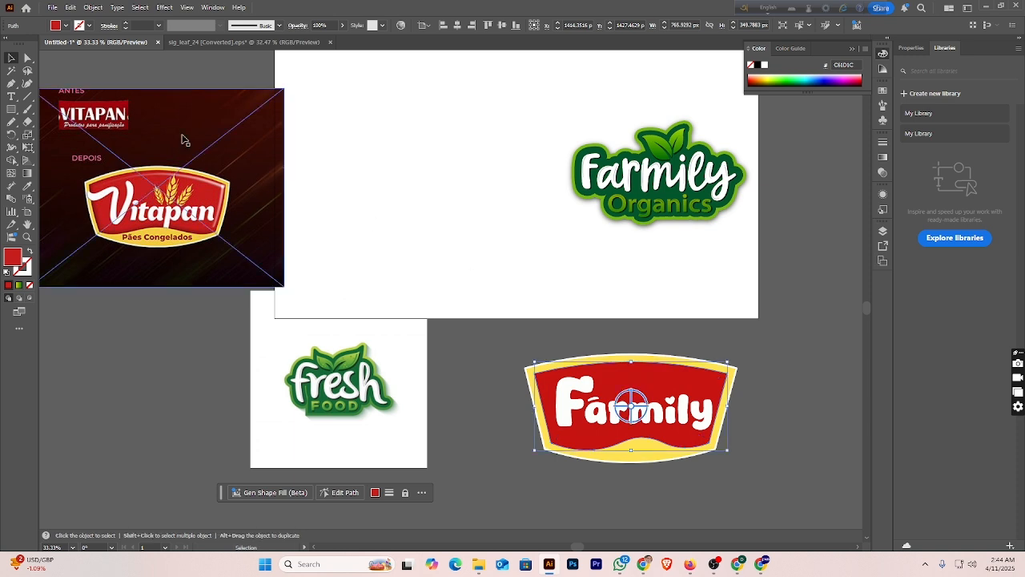
pyautogui.click(66, 26)
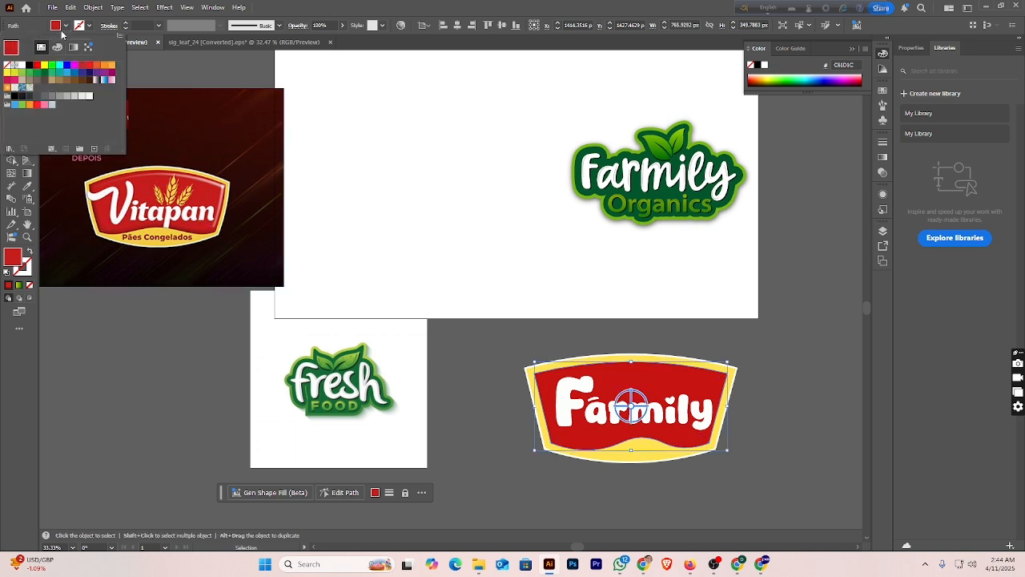
pyautogui.click(65, 28)
pyautogui.click(767, 432)
pyautogui.click(664, 389)
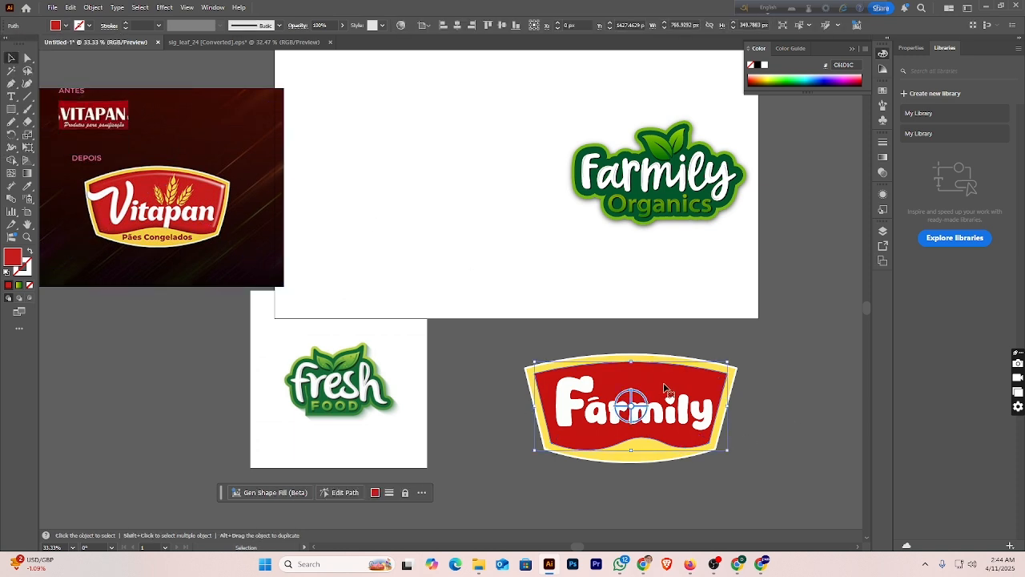
pyautogui.press('a')
pyautogui.hotkey('ctrl', 'shift', 'a')
pyautogui.press('v')
pyautogui.click(665, 387)
pyautogui.click(67, 27)
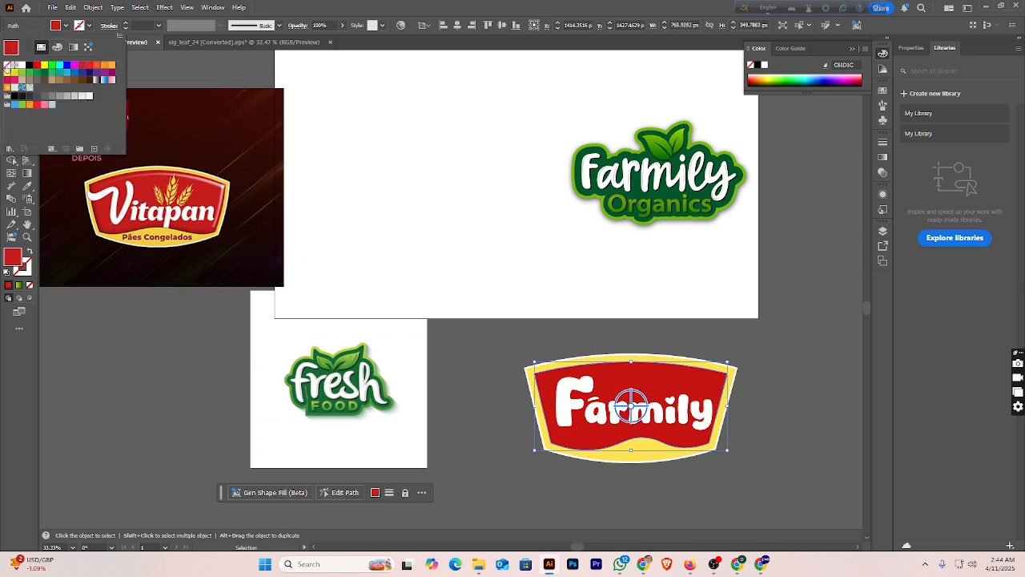
pyautogui.click(7, 65)
pyautogui.click(542, 297)
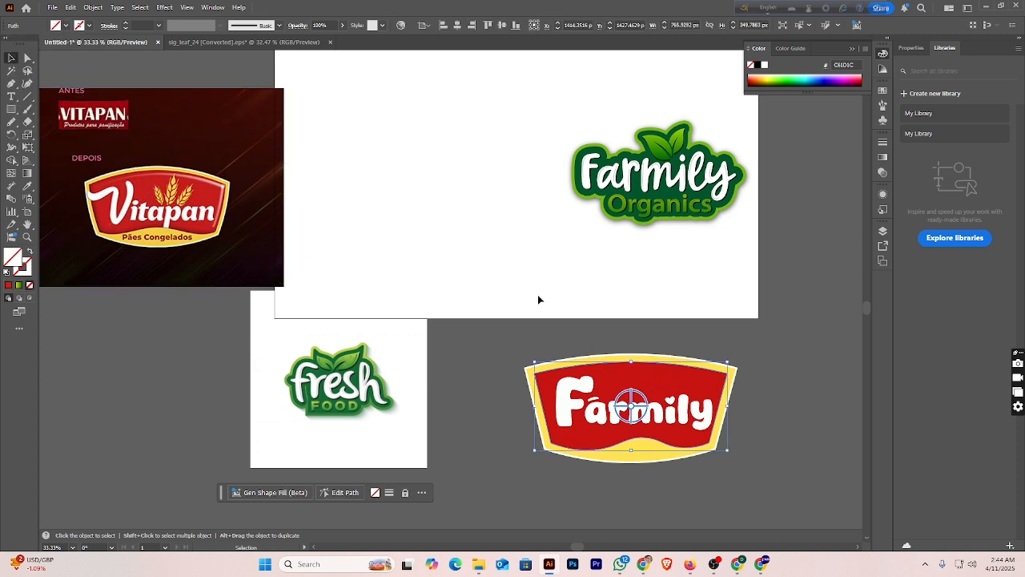
# - Delete the anchor points forming the wavy bottom edge of the unfilled copy
pyautogui.click(27, 61)
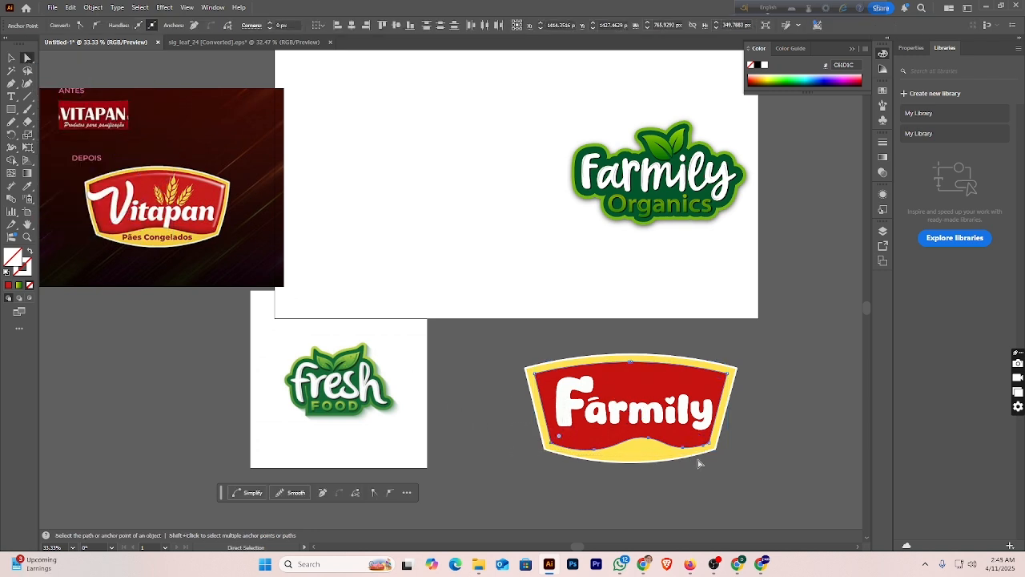
pyautogui.click(703, 460)
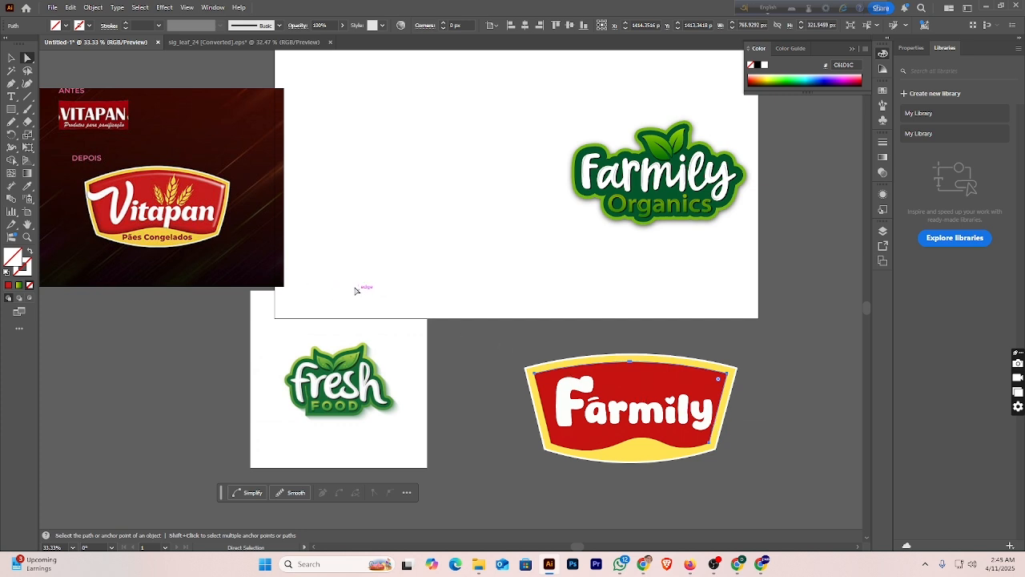
# - Give the open, unfilled path a white 6 pt stroke
pyautogui.click(125, 27)
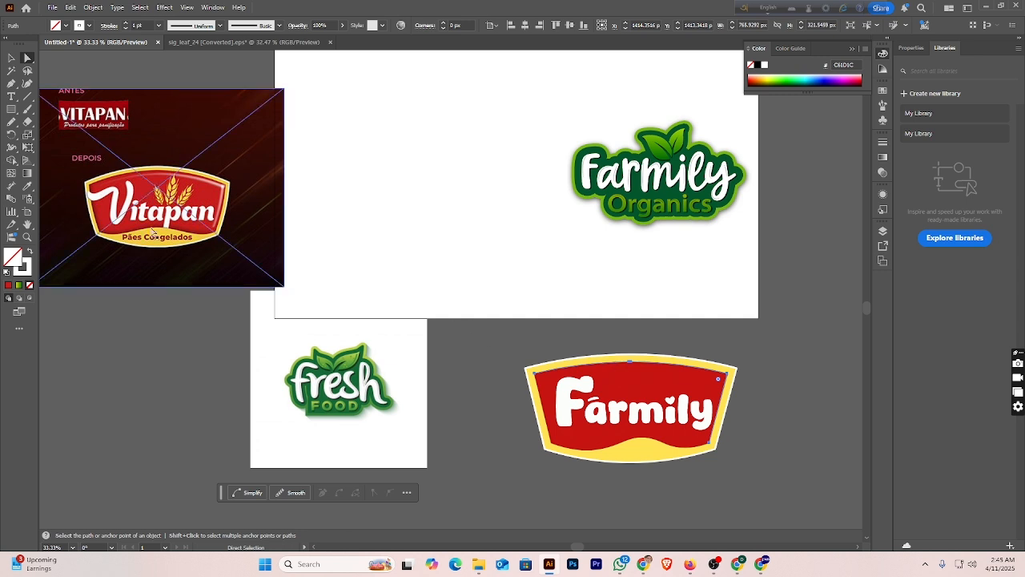
pyautogui.click(11, 57)
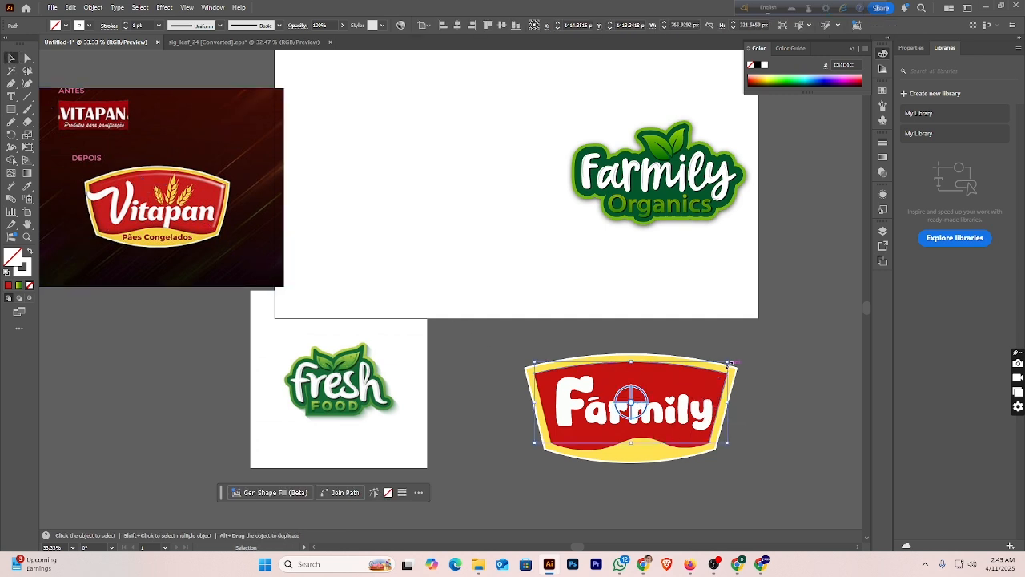
pyautogui.moveTo(730, 360); pyautogui.dragTo(752, 363)
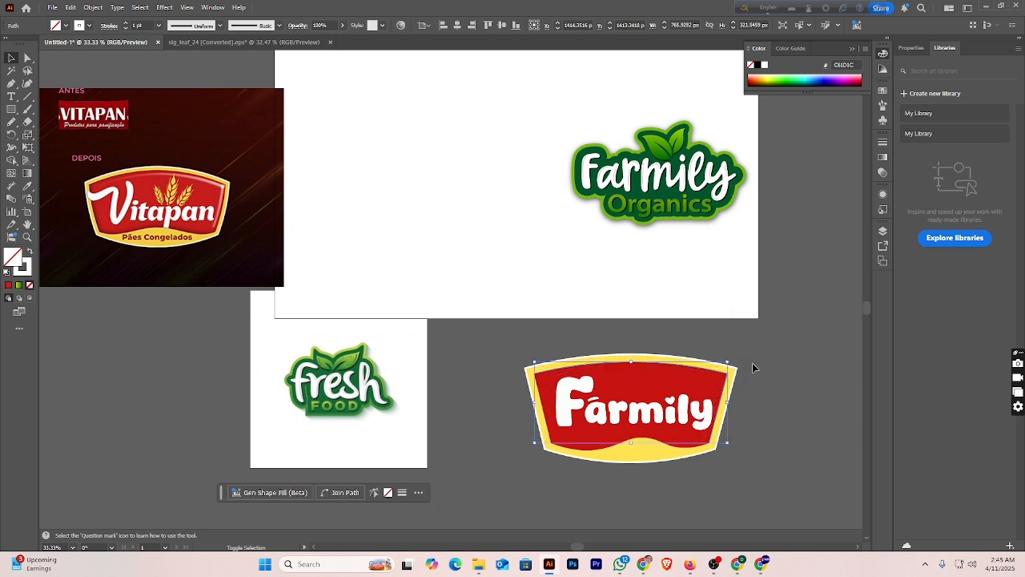
pyautogui.click(630, 407)
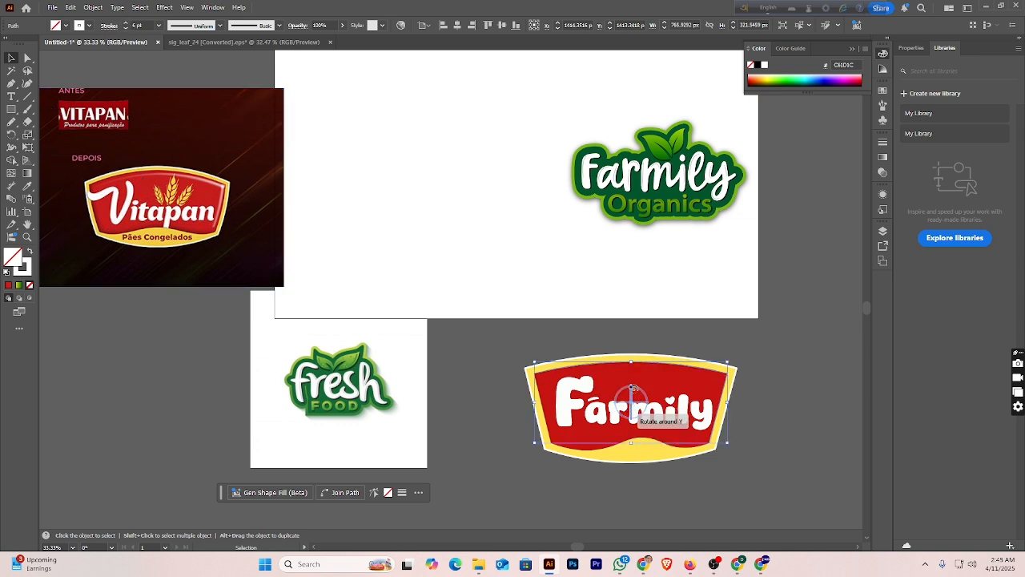
pyautogui.click(629, 407)
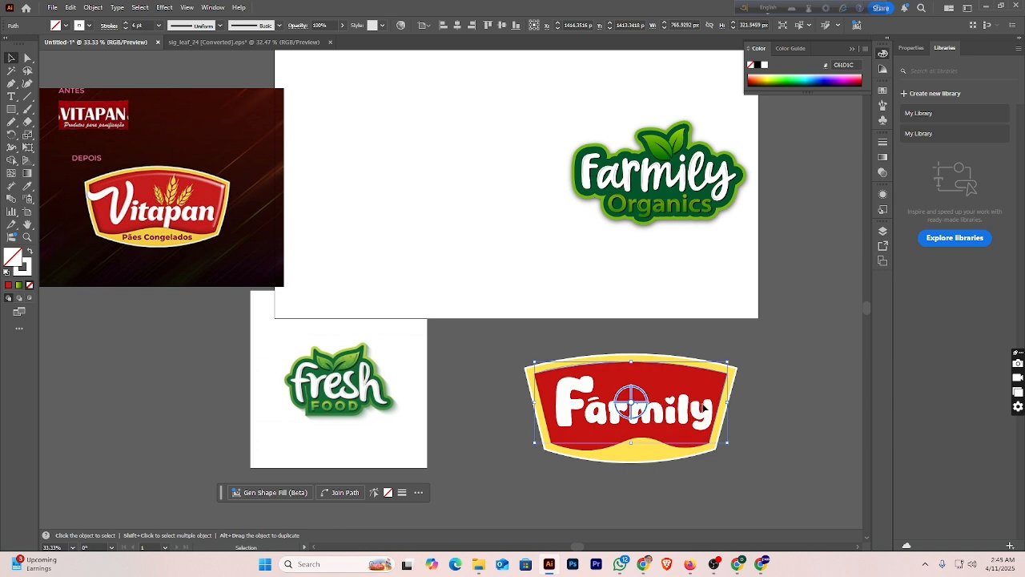
# - Nudge the white-stroked open path left and down in small increments across the red shape
pyautogui.press('Left')
pyautogui.press('Left')
pyautogui.press('Left')
pyautogui.press('Left')
pyautogui.press('Left')
pyautogui.press('Left')
pyautogui.press('Left')
pyautogui.press('Left')
pyautogui.press('Left')
pyautogui.press('Left')
pyautogui.press('Left')
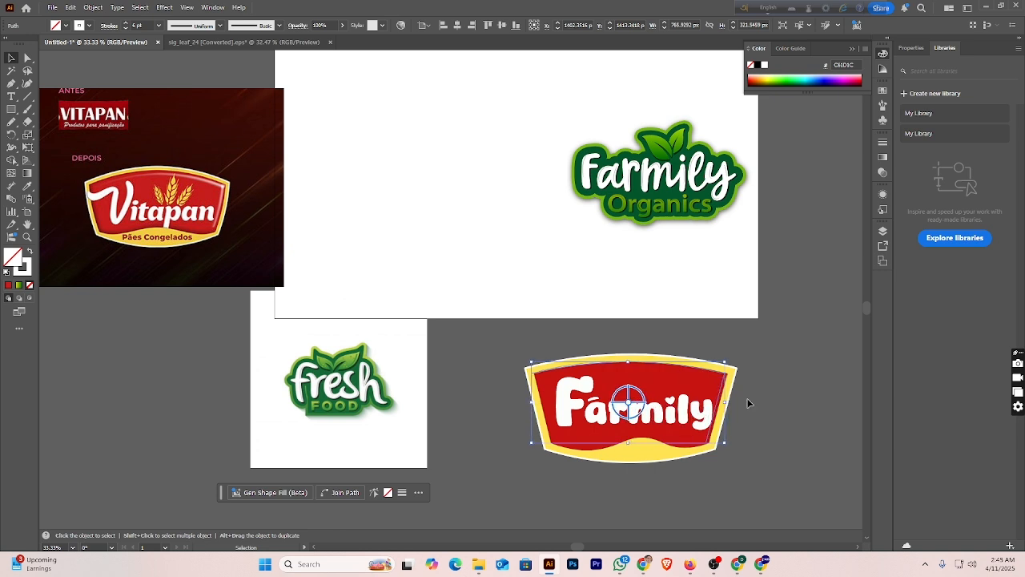
pyautogui.press('Down')
pyautogui.press('Down')
pyautogui.press('Down')
pyautogui.press('Down')
pyautogui.press('Down')
pyautogui.press('Down')
pyautogui.press('Down')
pyautogui.press('Down')
pyautogui.press('Down')
pyautogui.press('Down')
pyautogui.press('Down')
pyautogui.press('Down')
pyautogui.press('Down')
pyautogui.press('Down')
pyautogui.press('Down')
pyautogui.press('Down')
pyautogui.press('Down')
pyautogui.press('Down')
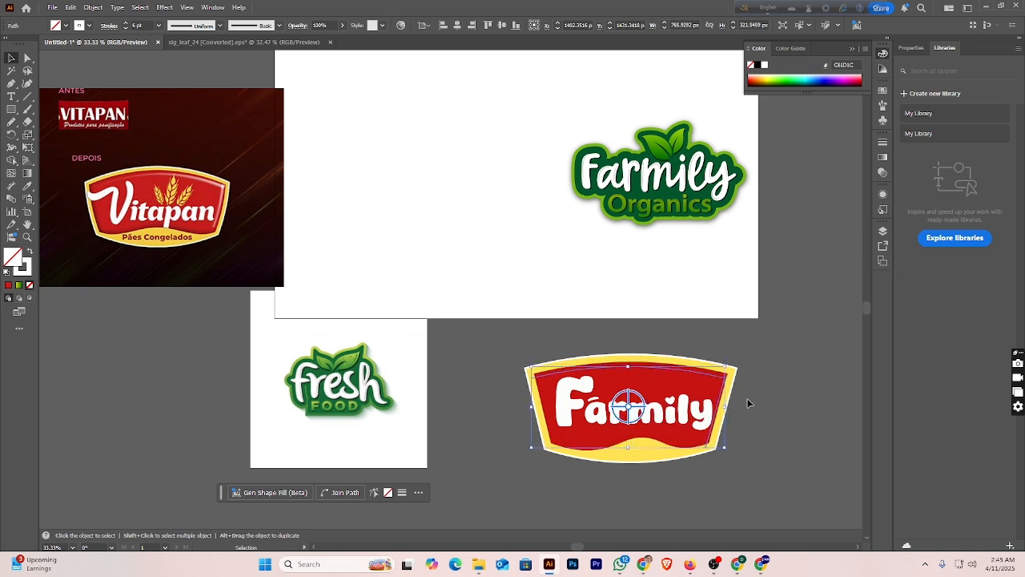
pyautogui.press('Left')
pyautogui.press('Left')
pyautogui.press('Left')
pyautogui.press('Left')
pyautogui.press('Left')
pyautogui.press('Left')
pyautogui.press('Left')
pyautogui.press('Left')
pyautogui.press('Left')
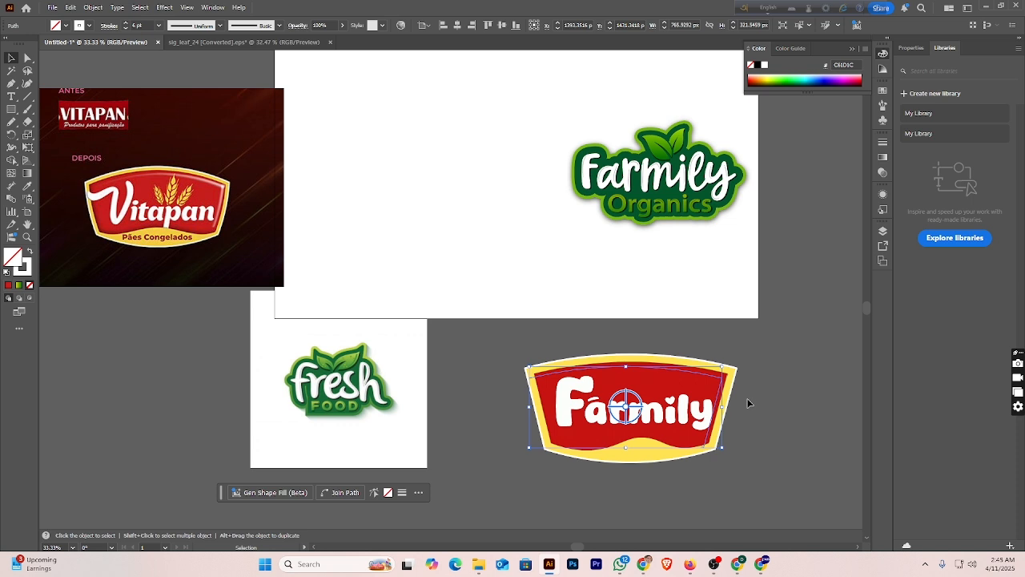
pyautogui.press('Up')
pyautogui.press('Left')
pyautogui.press('Left')
pyautogui.press('Left')
pyautogui.press('Left')
pyautogui.press('Left')
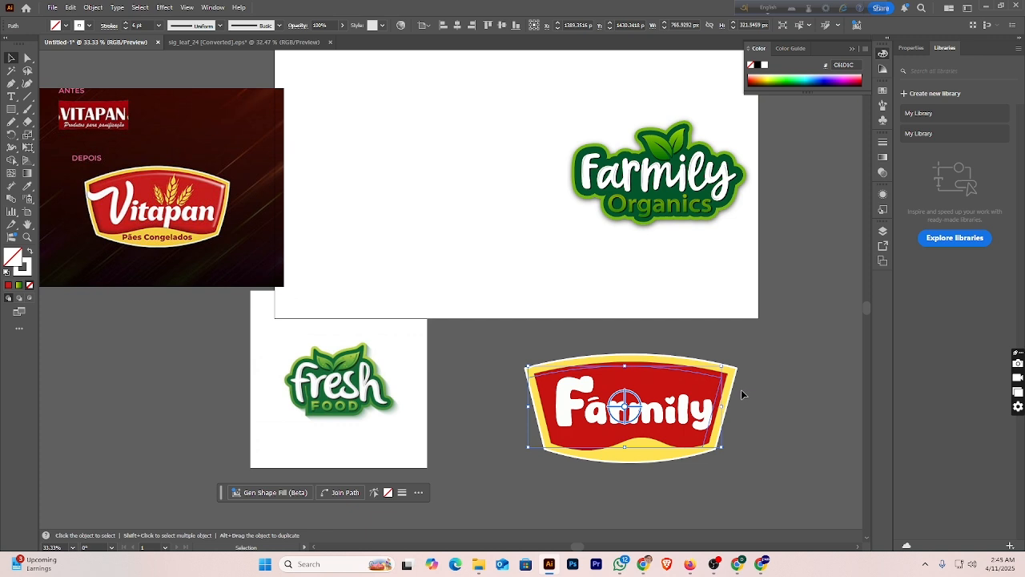
# - Undo the nudges and the white stroke on the open path, keeping its wavy bottom edge removed
pyautogui.press('a')
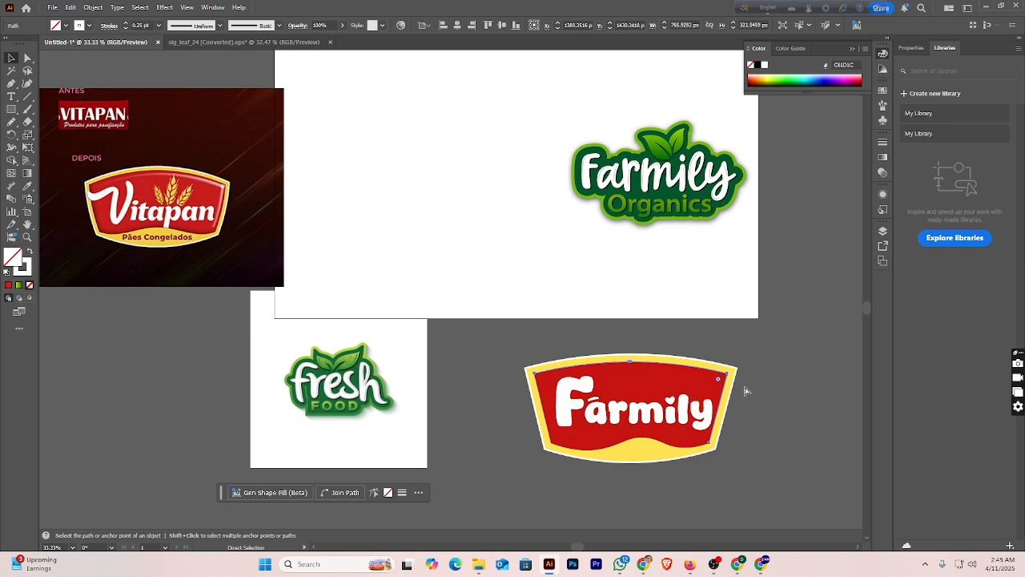
pyautogui.press('v')
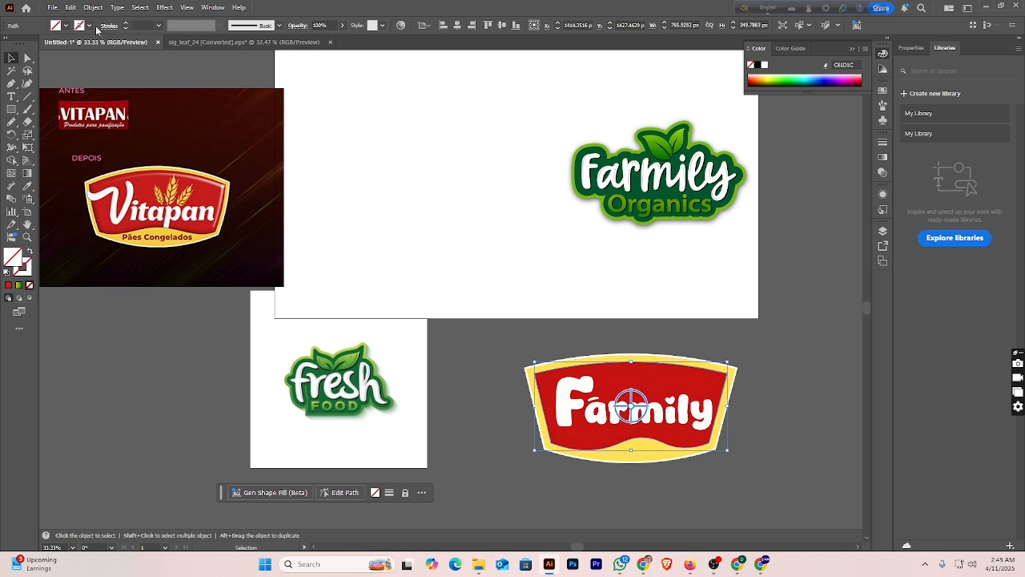
pyautogui.click(71, 7)
pyautogui.click(80, 16)
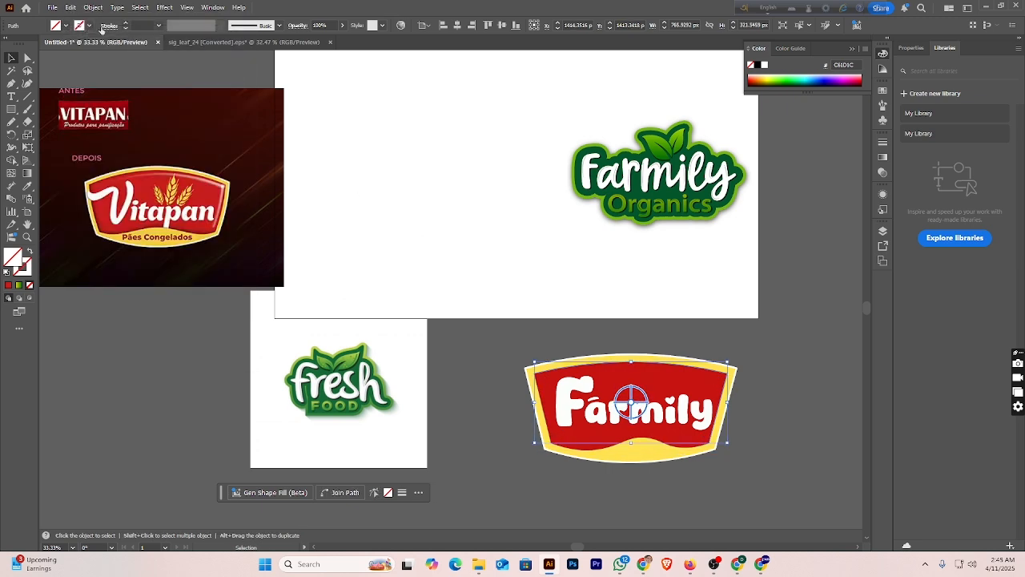
# - Offset the open path by -20 px with Miter joins and a miter limit of 4, and select the resulting outline
pyautogui.click(90, 7)
pyautogui.moveTo(200, 303)
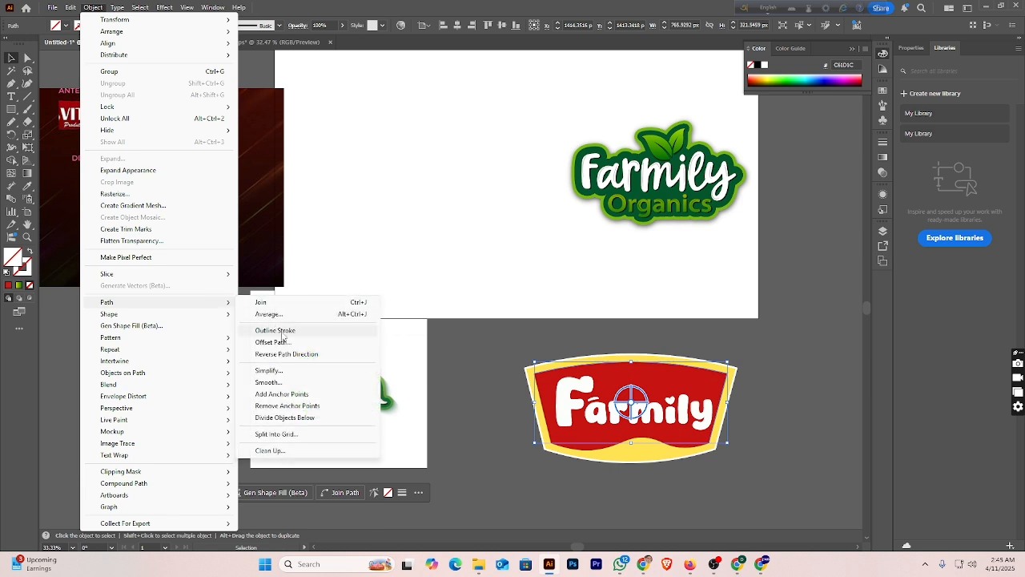
pyautogui.click(271, 342)
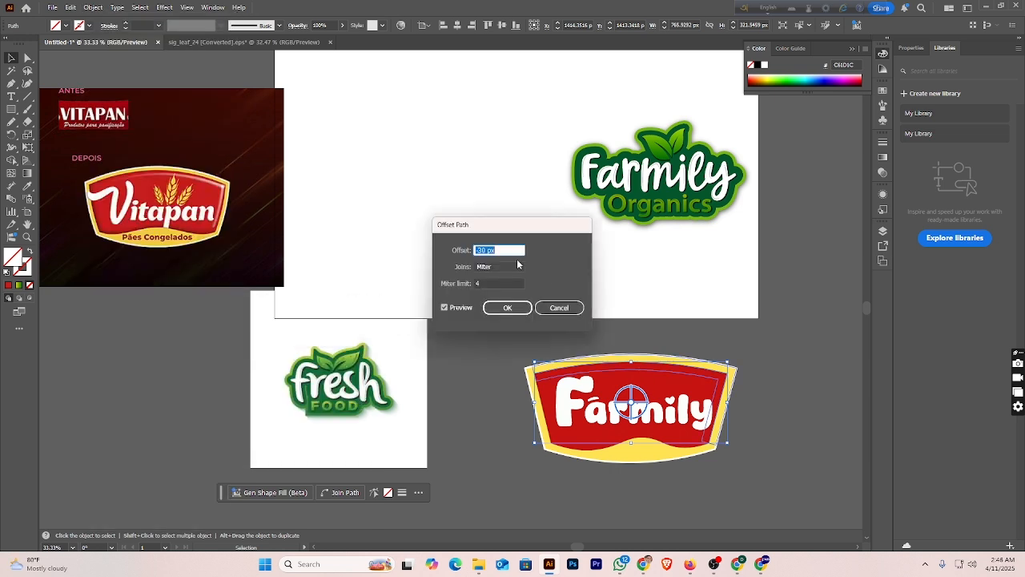
pyautogui.write('3')
pyautogui.write('2')
pyautogui.click(458, 310)
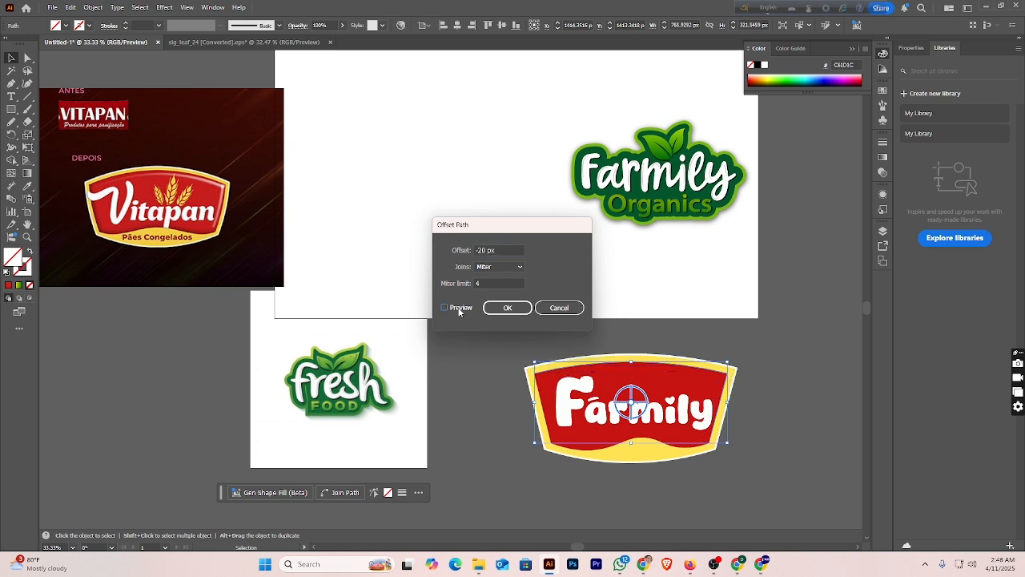
pyautogui.click(459, 311)
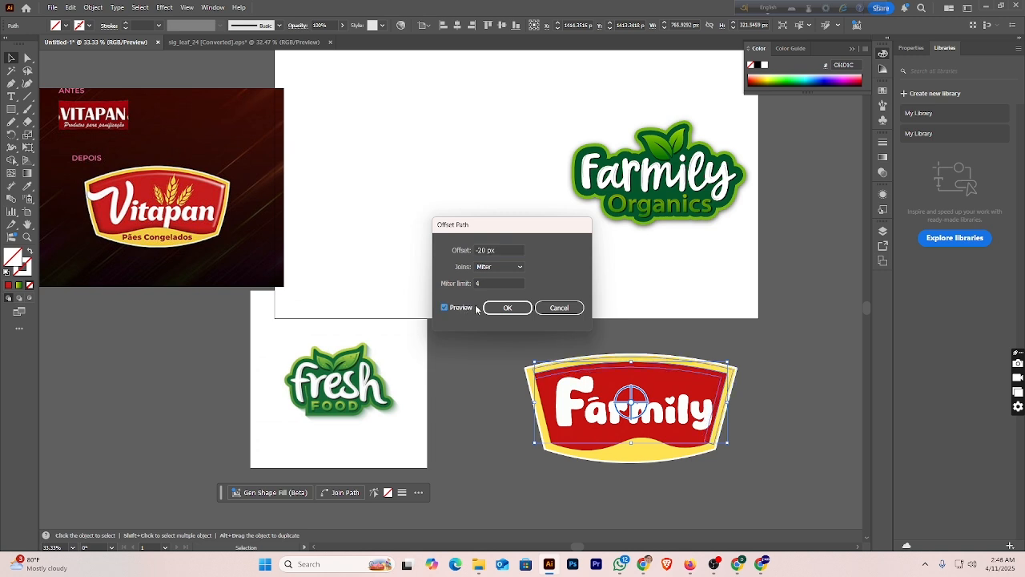
pyautogui.click(518, 309)
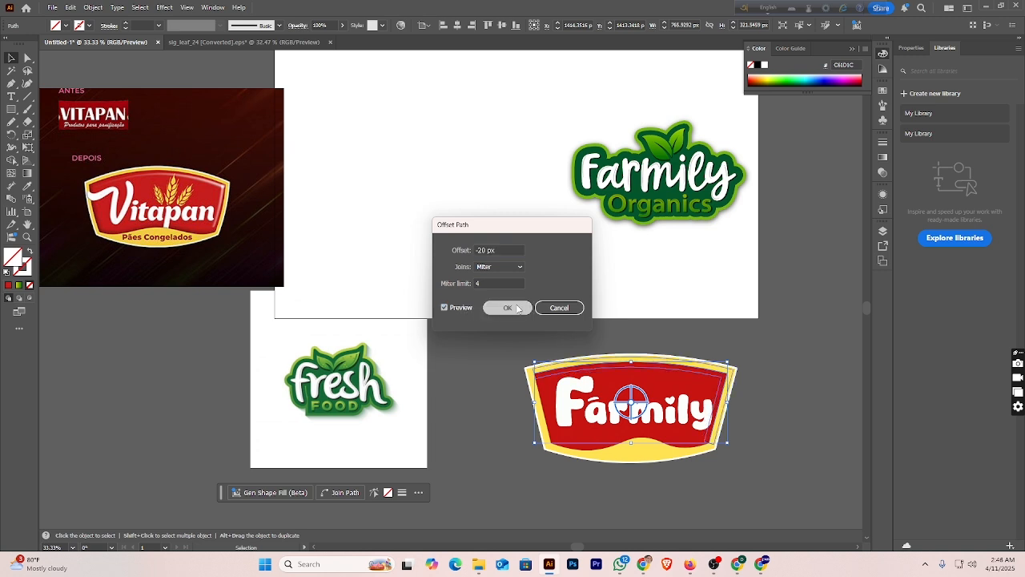
pyautogui.click(808, 337)
pyautogui.click(734, 373)
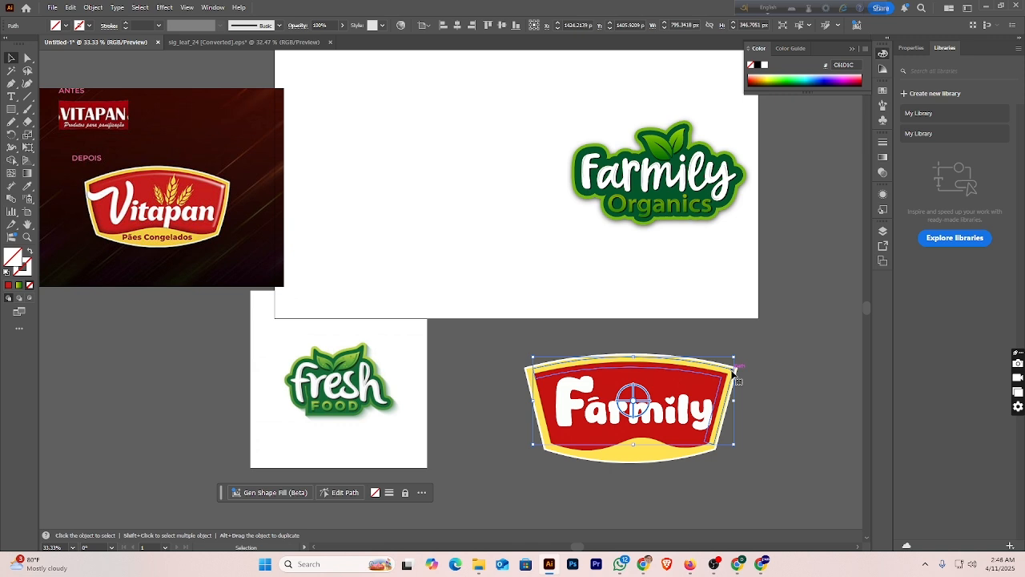
pyautogui.rightClick(735, 374)
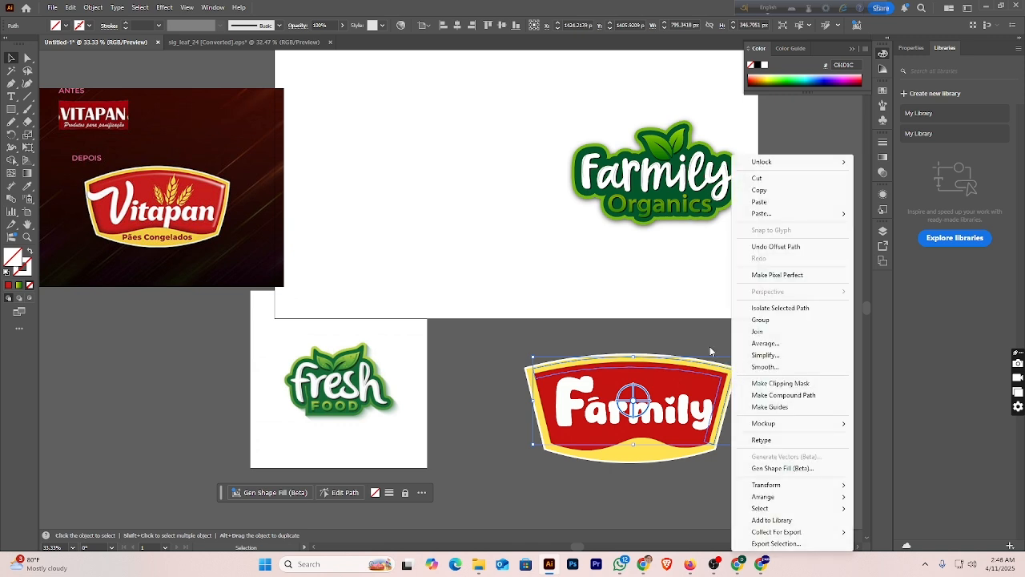
pyautogui.click(710, 340)
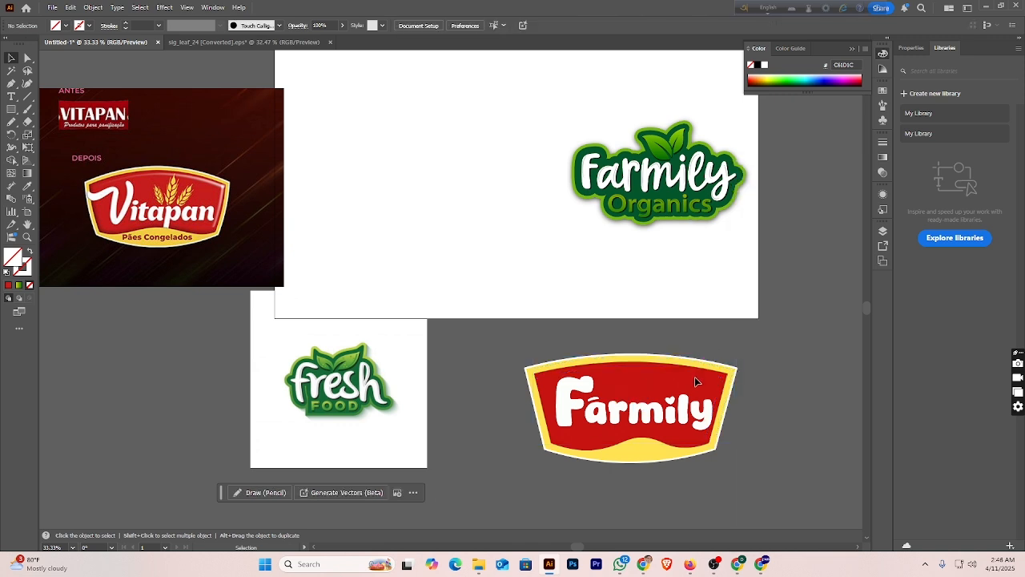
pyautogui.rightClick(696, 372)
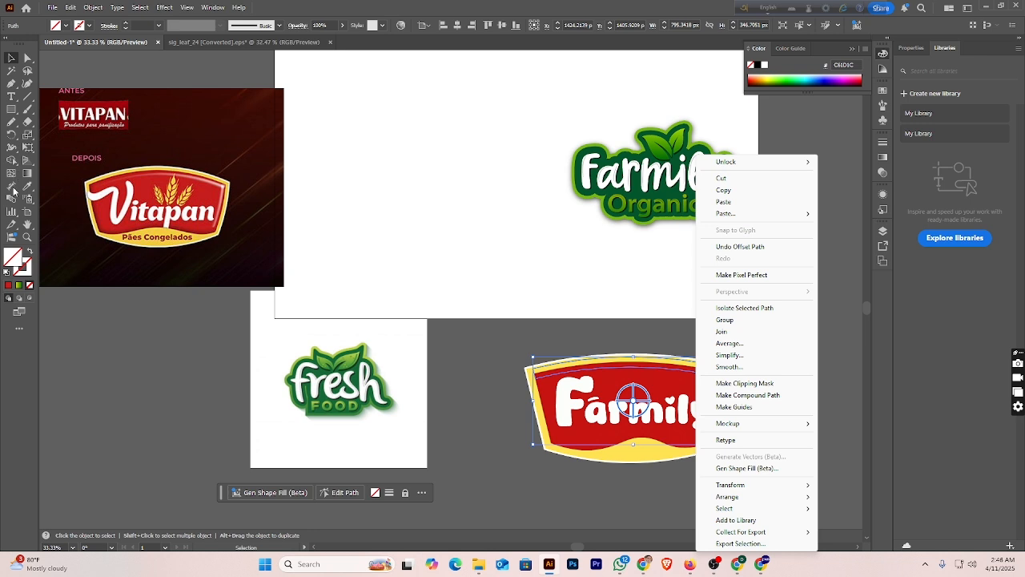
pyautogui.click(12, 160)
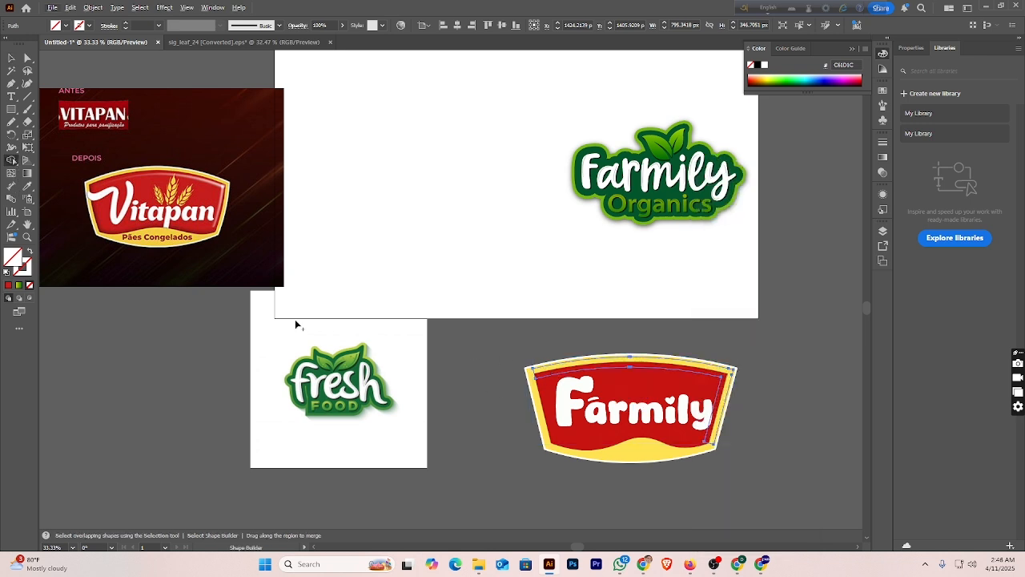
pyautogui.click(27, 58)
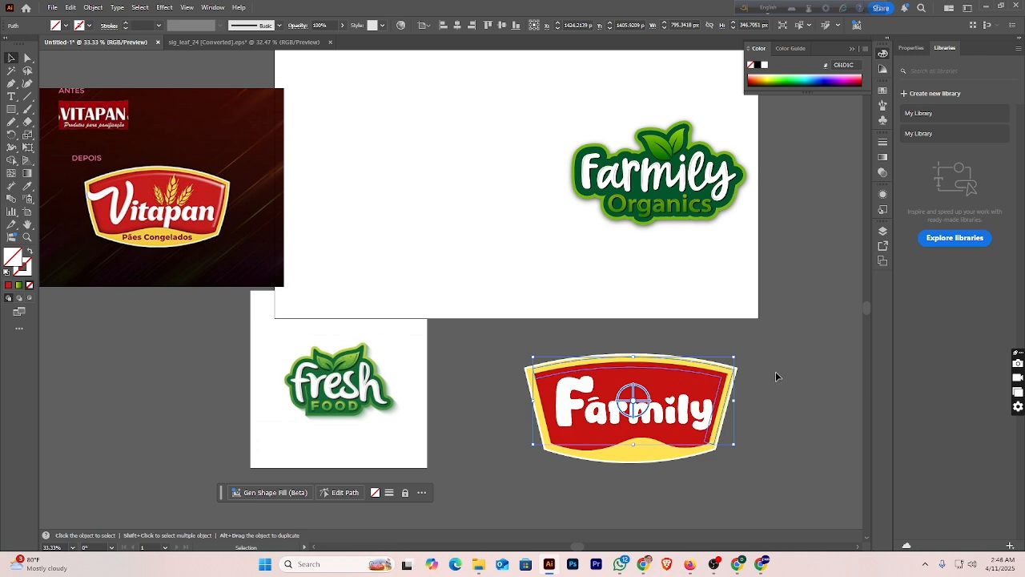
pyautogui.press('v')
pyautogui.click(748, 379)
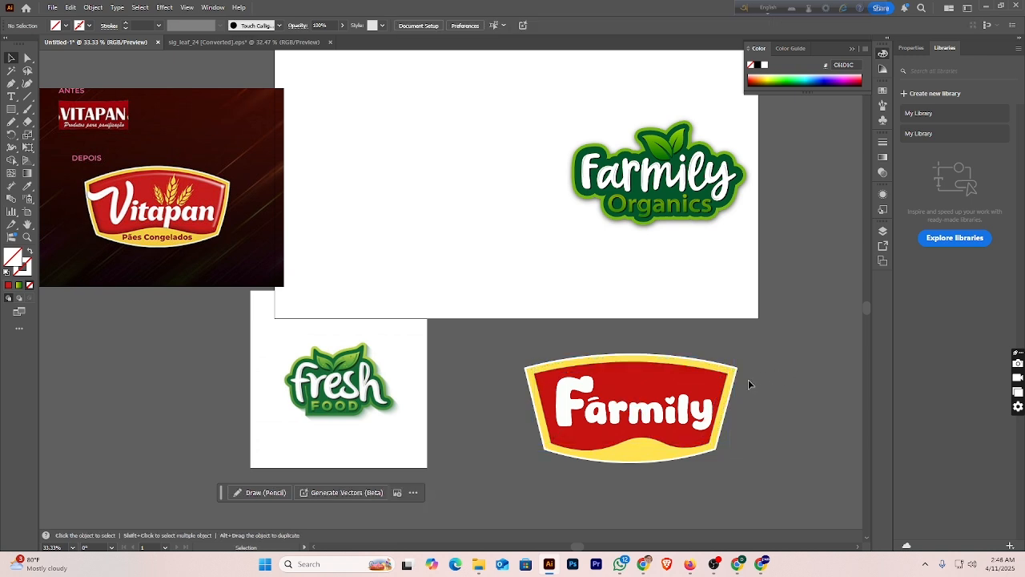
# - Select the unfilled path around the red shape and redo the deletion of its wavy bottom edge
pyautogui.click(728, 382)
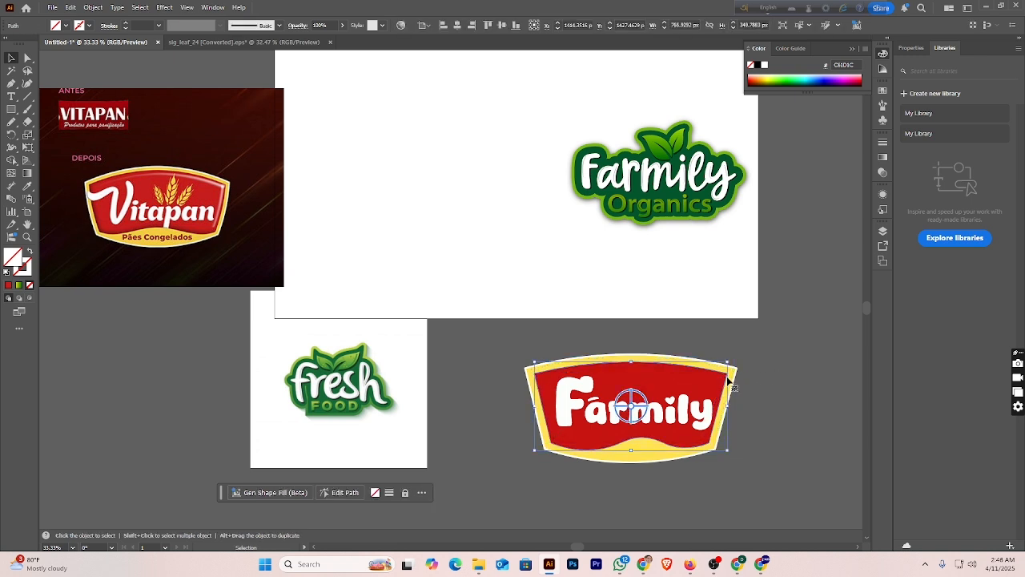
pyautogui.click(71, 7)
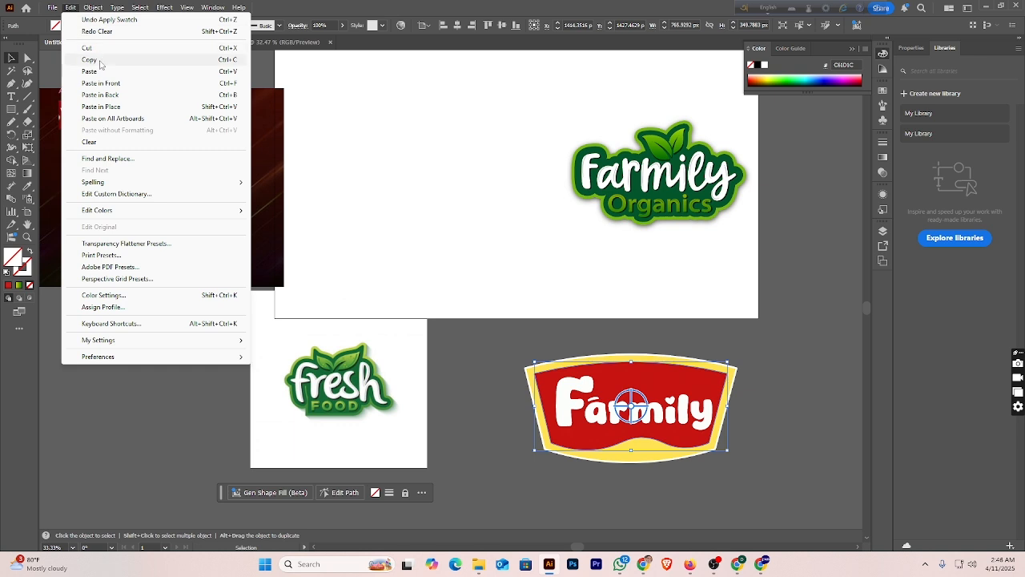
pyautogui.click(104, 33)
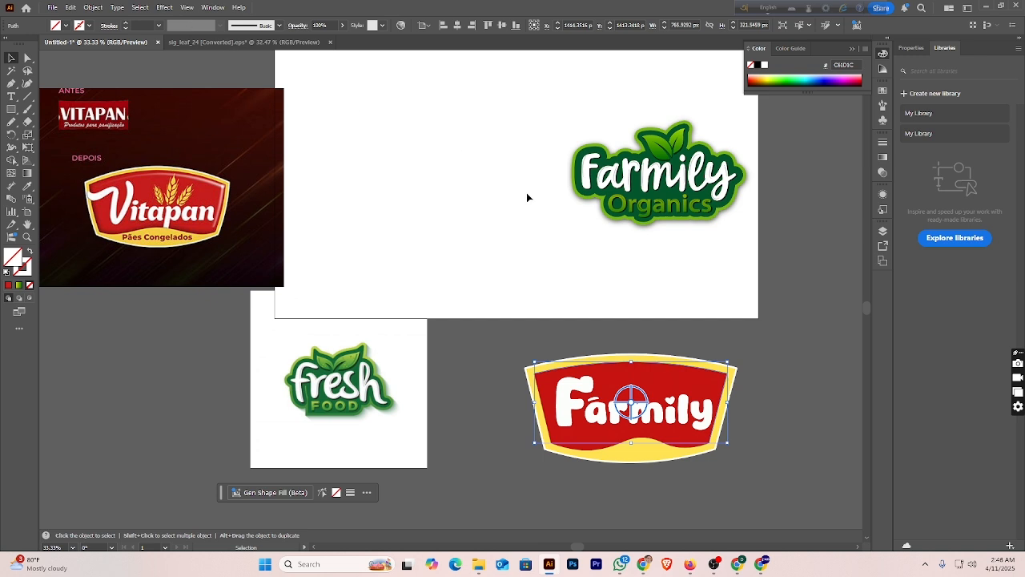
# - Scale the open path down proportionally about its center to about 714.5 × 300 px
pyautogui.click(94, 7)
pyautogui.moveTo(213, 304)
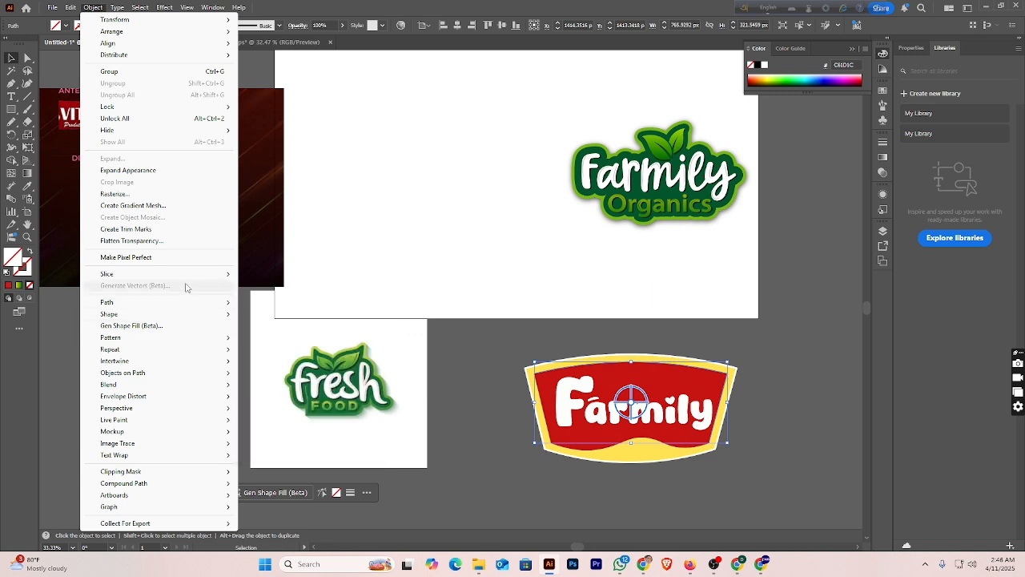
pyautogui.moveTo(201, 320)
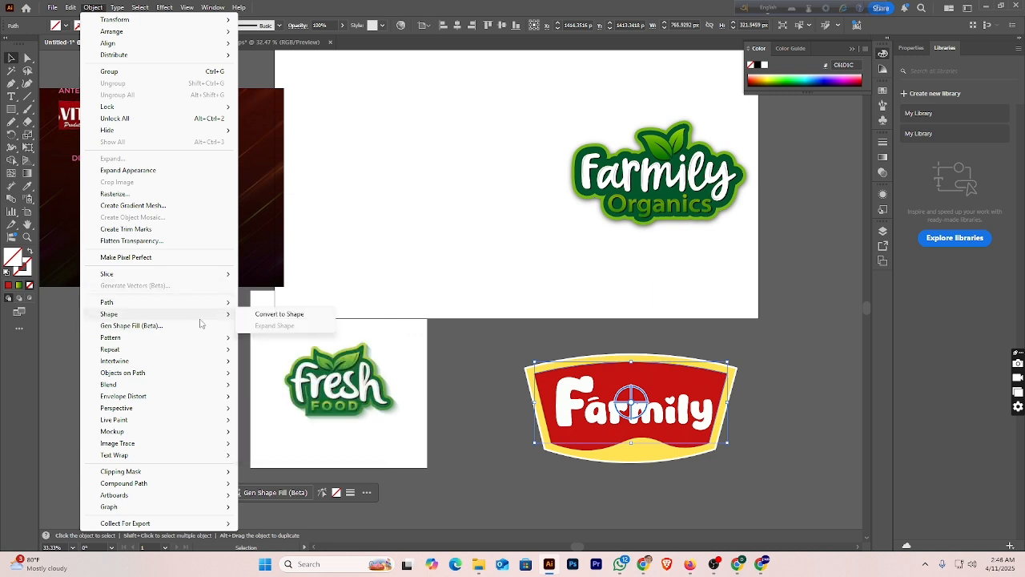
pyautogui.moveTo(203, 343)
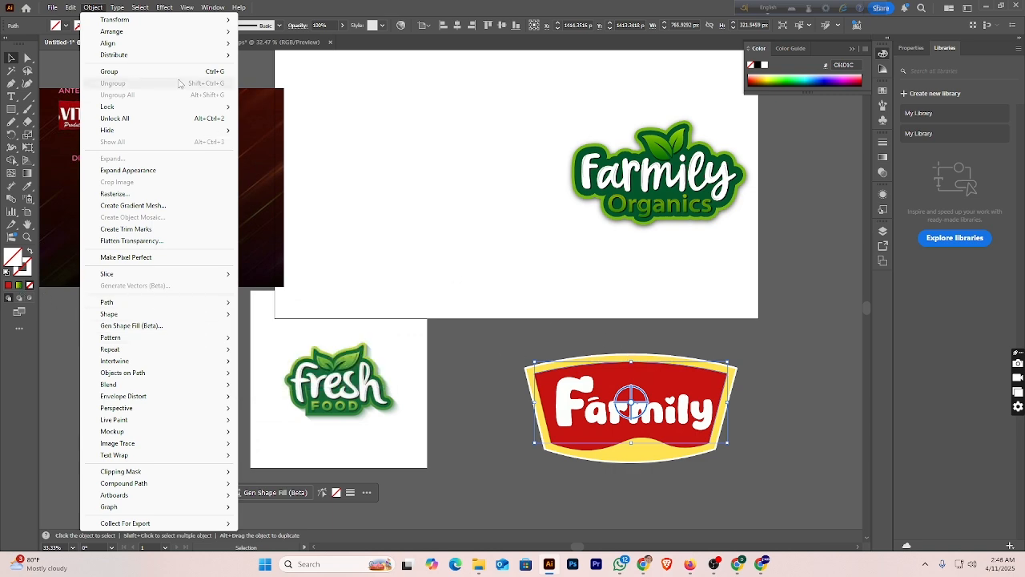
pyautogui.click(93, 7)
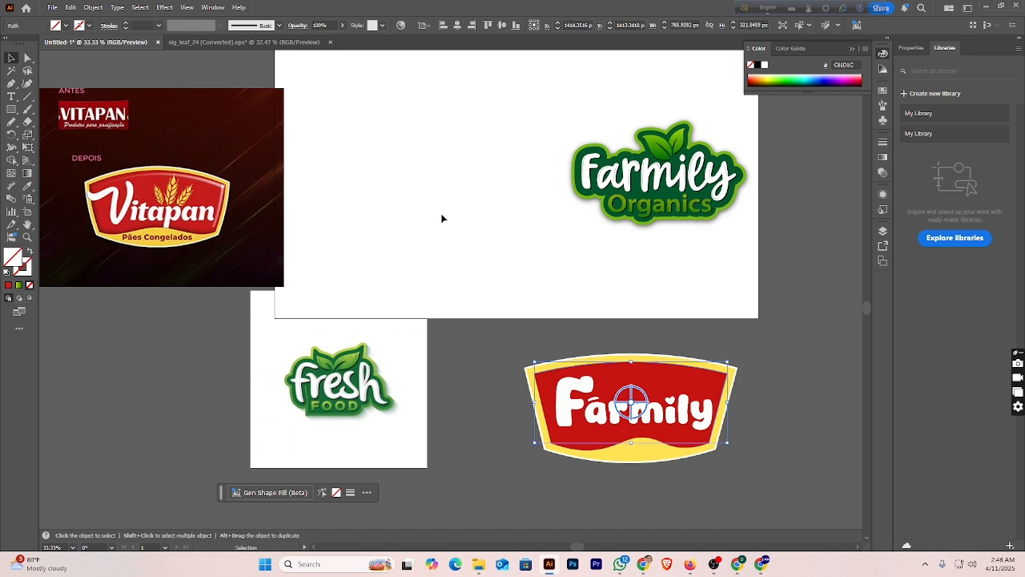
pyautogui.moveTo(724, 367); pyautogui.dragTo(723, 365)
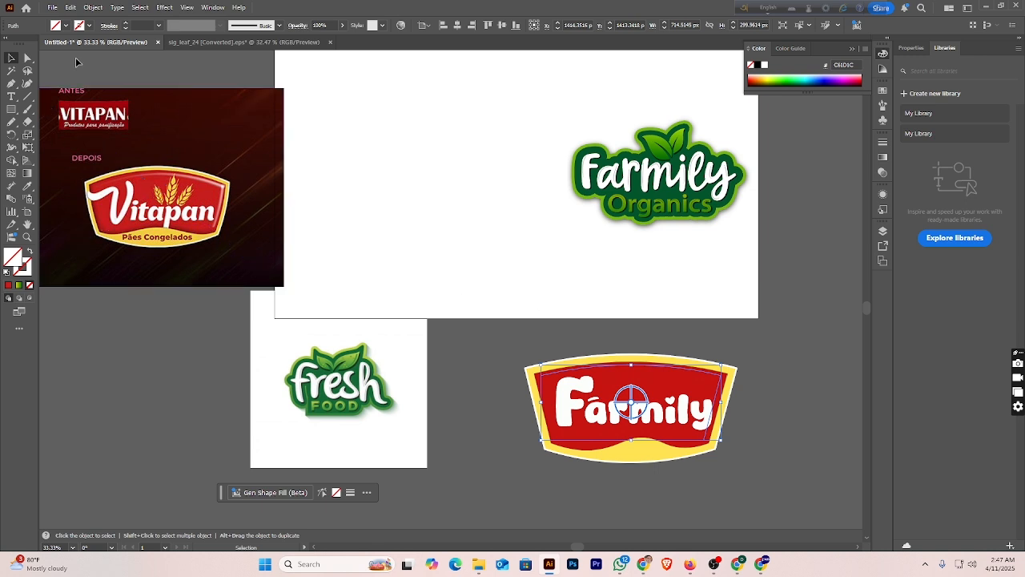
# - Give the scaled-down open path a white 9 pt stroke
pyautogui.click(127, 22)
pyautogui.click(127, 22)
pyautogui.click(126, 22)
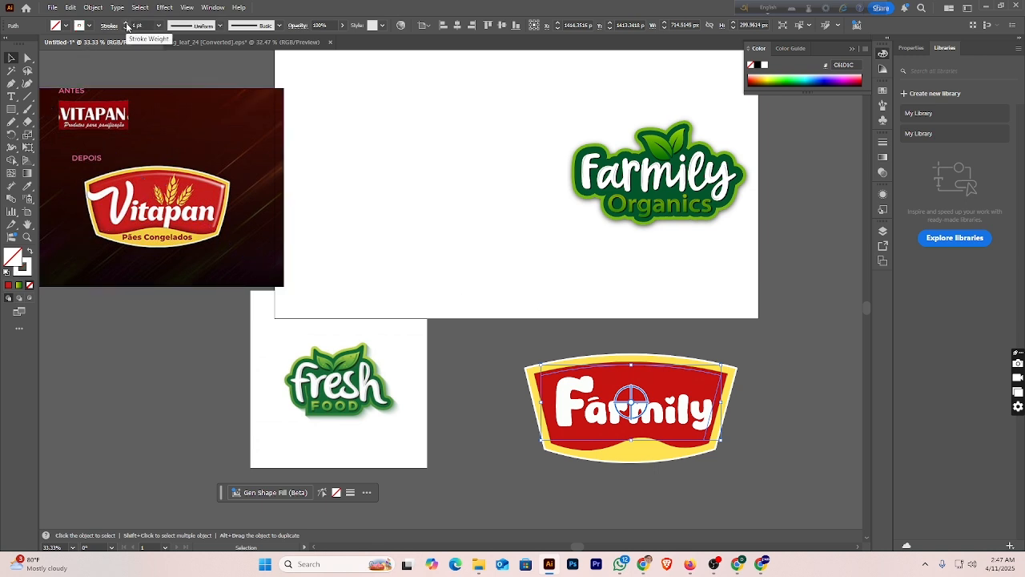
pyautogui.click(126, 23)
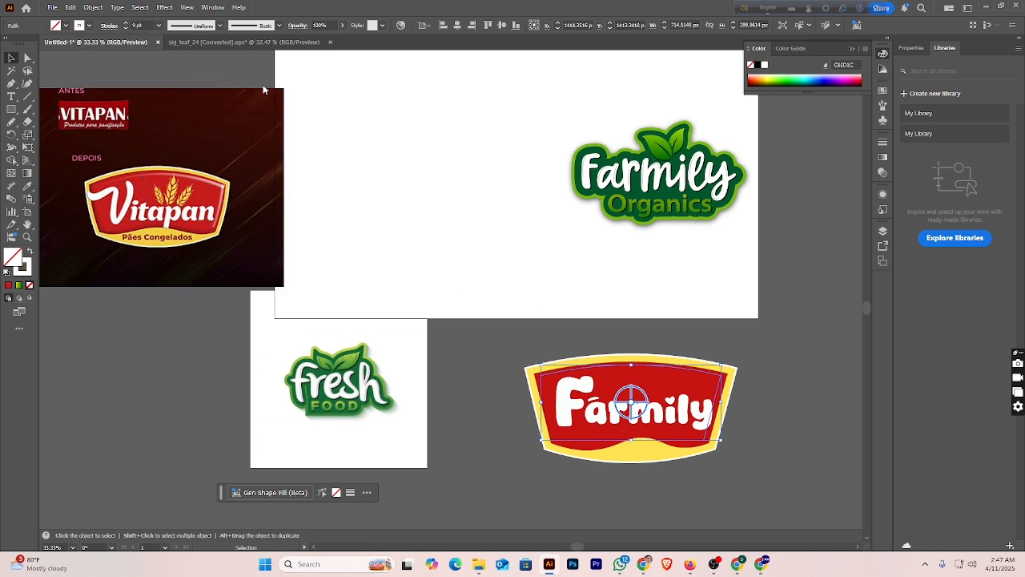
# - Bring the white-stroked open path to the front, above the red badge shape
pyautogui.click(760, 342)
pyautogui.click(719, 382)
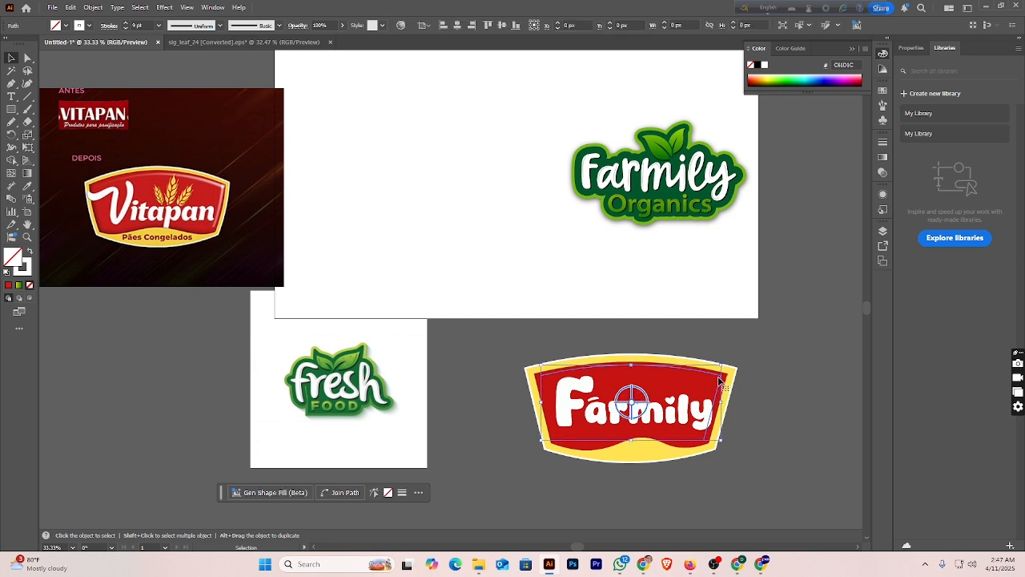
pyautogui.rightClick(719, 382)
pyautogui.moveTo(824, 499)
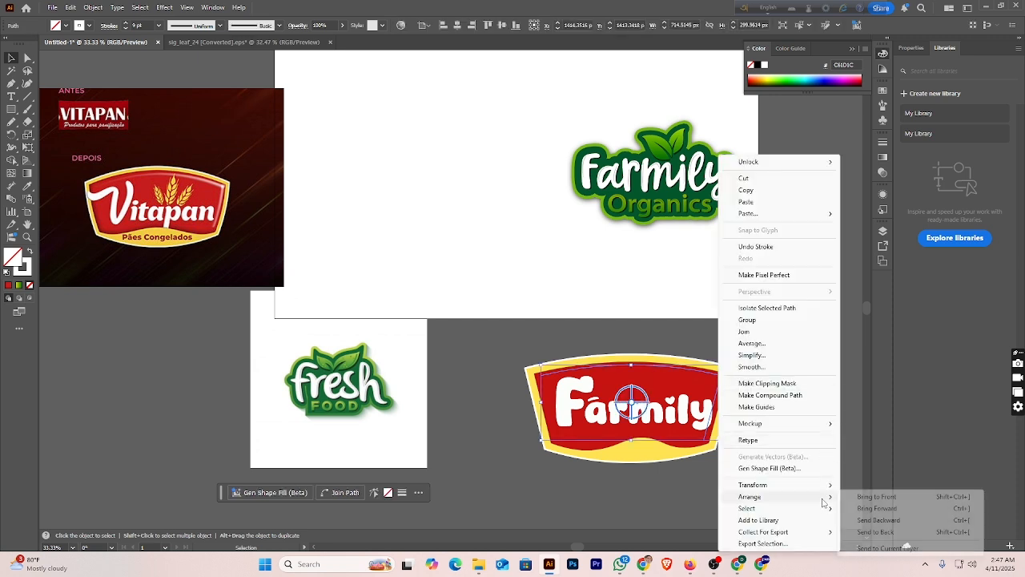
pyautogui.click(872, 499)
pyautogui.click(797, 440)
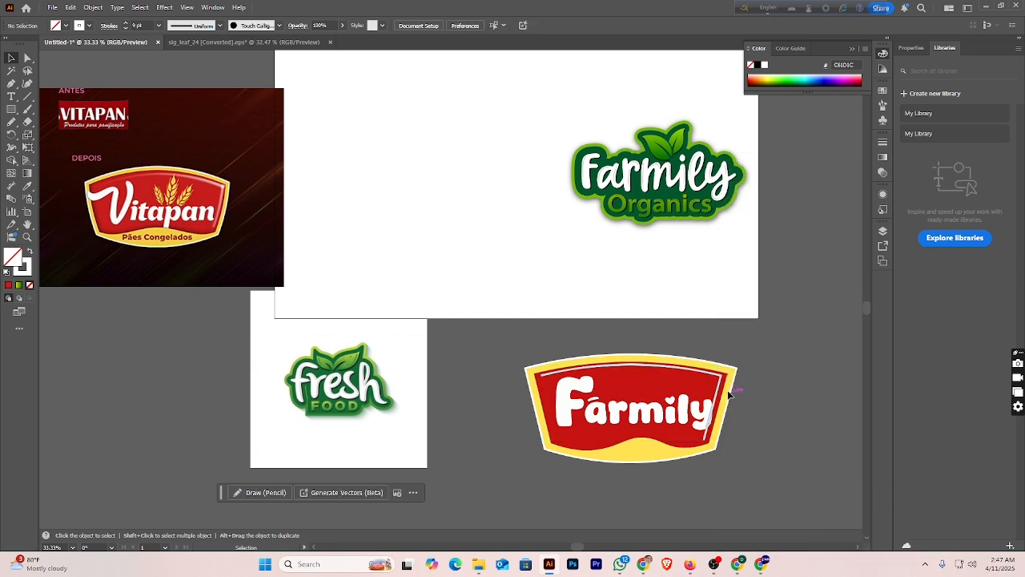
# - Apply the elliptical variable width profile, tapered at both ends, to the white highlight line
pyautogui.click(722, 383)
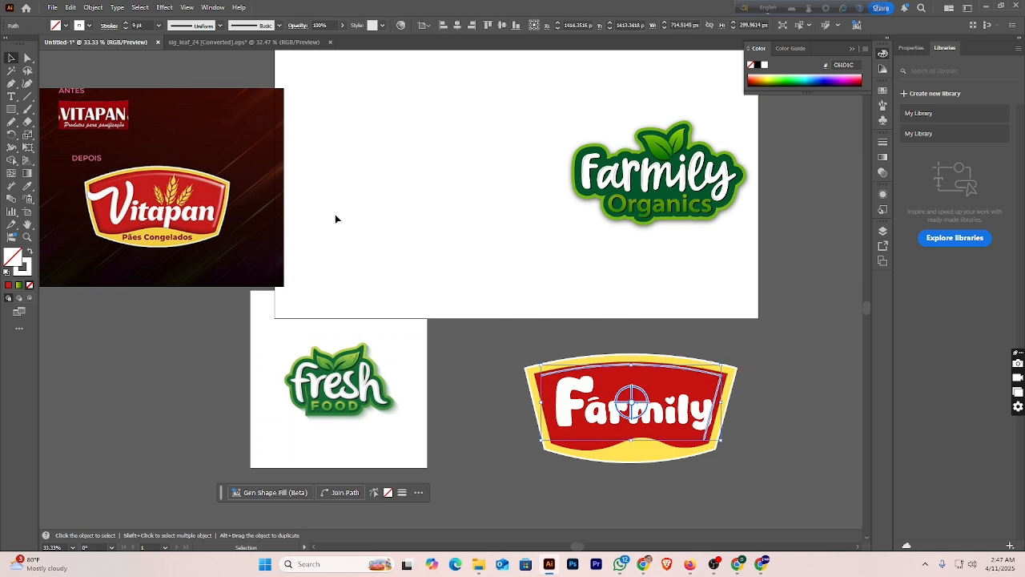
pyautogui.click(220, 25)
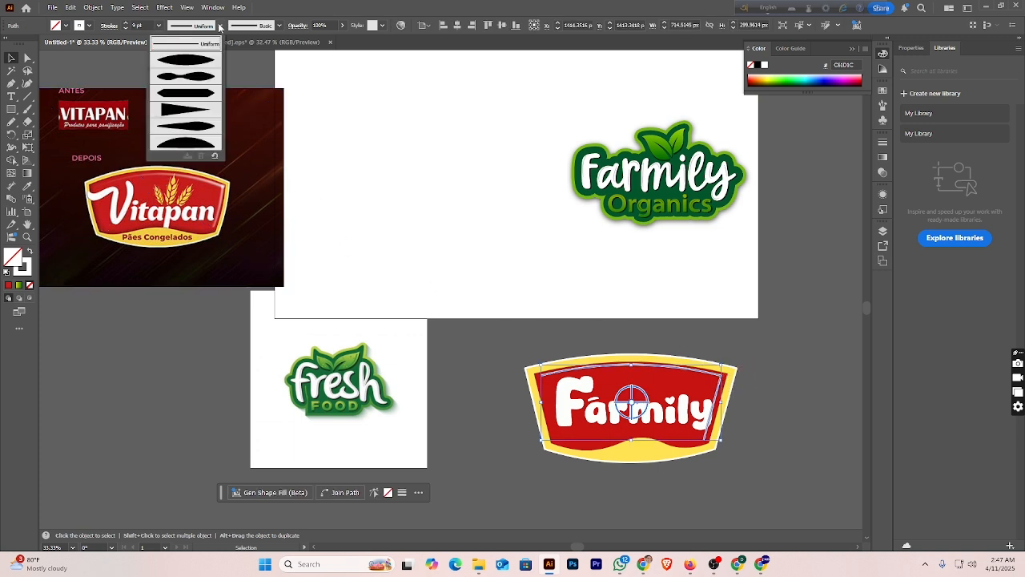
pyautogui.click(190, 62)
pyautogui.click(777, 330)
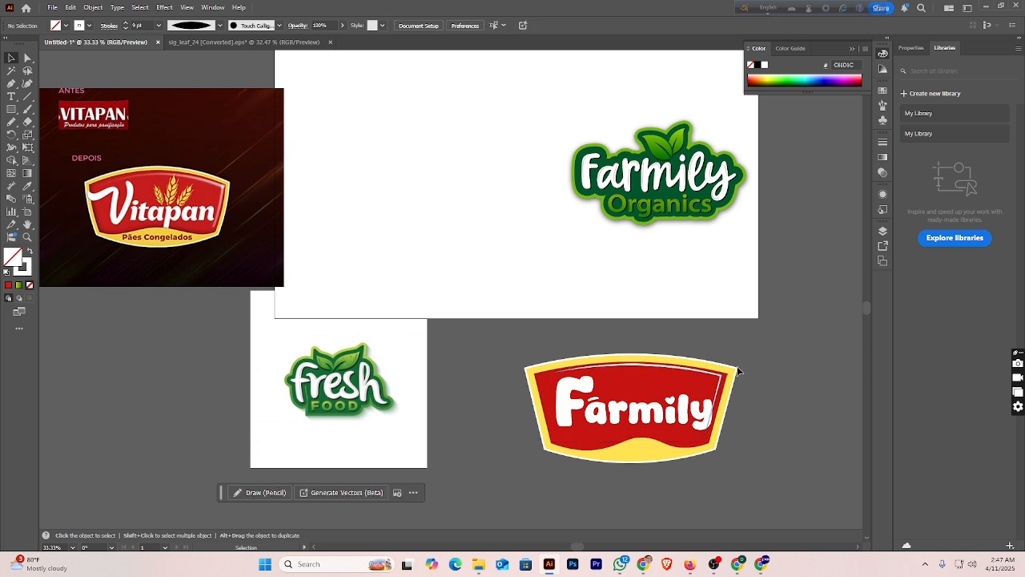
# - Set the tapered white highlight line's stroke weight to 12 pt
pyautogui.click(722, 375)
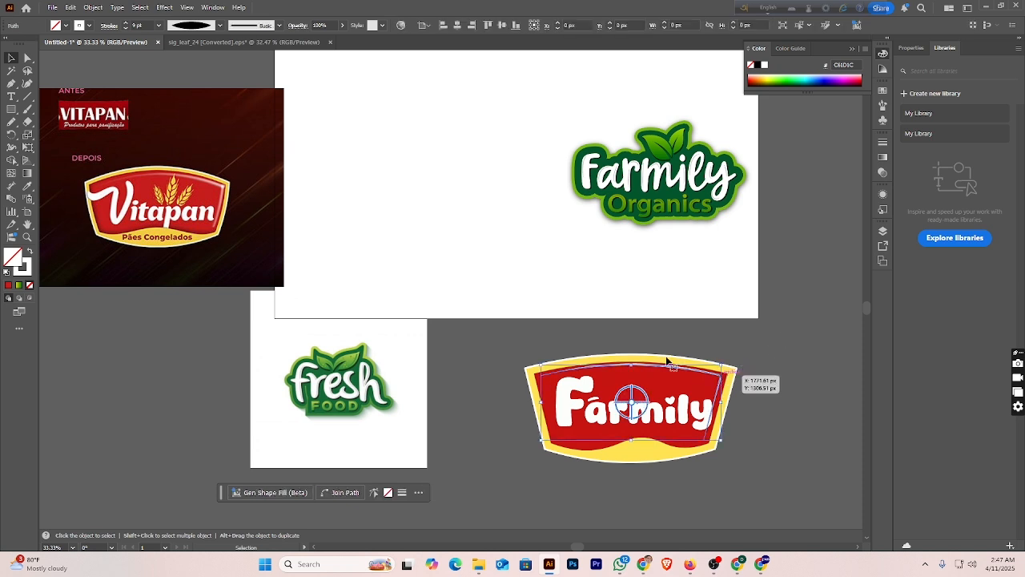
pyautogui.click(126, 22)
pyautogui.click(126, 23)
pyautogui.click(126, 22)
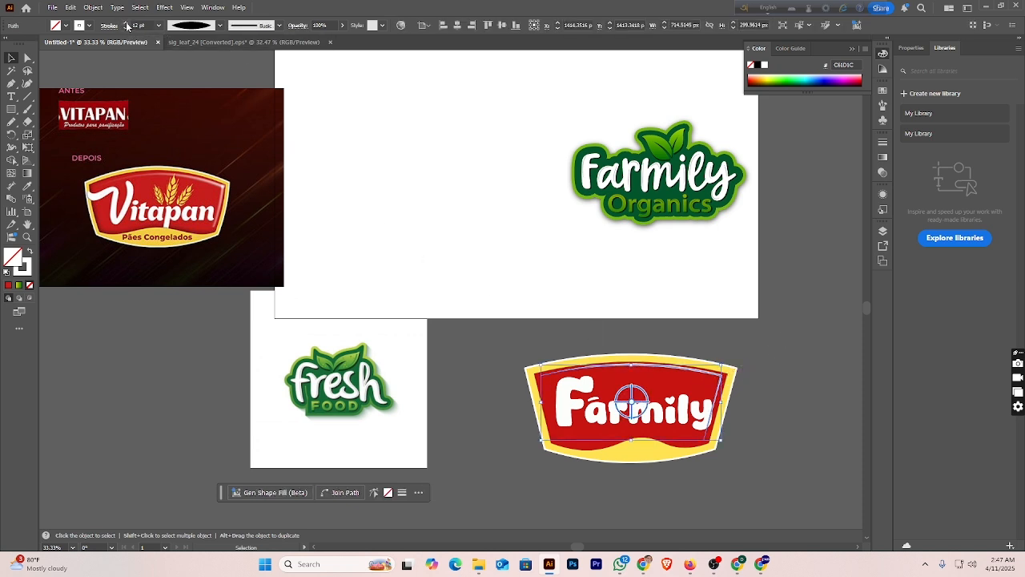
pyautogui.click(126, 22)
pyautogui.click(126, 22)
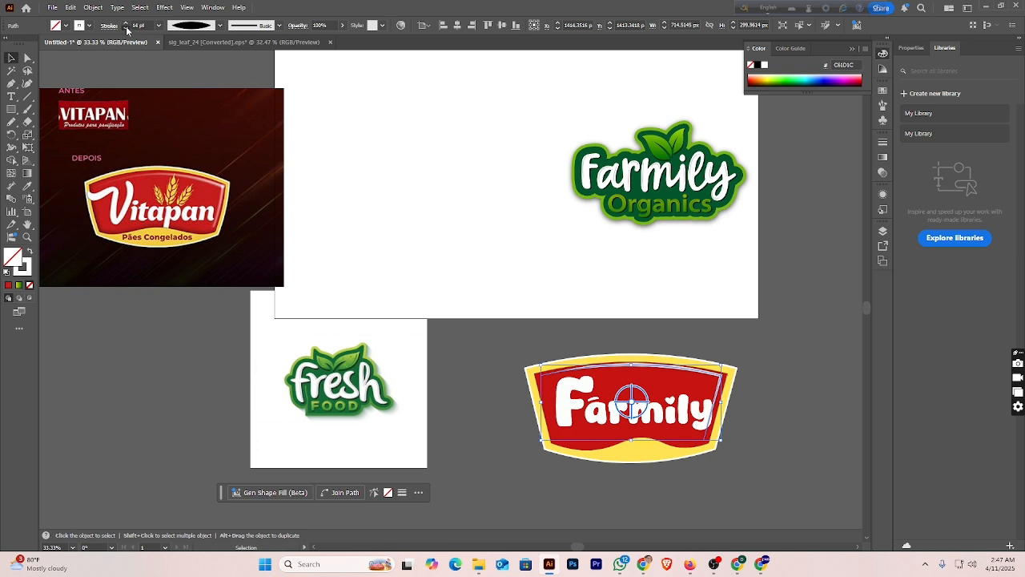
pyautogui.click(125, 28)
pyautogui.click(125, 28)
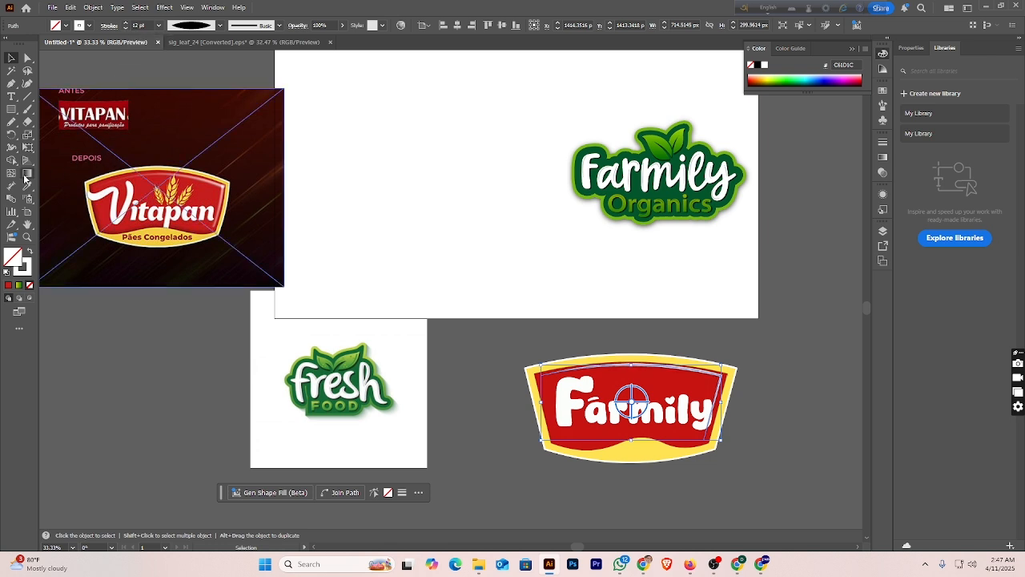
pyautogui.click(27, 174)
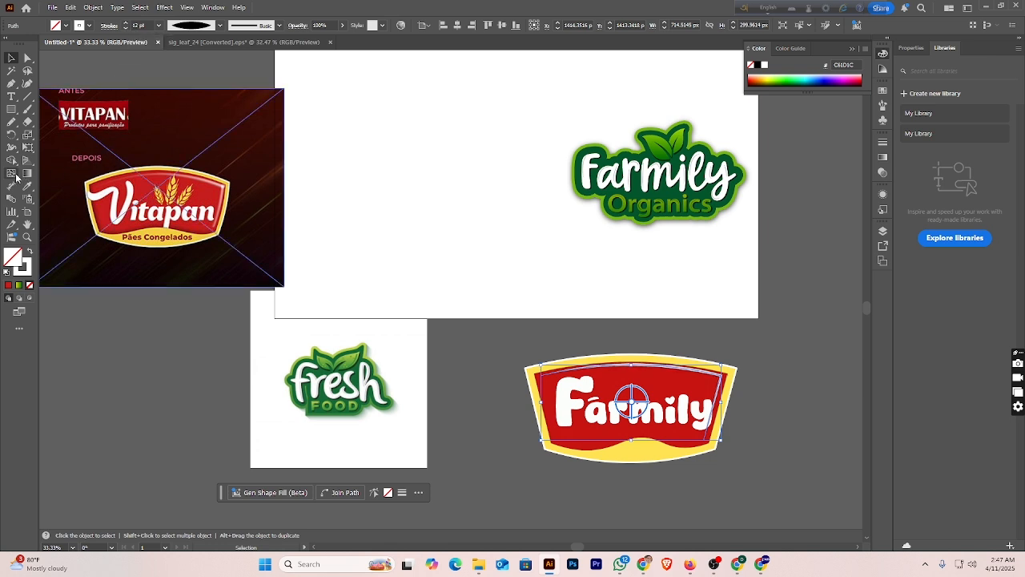
pyautogui.click(646, 368)
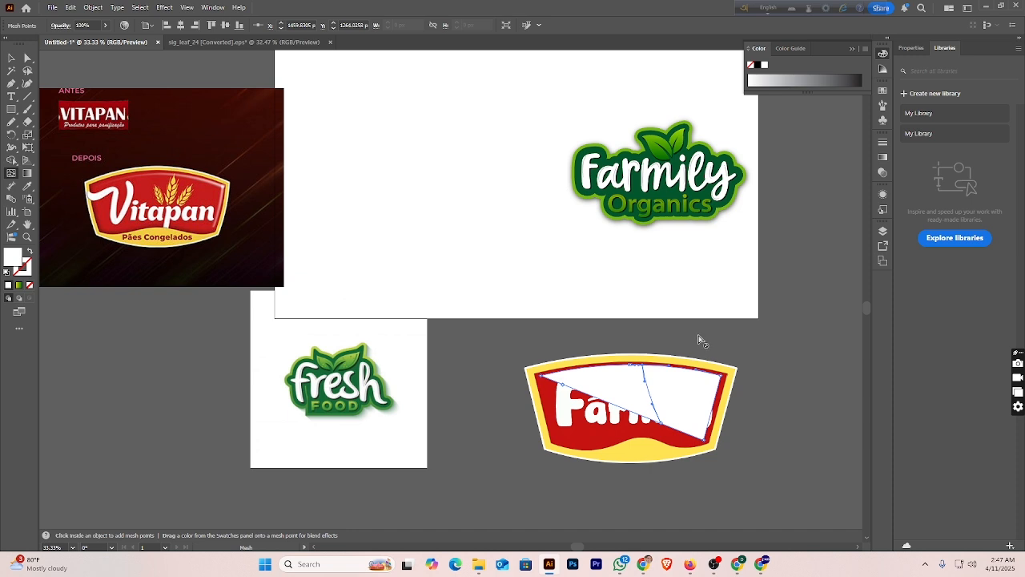
pyautogui.hotkey('ctrl', 'z')
pyautogui.click(12, 59)
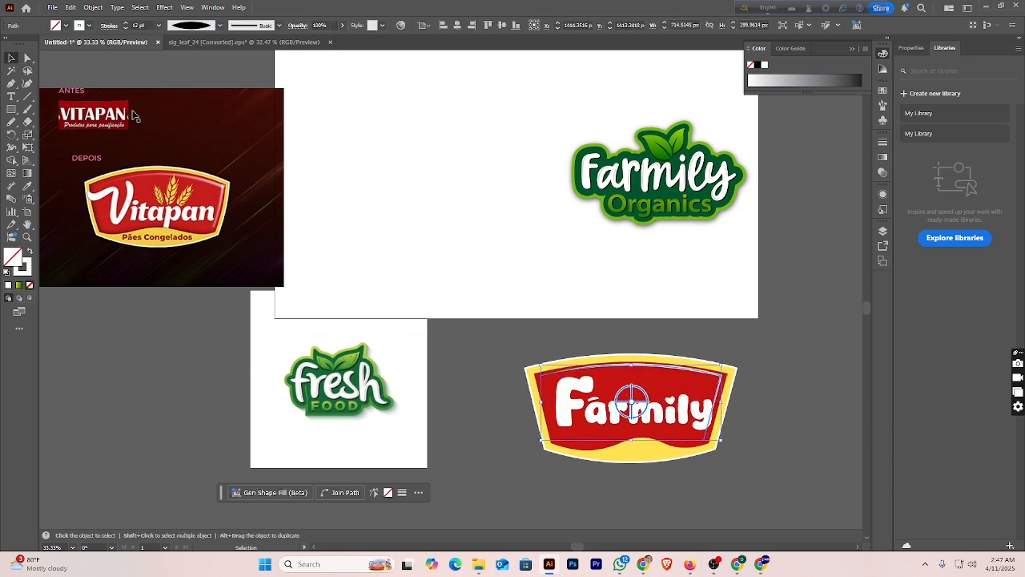
# - Apply a Gaussian Blur with a radius of about 2.19 pixels to the tapered white highlight line
pyautogui.click(770, 389)
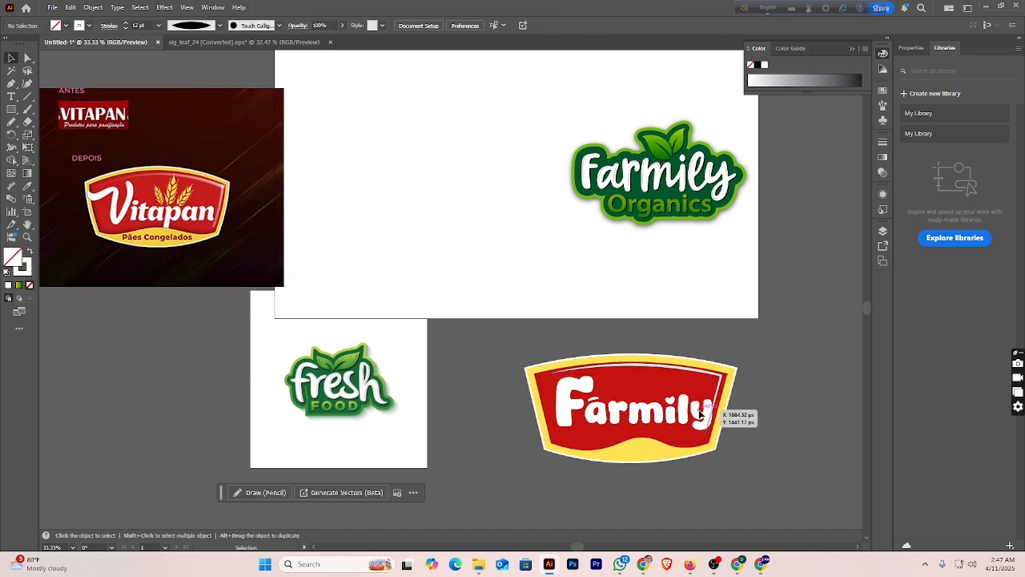
pyautogui.click(721, 385)
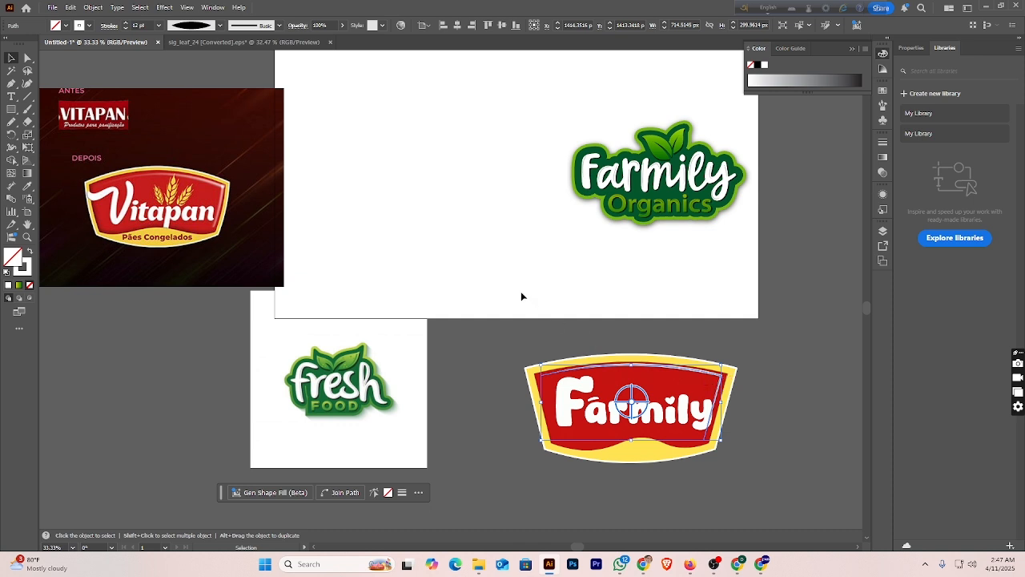
pyautogui.click(807, 383)
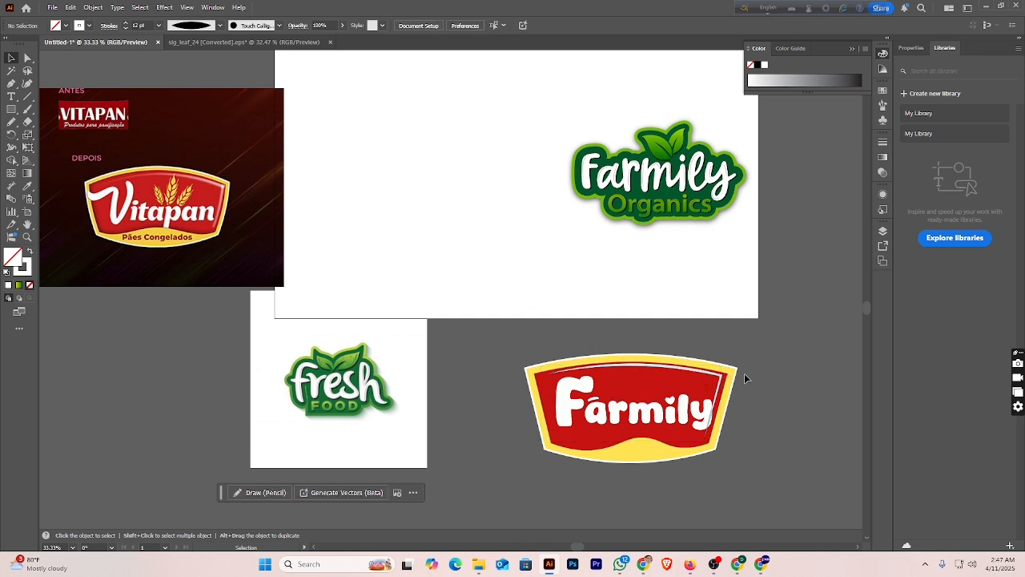
pyautogui.click(722, 378)
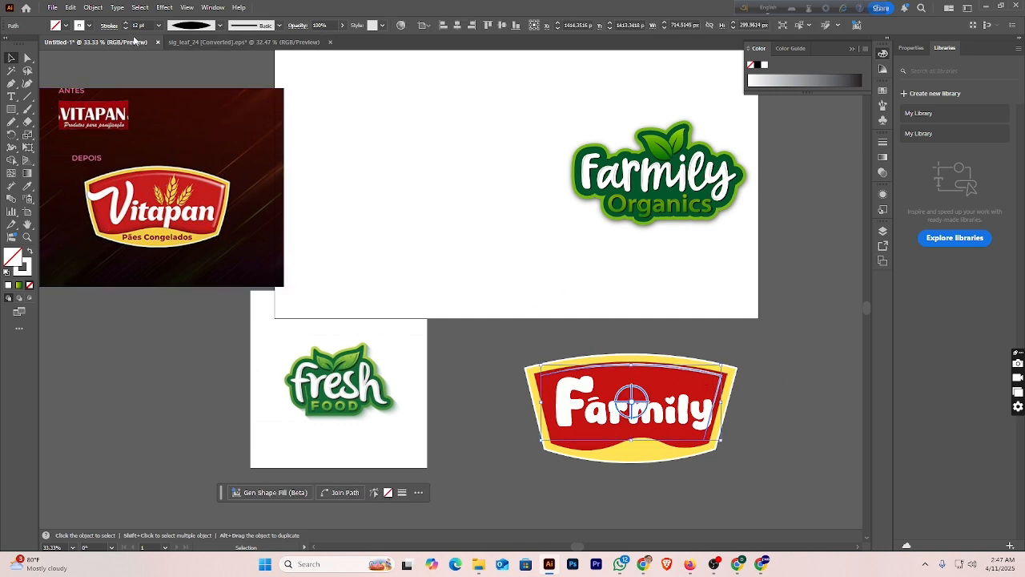
pyautogui.click(164, 8)
pyautogui.moveTo(264, 186)
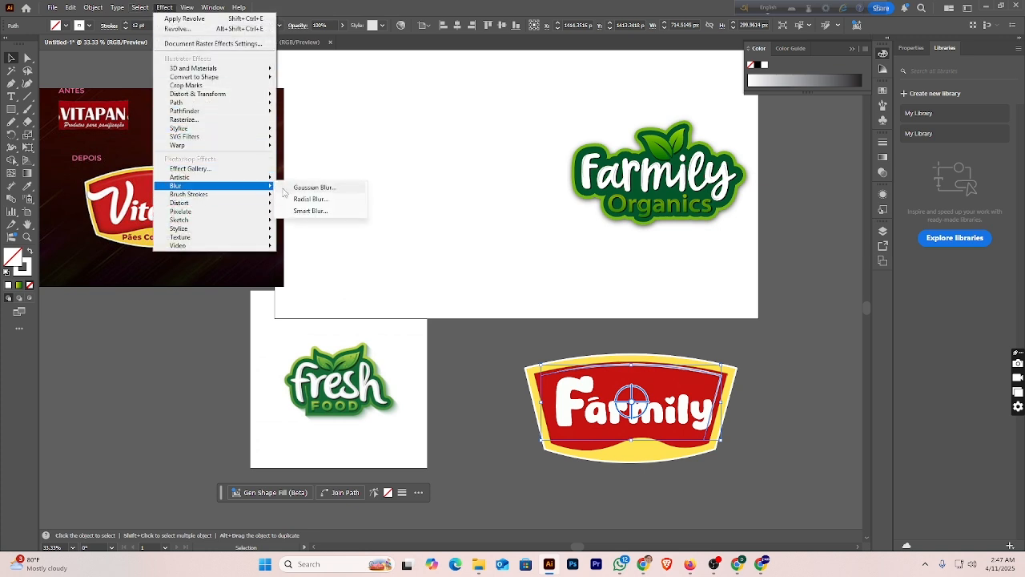
pyautogui.click(314, 188)
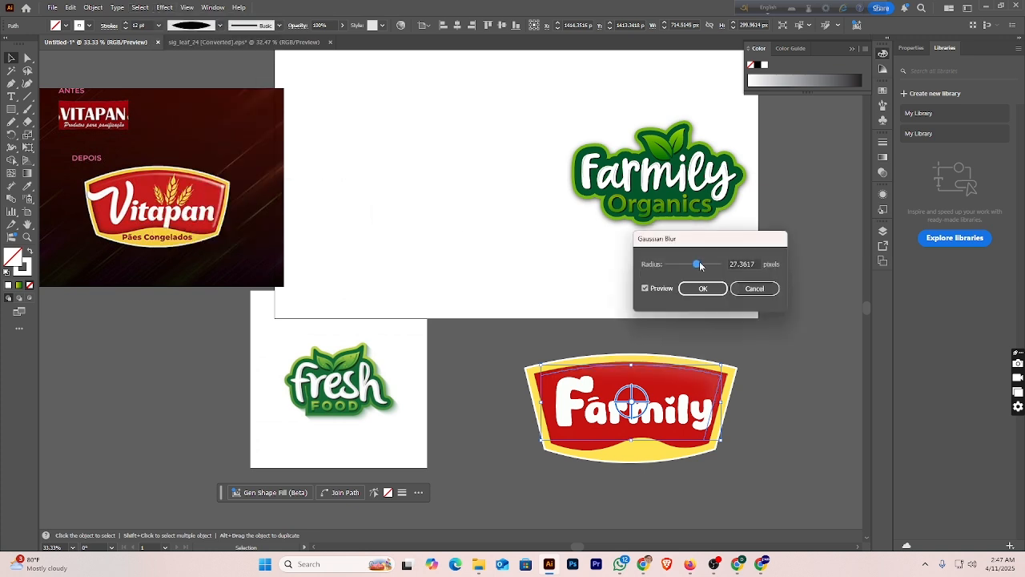
pyautogui.moveTo(703, 265); pyautogui.dragTo(676, 269)
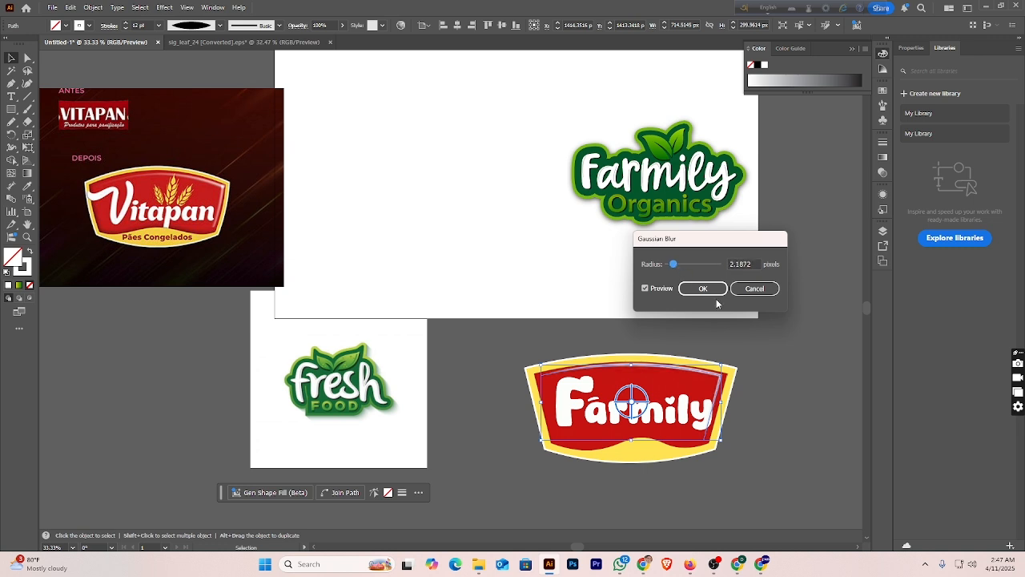
pyautogui.click(703, 288)
pyautogui.click(777, 339)
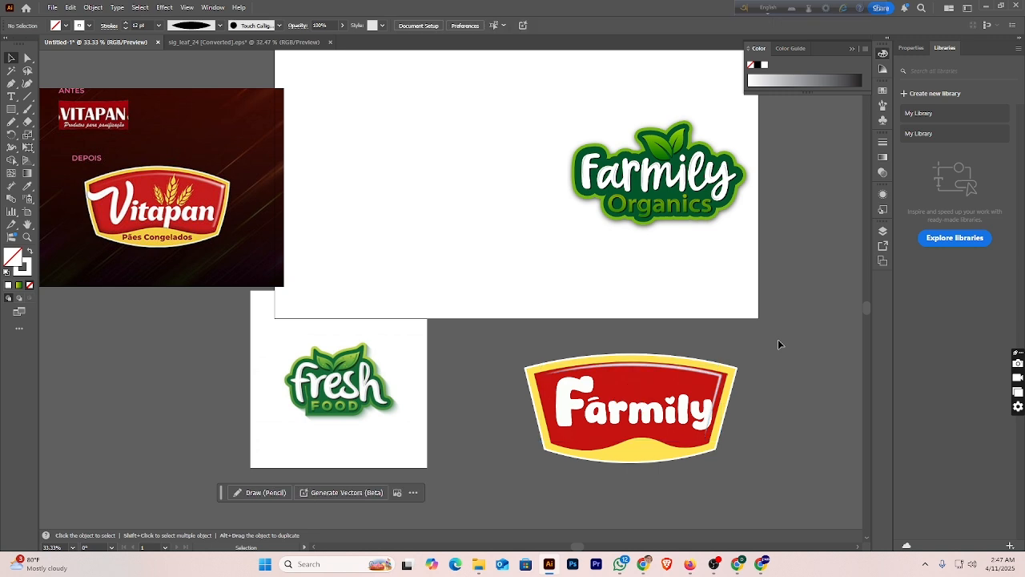
# - Apply a linear gradient to the highlight line's stroke, keeping its fill empty
pyautogui.click(723, 385)
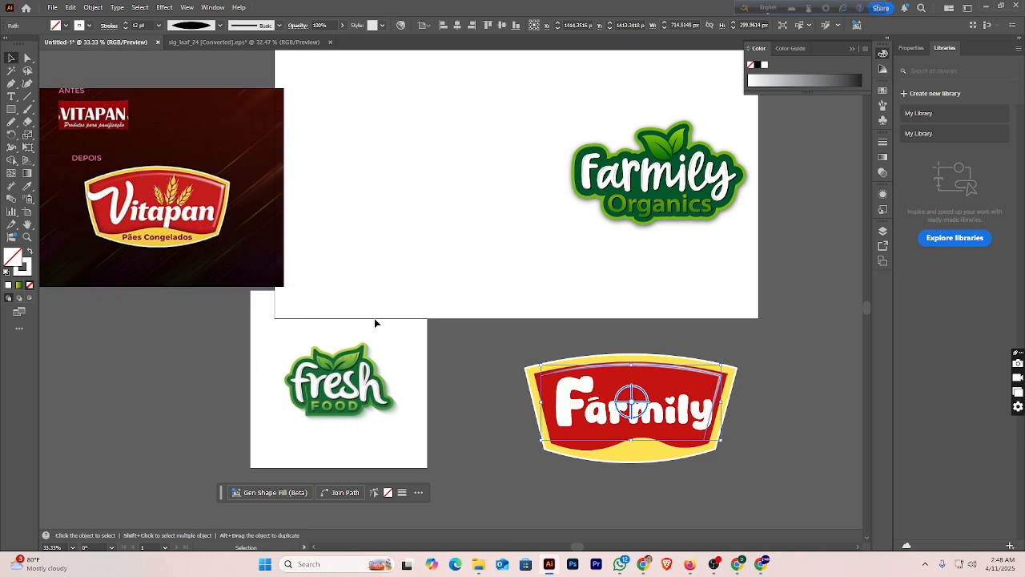
pyautogui.click(20, 285)
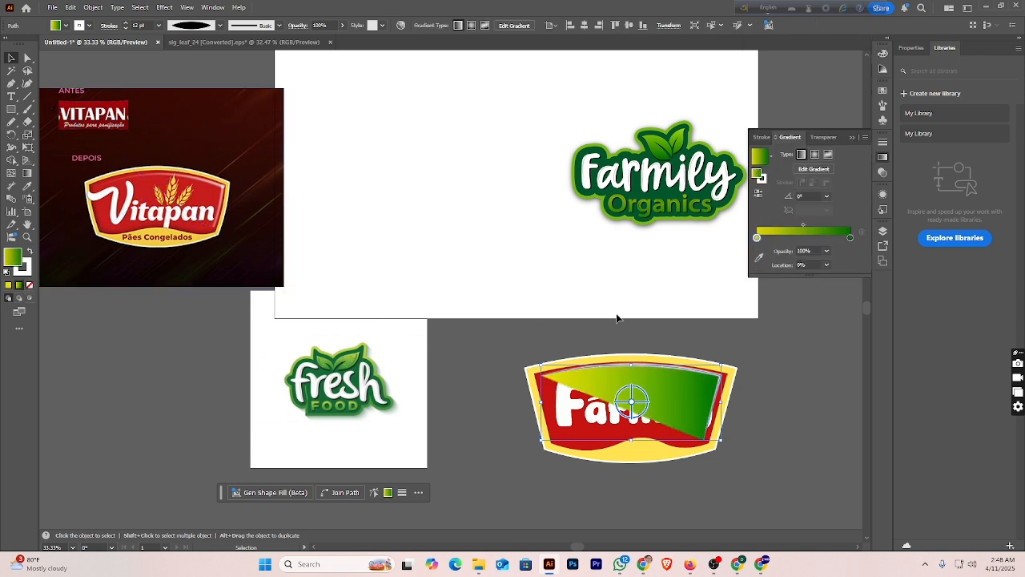
pyautogui.press('a')
pyautogui.click(29, 285)
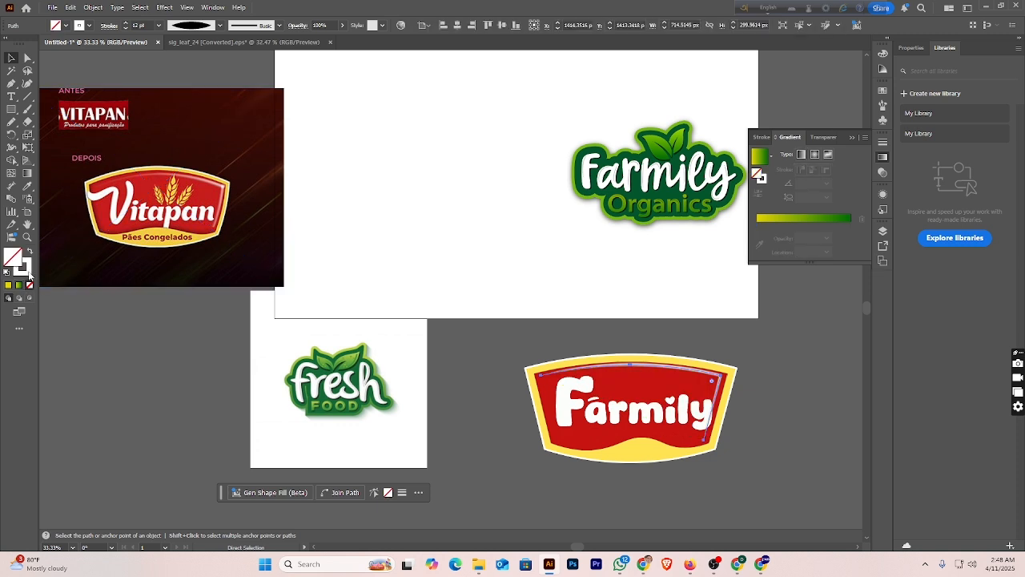
pyautogui.click(19, 285)
pyautogui.press('v')
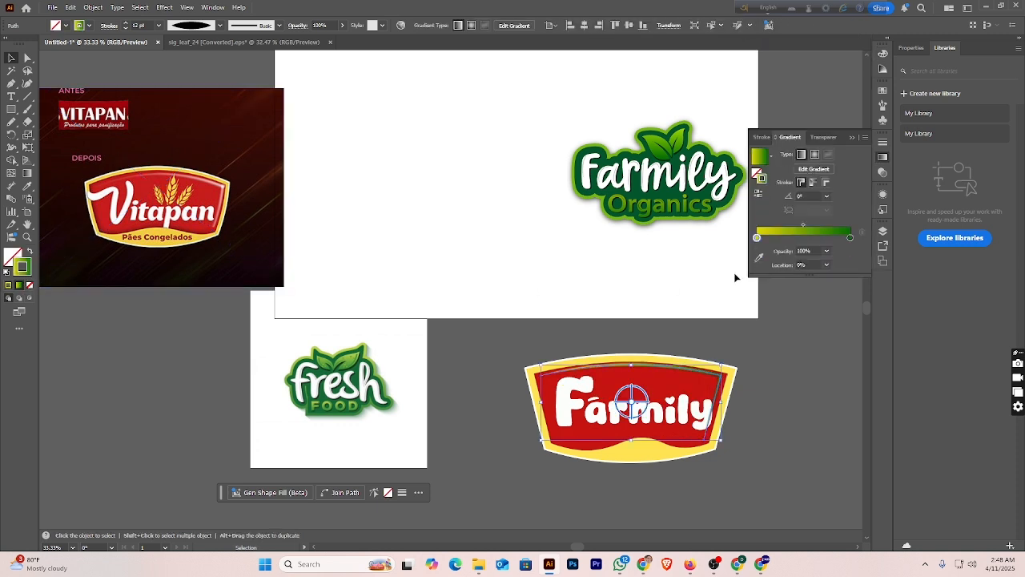
# - Set both color stops of the highlight line's stroke gradient to white, FFFFFF
pyautogui.doubleClick(757, 238)
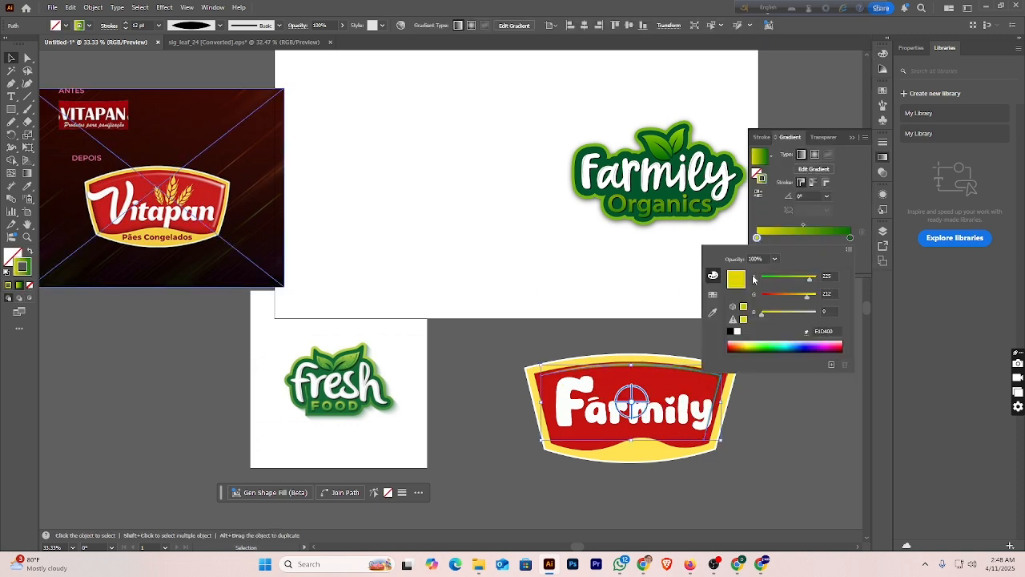
pyautogui.click(737, 332)
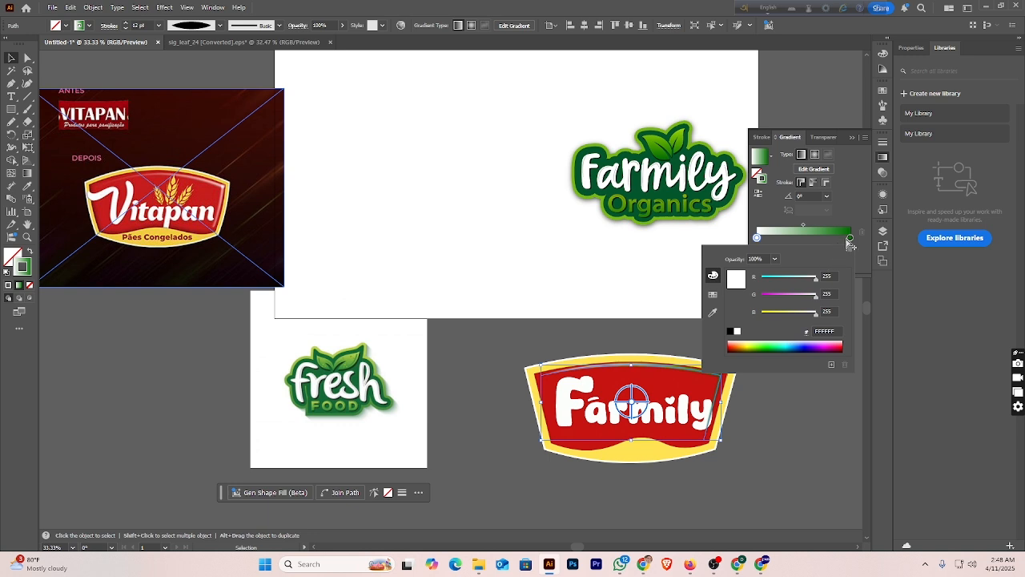
pyautogui.doubleClick(850, 239)
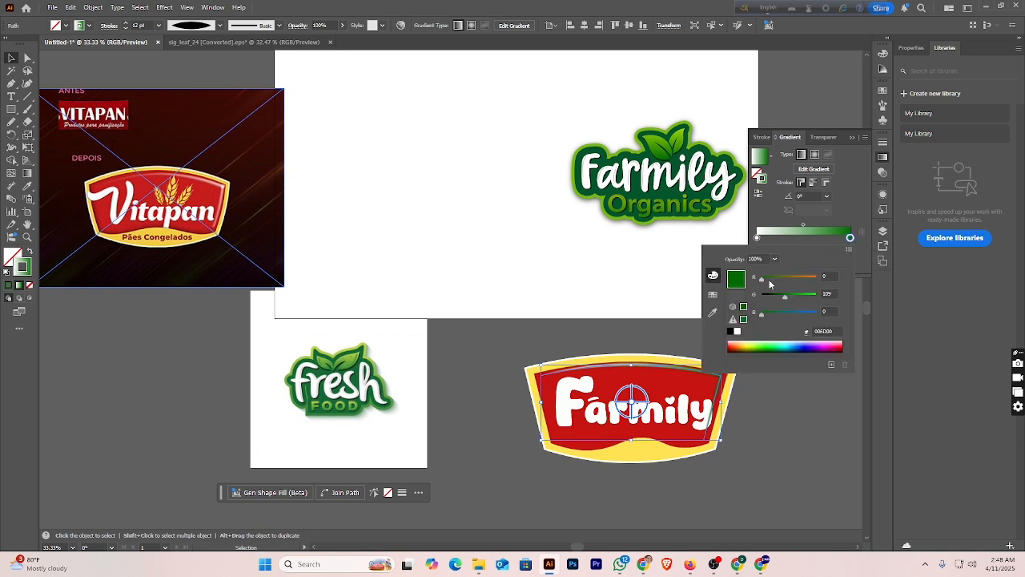
pyautogui.click(737, 331)
pyautogui.click(833, 215)
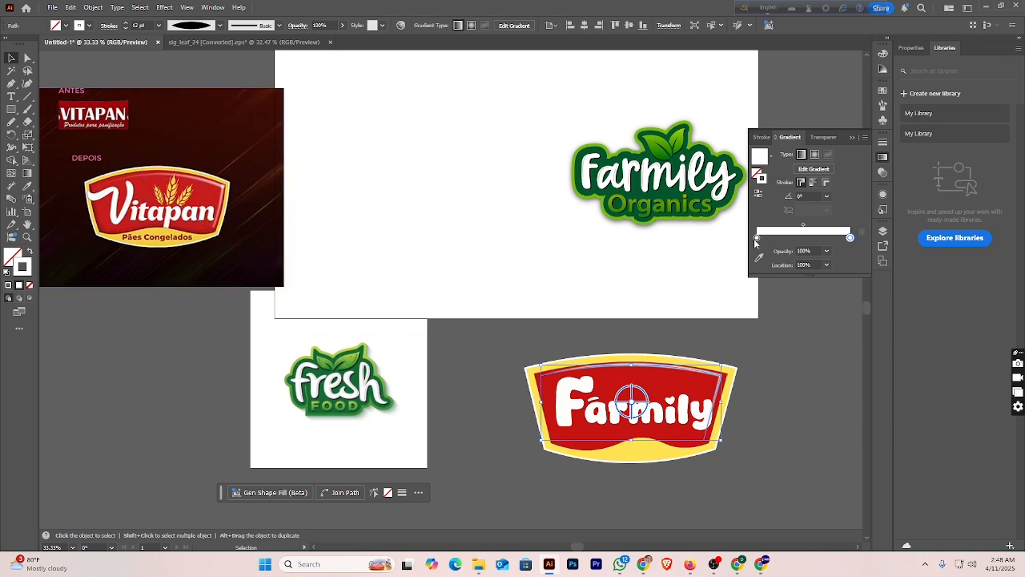
# - Set the opacity of the stroke gradient's starting white stop to 0% so the highlight line fades out
pyautogui.click(757, 239)
pyautogui.click(827, 252)
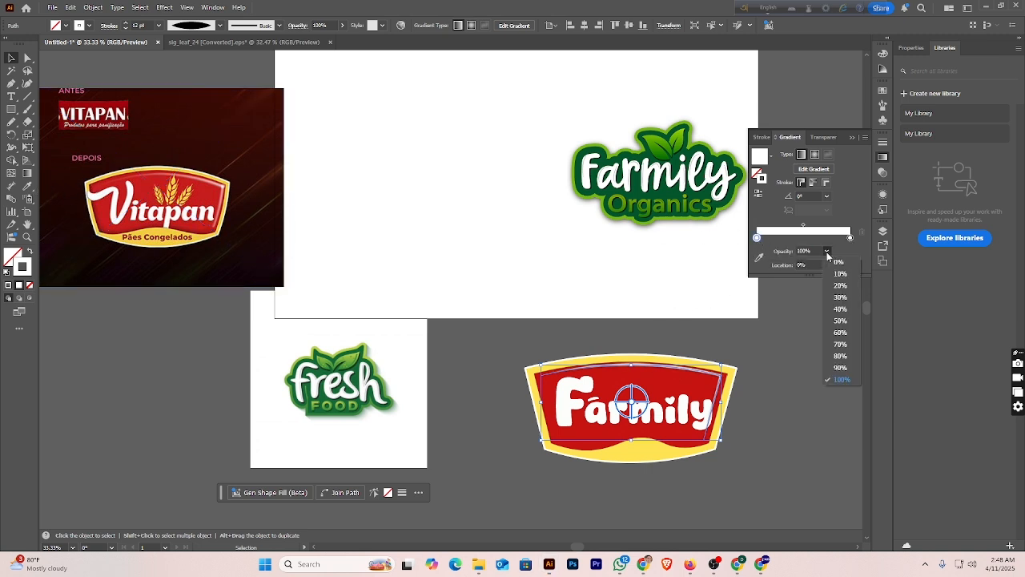
pyautogui.click(837, 263)
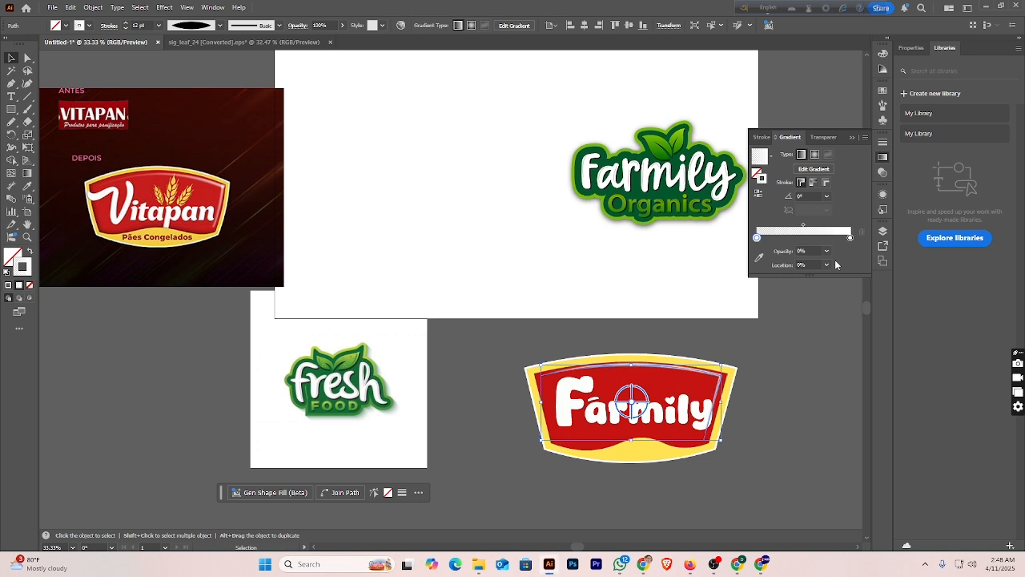
pyautogui.click(28, 173)
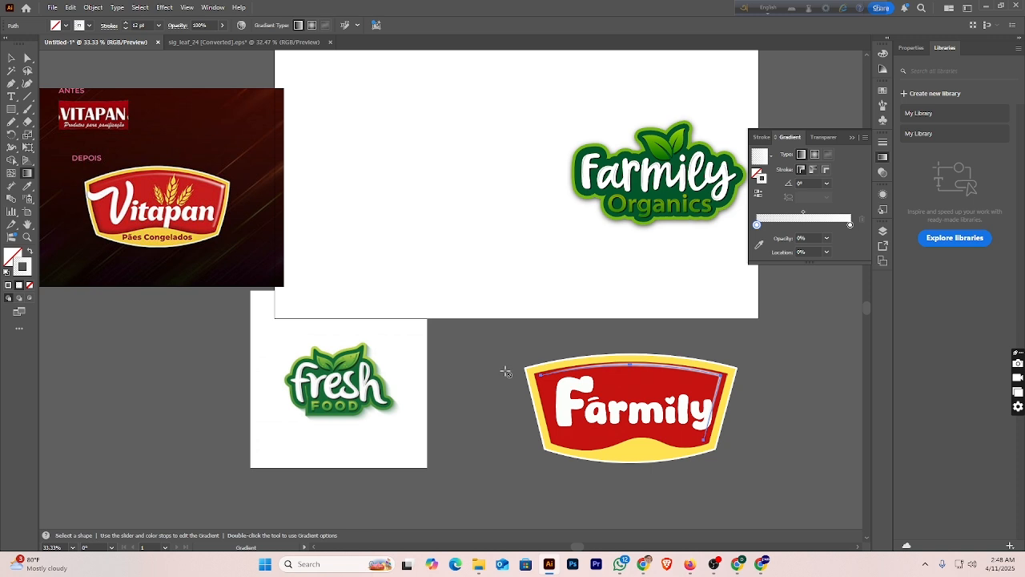
pyautogui.click(10, 58)
pyautogui.click(624, 330)
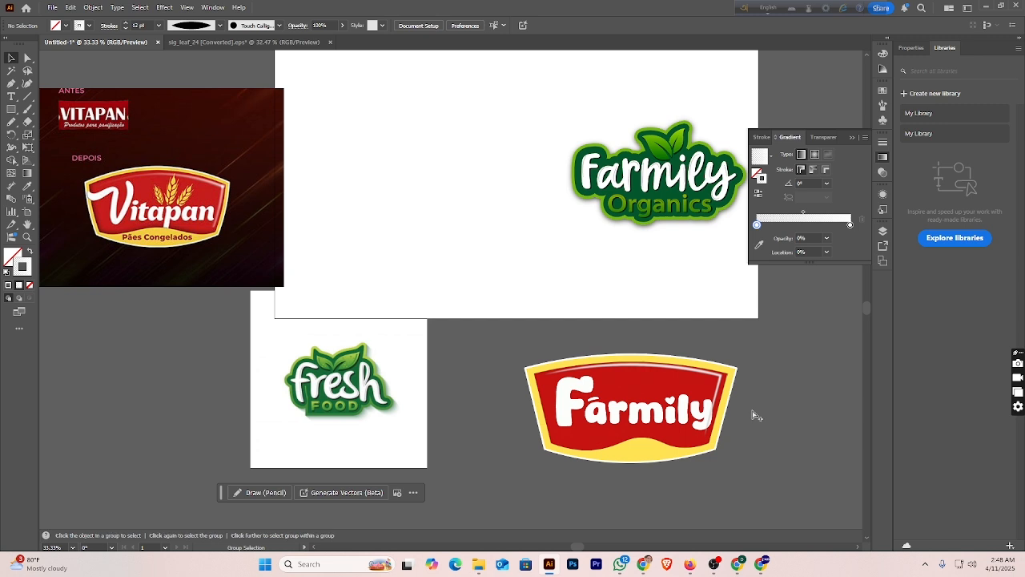
# - Bring the white Farmily lettering to the front and scale it down slightly, clear of the highlight line
pyautogui.click(693, 410)
pyautogui.rightClick(693, 407)
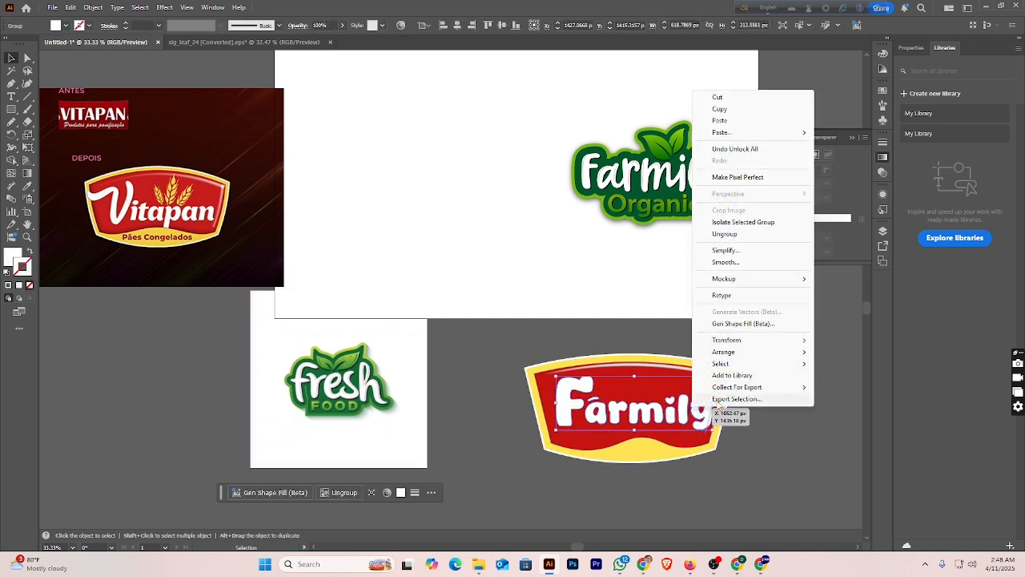
pyautogui.moveTo(776, 353)
pyautogui.click(836, 350)
pyautogui.click(753, 392)
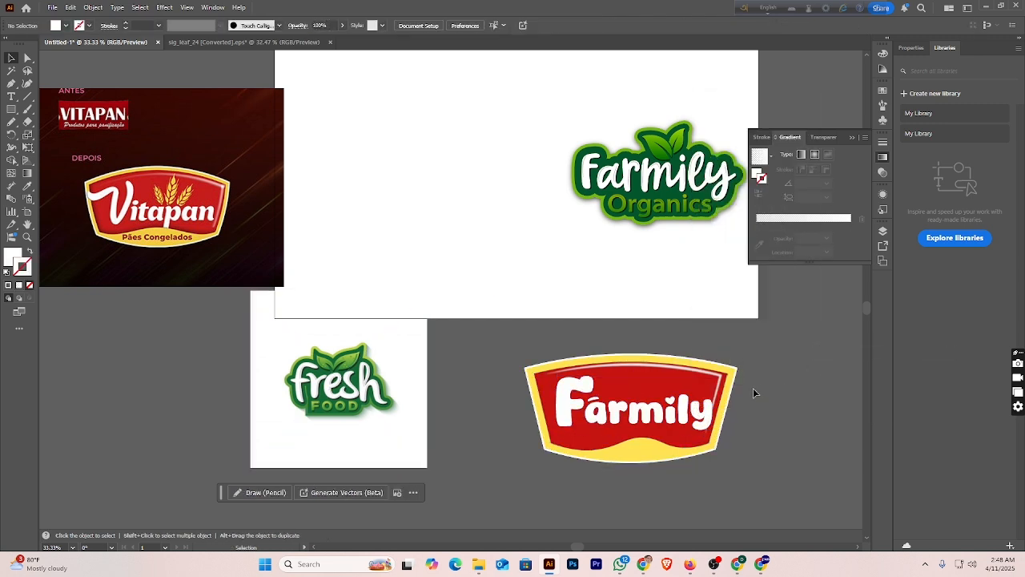
pyautogui.click(710, 383)
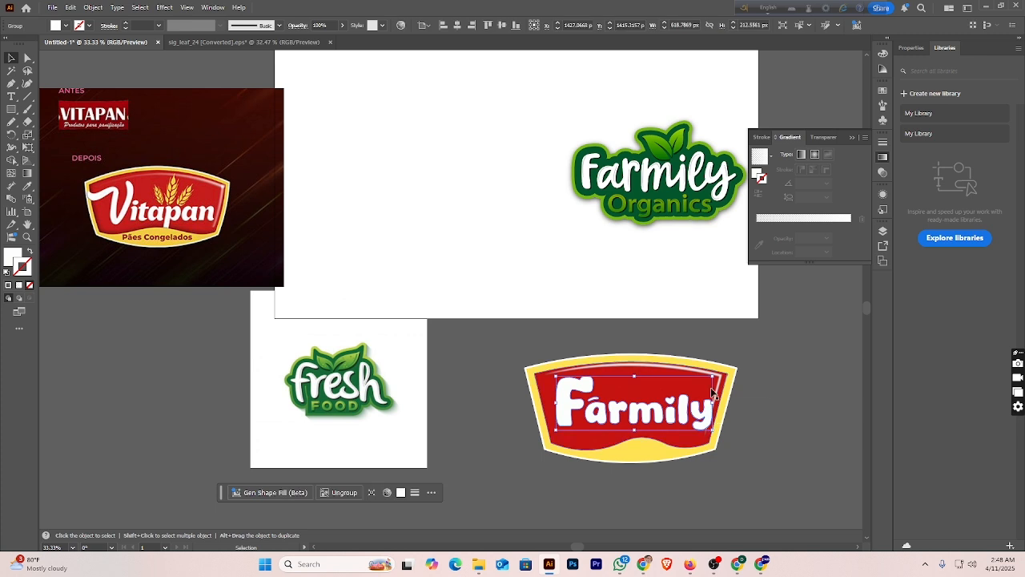
pyautogui.click(768, 399)
# - Delete the white highlight line from the red badge shape
pyautogui.click(727, 385)
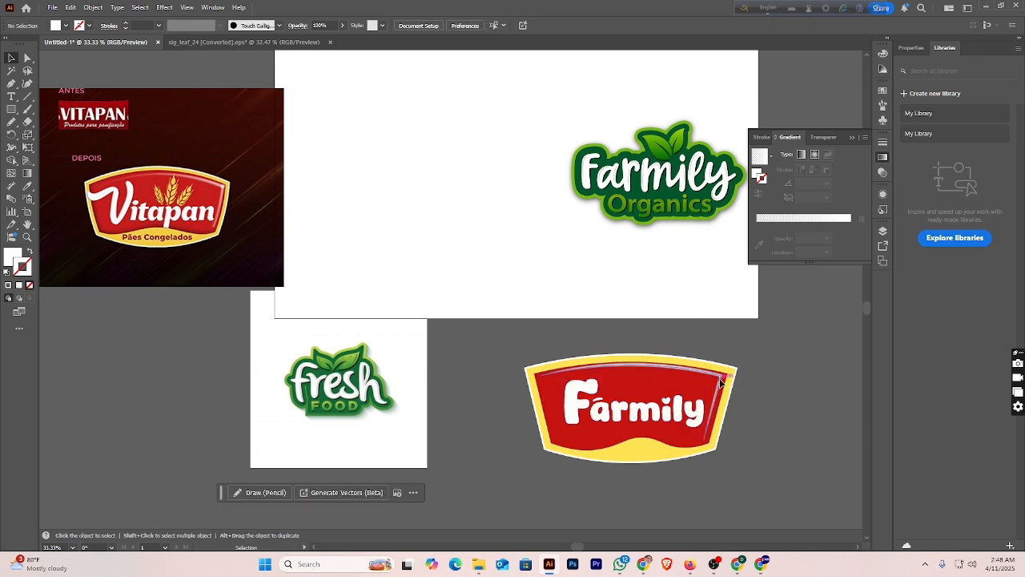
pyautogui.click(767, 377)
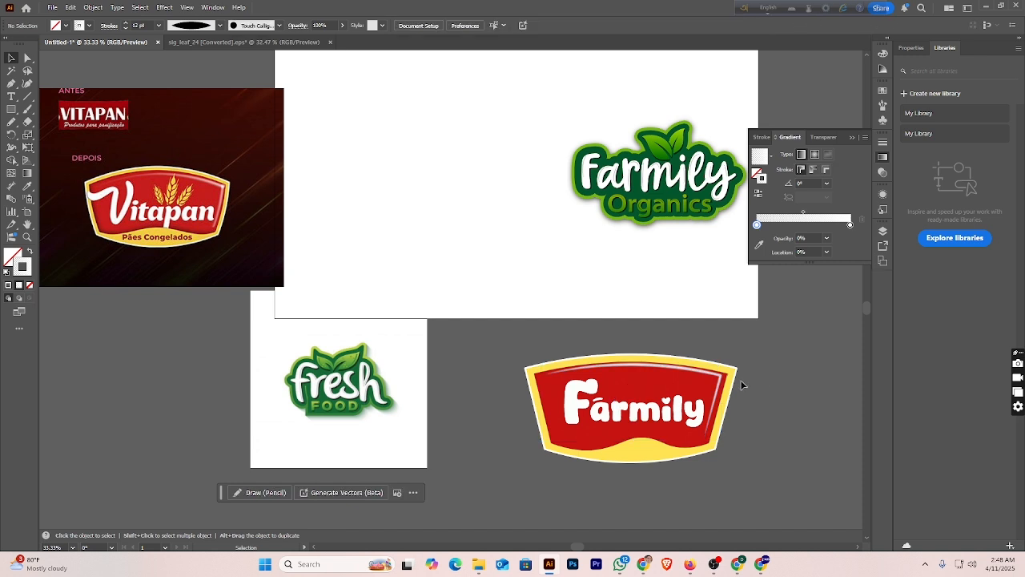
pyautogui.click(725, 385)
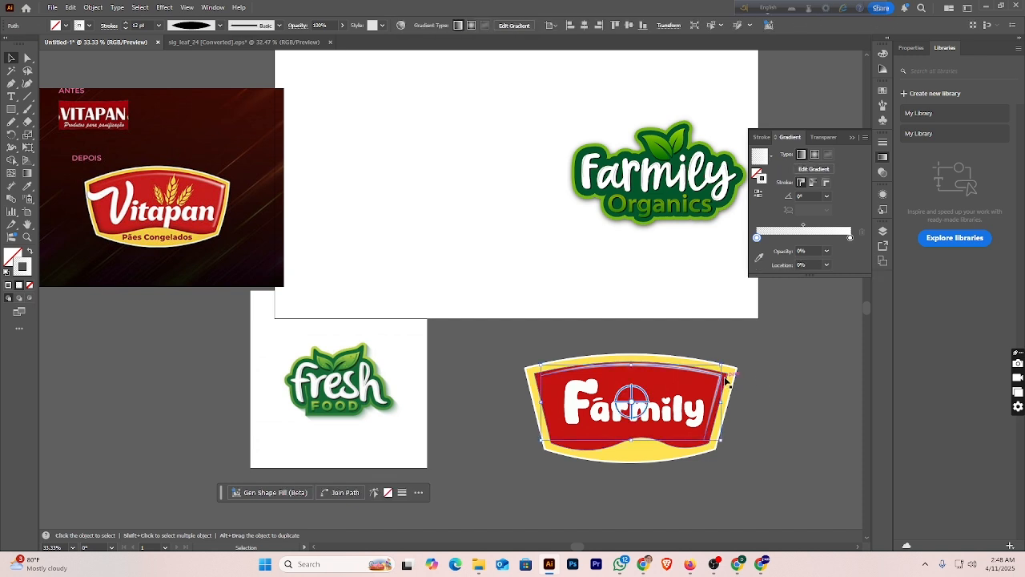
pyautogui.press('Delete')
# - Try to apply the 3D Revolve effect to the red badge shape
pyautogui.click(711, 378)
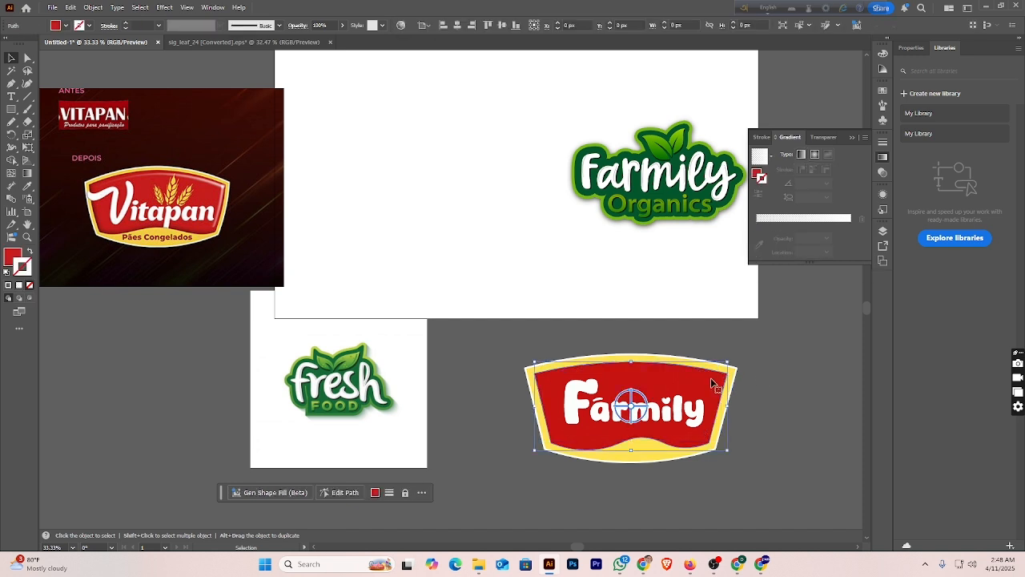
pyautogui.click(164, 7)
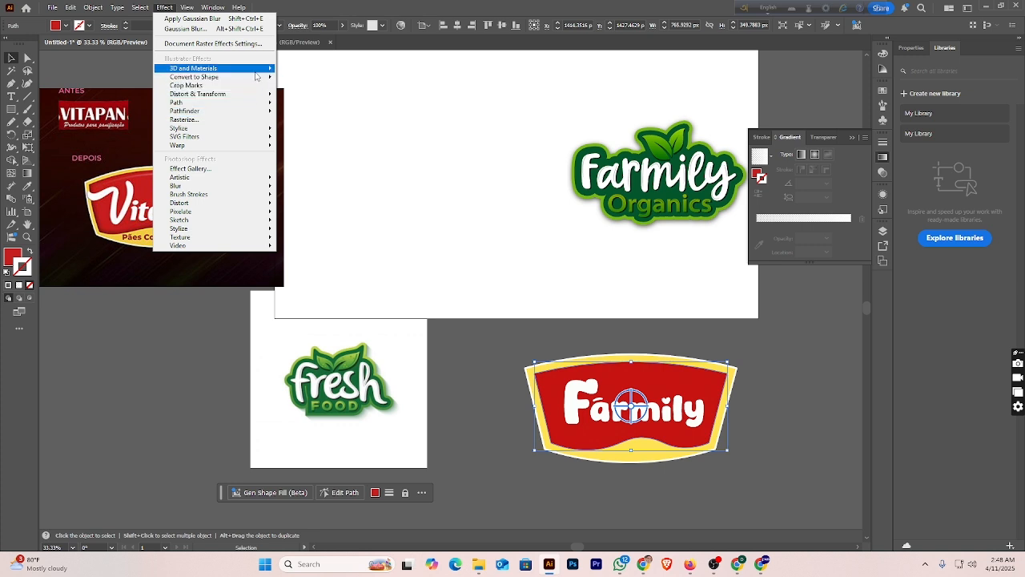
pyautogui.moveTo(256, 69)
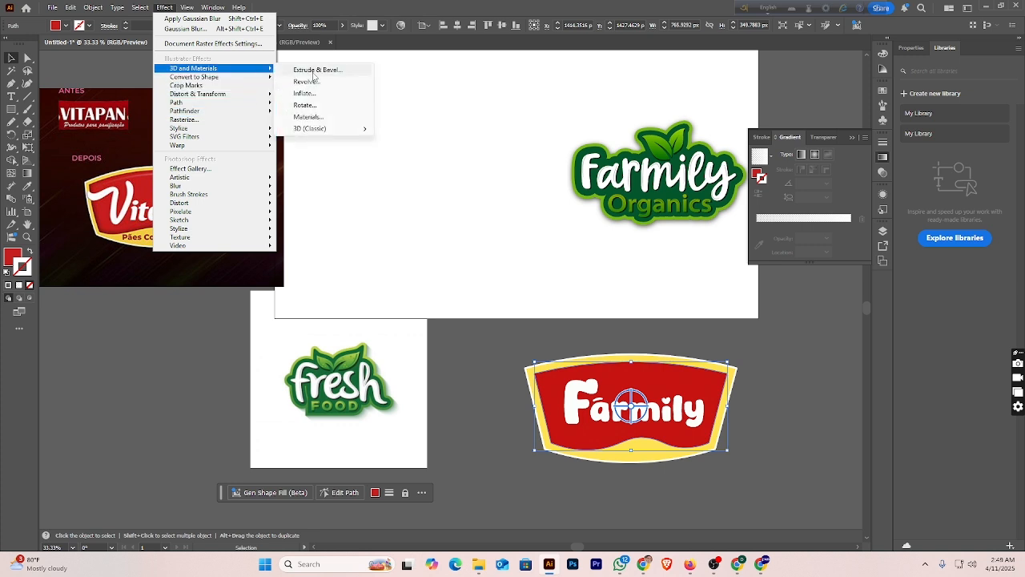
pyautogui.click(305, 82)
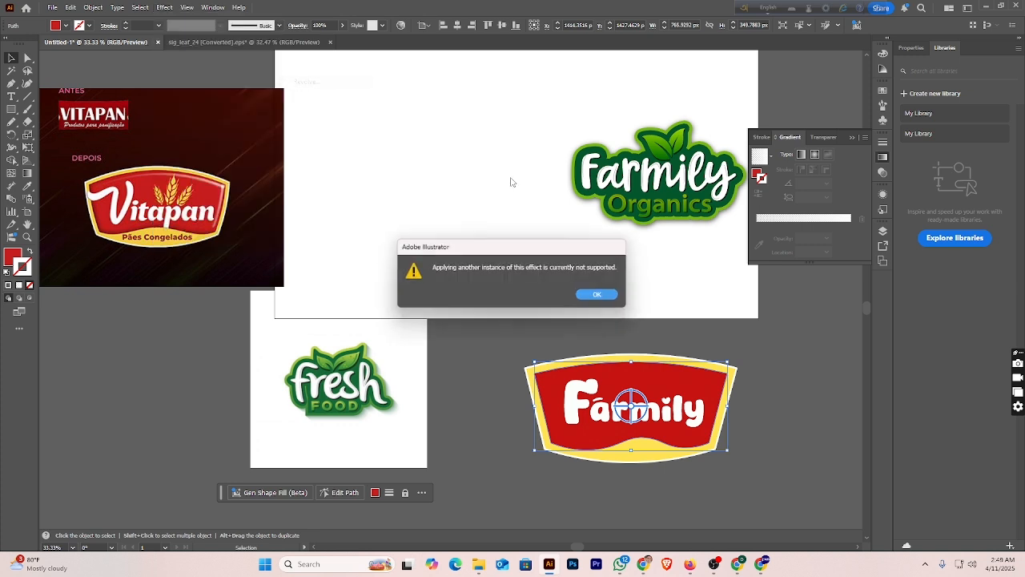
pyautogui.click(599, 294)
pyautogui.click(772, 355)
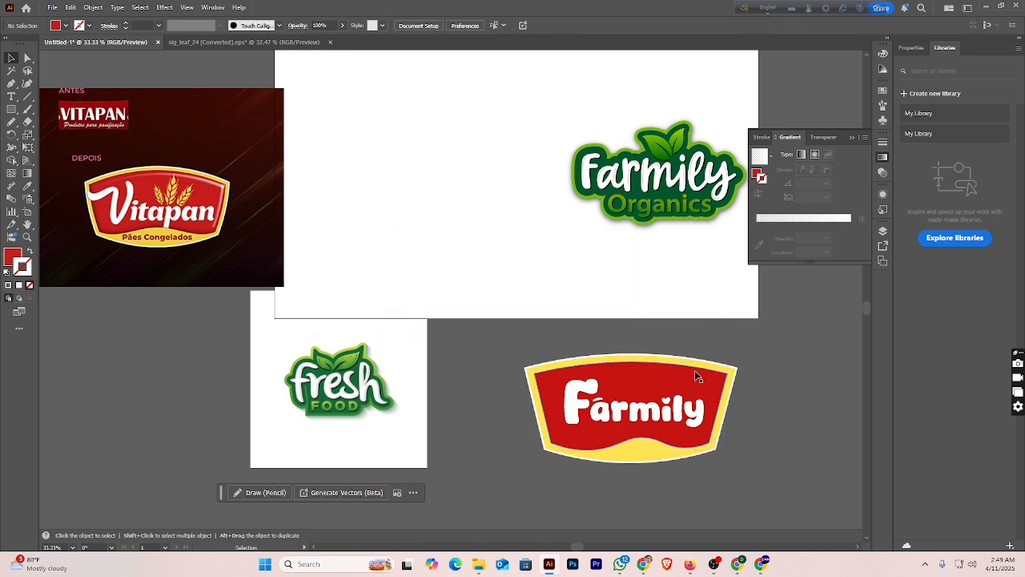
# - Try to move the Farmily lettering slightly upward within the red badge shape
pyautogui.click(695, 370)
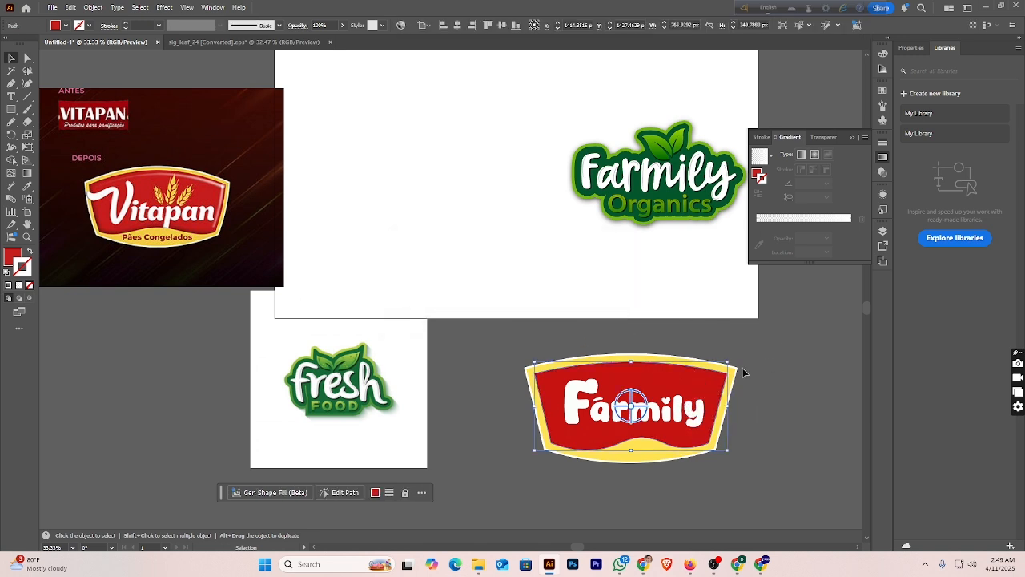
pyautogui.click(743, 371)
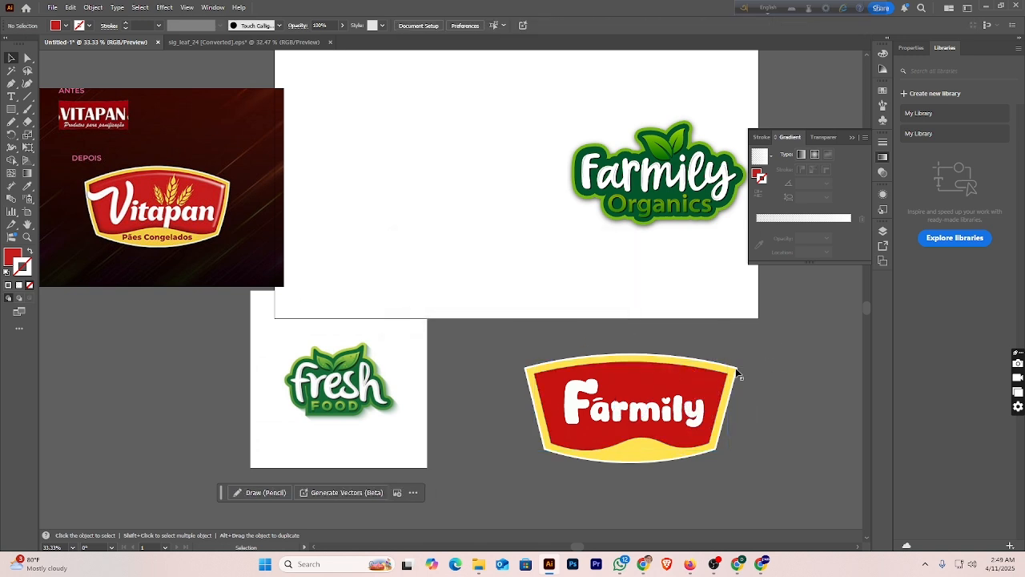
pyautogui.click(697, 382)
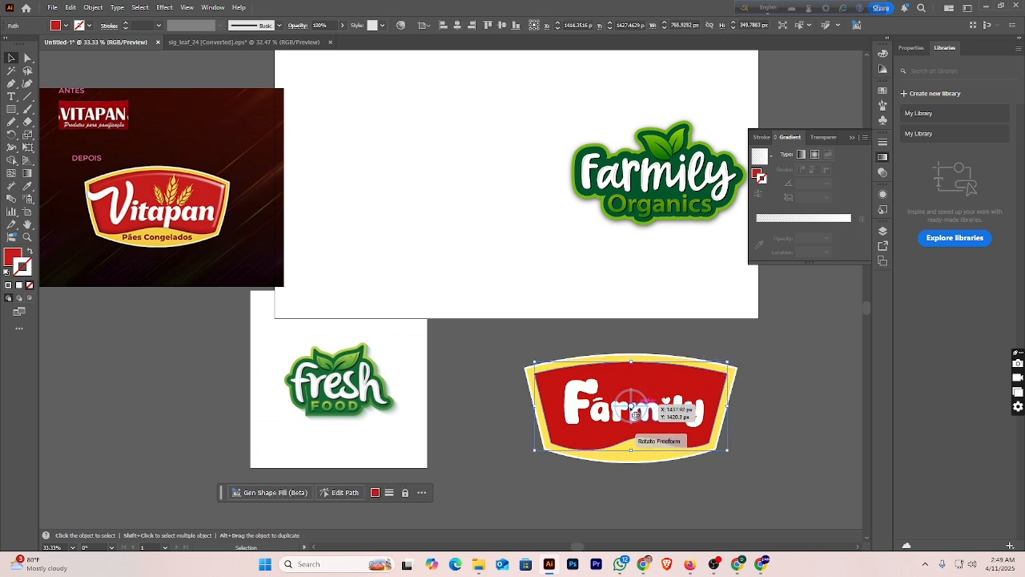
pyautogui.click(630, 407)
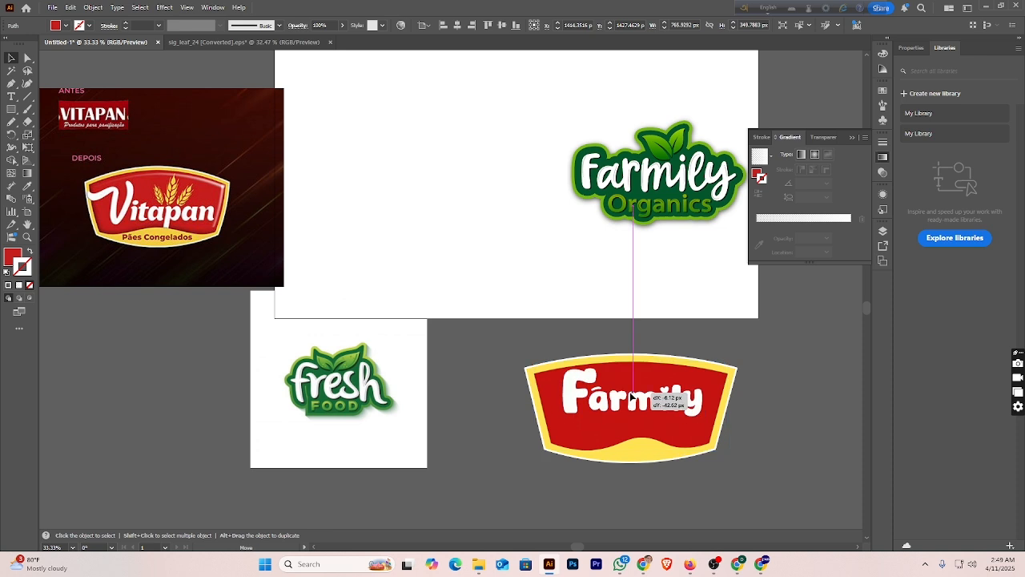
# - Try to apply the 3D Extrude & Bevel effect to the red badge shape
pyautogui.click(656, 374)
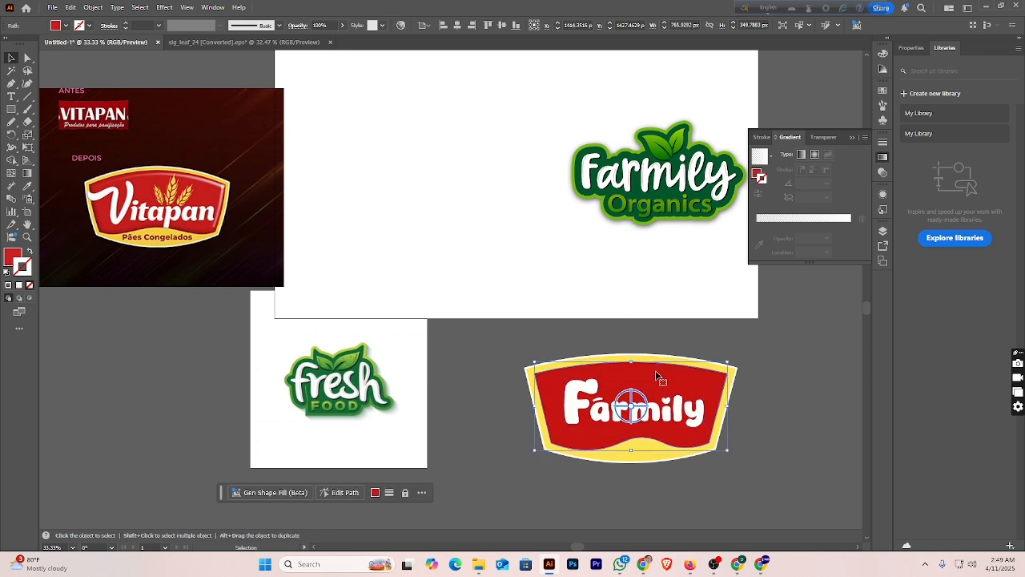
pyautogui.click(164, 7)
pyautogui.moveTo(262, 69)
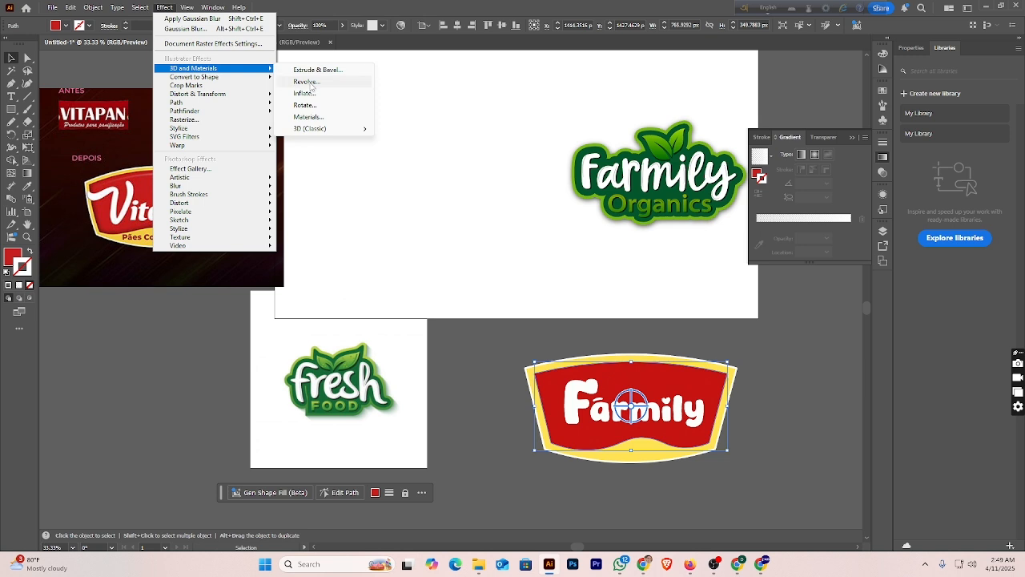
pyautogui.click(318, 72)
pyautogui.click(592, 296)
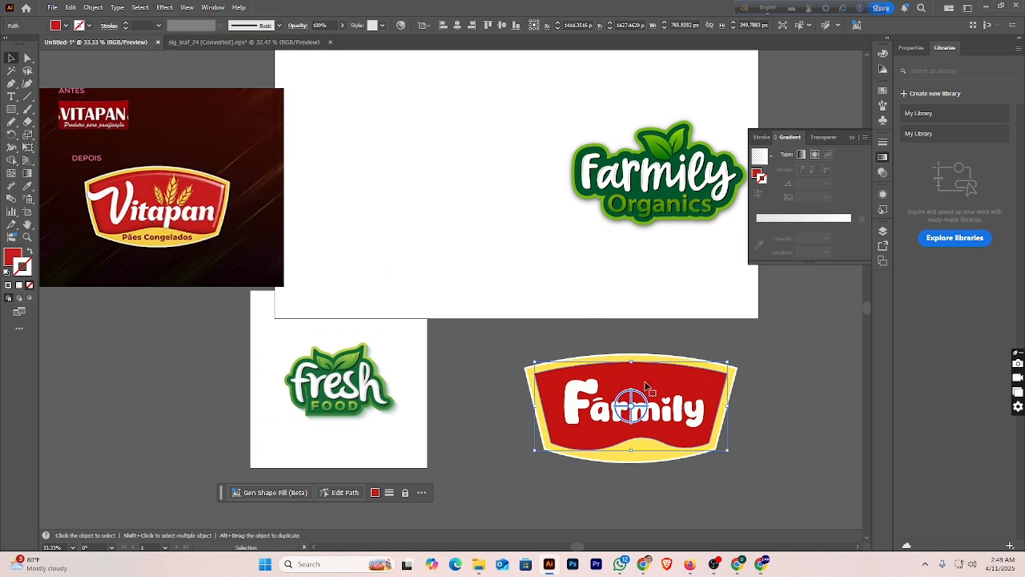
# - Undo the recent edits, restoring the deleted highlight line and the larger Farmily lettering
pyautogui.rightClick(646, 387)
pyautogui.click(554, 319)
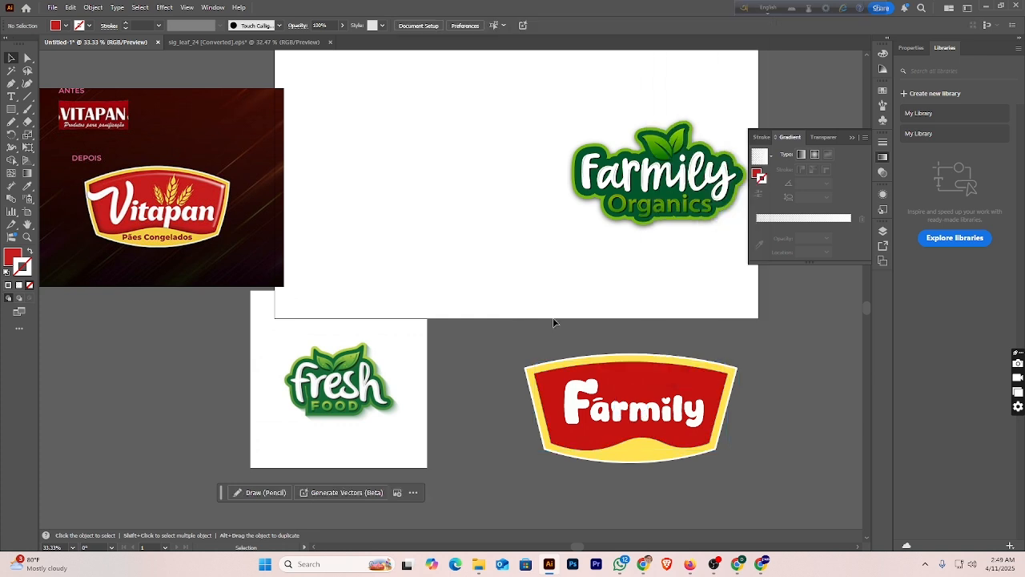
pyautogui.press('a')
pyautogui.click(672, 359)
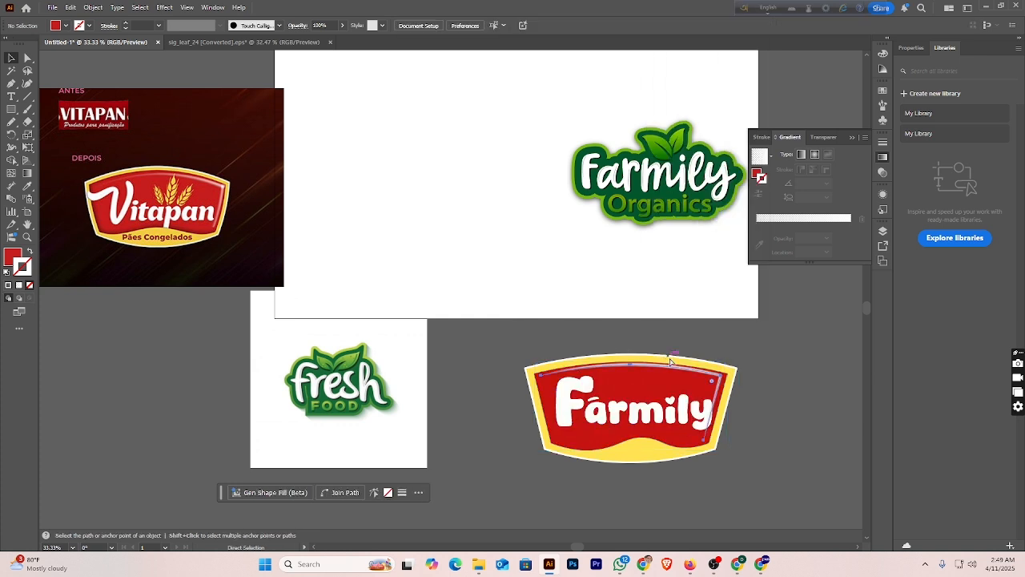